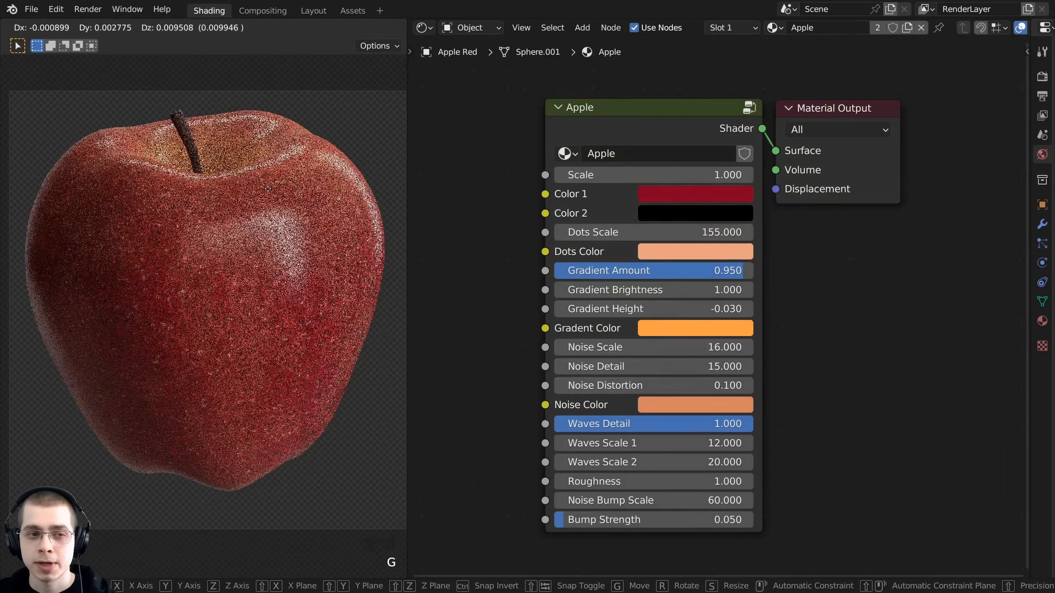
- Select the stem and the red apple in turn to inspect their Apple Stem and Apple node groups
{"action": "left_click", "coordinate": [134, 178]}
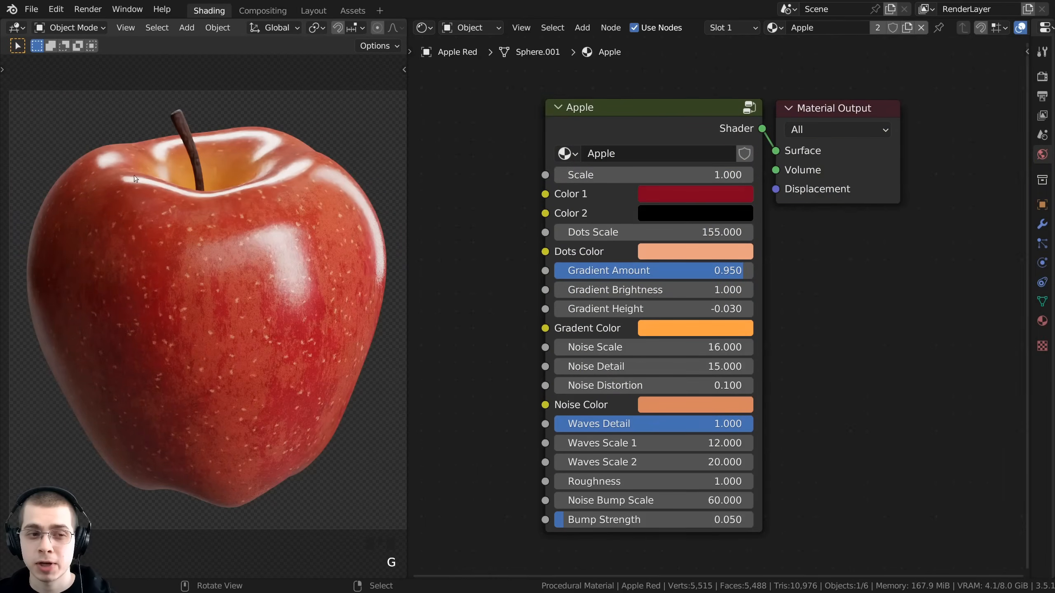
{"action": "left_click", "coordinate": [184, 130]}
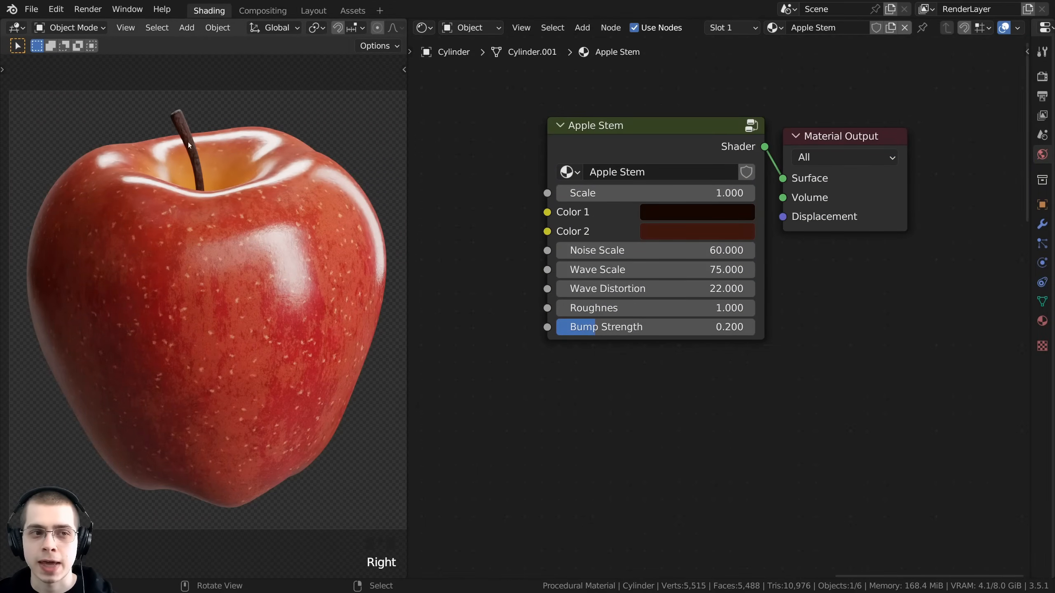
{"action": "right_click", "coordinate": [239, 235]}
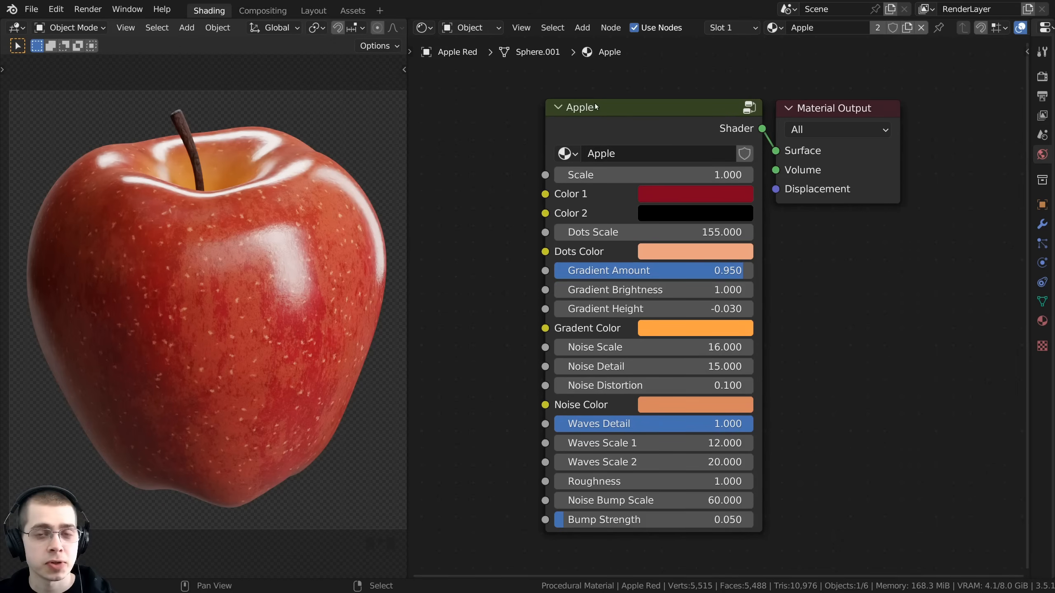
- Try a different overall Scale on the Apple node group
{"action": "scroll", "coordinate": [595, 106], "scroll_direction": "up", "scroll_amount": 1}
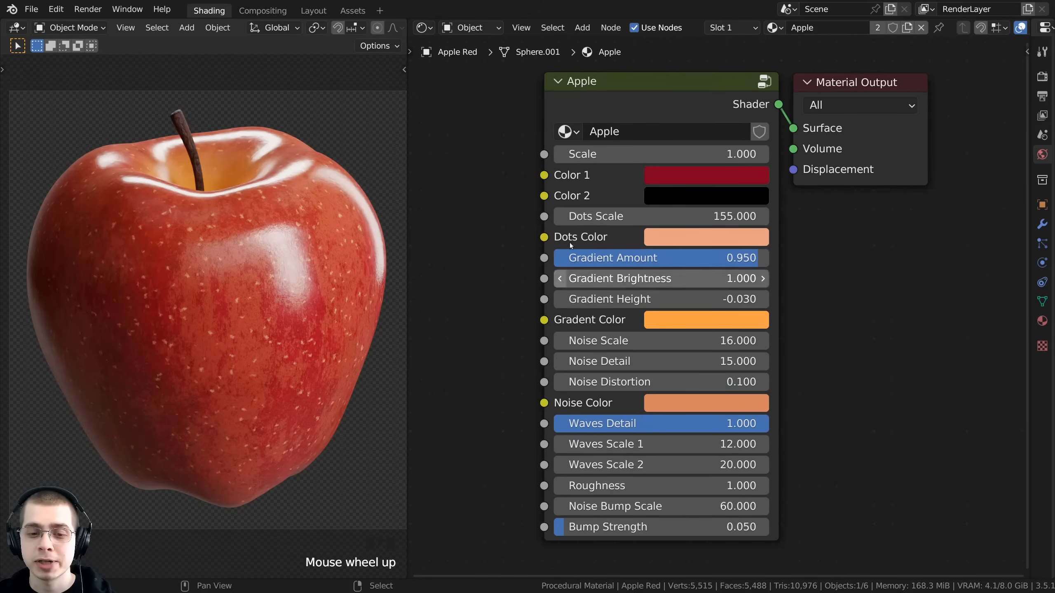
{"action": "left_click", "coordinate": [623, 131]}
{"action": "left_click", "coordinate": [658, 87]}
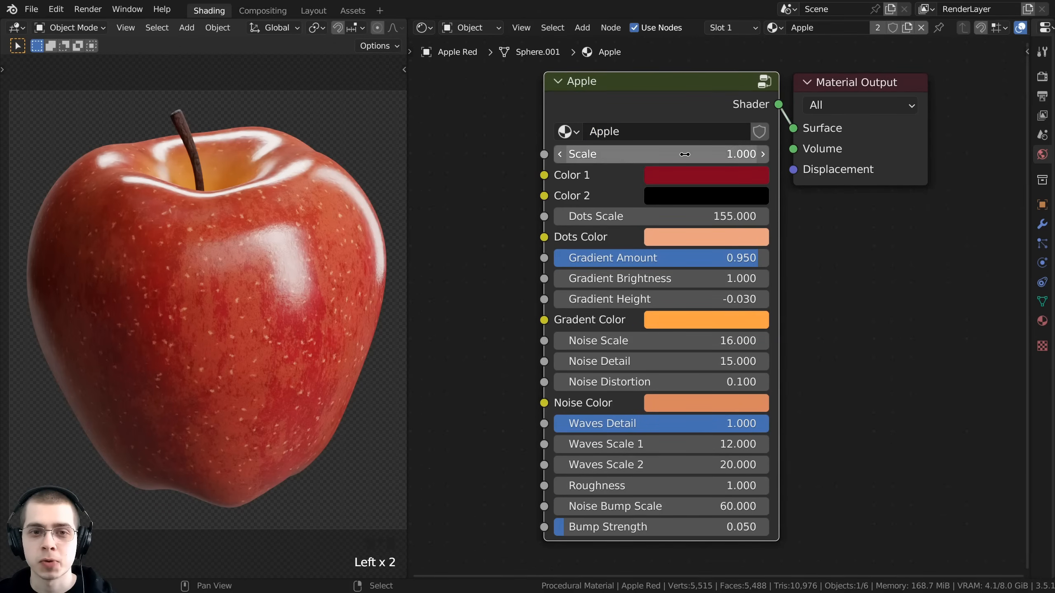
{"action": "left_click_drag", "start_coordinate": [684, 153], "coordinate": [734, 154]}
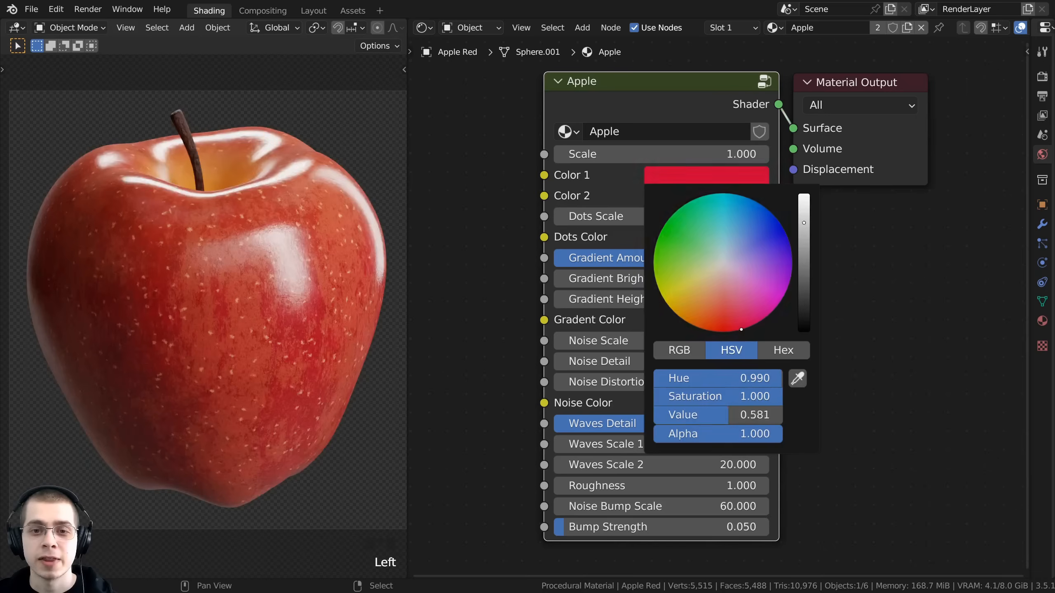
- Try a brighter red and a green with hue 0.266 for Color 1, and test the Color 2 brightness
{"action": "left_click_drag", "start_coordinate": [725, 415], "coordinate": [741, 415]}
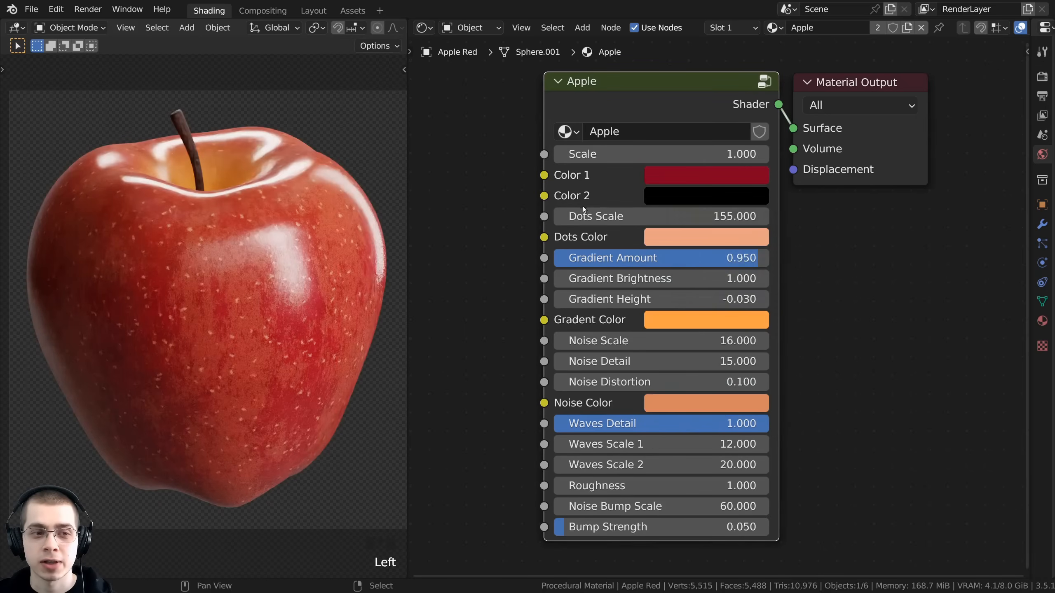
{"action": "left_click", "coordinate": [699, 197]}
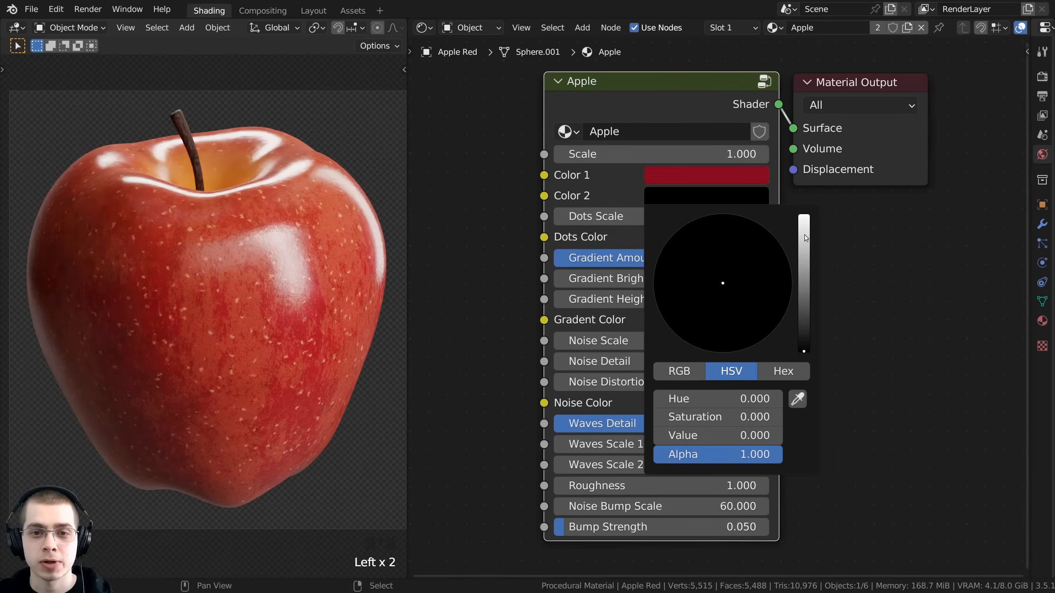
{"action": "left_click_drag", "start_coordinate": [804, 234], "coordinate": [805, 237]}
{"action": "right_click", "coordinate": [804, 236]}
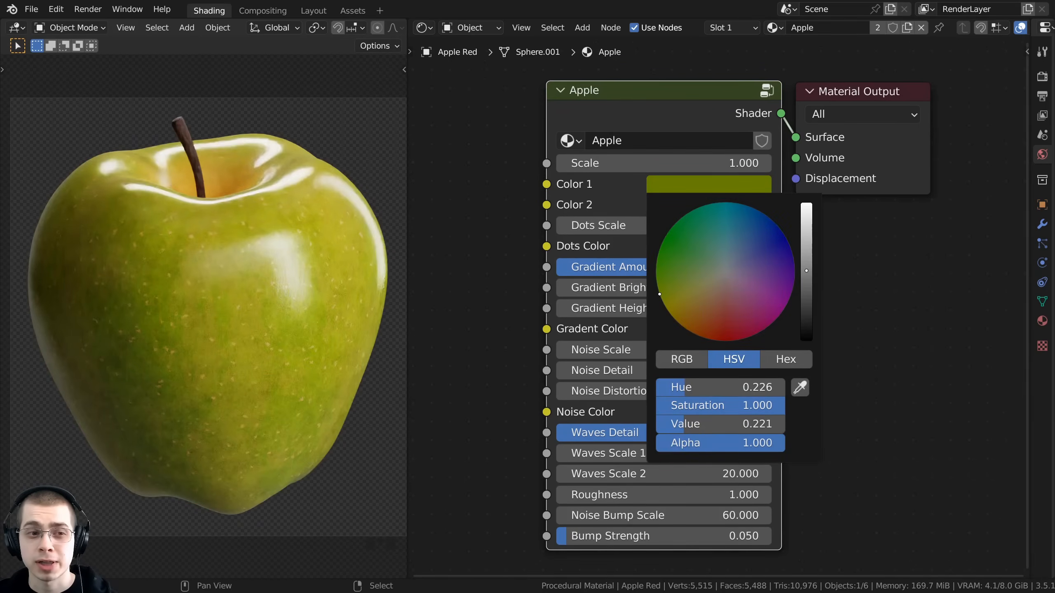
{"action": "left_click_drag", "start_coordinate": [721, 387], "coordinate": [735, 387]}
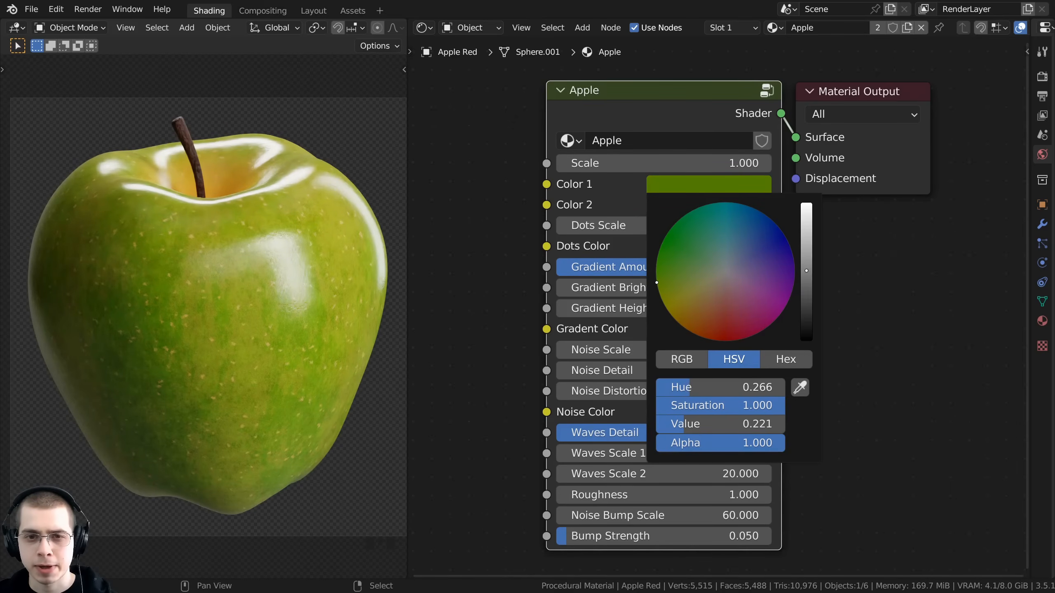
{"action": "mouse_move", "coordinate": [656, 282]}
{"action": "left_mouse_down"}
{"action": "mouse_move", "coordinate": [663, 240]}
{"action": "mouse_move", "coordinate": [664, 303]}
{"action": "mouse_move", "coordinate": [678, 326]}
{"action": "mouse_move", "coordinate": [744, 338]}
{"action": "left_mouse_up"}
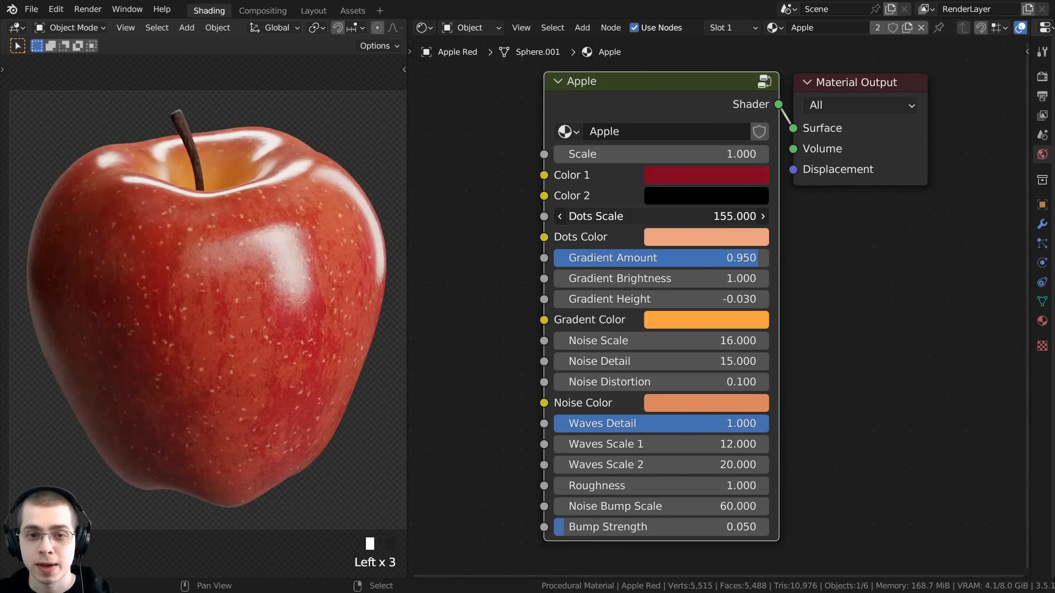
- Try a different Dots Scale and Dots Color on the Apple node group
{"action": "mouse_move", "coordinate": [665, 216]}
{"action": "left_mouse_down"}
{"action": "mouse_move", "coordinate": [707, 216]}
{"action": "mouse_move", "coordinate": [672, 217]}
{"action": "left_mouse_up"}
{"action": "left_click", "coordinate": [672, 239]}
{"action": "left_click_drag", "start_coordinate": [699, 280], "coordinate": [670, 285]}
{"action": "key", "text": "Escape"}
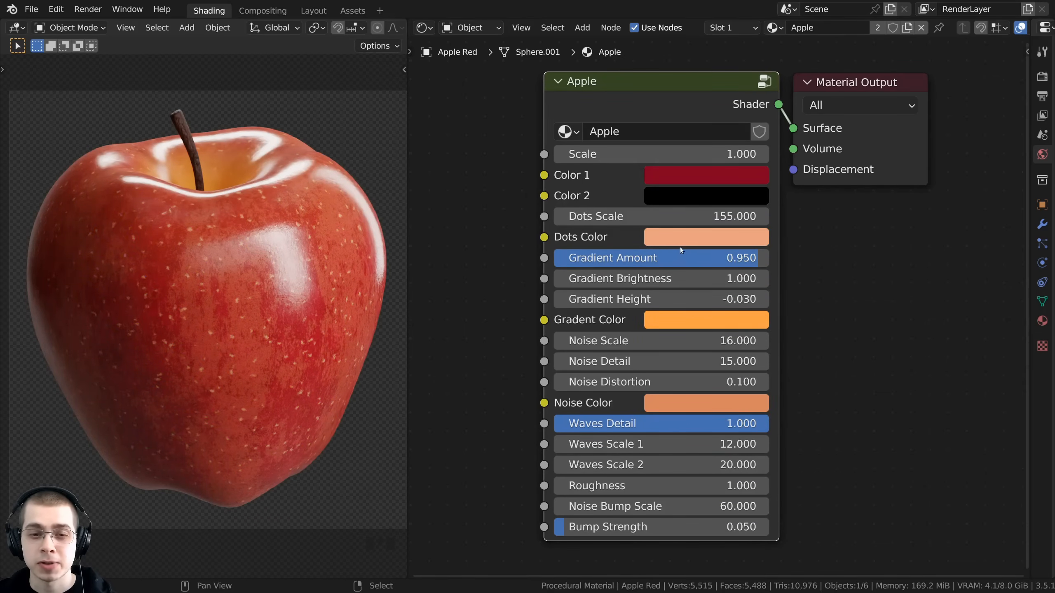
- Try a lower Gradient Amount and a Gradient Brightness of 2.000 on the Apple node group
{"action": "mouse_move", "coordinate": [684, 261]}
{"action": "left_mouse_down"}
{"action": "mouse_move", "coordinate": [552, 260]}
{"action": "mouse_move", "coordinate": [695, 260]}
{"action": "mouse_move", "coordinate": [626, 261]}
{"action": "mouse_move", "coordinate": [678, 258]}
{"action": "mouse_move", "coordinate": [645, 258]}
{"action": "left_mouse_up"}
{"action": "key", "text": "Escape"}
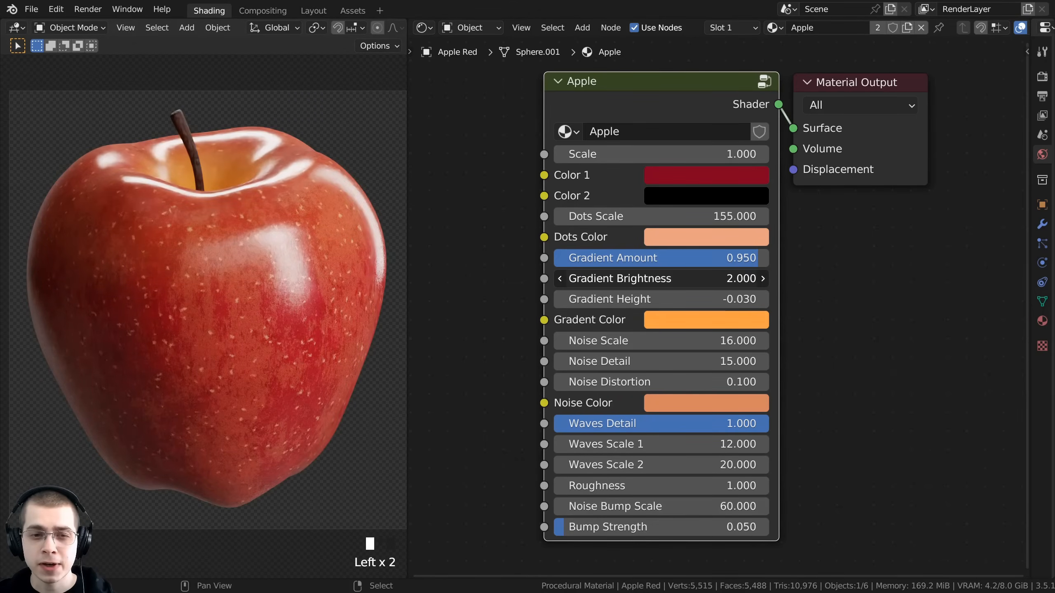
{"action": "mouse_move", "coordinate": [661, 279]}
{"action": "left_mouse_down"}
{"action": "mouse_move", "coordinate": [582, 279]}
{"action": "mouse_move", "coordinate": [661, 278]}
{"action": "mouse_move", "coordinate": [623, 279]}
{"action": "left_mouse_up"}
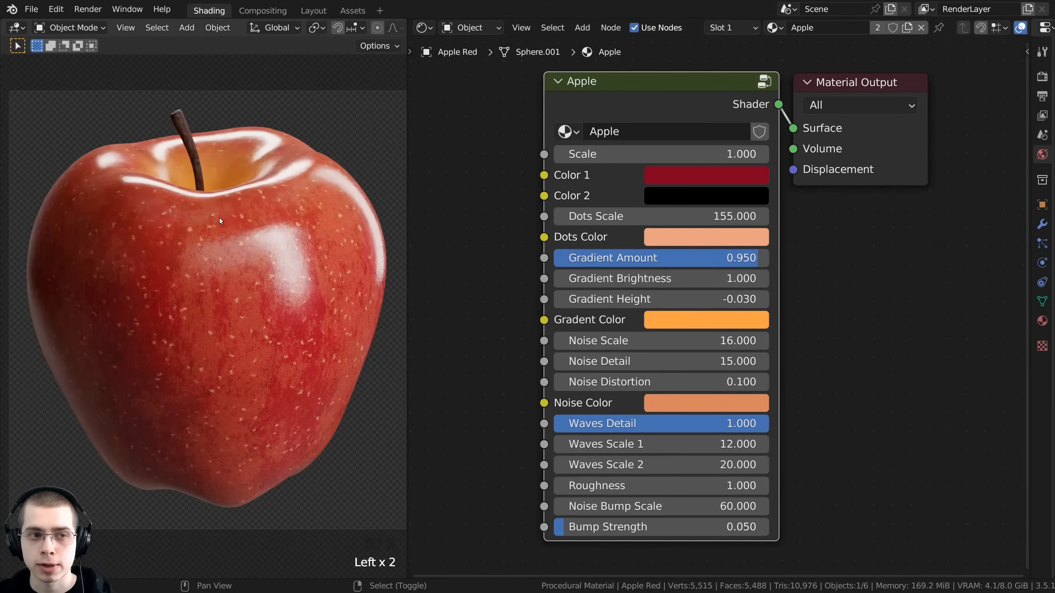
- Try a Gradient Amount of 0.599 with a different Gradient Height, and undo the gradient change
{"action": "middle_click_drag", "start_coordinate": [219, 218], "coordinate": [221, 224], "text": "shift"}
{"action": "left_click_drag", "start_coordinate": [664, 258], "coordinate": [589, 258]}
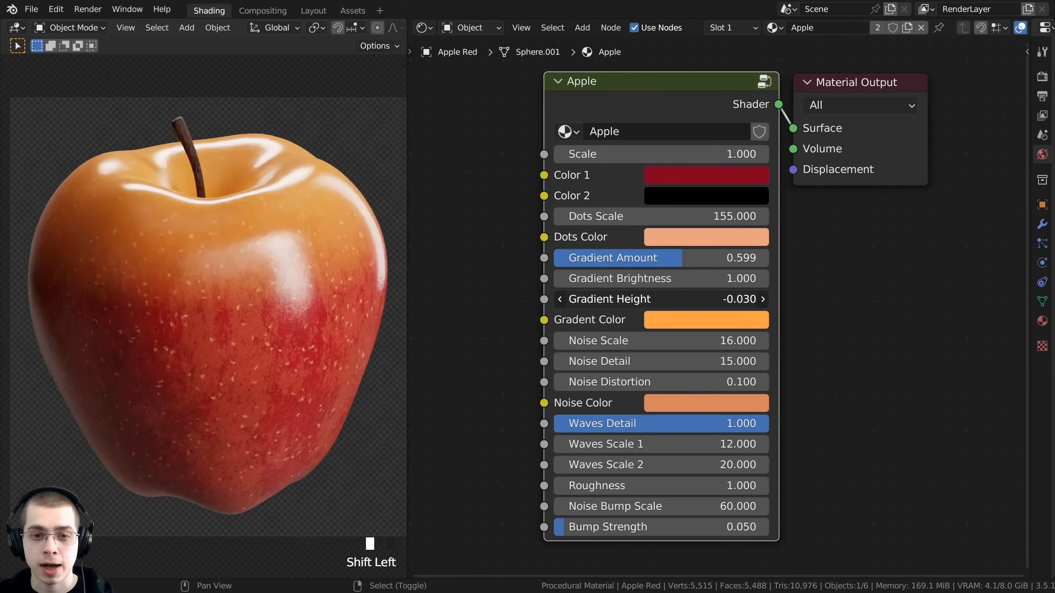
{"action": "mouse_move", "coordinate": [661, 299]}
{"action": "left_mouse_down"}
{"action": "mouse_move", "coordinate": [639, 300]}
{"action": "mouse_move", "coordinate": [706, 299]}
{"action": "mouse_move", "coordinate": [660, 299]}
{"action": "left_mouse_up"}
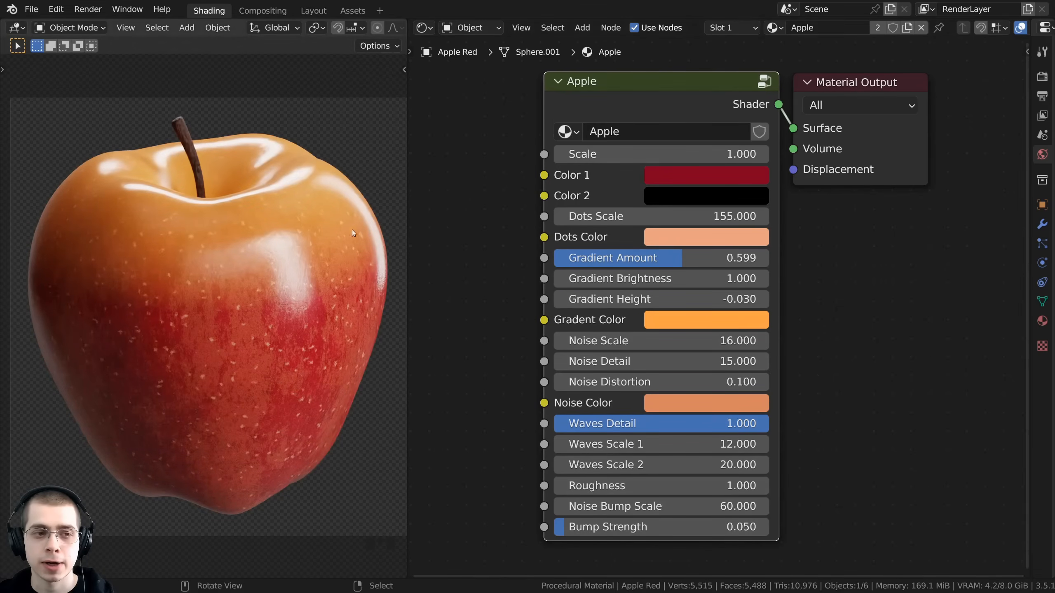
{"action": "left_click", "coordinate": [656, 261]}
{"action": "left_click", "coordinate": [893, 257]}
{"action": "key", "text": "ctrl+z"}
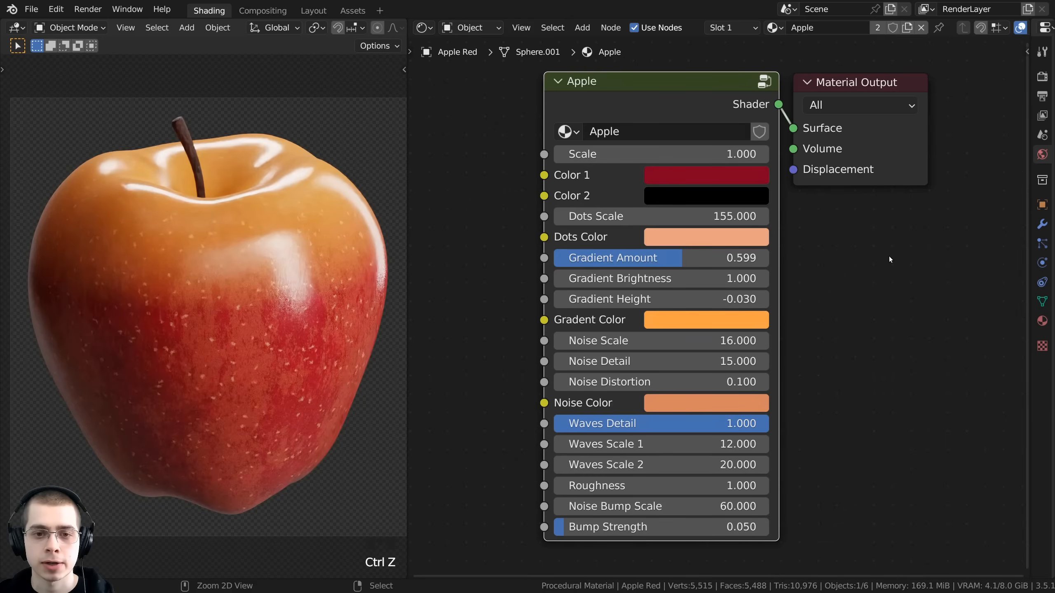
- Try other gradient colors and different noise scale, detail and color settings on the Apple node group
{"action": "left_click", "coordinate": [706, 320]}
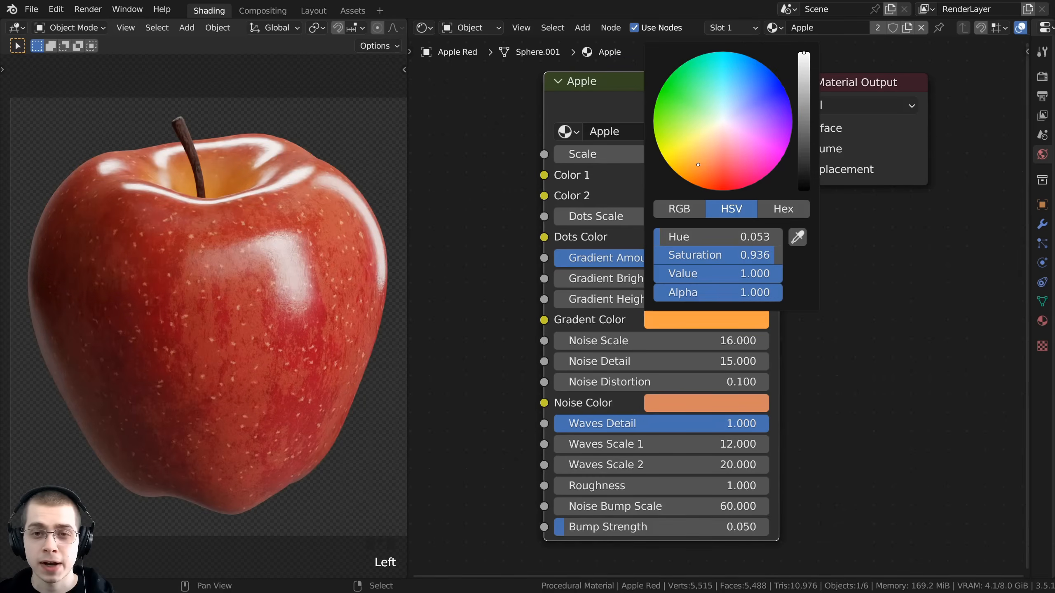
{"action": "mouse_move", "coordinate": [731, 157]}
{"action": "left_mouse_down"}
{"action": "mouse_move", "coordinate": [759, 62]}
{"action": "mouse_move", "coordinate": [708, 54]}
{"action": "mouse_move", "coordinate": [665, 161]}
{"action": "mouse_move", "coordinate": [678, 174]}
{"action": "left_mouse_up"}
{"action": "left_click_drag", "start_coordinate": [661, 341], "coordinate": [582, 381]}
{"action": "right_click", "coordinate": [623, 341]}
{"action": "right_click", "coordinate": [619, 362]}
{"action": "left_click", "coordinate": [675, 401]}
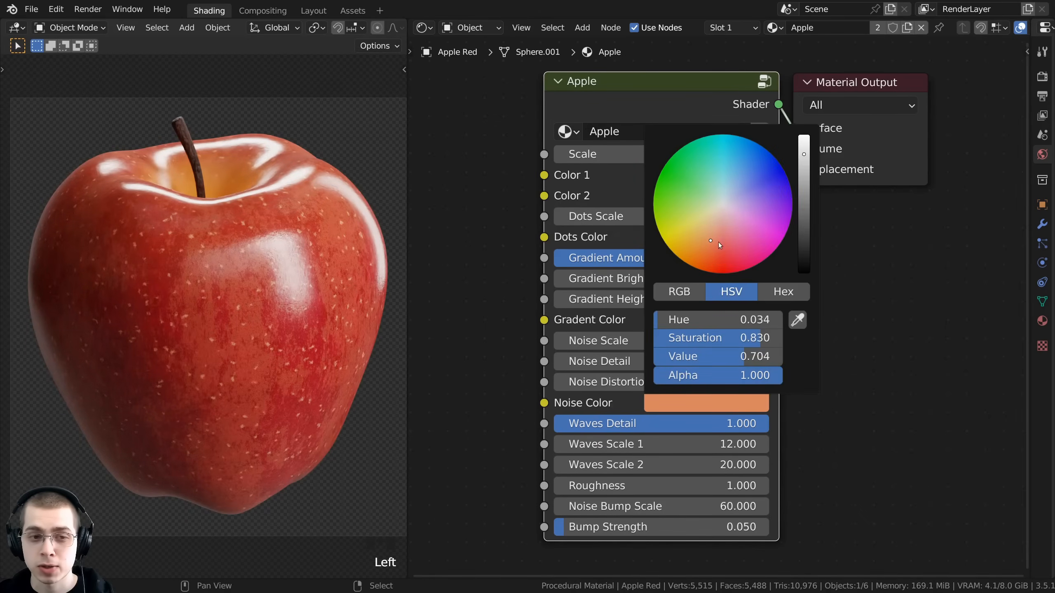
{"action": "mouse_move", "coordinate": [720, 245]}
{"action": "left_mouse_down"}
{"action": "mouse_move", "coordinate": [731, 210]}
{"action": "mouse_move", "coordinate": [734, 258]}
{"action": "mouse_move", "coordinate": [722, 261]}
{"action": "left_mouse_up"}
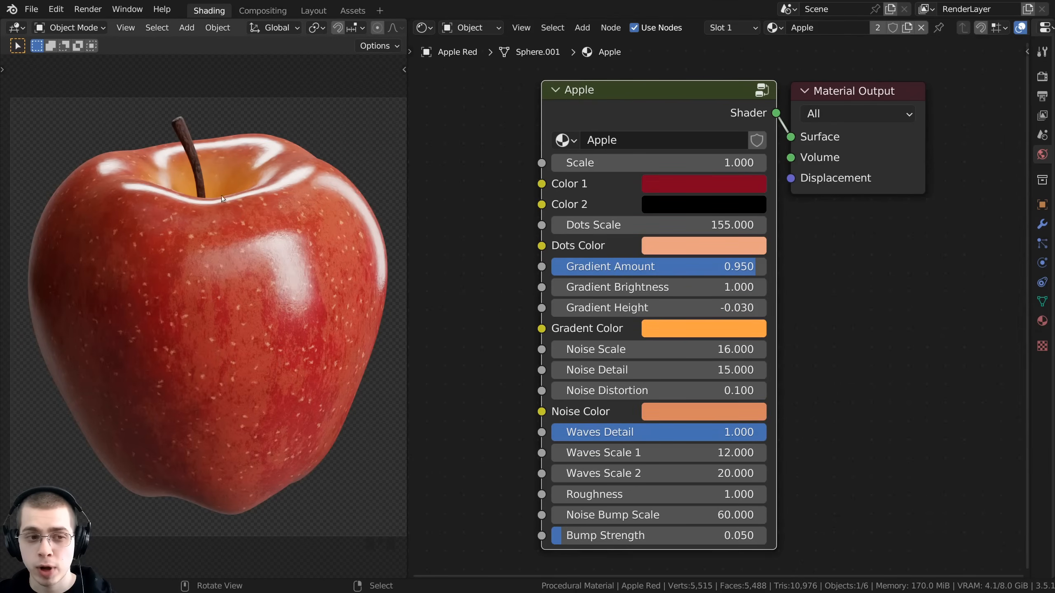
- Try different Waves Detail, Waves Scale 1 and Waves Scale 2 values on the Apple node group
{"action": "left_click_drag", "start_coordinate": [661, 430], "coordinate": [767, 432]}
{"action": "left_click_drag", "start_coordinate": [637, 452], "coordinate": [697, 453]}
{"action": "right_click", "coordinate": [697, 452]}
{"action": "left_click_drag", "start_coordinate": [636, 473], "coordinate": [438, 474]}
{"action": "right_click", "coordinate": [438, 473]}
- Try a different Roughness, a Noise Bump Scale of 37 and a stronger Bump Strength on the apple
{"action": "left_click_drag", "start_coordinate": [636, 495], "coordinate": [308, 515]}
{"action": "right_click", "coordinate": [617, 494]}
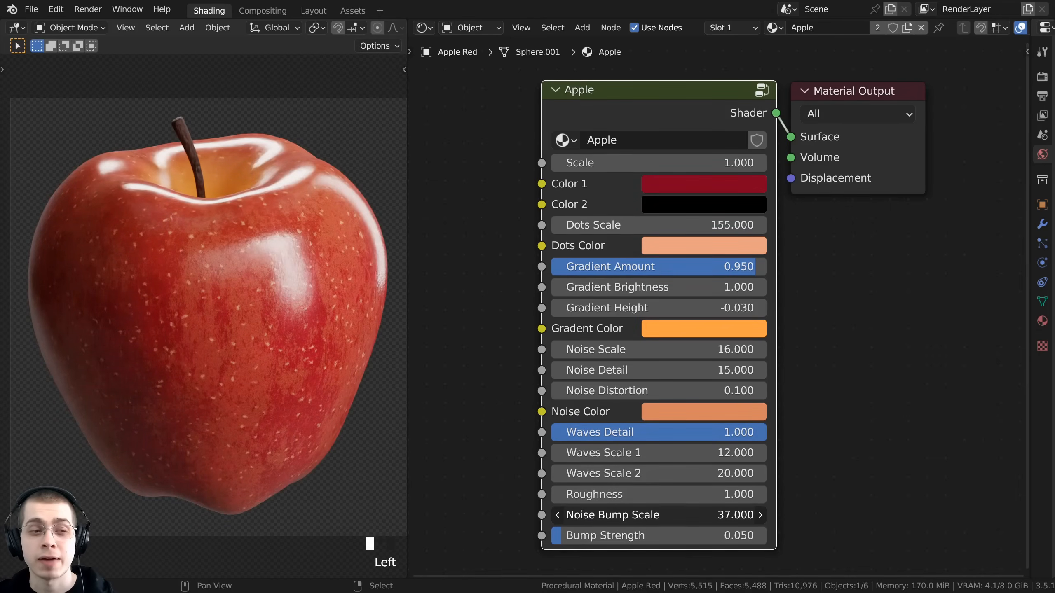
{"action": "right_click", "coordinate": [308, 515]}
{"action": "left_click_drag", "start_coordinate": [619, 536], "coordinate": [681, 536]}
{"action": "right_click", "coordinate": [682, 536]}
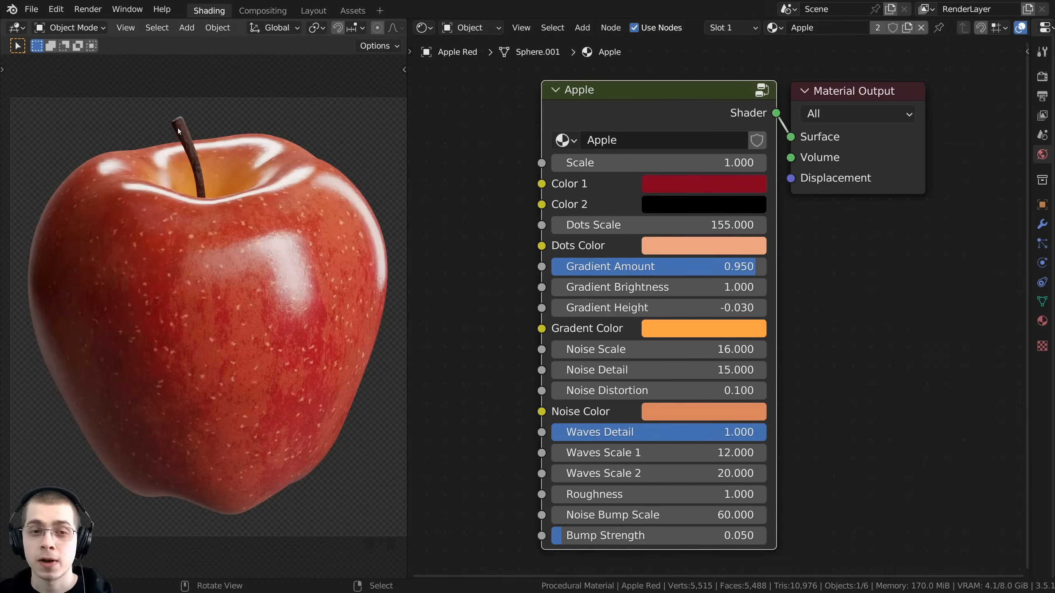
- Select the stem and try a different Scale on its Apple Stem node group
{"action": "left_click", "coordinate": [178, 130]}
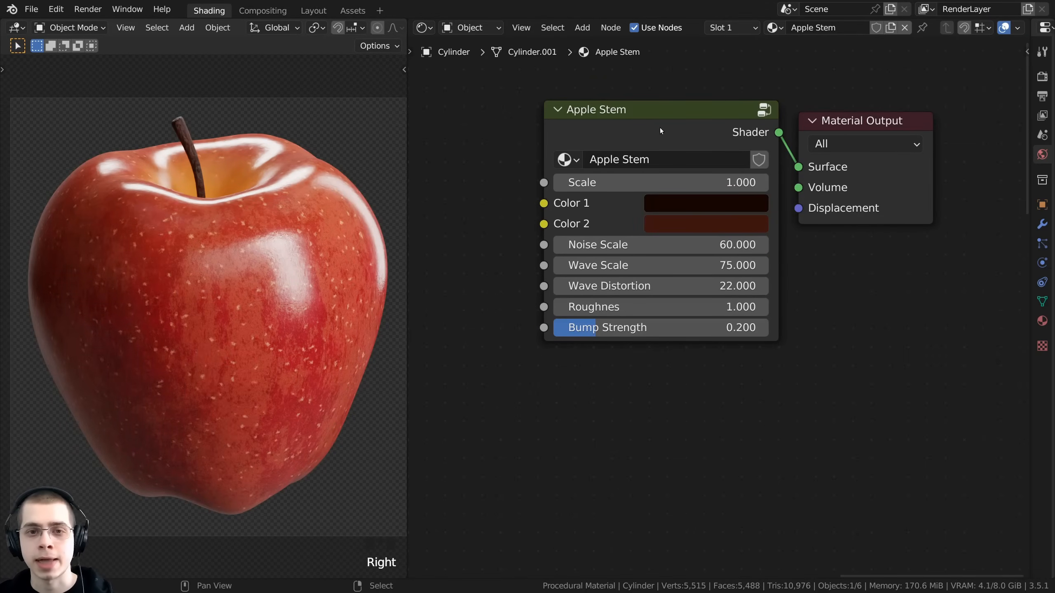
{"action": "left_click", "coordinate": [648, 125]}
{"action": "left_click_drag", "start_coordinate": [605, 182], "coordinate": [617, 182]}
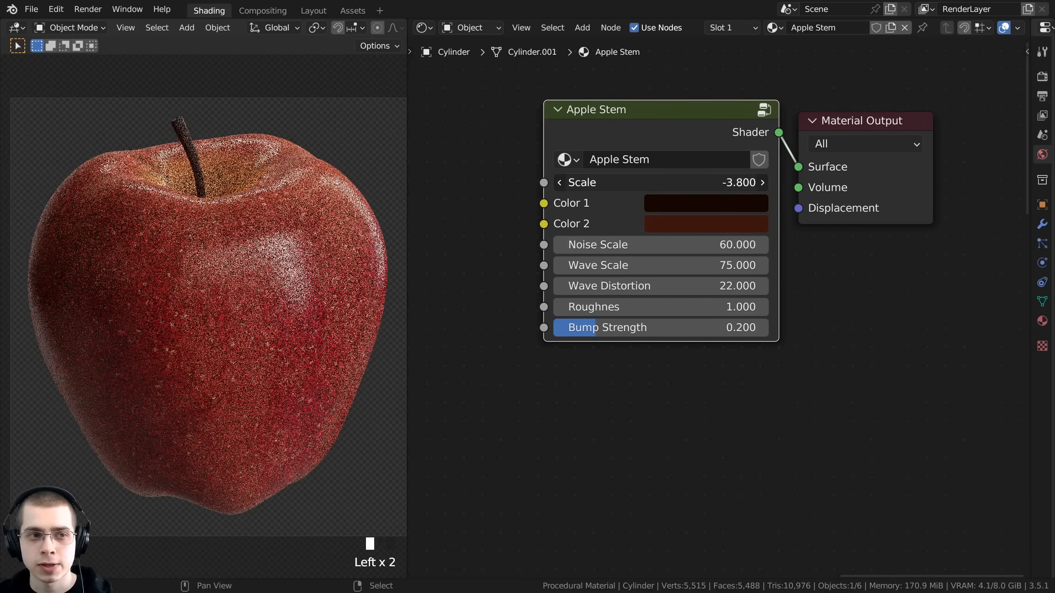
{"action": "right_click", "coordinate": [605, 182]}
- Try a brighter Color 1 on the Apple Stem node group
{"action": "scroll", "coordinate": [222, 293], "scroll_direction": "up", "scroll_amount": 9}
{"action": "middle_click_drag", "start_coordinate": [218, 182], "coordinate": [182, 243], "text": "shift"}
{"action": "left_click", "coordinate": [706, 203]}
{"action": "left_click_drag", "start_coordinate": [804, 347], "coordinate": [804, 268]}
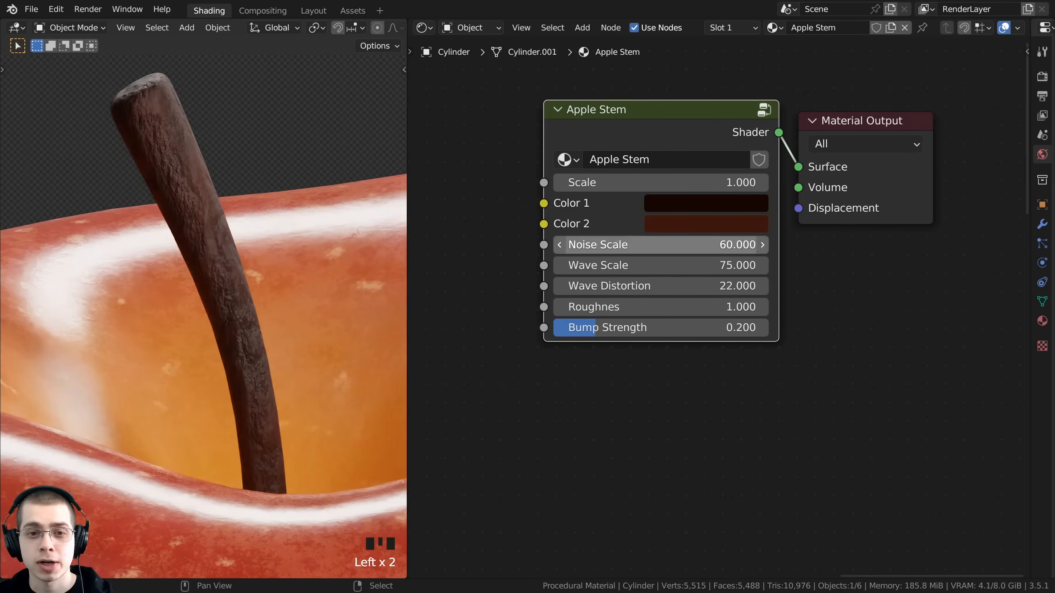
- Try a Noise Scale of 90.3 and a Wave Scale of 58.4 on the Apple Stem node group
{"action": "left_click_drag", "start_coordinate": [573, 248], "coordinate": [648, 248]}
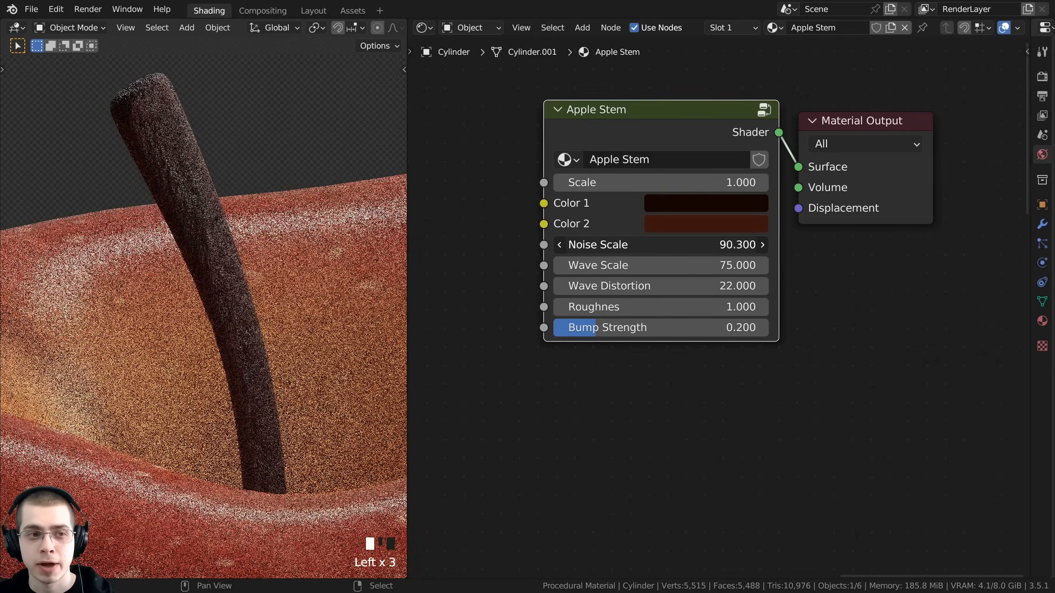
{"action": "right_click", "coordinate": [647, 247]}
{"action": "left_click_drag", "start_coordinate": [582, 265], "coordinate": [515, 265]}
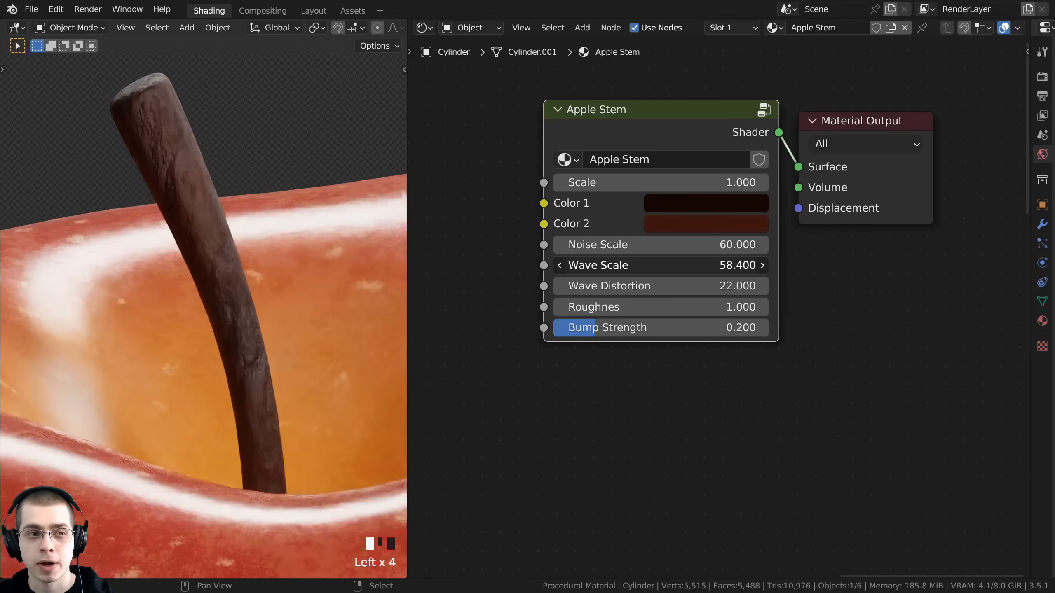
{"action": "key", "text": "BackSpace"}
- Try different Wave Distortion and Roughness values on the Apple Stem node group
{"action": "left_click_drag", "start_coordinate": [619, 286], "coordinate": [623, 327]}
{"action": "right_click", "coordinate": [623, 307]}
{"action": "scroll", "coordinate": [203, 290], "scroll_direction": "down", "scroll_amount": 9}
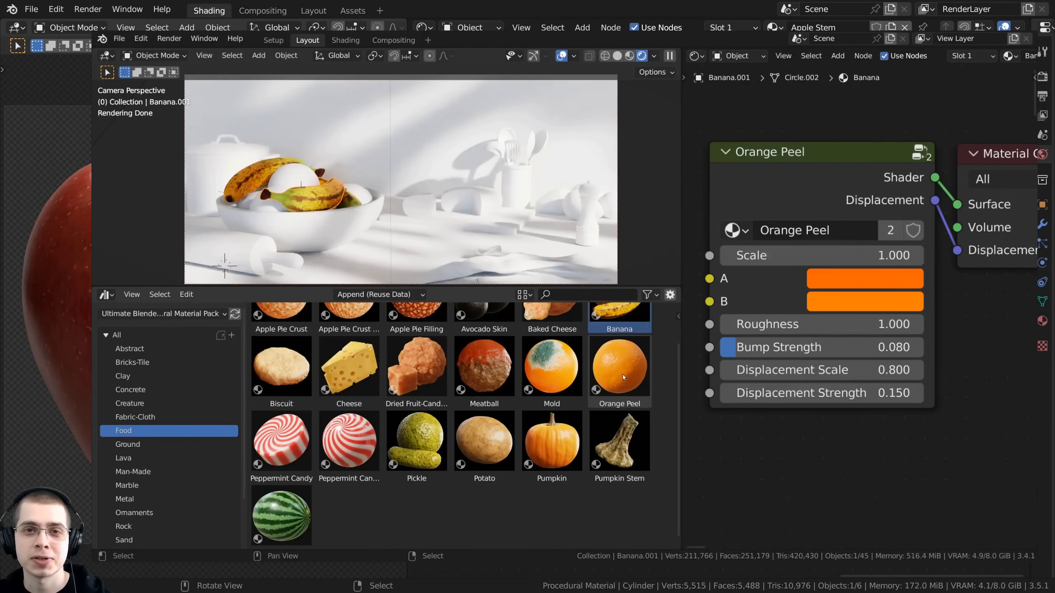
- Apply Orange Peel to the round fruit, Cheese to the cheese and White Granite to the countertop from the asset library
{"action": "left_click_drag", "start_coordinate": [624, 378], "coordinate": [291, 178]}
{"action": "left_click_drag", "start_coordinate": [353, 368], "coordinate": [377, 284]}
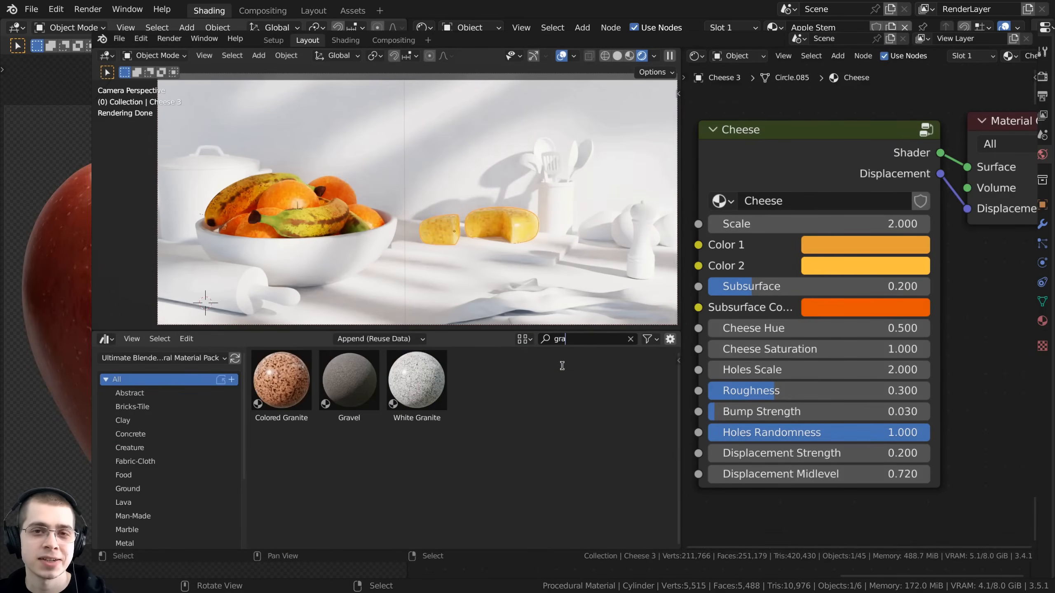
{"action": "left_click_drag", "start_coordinate": [417, 380], "coordinate": [373, 306]}
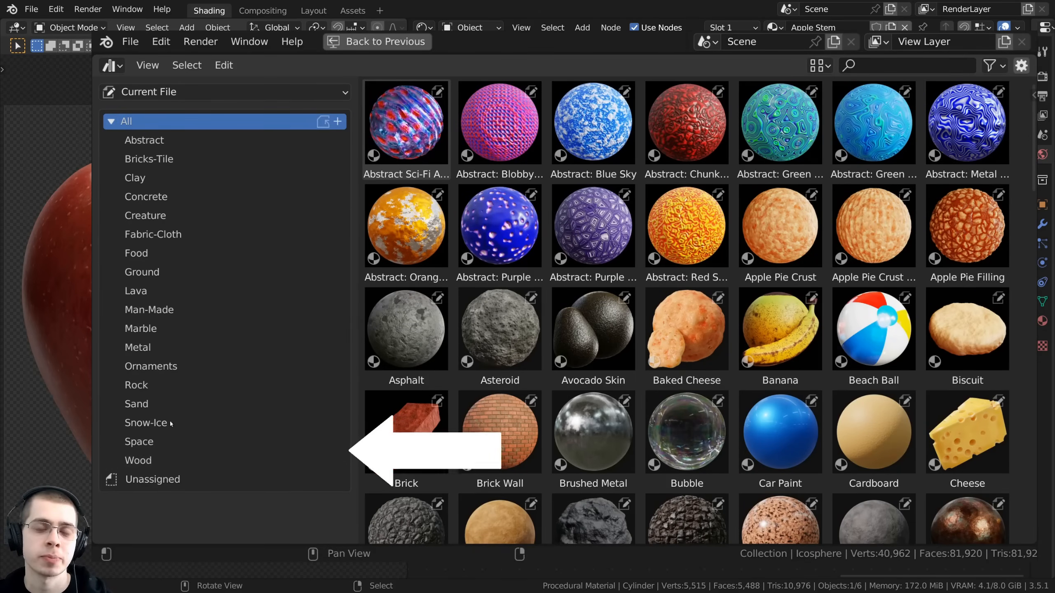
- Look through the Rock, Lava, Space, Ground, Abstract, Food, Wood and Ornaments material categories in the asset library
{"action": "left_click", "coordinate": [160, 383]}
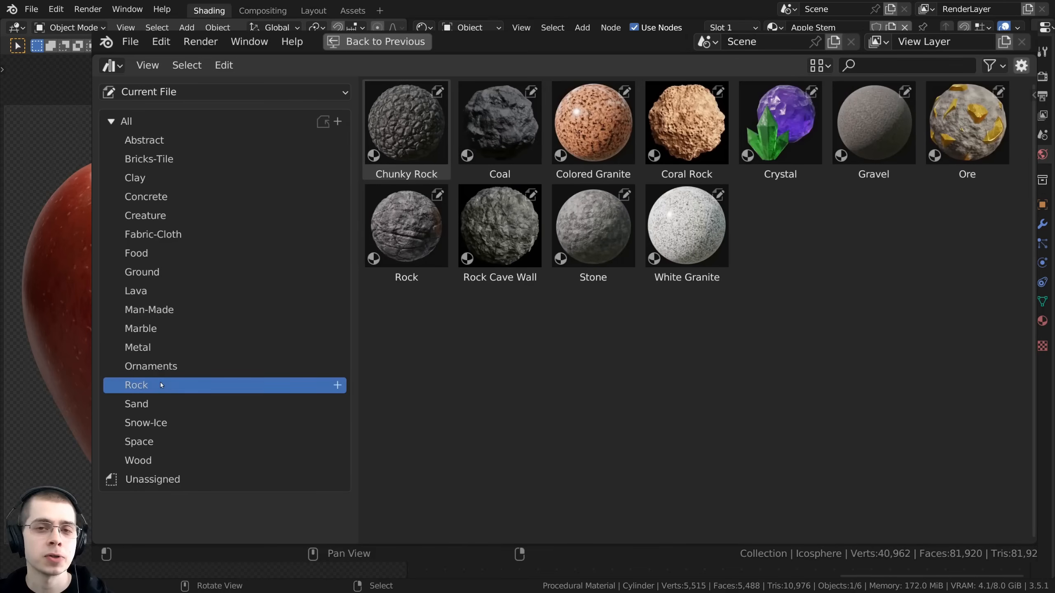
{"action": "left_click", "coordinate": [152, 293]}
{"action": "left_click", "coordinate": [156, 443]}
{"action": "left_click", "coordinate": [183, 272]}
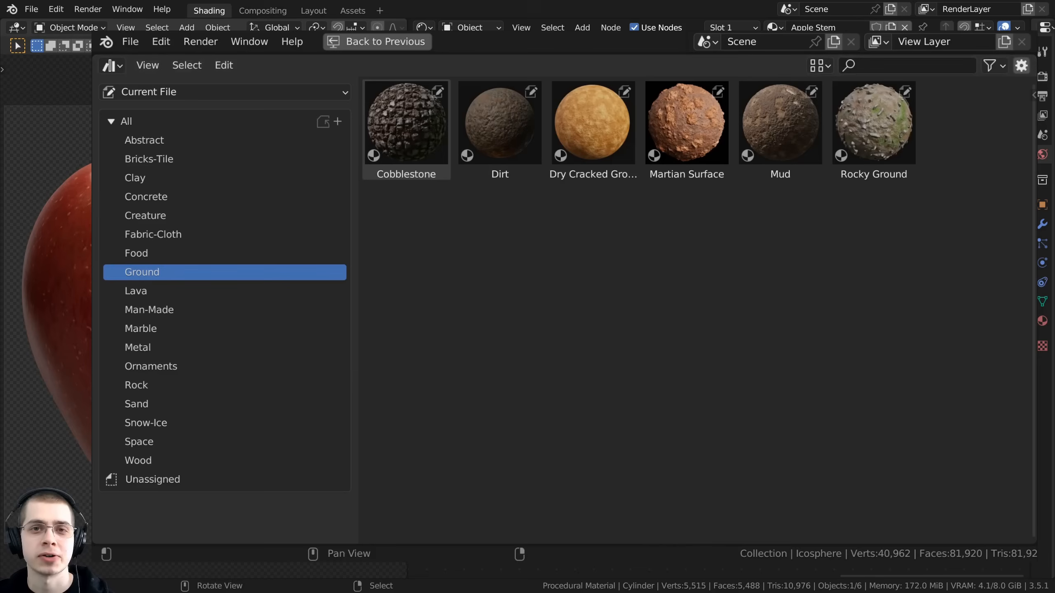
{"action": "left_click", "coordinate": [202, 145]}
{"action": "left_click", "coordinate": [182, 254]}
{"action": "left_click", "coordinate": [174, 458]}
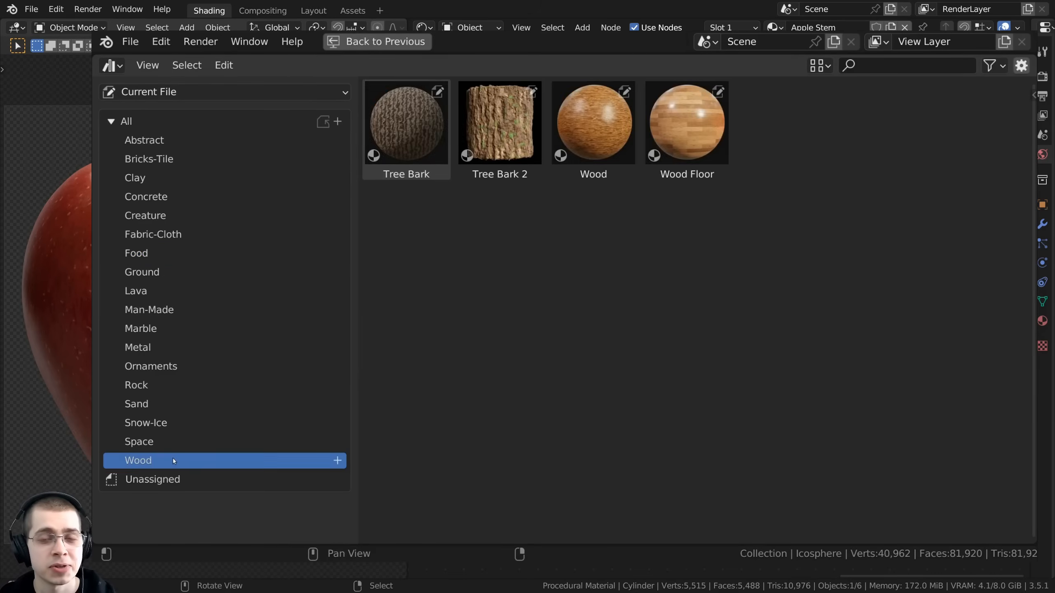
{"action": "left_click", "coordinate": [178, 371]}
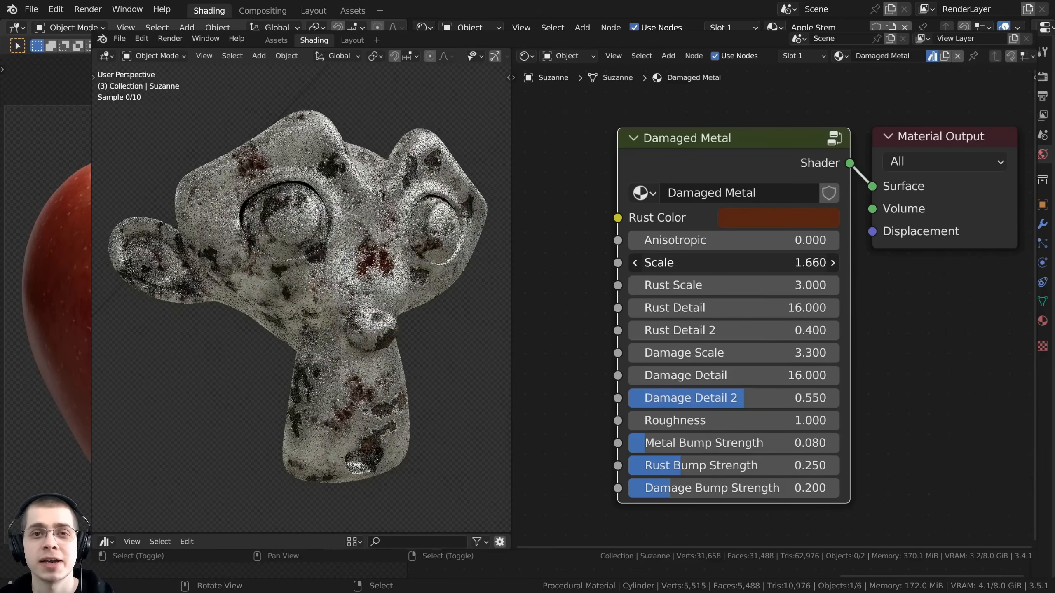
- Adjust the Scale of the Damaged Metal material on the Suzanne model
{"action": "mouse_move", "coordinate": [733, 263]}
{"action": "left_mouse_down"}
{"action": "mouse_move", "coordinate": [698, 263]}
{"action": "mouse_move", "coordinate": [715, 263]}
{"action": "left_mouse_up"}
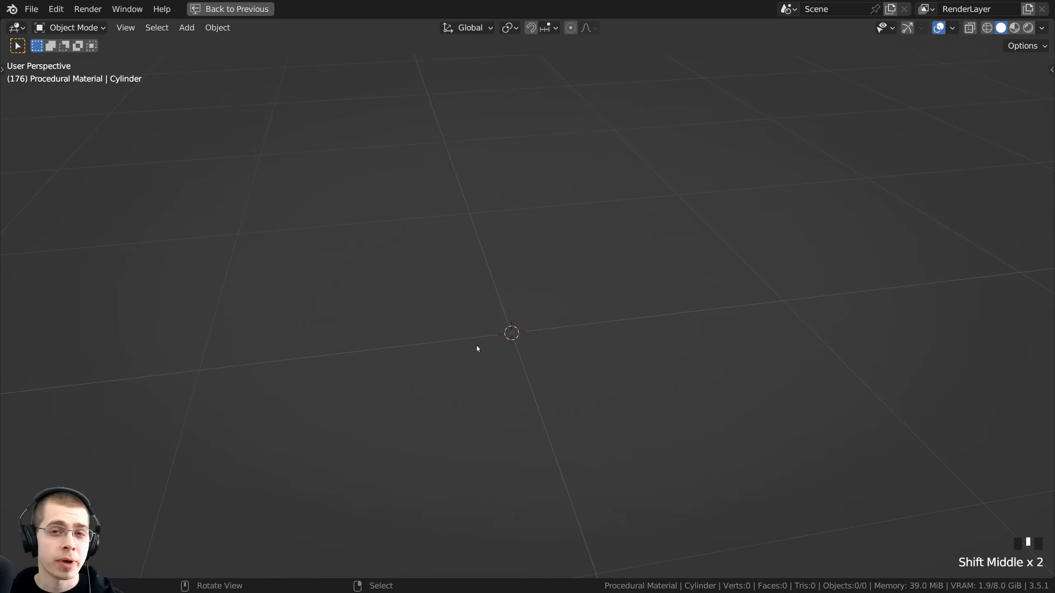
- Add a UV sphere mesh at the centre of the empty scene
{"action": "middle_click_drag", "start_coordinate": [503, 391], "coordinate": [518, 361], "text": "shift"}
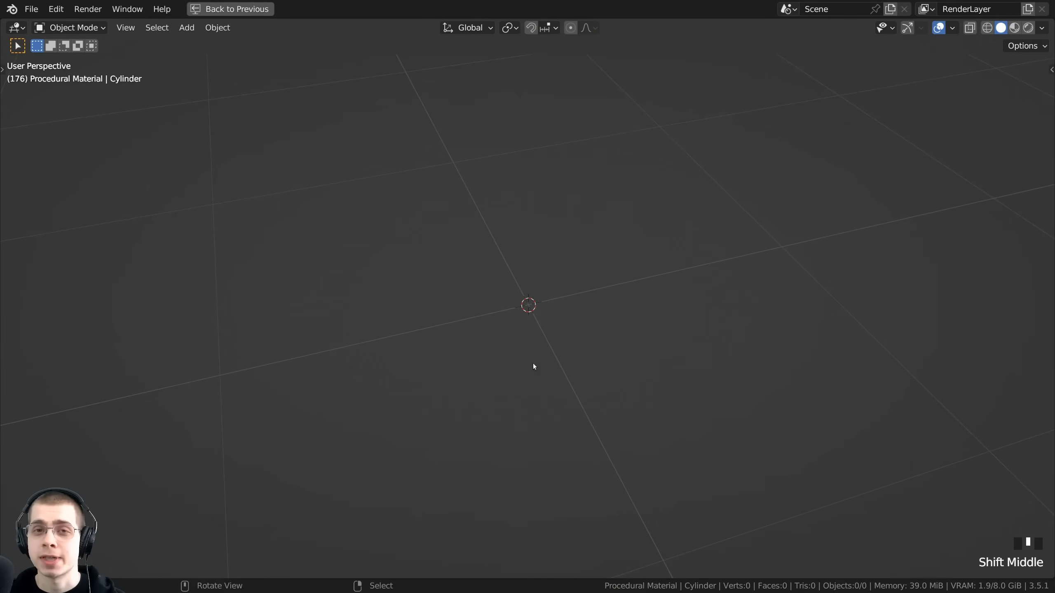
{"action": "middle_click_drag", "start_coordinate": [615, 313], "coordinate": [565, 224]}
{"action": "key", "text": "shift+a"}
{"action": "mouse_move", "coordinate": [565, 225]}
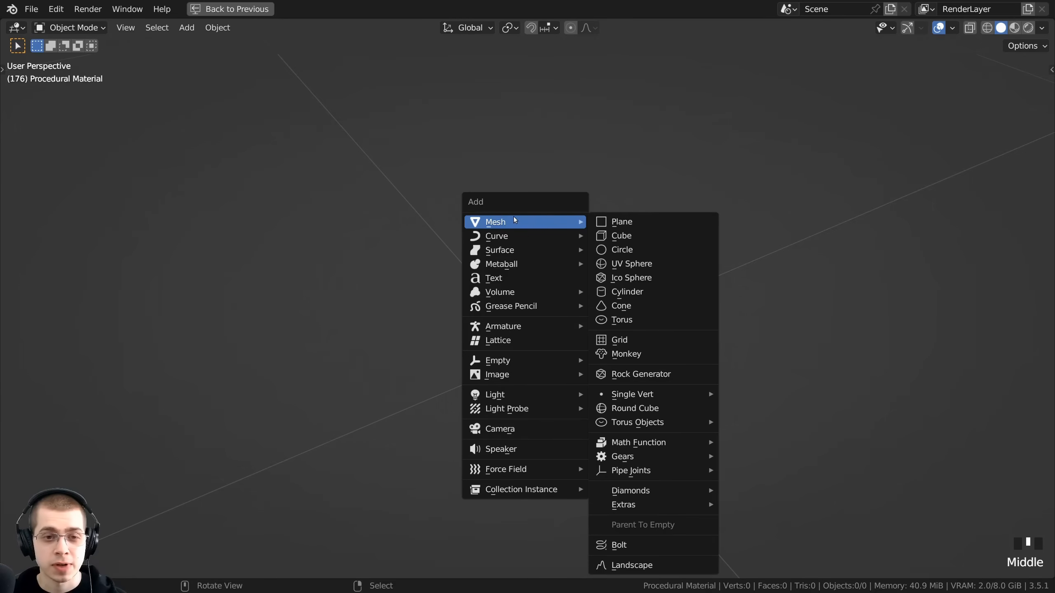
{"action": "left_click", "coordinate": [644, 264]}
{"action": "scroll", "coordinate": [619, 268], "scroll_direction": "down", "scroll_amount": 7}
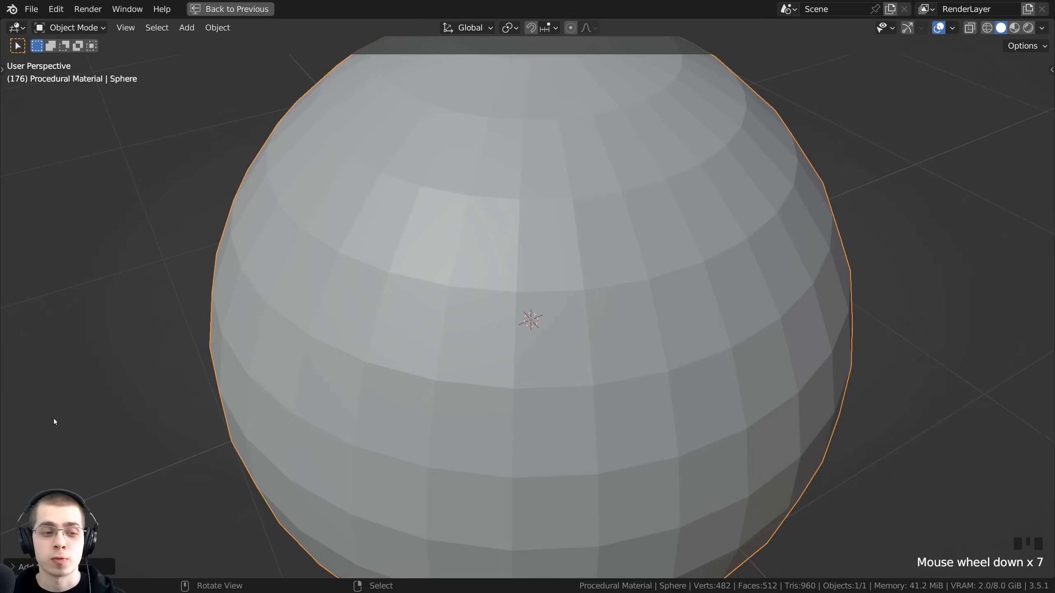
- Set the new UV sphere to 16 segments and 18 rings
{"action": "left_click", "coordinate": [12, 567]}
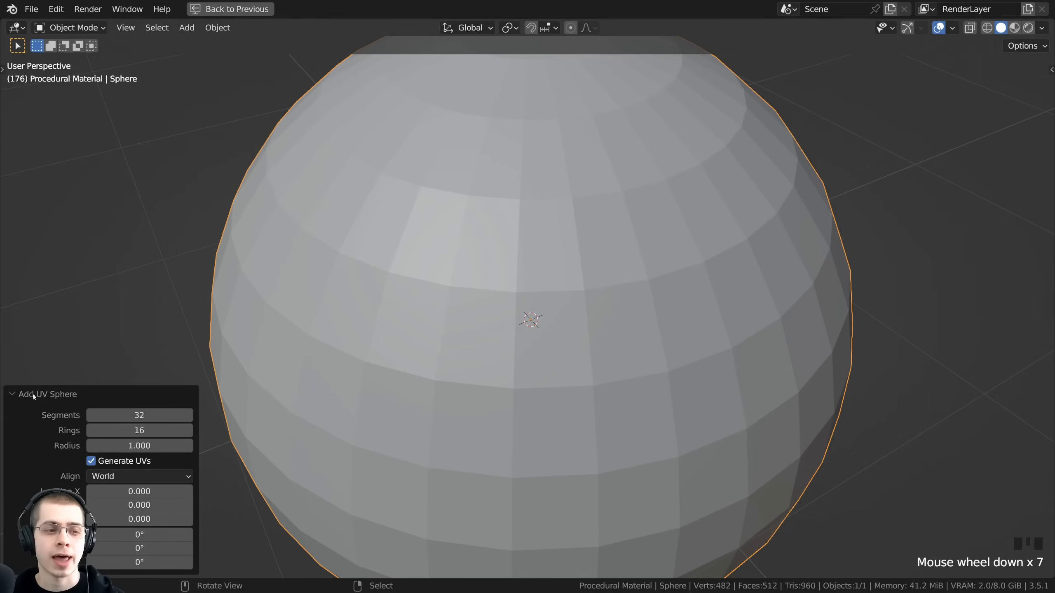
{"action": "scroll", "coordinate": [458, 368], "scroll_direction": "down", "scroll_amount": 2}
{"action": "middle_click_drag", "start_coordinate": [458, 368], "coordinate": [436, 349]}
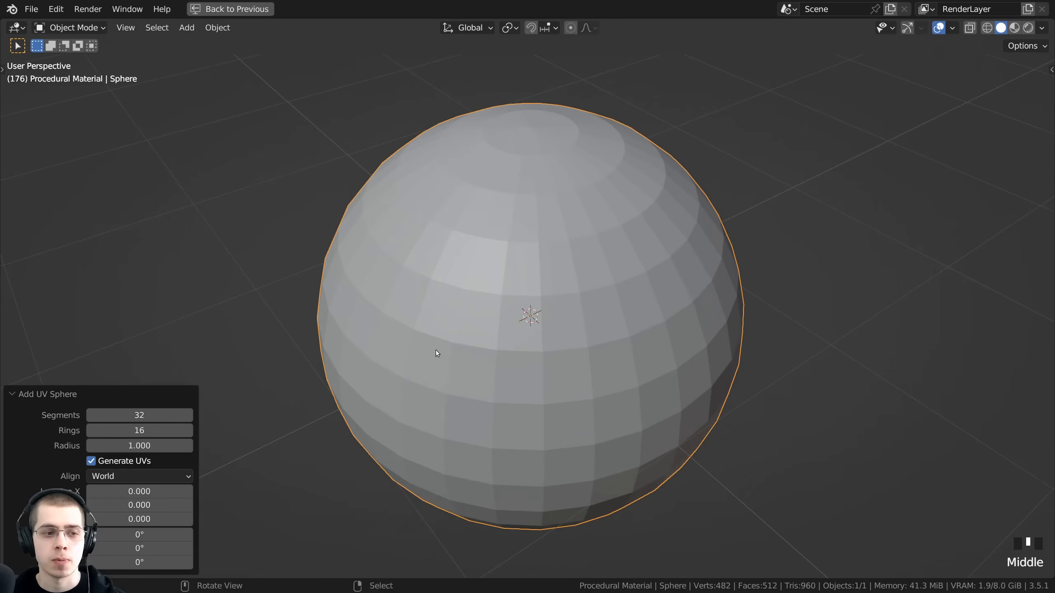
{"action": "double_click", "coordinate": [97, 428]}
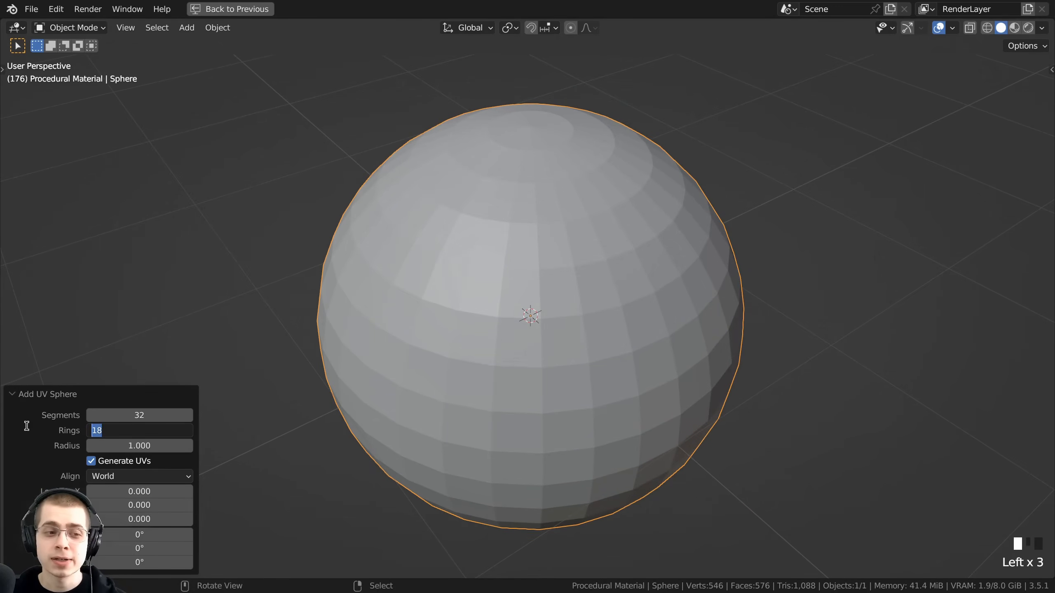
{"action": "left_click", "coordinate": [117, 411]}
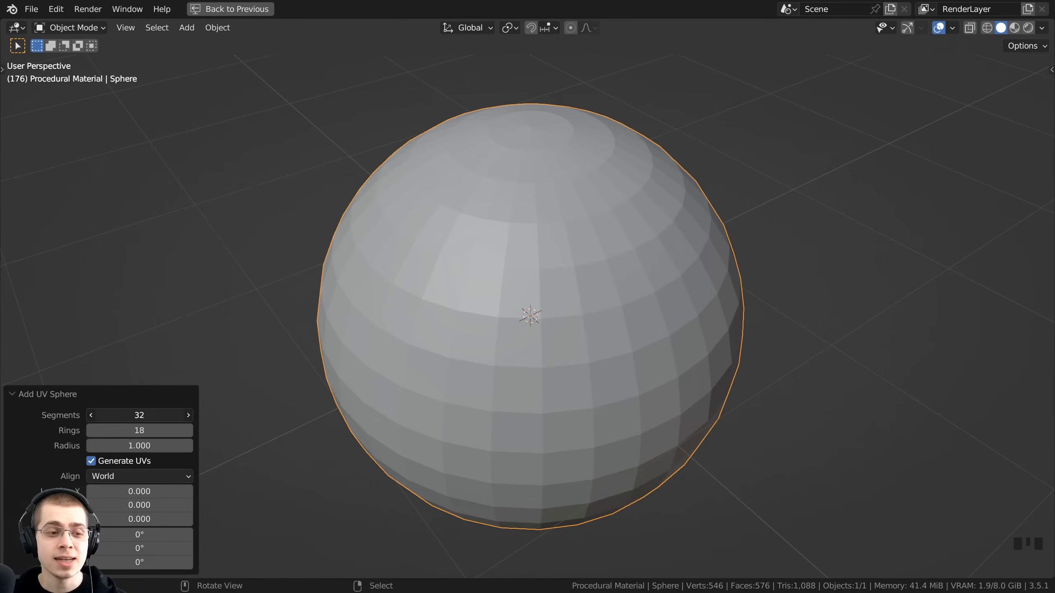
{"action": "left_click", "coordinate": [133, 418]}
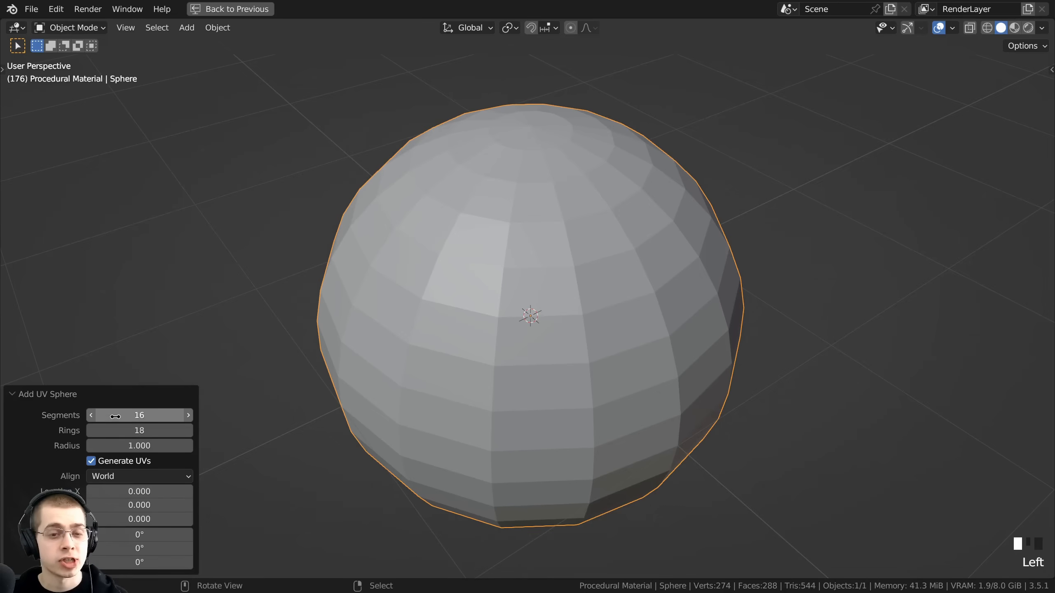
{"action": "left_click", "coordinate": [23, 393]}
- Scale the sphere down by a factor of 0.1 and apply its scale
{"action": "middle_click_drag", "start_coordinate": [324, 338], "coordinate": [653, 274]}
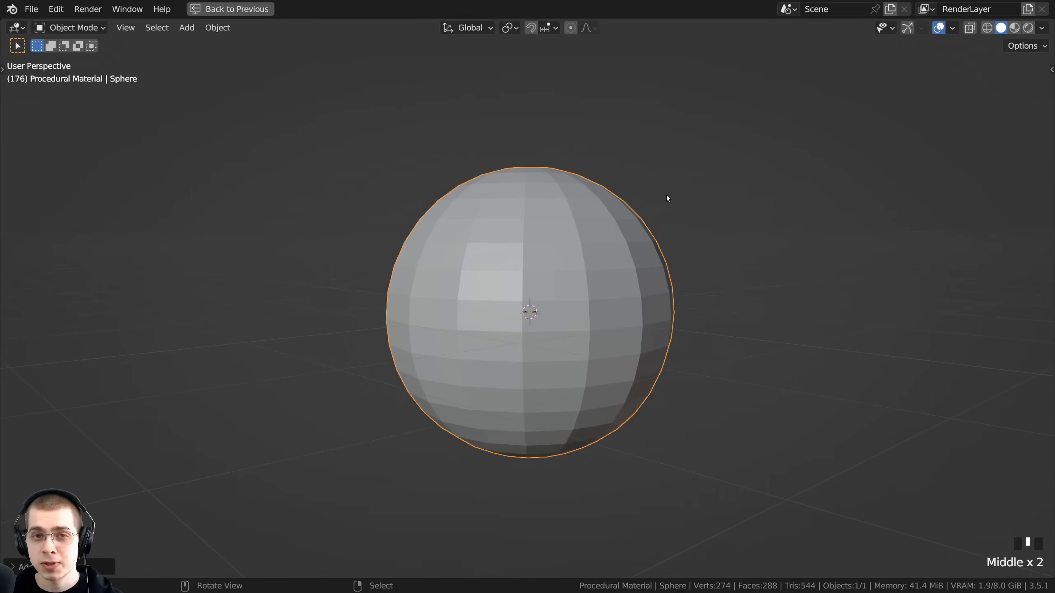
{"action": "middle_click_drag", "start_coordinate": [667, 199], "coordinate": [524, 189]}
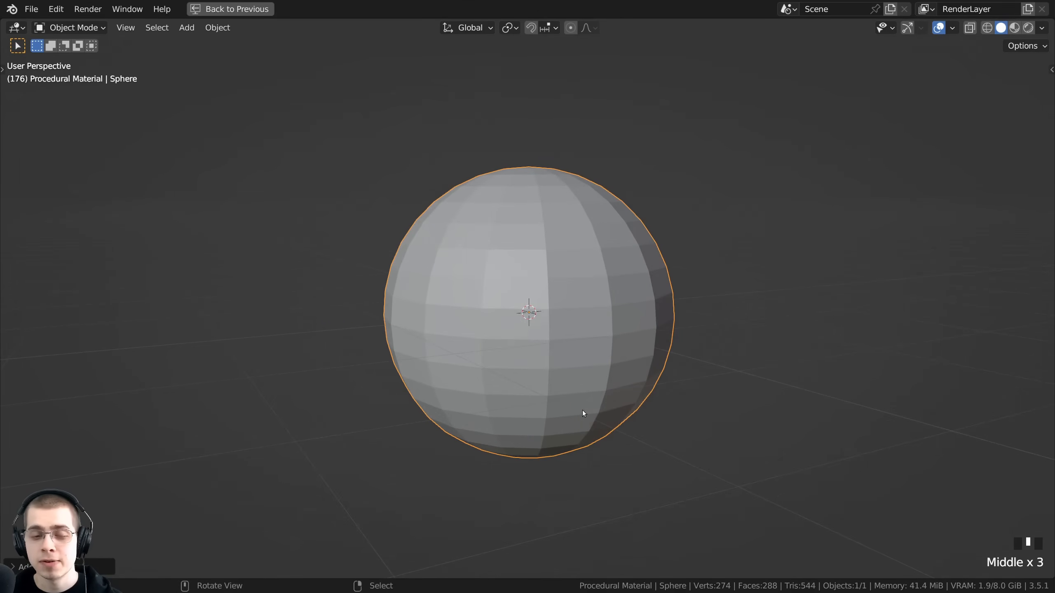
{"action": "middle_click_drag", "start_coordinate": [583, 412], "coordinate": [602, 352]}
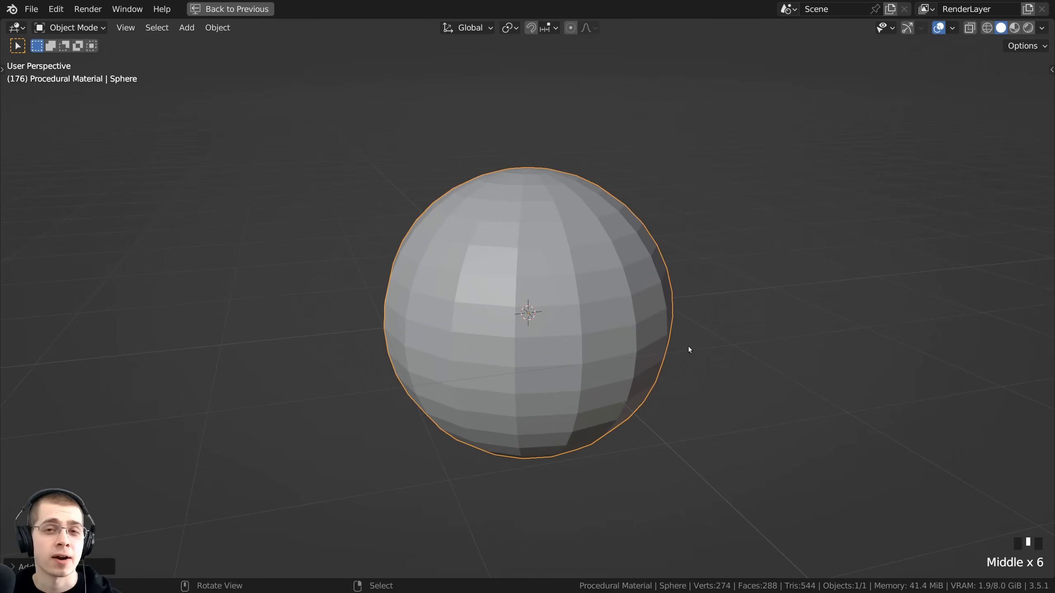
{"action": "middle_click_drag", "start_coordinate": [703, 369], "coordinate": [822, 294]}
{"action": "key", "text": "s"}
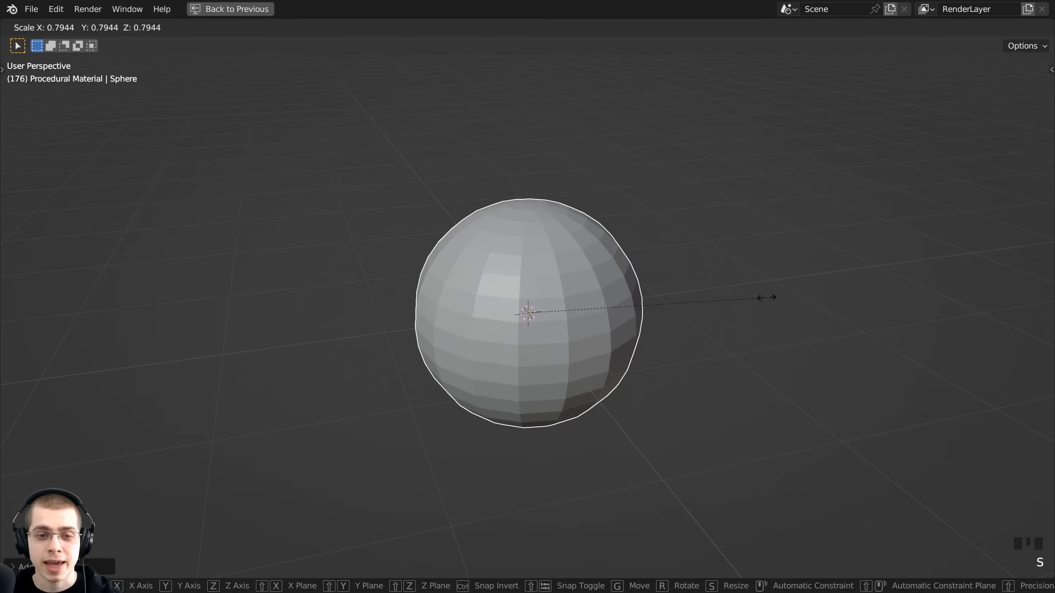
{"action": "type", "text": ".1"}
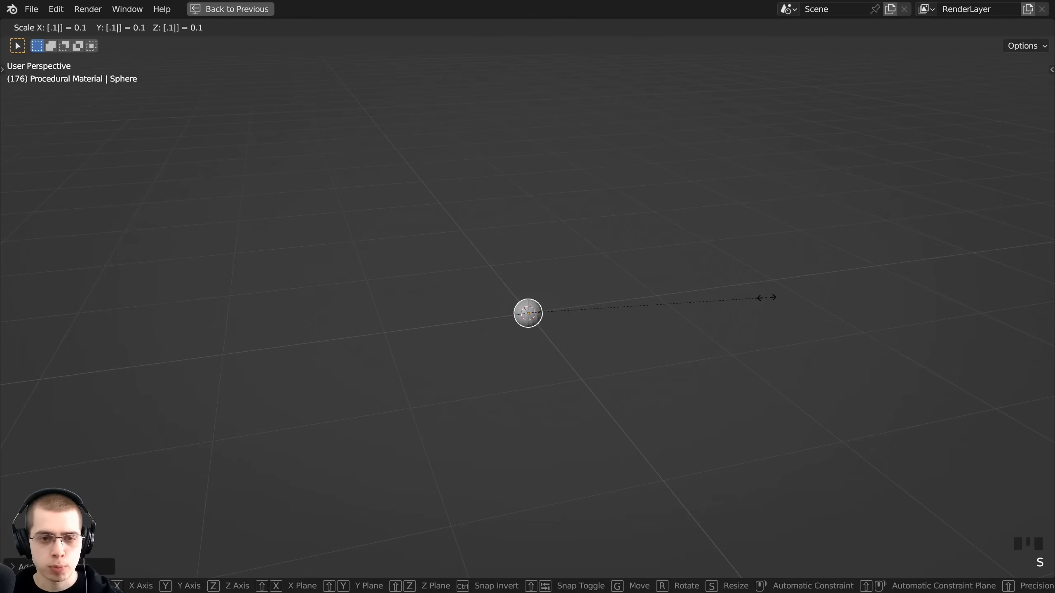
{"action": "key", "text": "Return"}
{"action": "scroll", "coordinate": [559, 257], "scroll_direction": "up", "scroll_amount": 10}
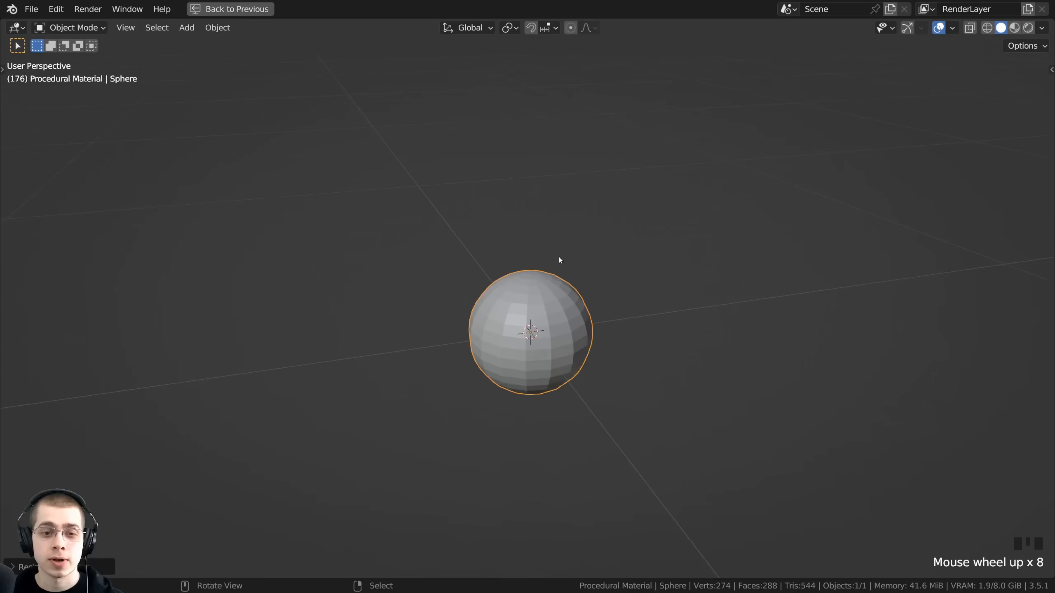
{"action": "key", "text": "ctrl+a"}
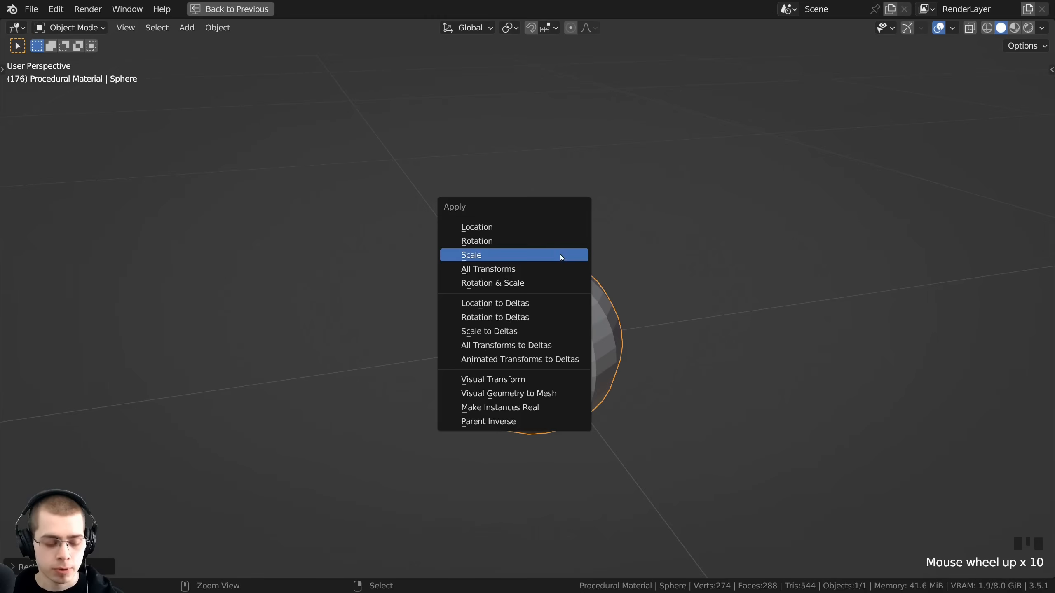
{"action": "left_click", "coordinate": [475, 255]}
{"action": "key", "text": "KP_Decimal"}
{"action": "middle_click_drag", "start_coordinate": [476, 260], "coordinate": [584, 310]}
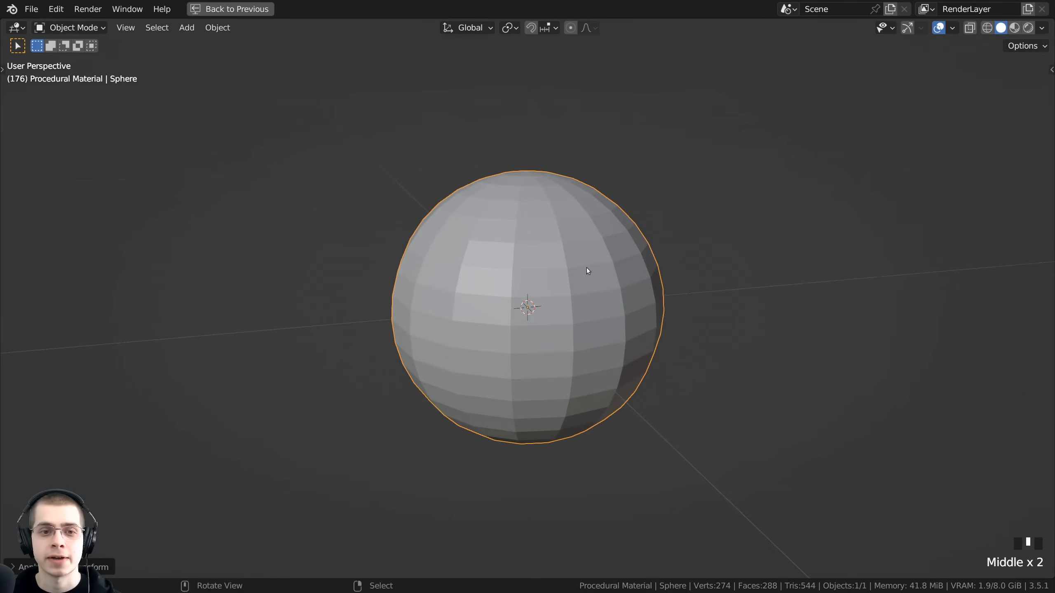
- In Edit Mode with proportional editing enabled, move the sphere's top vertex down about 0.05 along Z with a proportional size of about 0.07
{"action": "middle_click_drag", "start_coordinate": [587, 267], "coordinate": [540, 199]}
{"action": "key", "text": "Tab"}
{"action": "middle_click_drag", "start_coordinate": [533, 108], "coordinate": [544, 160]}
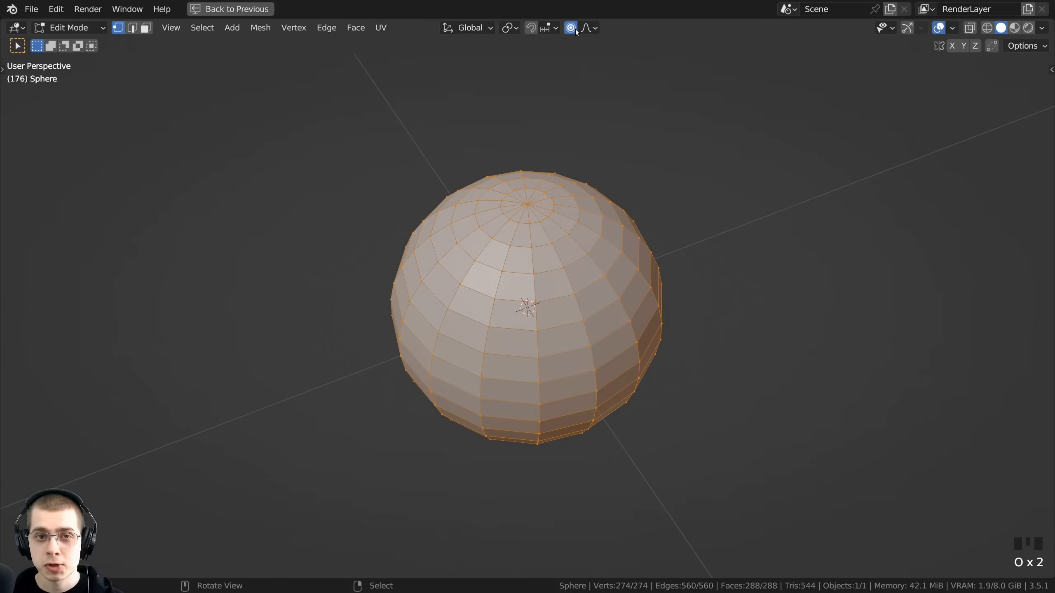
{"action": "middle_click_drag", "start_coordinate": [525, 257], "coordinate": [540, 300]}
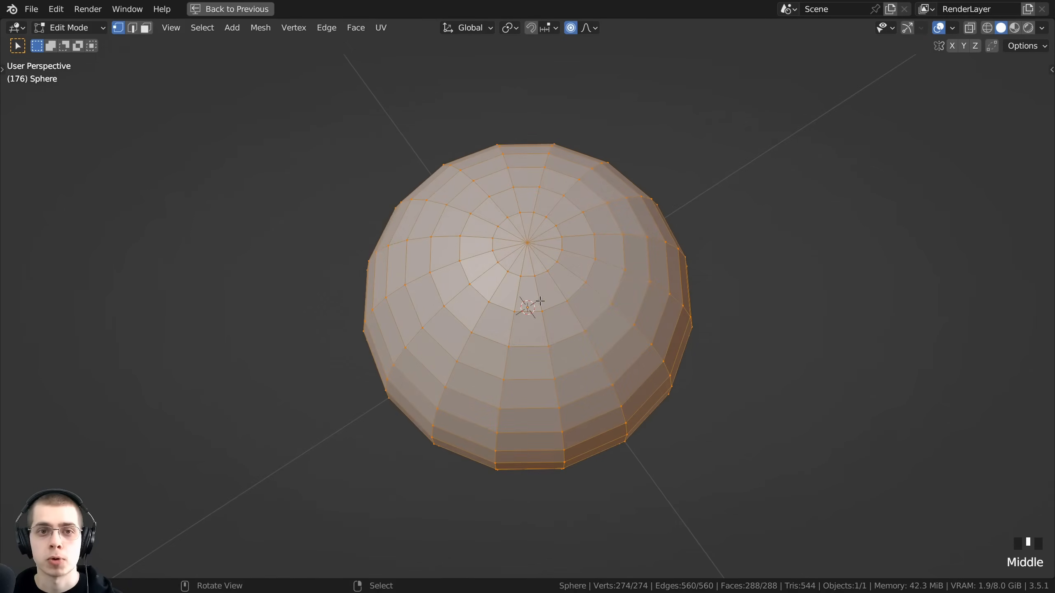
{"action": "right_click", "coordinate": [527, 242]}
{"action": "middle_click_drag", "start_coordinate": [527, 242], "coordinate": [518, 128]}
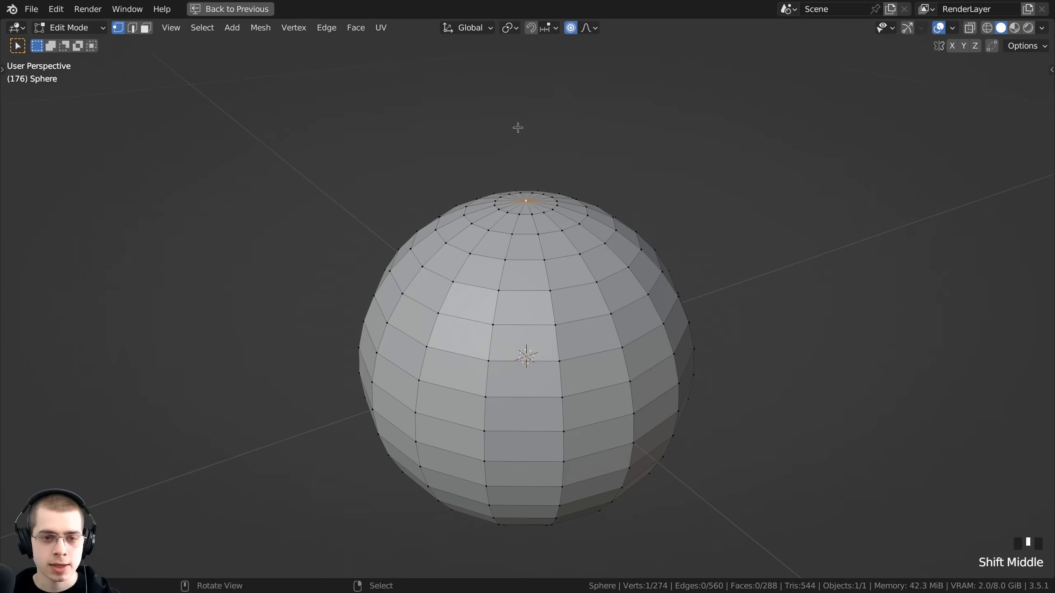
{"action": "key", "text": "g"}
{"action": "key", "text": "z"}
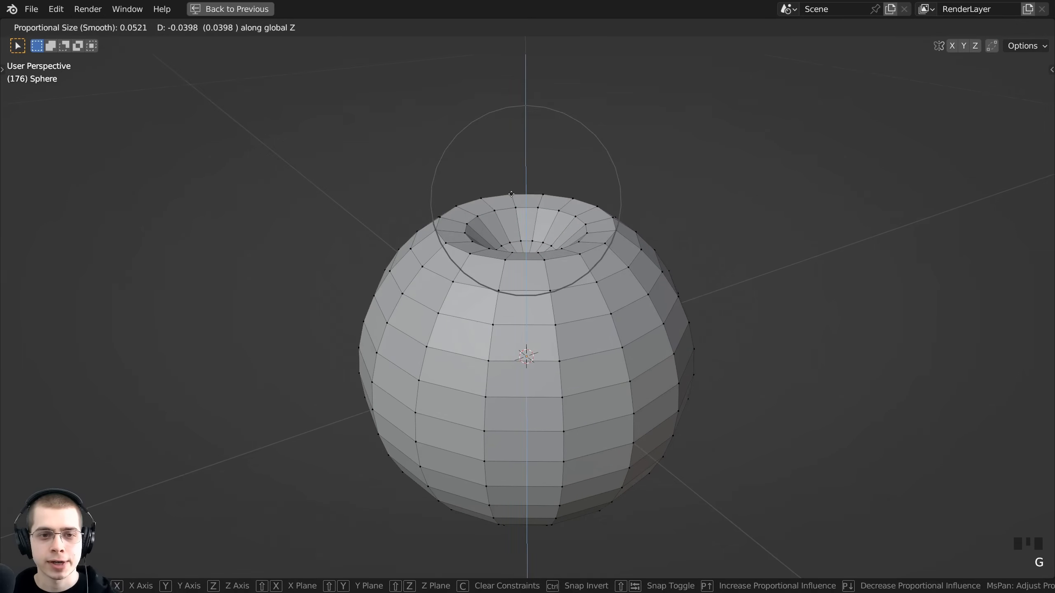
{"action": "scroll", "coordinate": [513, 196], "scroll_direction": "down", "scroll_amount": 3}
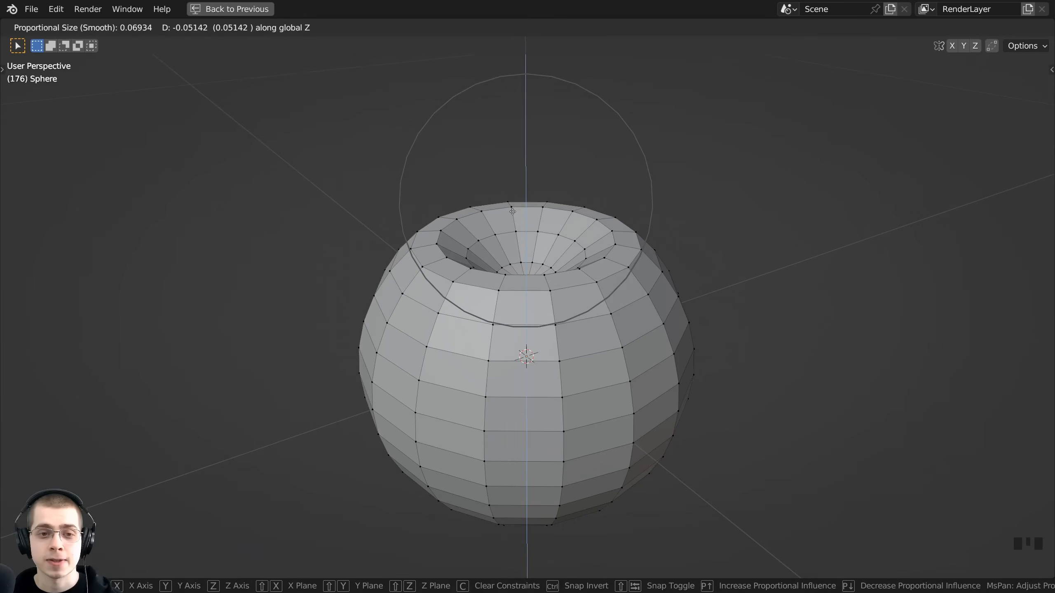
{"action": "left_click", "coordinate": [513, 212]}
- Widen the horizontal edge loop on the apple's upper half slightly and raise it a little along Z with a proportional size of about 0.11
{"action": "middle_click_drag", "start_coordinate": [513, 214], "coordinate": [508, 260]}
{"action": "middle_click_drag", "start_coordinate": [487, 227], "coordinate": [702, 287]}
{"action": "key", "text": "s"}
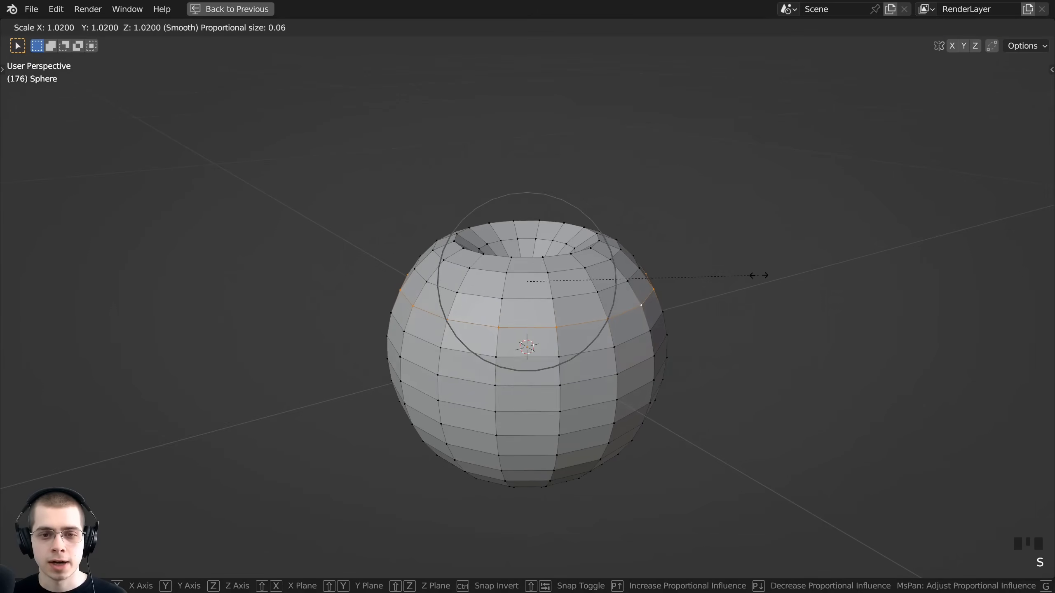
{"action": "left_click", "coordinate": [776, 278]}
{"action": "key", "text": "g"}
{"action": "key", "text": "z"}
{"action": "scroll", "coordinate": [779, 272], "scroll_direction": "down", "scroll_amount": 5}
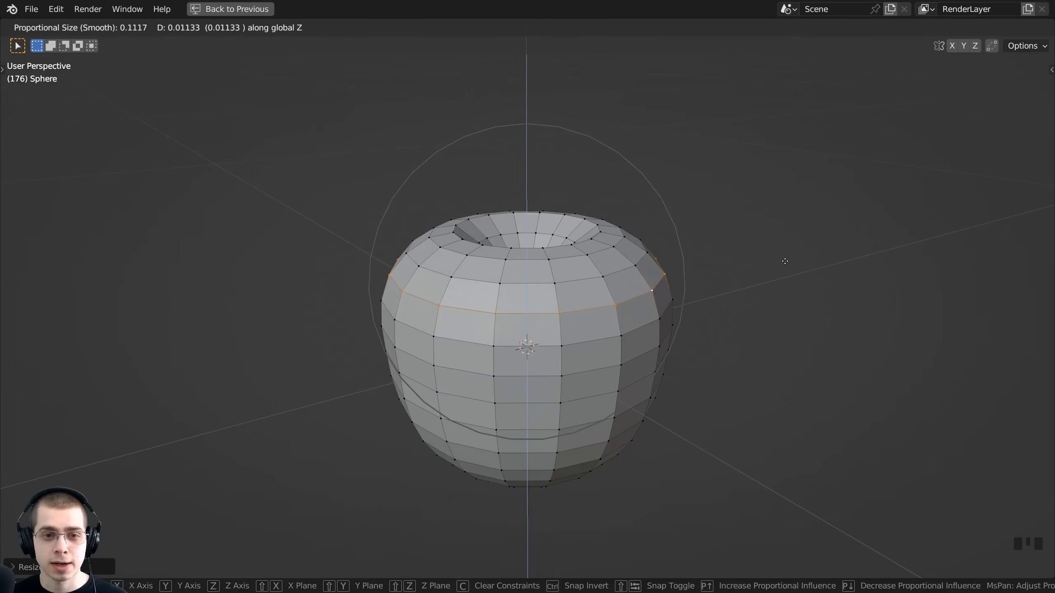
{"action": "left_click", "coordinate": [773, 287]}
- Push the bottom vertex up about 0.044 along Z with a proportional size of about 0.05 to form the underside hollow
{"action": "middle_click_drag", "start_coordinate": [773, 288], "coordinate": [518, 375]}
{"action": "scroll", "coordinate": [519, 403], "scroll_direction": "up", "scroll_amount": 2}
{"action": "scroll", "coordinate": [514, 408], "scroll_direction": "down", "scroll_amount": 2}
{"action": "key", "text": "g"}
{"action": "key", "text": "z"}
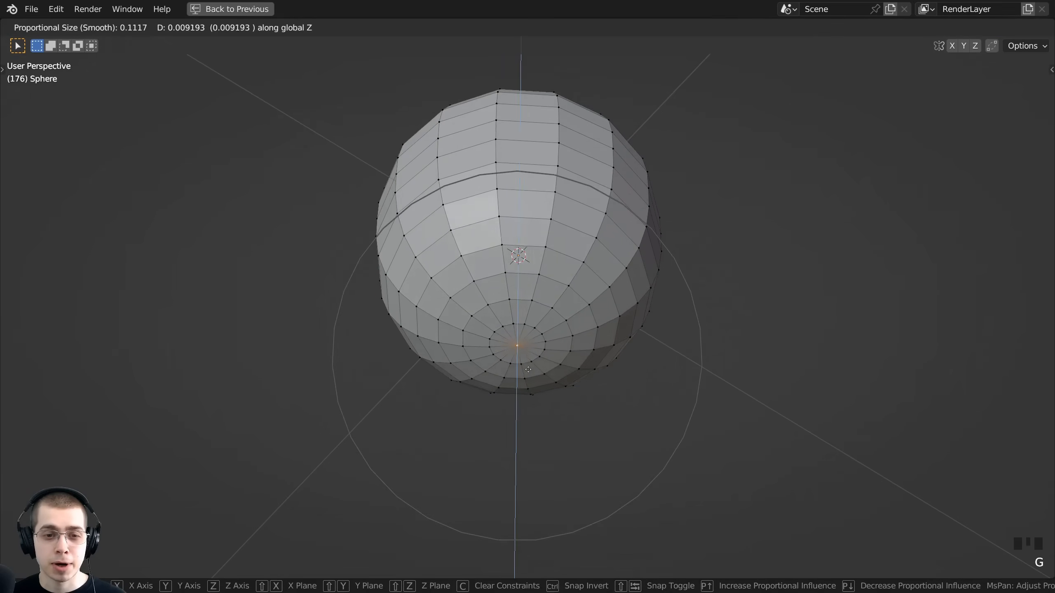
{"action": "scroll", "coordinate": [532, 361], "scroll_direction": "up", "scroll_amount": 3}
{"action": "scroll", "coordinate": [534, 353], "scroll_direction": "up", "scroll_amount": 6}
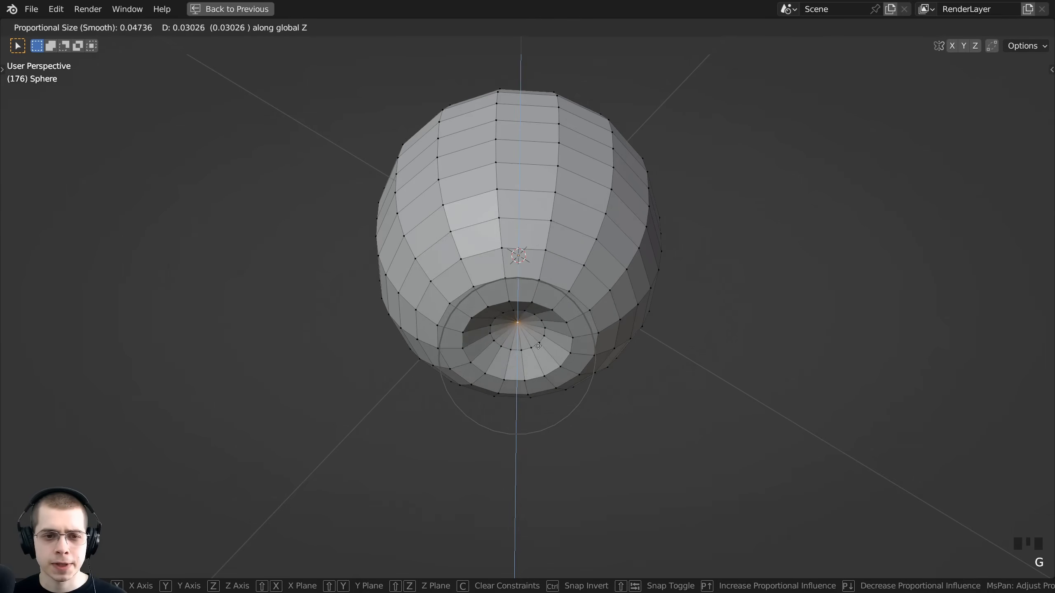
{"action": "scroll", "coordinate": [539, 343], "scroll_direction": "down", "scroll_amount": 1}
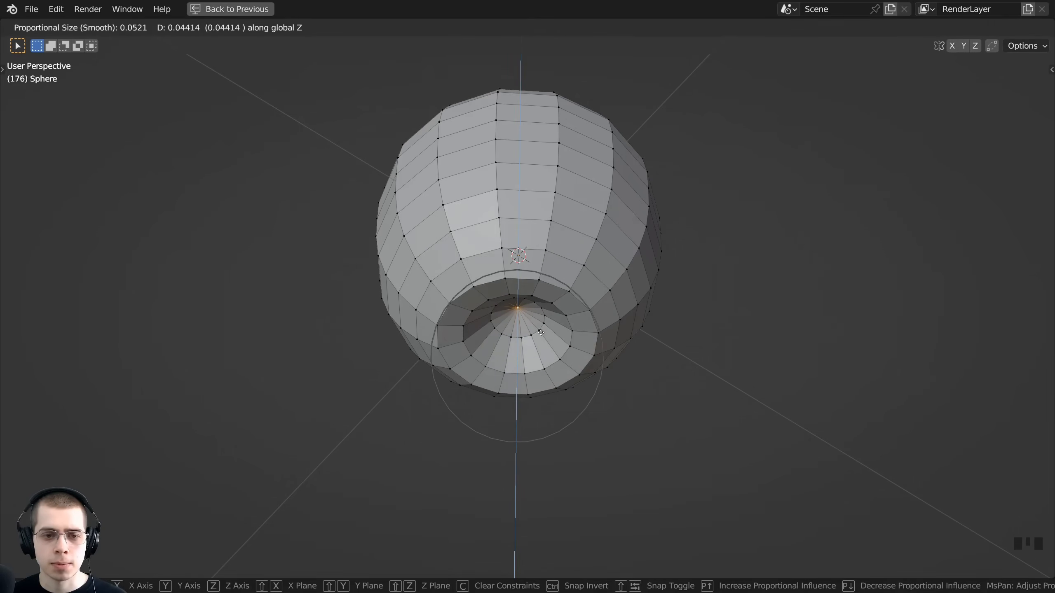
{"action": "left_click", "coordinate": [541, 332]}
- Pull four evenly spaced faces around the bottom rim down along Z and scale them slightly outward
{"action": "middle_click_drag", "start_coordinate": [541, 331], "coordinate": [511, 314]}
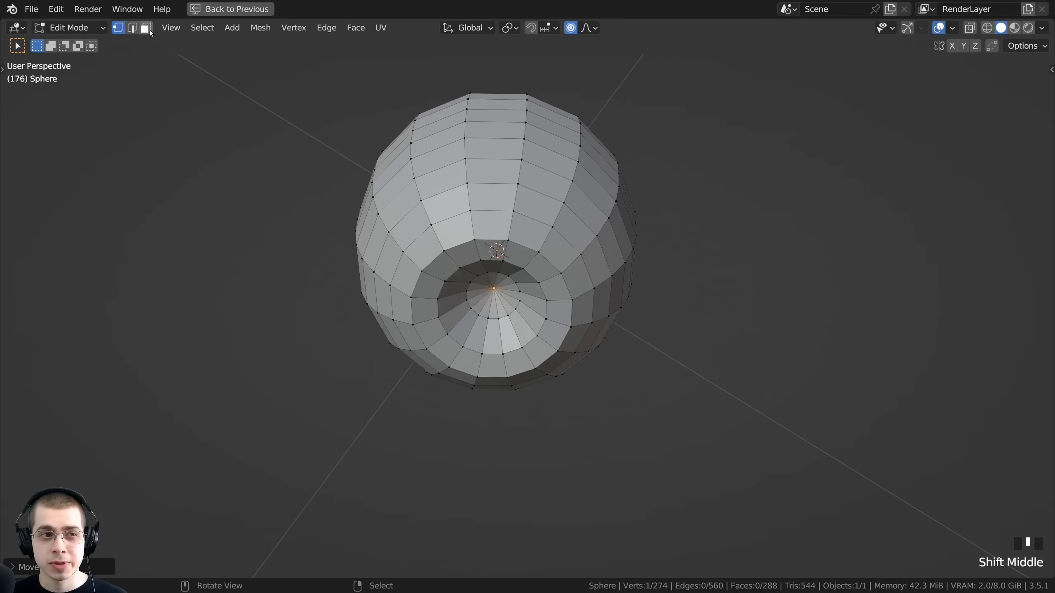
{"action": "middle_click_drag", "start_coordinate": [488, 220], "coordinate": [487, 202]}
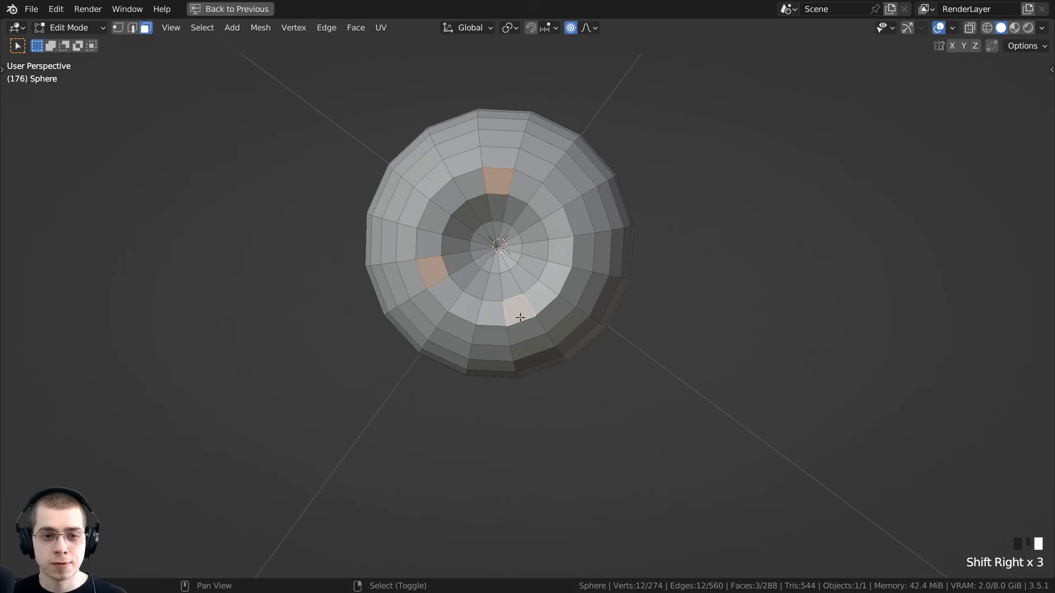
{"action": "middle_click_drag", "start_coordinate": [558, 247], "coordinate": [548, 369]}
{"action": "key", "text": "g"}
{"action": "key", "text": "z"}
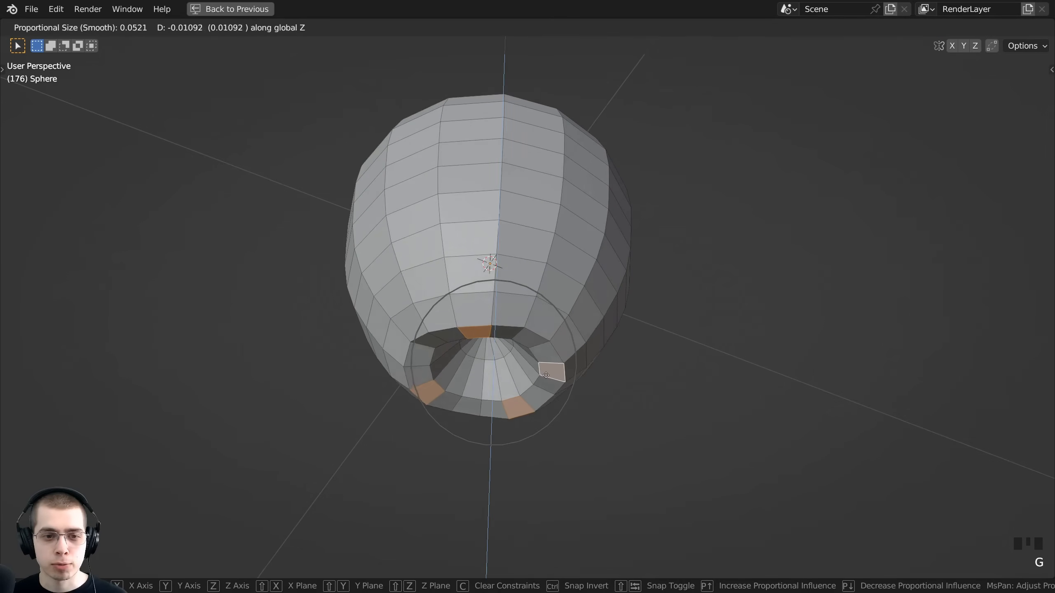
{"action": "left_click", "coordinate": [550, 391]}
{"action": "key", "text": "s"}
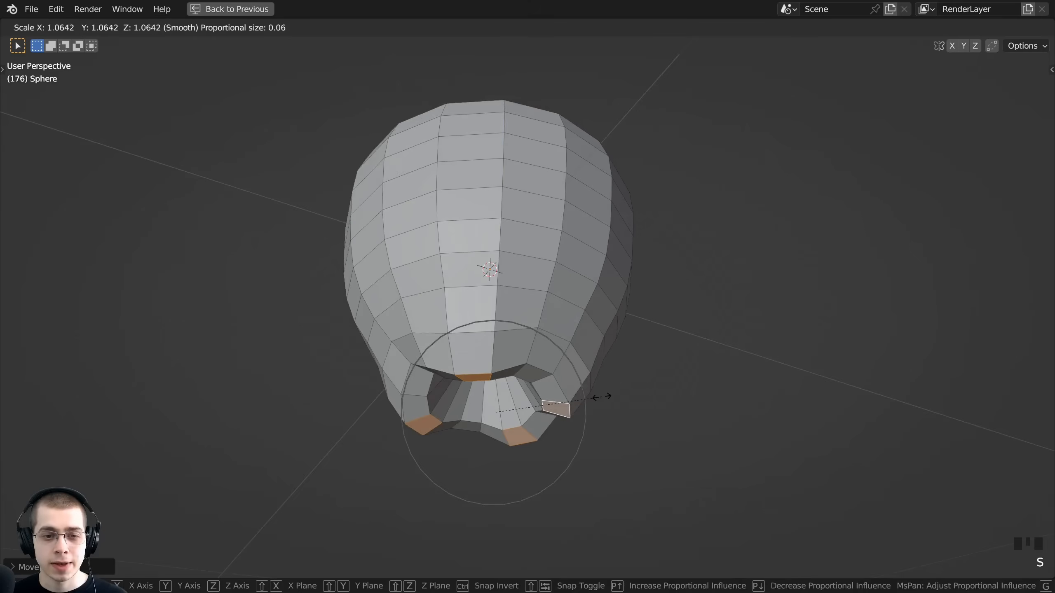
{"action": "left_click", "coordinate": [606, 399]}
{"action": "scroll", "coordinate": [581, 380], "scroll_direction": "down", "scroll_amount": 3}
{"action": "middle_click_drag", "start_coordinate": [555, 354], "coordinate": [551, 364]}
{"action": "middle_click_drag", "start_coordinate": [601, 381], "coordinate": [608, 378]}
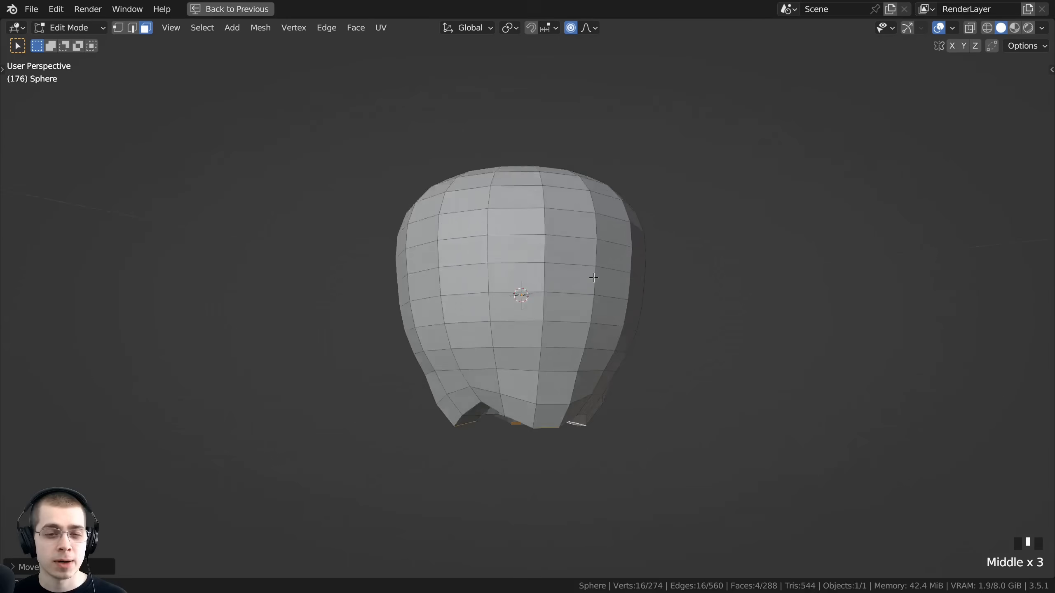
- Select four spaced faces around the apple's top rim and move them to form gentle bumps
{"action": "middle_click_drag", "start_coordinate": [554, 231], "coordinate": [390, 199]}
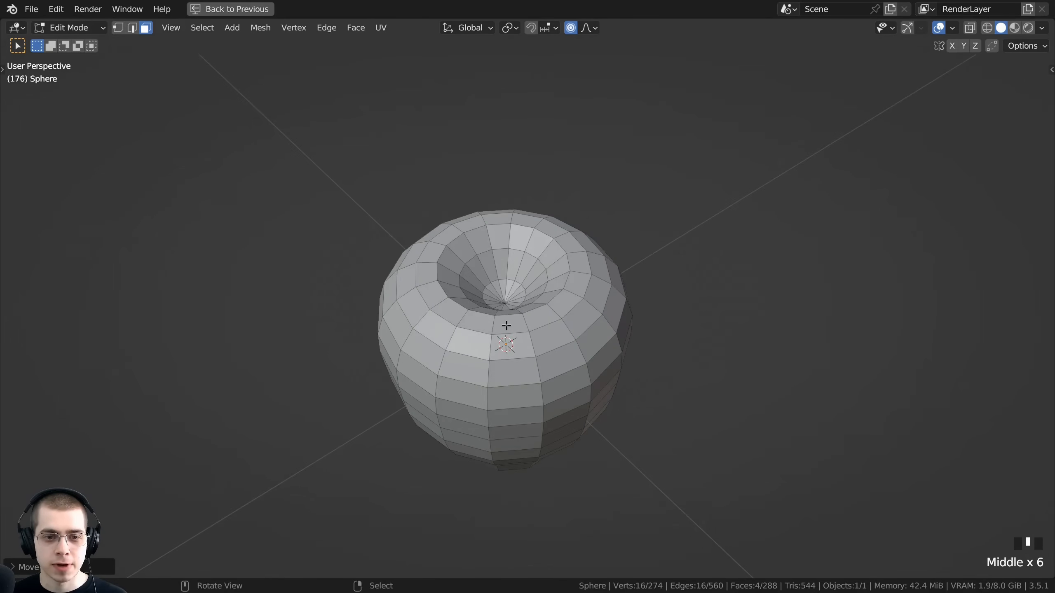
{"action": "left_click", "coordinate": [506, 326]}
{"action": "right_click", "coordinate": [559, 246], "text": "shift"}
{"action": "scroll", "coordinate": [508, 291], "scroll_direction": "up", "scroll_amount": 3}
{"action": "key", "text": "g"}
{"action": "left_click", "coordinate": [565, 320]}
{"action": "scroll", "coordinate": [391, 199], "scroll_direction": "up", "scroll_amount": 2}
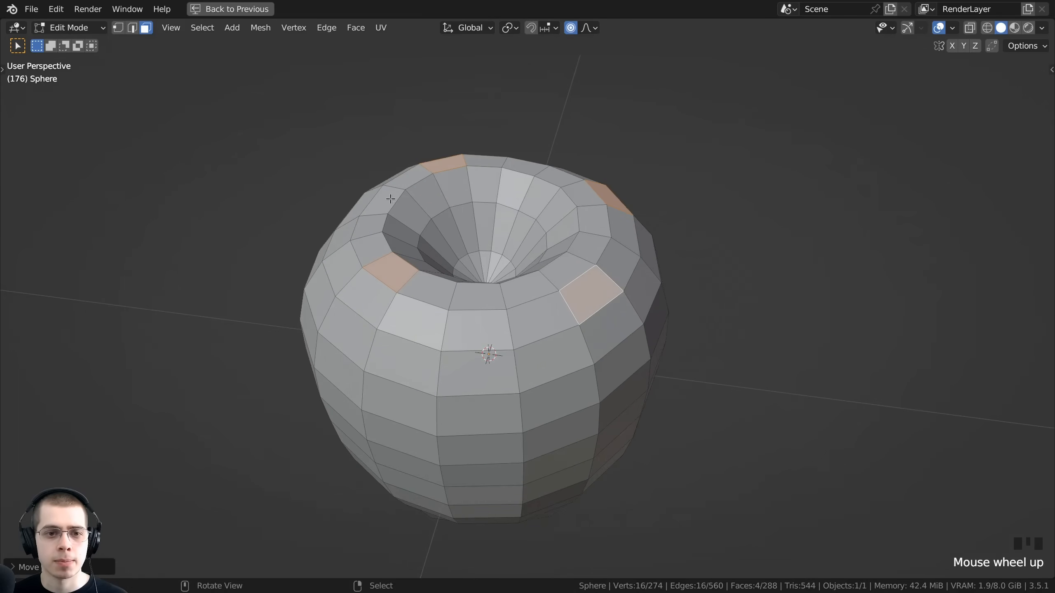
- Select four evenly spaced vertical edge loops running between the bumps around the apple in vertex mode
{"action": "left_click", "coordinate": [118, 29]}
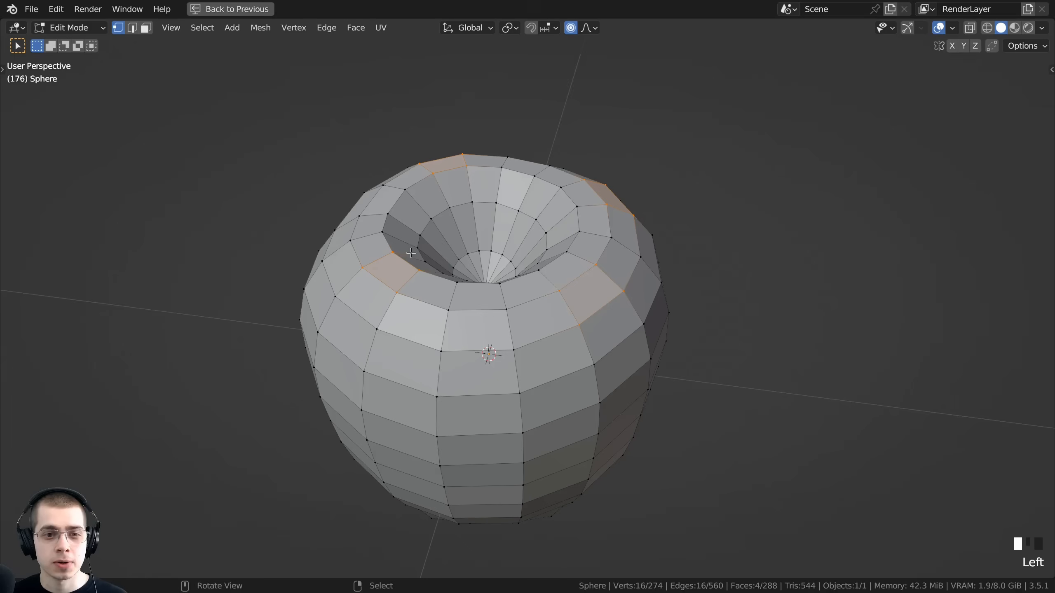
{"action": "right_click", "coordinate": [453, 295], "text": "alt"}
{"action": "middle_click_drag", "start_coordinate": [453, 295], "coordinate": [540, 327]}
{"action": "scroll", "coordinate": [541, 328], "scroll_direction": "up", "scroll_amount": 2}
{"action": "right_click", "coordinate": [542, 328], "text": "alt+shift"}
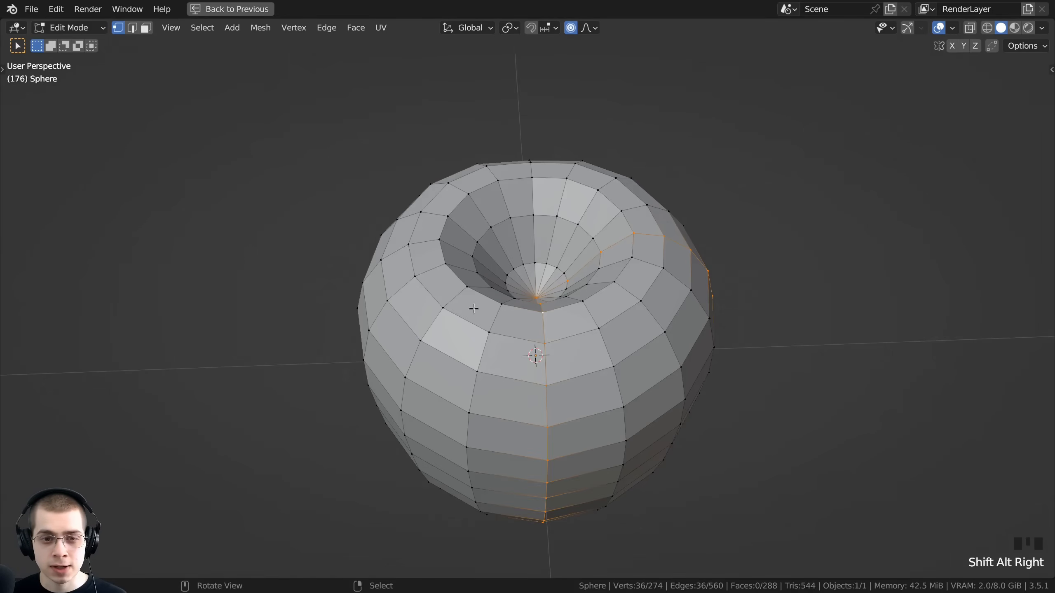
{"action": "scroll", "coordinate": [473, 309], "scroll_direction": "down", "scroll_amount": 1}
{"action": "middle_click_drag", "start_coordinate": [473, 309], "coordinate": [579, 344]}
{"action": "scroll", "coordinate": [579, 344], "scroll_direction": "up", "scroll_amount": 1}
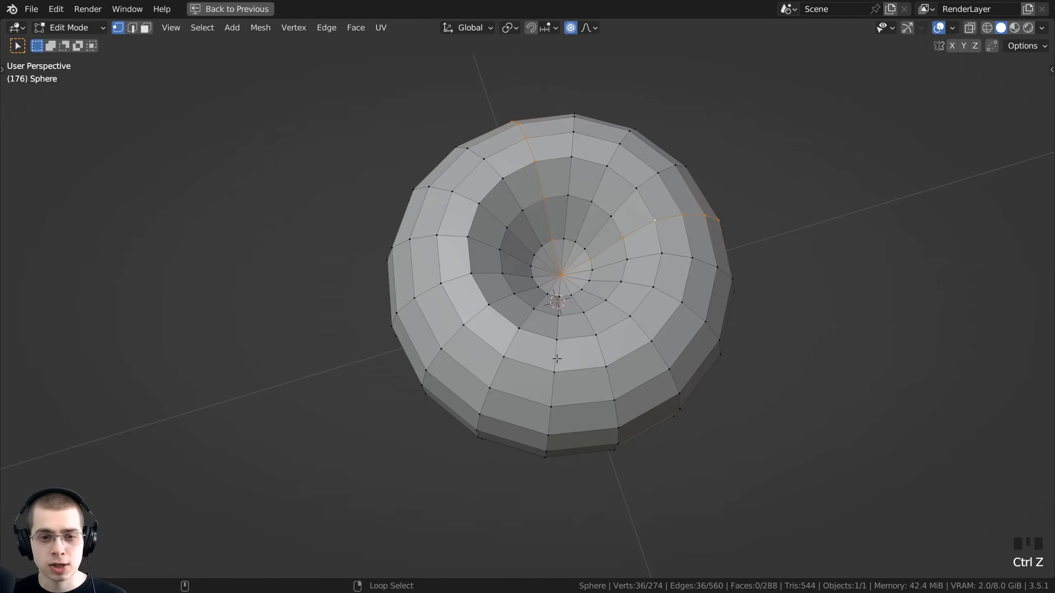
{"action": "right_click", "coordinate": [556, 358], "text": "alt+shift"}
{"action": "middle_click_drag", "start_coordinate": [556, 358], "coordinate": [656, 348]}
{"action": "right_click", "coordinate": [488, 306], "text": "alt+shift"}
{"action": "scroll", "coordinate": [498, 309], "scroll_direction": "down", "scroll_amount": 2}
{"action": "middle_click_drag", "start_coordinate": [545, 324], "coordinate": [546, 268]}
{"action": "middle_click_drag", "start_coordinate": [563, 402], "coordinate": [565, 398]}
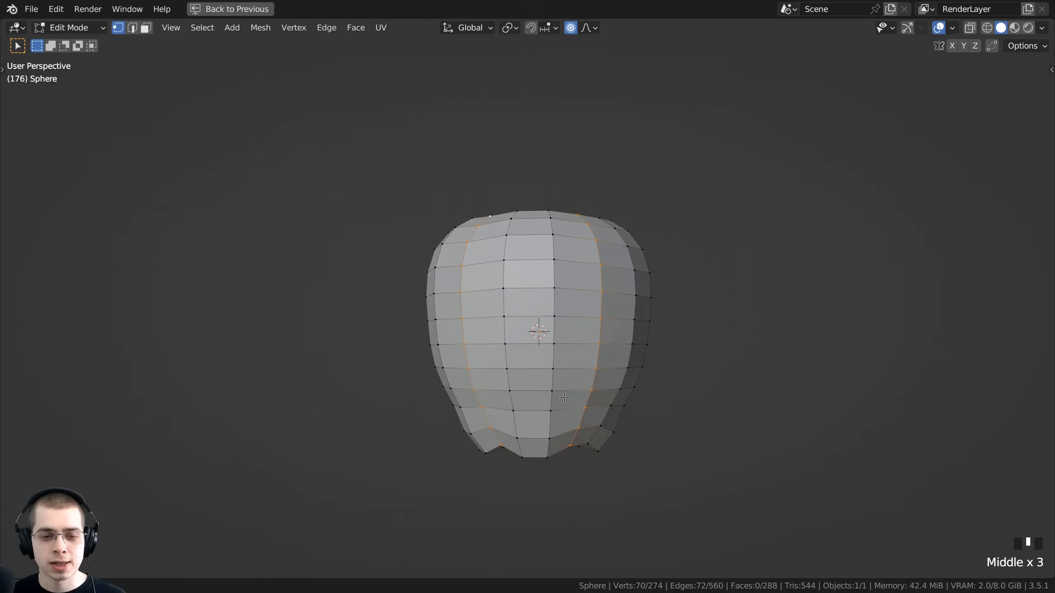
- Box-deselect the lower-half vertices of the vertical loops in wireframe shading and return to solid shading
{"action": "key", "text": "z"}
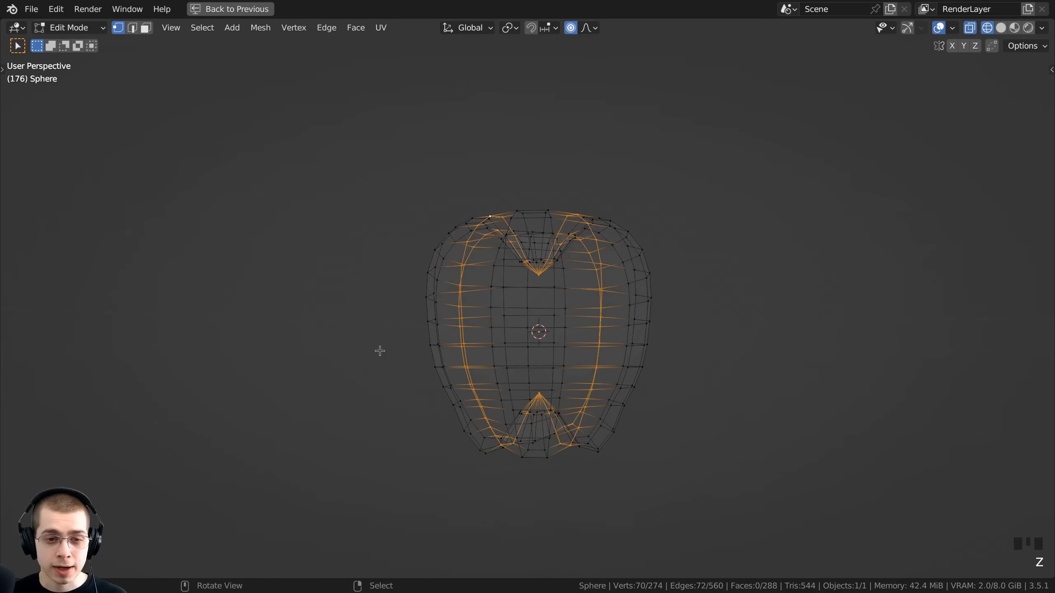
{"action": "key", "text": "b"}
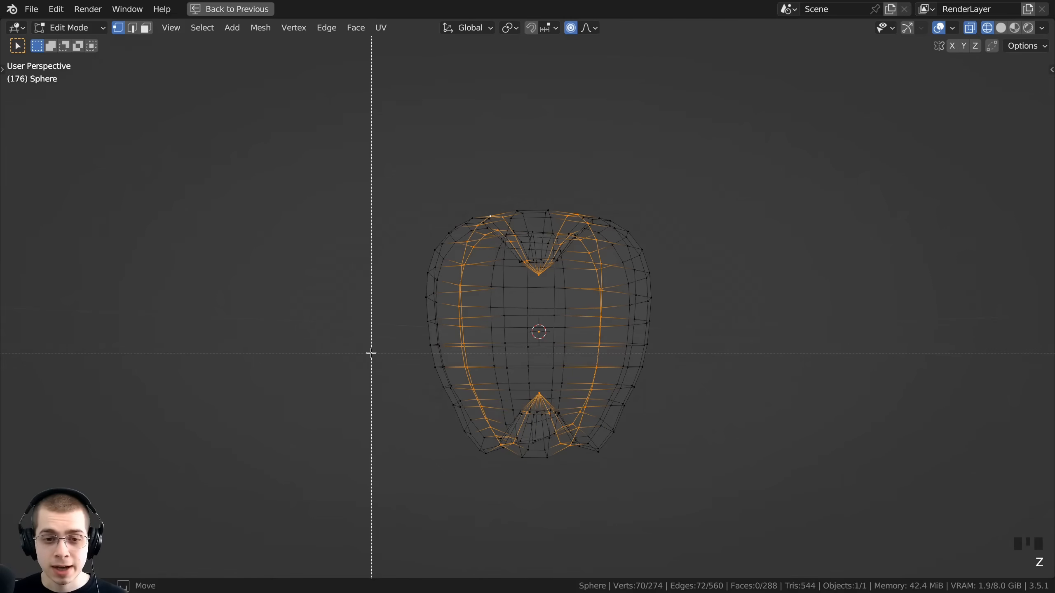
{"action": "key", "text": "Escape"}
{"action": "left_click_drag", "start_coordinate": [371, 354], "coordinate": [765, 512]}
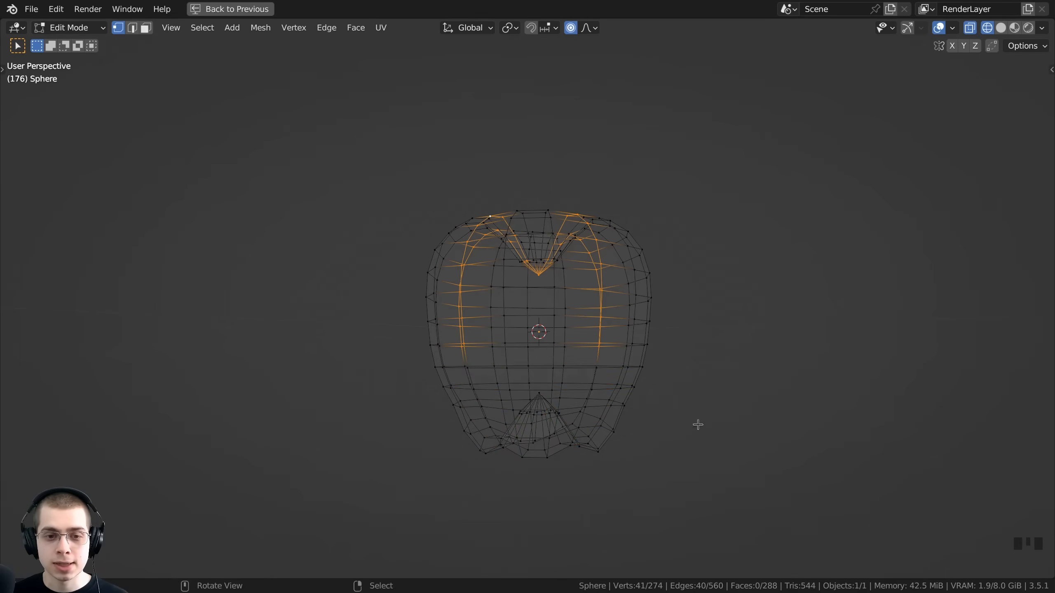
{"action": "middle_click_drag", "start_coordinate": [482, 275], "coordinate": [491, 313]}
{"action": "key", "text": "z"}
{"action": "left_click", "coordinate": [703, 313]}
- Lower the selected loop vertices along Z with a proportional size of about 0.06 to form dips between the top bumps
{"action": "middle_click_drag", "start_coordinate": [703, 314], "coordinate": [690, 356], "text": "shift"}
{"action": "scroll", "coordinate": [801, 344], "scroll_direction": "up", "scroll_amount": 1}
{"action": "key", "text": "g"}
{"action": "key", "text": "z"}
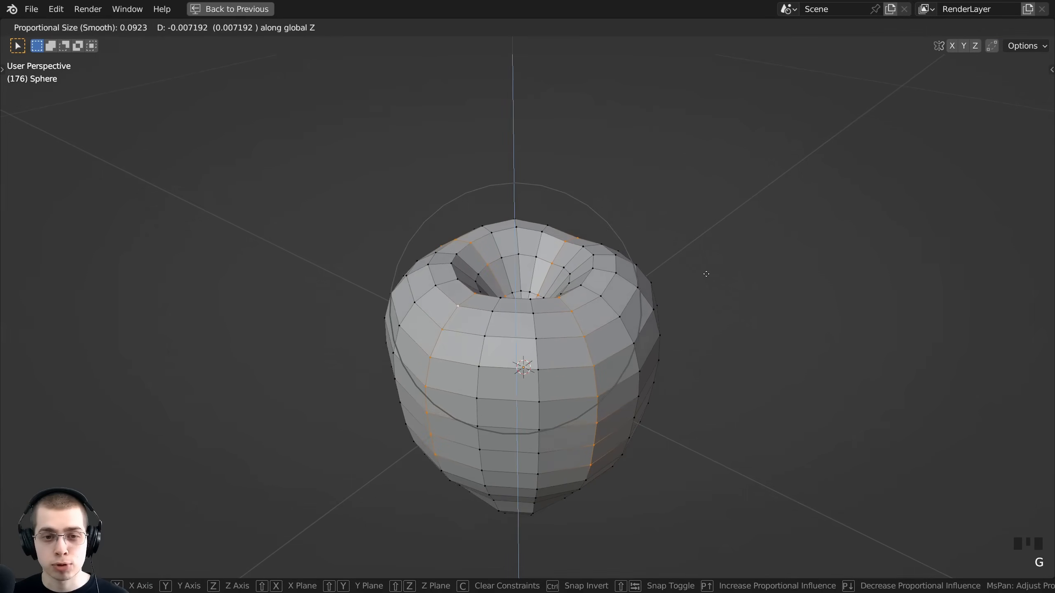
{"action": "scroll", "coordinate": [706, 280], "scroll_direction": "up", "scroll_amount": 1}
{"action": "scroll", "coordinate": [706, 281], "scroll_direction": "up", "scroll_amount": 1}
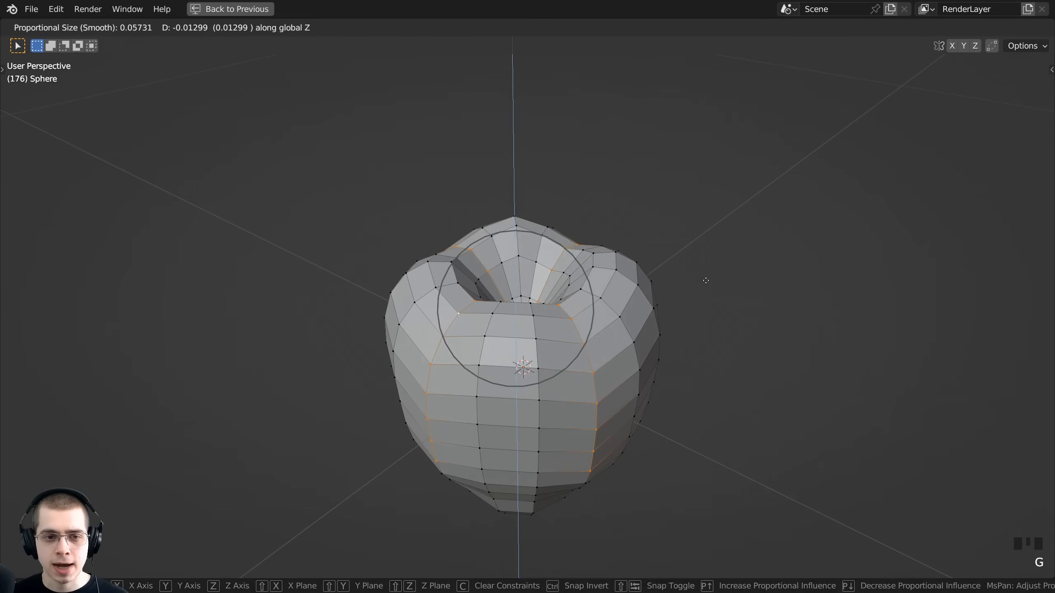
{"action": "key", "text": "g"}
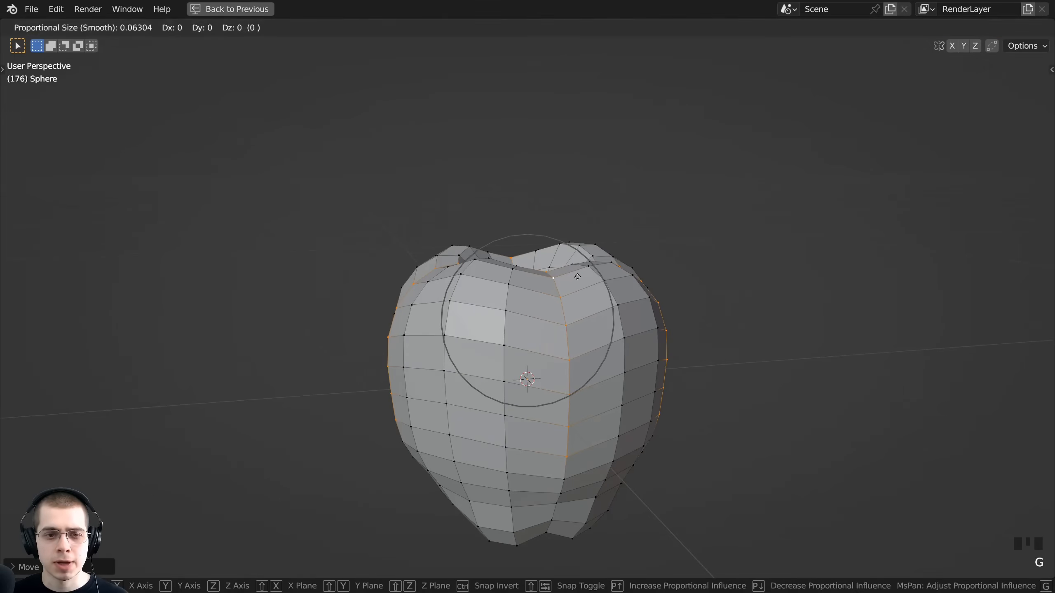
{"action": "key", "text": "z"}
{"action": "left_click", "coordinate": [602, 276]}
- Give the apple a level 2 subdivision surface in Object Mode and shade it smooth
{"action": "key", "text": "Tab"}
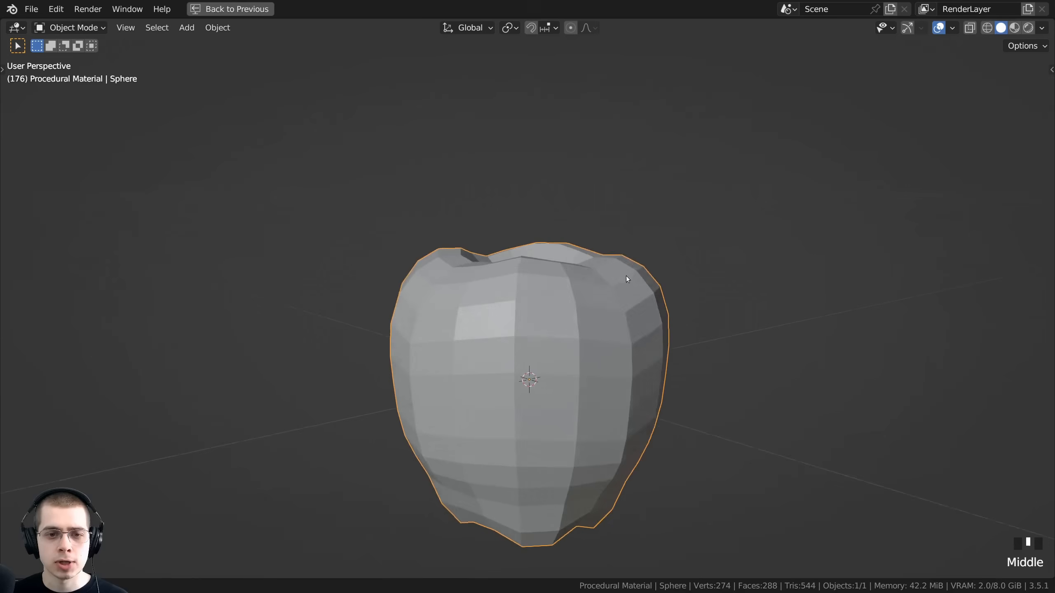
{"action": "middle_click_drag", "start_coordinate": [627, 276], "coordinate": [545, 317]}
{"action": "key", "text": "ctrl+1"}
{"action": "key", "text": "ctrl+2"}
{"action": "scroll", "coordinate": [576, 307], "scroll_direction": "up", "scroll_amount": 3}
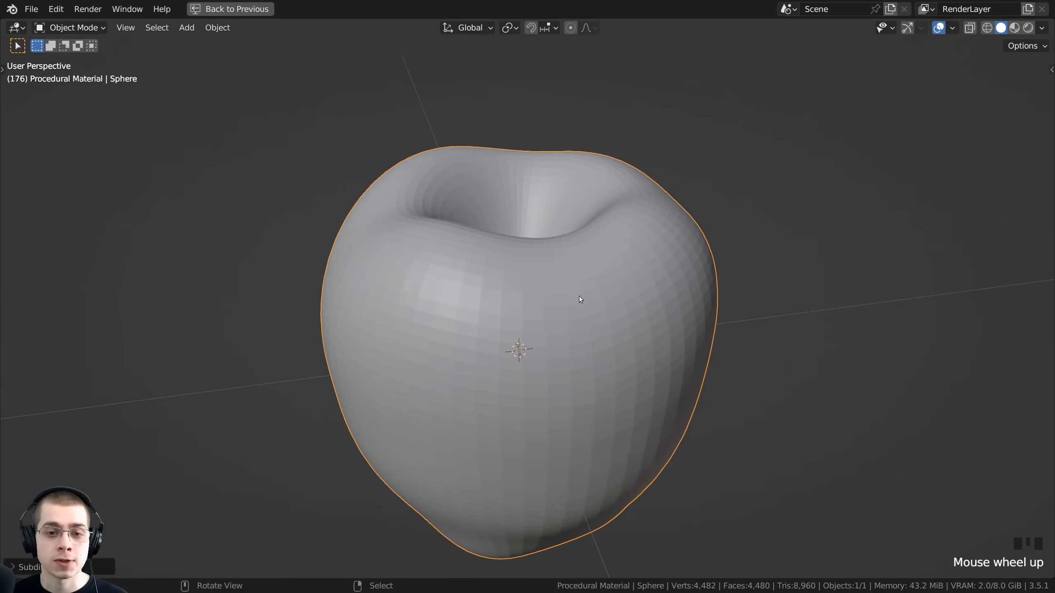
{"action": "right_click", "coordinate": [527, 218]}
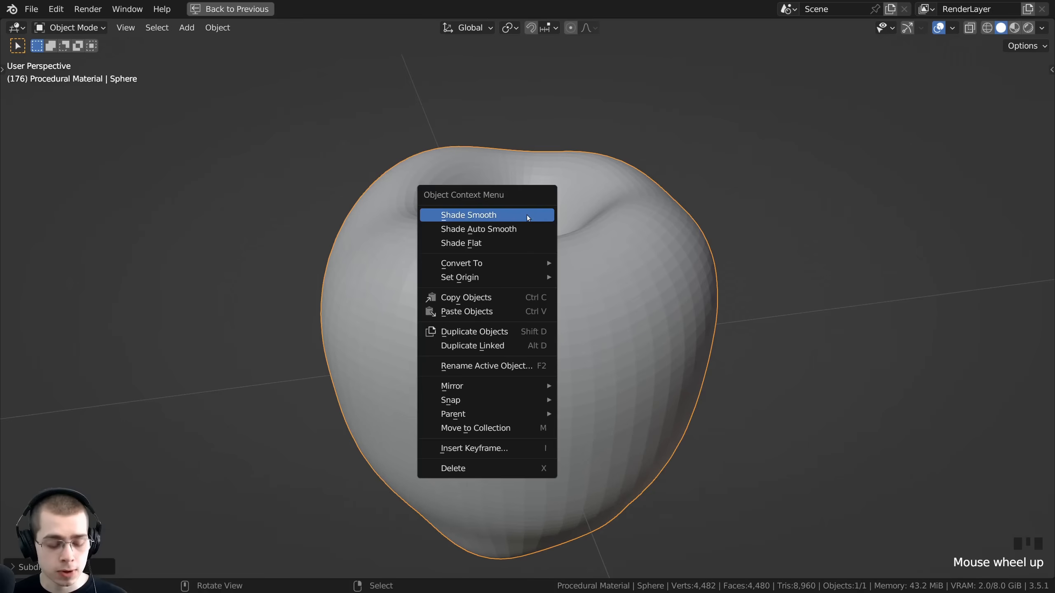
{"action": "left_click", "coordinate": [493, 216]}
- Scale the horizontal edge loop near the apple's base outward by about 1.04 with a proportional size of about 0.04
{"action": "scroll", "coordinate": [493, 225], "scroll_direction": "down", "scroll_amount": 4}
{"action": "middle_click_drag", "start_coordinate": [493, 345], "coordinate": [711, 370]}
{"action": "key", "text": "Tab"}
{"action": "key", "text": "s"}
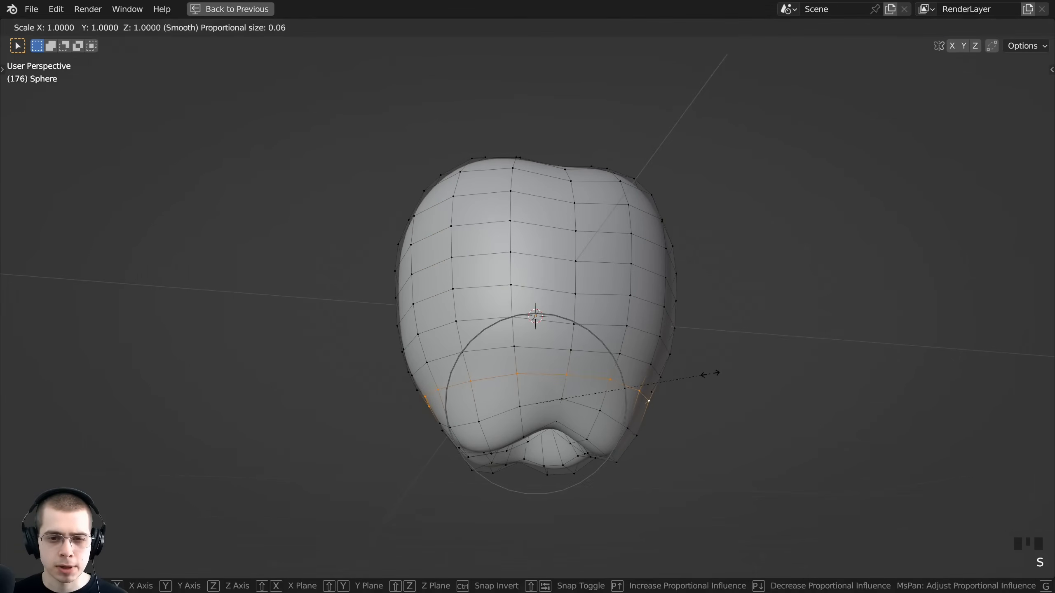
{"action": "scroll", "coordinate": [718, 379], "scroll_direction": "up", "scroll_amount": 2}
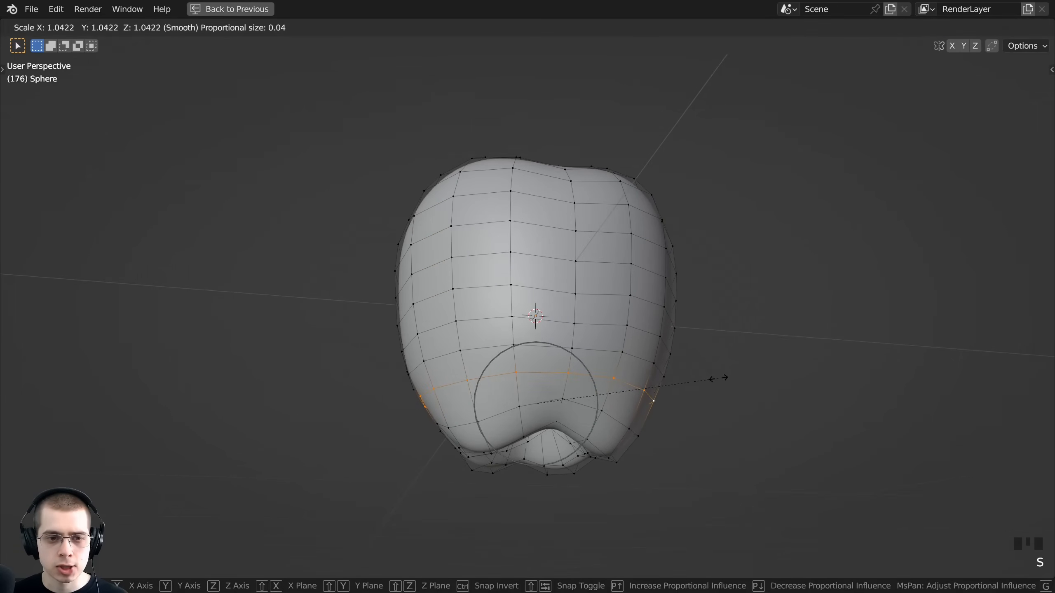
{"action": "left_click", "coordinate": [719, 379]}
- Nudge several single vertices around the apple's upper rim with proportional editing to make the shape irregular
{"action": "middle_click_drag", "start_coordinate": [718, 379], "coordinate": [709, 449]}
{"action": "right_click", "coordinate": [639, 215]}
{"action": "key", "text": "g"}
{"action": "left_click", "coordinate": [652, 203]}
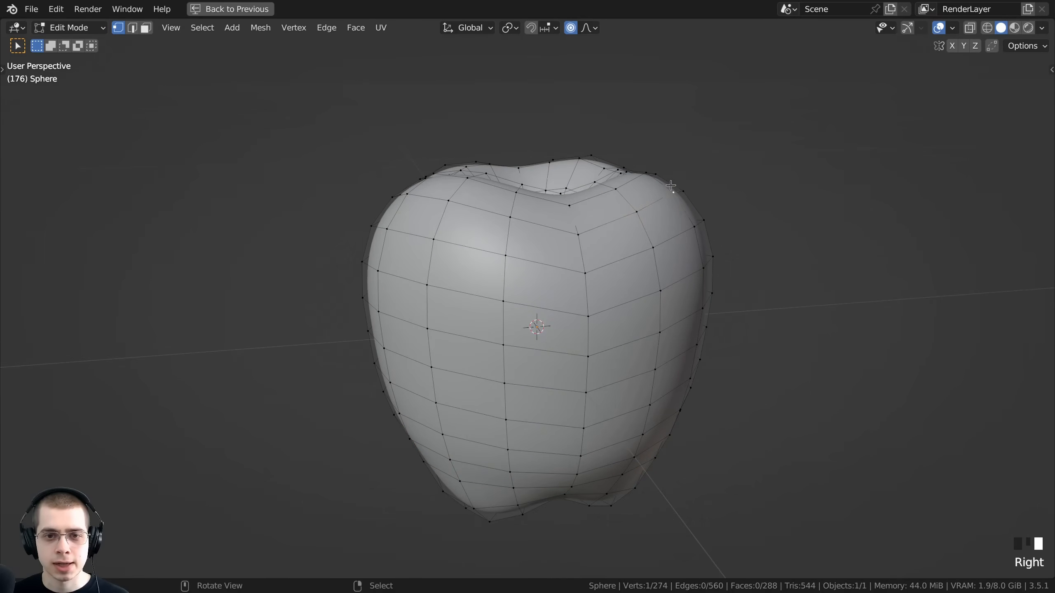
{"action": "key", "text": "g"}
{"action": "left_click", "coordinate": [661, 192]}
{"action": "middle_click_drag", "start_coordinate": [660, 192], "coordinate": [533, 165]}
{"action": "key", "text": "g"}
{"action": "left_click", "coordinate": [631, 187]}
{"action": "scroll", "coordinate": [629, 185], "scroll_direction": "up", "scroll_amount": 1}
{"action": "right_click", "coordinate": [645, 152]}
{"action": "key", "text": "g"}
{"action": "left_click", "coordinate": [621, 146]}
- Shift one vertex on the apple's lower side slightly inward with proportional editing
{"action": "key", "text": "g"}
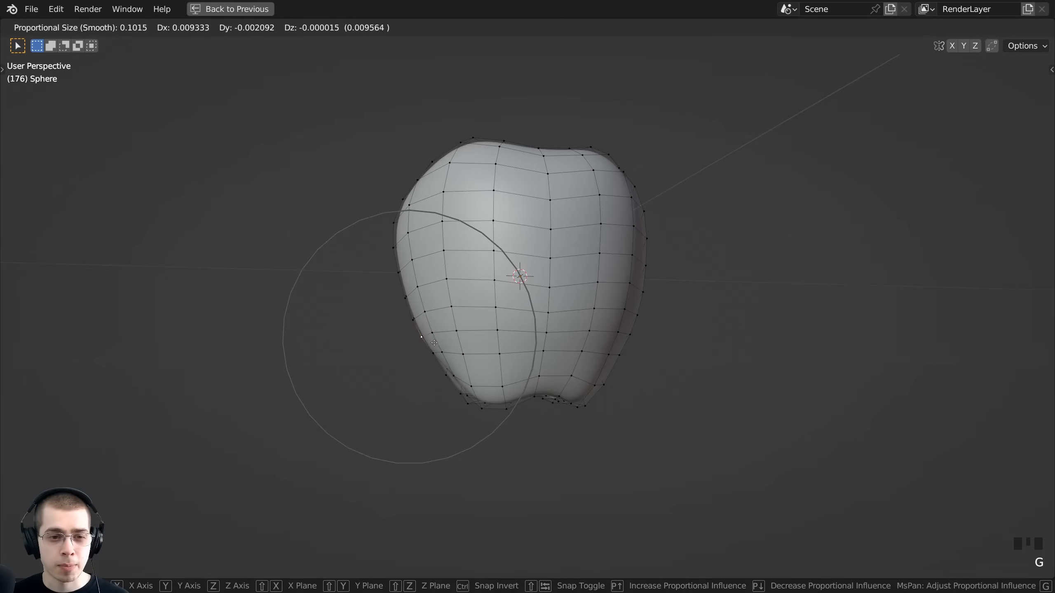
{"action": "scroll", "coordinate": [440, 336], "scroll_direction": "up", "scroll_amount": 1}
{"action": "left_click", "coordinate": [449, 335]}
- Rescale the horizontal edge loop on the apple's lower half slightly twice, finishing with a factor of about 1.02 and proportional size 0.11
{"action": "middle_click_drag", "start_coordinate": [515, 338], "coordinate": [647, 346]}
{"action": "left_click", "coordinate": [645, 346], "text": "alt"}
{"action": "key", "text": "s"}
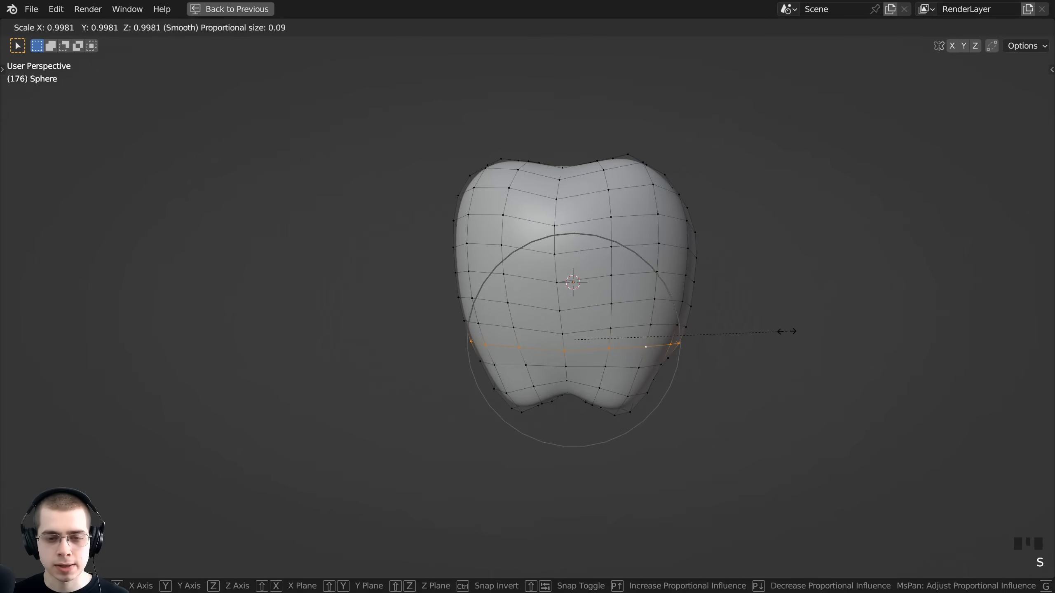
{"action": "left_click", "coordinate": [732, 316]}
{"action": "middle_click_drag", "start_coordinate": [732, 315], "coordinate": [700, 208]}
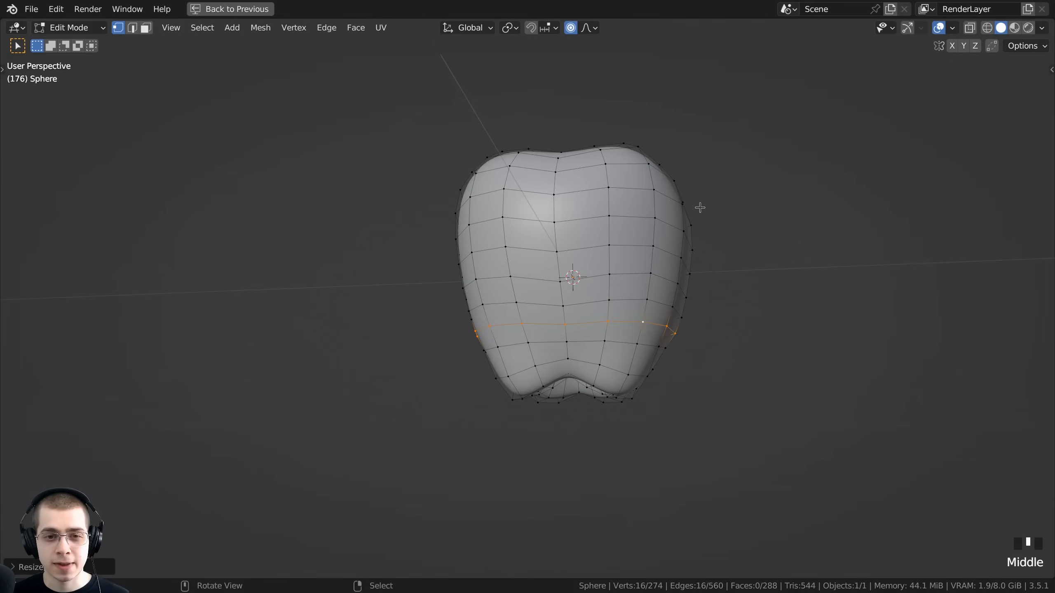
{"action": "middle_click_drag", "start_coordinate": [658, 274], "coordinate": [628, 208]}
{"action": "key", "text": "s"}
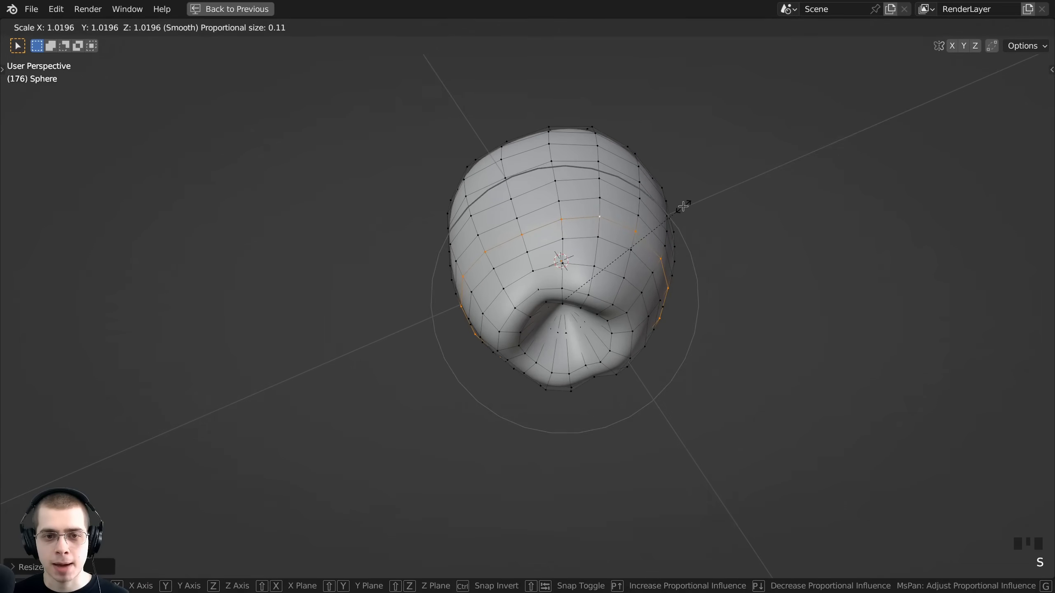
{"action": "left_click", "coordinate": [685, 208]}
{"action": "middle_click_drag", "start_coordinate": [644, 264], "coordinate": [658, 236]}
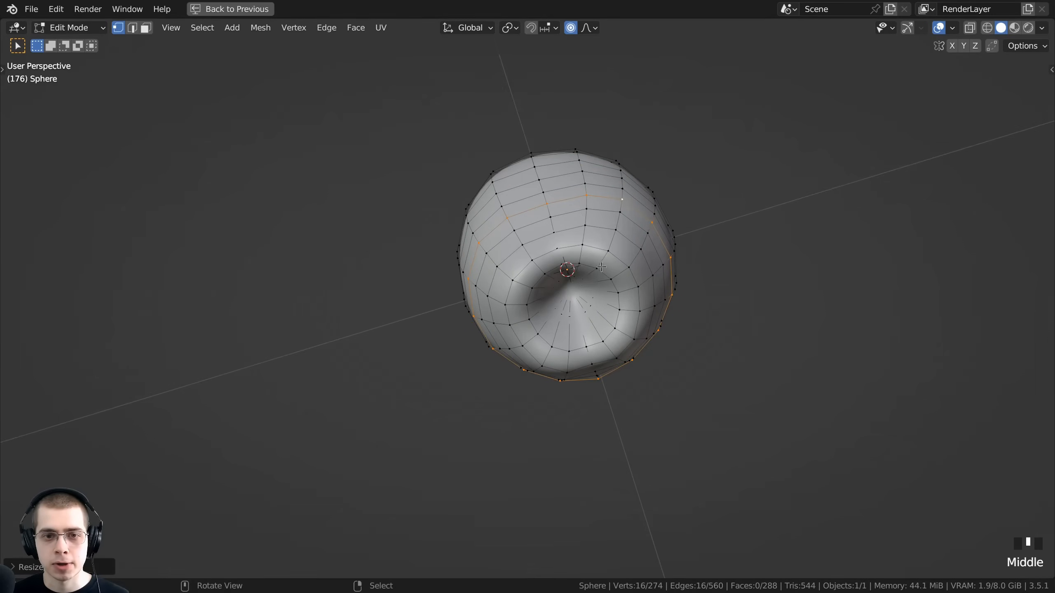
{"action": "middle_click_drag", "start_coordinate": [601, 267], "coordinate": [583, 275]}
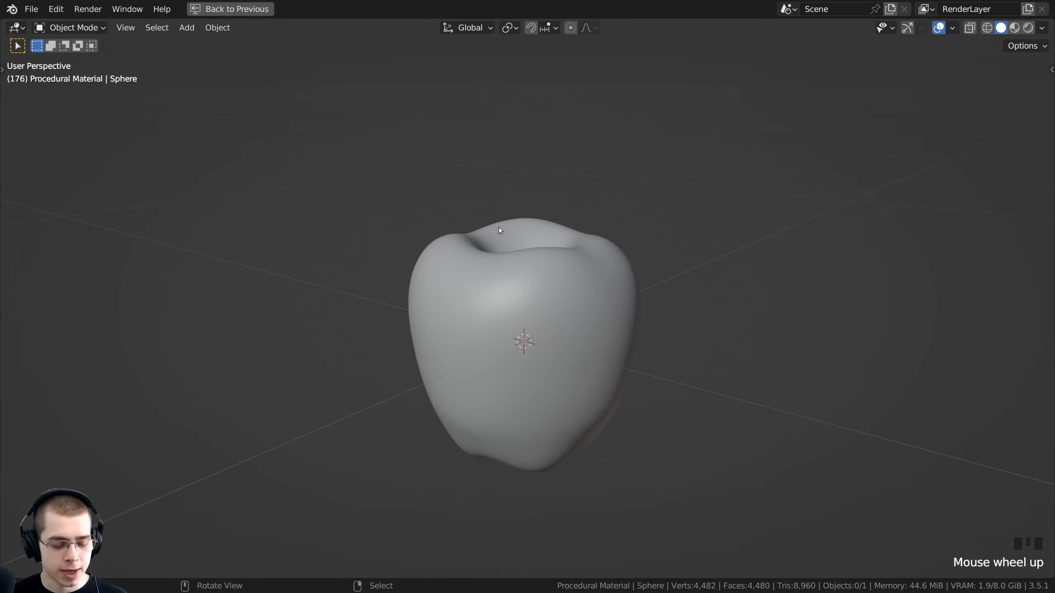
- Add a cylinder mesh with 12 vertices for the stem
{"action": "middle_click_drag", "start_coordinate": [499, 228], "coordinate": [504, 172]}
{"action": "key", "text": "shift+a"}
{"action": "mouse_move", "coordinate": [505, 172]}
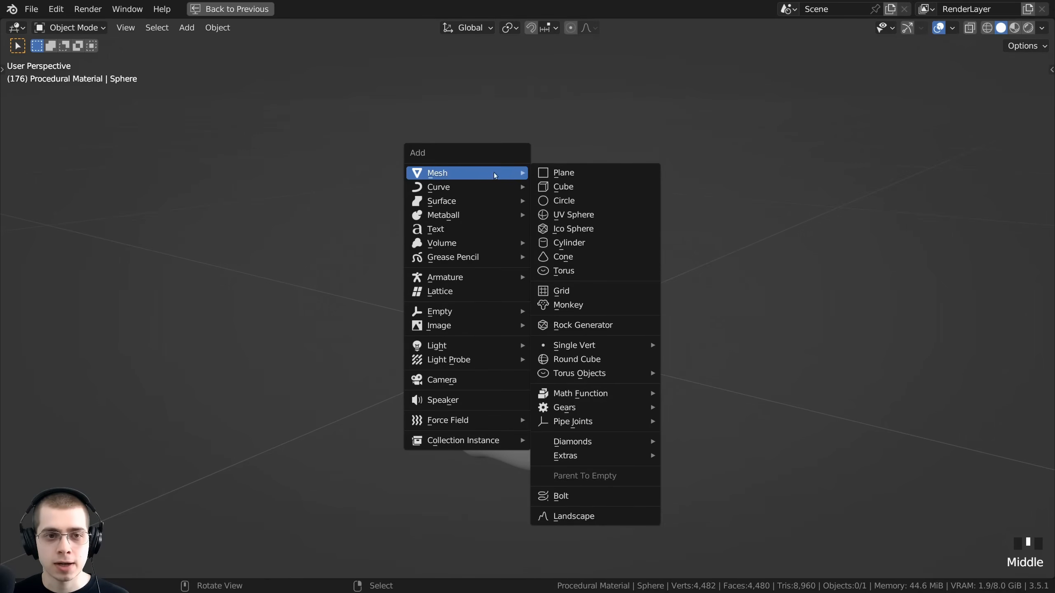
{"action": "left_click", "coordinate": [579, 245]}
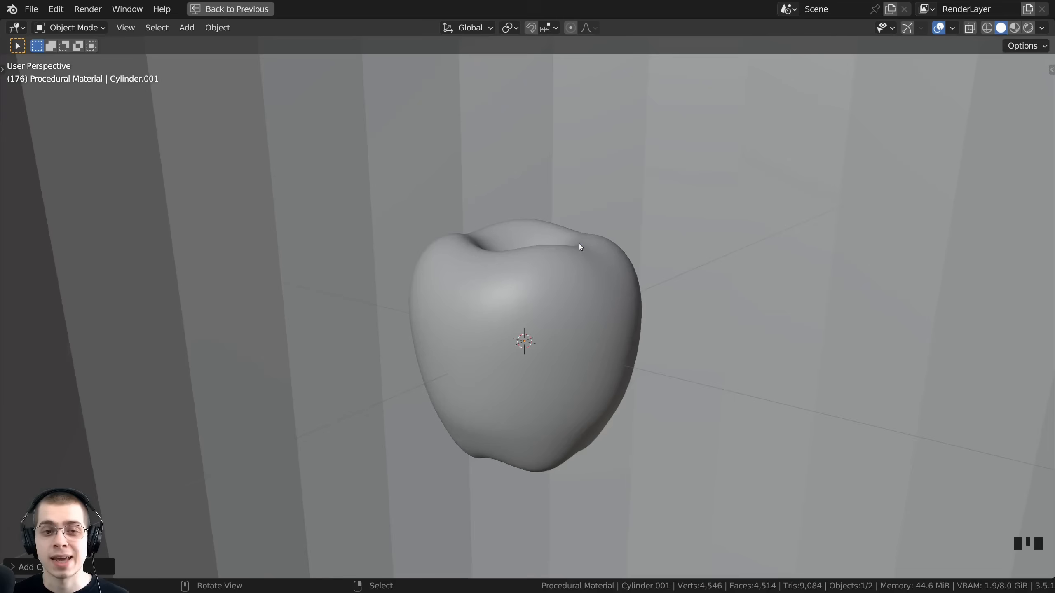
{"action": "scroll", "coordinate": [498, 291], "scroll_direction": "down", "scroll_amount": 10}
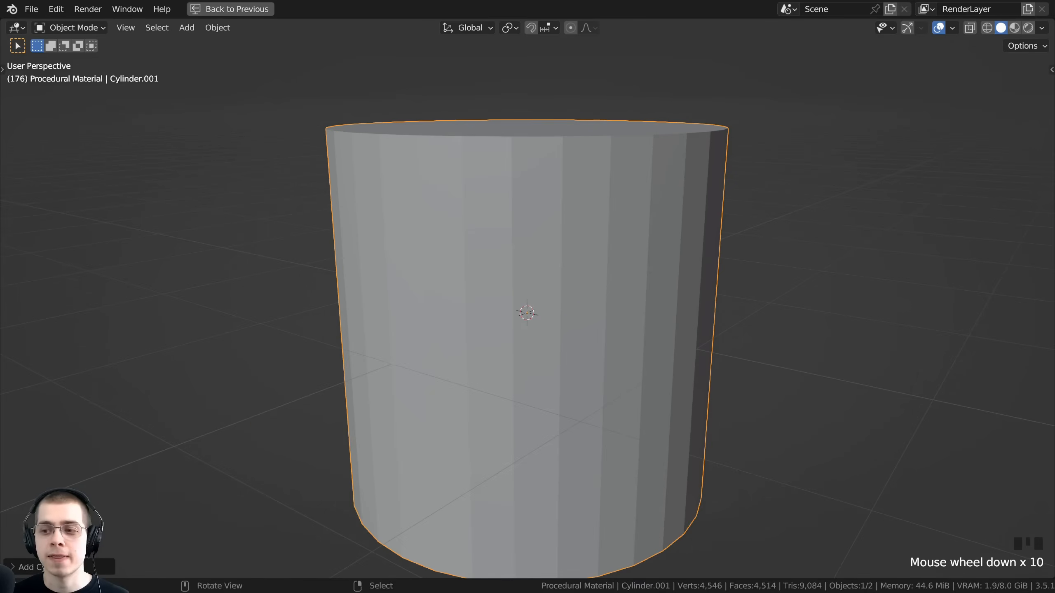
{"action": "left_click", "coordinate": [13, 567]}
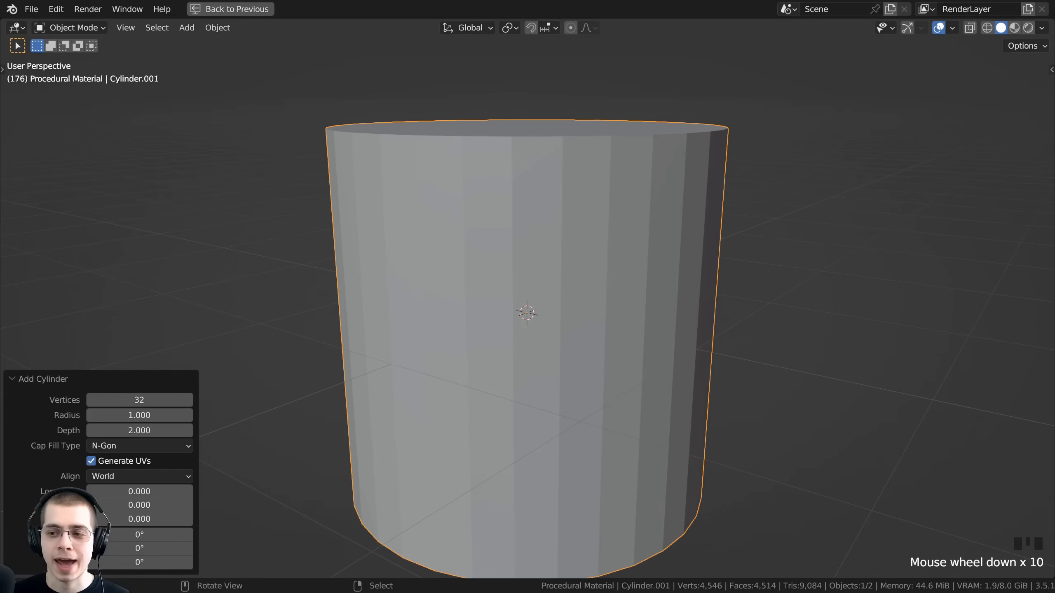
{"action": "double_click", "coordinate": [127, 396]}
{"action": "type", "text": "12"}
{"action": "key", "text": "Return"}
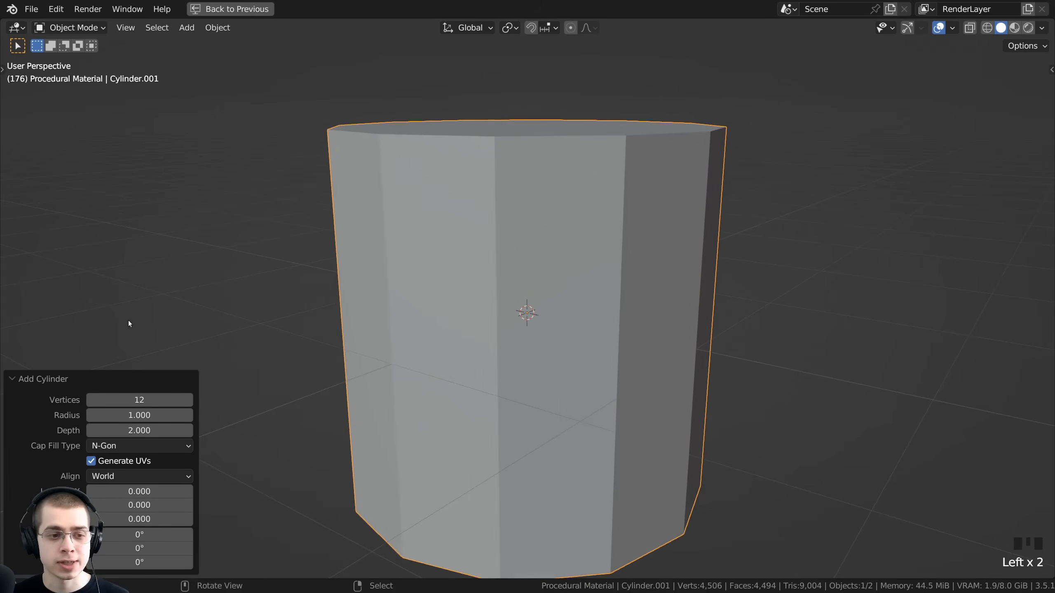
{"action": "left_click", "coordinate": [32, 376]}
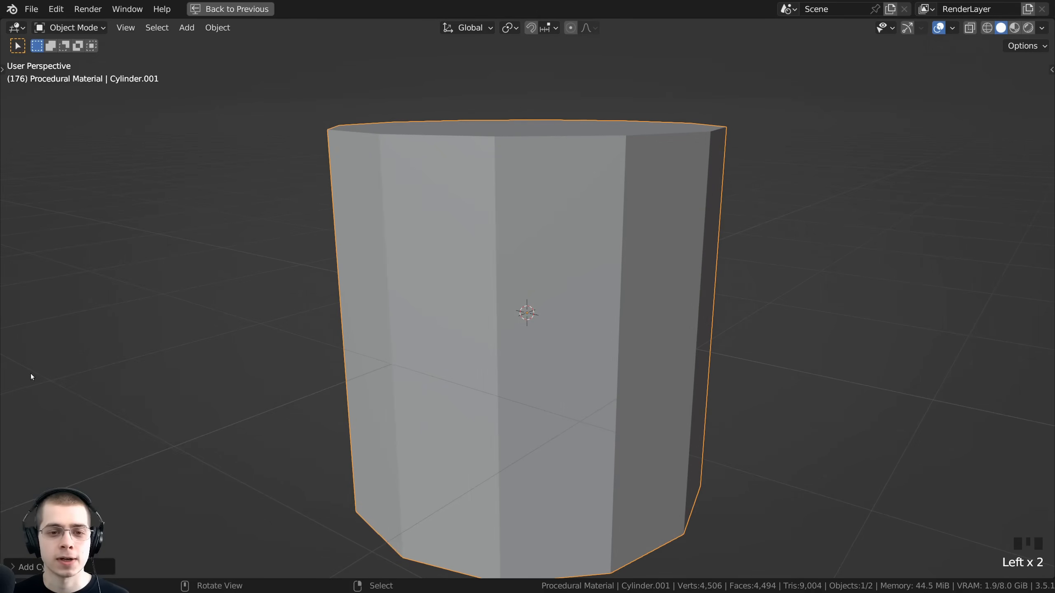
- Scale the cylinder down until it is smaller than the apple
{"action": "scroll", "coordinate": [918, 324], "scroll_direction": "up", "scroll_amount": 1}
{"action": "key", "text": "s"}
{"action": "left_click", "coordinate": [550, 347]}
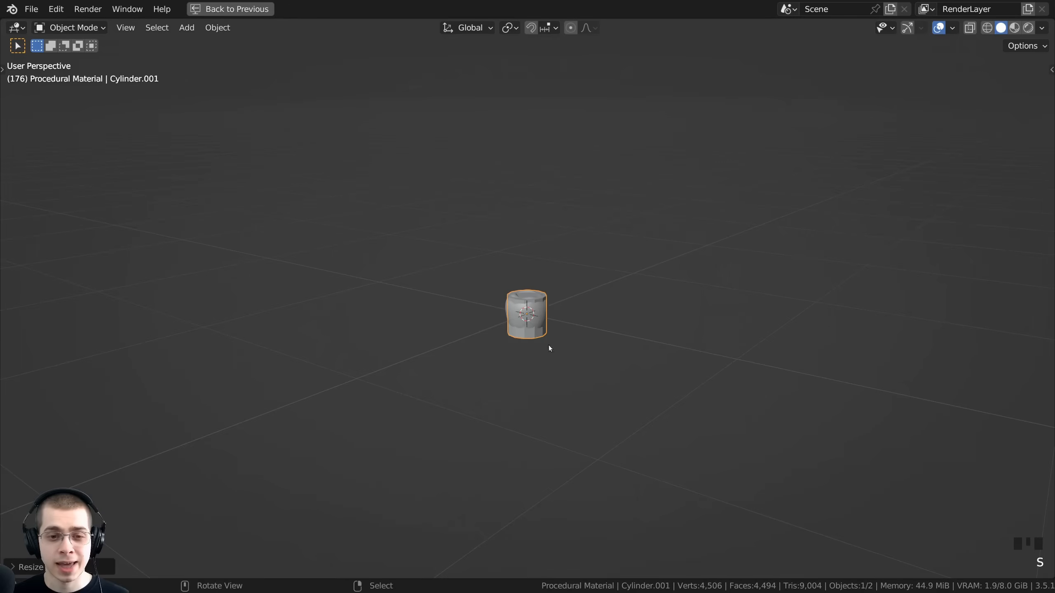
{"action": "scroll", "coordinate": [706, 374], "scroll_direction": "up", "scroll_amount": 5}
{"action": "key", "text": "s"}
{"action": "left_click", "coordinate": [569, 357]}
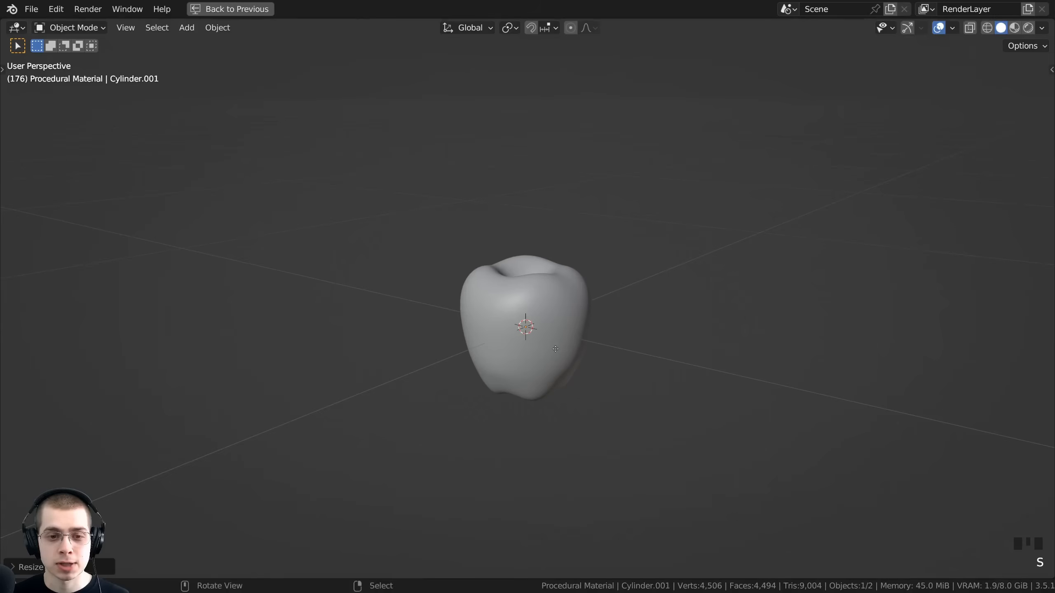
- Raise the cylinder along Z to the opening at the apple's top and shrink it further
{"action": "key", "text": "g"}
{"action": "key", "text": "z"}
{"action": "left_click", "coordinate": [567, 282]}
{"action": "scroll", "coordinate": [675, 331], "scroll_direction": "up", "scroll_amount": 5}
{"action": "key", "text": "s"}
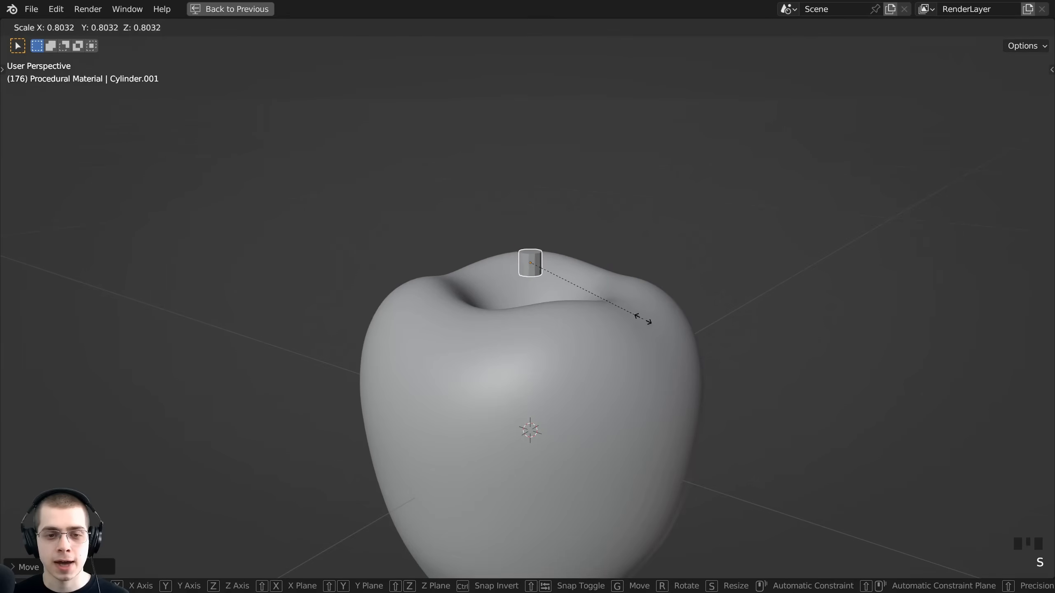
{"action": "left_click", "coordinate": [606, 291]}
- Position the cylinder at the bottom of the apple's top hollow and scale it down to stem thickness
{"action": "key", "text": "g"}
{"action": "middle_click_drag", "start_coordinate": [605, 292], "coordinate": [624, 434]}
{"action": "key", "text": "z"}
{"action": "left_click", "coordinate": [652, 385]}
{"action": "scroll", "coordinate": [624, 433], "scroll_direction": "up", "scroll_amount": 3}
{"action": "key", "text": "g"}
{"action": "left_click", "coordinate": [621, 421]}
{"action": "middle_click_drag", "start_coordinate": [614, 384], "coordinate": [632, 400]}
{"action": "key", "text": "s"}
{"action": "left_click", "coordinate": [624, 424]}
{"action": "key", "text": "s"}
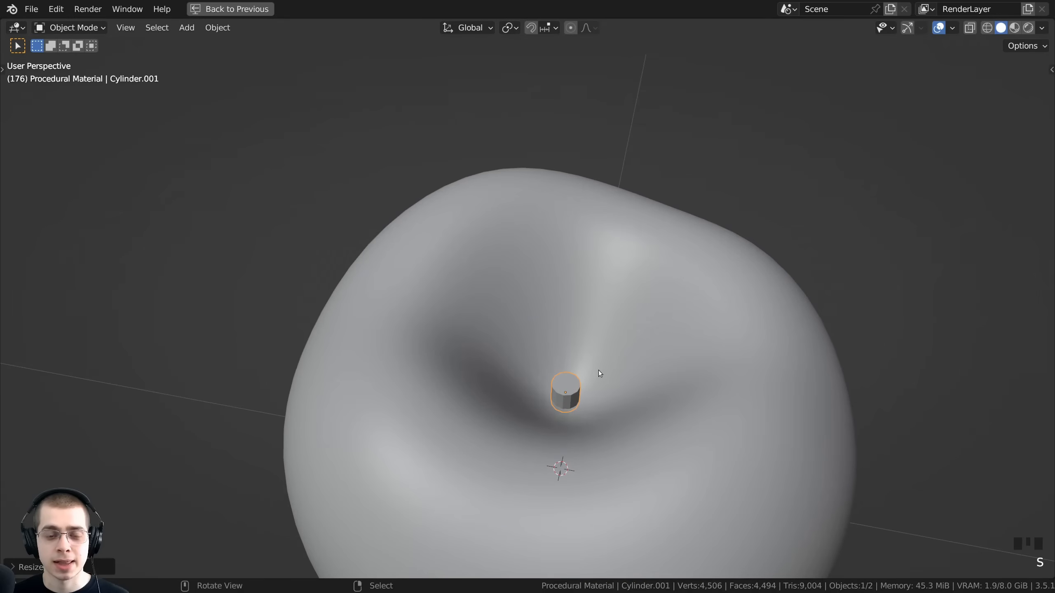
- Apply the stem cylinder's scale and enter Edit Mode on its mesh
{"action": "key", "text": "ctrl+a"}
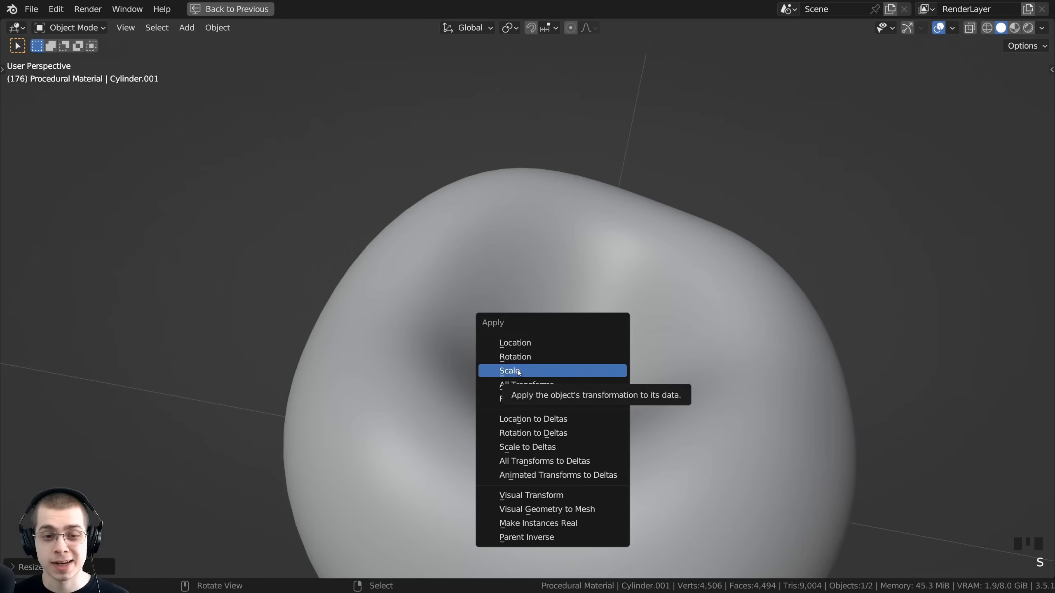
{"action": "left_click", "coordinate": [519, 371]}
{"action": "scroll", "coordinate": [540, 373], "scroll_direction": "down", "scroll_amount": 2}
{"action": "middle_click_drag", "start_coordinate": [541, 373], "coordinate": [578, 478]}
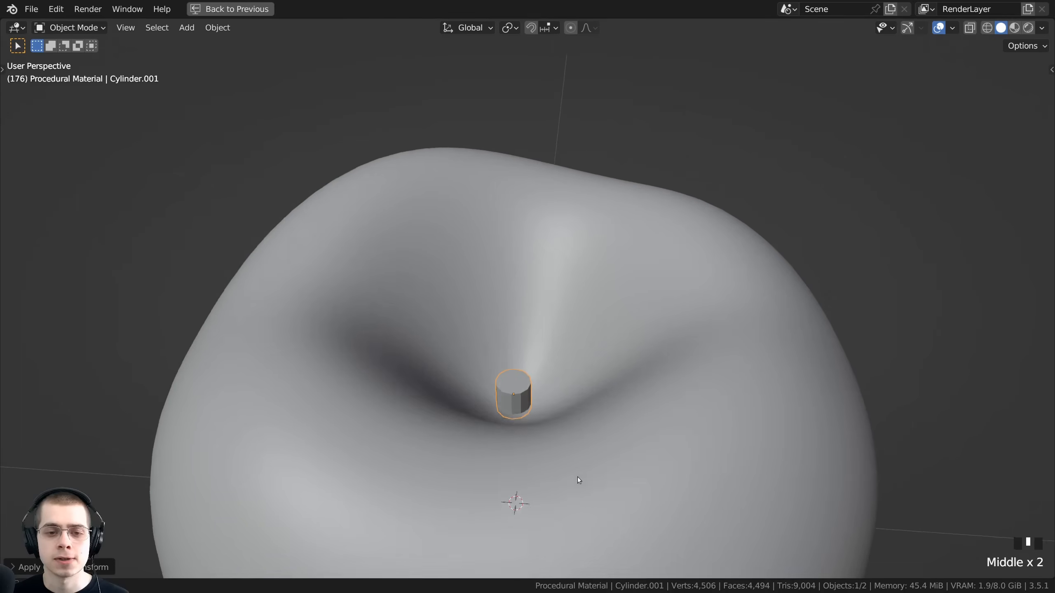
{"action": "key", "text": "Tab"}
{"action": "scroll", "coordinate": [579, 480], "scroll_direction": "down", "scroll_amount": 2}
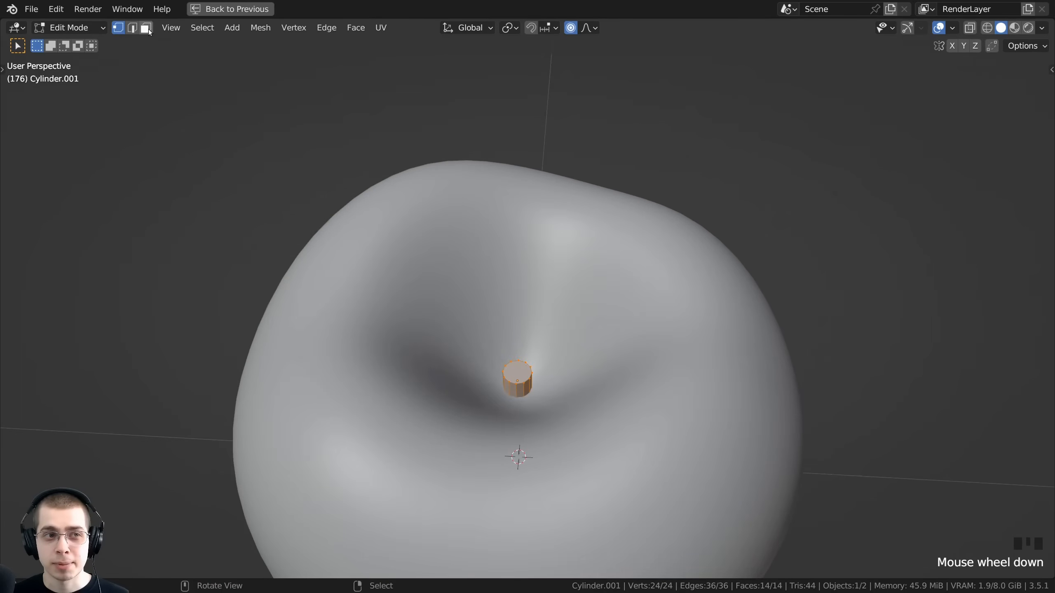
- Delete the bottom face of the stem cylinder in face selection mode
{"action": "middle_click_drag", "start_coordinate": [549, 319], "coordinate": [432, 247]}
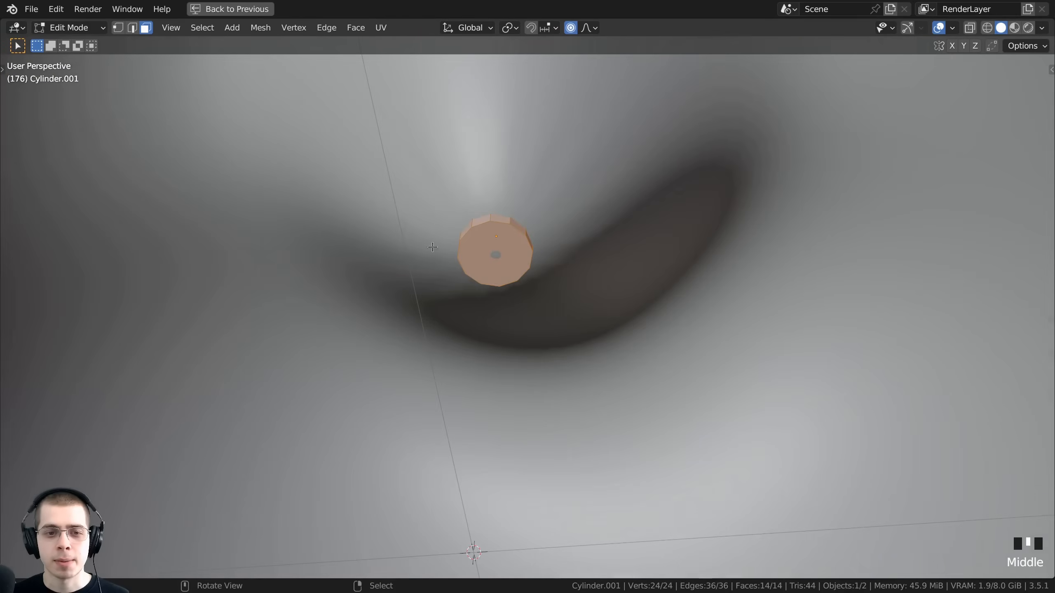
{"action": "right_click", "coordinate": [475, 245]}
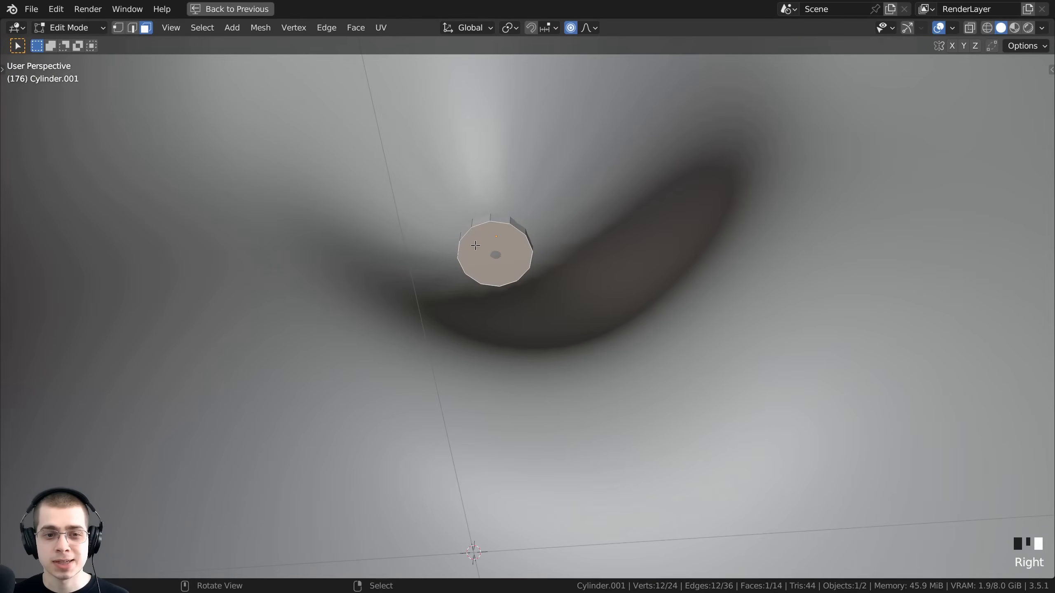
{"action": "key", "text": "x"}
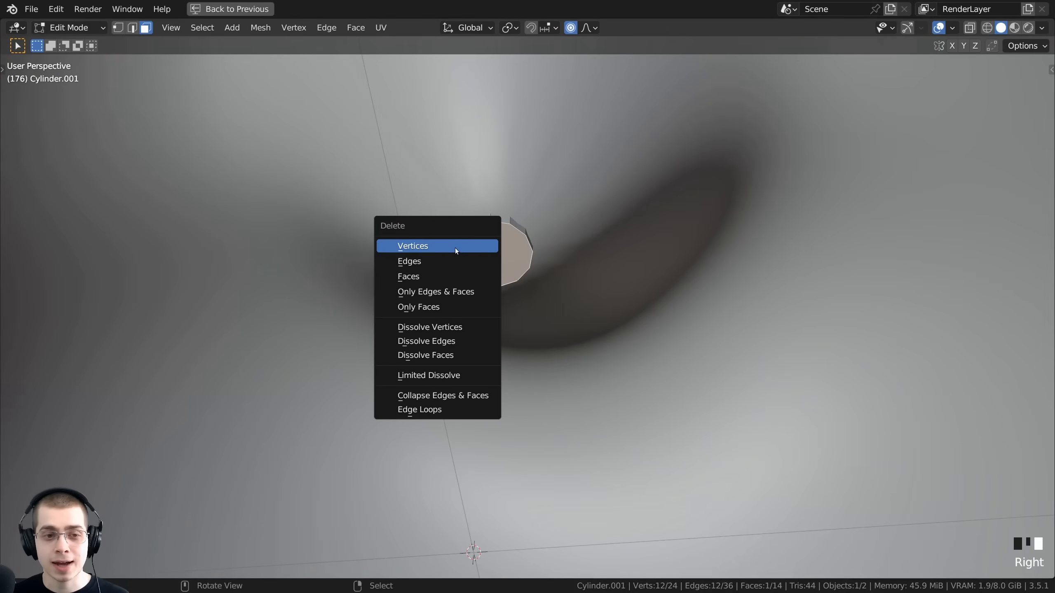
{"action": "left_click", "coordinate": [433, 276]}
- Select the stem cylinder's top face and switch to the front orthographic view in Wireframe shading
{"action": "scroll", "coordinate": [477, 209], "scroll_direction": "down", "scroll_amount": 4}
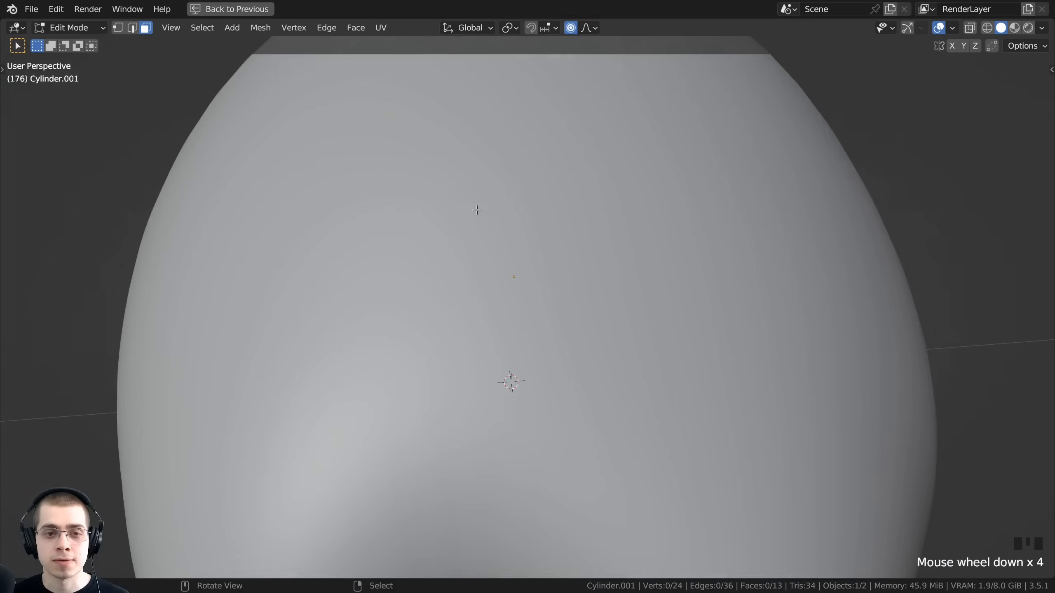
{"action": "middle_click_drag", "start_coordinate": [477, 209], "coordinate": [476, 346]}
{"action": "scroll", "coordinate": [476, 347], "scroll_direction": "up", "scroll_amount": 4}
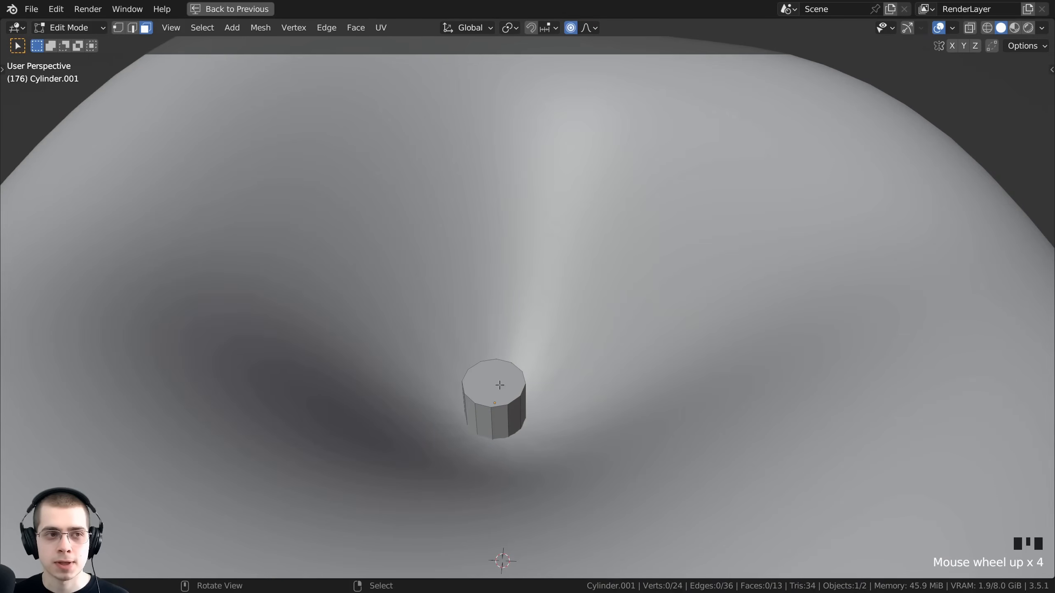
{"action": "right_click", "coordinate": [499, 384]}
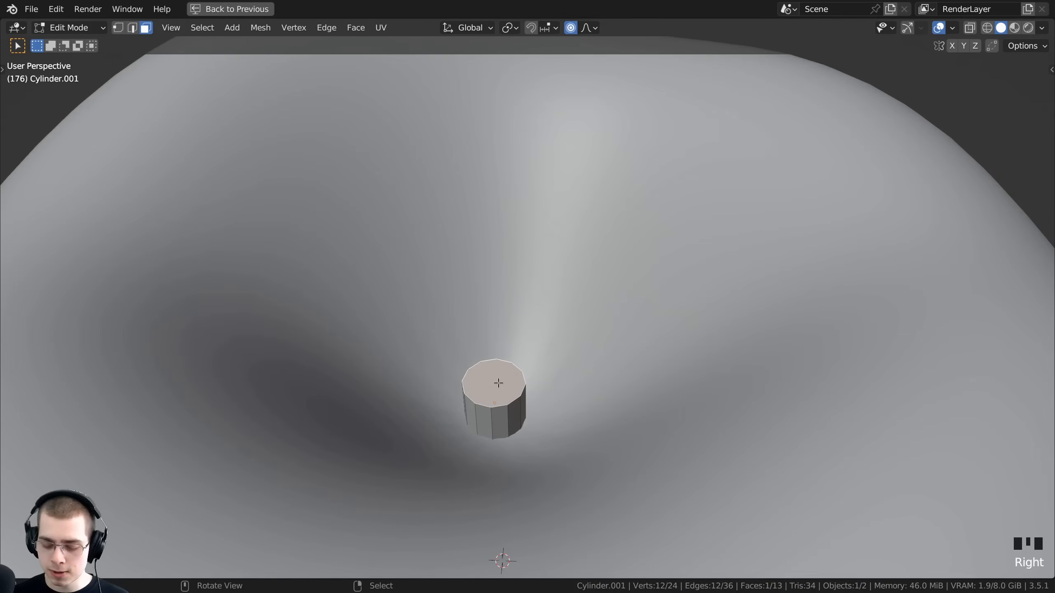
{"action": "key", "text": "KP_1"}
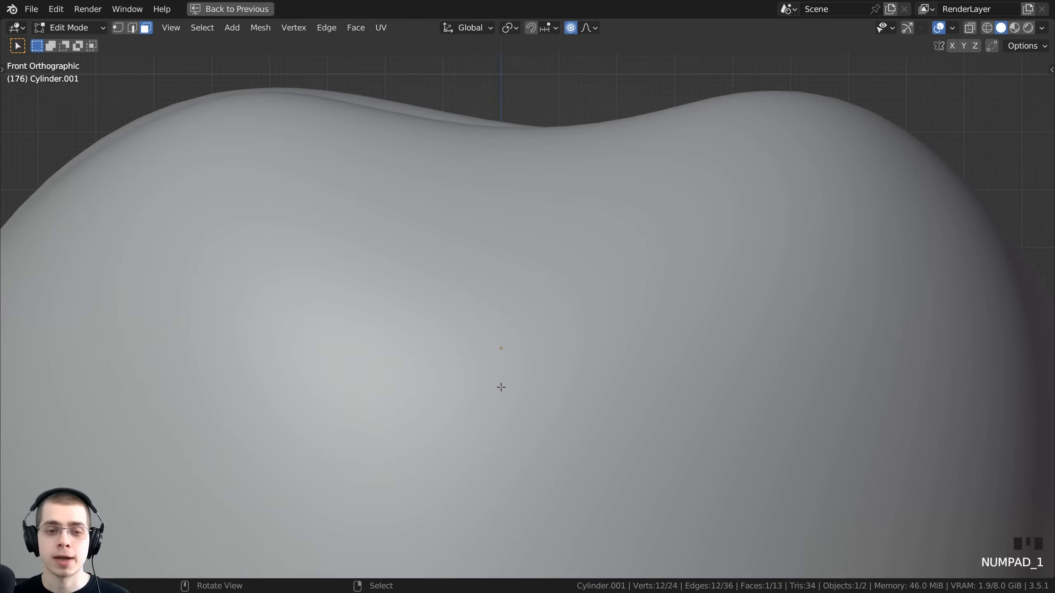
{"action": "scroll", "coordinate": [500, 387], "scroll_direction": "down", "scroll_amount": 3}
{"action": "middle_click_drag", "start_coordinate": [501, 387], "coordinate": [563, 320], "text": "shift"}
{"action": "key", "text": "z"}
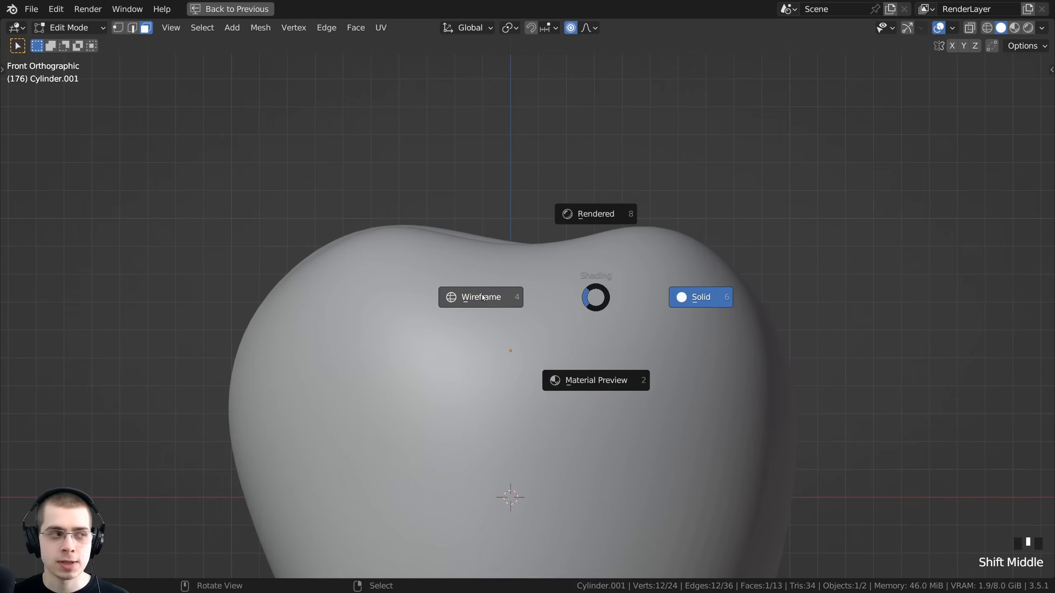
{"action": "left_click", "coordinate": [484, 298]}
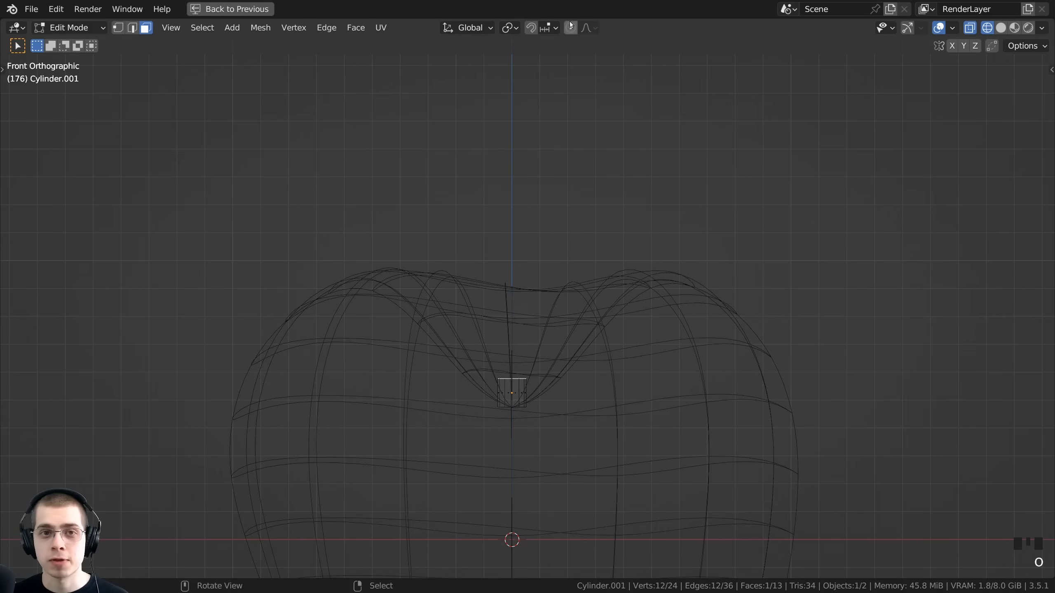
- Raise the stem's top face with proportional editing off and extrude a second segment about 0.034 long that leans to the left
{"action": "key", "text": "g"}
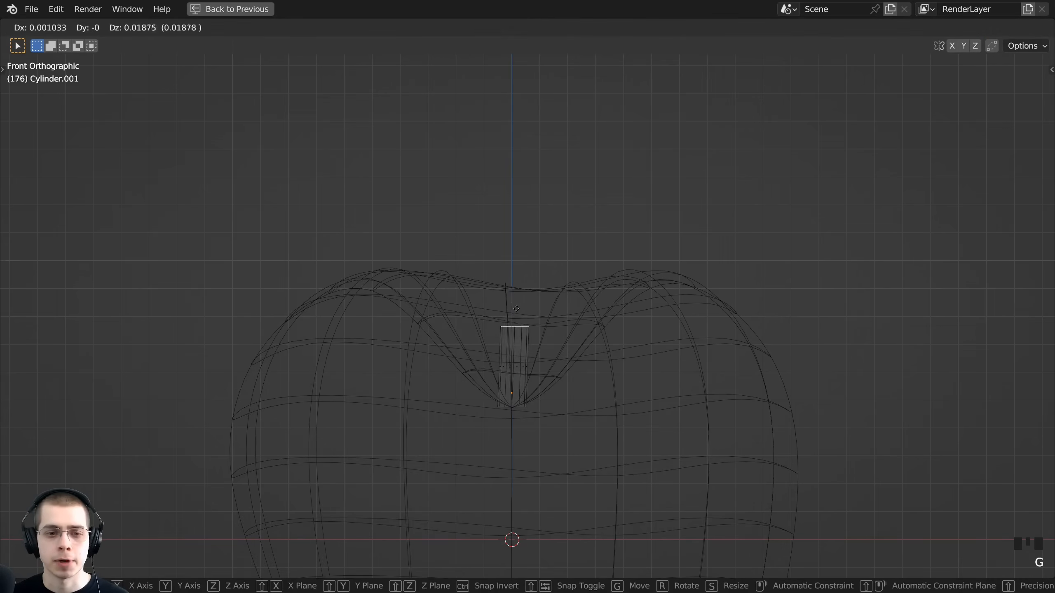
{"action": "left_click", "coordinate": [514, 298]}
{"action": "key", "text": "e"}
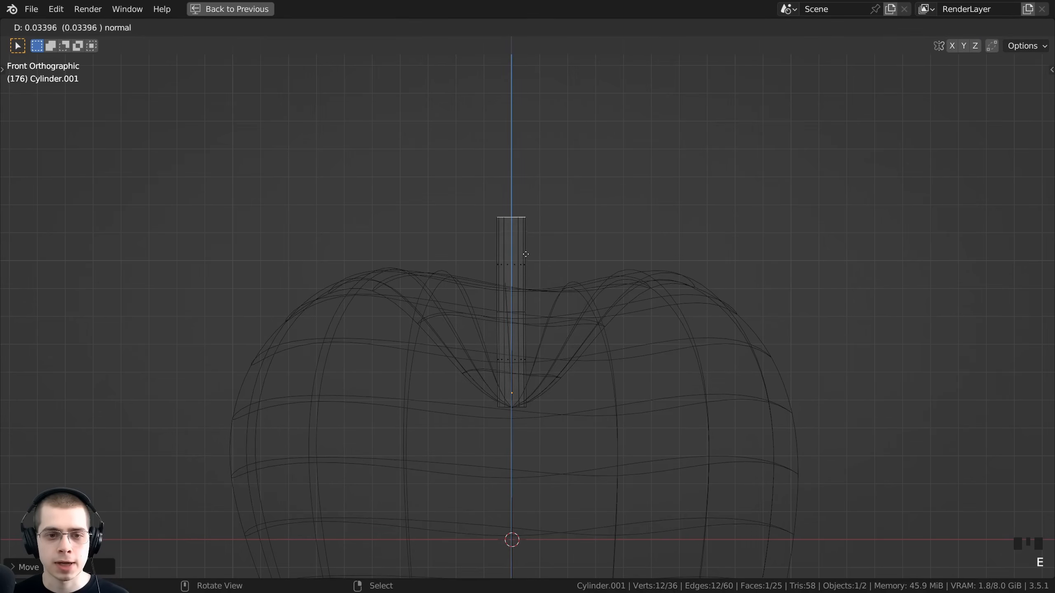
{"action": "left_click", "coordinate": [527, 251]}
{"action": "key", "text": "r"}
{"action": "left_click", "coordinate": [528, 231]}
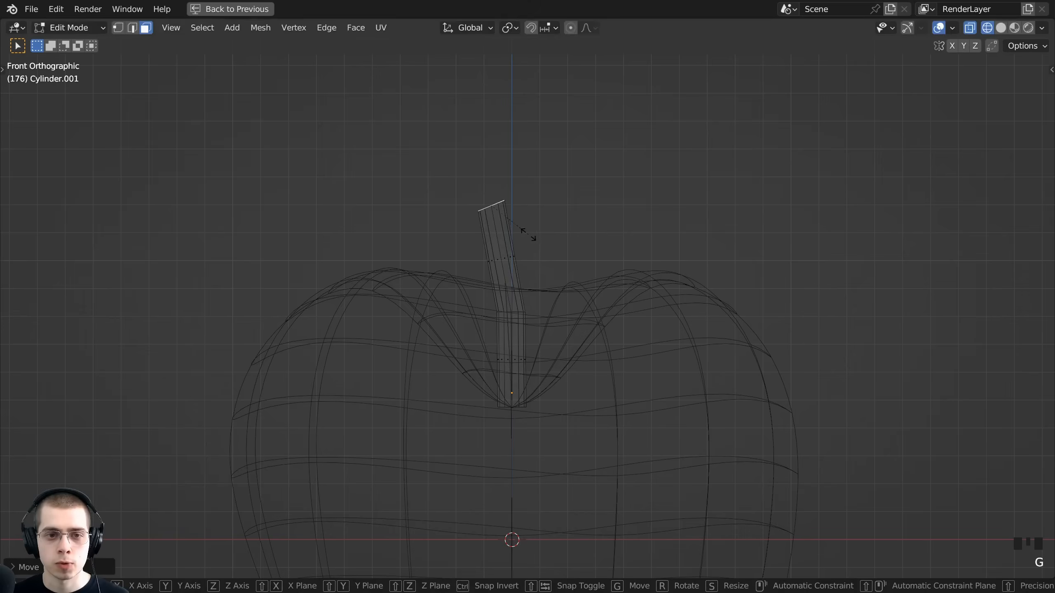
{"action": "key", "text": "g"}
{"action": "left_click", "coordinate": [537, 220]}
- Extrude a third stem segment about 0.04 along its normal and scale its end face wider
{"action": "middle_click_drag", "start_coordinate": [540, 330], "coordinate": [544, 447], "text": "shift"}
{"action": "key", "text": "e"}
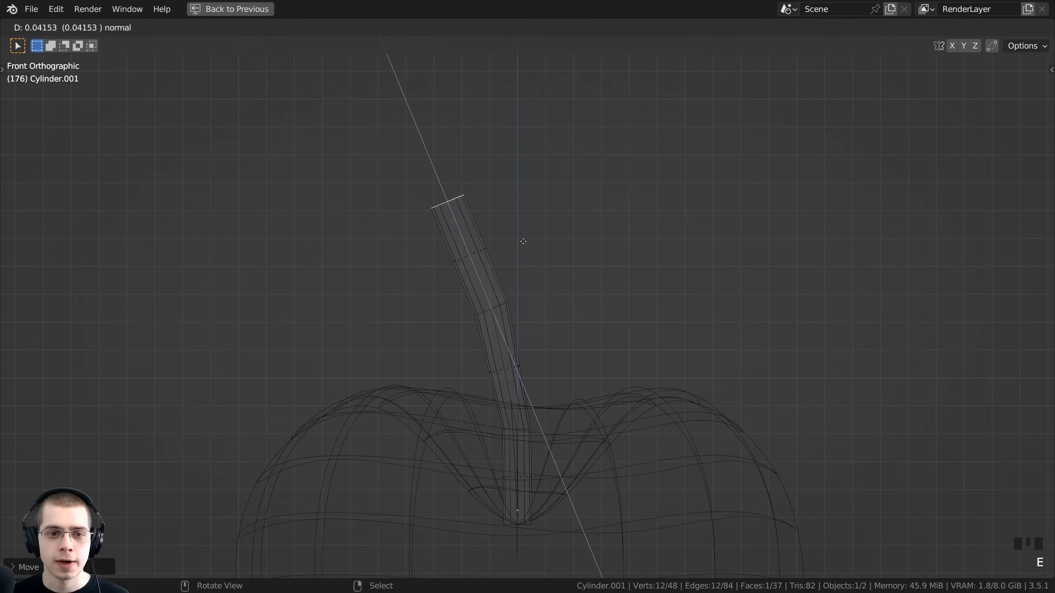
{"action": "left_click", "coordinate": [523, 245]}
{"action": "key", "text": "s"}
{"action": "left_click", "coordinate": [578, 272]}
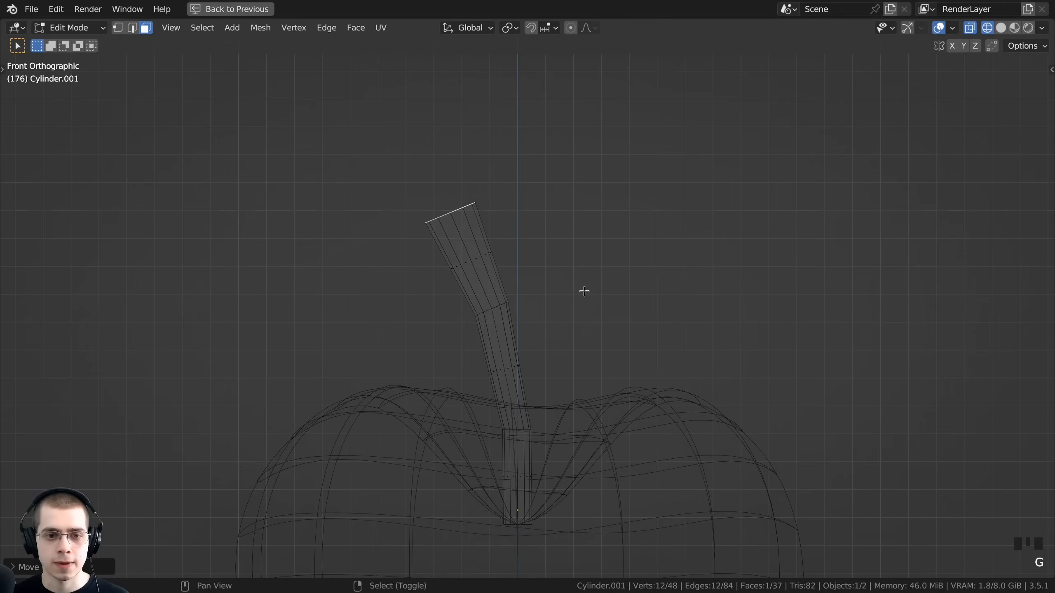
- Scale the whole stem mesh down and lower it so its base sits in the bottom of the apple's hollow
{"action": "middle_click_drag", "start_coordinate": [584, 293], "coordinate": [565, 203], "text": "shift"}
{"action": "key", "text": "a"}
{"action": "key", "text": "a"}
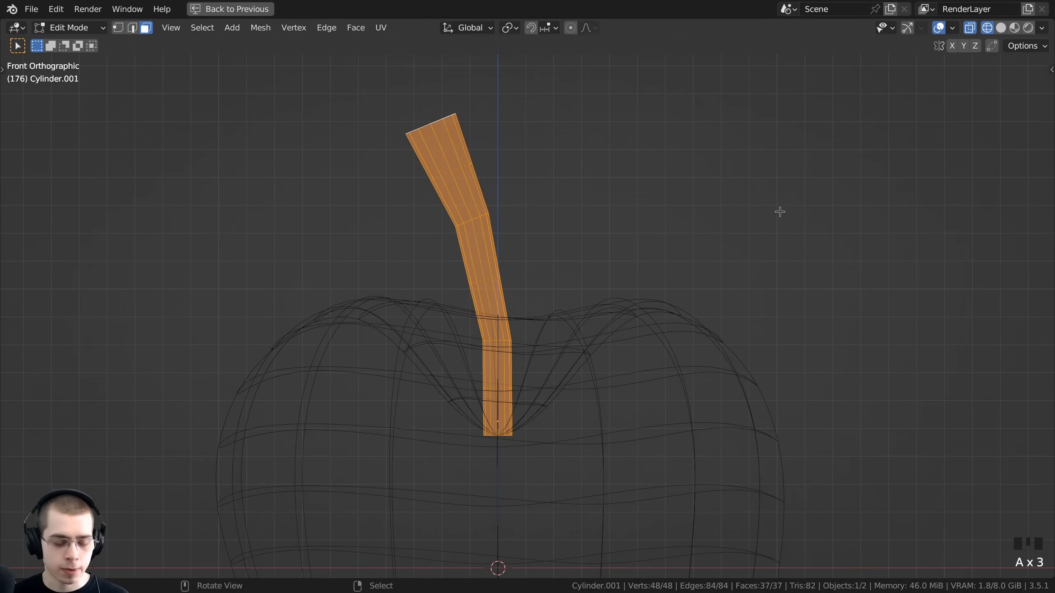
{"action": "key", "text": "s"}
{"action": "left_click", "coordinate": [667, 245]}
{"action": "key", "text": "g"}
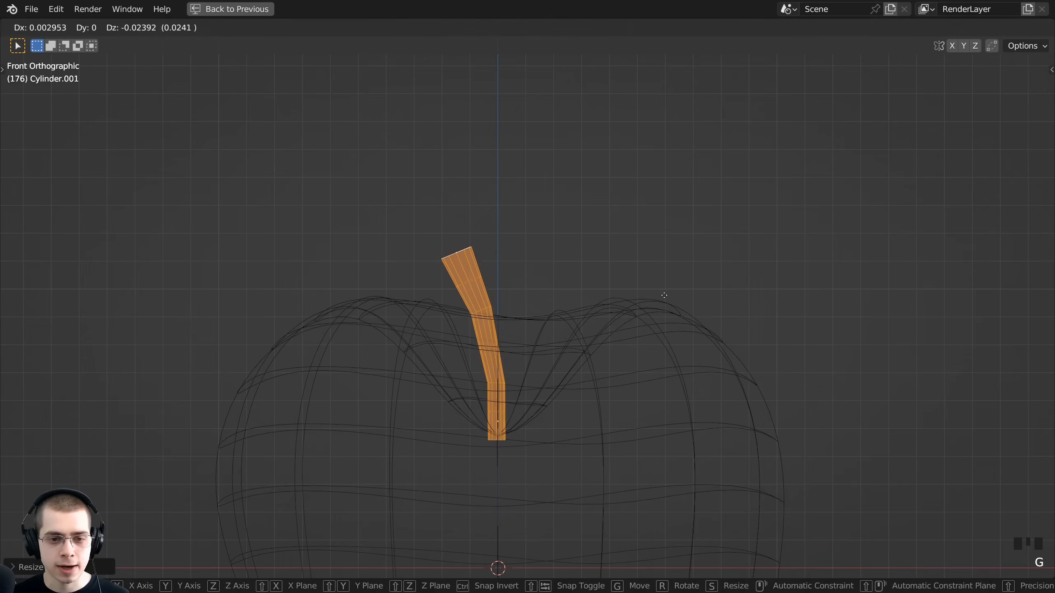
{"action": "left_click", "coordinate": [665, 295]}
{"action": "key", "text": "s"}
{"action": "left_click", "coordinate": [665, 295]}
{"action": "key", "text": "a"}
{"action": "key", "text": "a"}
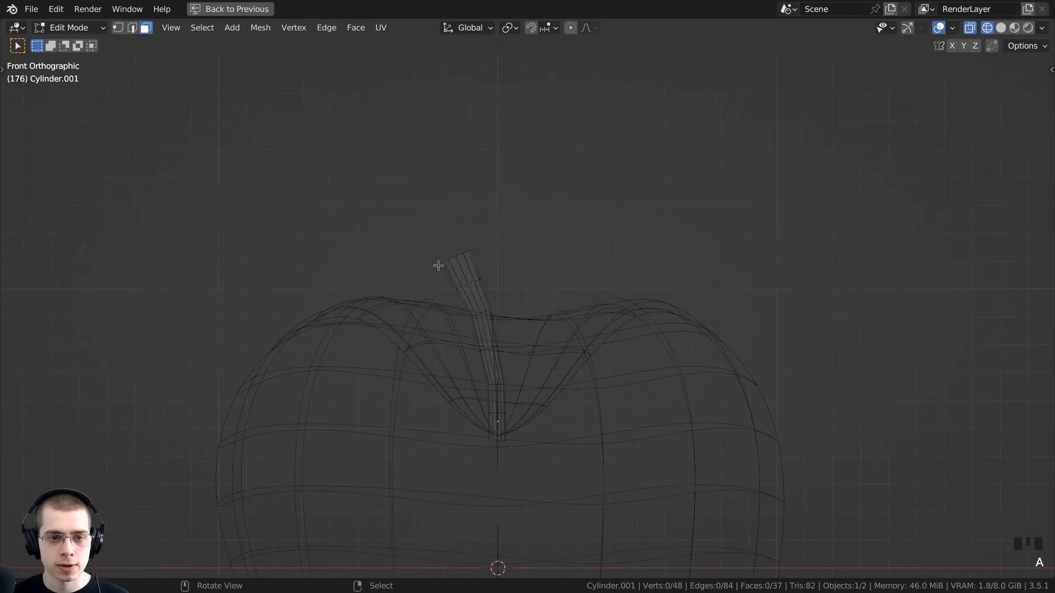
- Switch to Solid shading and adjust the size and position of the stem's top face
{"action": "key", "text": "z"}
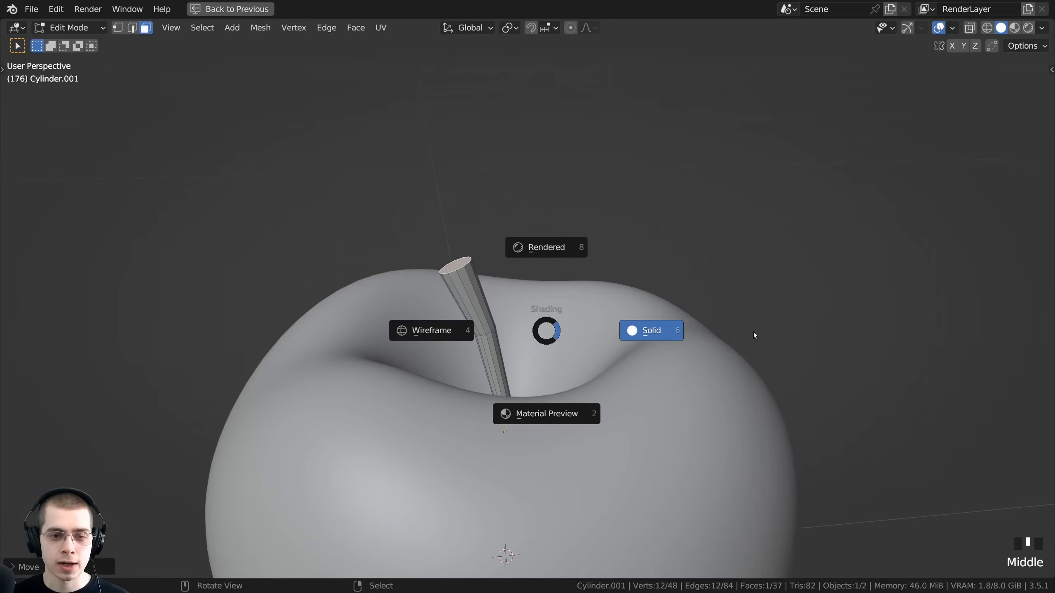
{"action": "left_click", "coordinate": [754, 332]}
{"action": "scroll", "coordinate": [556, 345], "scroll_direction": "up", "scroll_amount": 2}
{"action": "mouse_move", "coordinate": [550, 305]}
{"action": "middle_mouse_down"}
{"action": "mouse_move", "coordinate": [556, 344]}
{"action": "mouse_move", "coordinate": [559, 282]}
{"action": "mouse_move", "coordinate": [566, 325]}
{"action": "mouse_move", "coordinate": [576, 326]}
{"action": "mouse_move", "coordinate": [565, 344]}
{"action": "mouse_move", "coordinate": [565, 299]}
{"action": "middle_mouse_up"}
{"action": "right_click", "coordinate": [445, 290]}
{"action": "key", "text": "g"}
{"action": "key", "text": "s"}
{"action": "key", "text": "g"}
{"action": "left_click", "coordinate": [555, 280]}
- Extrude the stem's top face by about 0.0008 and scale it to about 0.51 for a bevelled tip
{"action": "scroll", "coordinate": [612, 275], "scroll_direction": "up", "scroll_amount": 4}
{"action": "key", "text": "e"}
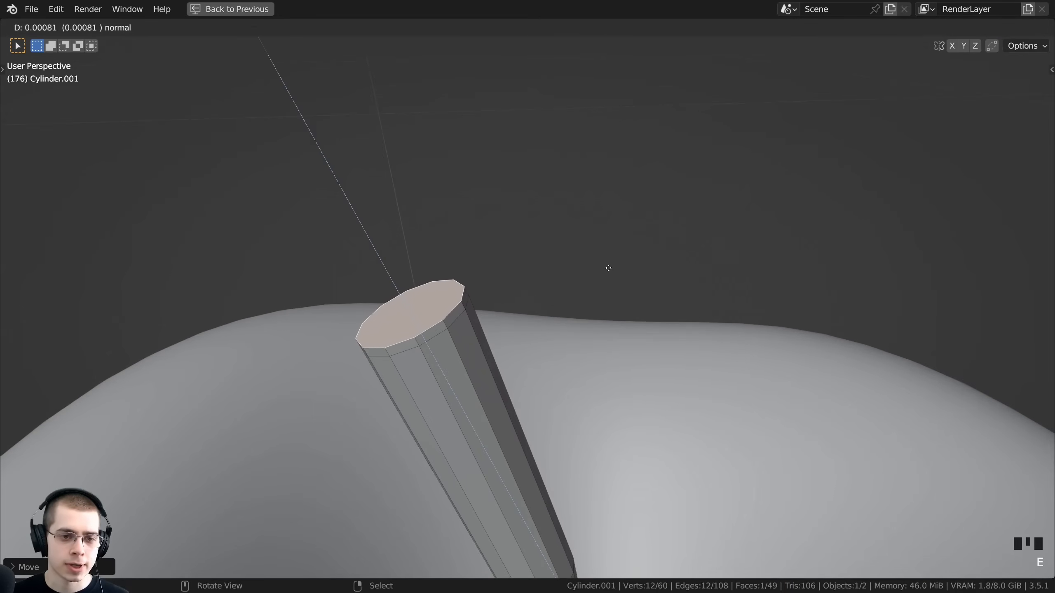
{"action": "left_click", "coordinate": [609, 267]}
{"action": "key", "text": "s"}
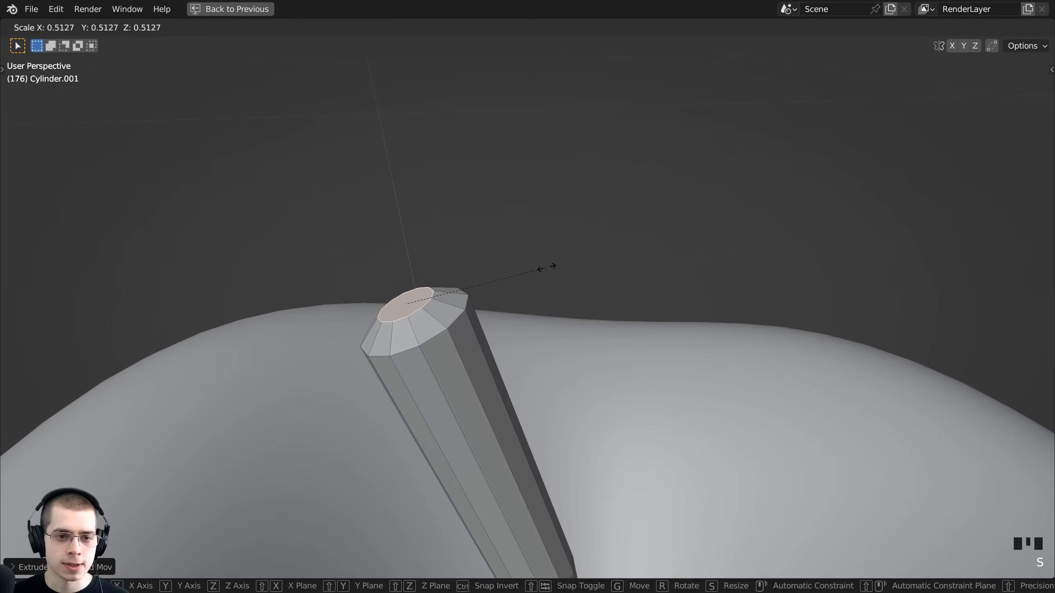
{"action": "left_click", "coordinate": [546, 268]}
- Return to Object Mode and add a level 2 Subdivision Surface modifier to the stem
{"action": "middle_click_drag", "start_coordinate": [556, 266], "coordinate": [510, 288]}
{"action": "scroll", "coordinate": [573, 381], "scroll_direction": "down", "scroll_amount": 2}
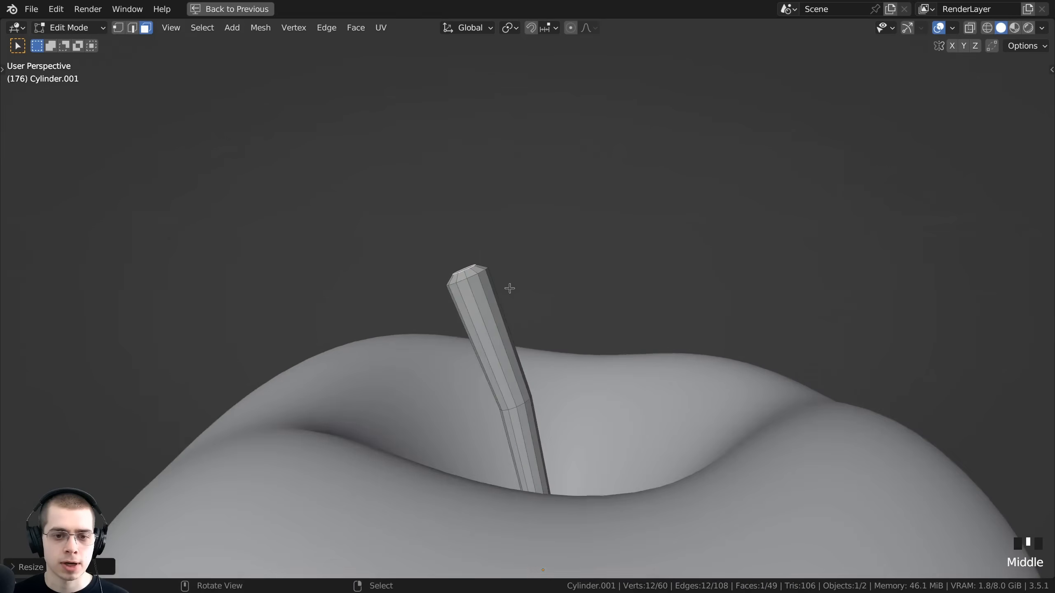
{"action": "key", "text": "Tab"}
{"action": "scroll", "coordinate": [545, 245], "scroll_direction": "down", "scroll_amount": 4}
{"action": "middle_click_drag", "start_coordinate": [593, 360], "coordinate": [588, 385]}
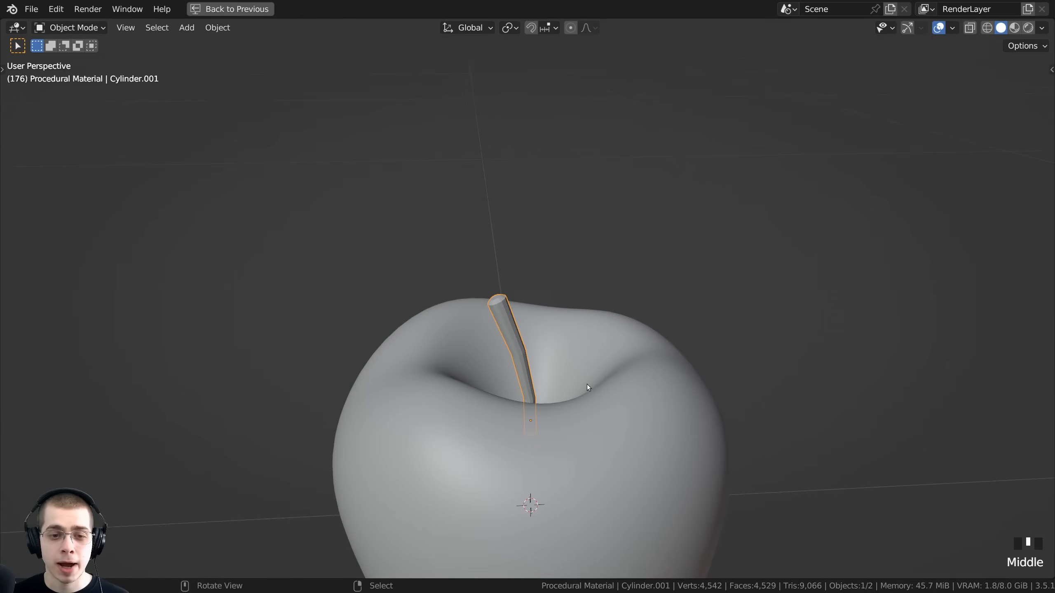
{"action": "key", "text": "ctrl+2"}
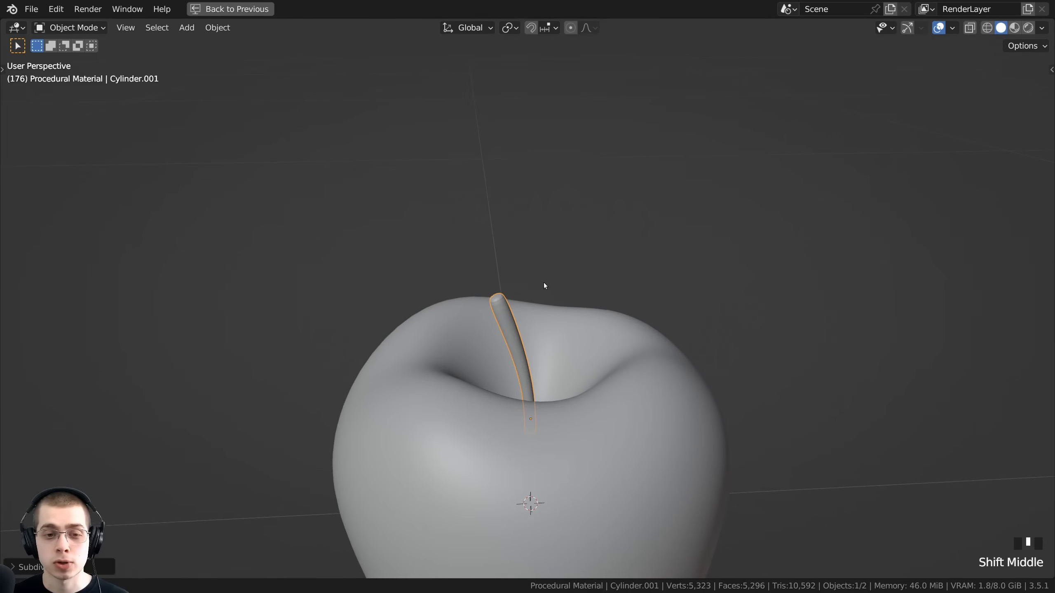
- Shade the stem smooth
{"action": "middle_click_drag", "start_coordinate": [544, 282], "coordinate": [528, 256], "text": "shift"}
{"action": "scroll", "coordinate": [527, 257], "scroll_direction": "up", "scroll_amount": 1}
{"action": "mouse_move", "coordinate": [528, 256]}
{"action": "middle_mouse_down"}
{"action": "mouse_move", "coordinate": [481, 261]}
{"action": "mouse_move", "coordinate": [528, 265]}
{"action": "middle_mouse_up"}
{"action": "scroll", "coordinate": [527, 265], "scroll_direction": "up", "scroll_amount": 1}
{"action": "scroll", "coordinate": [528, 269], "scroll_direction": "up", "scroll_amount": 3}
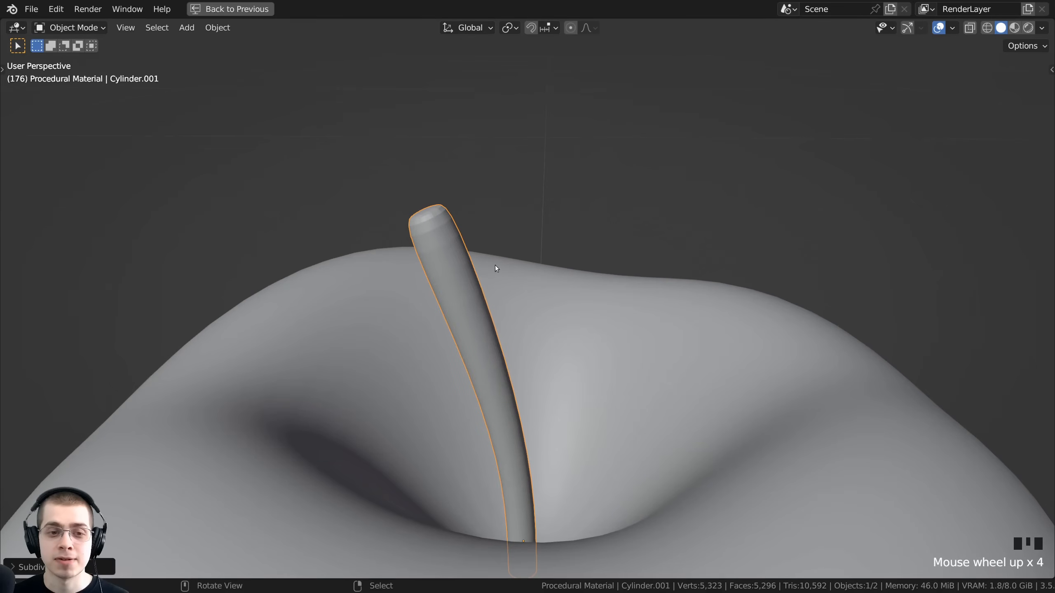
{"action": "right_click", "coordinate": [493, 240]}
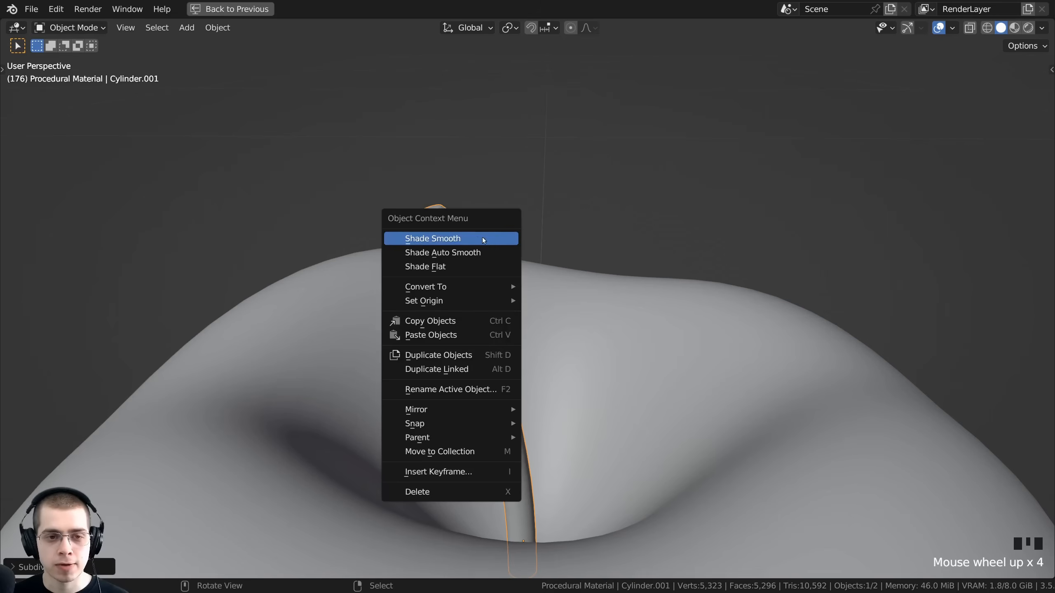
{"action": "left_click", "coordinate": [429, 239]}
- In Edit Mode, add a loop cut around the stem's upper segment and slide it close to the tip, to about -0.815
{"action": "middle_click_drag", "start_coordinate": [436, 243], "coordinate": [494, 294]}
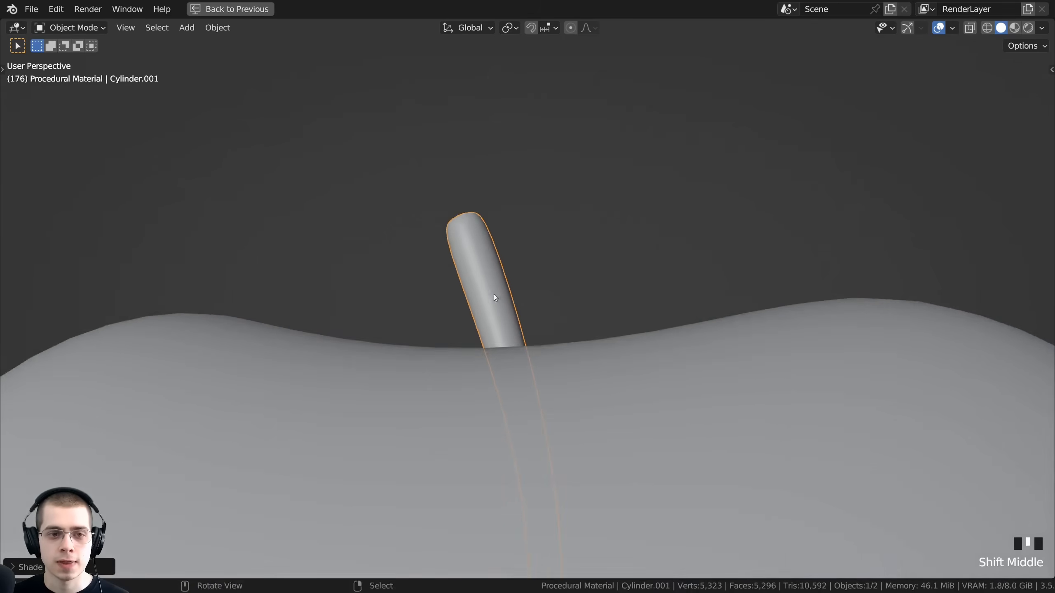
{"action": "scroll", "coordinate": [525, 332], "scroll_direction": "up", "scroll_amount": 3}
{"action": "key", "text": "Tab"}
{"action": "middle_click_drag", "start_coordinate": [547, 347], "coordinate": [555, 365]}
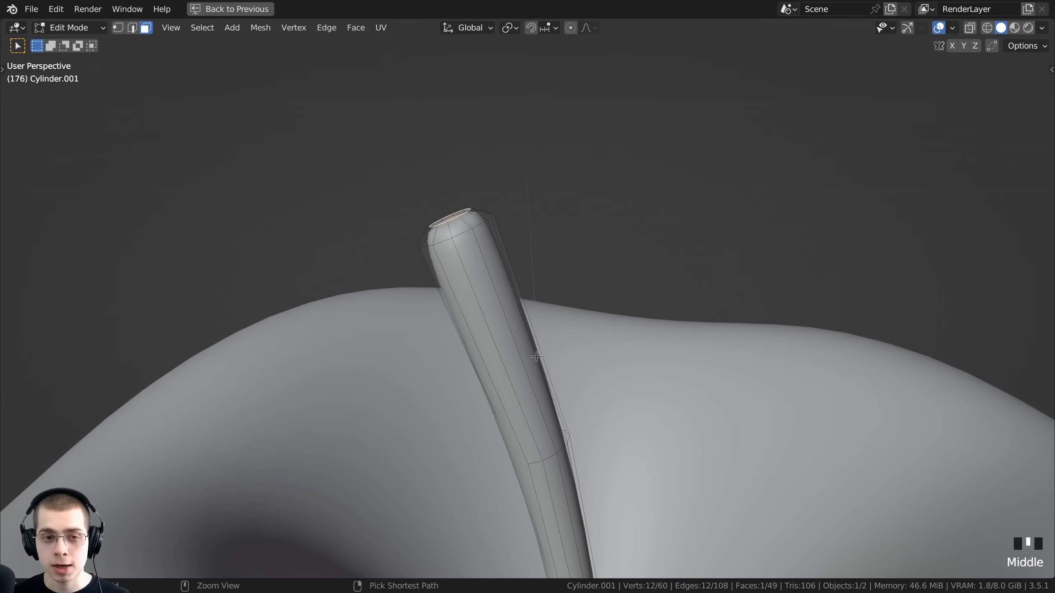
{"action": "key", "text": "ctrl+r"}
{"action": "left_click", "coordinate": [522, 348]}
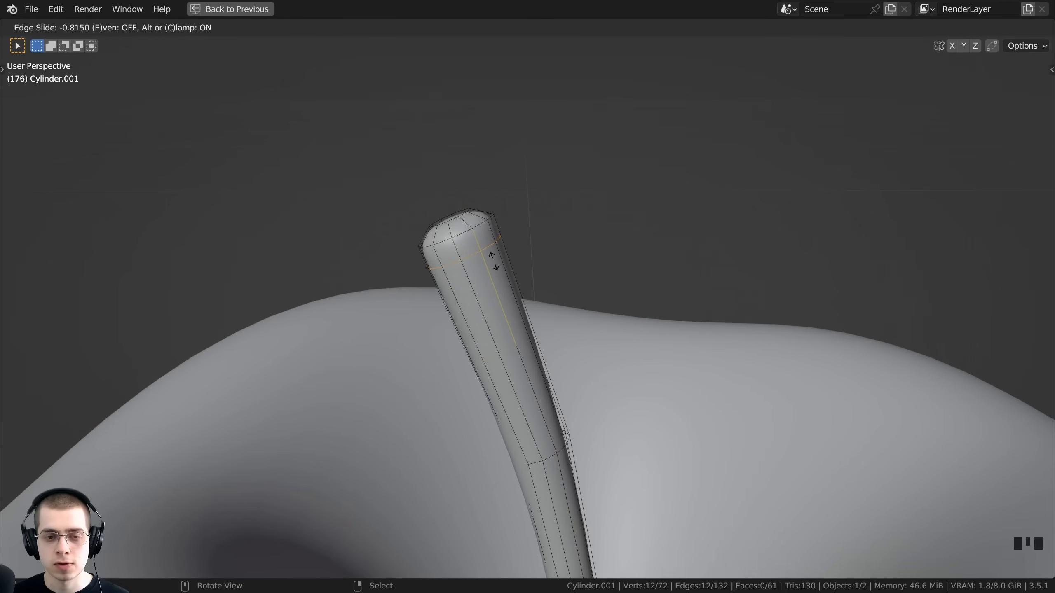
{"action": "left_click", "coordinate": [493, 260]}
- Return to Object Mode and deselect the finished stem
{"action": "middle_click_drag", "start_coordinate": [493, 261], "coordinate": [537, 266]}
{"action": "scroll", "coordinate": [544, 333], "scroll_direction": "down", "scroll_amount": 5}
{"action": "key", "text": "Tab"}
{"action": "key", "text": "alt+a"}
{"action": "mouse_move", "coordinate": [529, 415]}
{"action": "middle_mouse_down", "text": "shift"}
{"action": "mouse_move", "coordinate": [500, 367]}
{"action": "mouse_move", "coordinate": [506, 449]}
{"action": "mouse_move", "coordinate": [517, 419]}
{"action": "middle_mouse_up", "text": "shift"}
{"action": "scroll", "coordinate": [499, 367], "scroll_direction": "down", "scroll_amount": 4}
{"action": "scroll", "coordinate": [520, 399], "scroll_direction": "down", "scroll_amount": 3}
{"action": "middle_click_drag", "start_coordinate": [539, 353], "coordinate": [476, 323], "text": "shift"}
{"action": "middle_click_drag", "start_coordinate": [719, 295], "coordinate": [723, 290]}
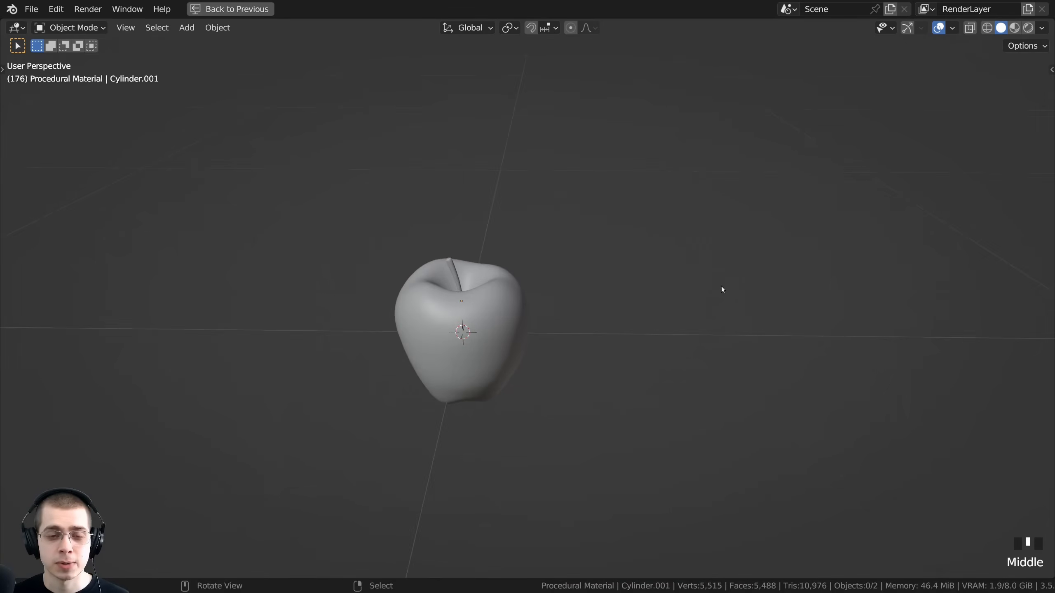
- Add an Ico Sphere mesh with 6 subdivisions at the 3D cursor
{"action": "middle_click_drag", "start_coordinate": [610, 292], "coordinate": [490, 132]}
{"action": "key", "text": "shift+a"}
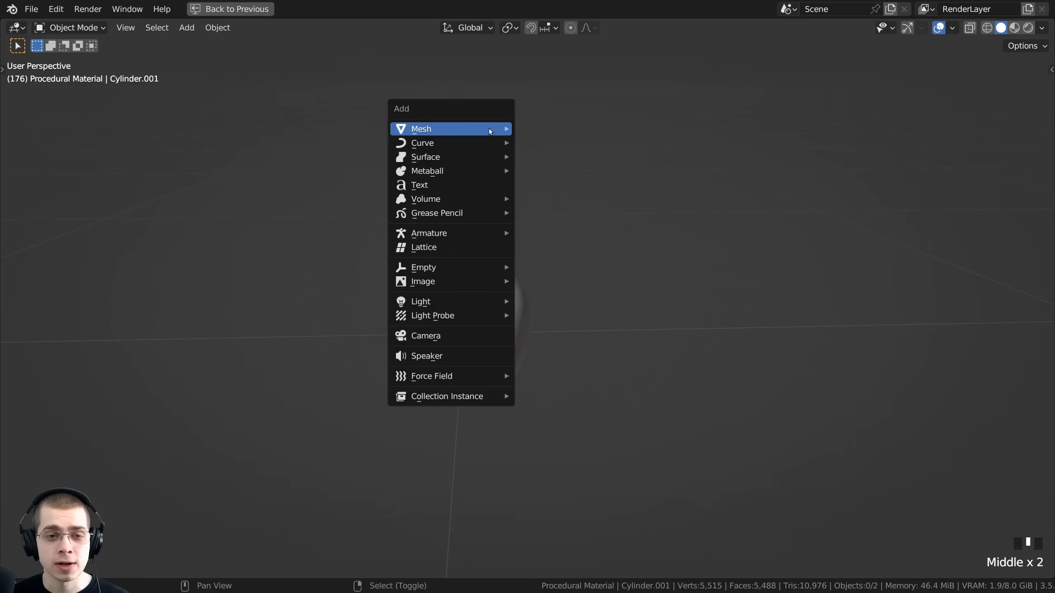
{"action": "mouse_move", "coordinate": [489, 129]}
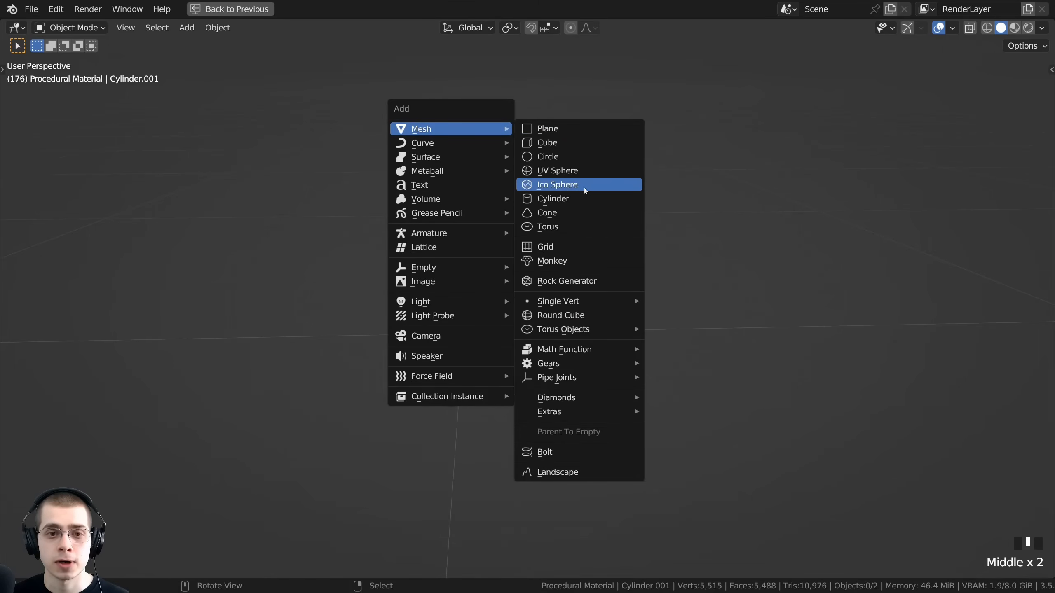
{"action": "left_click", "coordinate": [567, 185]}
{"action": "scroll", "coordinate": [566, 187], "scroll_direction": "down", "scroll_amount": 7}
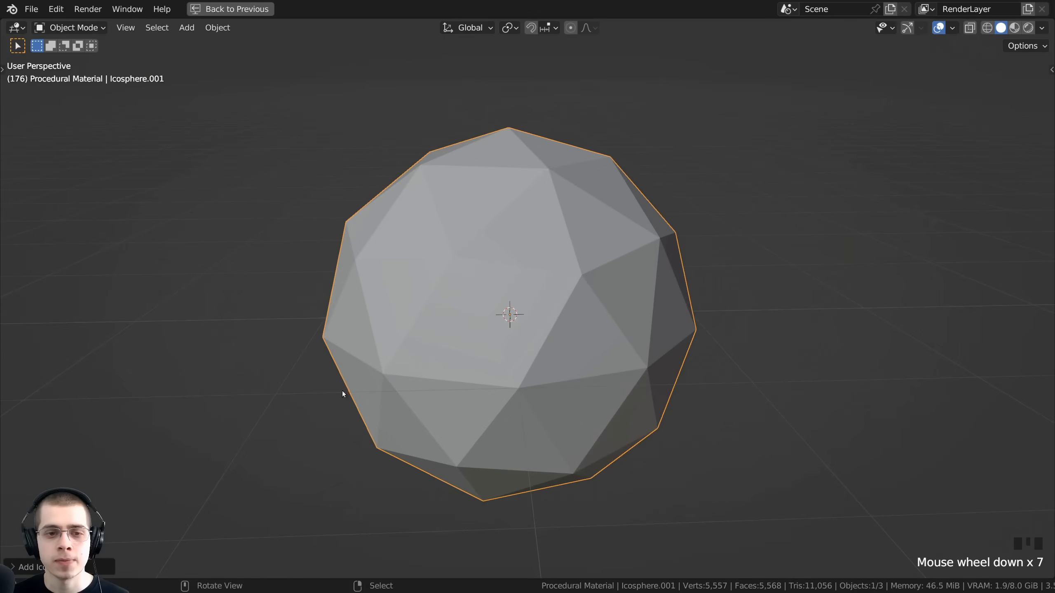
{"action": "left_click", "coordinate": [23, 565]}
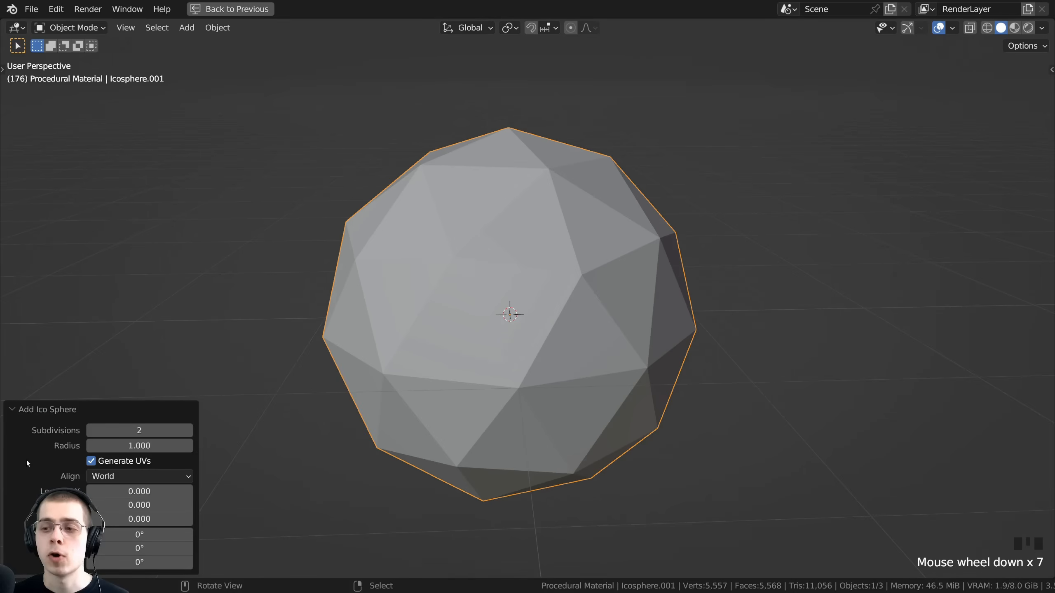
{"action": "left_click", "coordinate": [140, 431]}
{"action": "type", "text": "6"}
{"action": "left_click", "coordinate": [47, 412]}
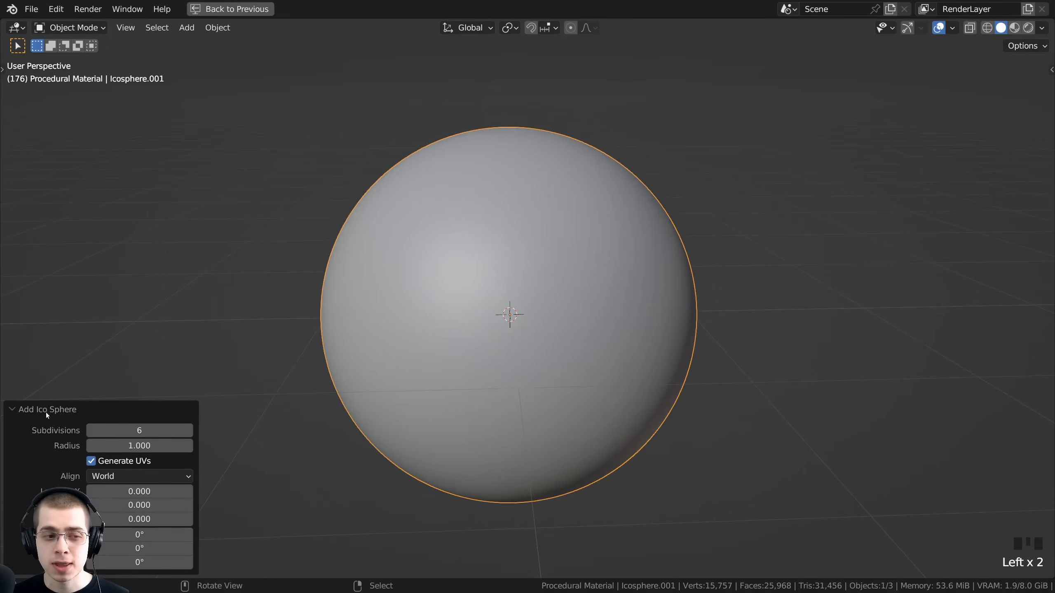
{"action": "left_click", "coordinate": [39, 409]}
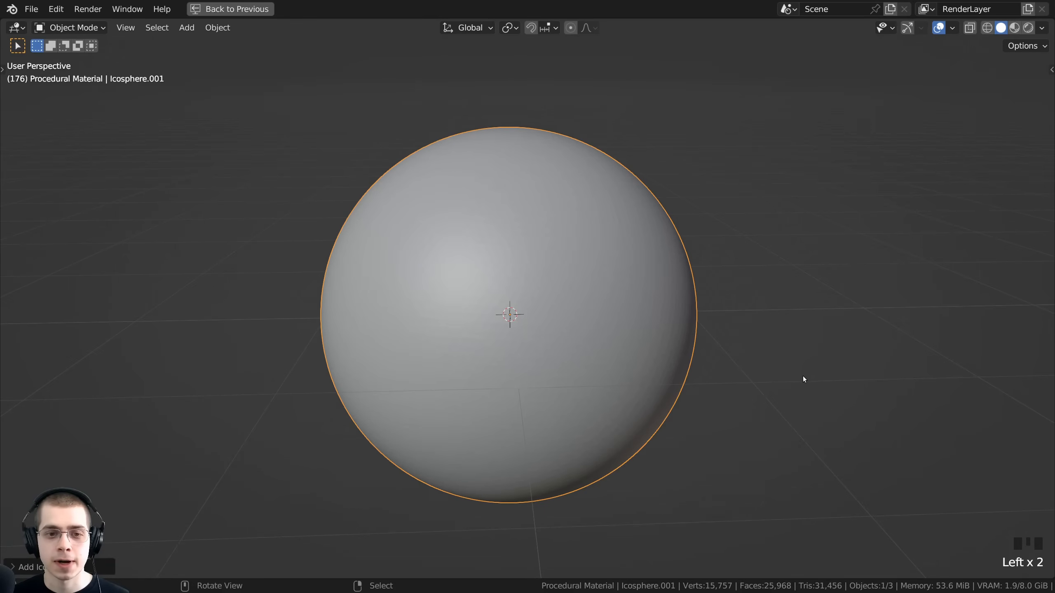
- Scale the ico sphere to 0.1 of its size and apply its scale
{"action": "type", "text": "s"}
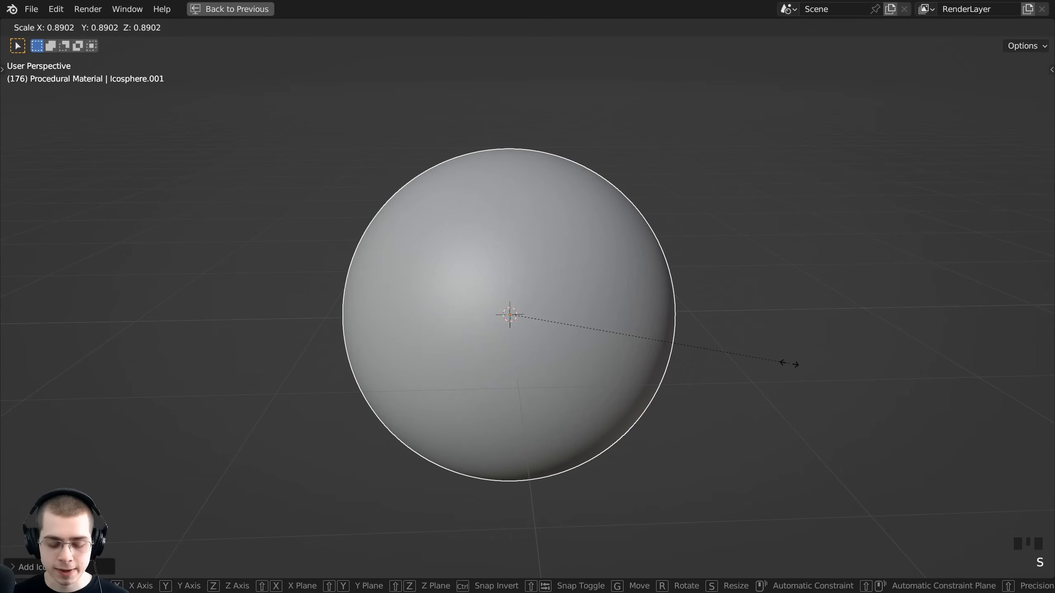
{"action": "type", "text": ".1"}
{"action": "key", "text": "Return"}
{"action": "scroll", "coordinate": [629, 351], "scroll_direction": "up", "scroll_amount": 4}
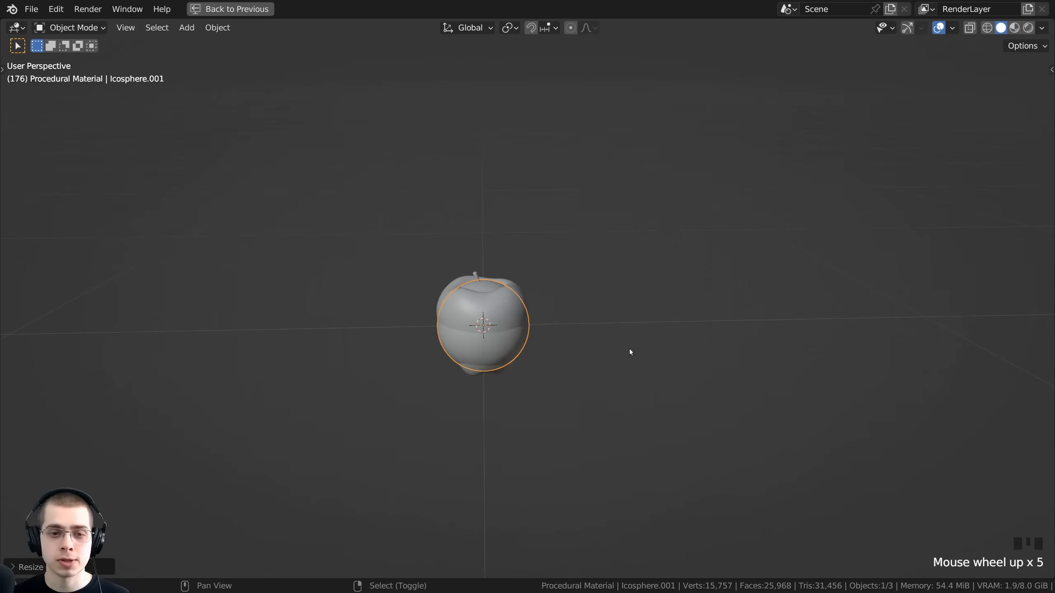
{"action": "key", "text": "ctrl+a"}
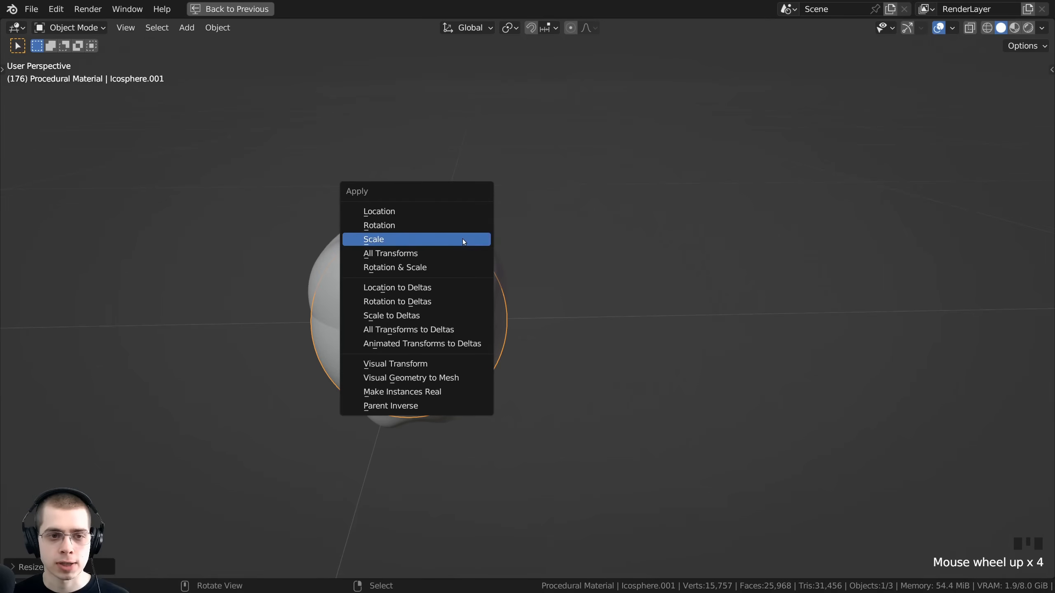
{"action": "left_click", "coordinate": [463, 239]}
- Move the ico sphere along the X axis so it sits just beside the apple
{"action": "middle_click_drag", "start_coordinate": [422, 291], "coordinate": [429, 286], "text": "shift"}
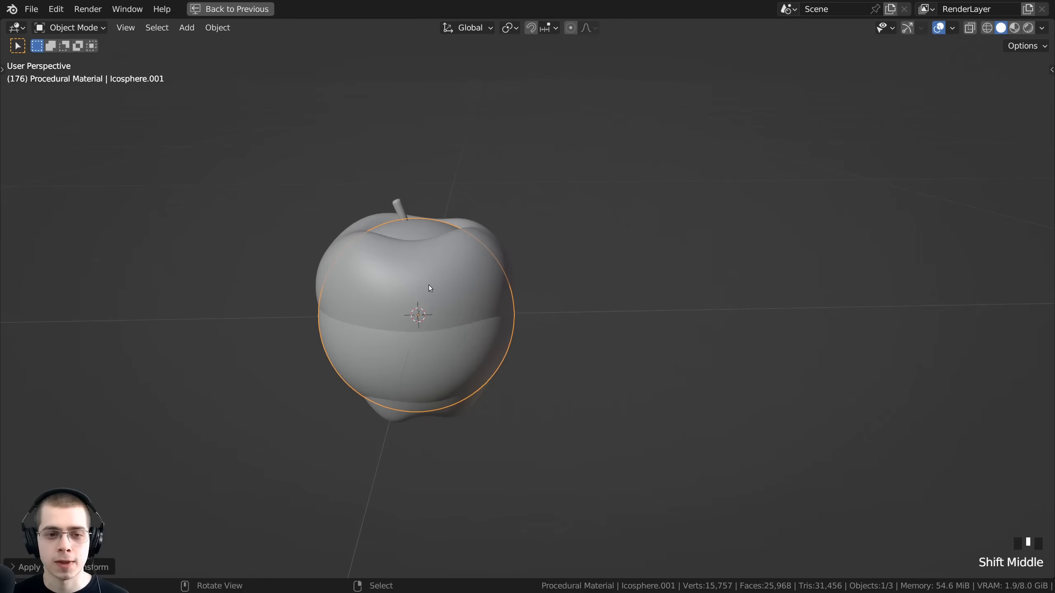
{"action": "key", "text": "g"}
{"action": "key", "text": "x"}
{"action": "left_click", "coordinate": [662, 272]}
{"action": "middle_click_drag", "start_coordinate": [613, 235], "coordinate": [532, 247], "text": "shift"}
{"action": "scroll", "coordinate": [544, 184], "scroll_direction": "up", "scroll_amount": 4}
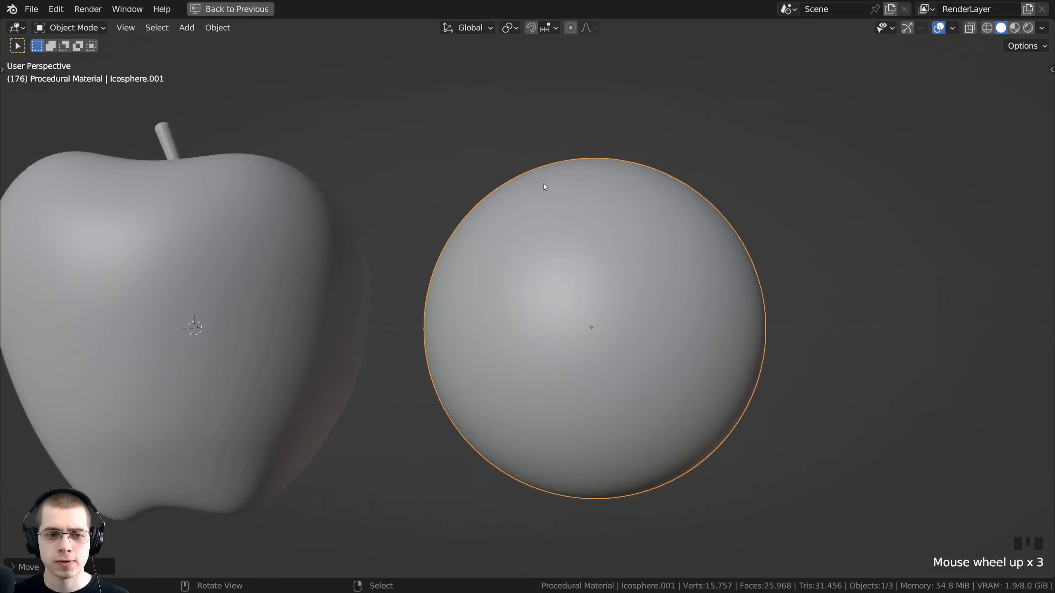
- Shade the ico sphere smooth and deselect it
{"action": "key", "text": "w"}
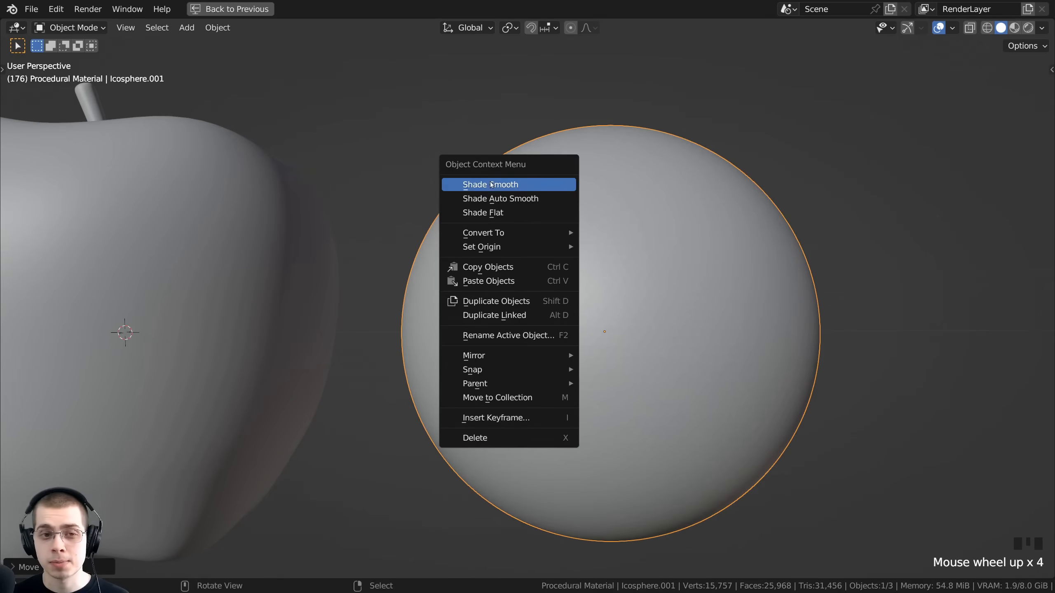
{"action": "left_click", "coordinate": [517, 184]}
{"action": "scroll", "coordinate": [494, 214], "scroll_direction": "down", "scroll_amount": 3}
{"action": "middle_click_drag", "start_coordinate": [494, 214], "coordinate": [474, 292]}
{"action": "key", "text": "a"}
{"action": "left_click", "coordinate": [586, 266]}
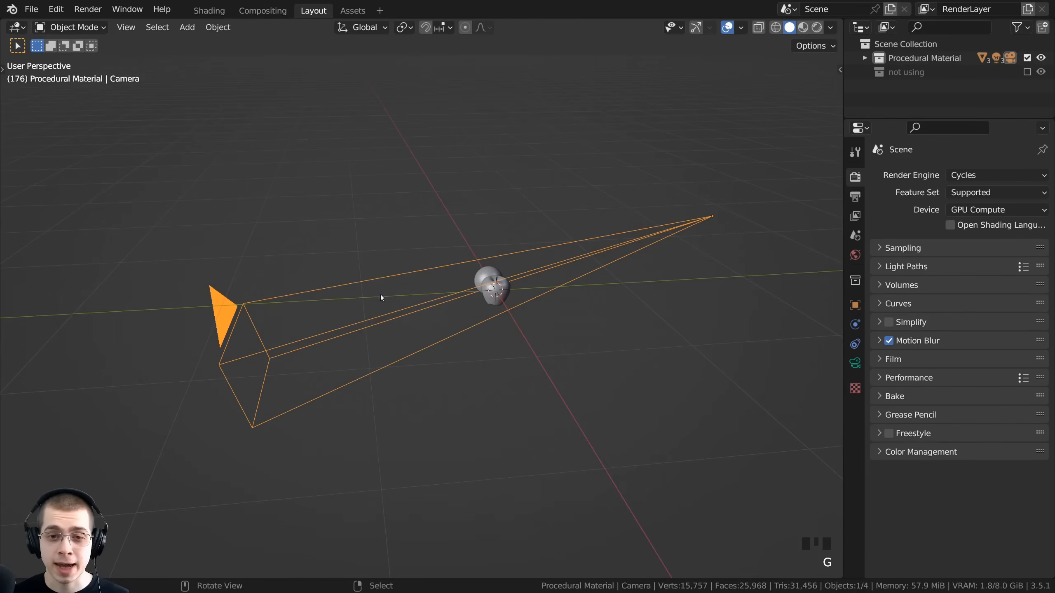
- Look through the camera to check how it frames the apple and sphere, and inspect its focal length
{"action": "mouse_move", "coordinate": [381, 298]}
{"action": "middle_mouse_down"}
{"action": "mouse_move", "coordinate": [380, 282]}
{"action": "mouse_move", "coordinate": [365, 295]}
{"action": "middle_mouse_up"}
{"action": "scroll", "coordinate": [438, 261], "scroll_direction": "up", "scroll_amount": 5}
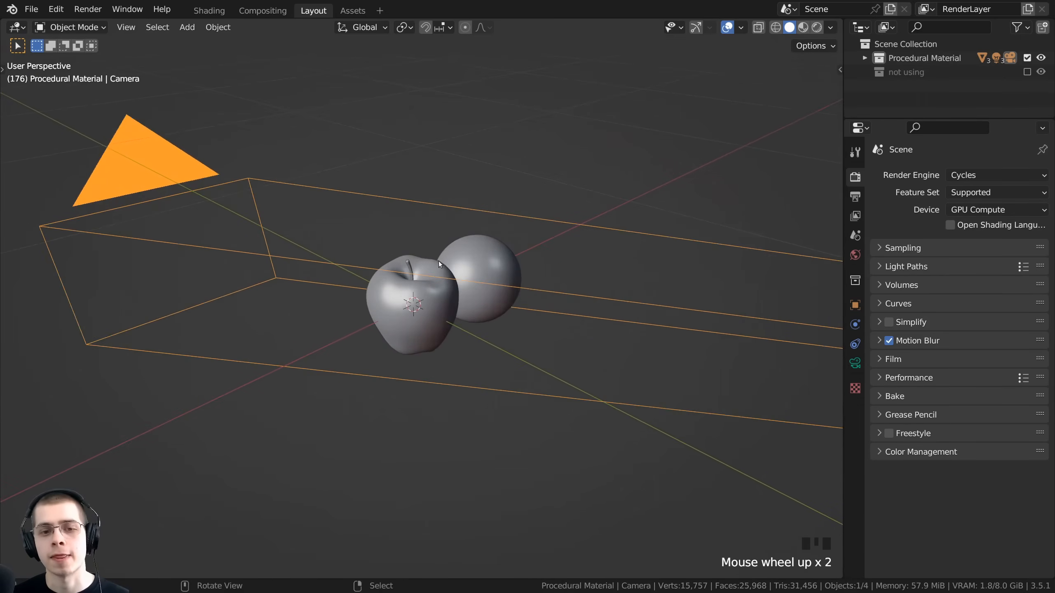
{"action": "scroll", "coordinate": [453, 313], "scroll_direction": "up", "scroll_amount": 1}
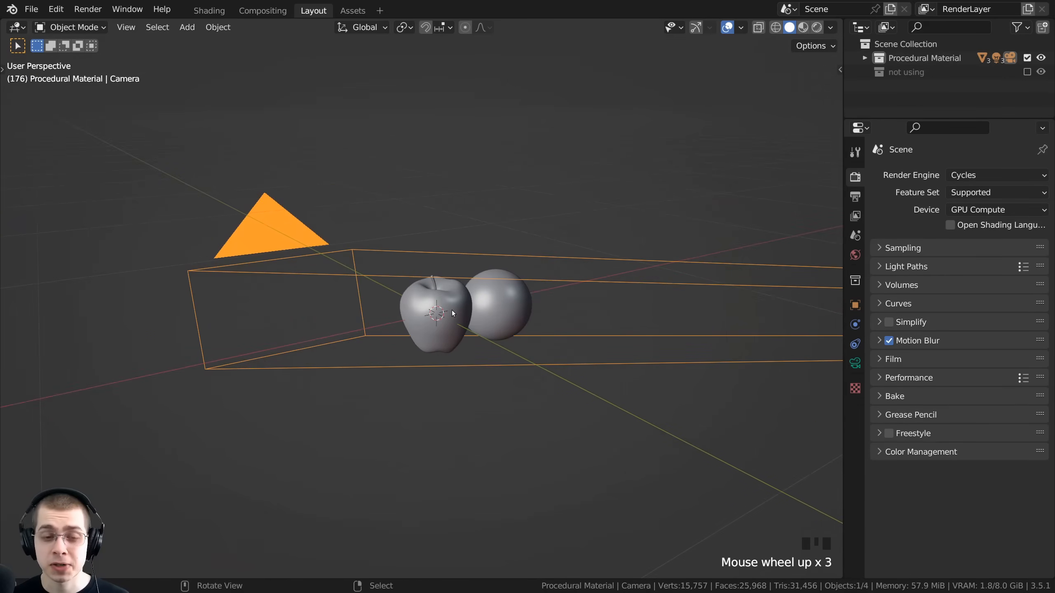
{"action": "key", "text": "KP_0"}
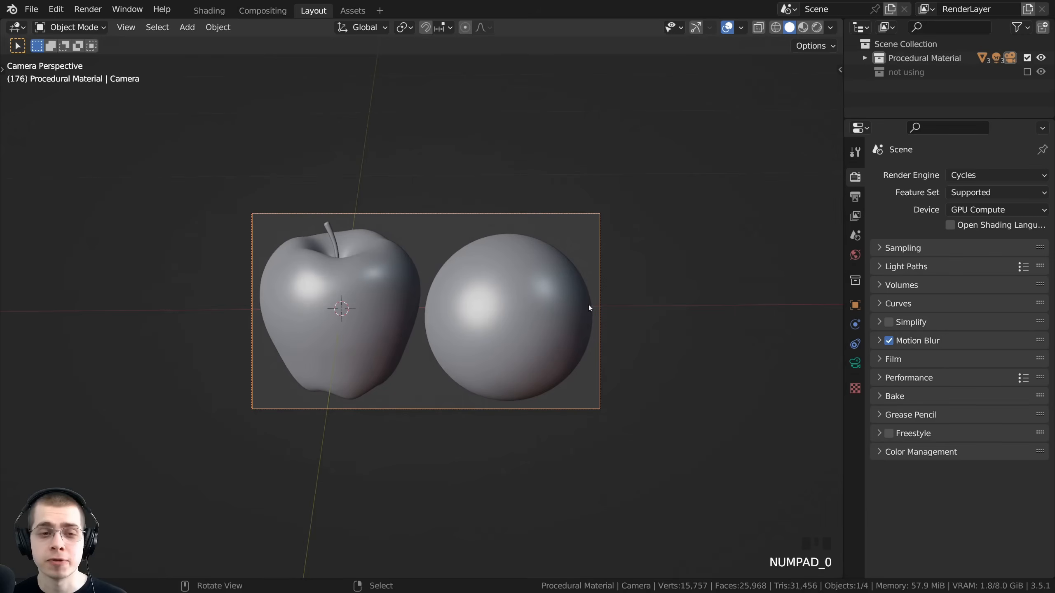
{"action": "key", "text": "g"}
{"action": "right_click", "coordinate": [567, 169]}
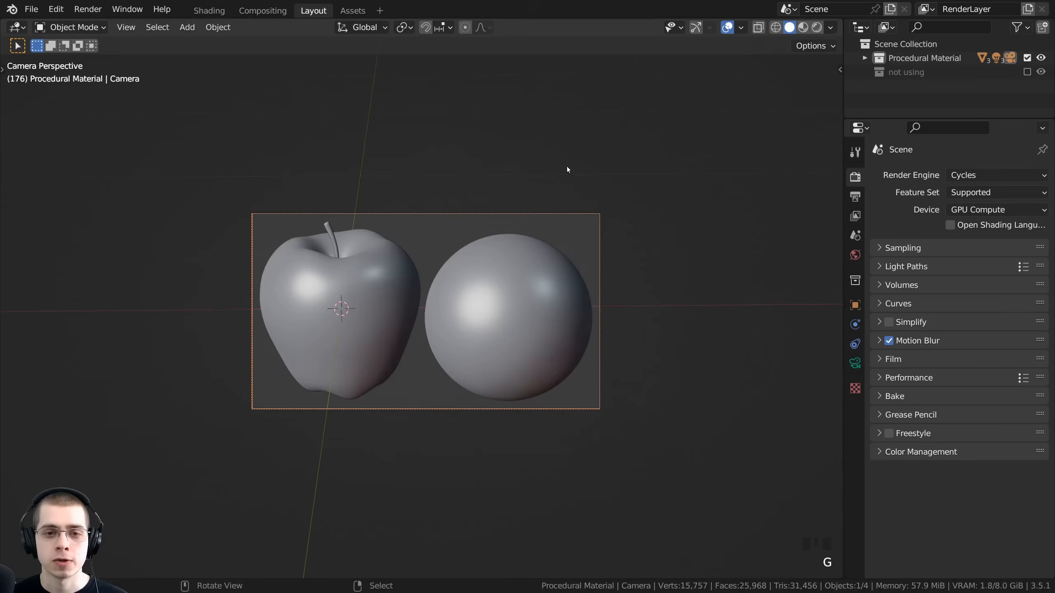
{"action": "left_click", "coordinate": [855, 364]}
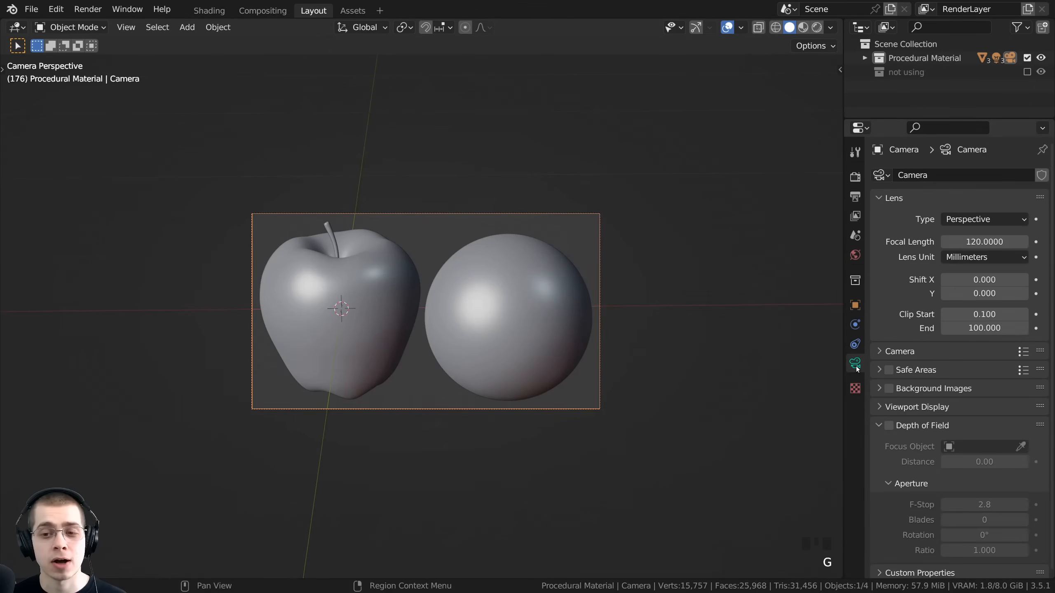
{"action": "mouse_move", "coordinate": [984, 241]}
{"action": "left_mouse_down"}
{"action": "mouse_move", "coordinate": [935, 242]}
{"action": "mouse_move", "coordinate": [1006, 242]}
{"action": "left_mouse_up"}
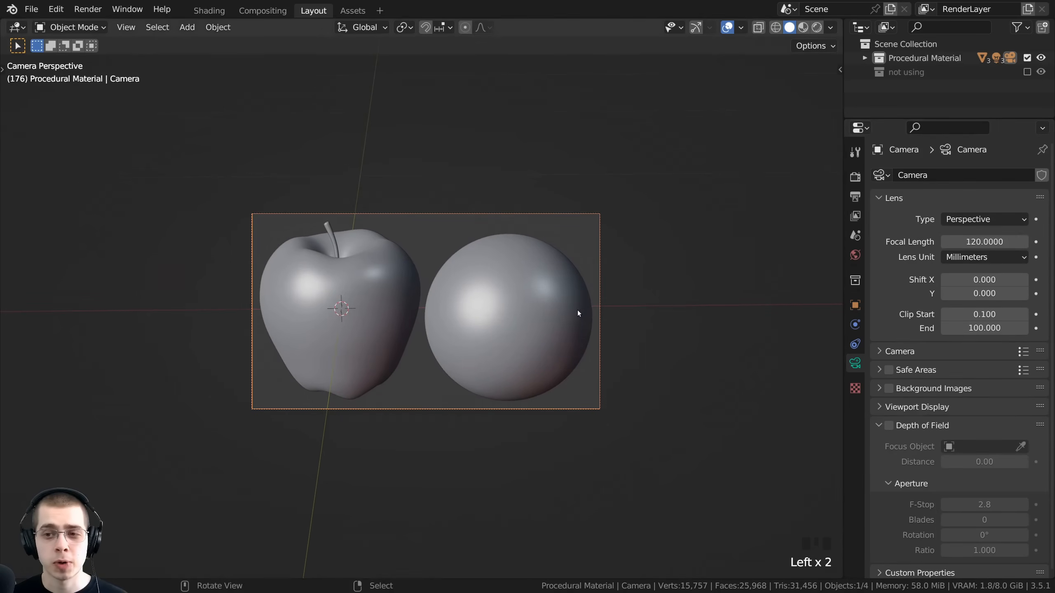
{"action": "scroll", "coordinate": [522, 429], "scroll_direction": "up", "scroll_amount": 1}
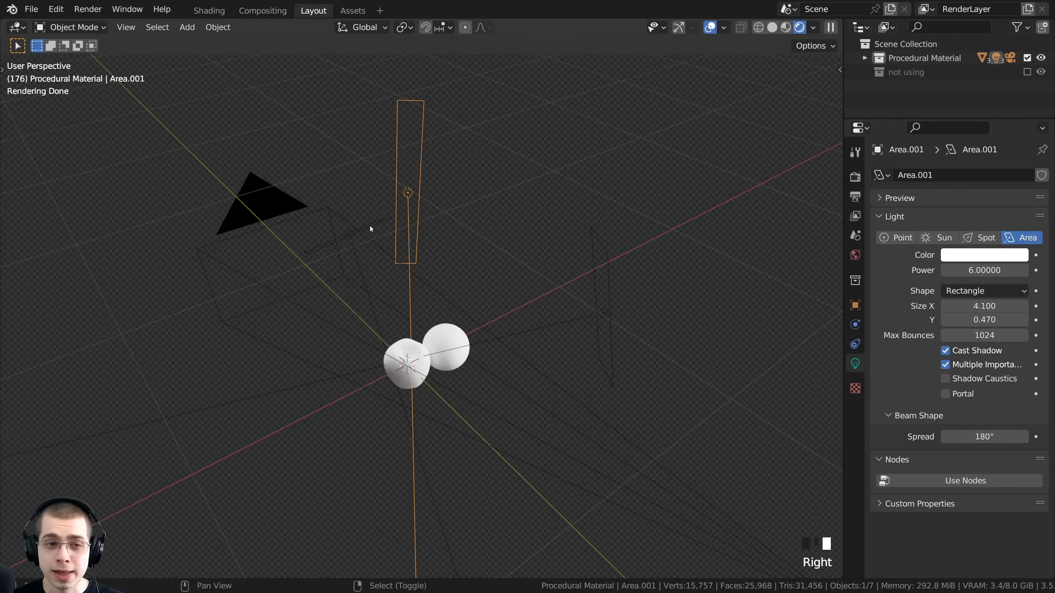
- Select the three area lights, and inspect the shape and size settings of the one beside the sphere
{"action": "right_click", "coordinate": [370, 229], "text": "shift"}
{"action": "right_click", "coordinate": [607, 309], "text": "shift"}
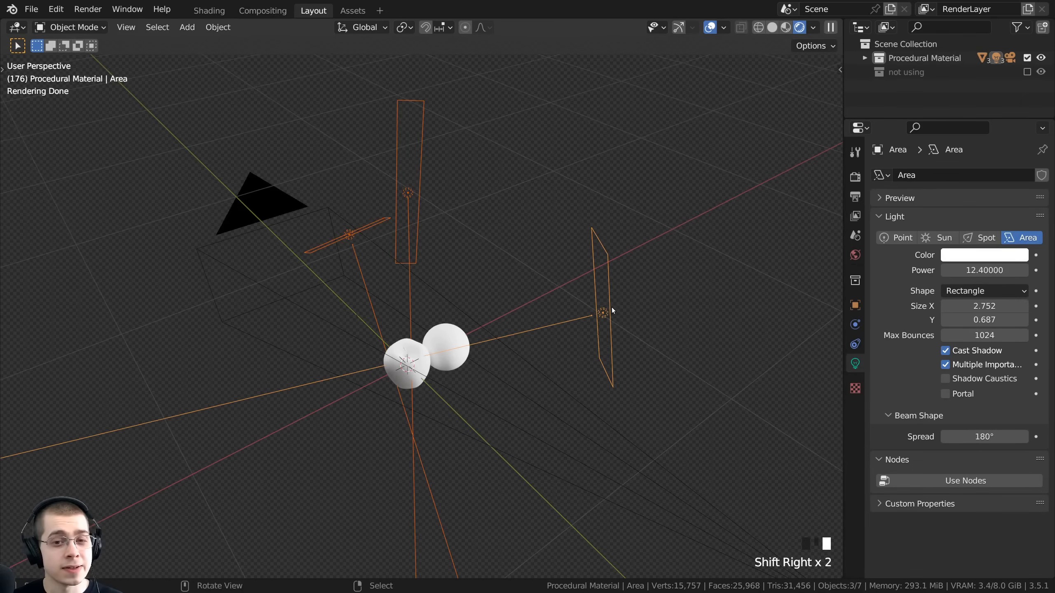
{"action": "middle_click_drag", "start_coordinate": [607, 310], "coordinate": [663, 364]}
{"action": "right_click", "coordinate": [632, 380]}
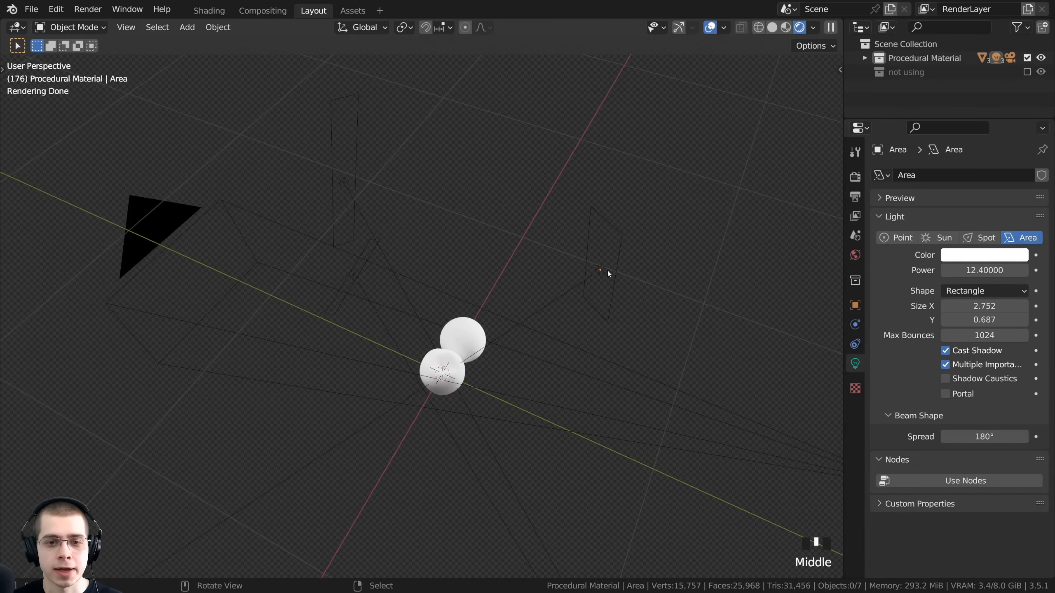
{"action": "right_click", "coordinate": [607, 270]}
{"action": "middle_click_drag", "start_coordinate": [608, 270], "coordinate": [654, 270]}
{"action": "middle_click_drag", "start_coordinate": [654, 270], "coordinate": [658, 278], "text": "shift"}
{"action": "left_click", "coordinate": [958, 292]}
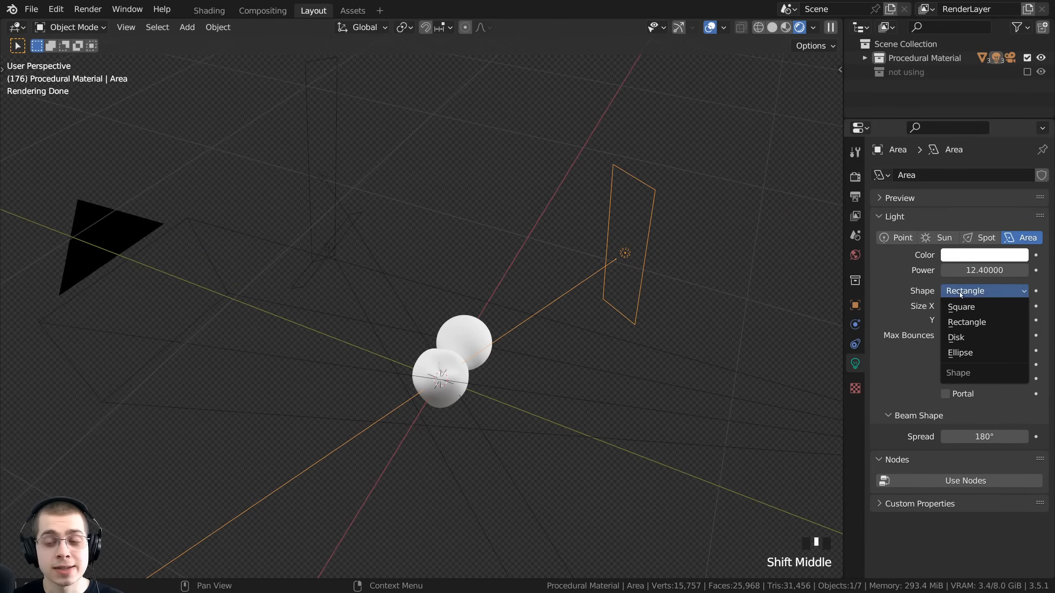
{"action": "left_click", "coordinate": [959, 293]}
{"action": "left_click_drag", "start_coordinate": [982, 306], "coordinate": [1013, 306]}
{"action": "right_click", "coordinate": [1014, 306]}
- Examine the side area light's placement and direction relative to the apple and sphere from several angles
{"action": "middle_click_drag", "start_coordinate": [623, 254], "coordinate": [698, 111]}
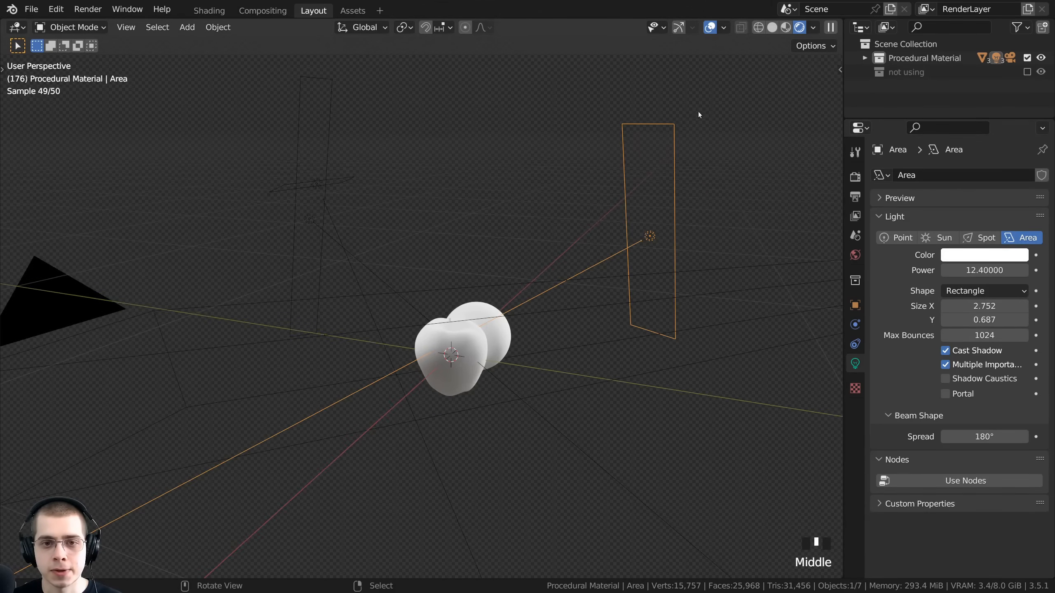
{"action": "middle_click_drag", "start_coordinate": [638, 325], "coordinate": [587, 367], "text": "shift"}
{"action": "scroll", "coordinate": [587, 367], "scroll_direction": "down", "scroll_amount": 3}
{"action": "key", "text": "g"}
{"action": "right_click", "coordinate": [643, 302]}
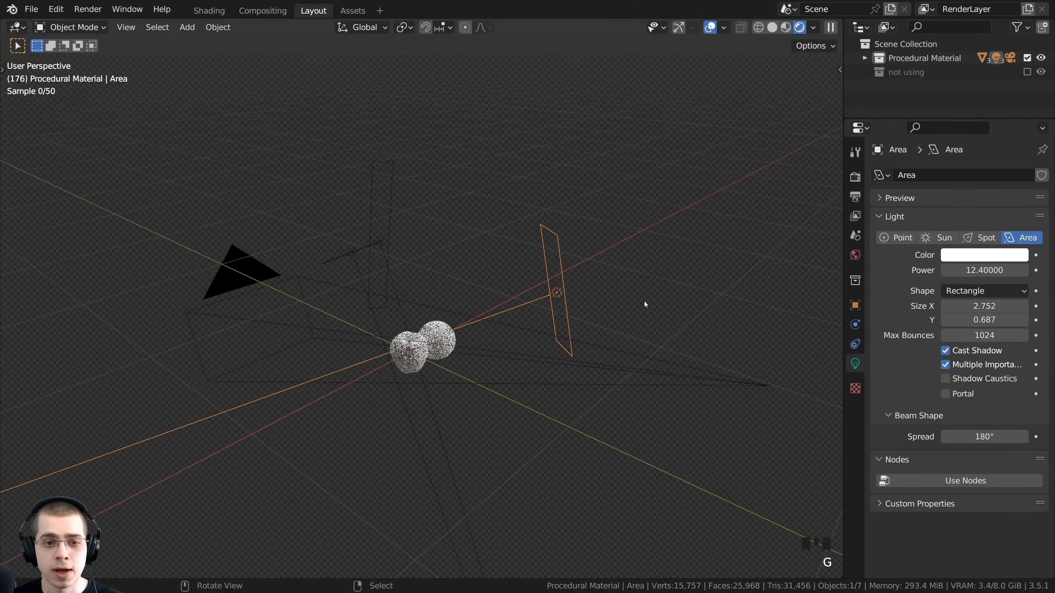
{"action": "middle_click_drag", "start_coordinate": [570, 325], "coordinate": [498, 411]}
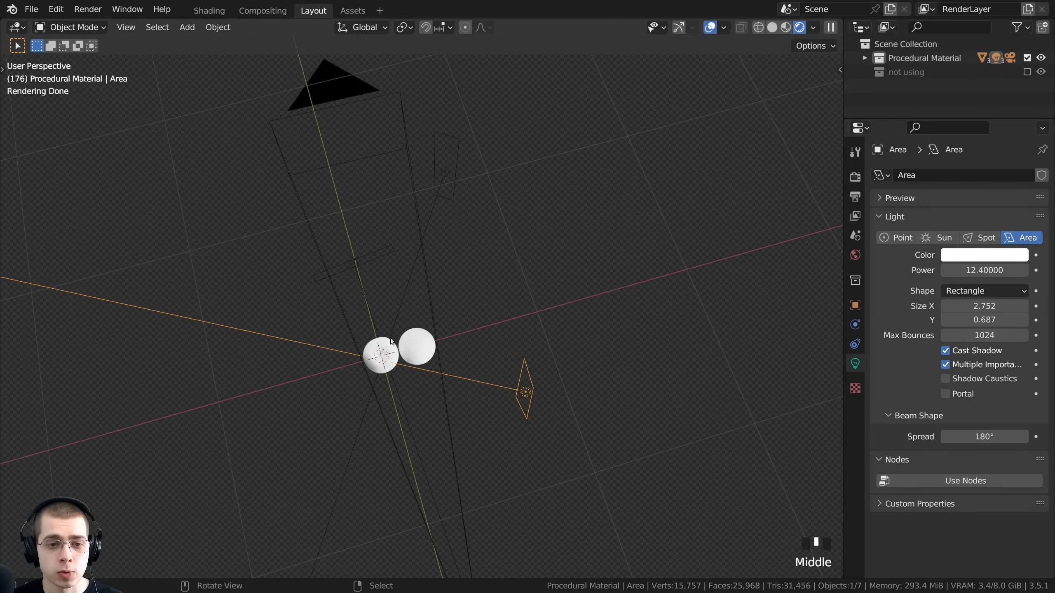
{"action": "key", "text": "g"}
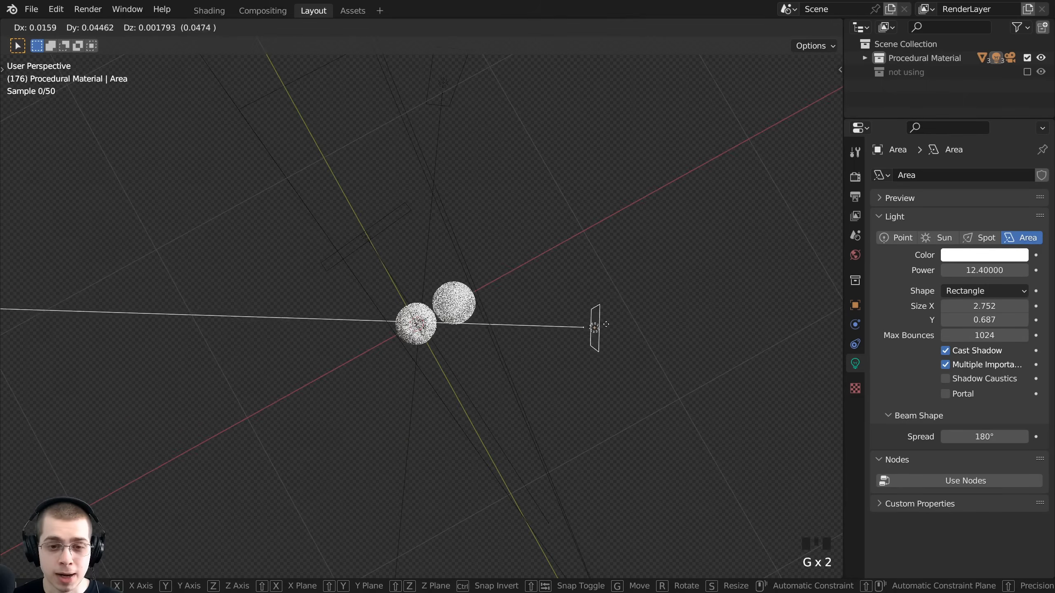
{"action": "right_click", "coordinate": [626, 311]}
{"action": "middle_click_drag", "start_coordinate": [626, 312], "coordinate": [353, 319]}
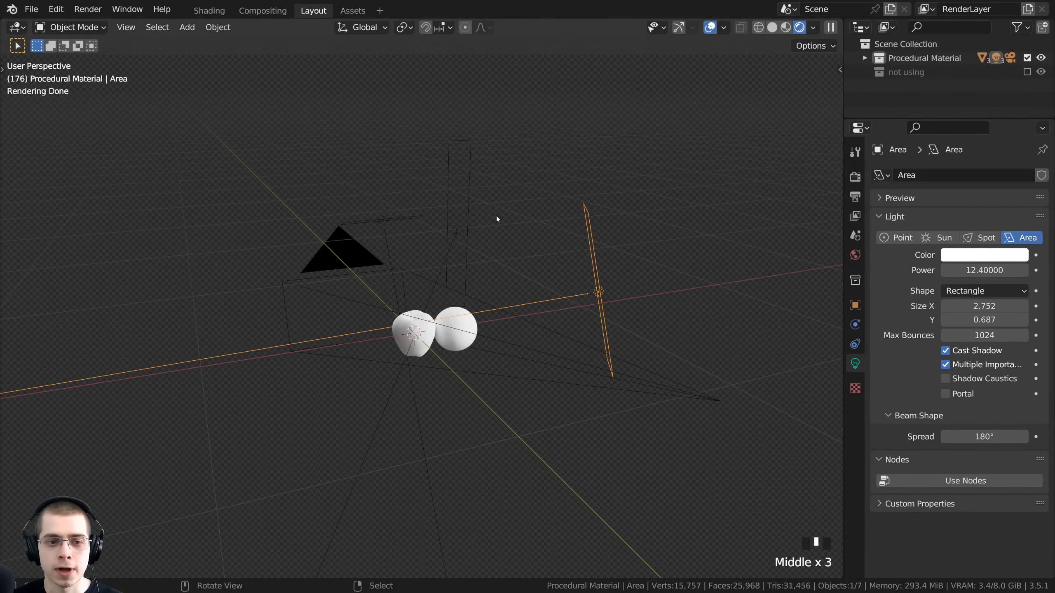
{"action": "scroll", "coordinate": [498, 221], "scroll_direction": "up", "scroll_amount": 2}
{"action": "middle_click_drag", "start_coordinate": [429, 304], "coordinate": [454, 267]}
- Select the tall front area light and examine its placement, its power and its effect in the camera view
{"action": "right_click", "coordinate": [447, 230]}
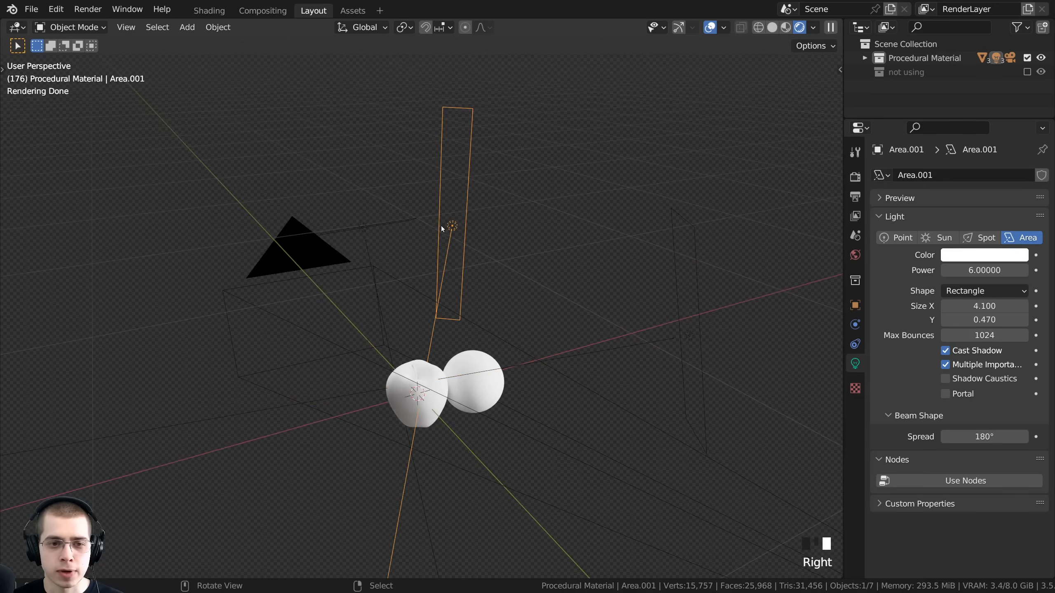
{"action": "middle_click_drag", "start_coordinate": [447, 229], "coordinate": [263, 214]}
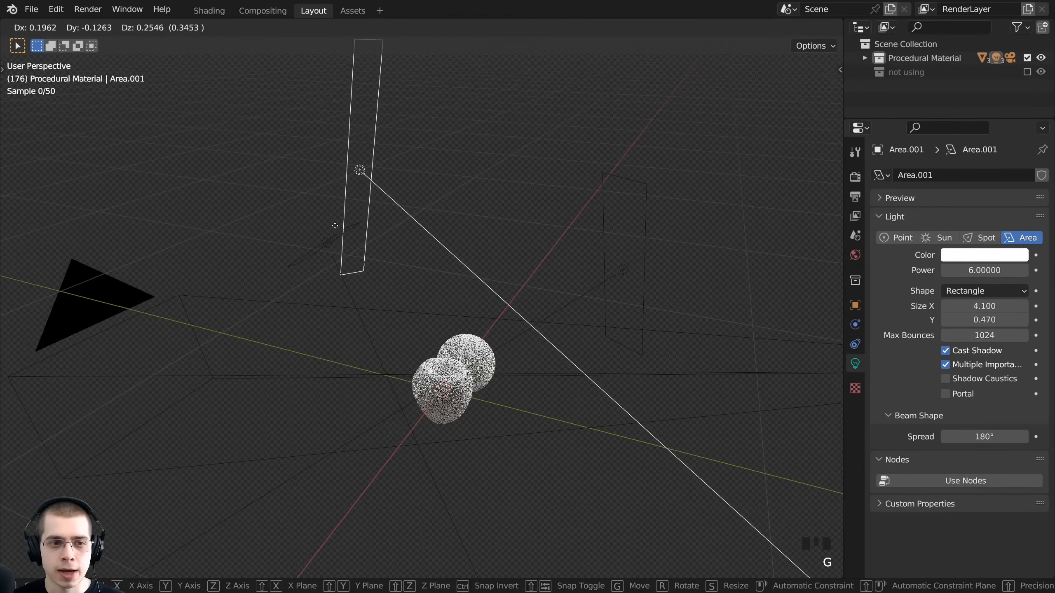
{"action": "left_click", "coordinate": [967, 270]}
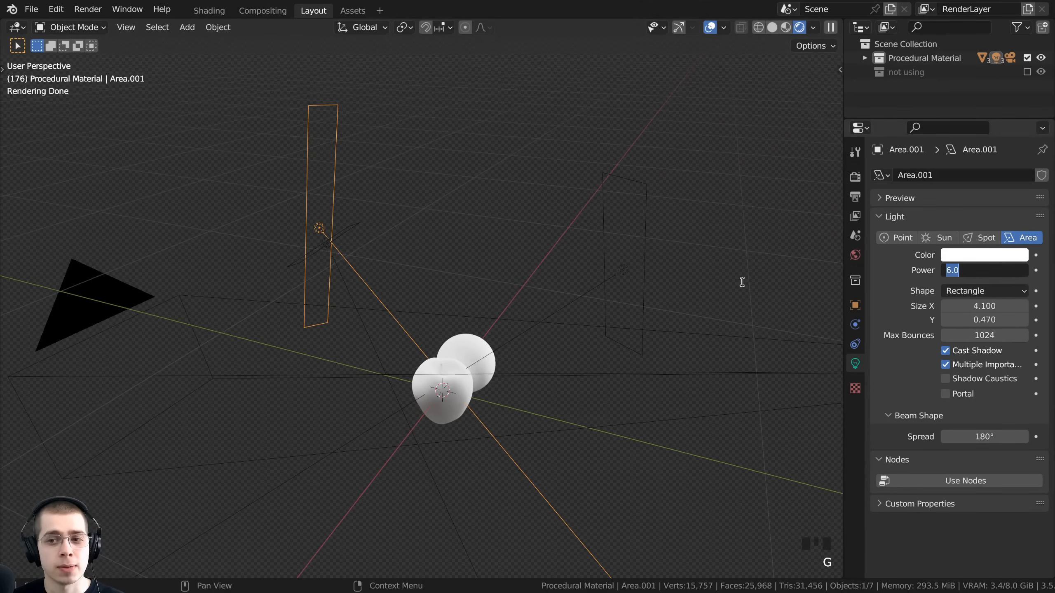
{"action": "left_click", "coordinate": [529, 311]}
{"action": "mouse_move", "coordinate": [529, 312]}
{"action": "middle_mouse_down", "text": "shift"}
{"action": "mouse_move", "coordinate": [462, 287]}
{"action": "mouse_move", "coordinate": [530, 300]}
{"action": "middle_mouse_up", "text": "shift"}
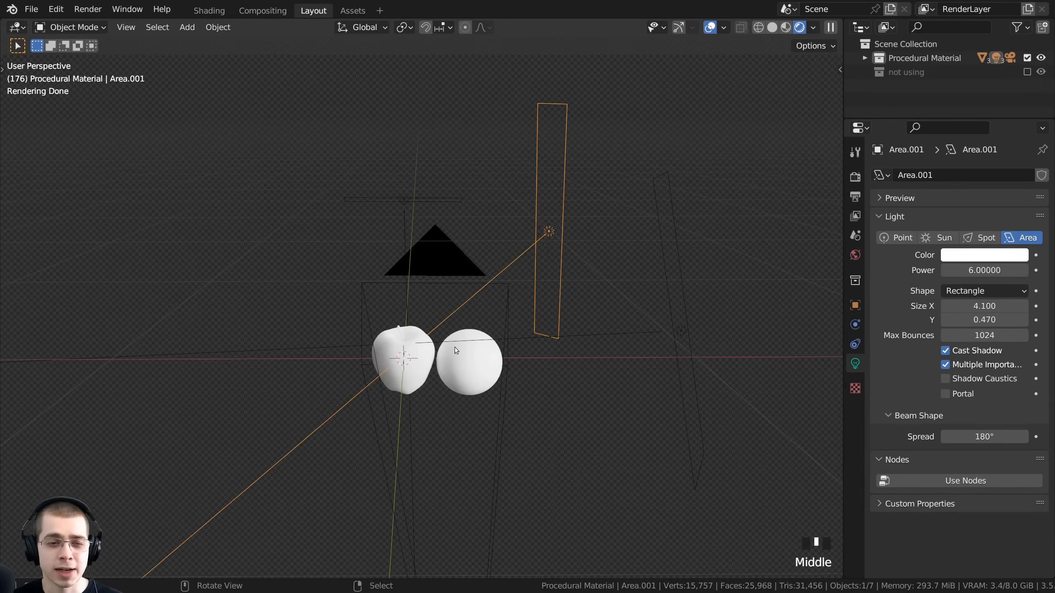
{"action": "key", "text": "KP_0"}
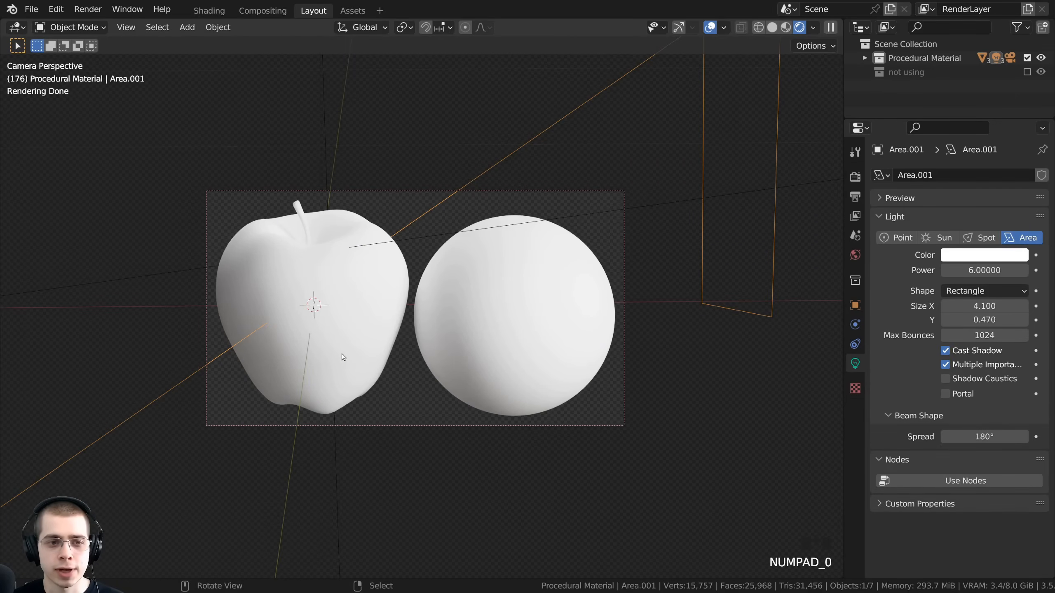
{"action": "middle_click_drag", "start_coordinate": [341, 354], "coordinate": [321, 145]}
{"action": "scroll", "coordinate": [425, 354], "scroll_direction": "down", "scroll_amount": 1}
{"action": "middle_click_drag", "start_coordinate": [425, 353], "coordinate": [432, 284], "text": "shift"}
{"action": "scroll", "coordinate": [493, 396], "scroll_direction": "up", "scroll_amount": 3}
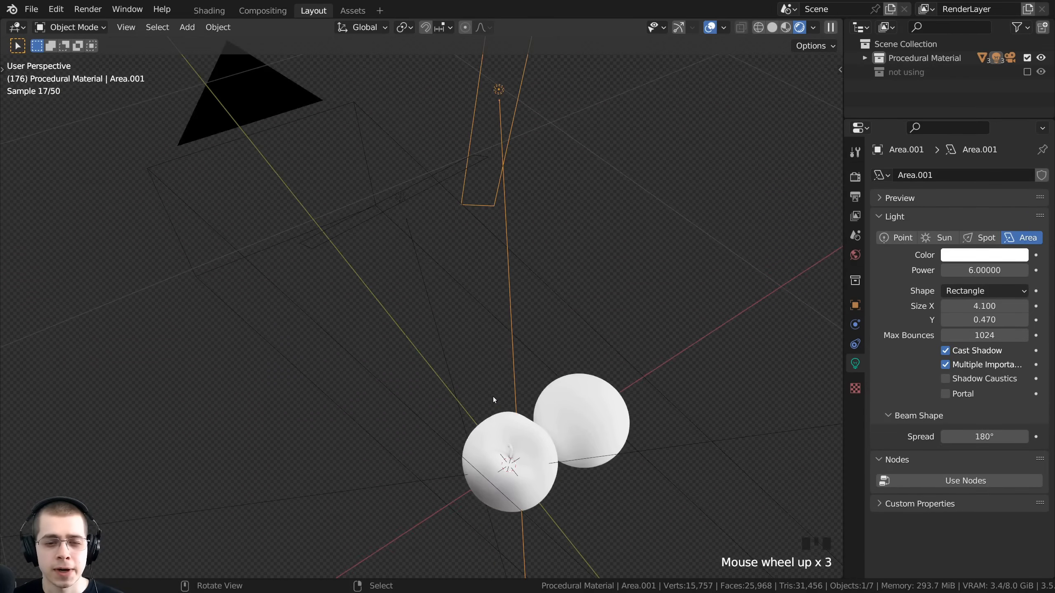
{"action": "scroll", "coordinate": [497, 419], "scroll_direction": "down", "scroll_amount": 3}
{"action": "middle_click_drag", "start_coordinate": [496, 419], "coordinate": [407, 267], "text": "shift"}
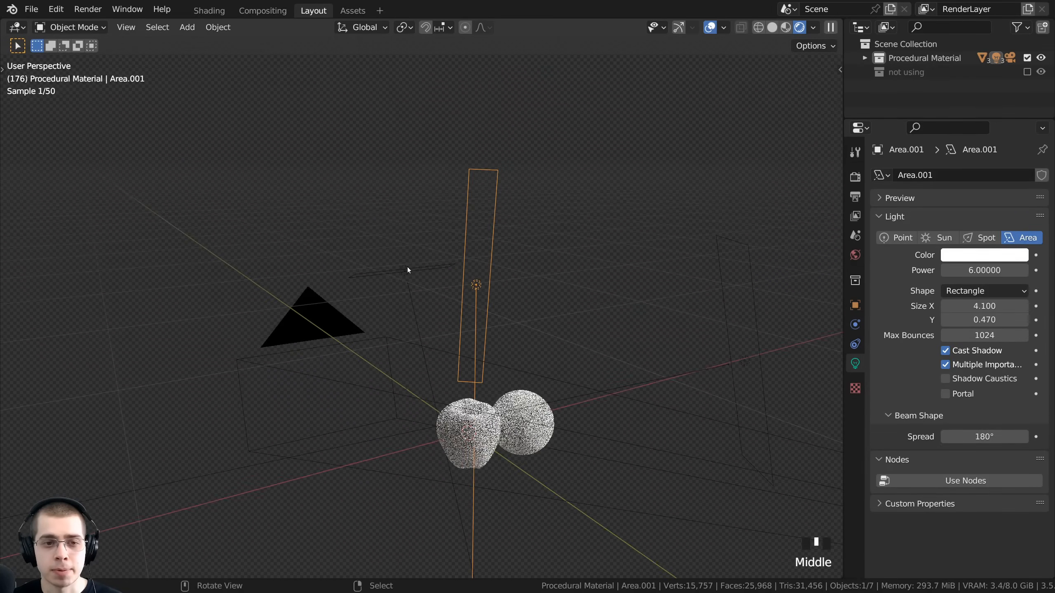
- Select the overhead area light and check its placement from the side and its effect through the camera
{"action": "right_click", "coordinate": [407, 268]}
{"action": "middle_click_drag", "start_coordinate": [482, 273], "coordinate": [481, 295]}
{"action": "key", "text": "g"}
{"action": "right_click", "coordinate": [499, 249]}
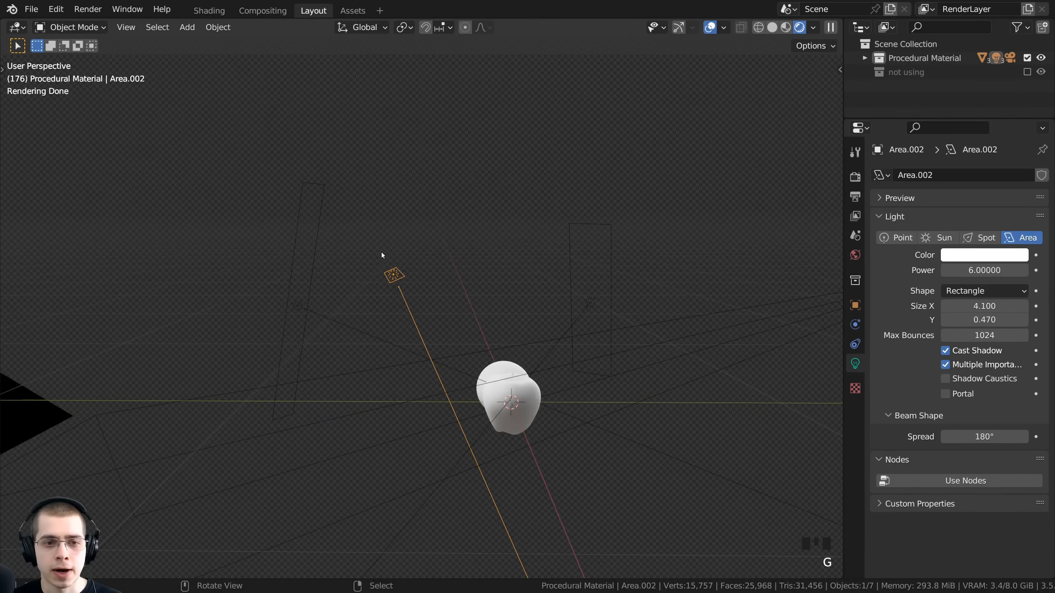
{"action": "mouse_move", "coordinate": [380, 253]}
{"action": "middle_mouse_down"}
{"action": "mouse_move", "coordinate": [449, 319]}
{"action": "mouse_move", "coordinate": [393, 255]}
{"action": "middle_mouse_up"}
{"action": "key", "text": "KP_0"}
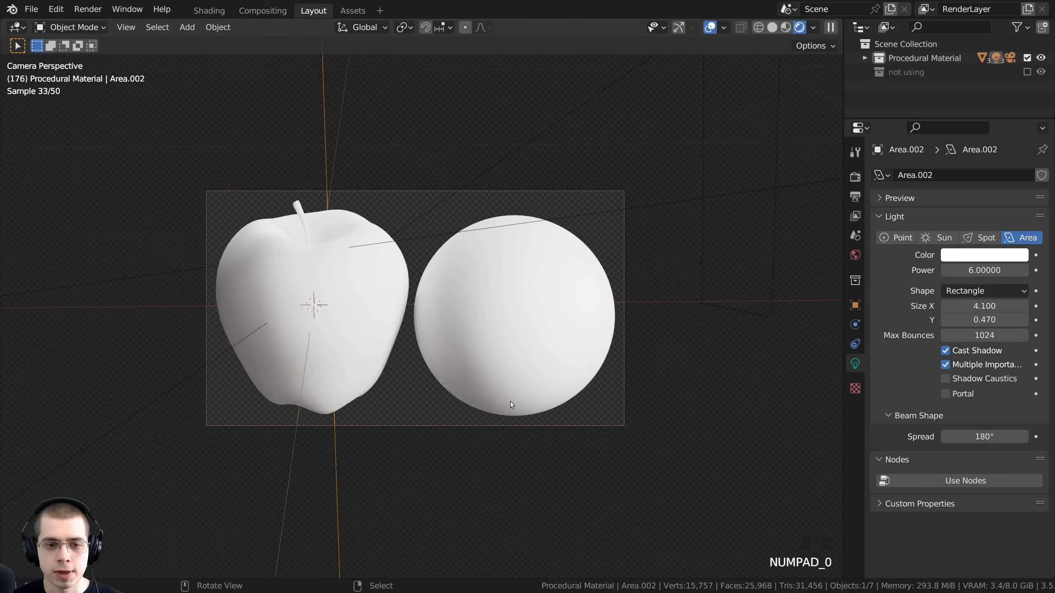
{"action": "scroll", "coordinate": [426, 259], "scroll_direction": "up", "scroll_amount": 2}
- Open the World settings, widen the properties area and inspect the name of the HDR environment image
{"action": "left_click", "coordinate": [856, 255]}
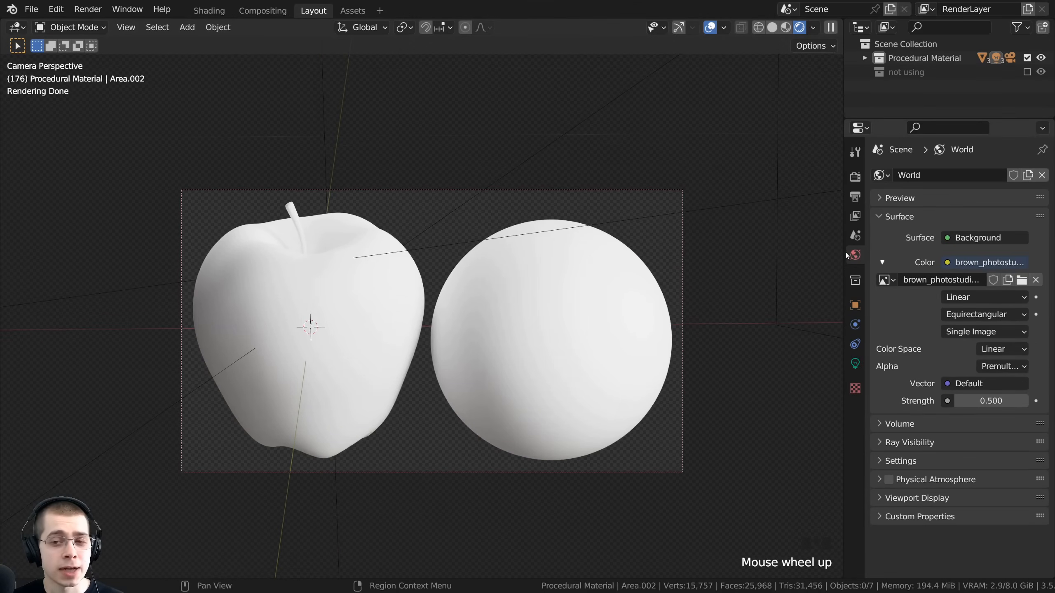
{"action": "left_click_drag", "start_coordinate": [845, 252], "coordinate": [741, 249]}
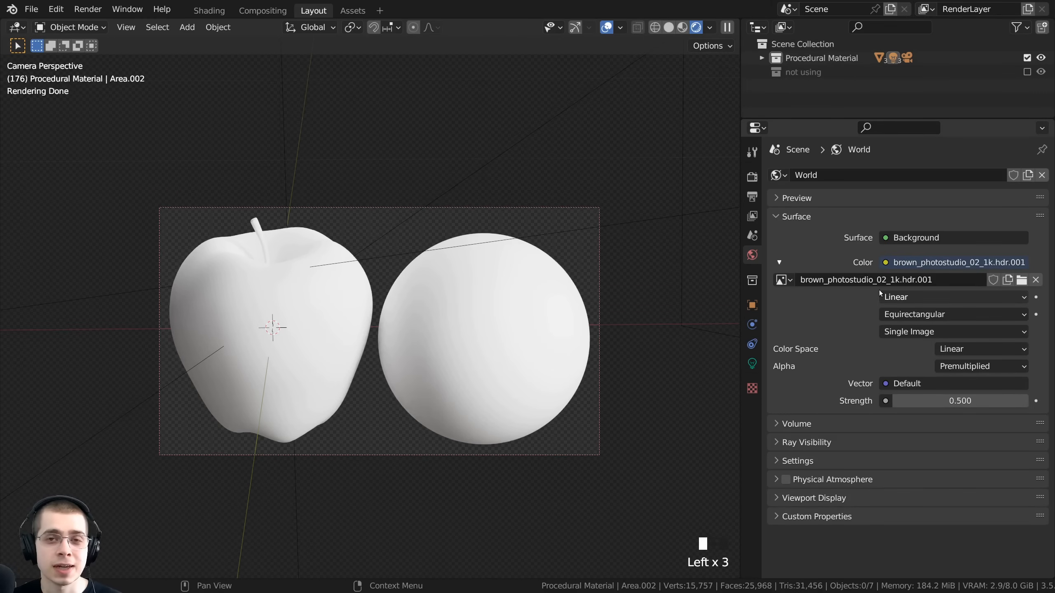
{"action": "left_click", "coordinate": [899, 280]}
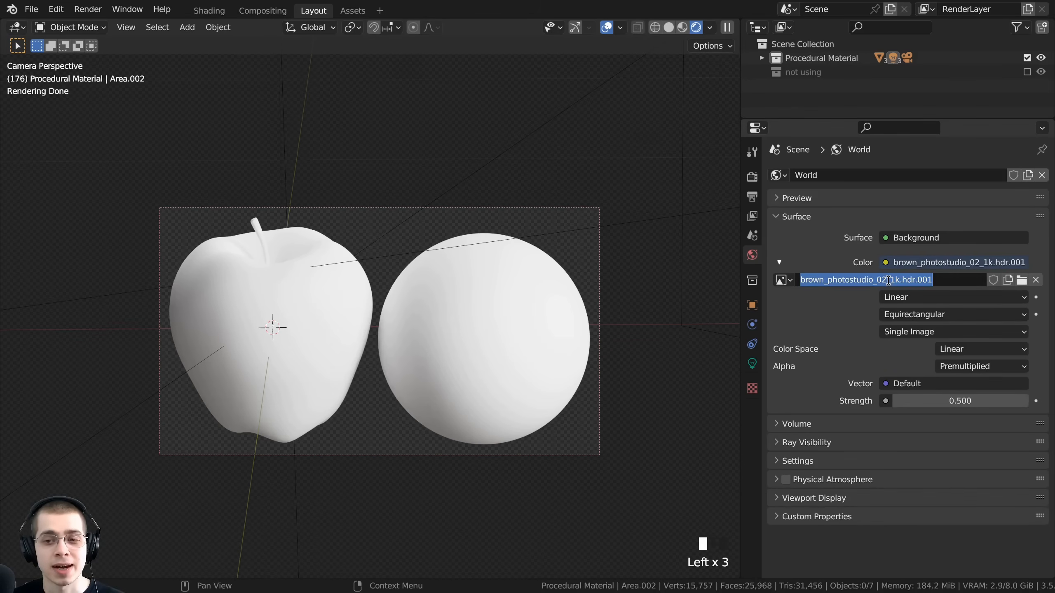
{"action": "left_click", "coordinate": [889, 280]}
{"action": "left_click", "coordinate": [948, 283]}
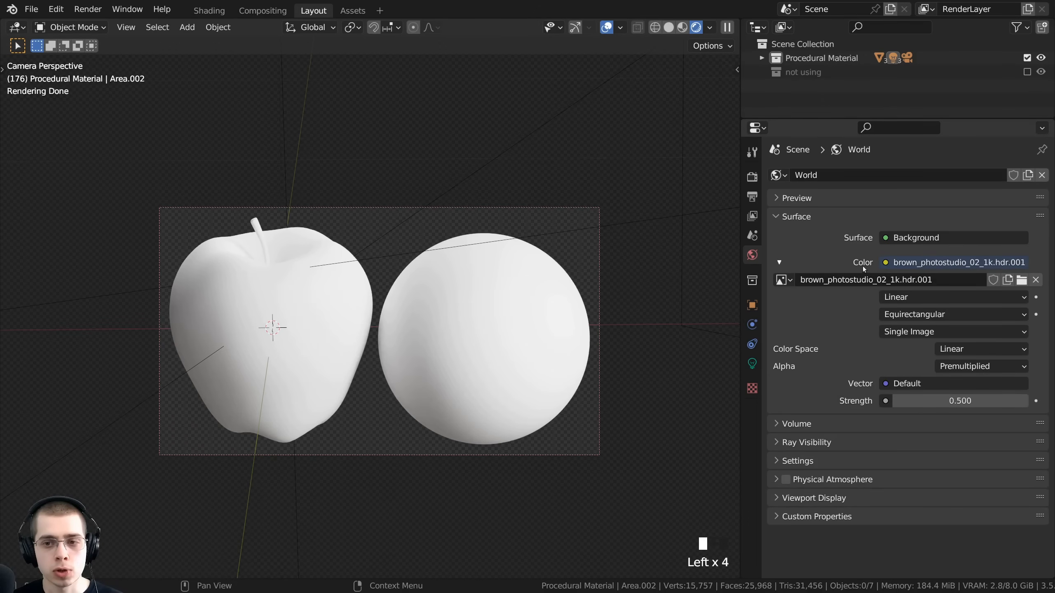
- Examine the World background's HDR image input and its strength value alongside the camera view
{"action": "left_click", "coordinate": [886, 263]}
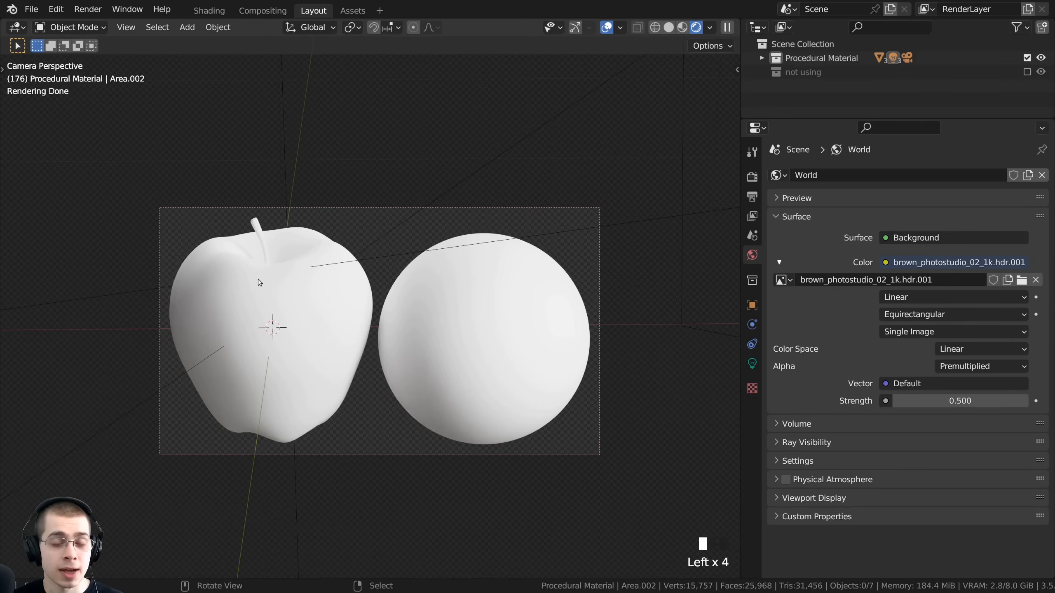
{"action": "left_click", "coordinate": [966, 402]}
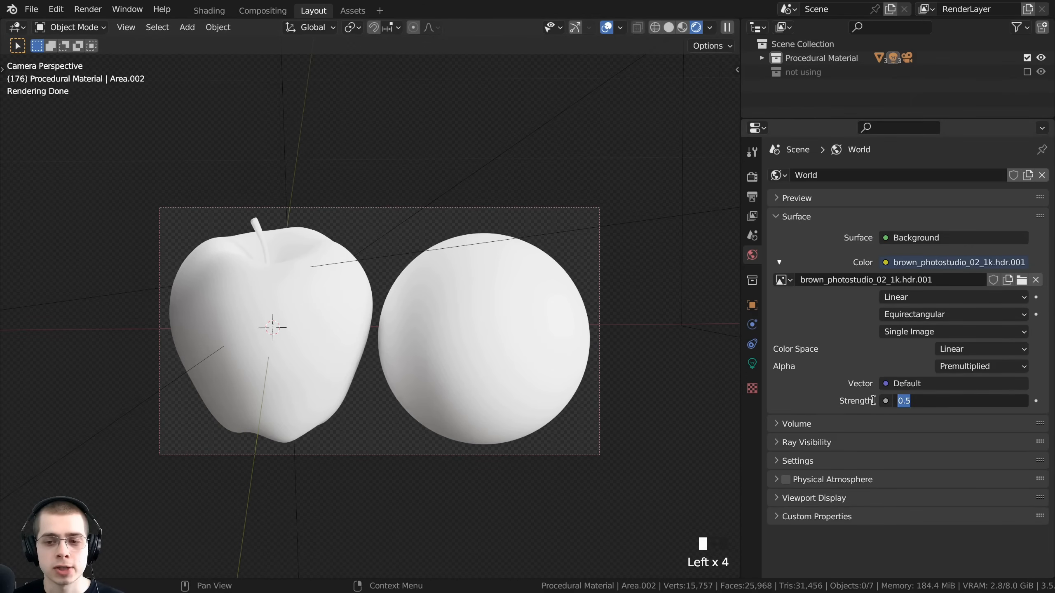
{"action": "left_click", "coordinate": [809, 362]}
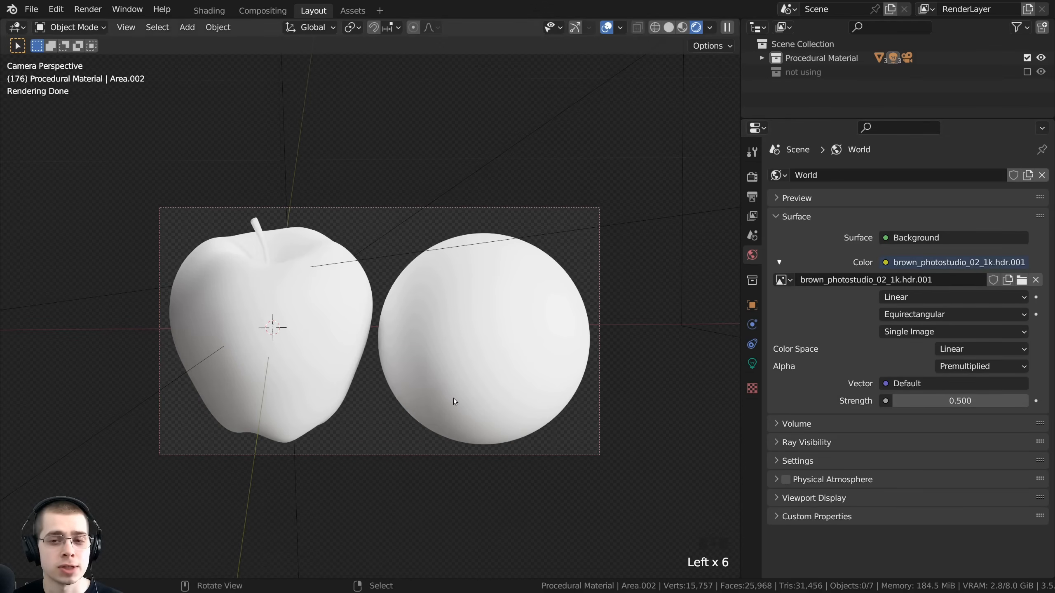
{"action": "middle_click_drag", "start_coordinate": [456, 366], "coordinate": [456, 371], "text": "shift"}
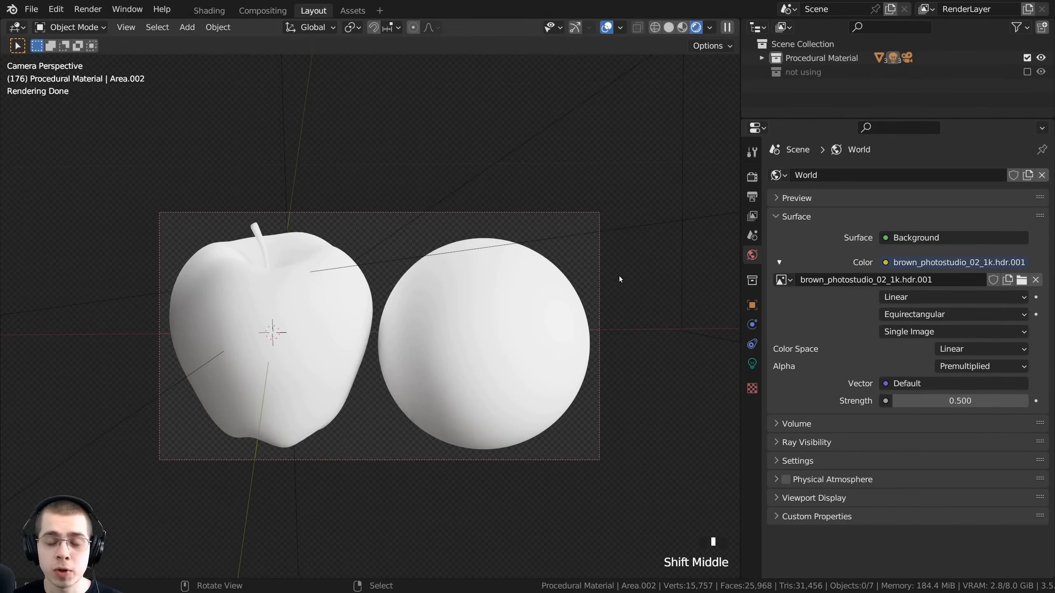
- In the render settings' Film options, turn Transparent off to view the HDR surroundings, and turn it back on for the camera view
{"action": "left_click", "coordinate": [752, 178]}
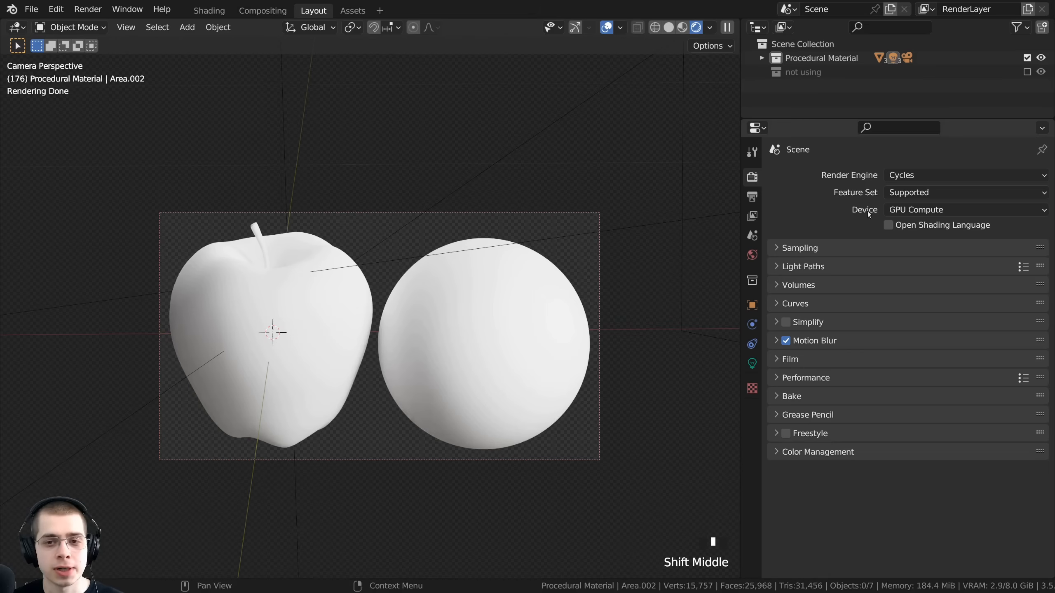
{"action": "left_click", "coordinate": [781, 359]}
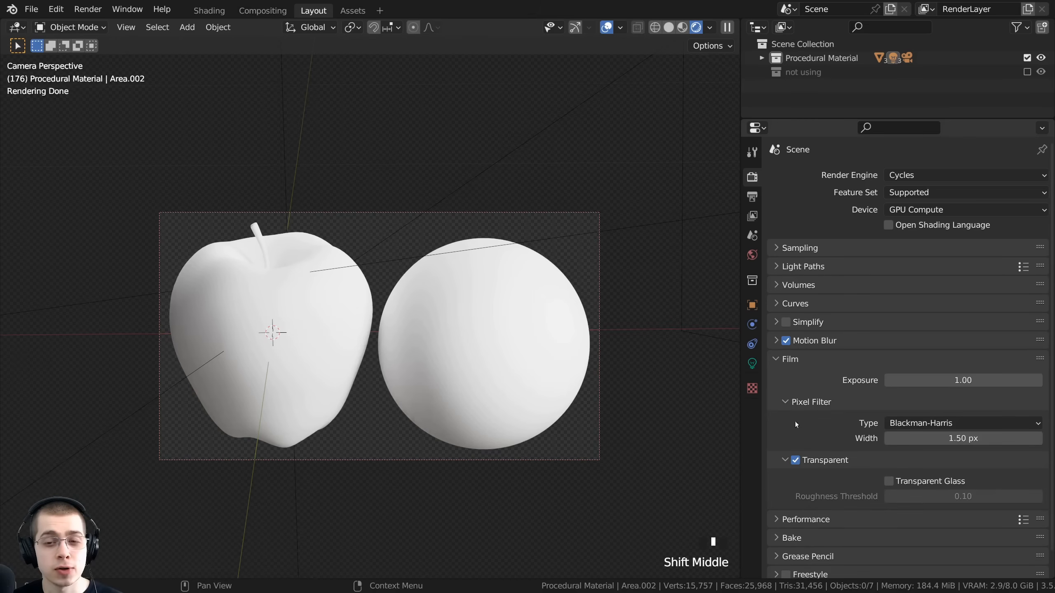
{"action": "left_click", "coordinate": [795, 460]}
{"action": "middle_click_drag", "start_coordinate": [528, 425], "coordinate": [596, 414]}
{"action": "scroll", "coordinate": [597, 413], "scroll_direction": "down", "scroll_amount": 2}
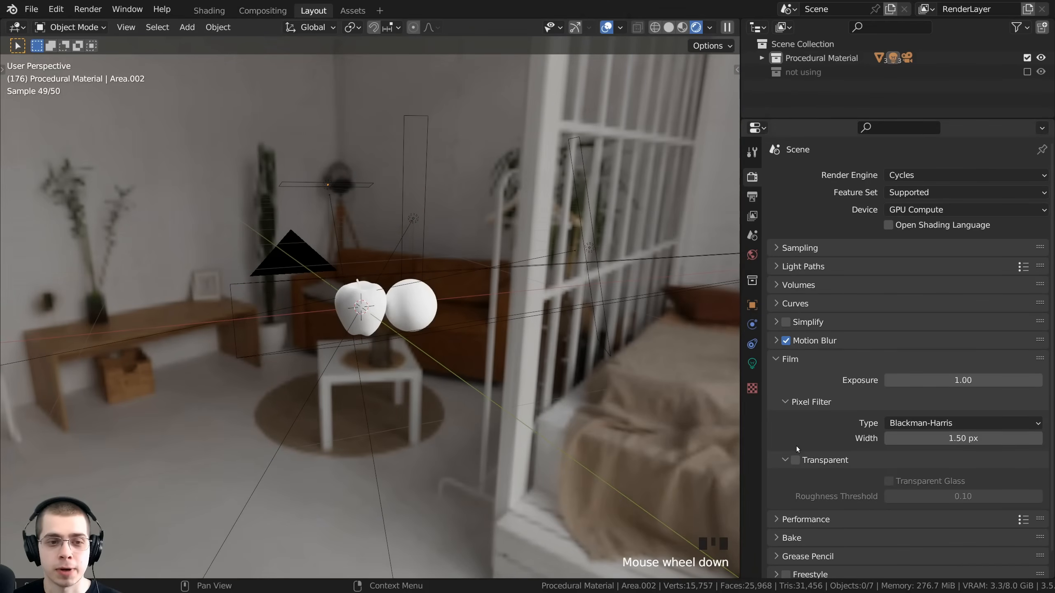
{"action": "left_click", "coordinate": [796, 460]}
{"action": "scroll", "coordinate": [831, 459], "scroll_direction": "down", "scroll_amount": 1}
{"action": "key", "text": "KP_0"}
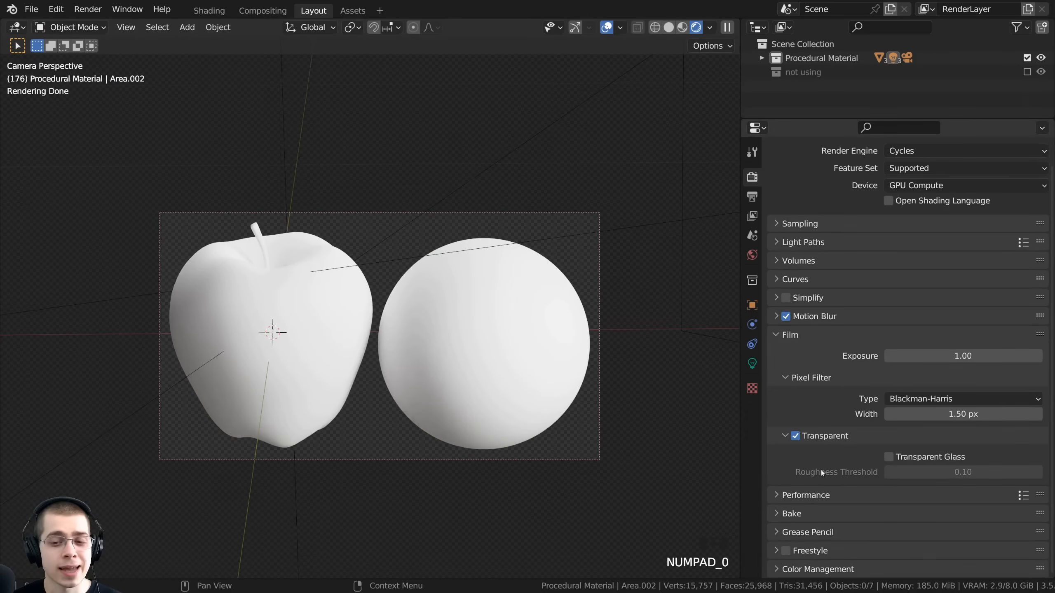
- Examine the Color Management settings, including the available View Transform and Look options
{"action": "scroll", "coordinate": [821, 470], "scroll_direction": "up", "scroll_amount": 1}
{"action": "scroll", "coordinate": [798, 549], "scroll_direction": "down", "scroll_amount": 1}
{"action": "scroll", "coordinate": [789, 565], "scroll_direction": "down", "scroll_amount": 5}
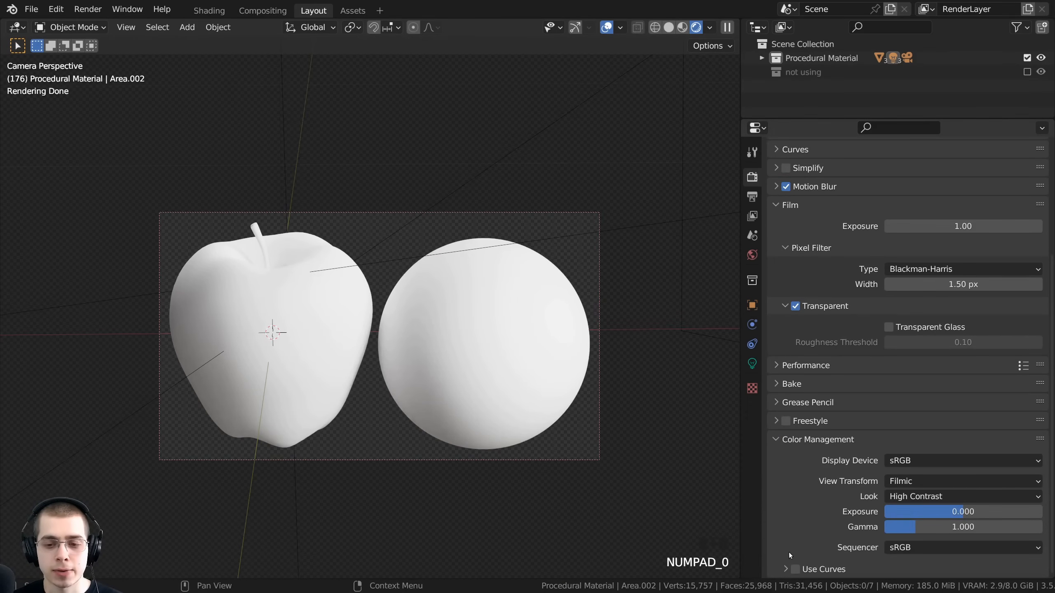
{"action": "left_click", "coordinate": [911, 482]}
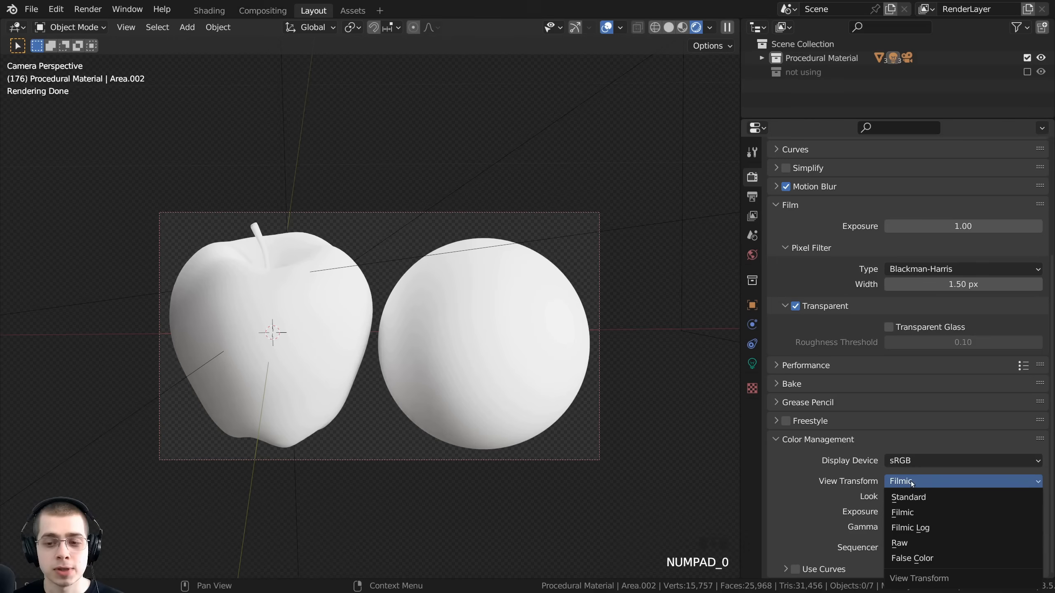
{"action": "left_click", "coordinate": [911, 482]}
{"action": "left_click", "coordinate": [907, 497]}
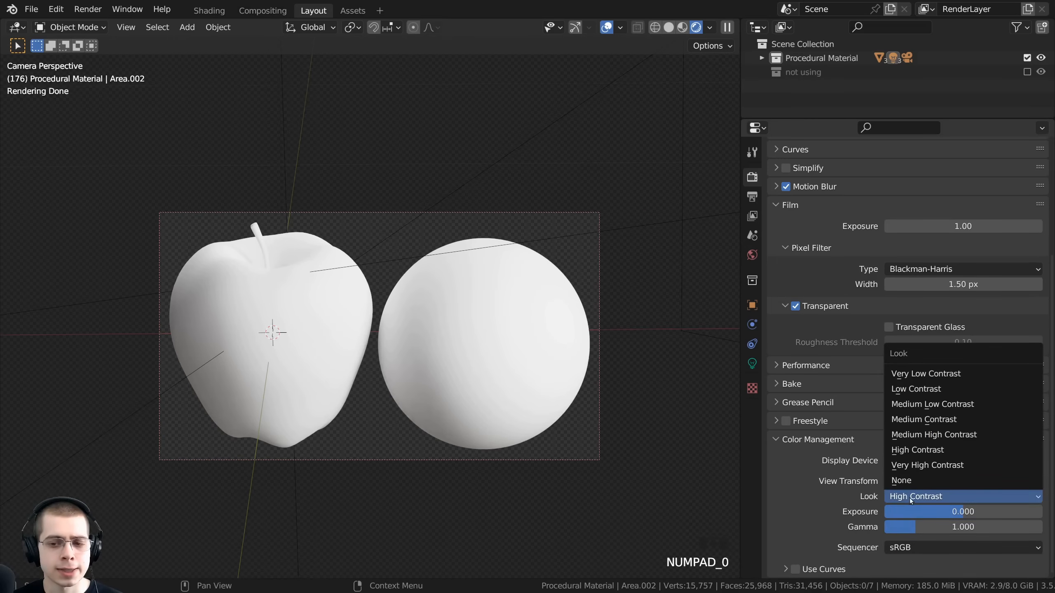
{"action": "left_click", "coordinate": [911, 498]}
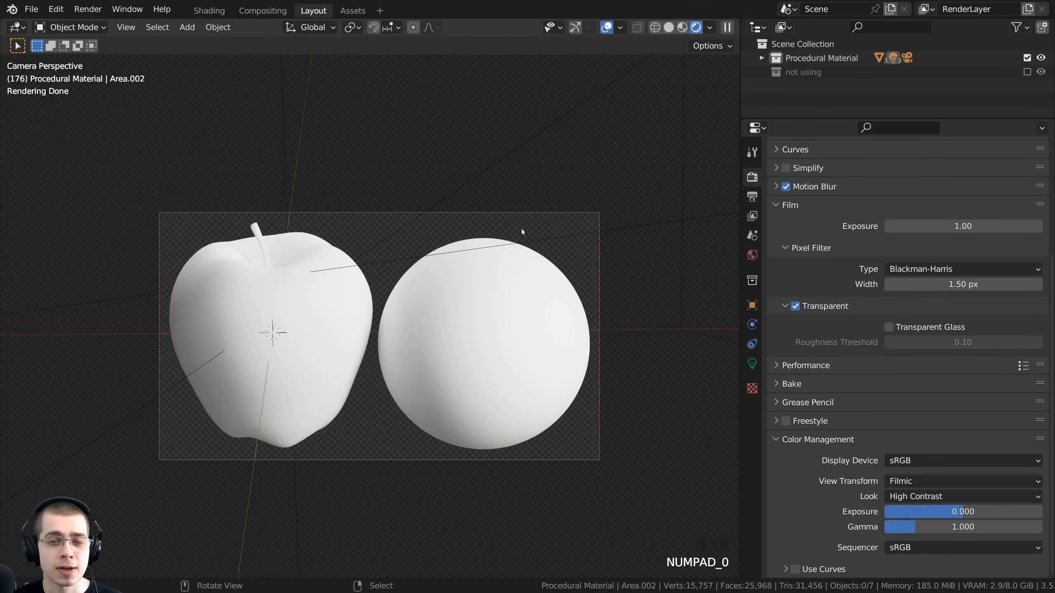
{"action": "middle_click", "coordinate": [516, 341], "text": "shift"}
{"action": "scroll", "coordinate": [881, 331], "scroll_direction": "up", "scroll_amount": 5}
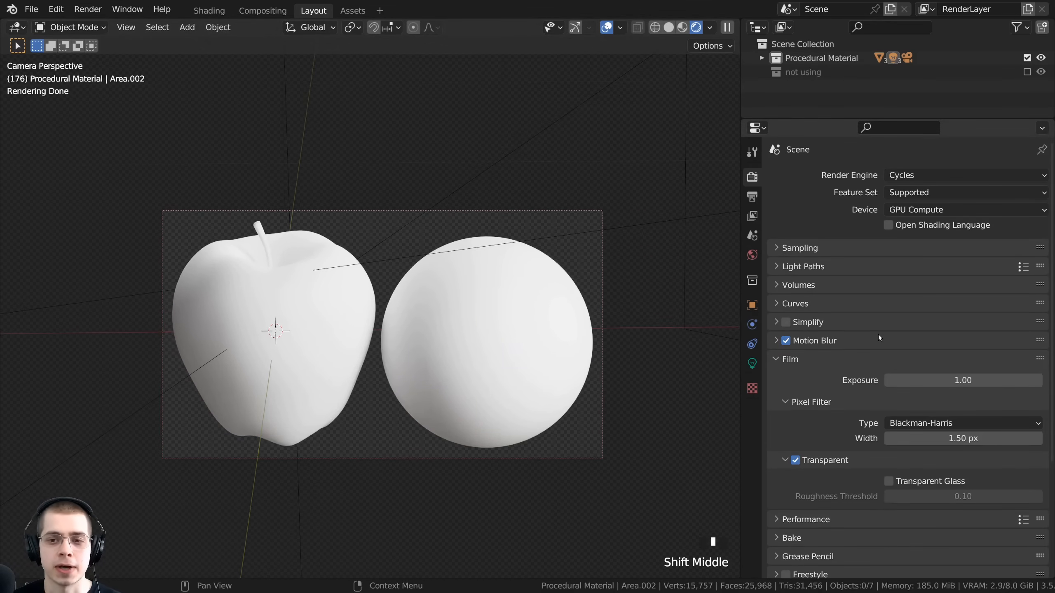
- Switch to the Shading workspace, frame the apple and sphere in the camera view and use rendered shading
{"action": "left_click", "coordinate": [223, 10]}
{"action": "left_click", "coordinate": [194, 13]}
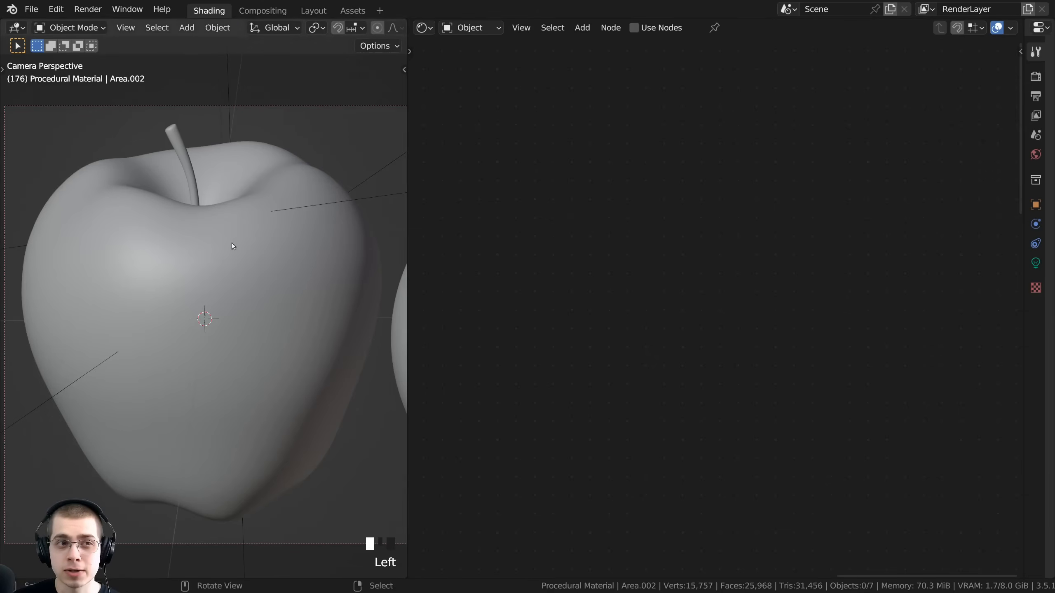
{"action": "middle_click_drag", "start_coordinate": [231, 243], "coordinate": [149, 186], "text": "shift"}
{"action": "scroll", "coordinate": [315, 190], "scroll_direction": "down", "scroll_amount": 2}
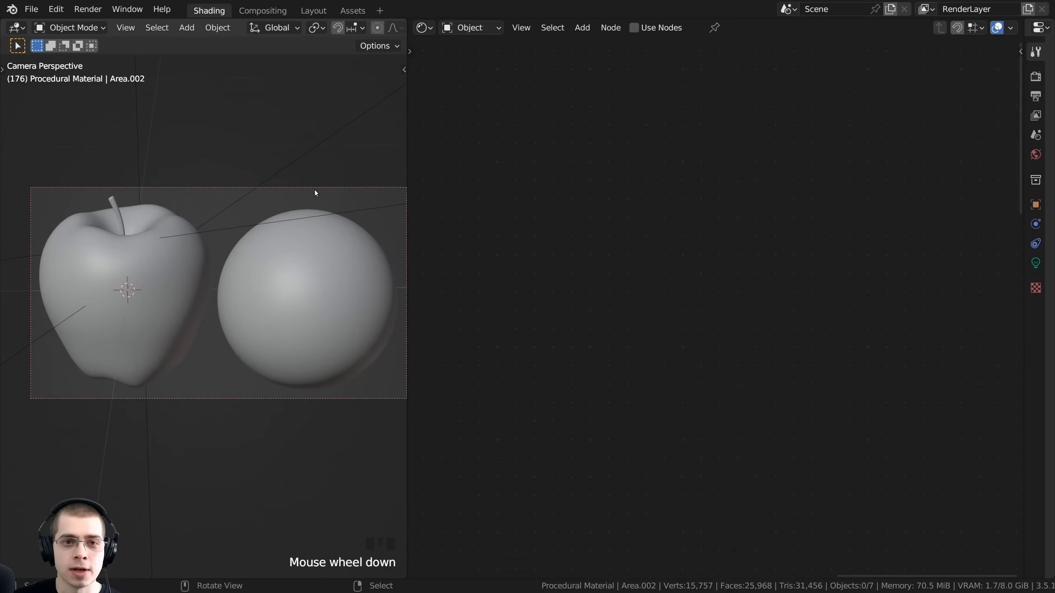
{"action": "middle_click_drag", "start_coordinate": [315, 193], "coordinate": [133, 117], "text": "shift"}
{"action": "key", "text": "z"}
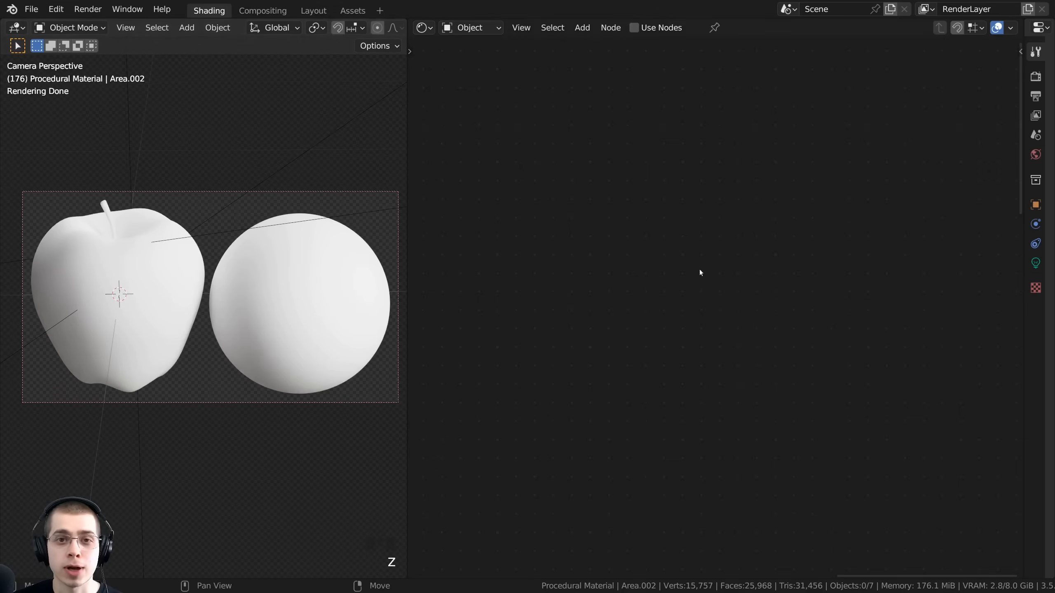
- Create a new material on the apple and name it Apple
{"action": "right_click", "coordinate": [300, 283]}
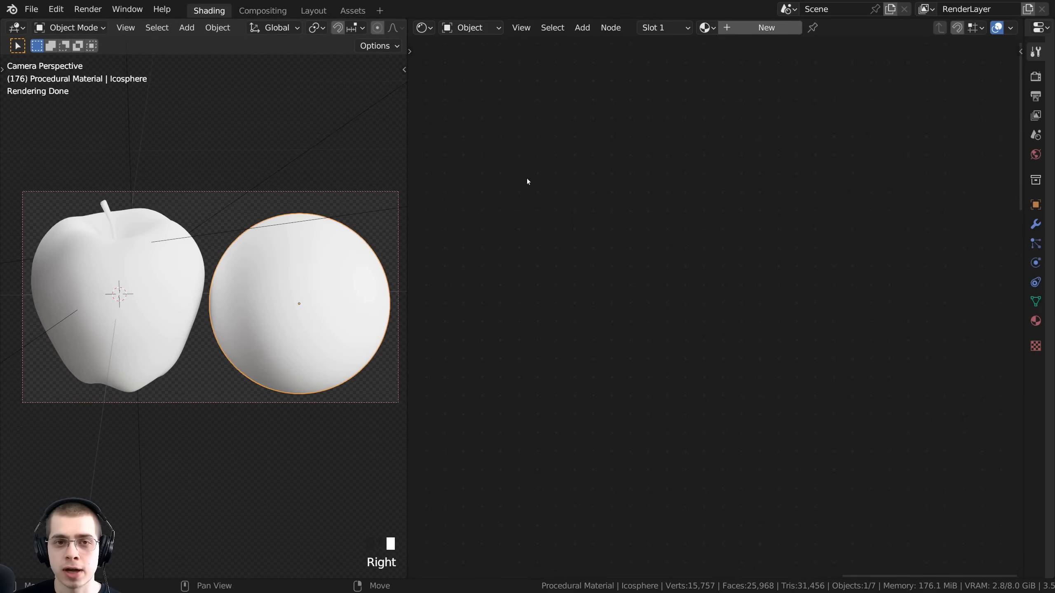
{"action": "right_click", "coordinate": [119, 277]}
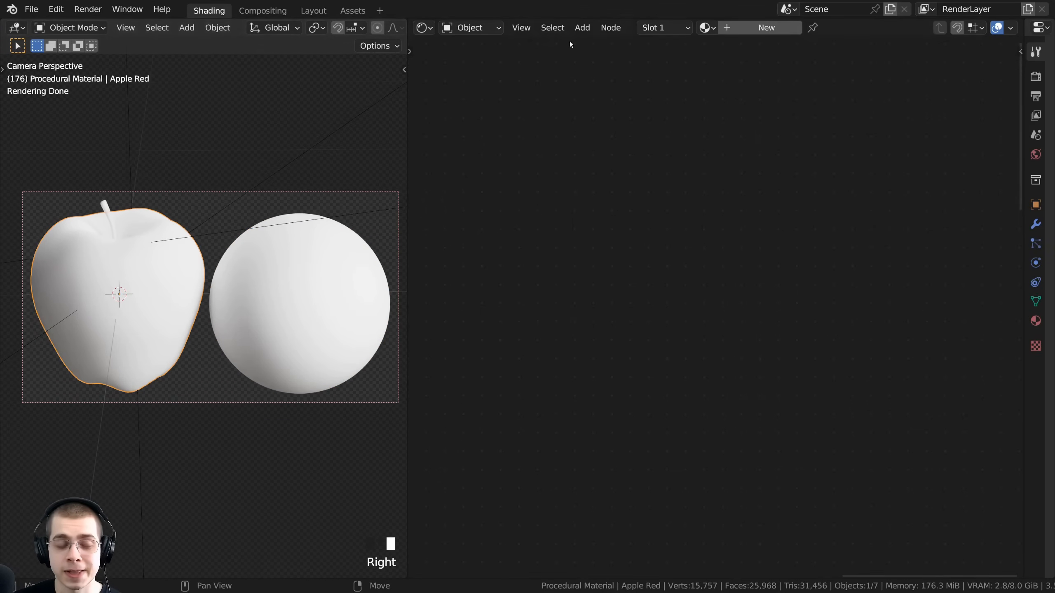
{"action": "left_click", "coordinate": [731, 33]}
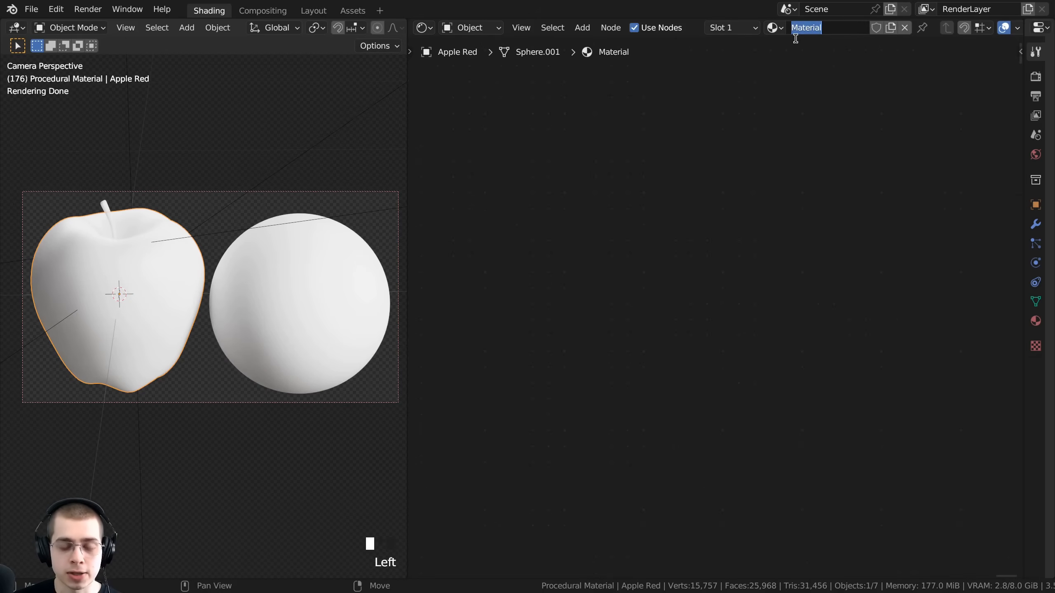
{"action": "key", "text": "Return"}
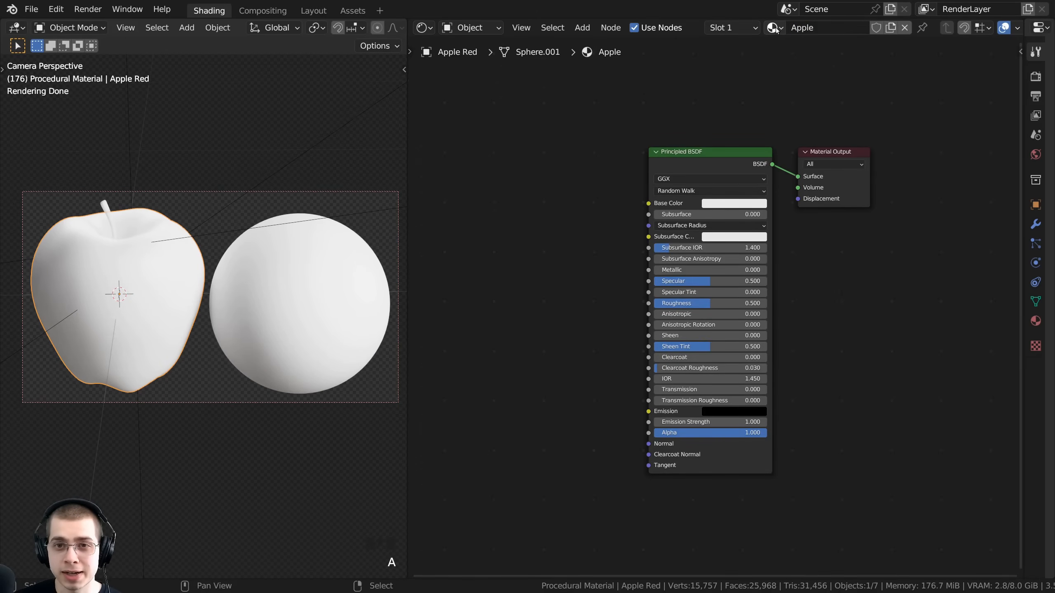
- Assign the Apple material to the test sphere as well and select the sphere
{"action": "left_click_drag", "start_coordinate": [773, 28], "coordinate": [388, 34]}
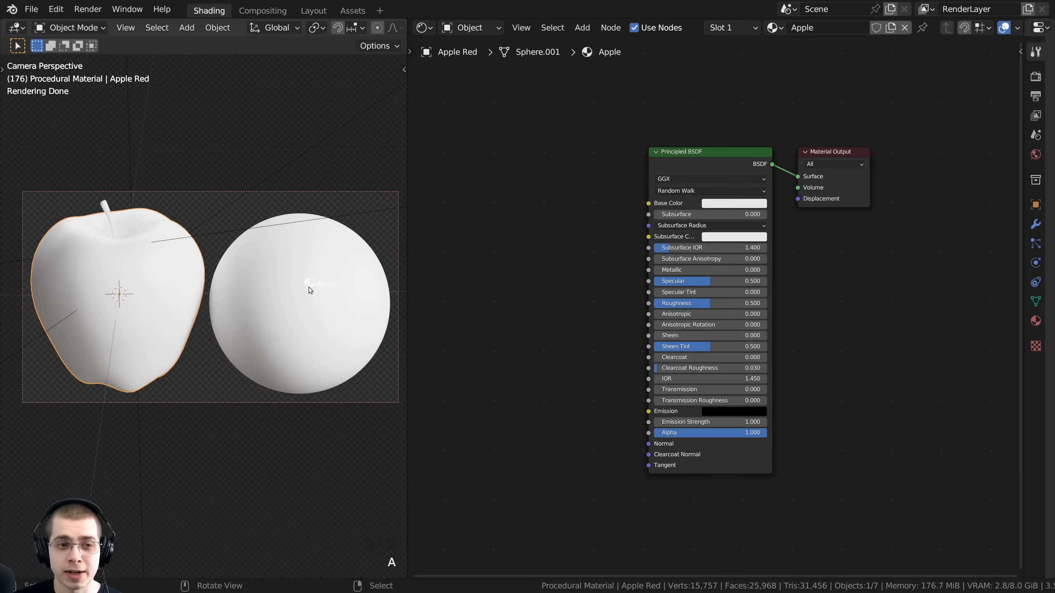
{"action": "left_click_drag", "start_coordinate": [282, 252], "coordinate": [326, 295]}
{"action": "left_click", "coordinate": [306, 291]}
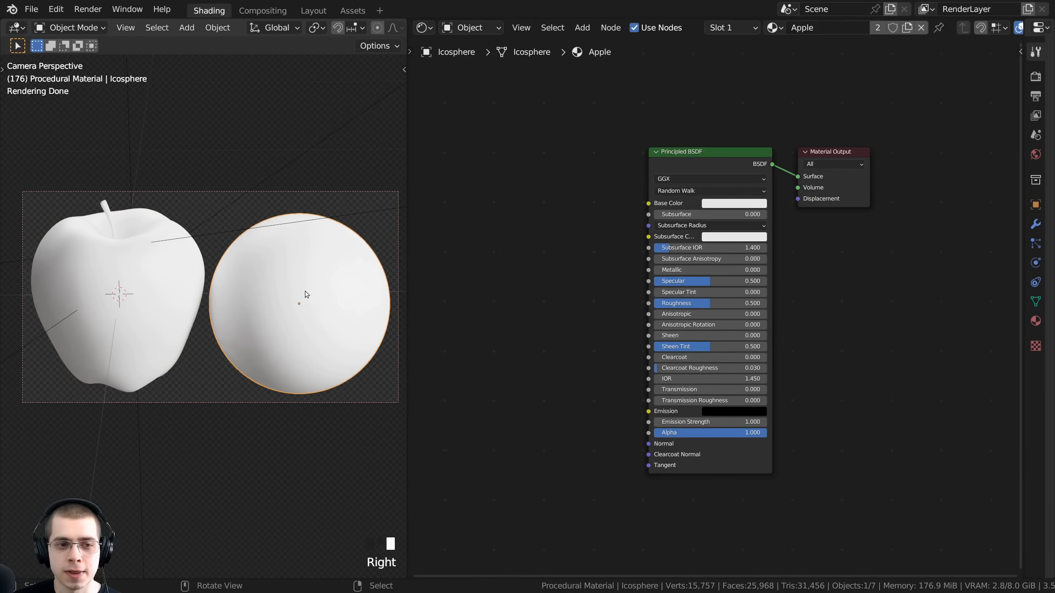
- Move the Principled BSDF node closer to the Material Output, leaving free space before it in the node editor
{"action": "middle_click_drag", "start_coordinate": [541, 256], "coordinate": [530, 287]}
{"action": "key", "text": "a"}
{"action": "scroll", "coordinate": [530, 288], "scroll_direction": "up", "scroll_amount": 2}
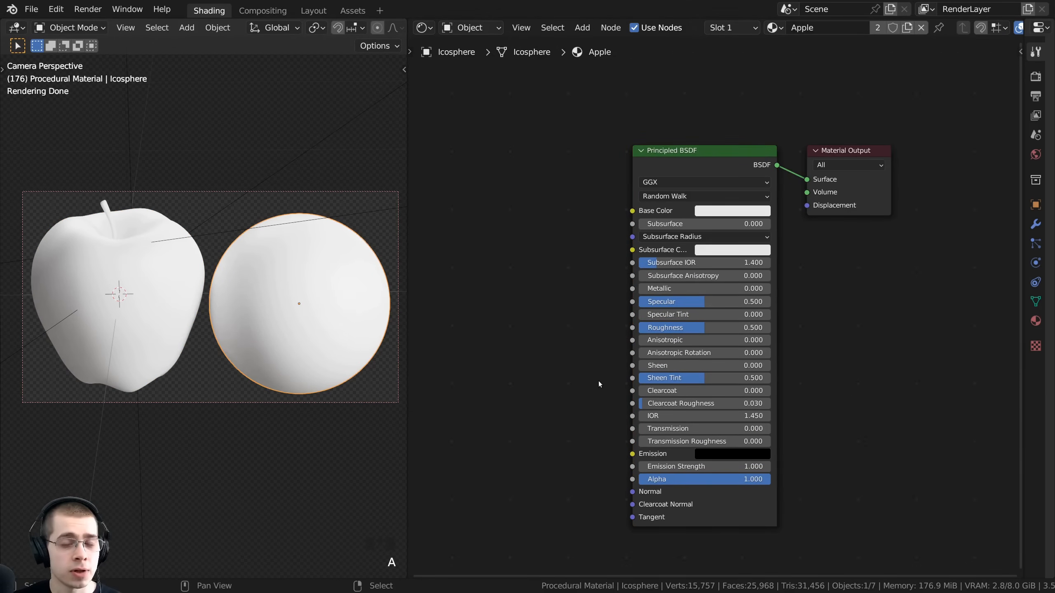
{"action": "middle_click_drag", "start_coordinate": [623, 250], "coordinate": [656, 243]}
{"action": "left_click_drag", "start_coordinate": [729, 164], "coordinate": [740, 162]}
{"action": "middle_click_drag", "start_coordinate": [601, 228], "coordinate": [625, 234]}
{"action": "key", "text": "a"}
{"action": "scroll", "coordinate": [642, 169], "scroll_direction": "down", "scroll_amount": 1}
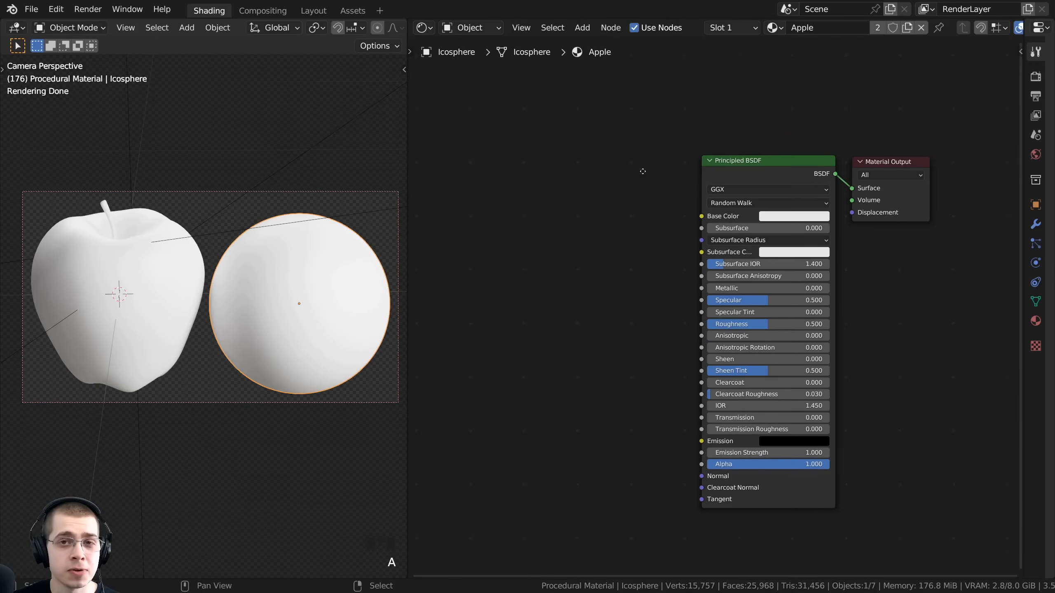
{"action": "middle_click_drag", "start_coordinate": [643, 169], "coordinate": [660, 169]}
- Open the preferences and check that the Node Wrangler add-on is enabled
{"action": "left_click", "coordinate": [56, 9]}
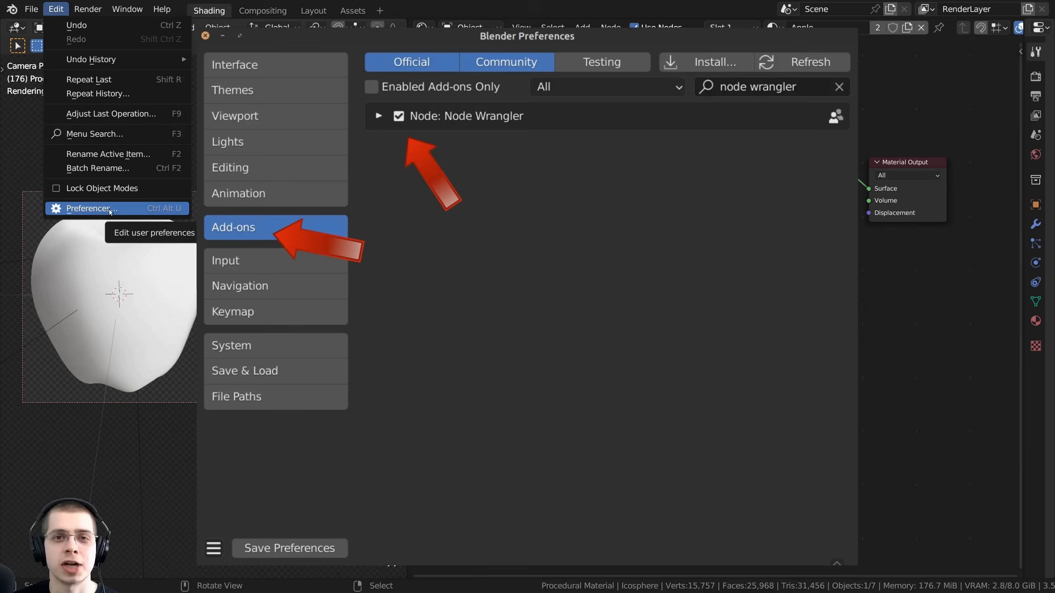
{"action": "left_click", "coordinate": [106, 209]}
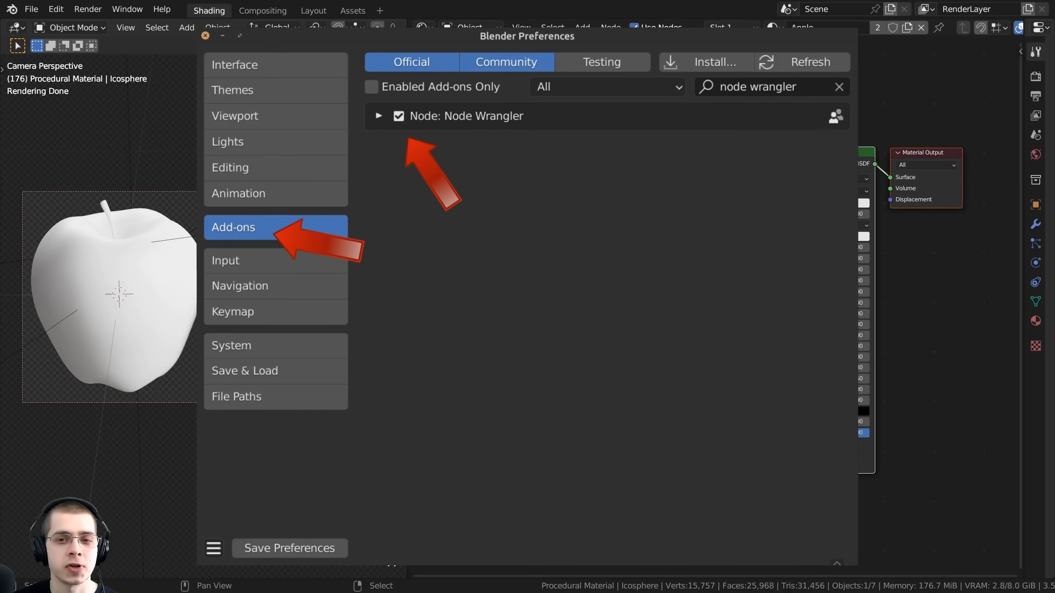
{"action": "middle_click_drag", "start_coordinate": [664, 316], "coordinate": [680, 323]}
{"action": "left_click", "coordinate": [681, 322]}
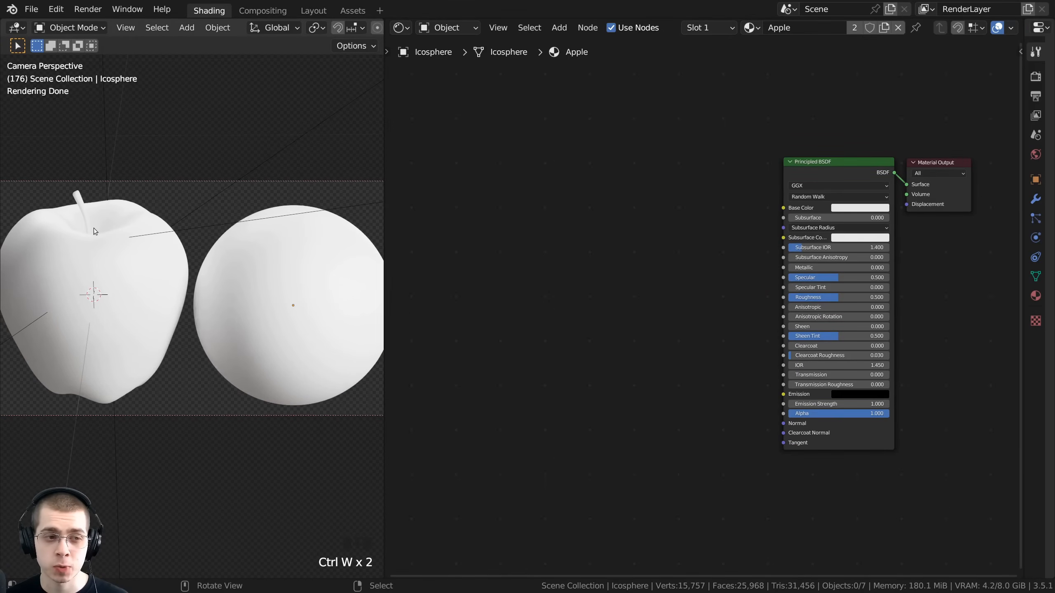
- Add a Gradient Texture node to the Apple material, in the empty space before the Principled BSDF
{"action": "scroll", "coordinate": [674, 201], "scroll_direction": "up", "scroll_amount": 3}
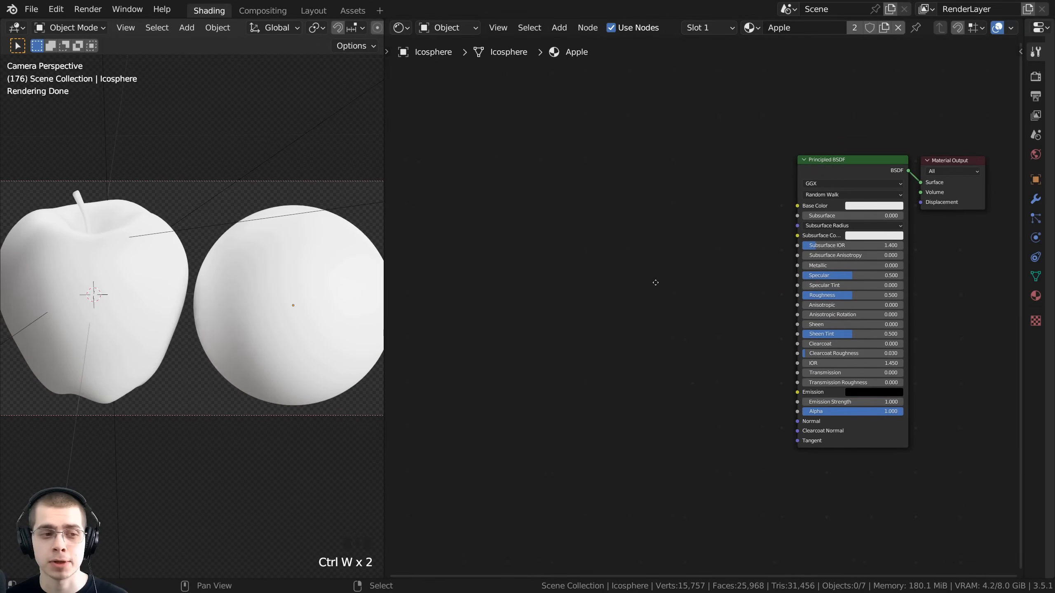
{"action": "key", "text": "shift+a"}
{"action": "type", "text": "gra"}
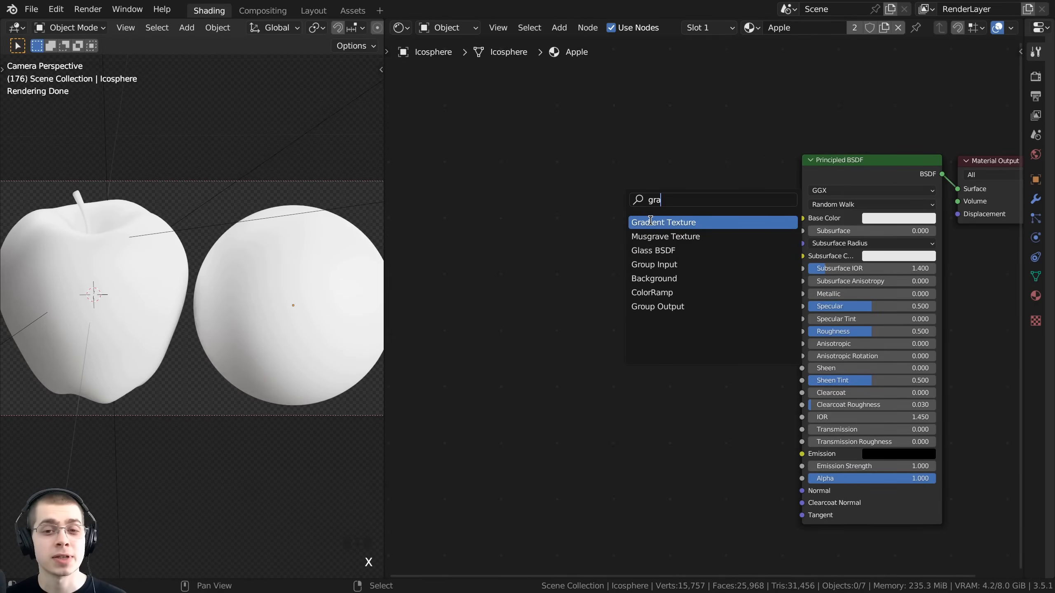
{"action": "left_click", "coordinate": [651, 222]}
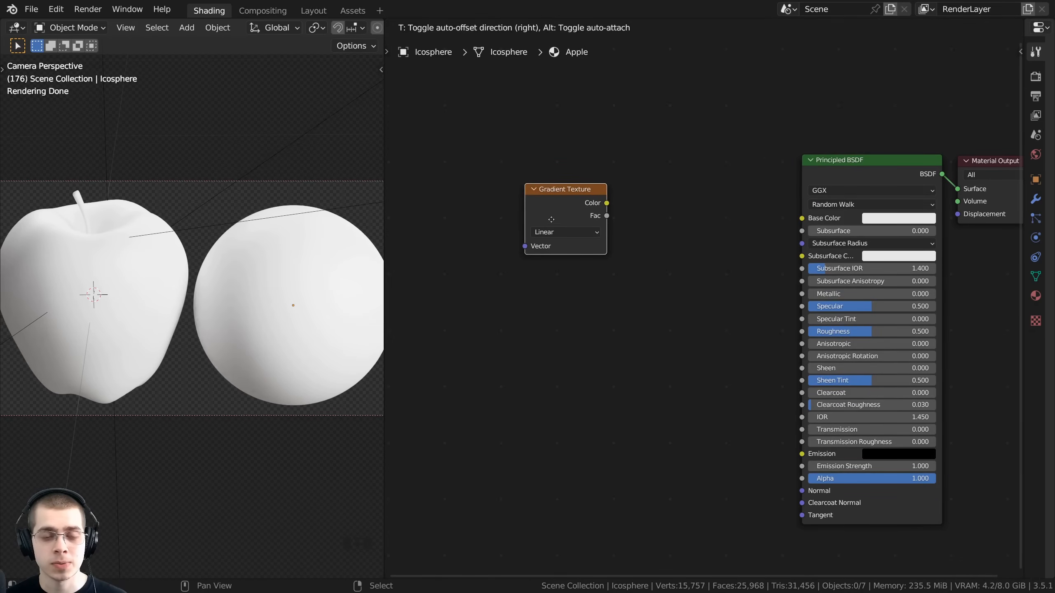
{"action": "left_click", "coordinate": [551, 220]}
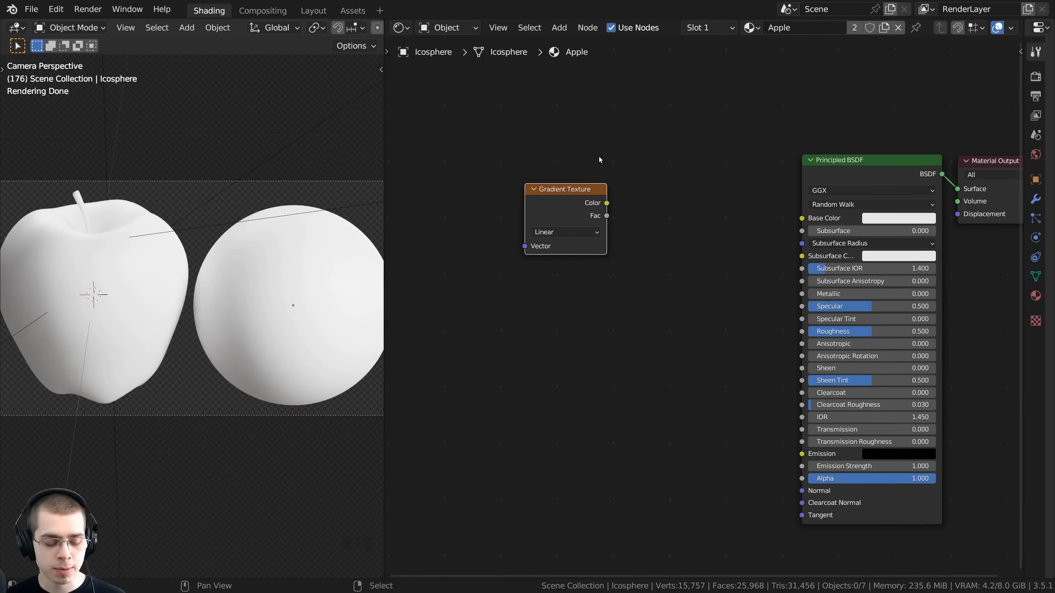
- Preview the Gradient Texture's color through the Material Output and move the Principled BSDF down below the connection
{"action": "left_click", "coordinate": [570, 192], "text": "ctrl+shift"}
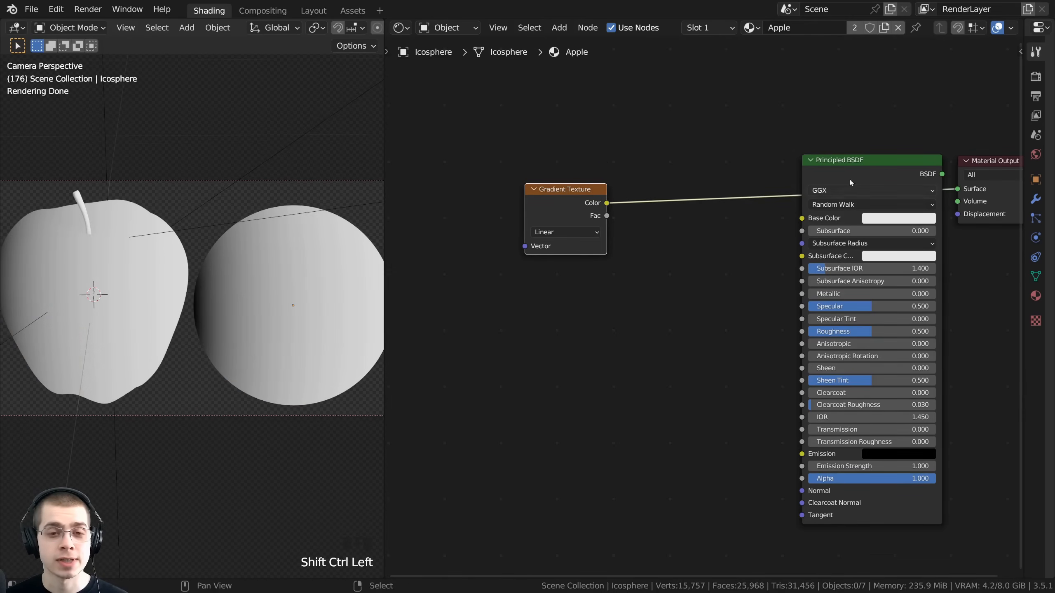
{"action": "left_click_drag", "start_coordinate": [871, 178], "coordinate": [842, 259]}
{"action": "left_click", "coordinate": [842, 259], "text": "ctrl+shift"}
{"action": "left_click", "coordinate": [592, 208], "text": "ctrl+shift"}
{"action": "left_click_drag", "start_coordinate": [586, 207], "coordinate": [605, 201]}
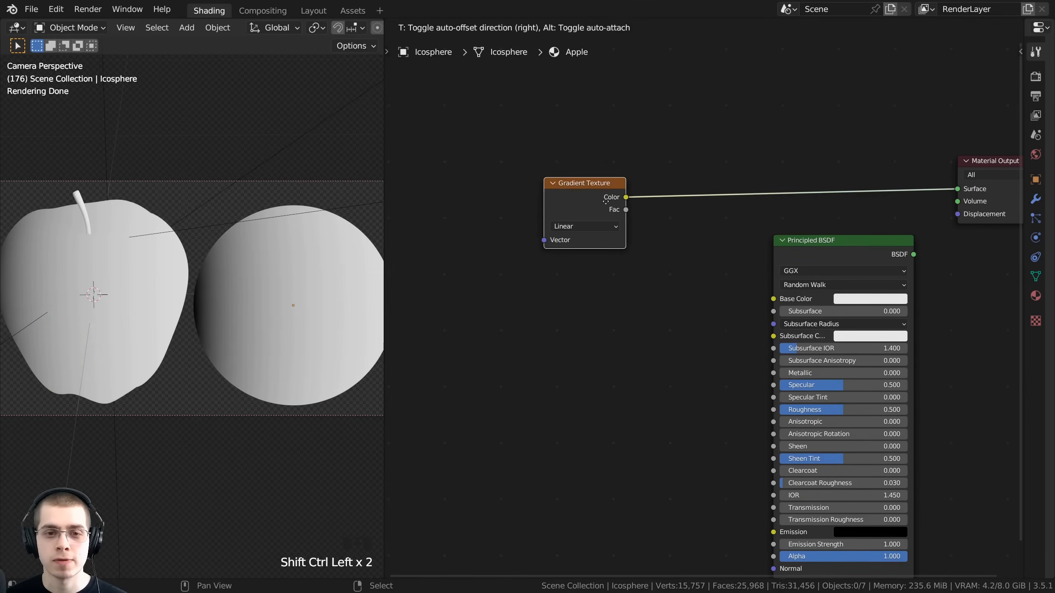
{"action": "middle_click_drag", "start_coordinate": [596, 207], "coordinate": [599, 207]}
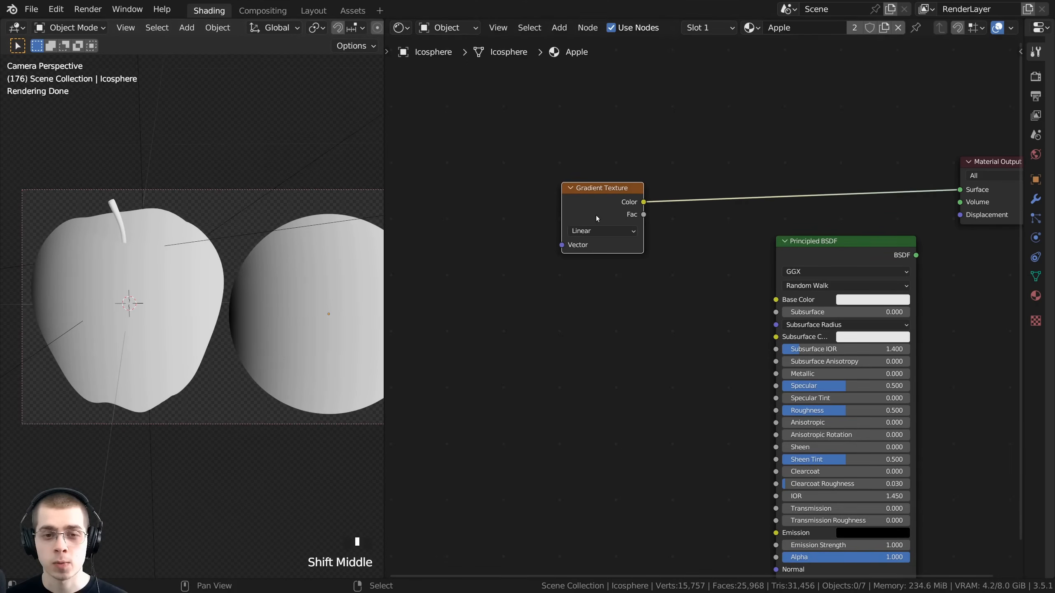
{"action": "middle_click_drag", "start_coordinate": [596, 215], "coordinate": [619, 219]}
{"action": "scroll", "coordinate": [643, 254], "scroll_direction": "up", "scroll_amount": 1}
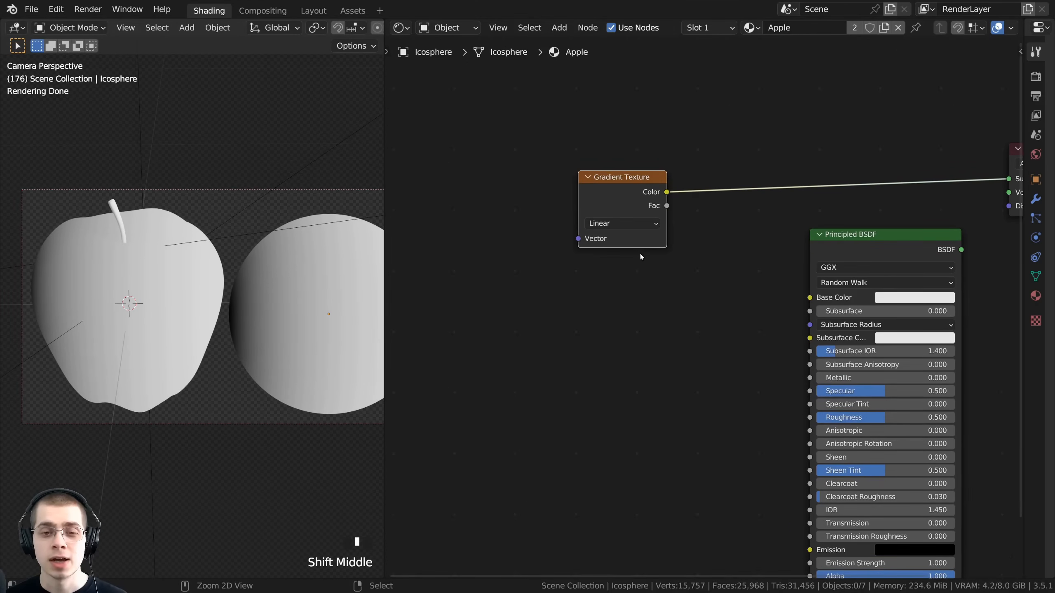
- Add Texture Coordinate and Mapping nodes to the Gradient Texture and feed the Object coordinates into the Mapping vector
{"action": "key", "text": "ctrl+t"}
{"action": "left_click_drag", "start_coordinate": [486, 207], "coordinate": [487, 208]}
{"action": "middle_click_drag", "start_coordinate": [486, 208], "coordinate": [518, 193]}
{"action": "left_click_drag", "start_coordinate": [518, 193], "coordinate": [517, 196]}
{"action": "left_click_drag", "start_coordinate": [591, 195], "coordinate": [582, 187]}
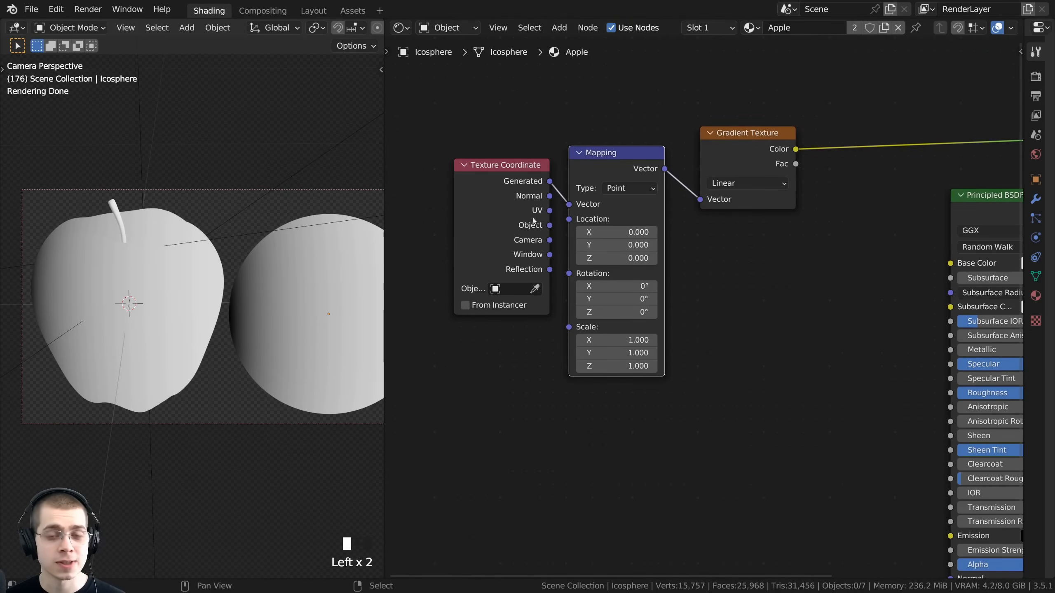
{"action": "left_click_drag", "start_coordinate": [536, 227], "coordinate": [570, 203]}
- Move the Texture Coordinate and Mapping nodes together, leaving free space between them and the Gradient Texture
{"action": "left_click_drag", "start_coordinate": [508, 167], "coordinate": [507, 157]}
{"action": "left_click_drag", "start_coordinate": [470, 77], "coordinate": [613, 173]}
{"action": "left_click_drag", "start_coordinate": [531, 176], "coordinate": [532, 175]}
{"action": "left_click_drag", "start_coordinate": [553, 104], "coordinate": [545, 199]}
{"action": "middle_click_drag", "start_coordinate": [550, 197], "coordinate": [641, 145]}
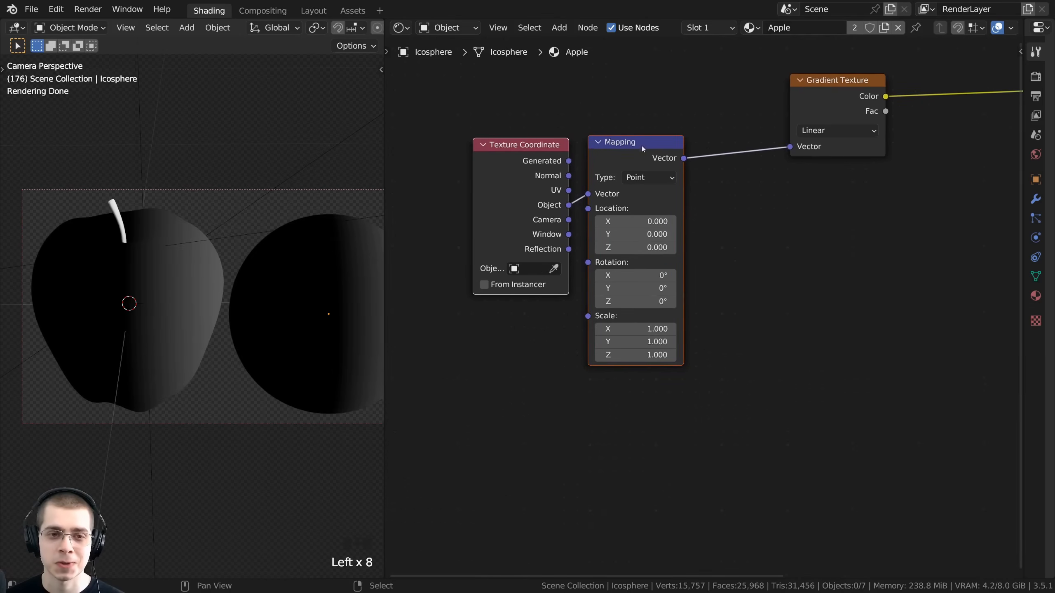
{"action": "scroll", "coordinate": [627, 183], "scroll_direction": "up", "scroll_amount": 1}
{"action": "key", "text": "a"}
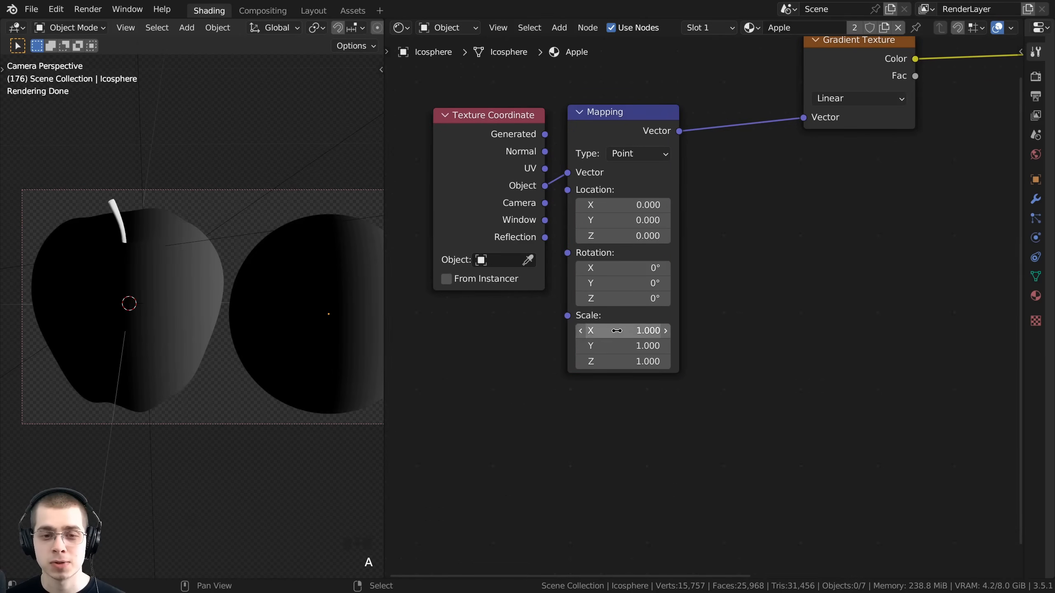
{"action": "left_click_drag", "start_coordinate": [492, 83], "coordinate": [592, 144]}
{"action": "left_click_drag", "start_coordinate": [598, 144], "coordinate": [572, 179]}
{"action": "scroll", "coordinate": [673, 233], "scroll_direction": "down", "scroll_amount": 1}
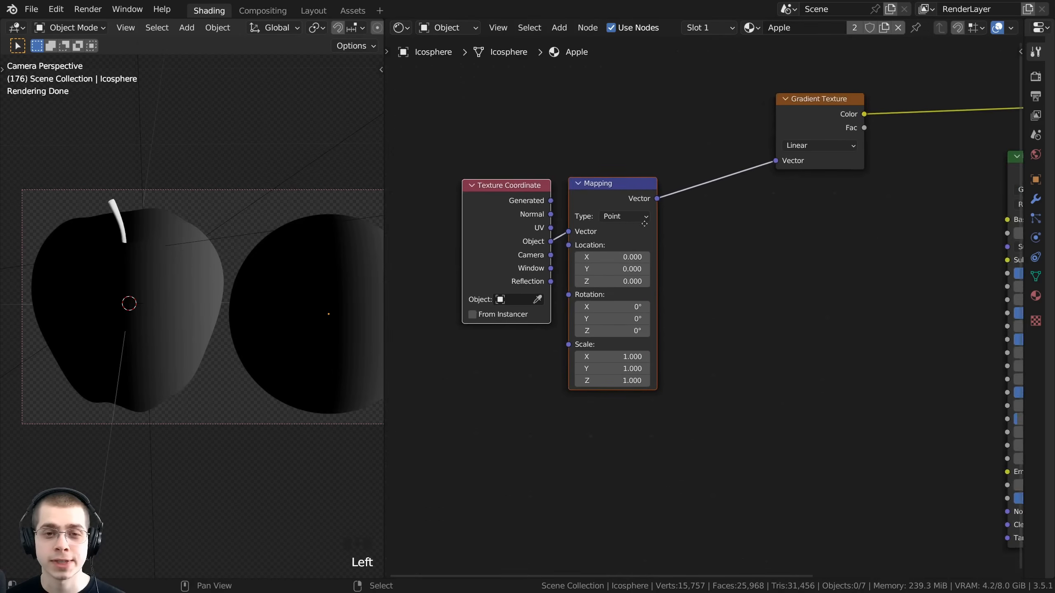
{"action": "middle_click_drag", "start_coordinate": [691, 207], "coordinate": [601, 244]}
- Set the Gradient Texture's type to Radial and move the node closer to the Mapping node
{"action": "key", "text": "a"}
{"action": "scroll", "coordinate": [603, 246], "scroll_direction": "up", "scroll_amount": 1}
{"action": "scroll", "coordinate": [215, 202], "scroll_direction": "up", "scroll_amount": 3}
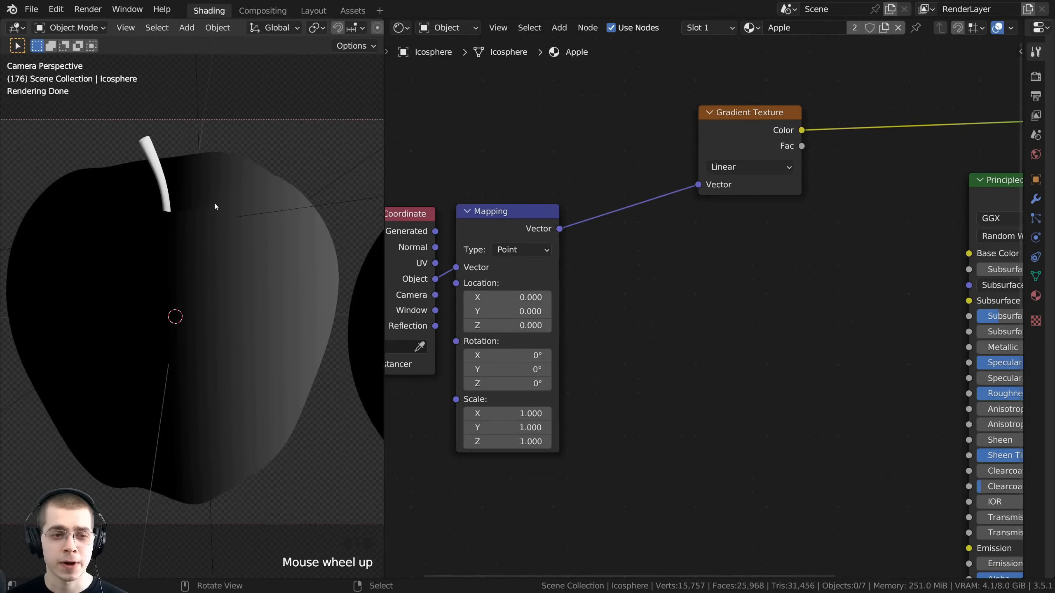
{"action": "middle_click_drag", "start_coordinate": [215, 203], "coordinate": [139, 195], "text": "shift"}
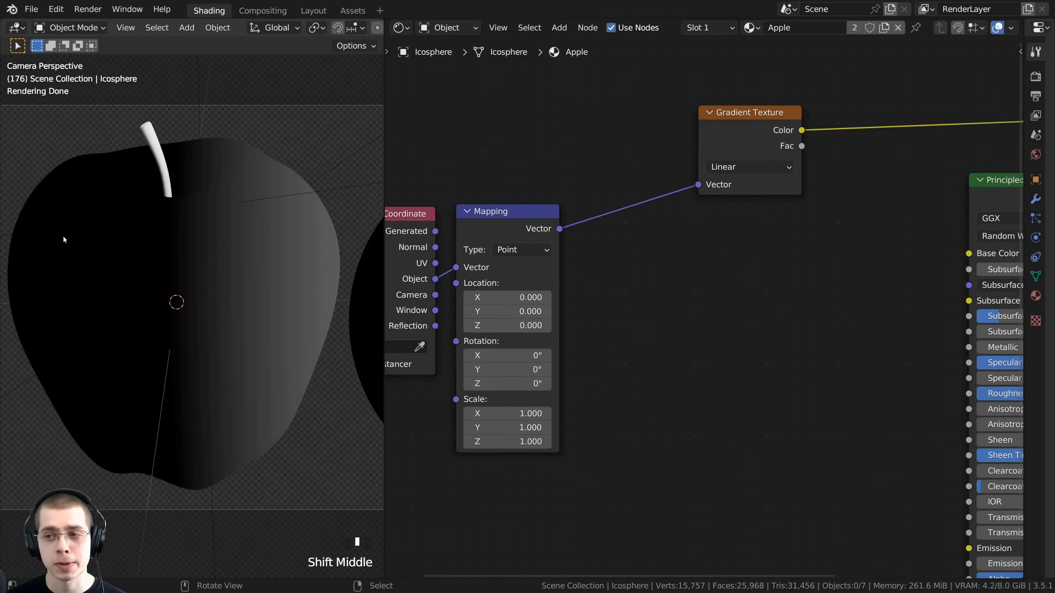
{"action": "left_click", "coordinate": [733, 169]}
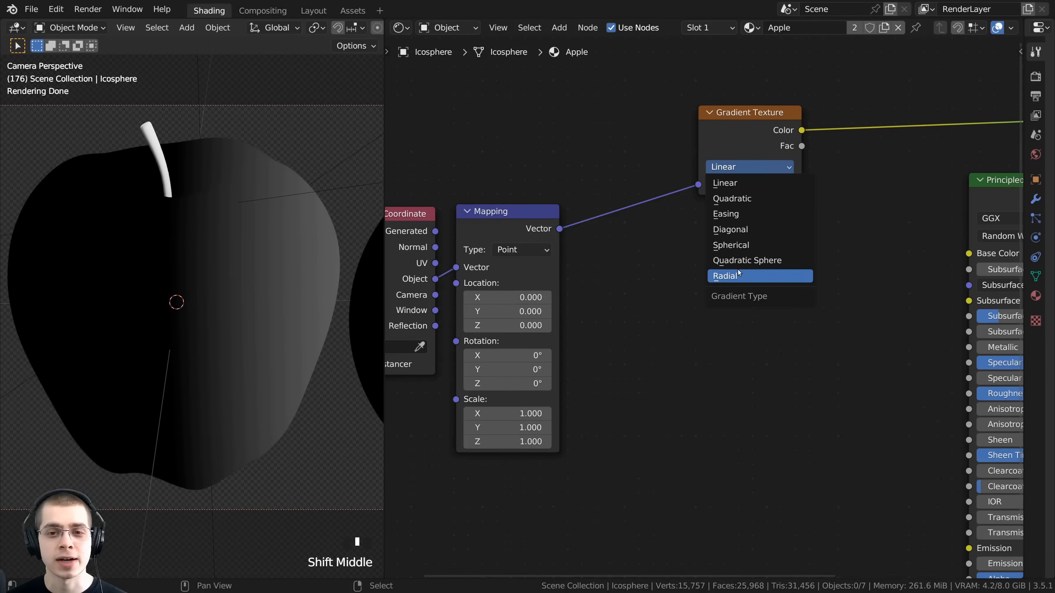
{"action": "left_click", "coordinate": [725, 276]}
{"action": "middle_click_drag", "start_coordinate": [225, 318], "coordinate": [247, 365]}
{"action": "scroll", "coordinate": [236, 285], "scroll_direction": "up", "scroll_amount": 2}
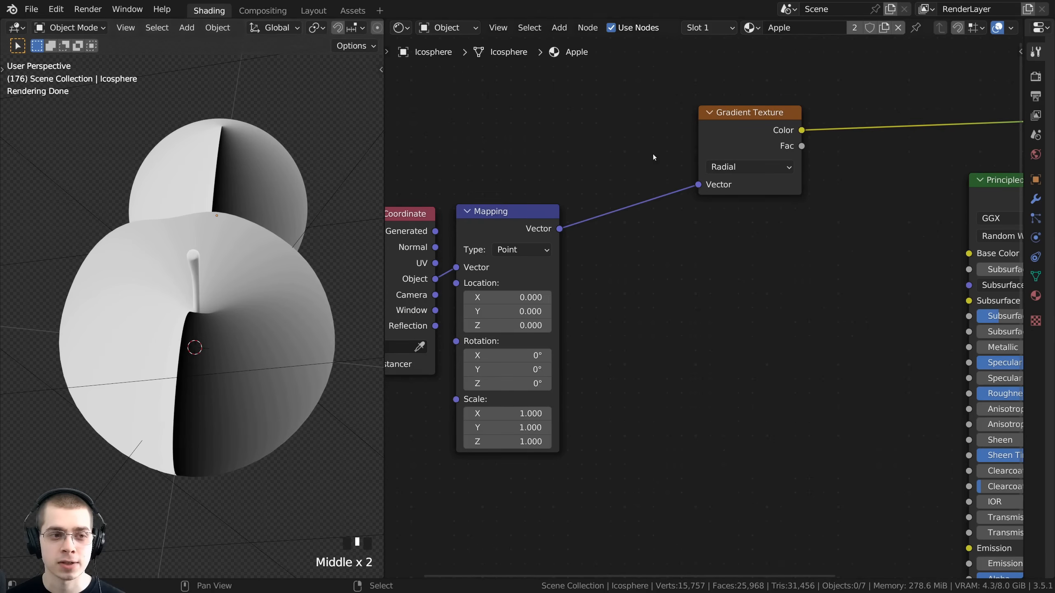
{"action": "left_click_drag", "start_coordinate": [715, 150], "coordinate": [634, 195]}
{"action": "scroll", "coordinate": [739, 211], "scroll_direction": "down", "scroll_amount": 3}
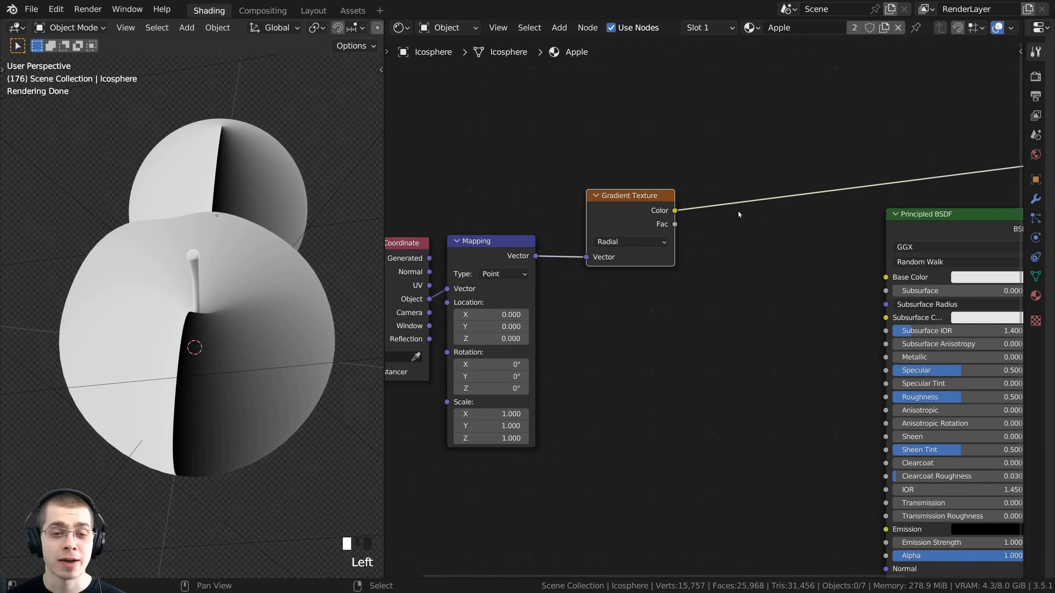
- Insert a Math node on the Gradient Texture's color link and set its operation to Multiply
{"action": "key", "text": "shift+a"}
{"action": "left_click", "coordinate": [699, 196]}
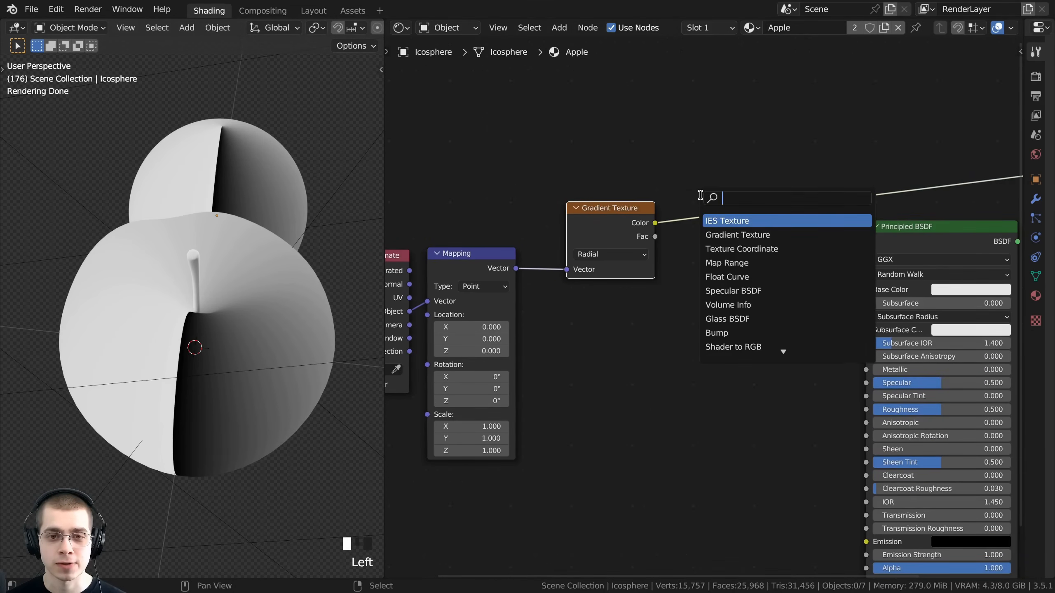
{"action": "type", "text": "math"}
{"action": "left_click", "coordinate": [721, 219]}
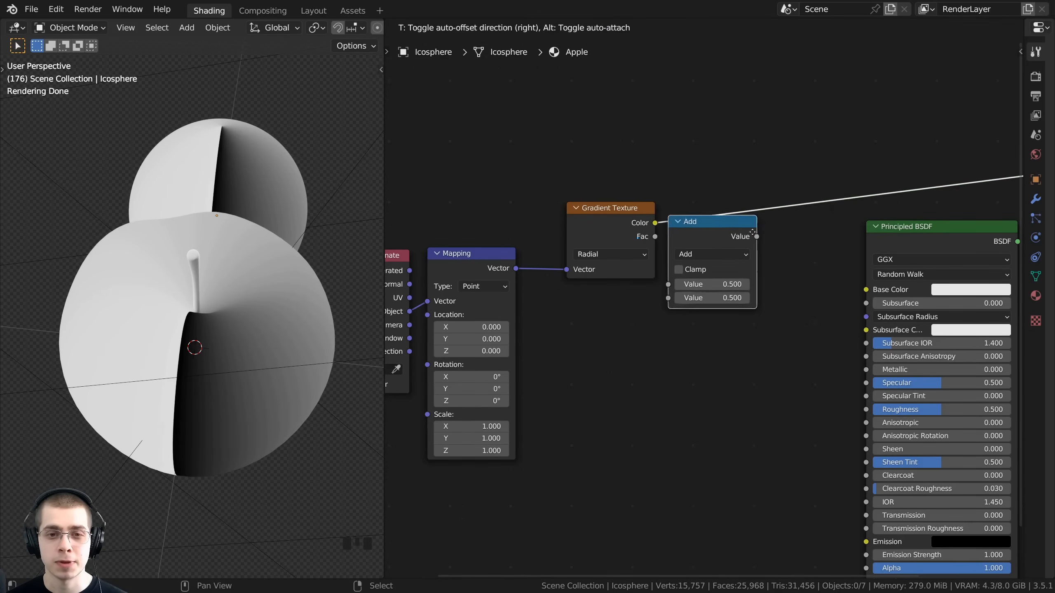
{"action": "left_click", "coordinate": [716, 212]}
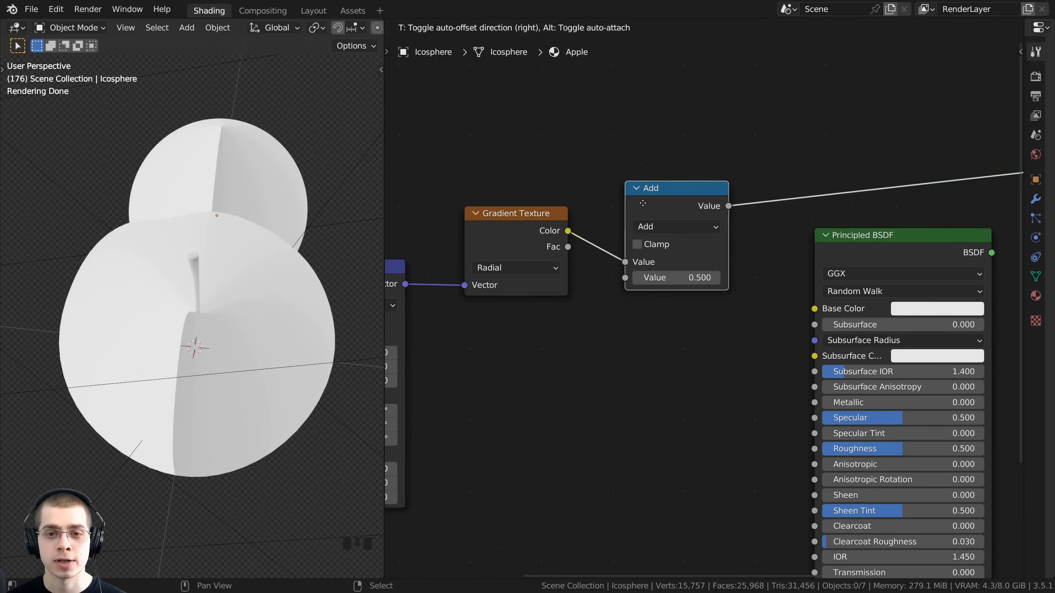
{"action": "left_click", "coordinate": [658, 226]}
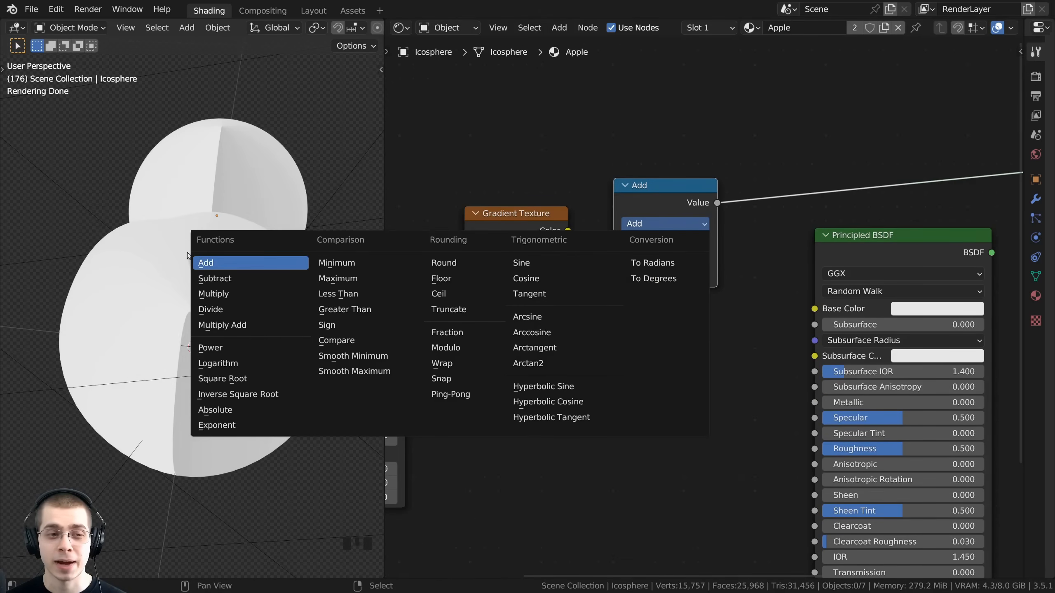
{"action": "left_click", "coordinate": [215, 298]}
{"action": "left_click_drag", "start_coordinate": [644, 197], "coordinate": [610, 193]}
{"action": "middle_click_drag", "start_coordinate": [807, 226], "coordinate": [732, 232]}
{"action": "left_click", "coordinate": [718, 233]}
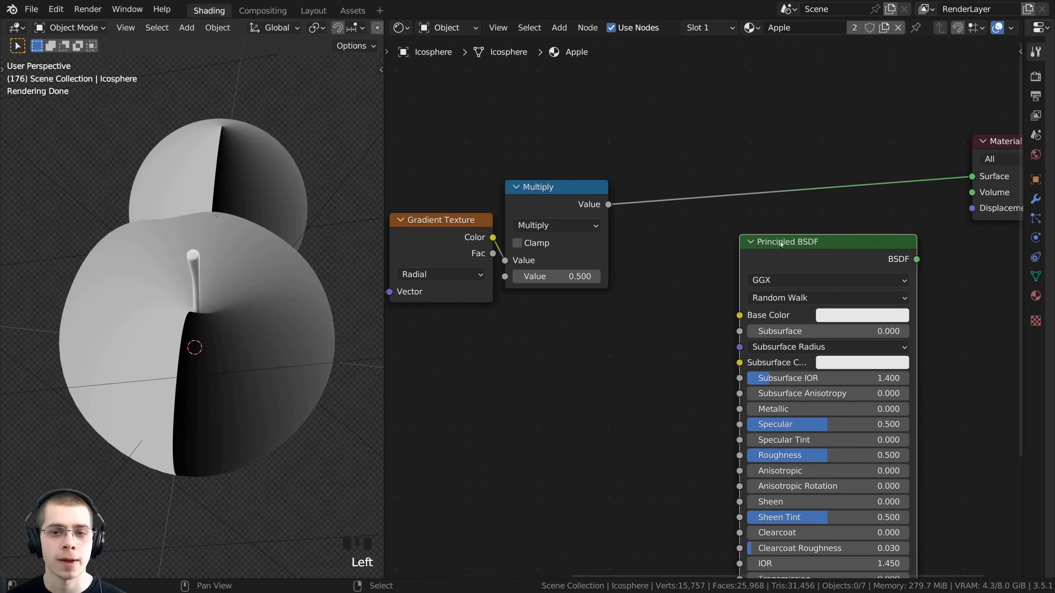
- Duplicate the Multiply node, insert the copy on the link after it, and move the Principled BSDF clear of the chain
{"action": "right_click", "coordinate": [568, 202]}
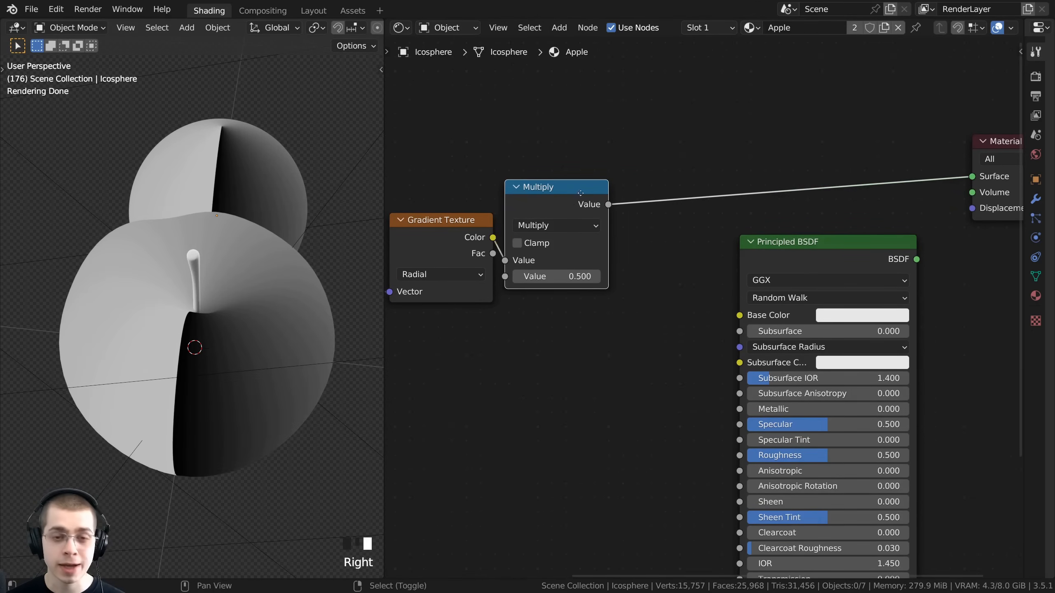
{"action": "key", "text": "shift+d"}
{"action": "left_click", "coordinate": [726, 171]}
{"action": "left_click_drag", "start_coordinate": [820, 258], "coordinate": [852, 277]}
{"action": "left_click_drag", "start_coordinate": [715, 181], "coordinate": [682, 191]}
{"action": "scroll", "coordinate": [681, 187], "scroll_direction": "up", "scroll_amount": 1}
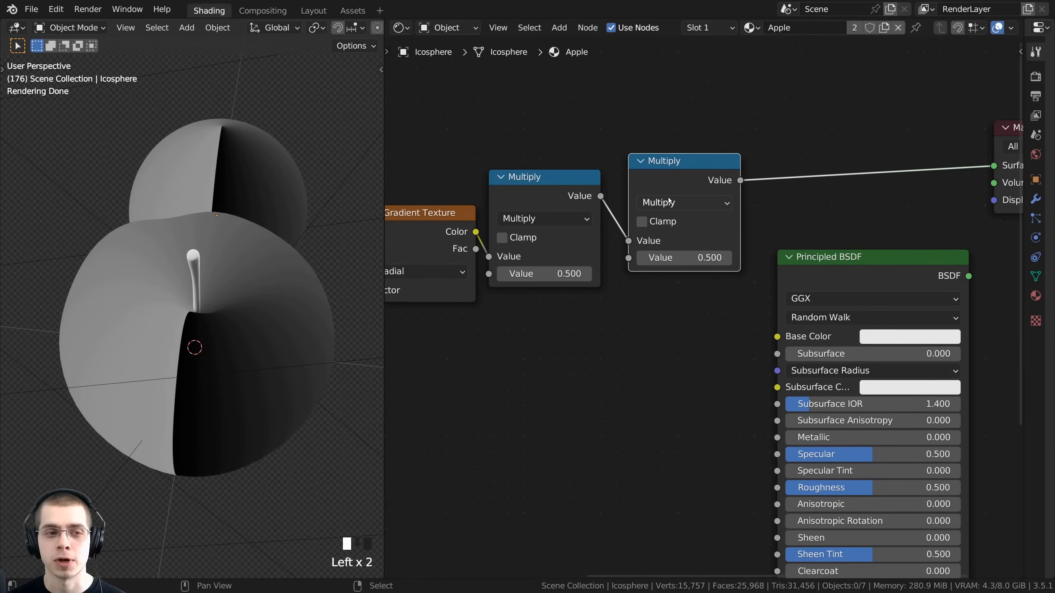
- Change the second Math node's operation to Ping-Pong with a scale of 1
{"action": "left_click", "coordinate": [670, 202]}
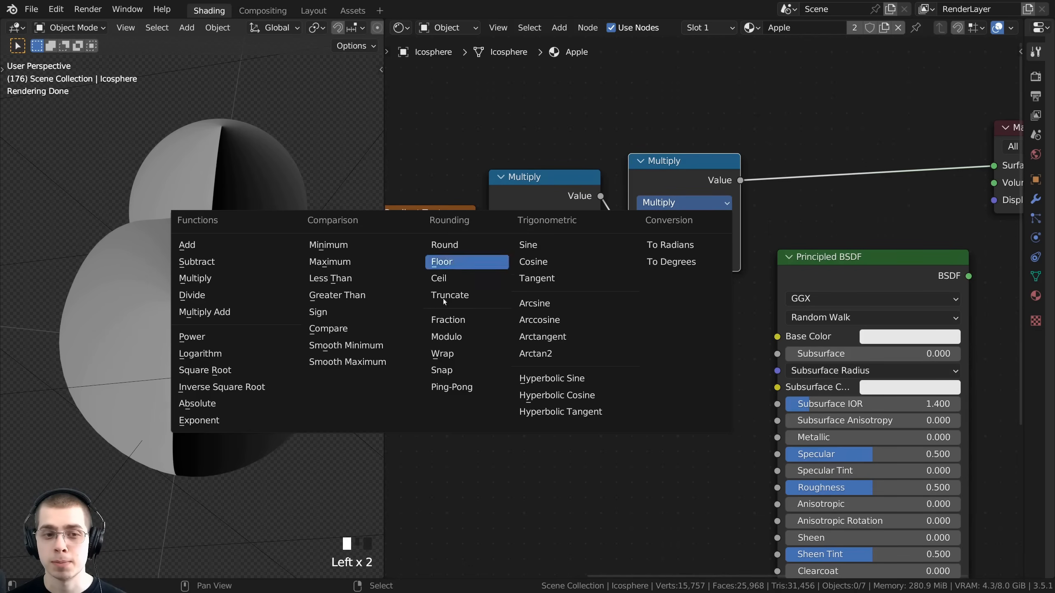
{"action": "left_click", "coordinate": [444, 391]}
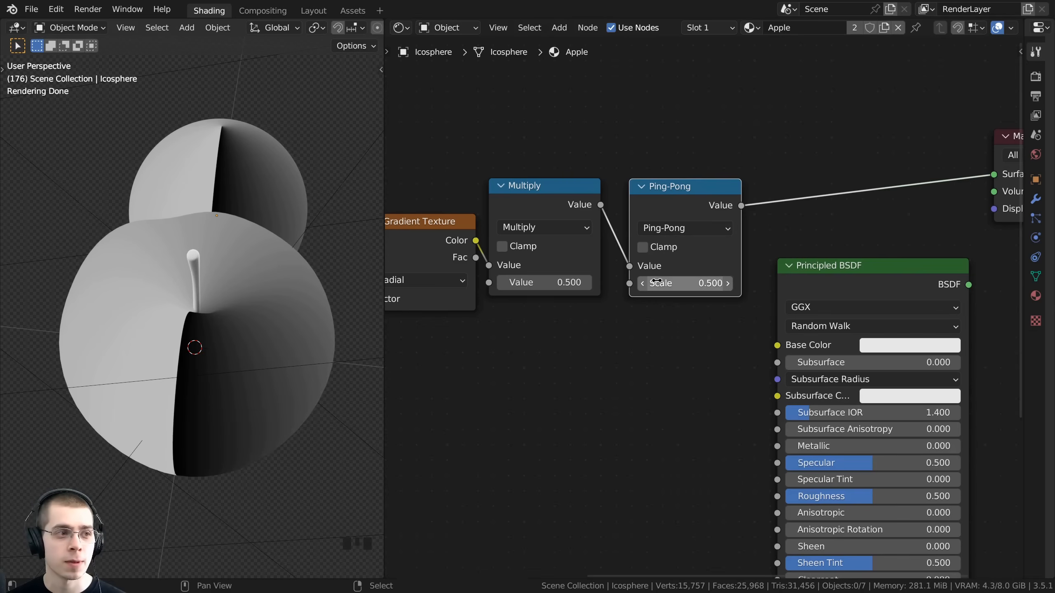
{"action": "left_click", "coordinate": [683, 283]}
{"action": "type", "text": "1"}
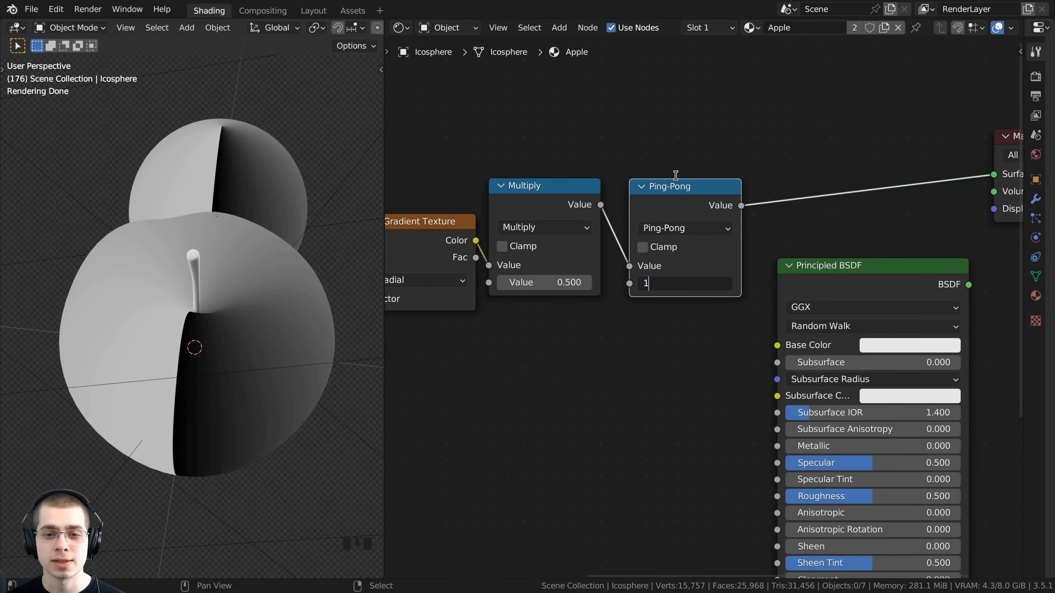
{"action": "left_click", "coordinate": [675, 170]}
{"action": "middle_click_drag", "start_coordinate": [629, 256], "coordinate": [688, 244]}
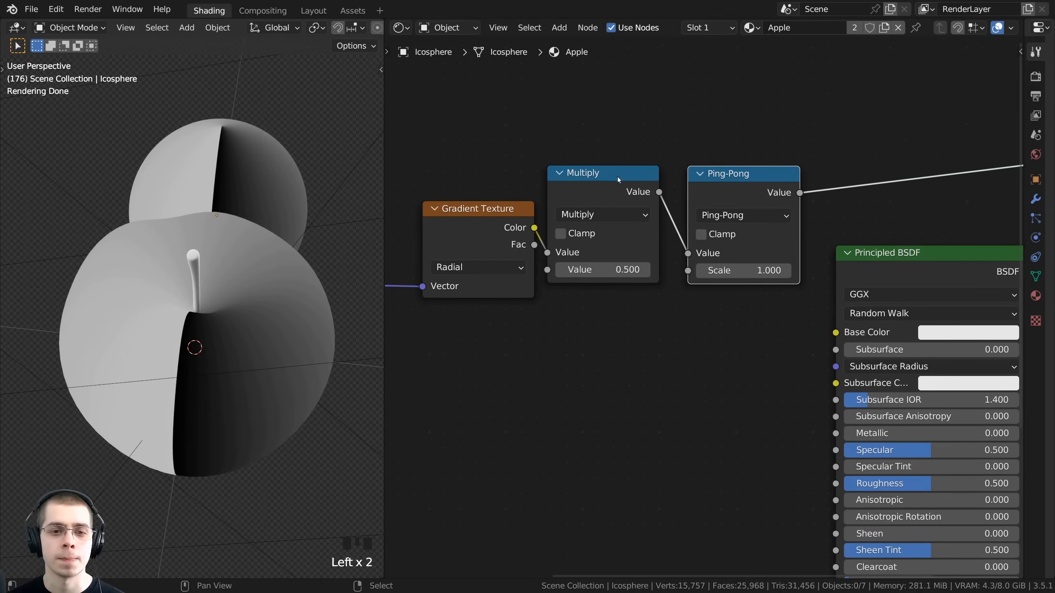
- Set the Multiply node's value to 12 and inspect the stripes around the apple
{"action": "left_click_drag", "start_coordinate": [618, 177], "coordinate": [629, 174]}
{"action": "left_click_drag", "start_coordinate": [615, 267], "coordinate": [872, 266]}
{"action": "middle_click_drag", "start_coordinate": [277, 291], "coordinate": [189, 330]}
{"action": "scroll", "coordinate": [156, 403], "scroll_direction": "up", "scroll_amount": 3}
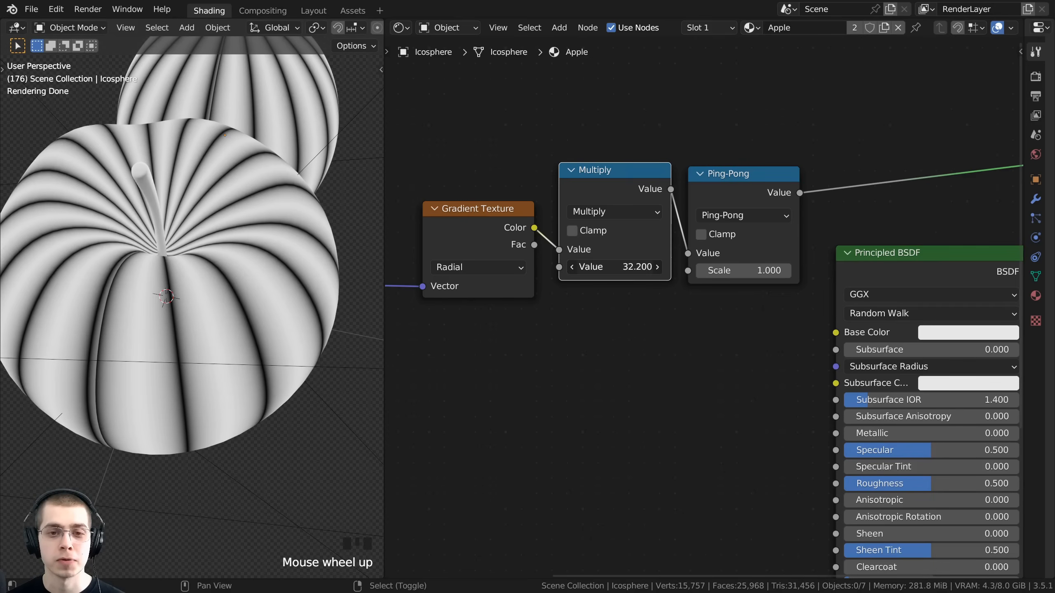
{"action": "left_click_drag", "start_coordinate": [627, 267], "coordinate": [665, 266], "text": "shift"}
{"action": "left_click", "coordinate": [626, 267]}
{"action": "type", "text": "12"}
{"action": "key", "text": "Return"}
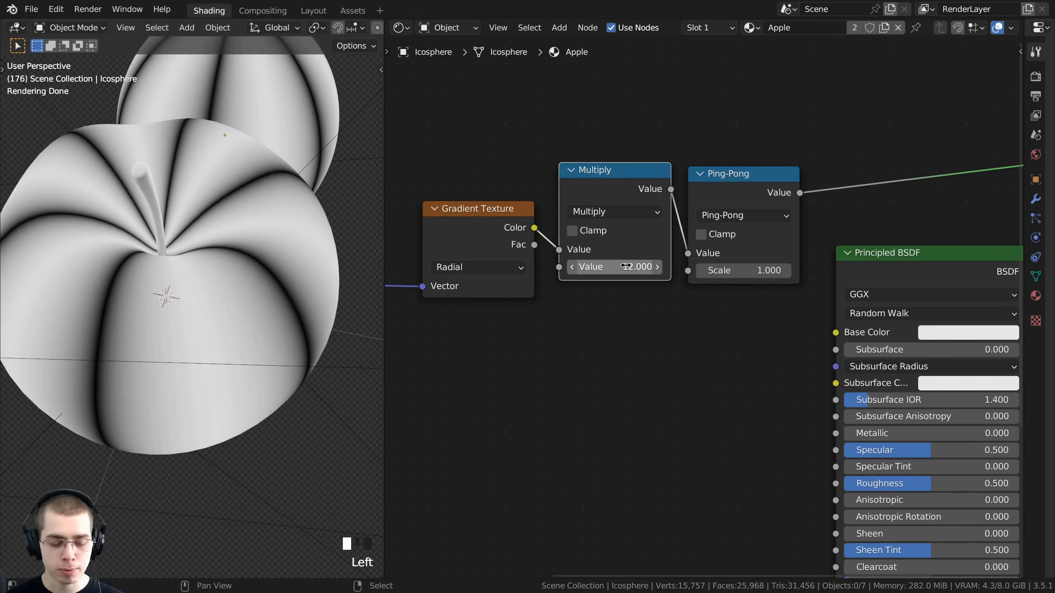
{"action": "middle_click_drag", "start_coordinate": [251, 204], "coordinate": [214, 185]}
{"action": "scroll", "coordinate": [150, 285], "scroll_direction": "up", "scroll_amount": 3}
{"action": "mouse_move", "coordinate": [153, 208]}
{"action": "middle_mouse_down"}
{"action": "mouse_move", "coordinate": [201, 170]}
{"action": "mouse_move", "coordinate": [172, 206]}
{"action": "middle_mouse_up"}
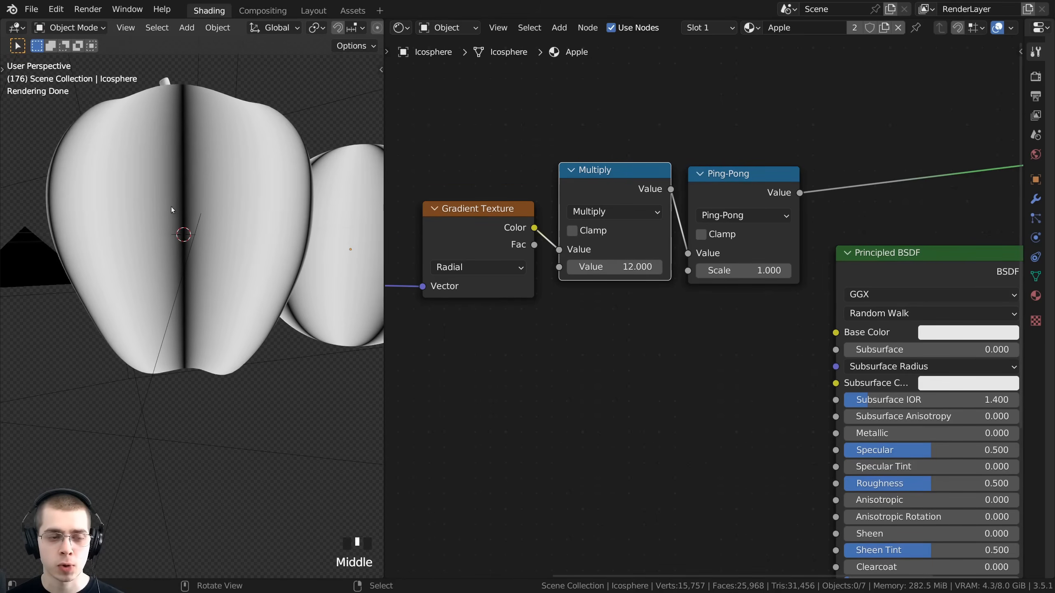
- Add a Noise Texture node directly below the Gradient Texture, moving the Principled BSDF aside for more room
{"action": "scroll", "coordinate": [556, 233], "scroll_direction": "down", "scroll_amount": 4}
{"action": "middle_click_drag", "start_coordinate": [556, 234], "coordinate": [595, 207]}
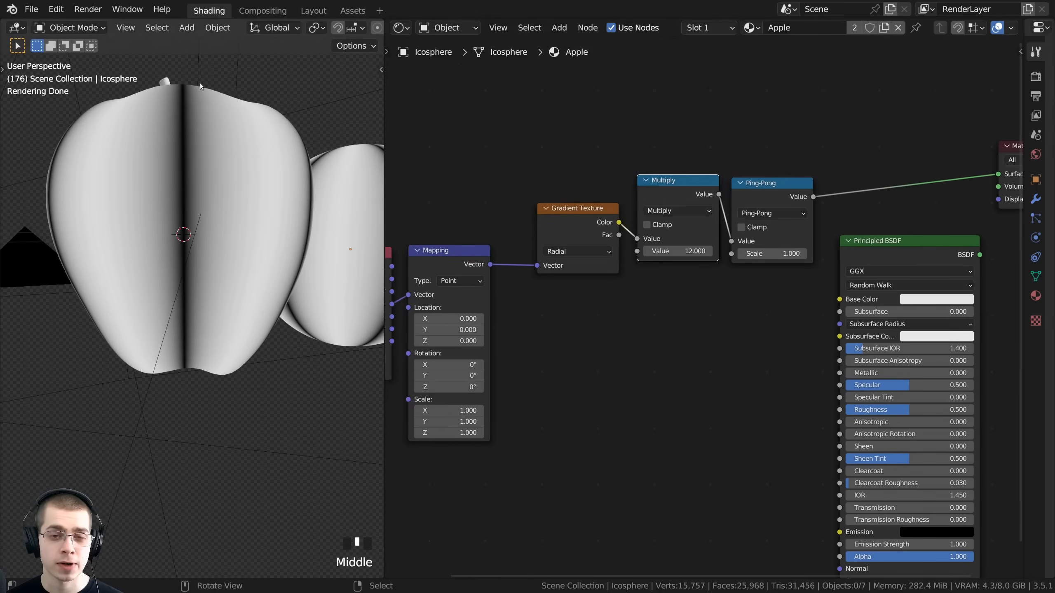
{"action": "left_click_drag", "start_coordinate": [918, 260], "coordinate": [964, 266]}
{"action": "middle_click_drag", "start_coordinate": [756, 268], "coordinate": [742, 223]}
{"action": "key", "text": "shift+a"}
{"action": "type", "text": "noise"}
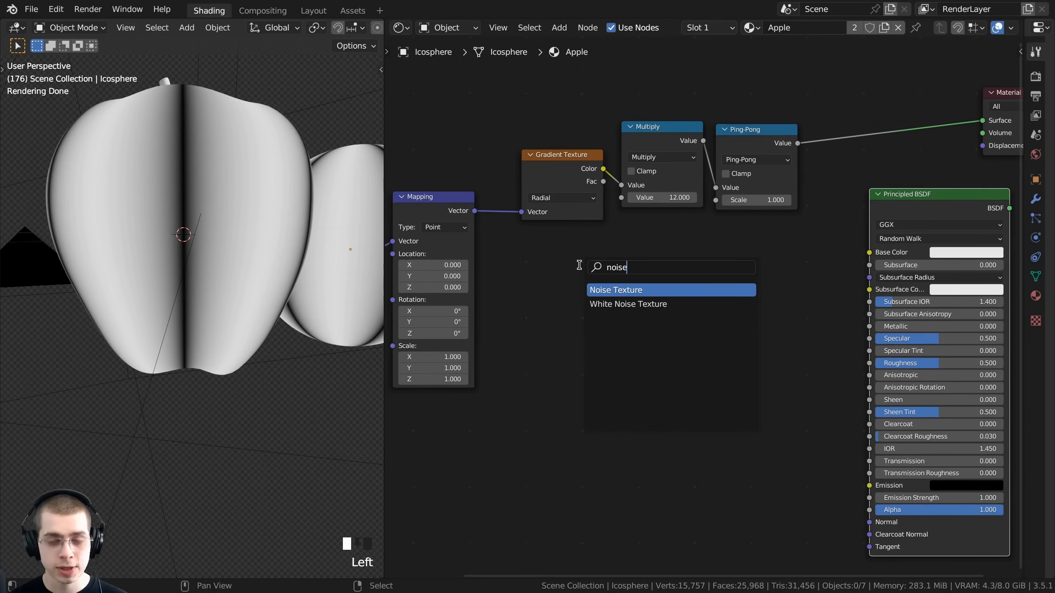
{"action": "key", "text": "Return"}
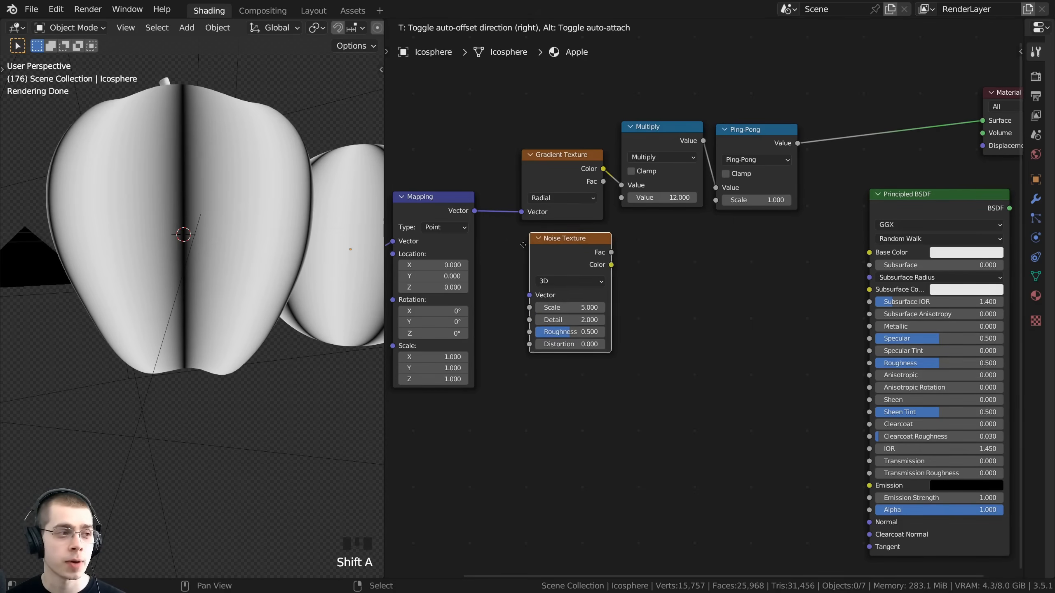
{"action": "left_click", "coordinate": [520, 243]}
- Connect the Mapping vector to the Noise Texture's vector and preview the noise's Fac output through the Material Output
{"action": "middle_click_drag", "start_coordinate": [452, 226], "coordinate": [614, 214]}
{"action": "scroll", "coordinate": [614, 214], "scroll_direction": "up", "scroll_amount": 2}
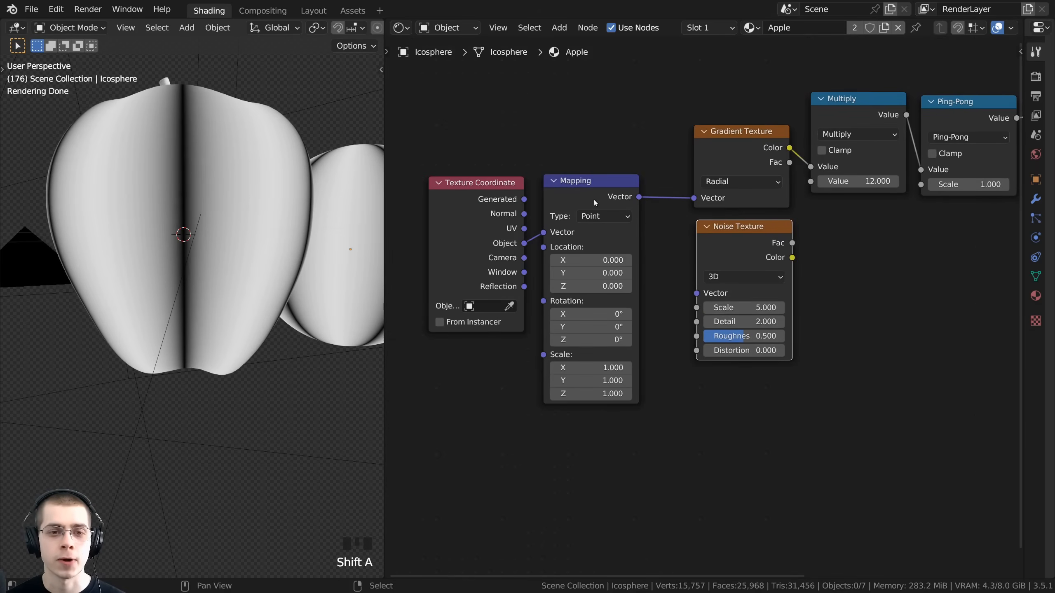
{"action": "left_click", "coordinate": [609, 196]}
{"action": "left_click_drag", "start_coordinate": [638, 197], "coordinate": [696, 293]}
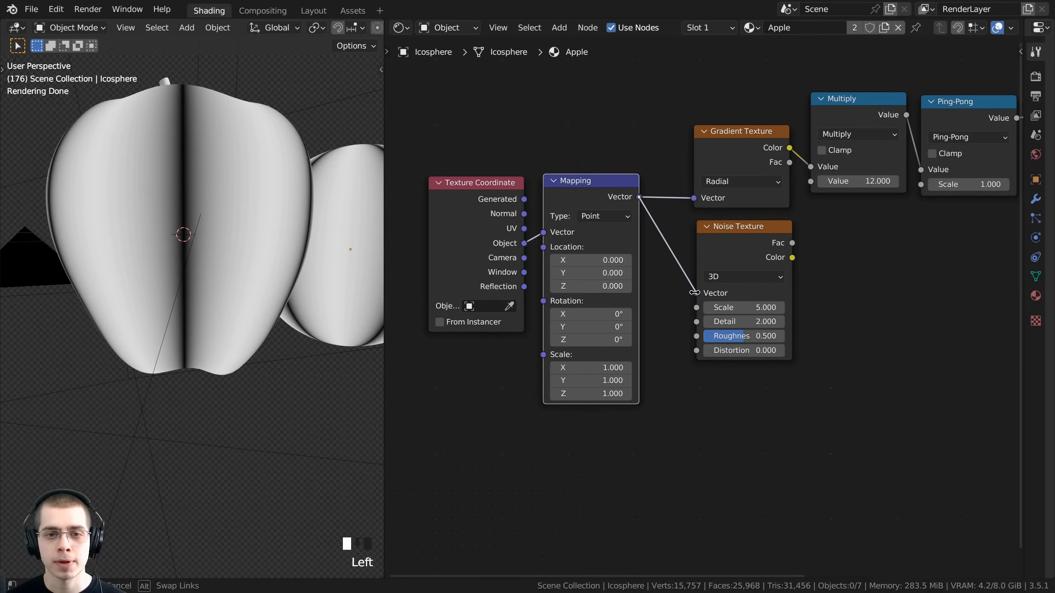
{"action": "left_click", "coordinate": [479, 218]}
{"action": "middle_click_drag", "start_coordinate": [725, 244], "coordinate": [573, 265]}
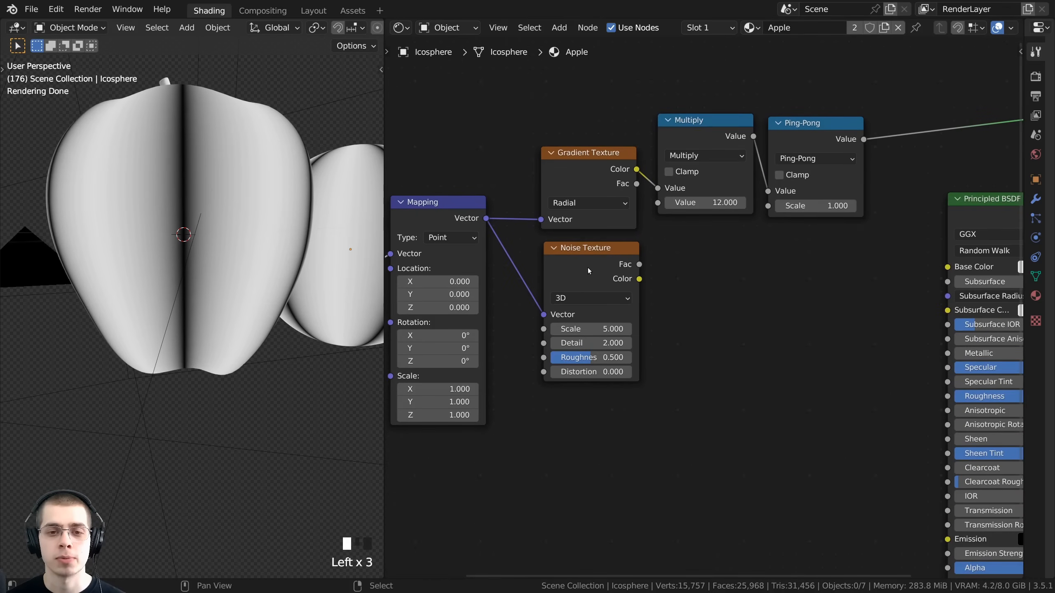
{"action": "left_click", "coordinate": [598, 268], "text": "ctrl+shift"}
{"action": "scroll", "coordinate": [590, 275], "scroll_direction": "up", "scroll_amount": 2}
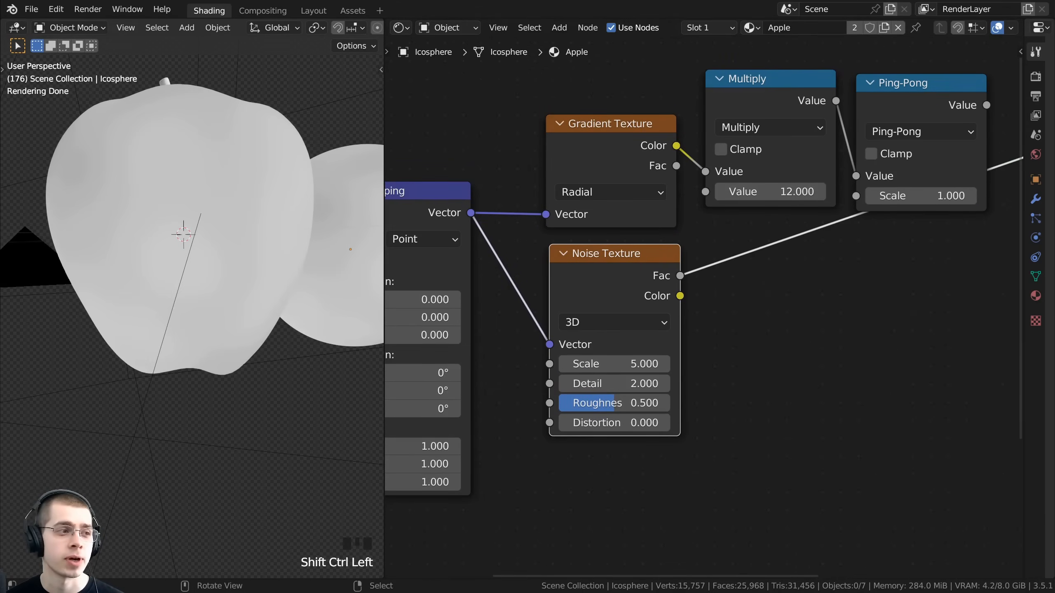
- Set the Noise Texture's scale to 16, detail to 15 and roughness to 1
{"action": "left_click_drag", "start_coordinate": [603, 366], "coordinate": [598, 360]}
{"action": "left_click", "coordinate": [598, 360]}
{"action": "type", "text": "16"}
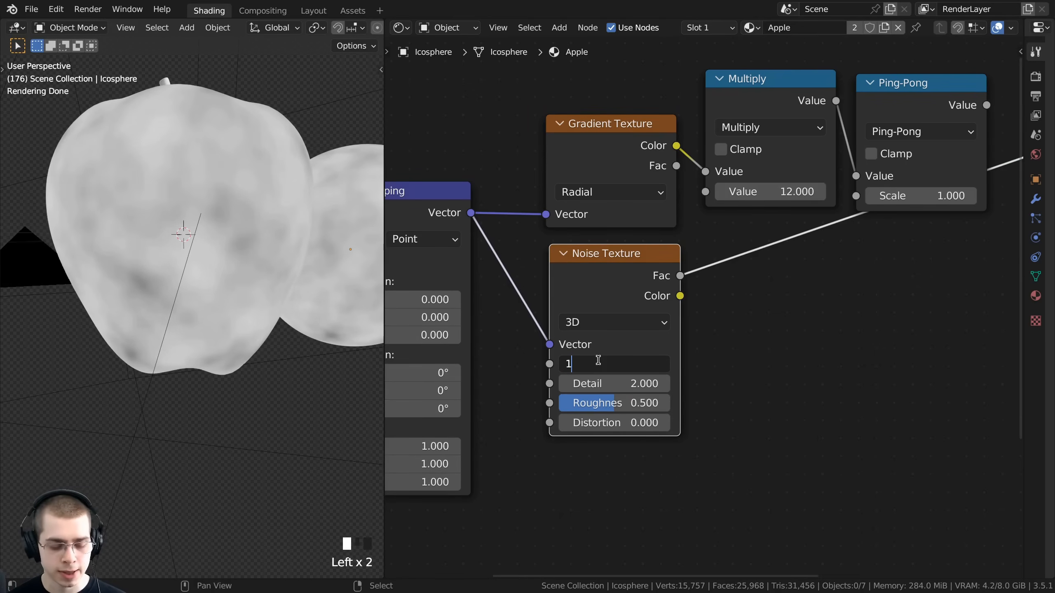
{"action": "key", "text": "Return"}
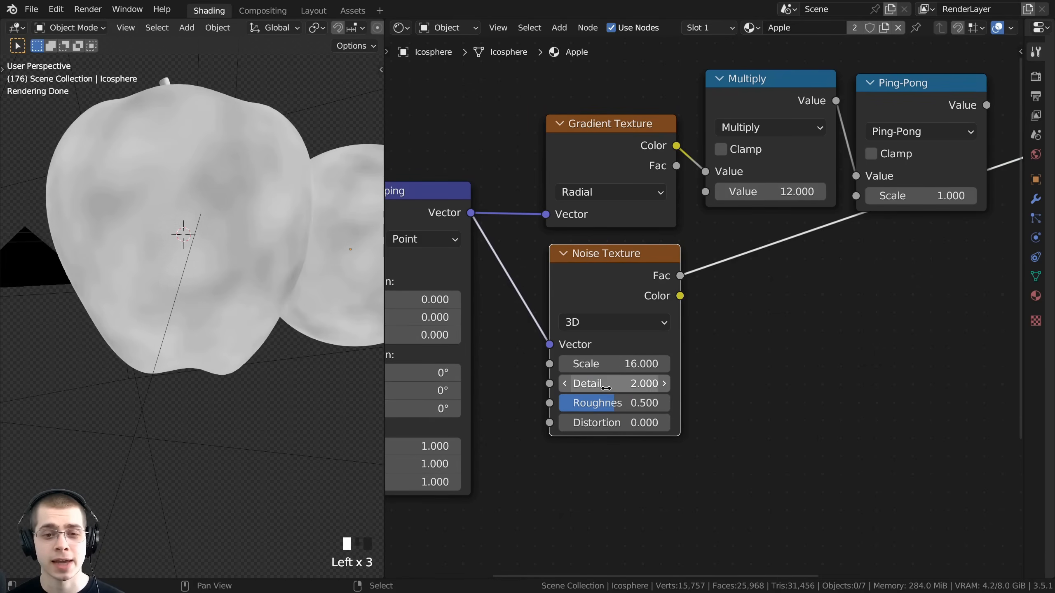
{"action": "left_click_drag", "start_coordinate": [606, 392], "coordinate": [639, 389]}
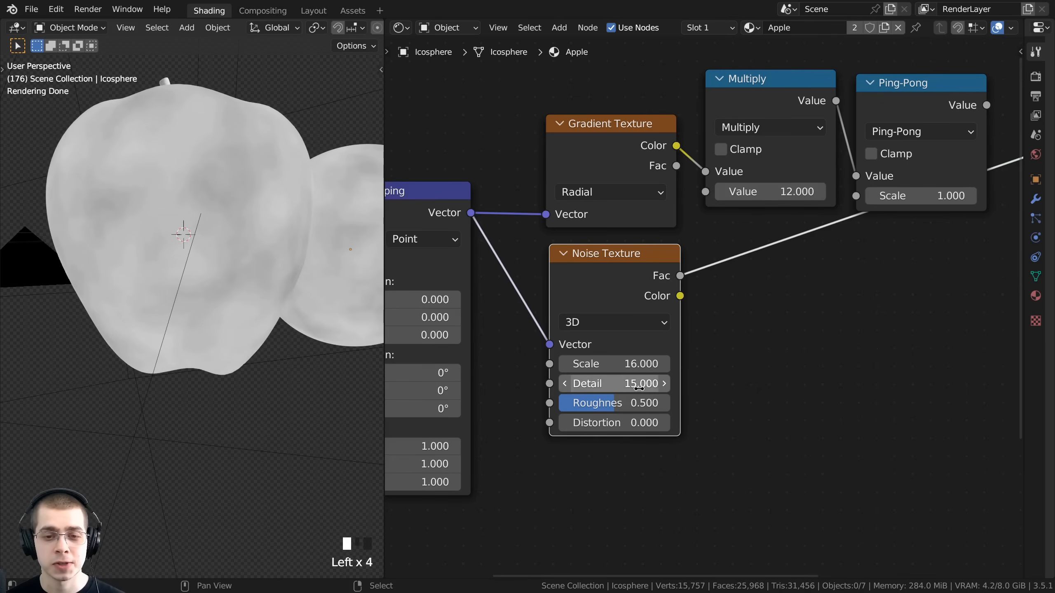
{"action": "middle_click_drag", "start_coordinate": [318, 309], "coordinate": [317, 343]}
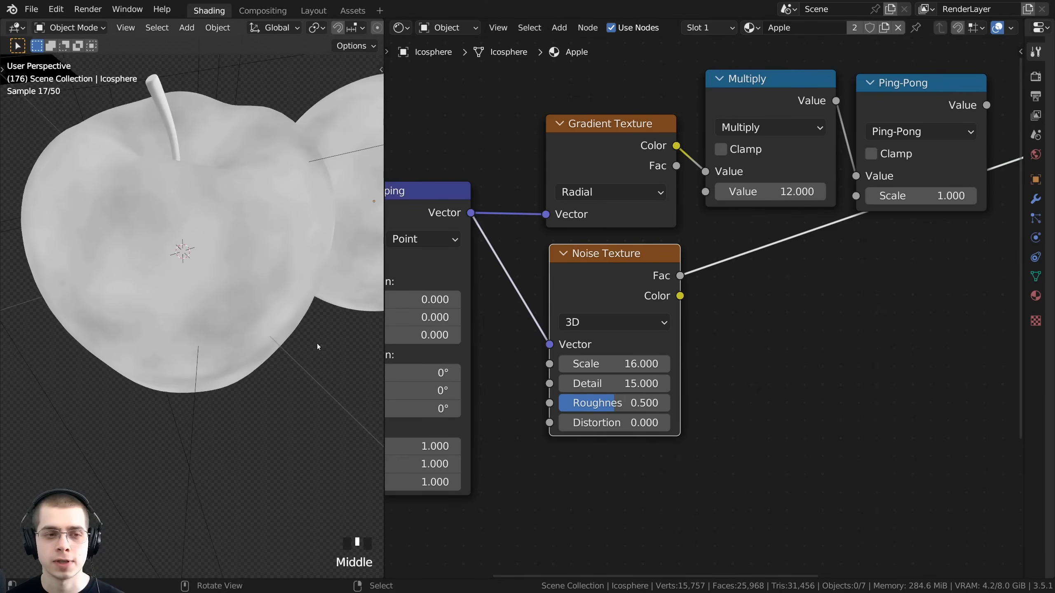
{"action": "left_click_drag", "start_coordinate": [614, 404], "coordinate": [661, 404]}
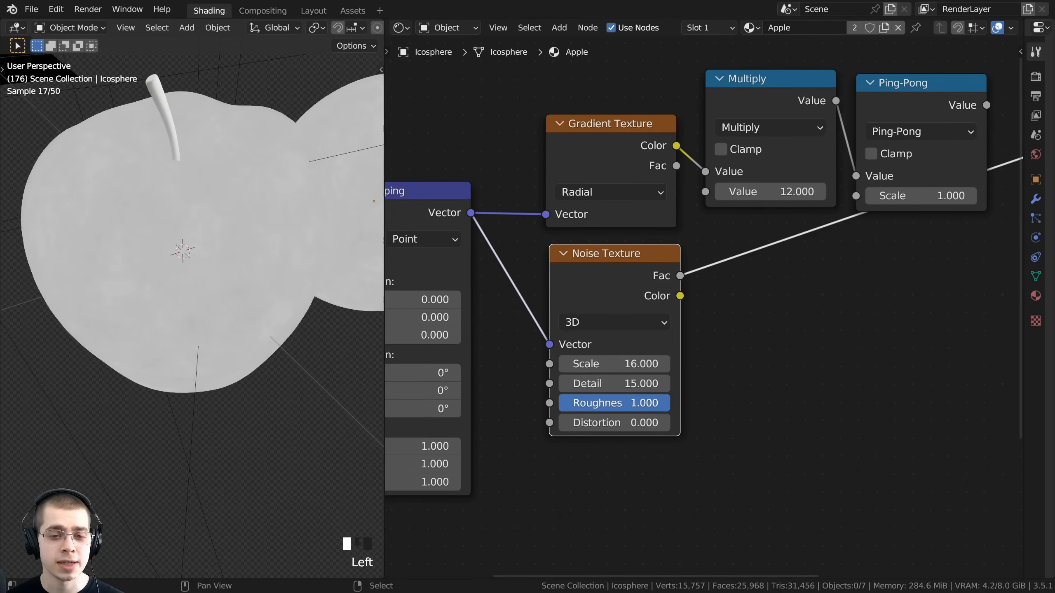
- Set the Noise Texture's distortion to 0.1 and inspect the noise on the apple from several angles
{"action": "middle_click_drag", "start_coordinate": [353, 323], "coordinate": [266, 322]}
{"action": "scroll", "coordinate": [266, 322], "scroll_direction": "up", "scroll_amount": 3}
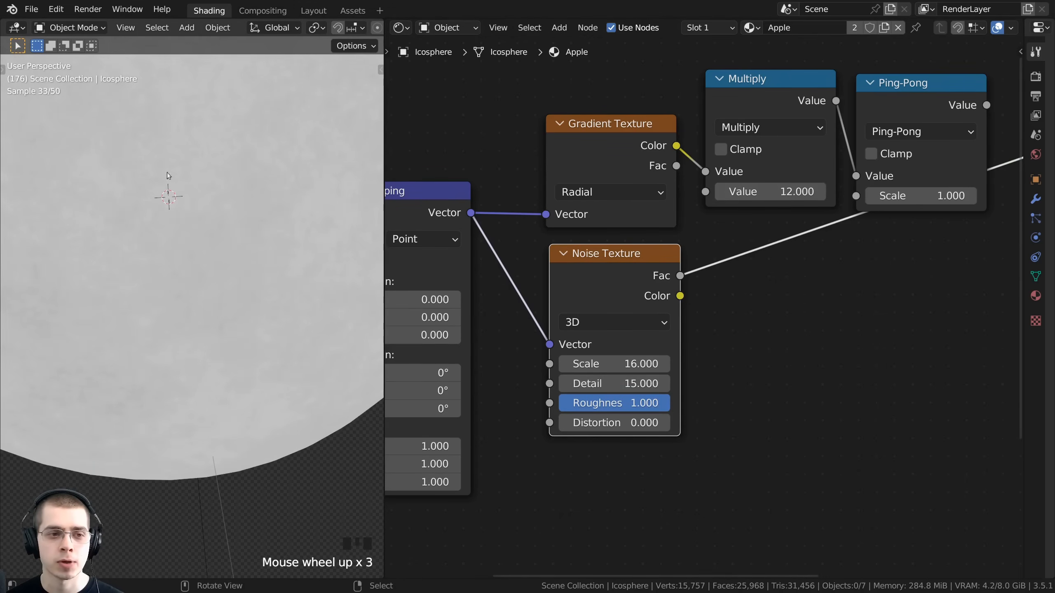
{"action": "scroll", "coordinate": [219, 195], "scroll_direction": "down", "scroll_amount": 4}
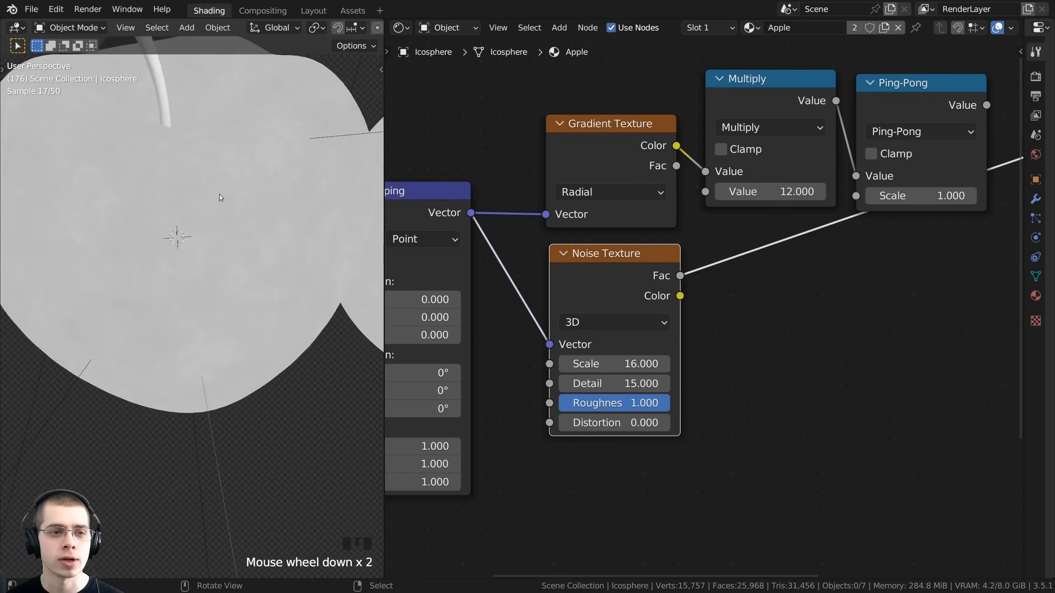
{"action": "left_click", "coordinate": [617, 420]}
{"action": "type", "text": ".1"}
{"action": "key", "text": "Return"}
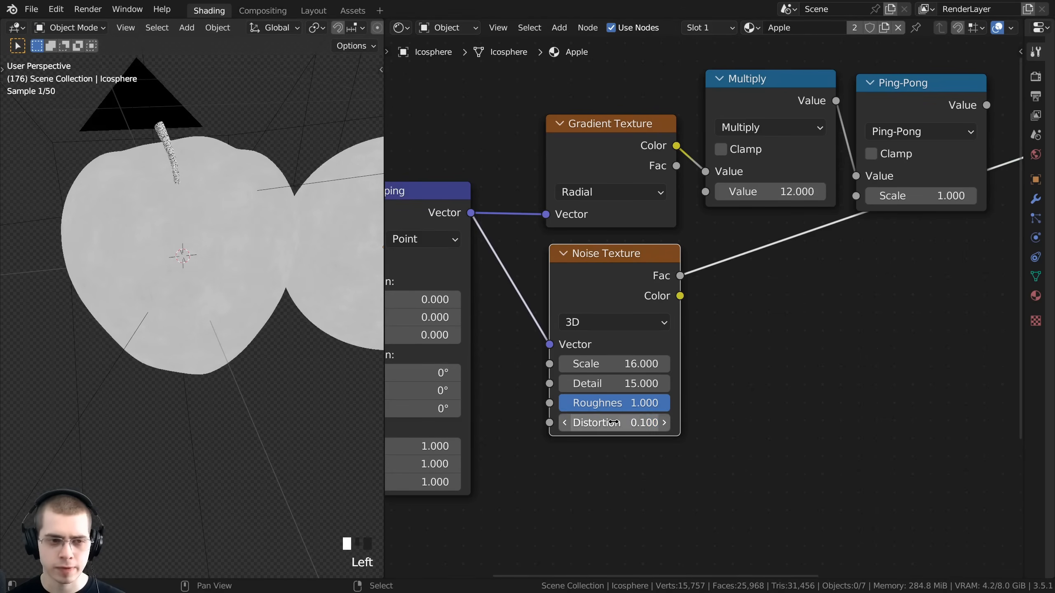
{"action": "middle_click_drag", "start_coordinate": [265, 336], "coordinate": [263, 326]}
{"action": "scroll", "coordinate": [478, 337], "scroll_direction": "down", "scroll_amount": 1}
{"action": "scroll", "coordinate": [210, 200], "scroll_direction": "up", "scroll_amount": 2}
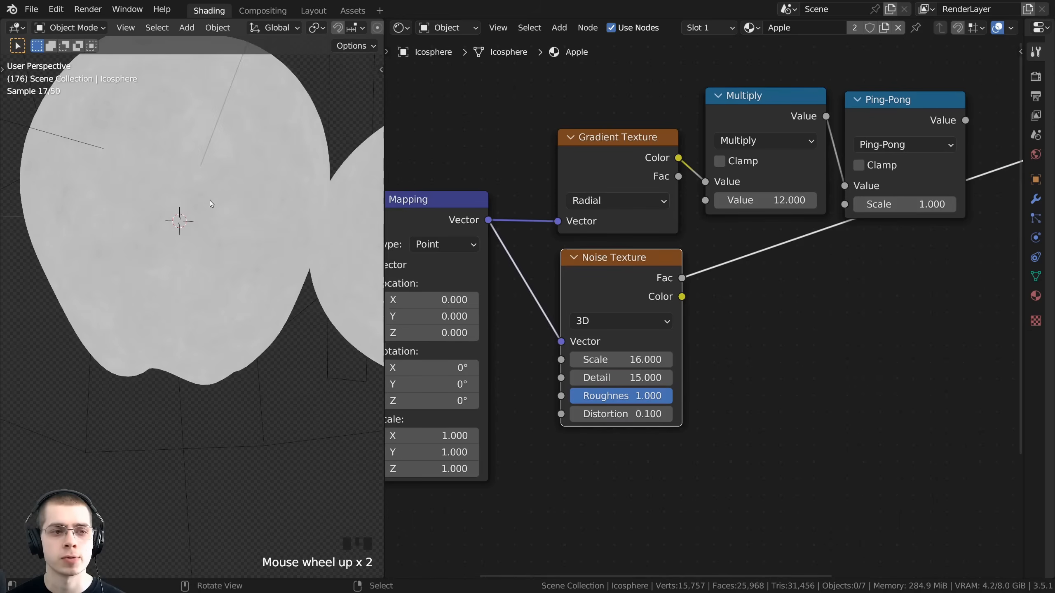
{"action": "middle_click_drag", "start_coordinate": [209, 200], "coordinate": [189, 290], "text": "shift"}
{"action": "scroll", "coordinate": [223, 447], "scroll_direction": "up", "scroll_amount": 1}
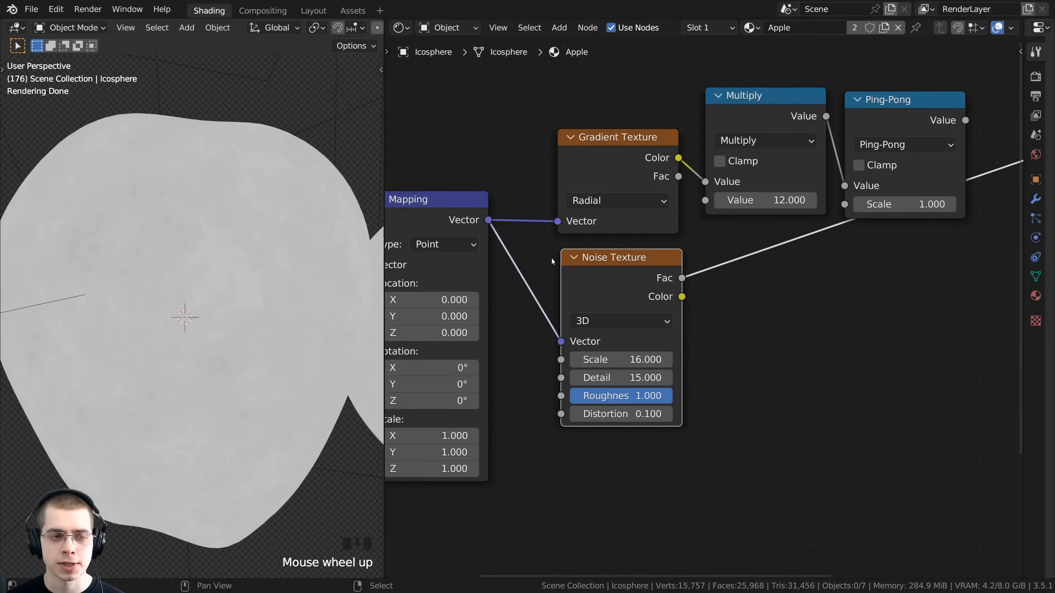
- Move the Texture Coordinate and Mapping nodes away from the Gradient and Noise Textures to make room between them
{"action": "scroll", "coordinate": [655, 236], "scroll_direction": "down", "scroll_amount": 1}
{"action": "right_click", "coordinate": [603, 209]}
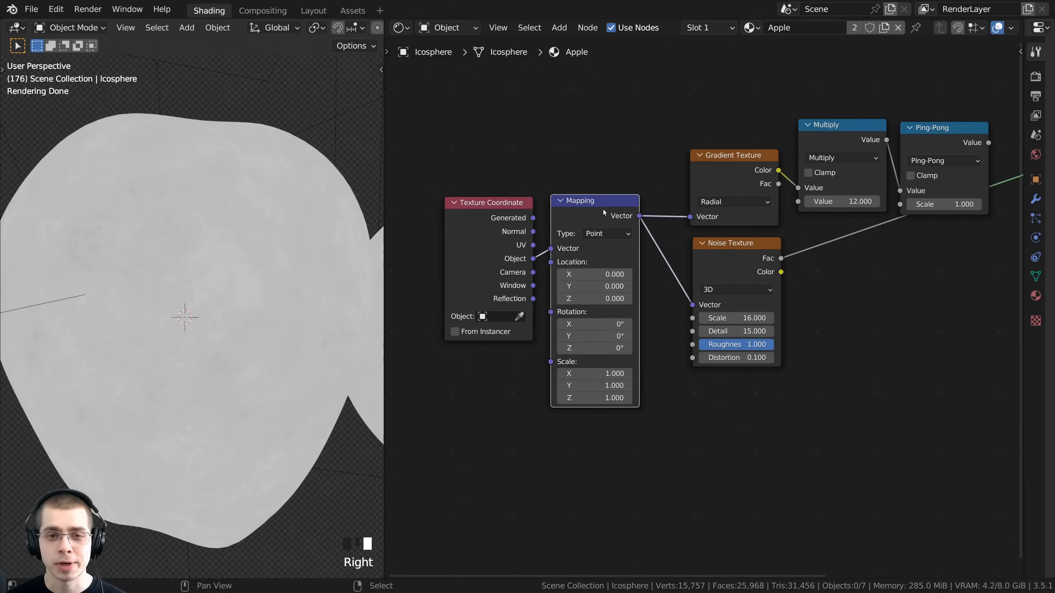
{"action": "left_click_drag", "start_coordinate": [622, 108], "coordinate": [442, 342]}
{"action": "scroll", "coordinate": [582, 250], "scroll_direction": "down", "scroll_amount": 1}
{"action": "left_click_drag", "start_coordinate": [623, 229], "coordinate": [452, 278]}
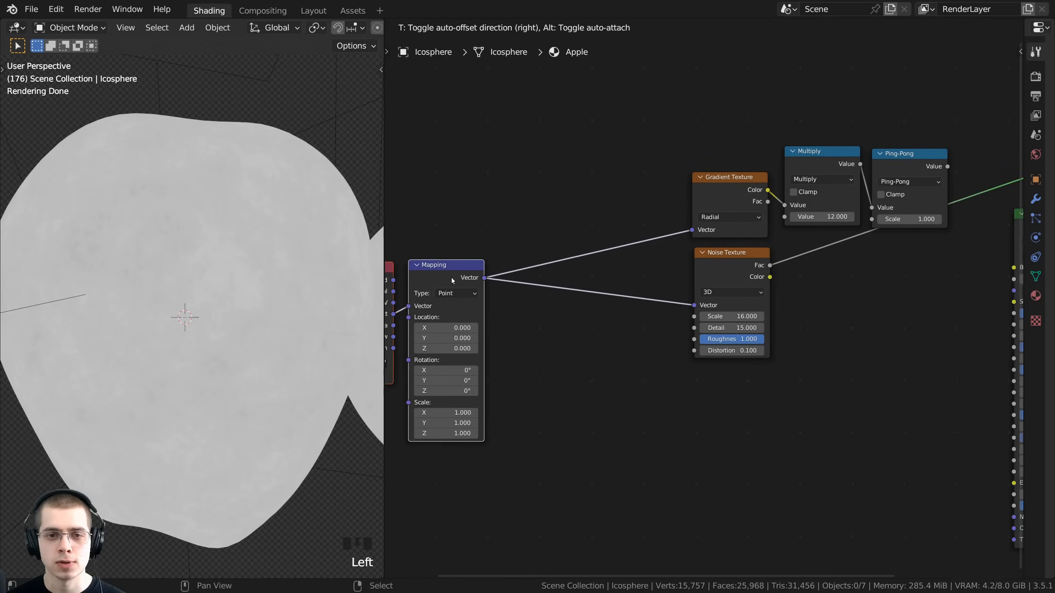
{"action": "middle_click_drag", "start_coordinate": [452, 277], "coordinate": [536, 240]}
{"action": "right_click", "coordinate": [534, 242]}
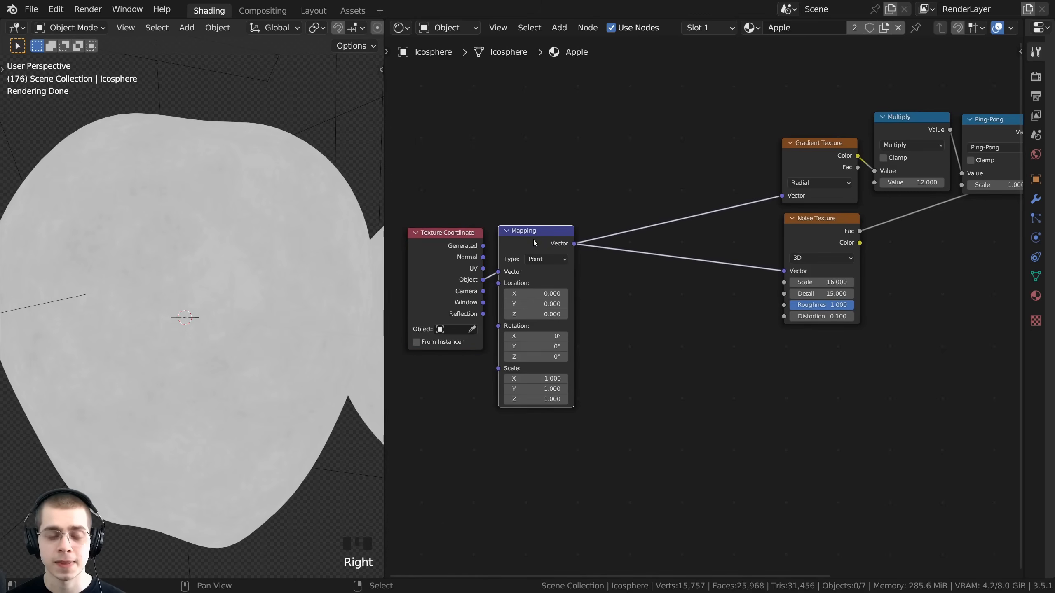
- Duplicate the Mapping node and insert the copy into the link between the original Mapping node and the Noise Texture
{"action": "right_click", "coordinate": [534, 238]}
{"action": "key", "text": "shift+d"}
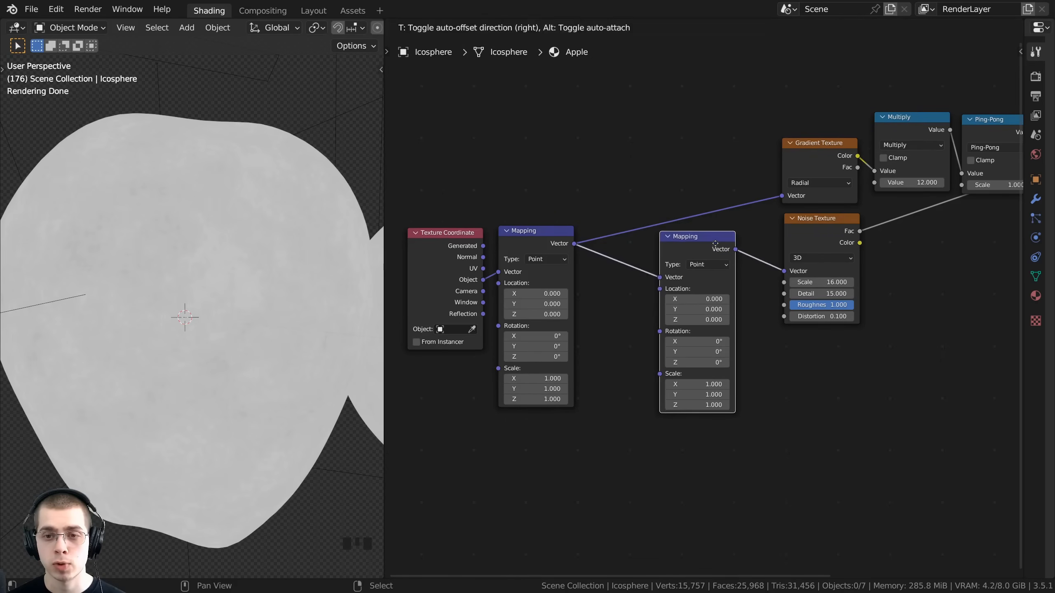
{"action": "left_click", "coordinate": [715, 244]}
{"action": "scroll", "coordinate": [666, 268], "scroll_direction": "up", "scroll_amount": 2}
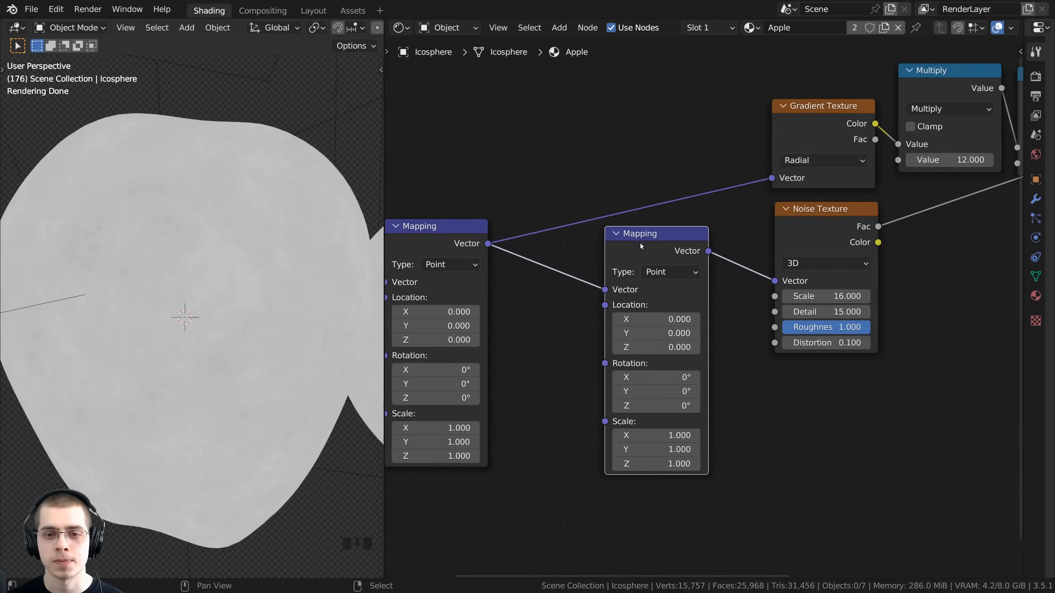
{"action": "middle_click_drag", "start_coordinate": [642, 246], "coordinate": [636, 163]}
{"action": "scroll", "coordinate": [198, 290], "scroll_direction": "down", "scroll_amount": 2}
{"action": "middle_click_drag", "start_coordinate": [197, 290], "coordinate": [231, 277]}
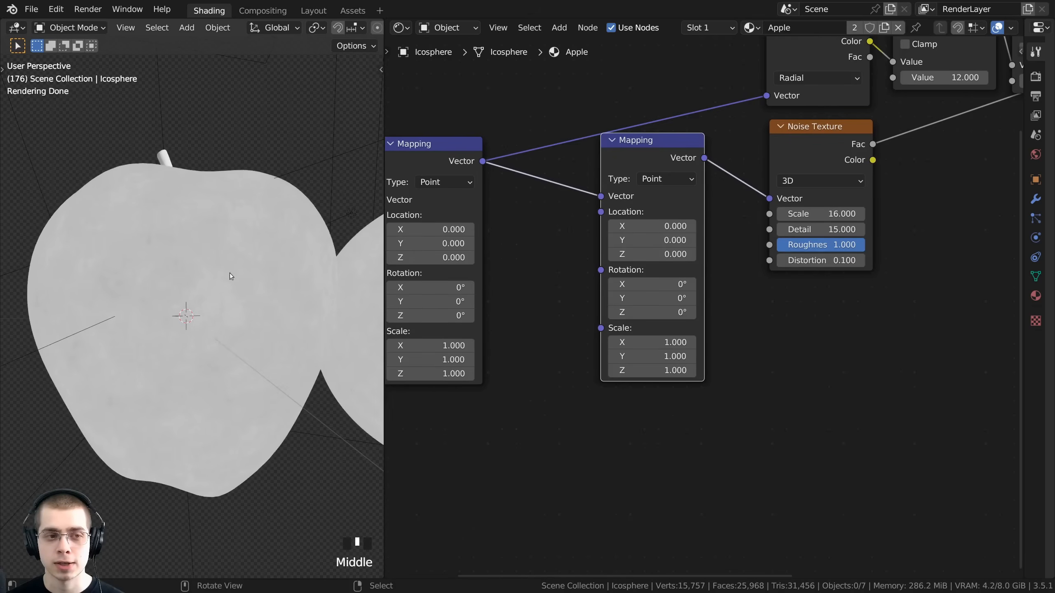
- Set the duplicated Mapping node's Z scale to 0.4 and inspect the stretched noise around the apple
{"action": "middle_click_drag", "start_coordinate": [533, 196], "coordinate": [720, 210]}
{"action": "left_click_drag", "start_coordinate": [594, 170], "coordinate": [608, 165]}
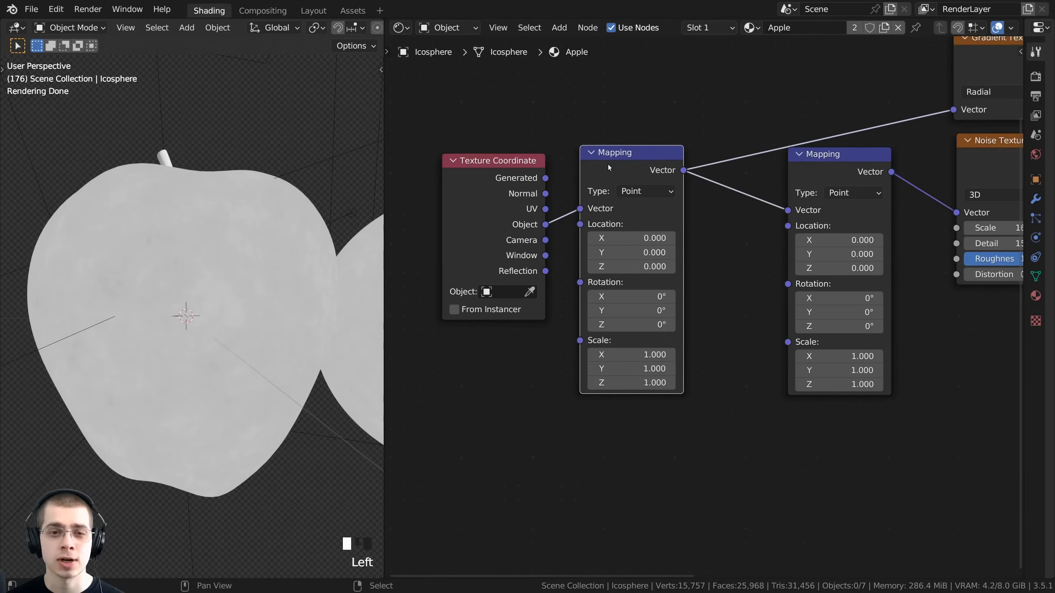
{"action": "scroll", "coordinate": [608, 167], "scroll_direction": "up", "scroll_amount": 1}
{"action": "middle_click_drag", "start_coordinate": [608, 167], "coordinate": [580, 163]}
{"action": "middle_click_drag", "start_coordinate": [562, 238], "coordinate": [545, 226]}
{"action": "scroll", "coordinate": [706, 309], "scroll_direction": "up", "scroll_amount": 1}
{"action": "middle_click_drag", "start_coordinate": [770, 172], "coordinate": [602, 211]}
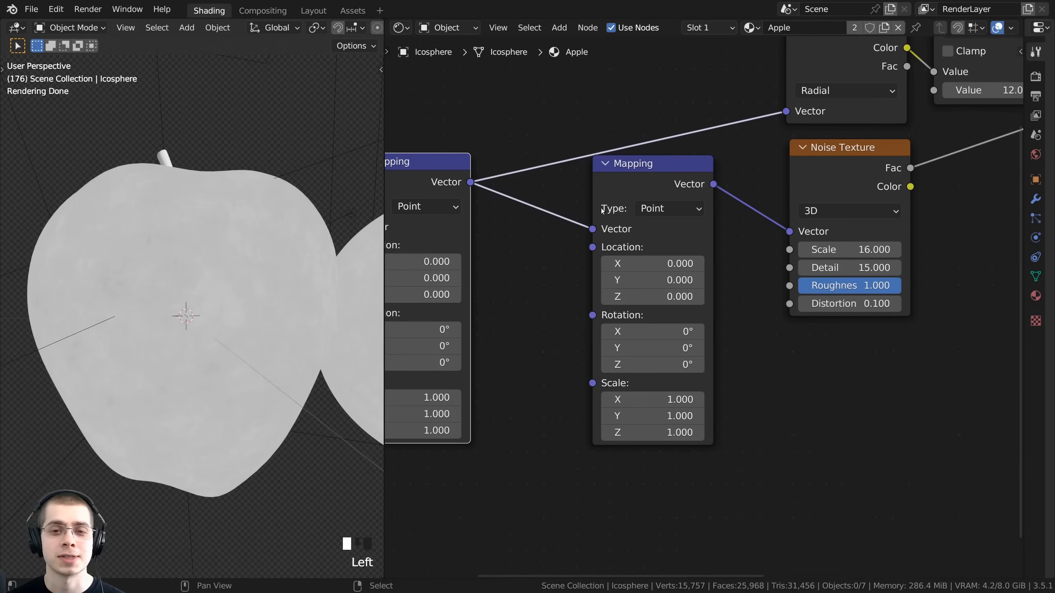
{"action": "left_click", "coordinate": [638, 167]}
{"action": "middle_click_drag", "start_coordinate": [681, 490], "coordinate": [629, 454], "text": "shift"}
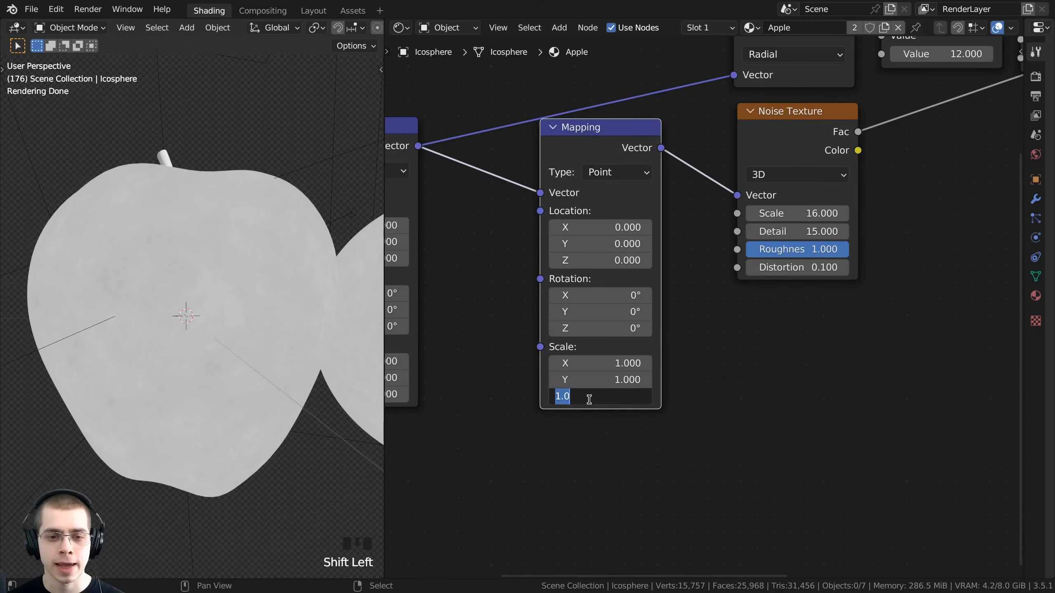
{"action": "type", "text": "4"}
{"action": "key", "text": "Return"}
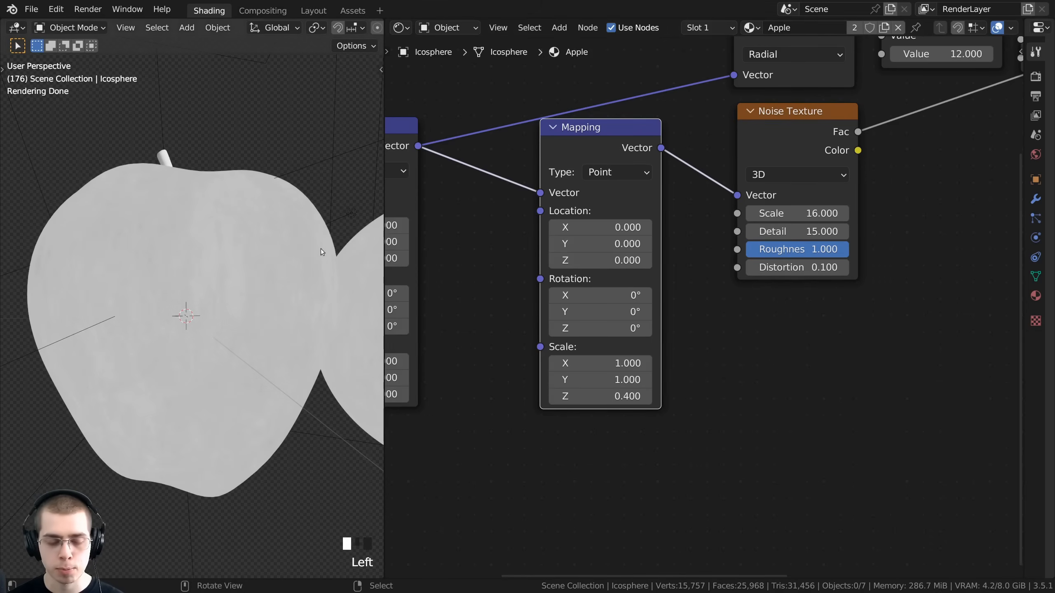
{"action": "middle_click_drag", "start_coordinate": [321, 249], "coordinate": [113, 190]}
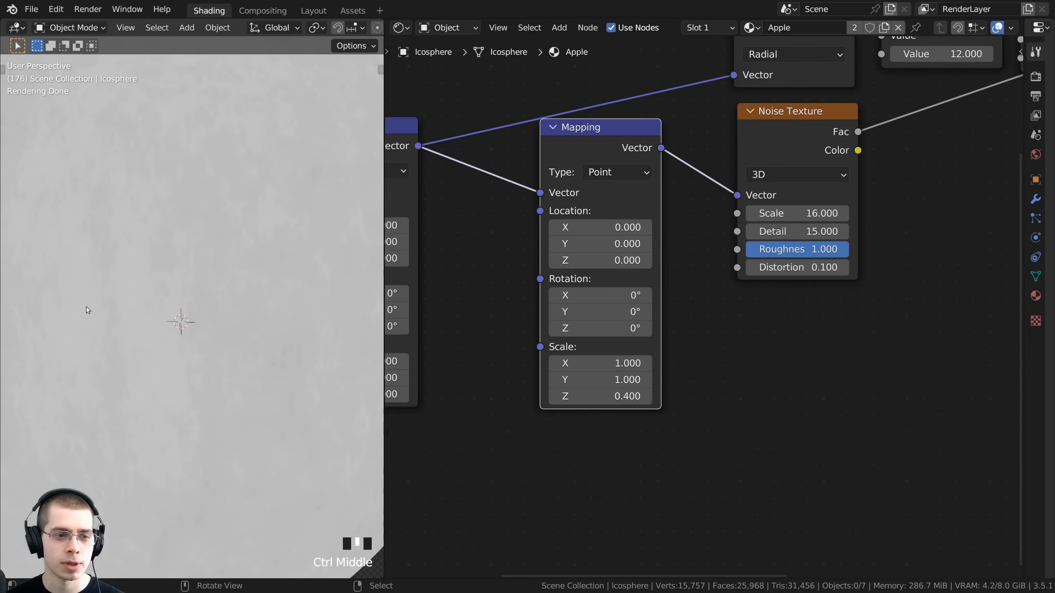
{"action": "scroll", "coordinate": [130, 213], "scroll_direction": "down", "scroll_amount": 3}
{"action": "middle_click_drag", "start_coordinate": [144, 287], "coordinate": [240, 268]}
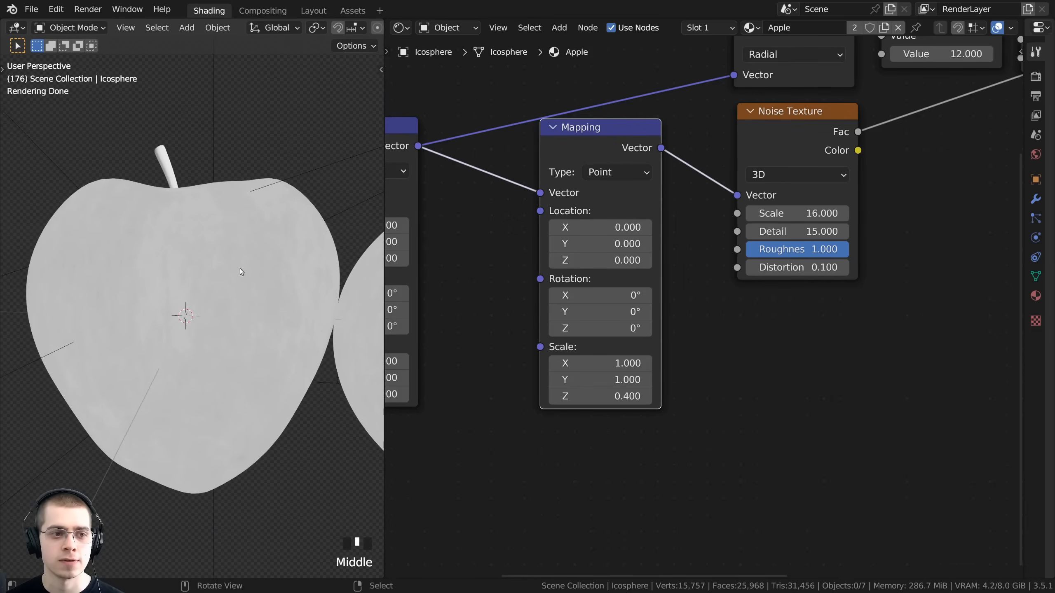
{"action": "middle_click_drag", "start_coordinate": [256, 227], "coordinate": [70, 166]}
- Move the duplicated Mapping node beside the Gradient Texture and add a reroute point on the links from the original Mapping node
{"action": "left_click_drag", "start_coordinate": [556, 207], "coordinate": [599, 89]}
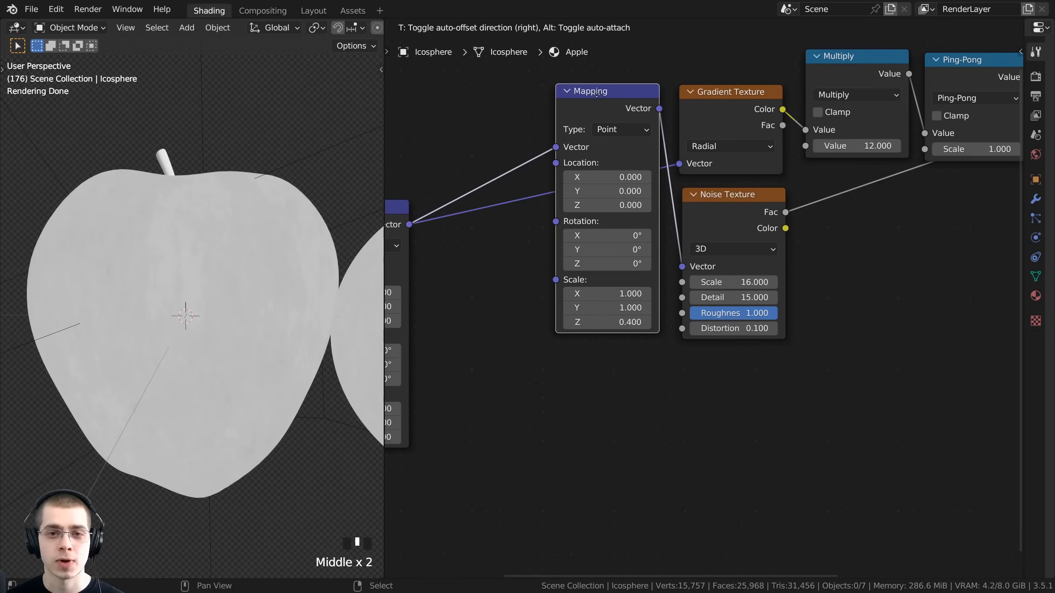
{"action": "scroll", "coordinate": [671, 206], "scroll_direction": "down", "scroll_amount": 4}
{"action": "middle_click_drag", "start_coordinate": [580, 182], "coordinate": [462, 204]}
{"action": "middle_click_drag", "start_coordinate": [556, 205], "coordinate": [558, 286]}
{"action": "scroll", "coordinate": [543, 200], "scroll_direction": "up", "scroll_amount": 2}
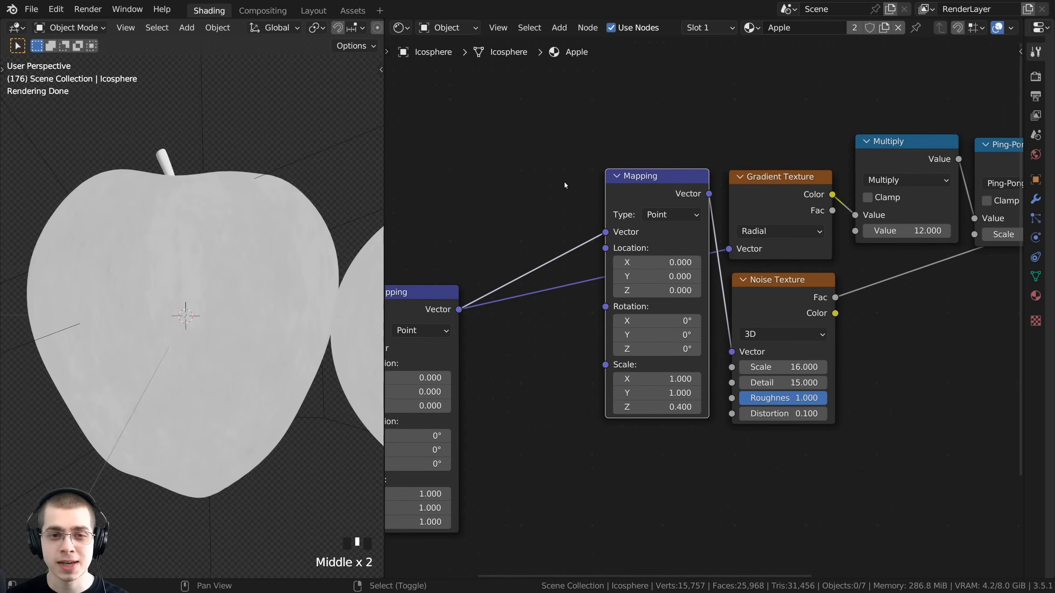
{"action": "right_click_drag", "start_coordinate": [564, 182], "coordinate": [574, 347], "text": "ctrl"}
{"action": "right_click_drag", "start_coordinate": [575, 266], "coordinate": [553, 225]}
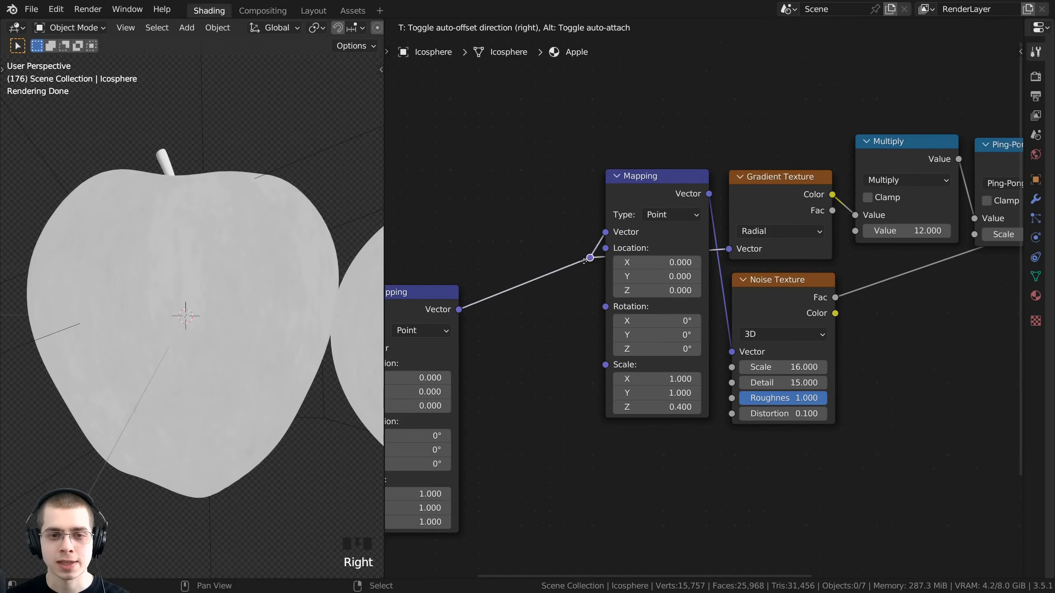
{"action": "right_click_drag", "start_coordinate": [584, 262], "coordinate": [570, 268]}
- Preview the Ping-Pong node's output through the Material Output and inspect the stripes on the apple
{"action": "scroll", "coordinate": [697, 278], "scroll_direction": "down", "scroll_amount": 2}
{"action": "key", "text": "a"}
{"action": "scroll", "coordinate": [755, 269], "scroll_direction": "down", "scroll_amount": 2}
{"action": "middle_click_drag", "start_coordinate": [758, 266], "coordinate": [631, 268]}
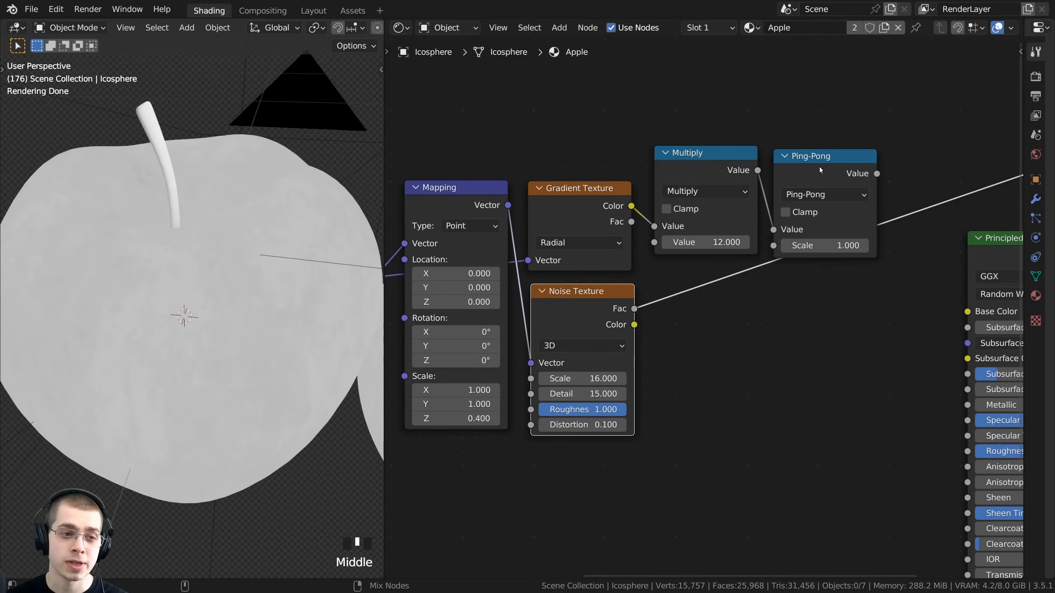
{"action": "left_click", "coordinate": [820, 170], "text": "ctrl+shift"}
{"action": "scroll", "coordinate": [192, 290], "scroll_direction": "down", "scroll_amount": 1}
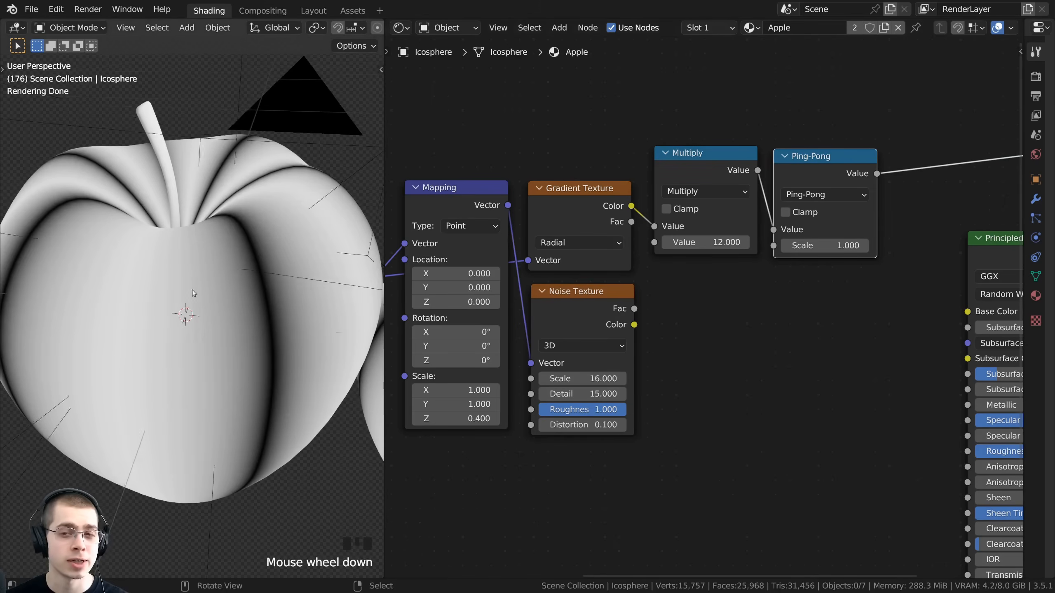
{"action": "middle_click_drag", "start_coordinate": [192, 290], "coordinate": [198, 266]}
{"action": "scroll", "coordinate": [698, 329], "scroll_direction": "down", "scroll_amount": 2}
- Add a Mix node below the Ping-Pong node and change its data type to Color
{"action": "middle_click_drag", "start_coordinate": [695, 309], "coordinate": [686, 252]}
{"action": "key", "text": "shift+a"}
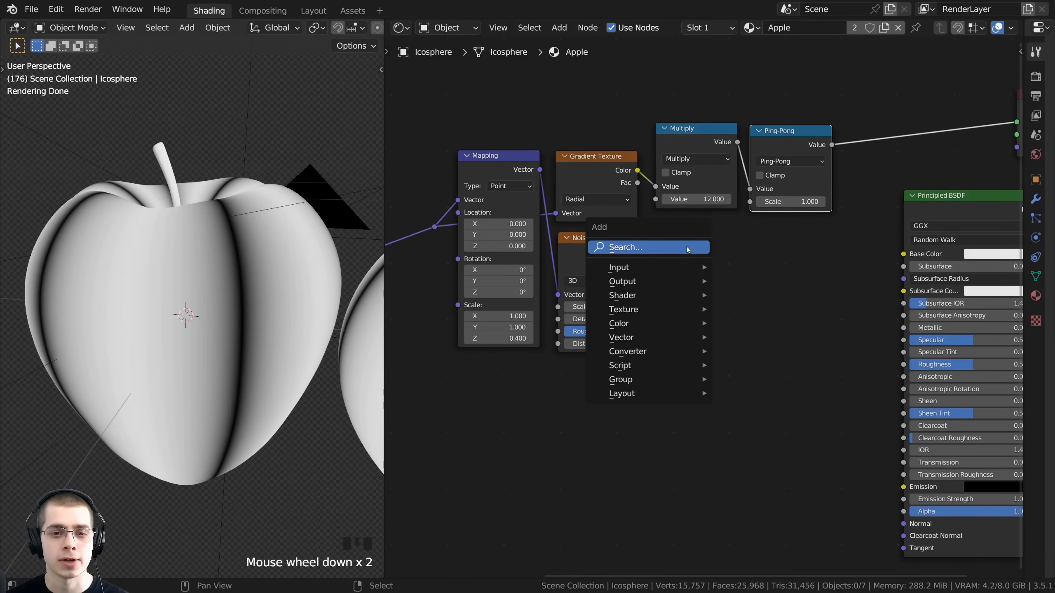
{"action": "left_click", "coordinate": [687, 246]}
{"action": "type", "text": "m"}
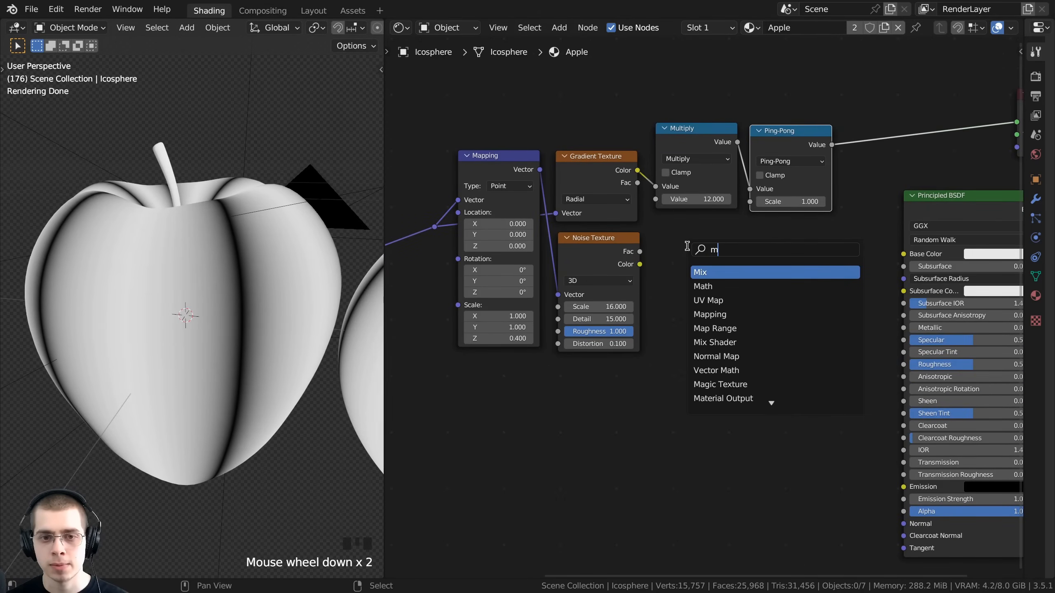
{"action": "type", "text": "ix"}
{"action": "left_click", "coordinate": [738, 270]}
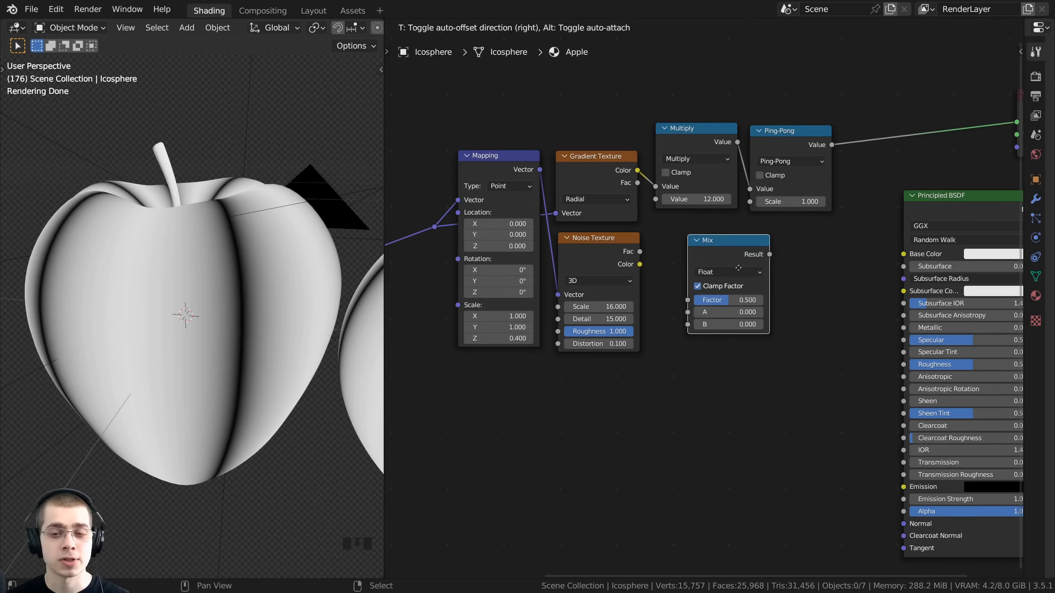
{"action": "left_click", "coordinate": [732, 273]}
{"action": "middle_click_drag", "start_coordinate": [726, 272], "coordinate": [617, 256]}
{"action": "scroll", "coordinate": [616, 256], "scroll_direction": "up", "scroll_amount": 3}
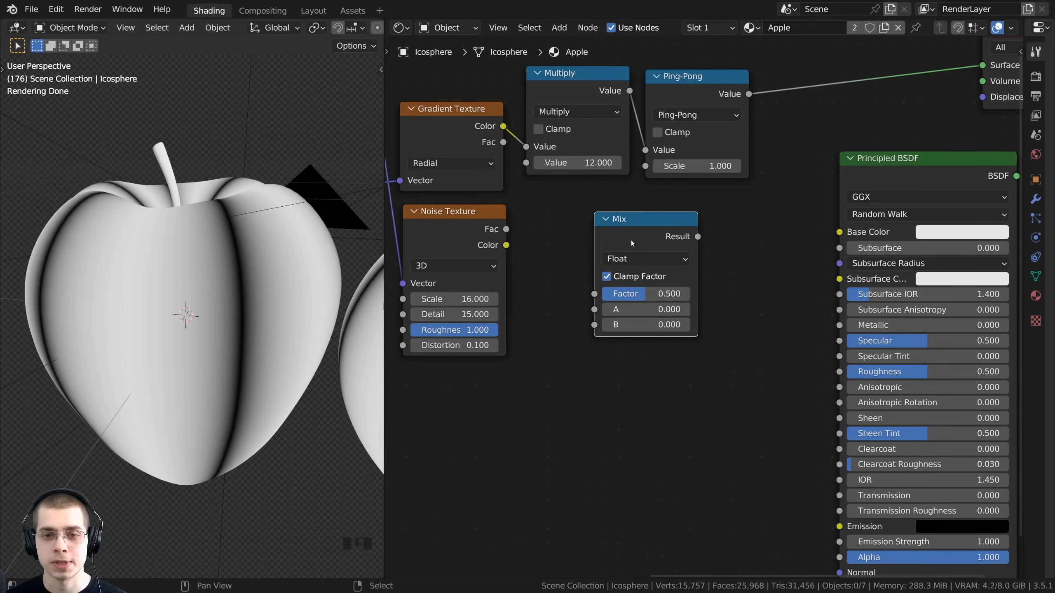
{"action": "left_click", "coordinate": [635, 260]}
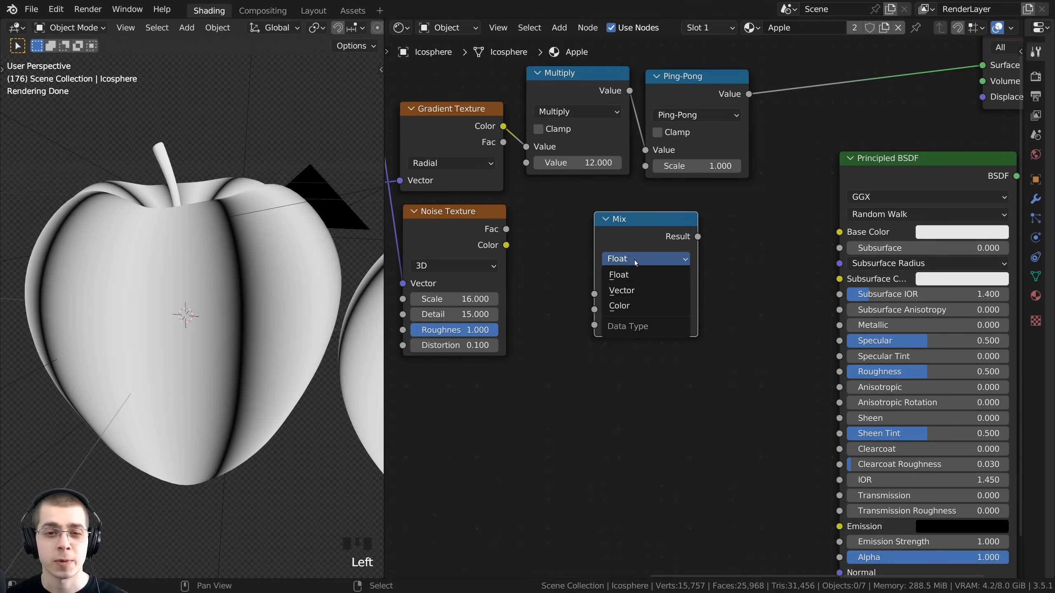
{"action": "left_click", "coordinate": [632, 306]}
- Insert the Mix node between Multiply and Ping-Pong, moving Ping-Pong and the Principled BSDF aside for more room
{"action": "scroll", "coordinate": [594, 252], "scroll_direction": "down", "scroll_amount": 2}
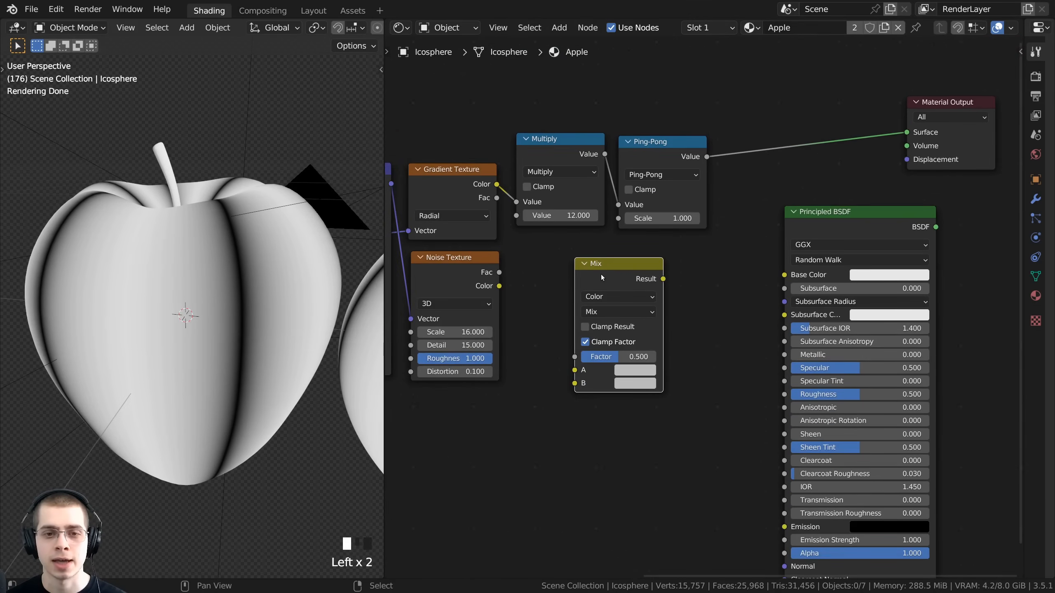
{"action": "left_click_drag", "start_coordinate": [601, 275], "coordinate": [650, 142]}
{"action": "left_click_drag", "start_coordinate": [839, 154], "coordinate": [805, 140]}
{"action": "left_click_drag", "start_coordinate": [899, 230], "coordinate": [976, 254]}
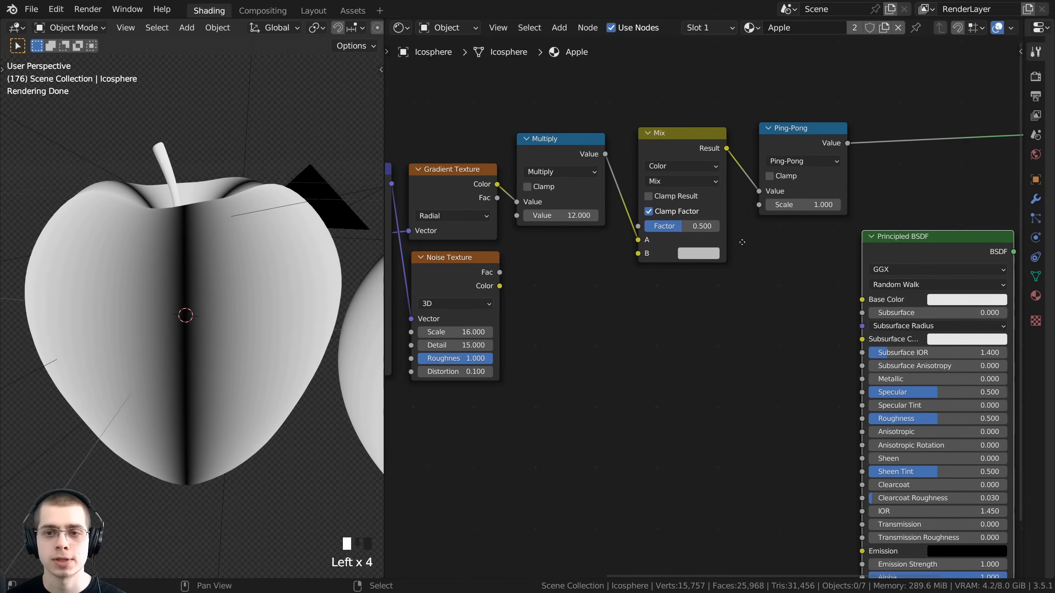
- Connect the Noise Texture's Fac output to the Mix node's B input
{"action": "middle_click_drag", "start_coordinate": [742, 243], "coordinate": [829, 238]}
{"action": "scroll", "coordinate": [561, 253], "scroll_direction": "up", "scroll_amount": 2}
{"action": "left_click", "coordinate": [562, 250]}
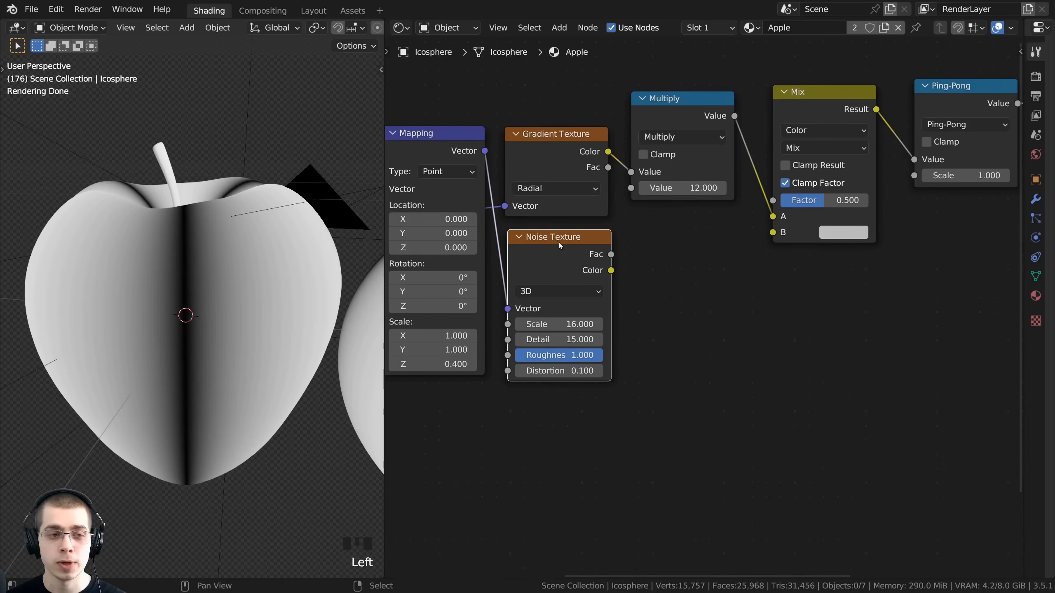
{"action": "left_click_drag", "start_coordinate": [611, 254], "coordinate": [774, 219]}
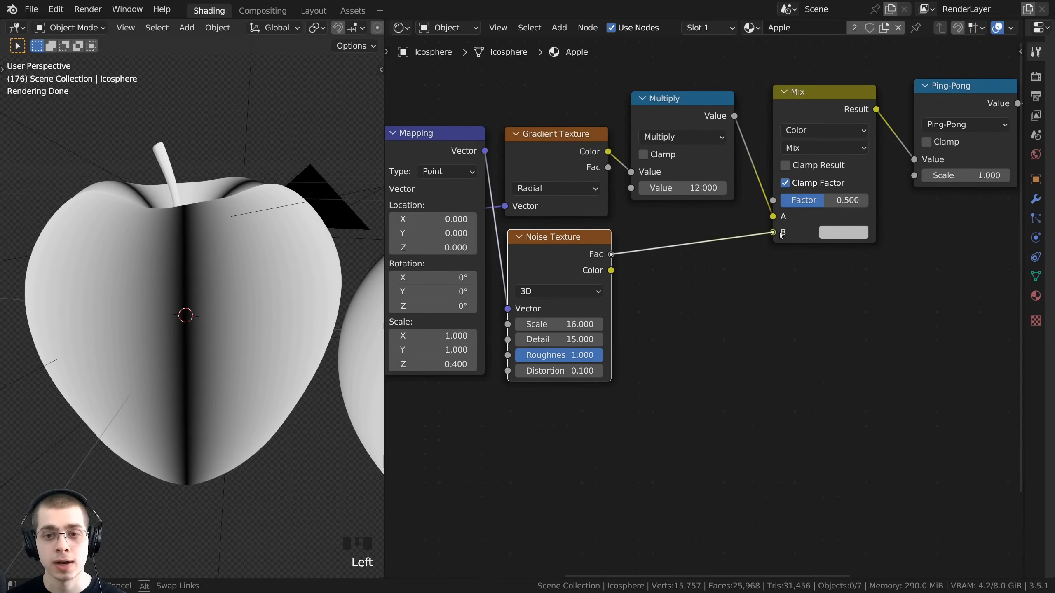
- Examine the blended noise and stripes on the apple together with the Mix node's inputs and factor
{"action": "middle_click_drag", "start_coordinate": [706, 170], "coordinate": [660, 235]}
{"action": "scroll", "coordinate": [660, 236], "scroll_direction": "up", "scroll_amount": 3}
{"action": "left_click", "coordinate": [614, 136]}
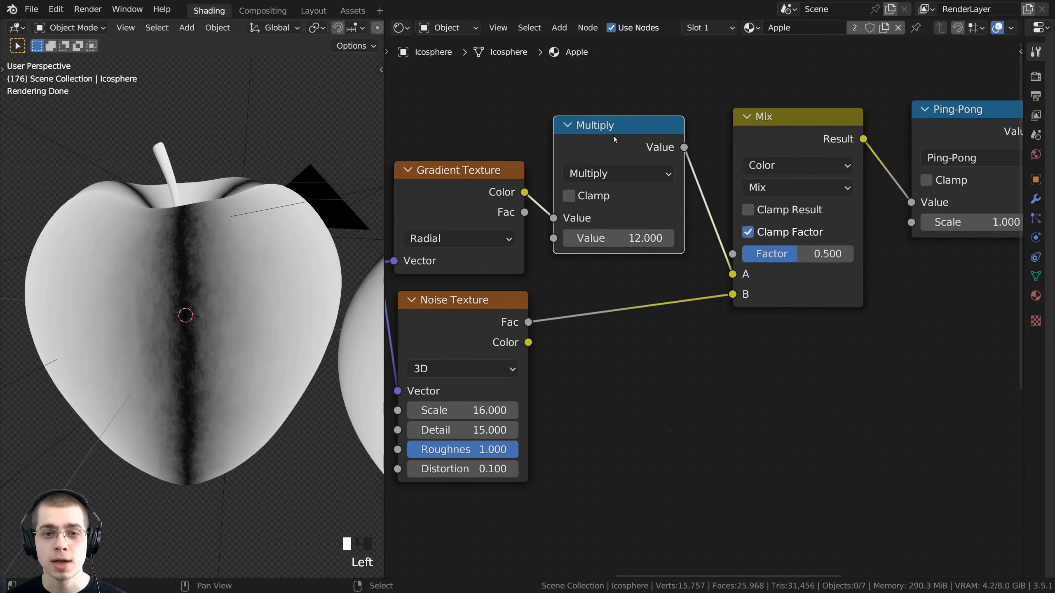
{"action": "middle_click_drag", "start_coordinate": [257, 375], "coordinate": [180, 325]}
{"action": "scroll", "coordinate": [200, 411], "scroll_direction": "up", "scroll_amount": 3}
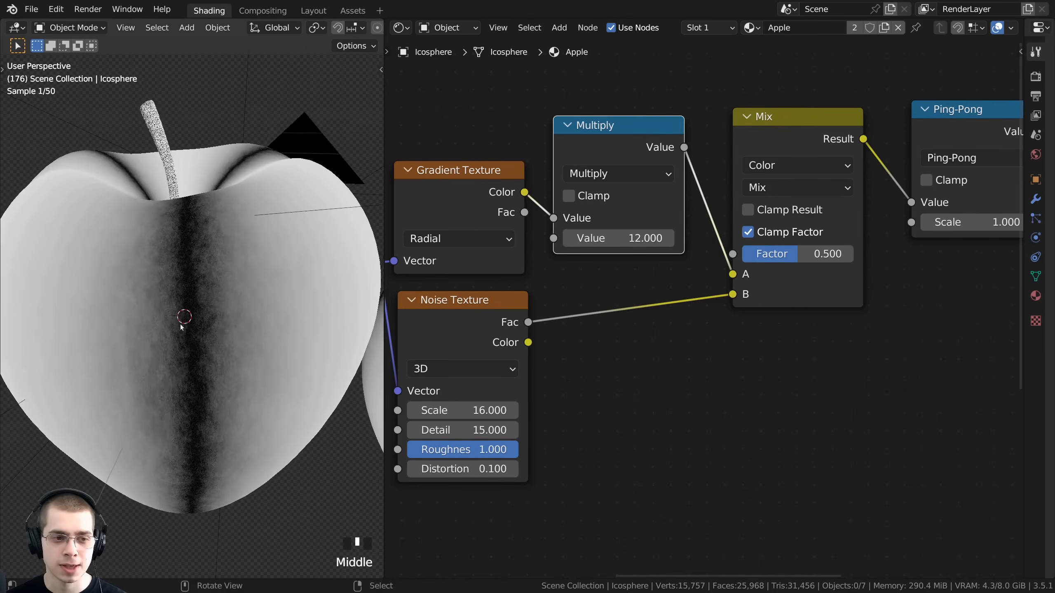
{"action": "middle_click_drag", "start_coordinate": [214, 365], "coordinate": [219, 322]}
{"action": "middle_click_drag", "start_coordinate": [777, 314], "coordinate": [662, 350]}
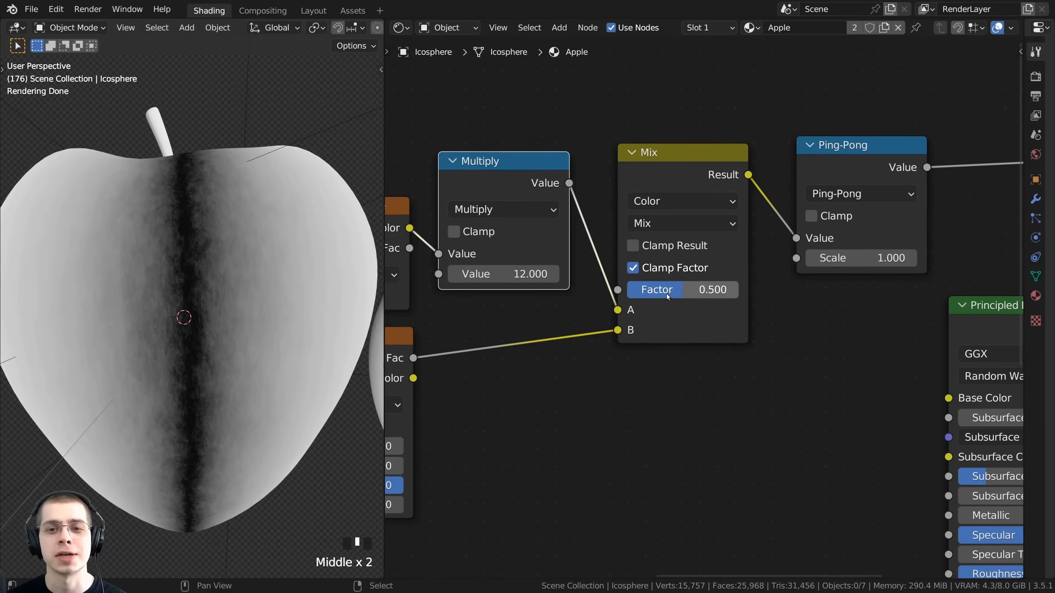
{"action": "mouse_move", "coordinate": [666, 294]}
{"action": "left_mouse_down"}
{"action": "mouse_move", "coordinate": [656, 293]}
{"action": "mouse_move", "coordinate": [666, 294]}
{"action": "left_mouse_up"}
{"action": "middle_click_drag", "start_coordinate": [328, 287], "coordinate": [333, 311]}
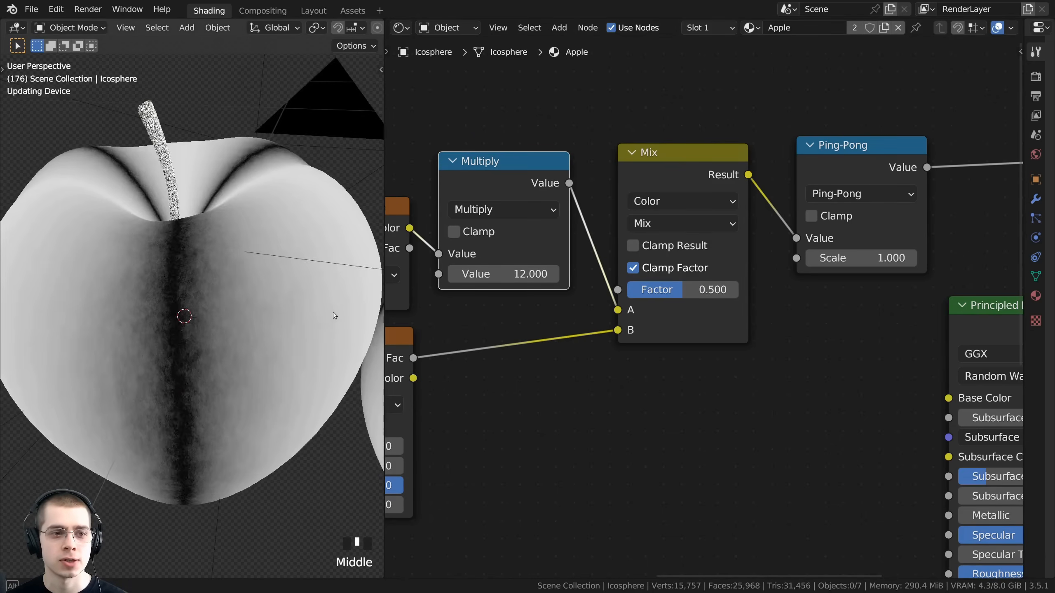
- Set the Mix node's blend mode to Linear Light and its factor to 1.000
{"action": "scroll", "coordinate": [333, 315], "scroll_direction": "down", "scroll_amount": 2}
{"action": "mouse_move", "coordinate": [665, 289]}
{"action": "left_mouse_down"}
{"action": "mouse_move", "coordinate": [609, 290]}
{"action": "mouse_move", "coordinate": [676, 290]}
{"action": "mouse_move", "coordinate": [641, 289]}
{"action": "mouse_move", "coordinate": [666, 289]}
{"action": "left_mouse_up"}
{"action": "left_click", "coordinate": [657, 224]}
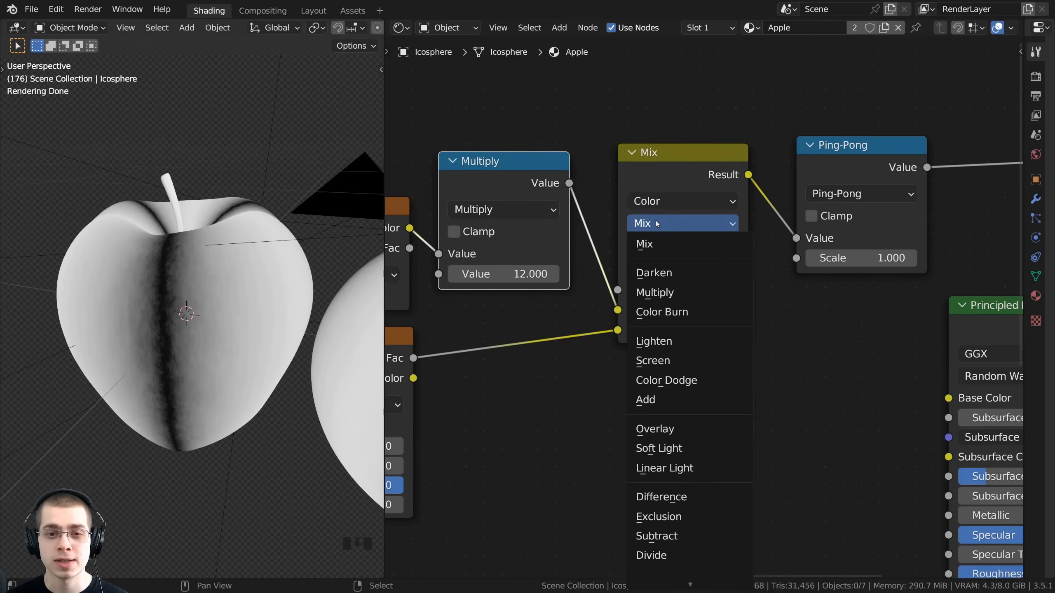
{"action": "left_click", "coordinate": [659, 467]}
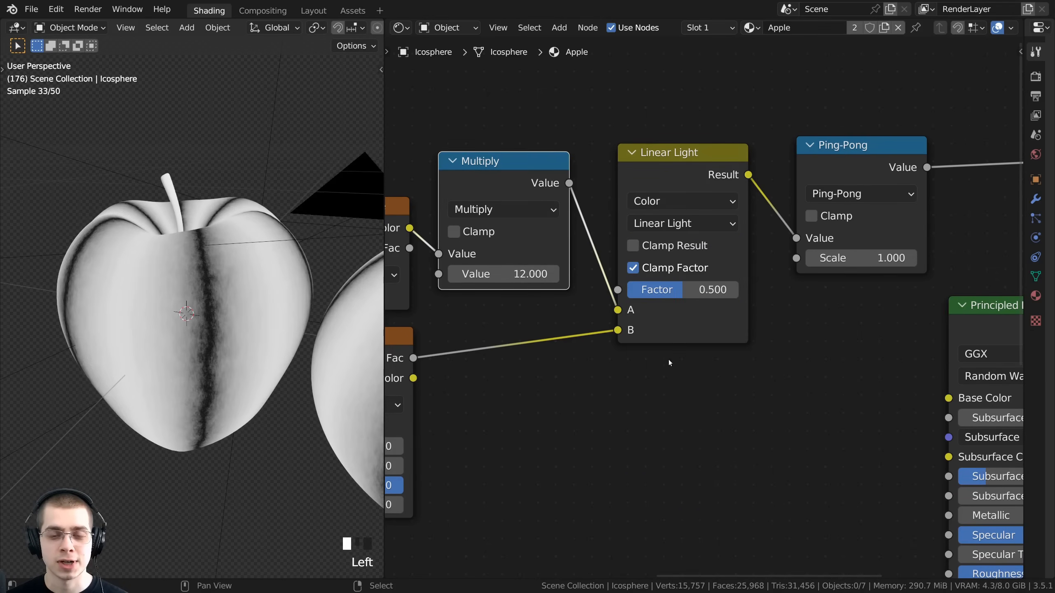
{"action": "left_click_drag", "start_coordinate": [695, 289], "coordinate": [728, 291]}
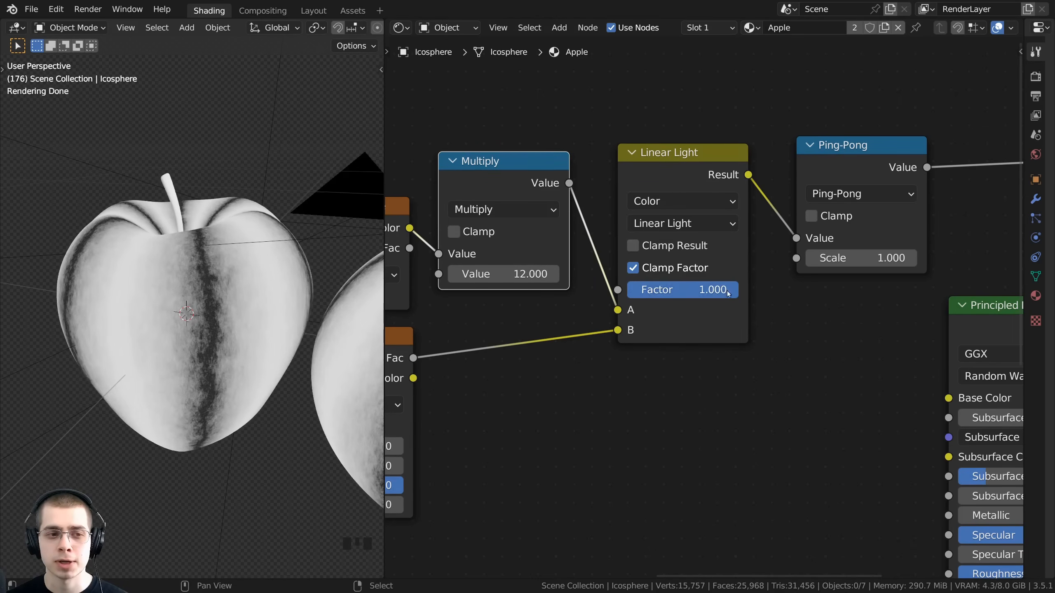
- Examine how the Linear Light blend breaks up the dark stripes on the apple, both close up and from above
{"action": "middle_click_drag", "start_coordinate": [300, 318], "coordinate": [234, 203]}
{"action": "scroll", "coordinate": [290, 254], "scroll_direction": "up", "scroll_amount": 2}
{"action": "left_click", "coordinate": [738, 291]}
{"action": "scroll", "coordinate": [177, 349], "scroll_direction": "up", "scroll_amount": 3}
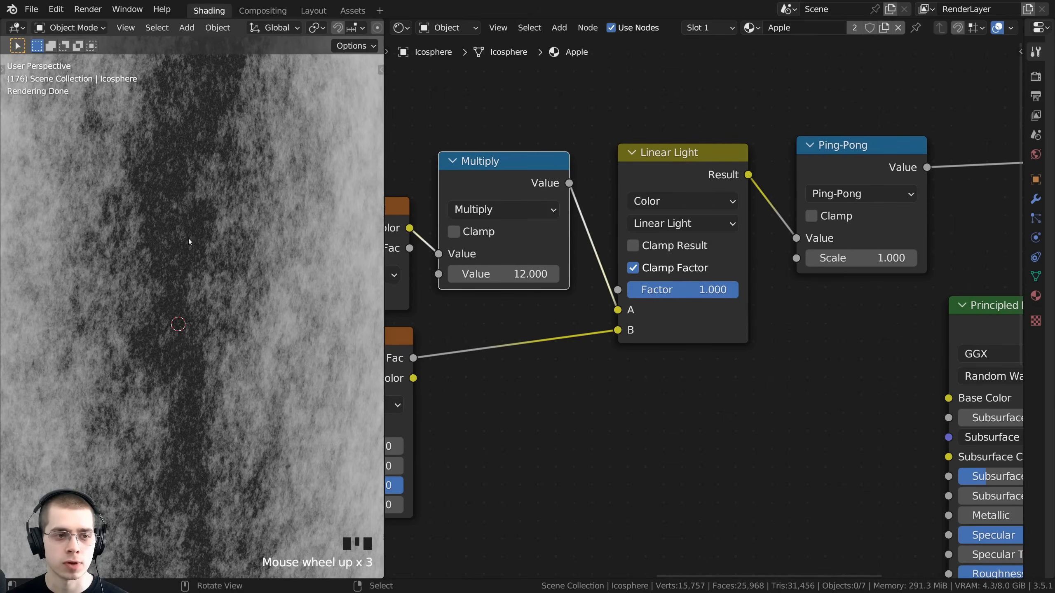
{"action": "middle_click_drag", "start_coordinate": [189, 242], "coordinate": [190, 327]}
{"action": "middle_click_drag", "start_coordinate": [273, 348], "coordinate": [204, 295]}
{"action": "scroll", "coordinate": [642, 283], "scroll_direction": "down", "scroll_amount": 2}
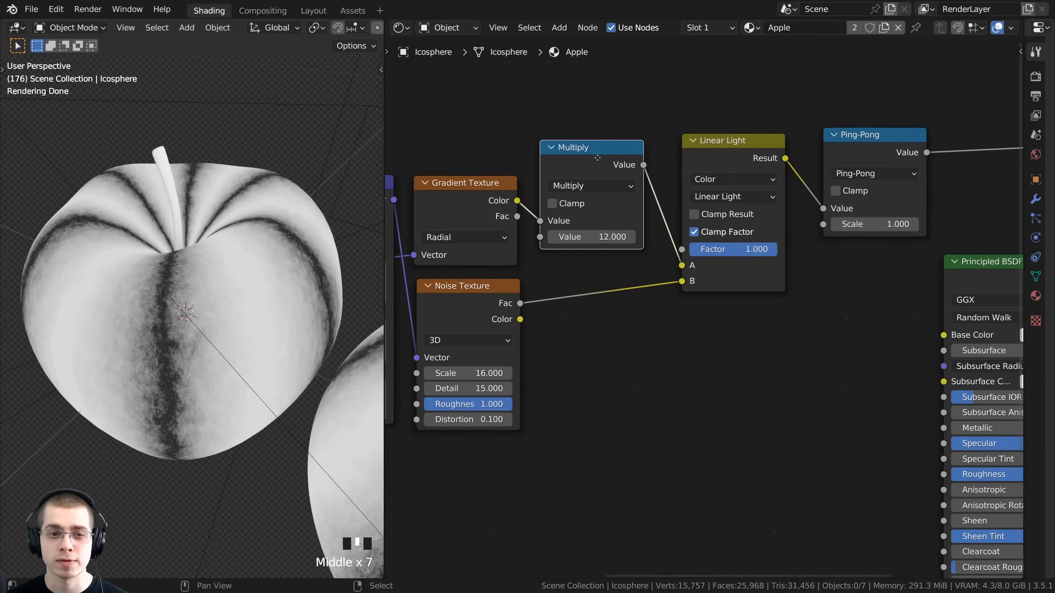
- Duplicate the Multiply node and insert the copy between the Noise Texture's Fac output and the Linear Light node's B input
{"action": "scroll", "coordinate": [600, 139], "scroll_direction": "up", "scroll_amount": 3}
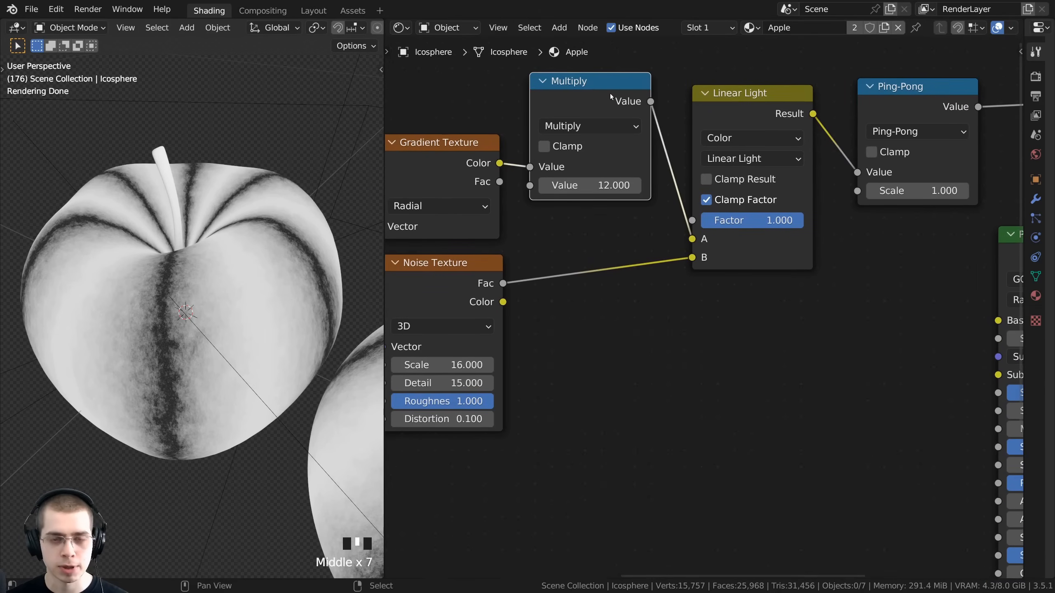
{"action": "key", "text": "shift+d"}
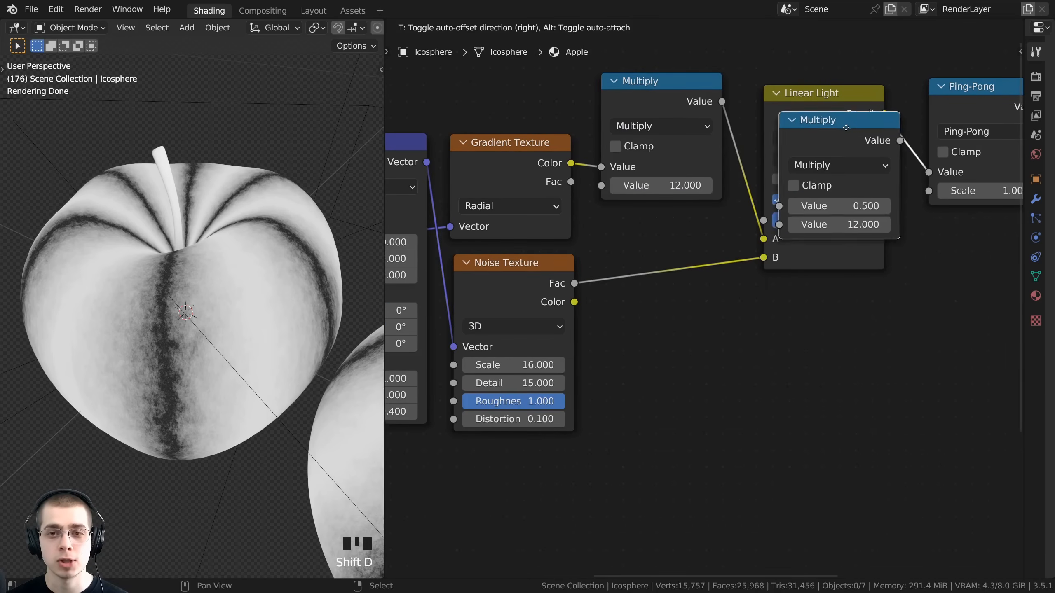
{"action": "left_click", "coordinate": [704, 246]}
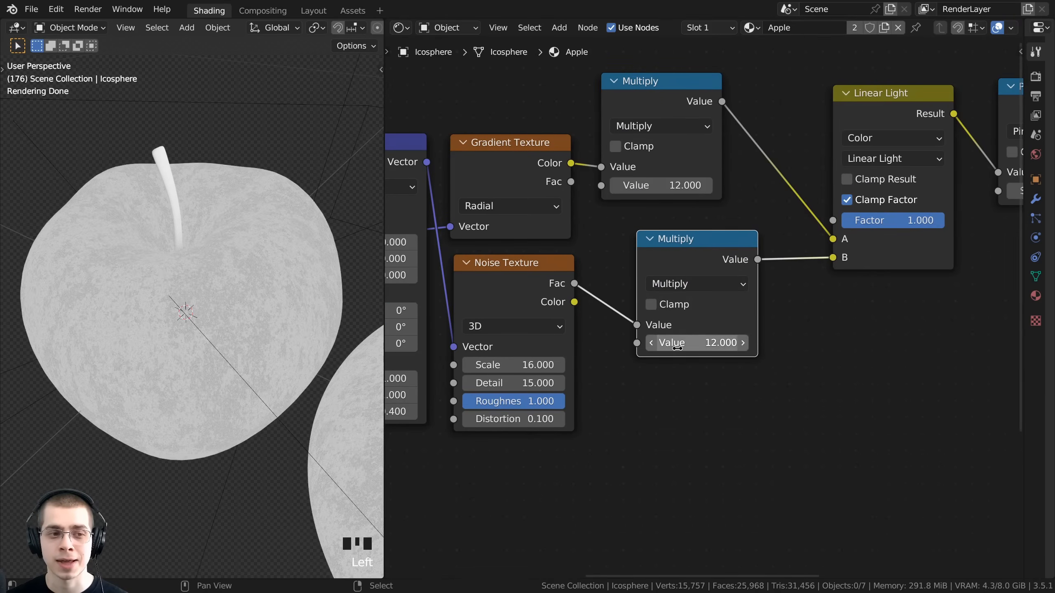
- Set the duplicated Multiply node's value to 20, then shift it toward the Noise Texture and the Linear Light node toward both Multiply nodes
{"action": "left_click_drag", "start_coordinate": [698, 343], "coordinate": [673, 342]}
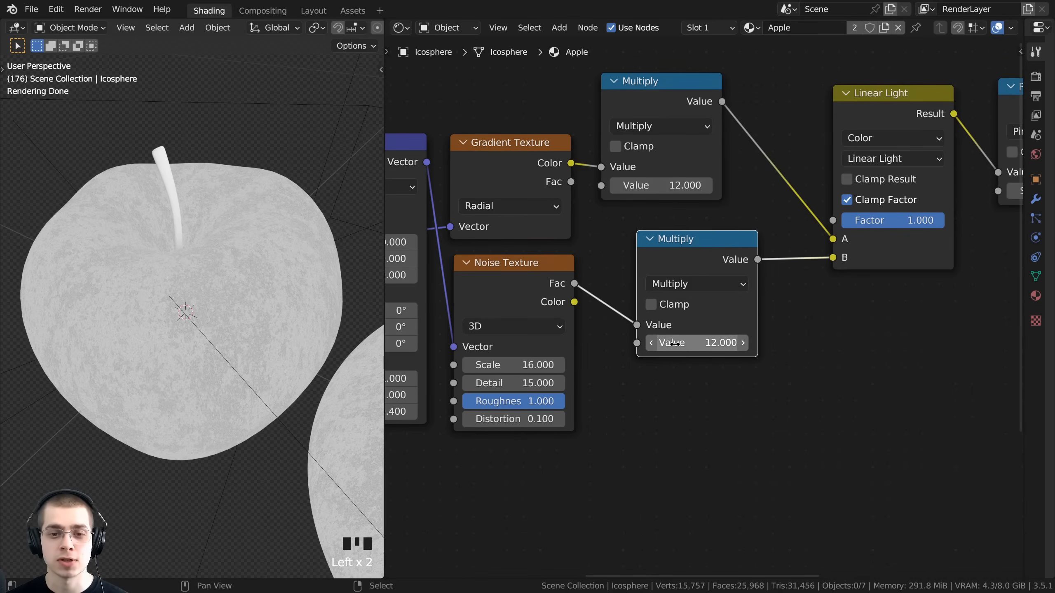
{"action": "key", "text": "Return"}
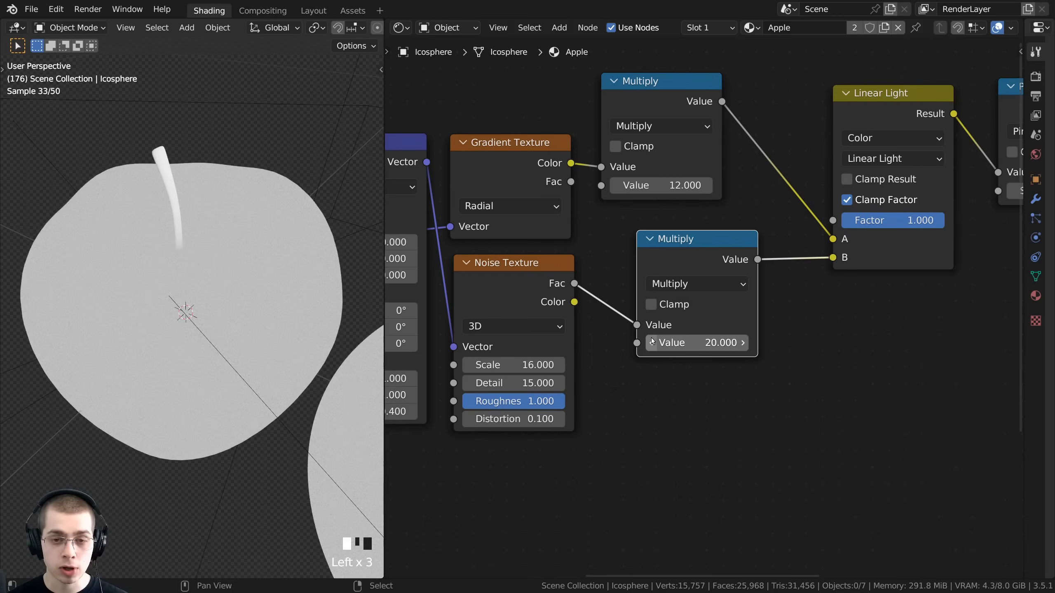
{"action": "left_click_drag", "start_coordinate": [658, 271], "coordinate": [631, 268]}
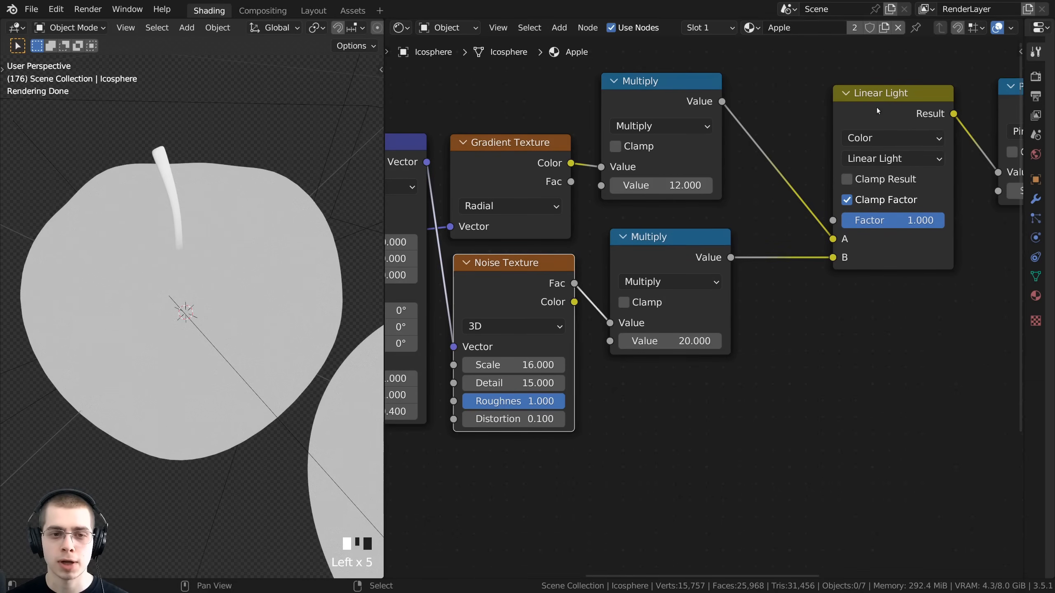
{"action": "left_click_drag", "start_coordinate": [877, 111], "coordinate": [822, 100]}
- Lower the Linear Light node's factor to about 0.302 so the stripes show through the noise
{"action": "middle_click_drag", "start_coordinate": [286, 295], "coordinate": [286, 230]}
{"action": "scroll", "coordinate": [270, 291], "scroll_direction": "up", "scroll_amount": 3}
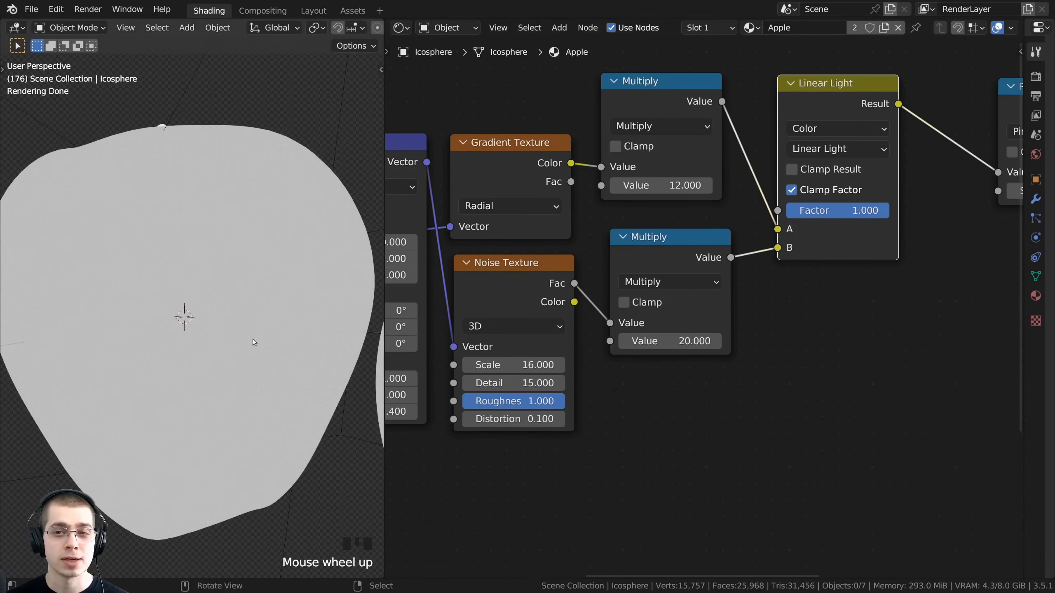
{"action": "scroll", "coordinate": [184, 299], "scroll_direction": "up", "scroll_amount": 1}
{"action": "middle_click_drag", "start_coordinate": [223, 341], "coordinate": [338, 360]}
{"action": "middle_click_drag", "start_coordinate": [516, 261], "coordinate": [383, 310]}
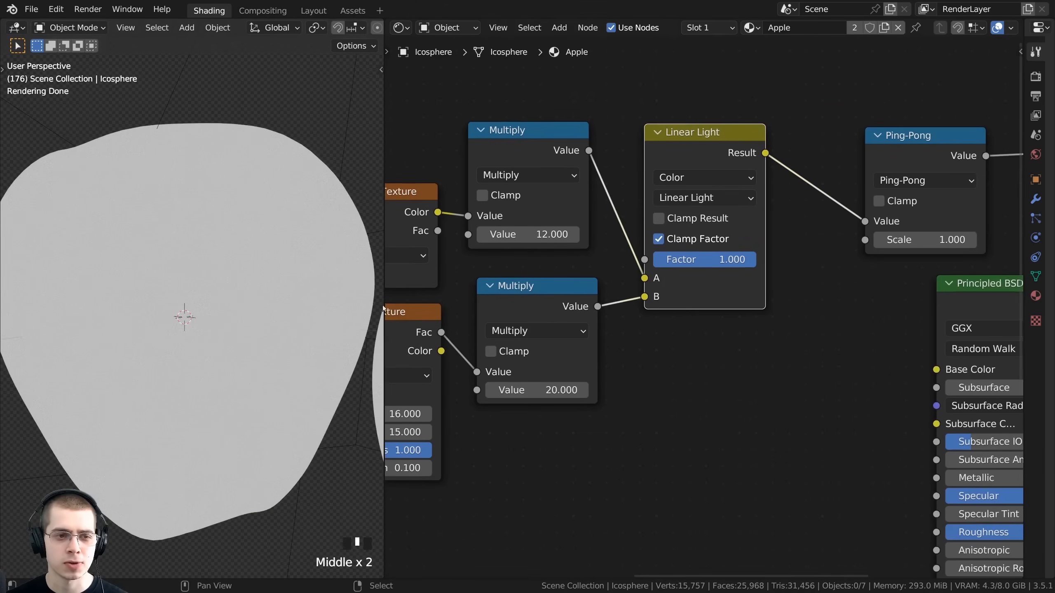
{"action": "left_click_drag", "start_coordinate": [714, 259], "coordinate": [685, 261]}
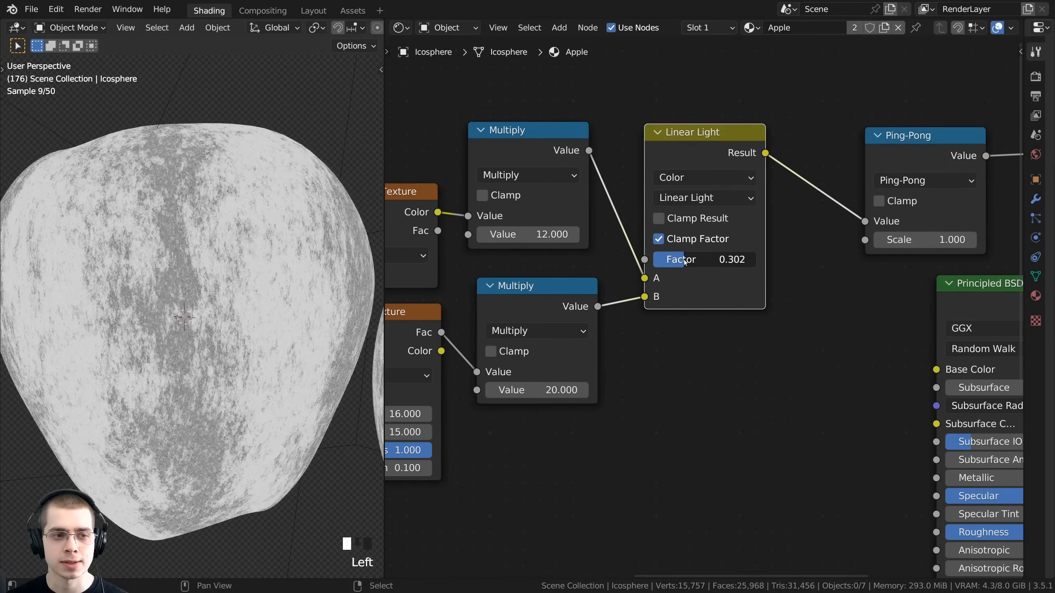
- Move the Linear Light node closer to the Multiply nodes and set its factor to 0.410
{"action": "left_click_drag", "start_coordinate": [675, 161], "coordinate": [659, 160]}
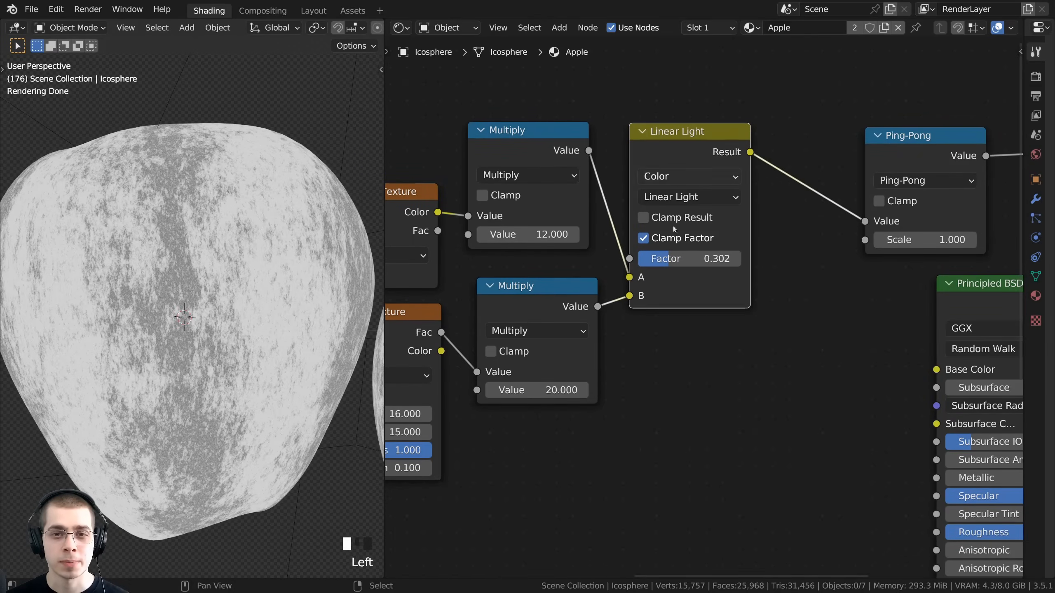
{"action": "left_click", "coordinate": [681, 257]}
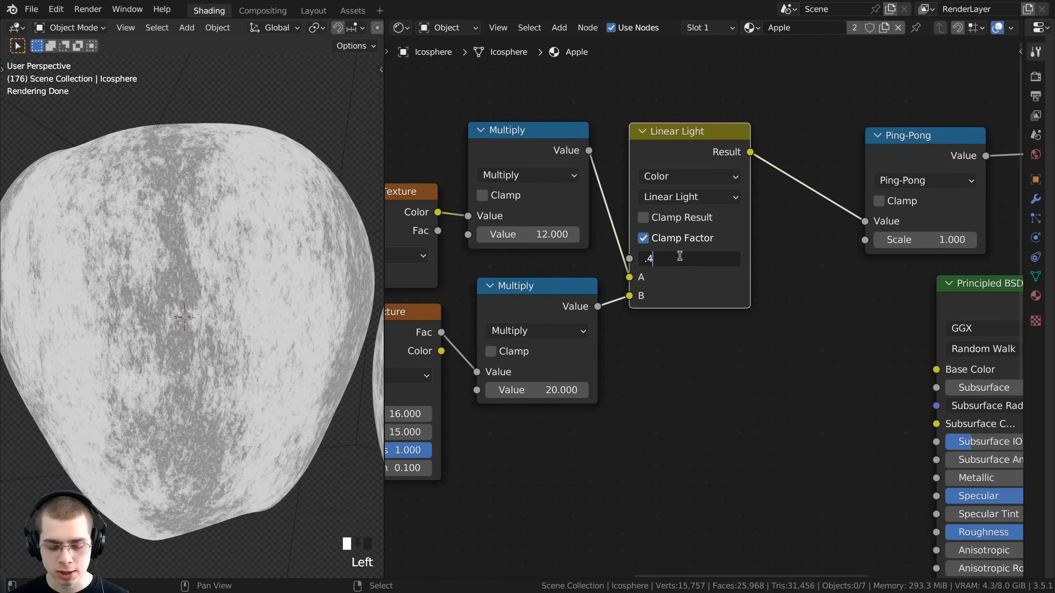
{"action": "key", "text": "Return"}
{"action": "scroll", "coordinate": [216, 233], "scroll_direction": "down", "scroll_amount": 1}
{"action": "middle_click_drag", "start_coordinate": [216, 225], "coordinate": [250, 225]}
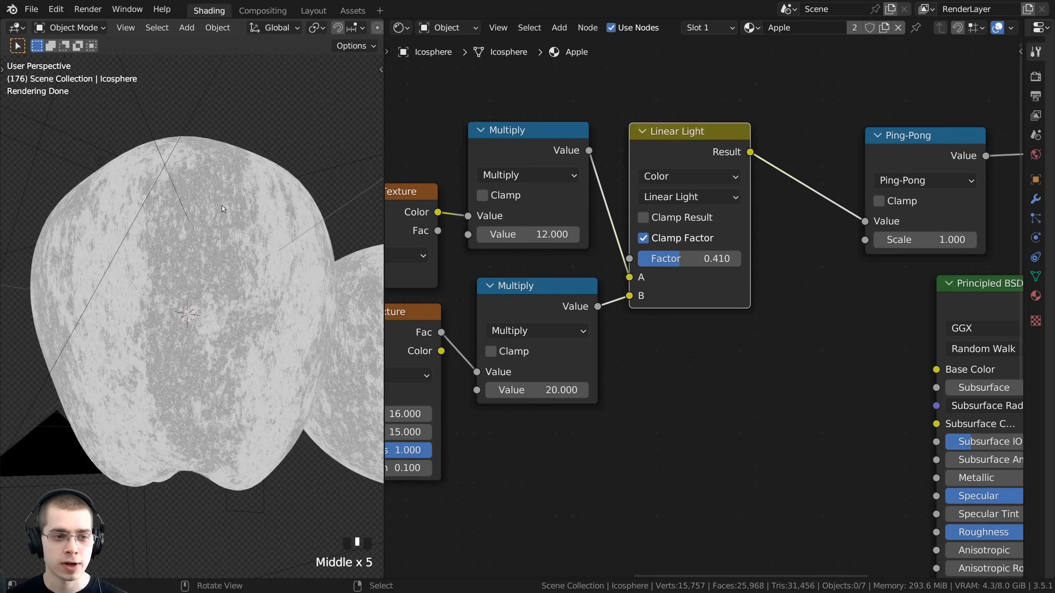
{"action": "scroll", "coordinate": [261, 209], "scroll_direction": "up", "scroll_amount": 2}
{"action": "middle_click_drag", "start_coordinate": [250, 200], "coordinate": [239, 278]}
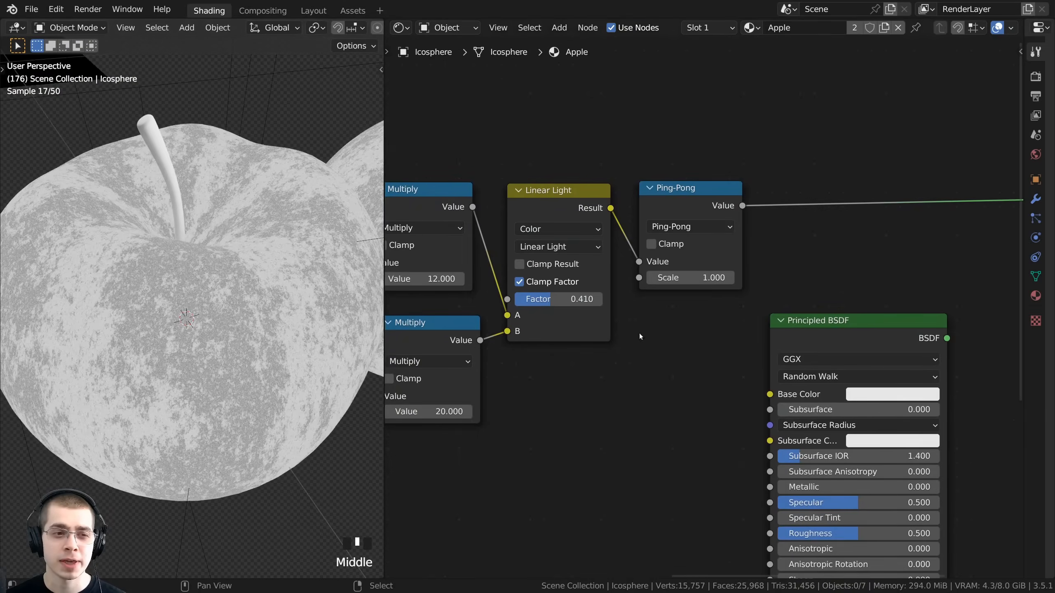
- Add a ColorRamp node between Ping-Pong and the Material Output, and move it close to the Ping-Pong node
{"action": "middle_click_drag", "start_coordinate": [703, 205], "coordinate": [679, 218]}
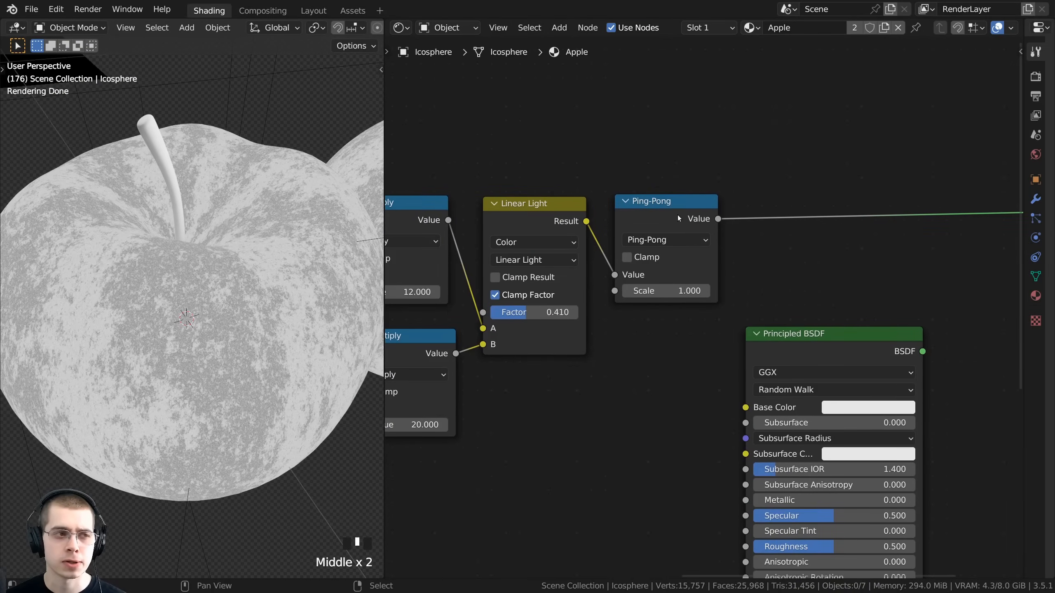
{"action": "key", "text": "shift+a"}
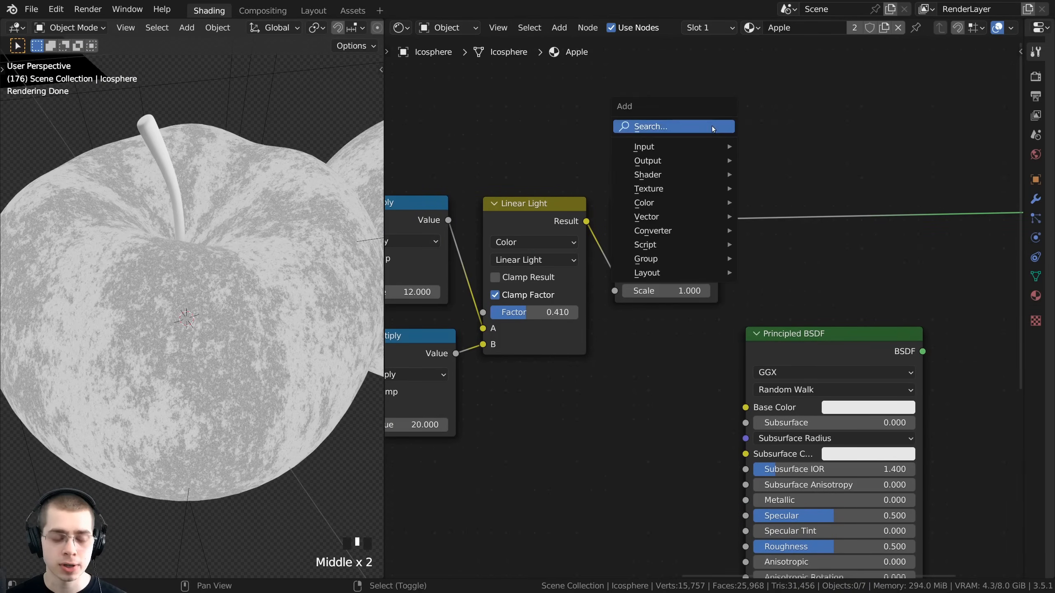
{"action": "left_click", "coordinate": [673, 127]}
{"action": "type", "text": "col"}
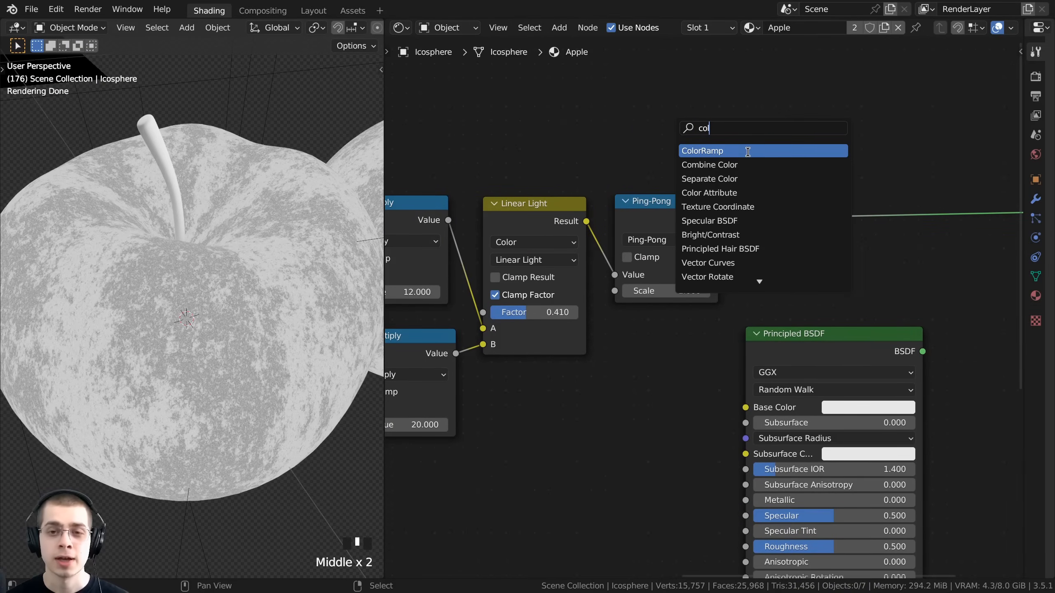
{"action": "left_click", "coordinate": [747, 152]}
{"action": "left_click", "coordinate": [717, 217]}
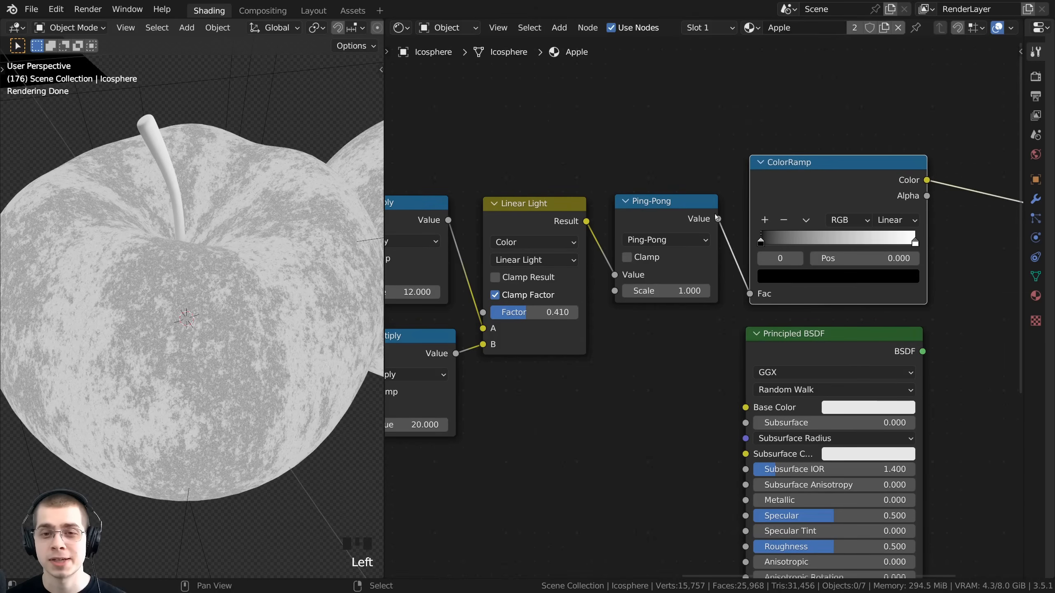
{"action": "middle_click_drag", "start_coordinate": [754, 213], "coordinate": [723, 220]}
{"action": "left_click_drag", "start_coordinate": [771, 194], "coordinate": [766, 195]}
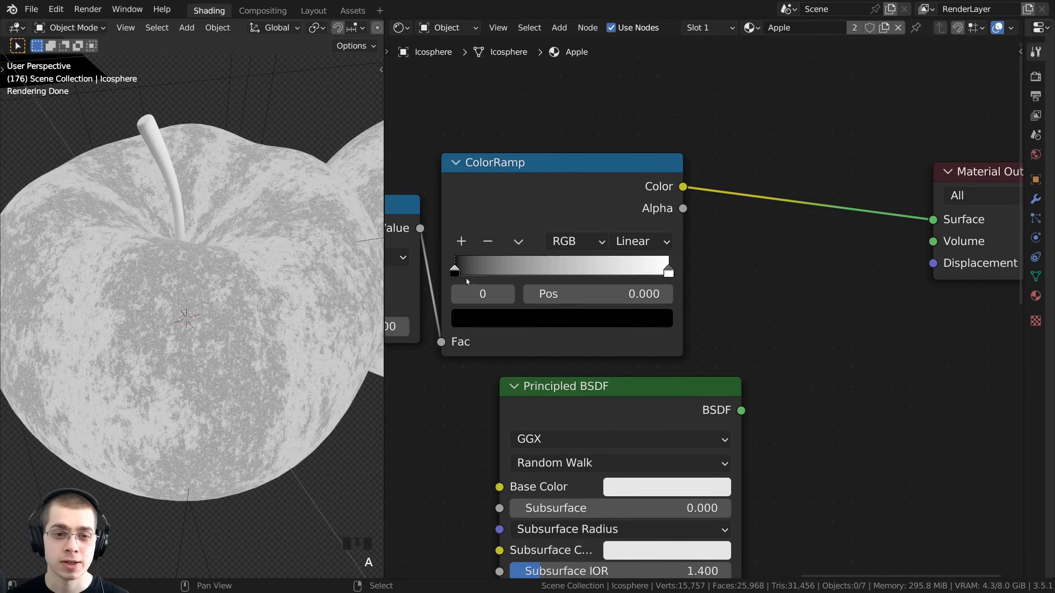
- Move the ColorRamp's black stop to position 0.555 and change its white stop to grey, hex 999999
{"action": "left_click", "coordinate": [455, 272]}
{"action": "left_click_drag", "start_coordinate": [454, 270], "coordinate": [573, 275]}
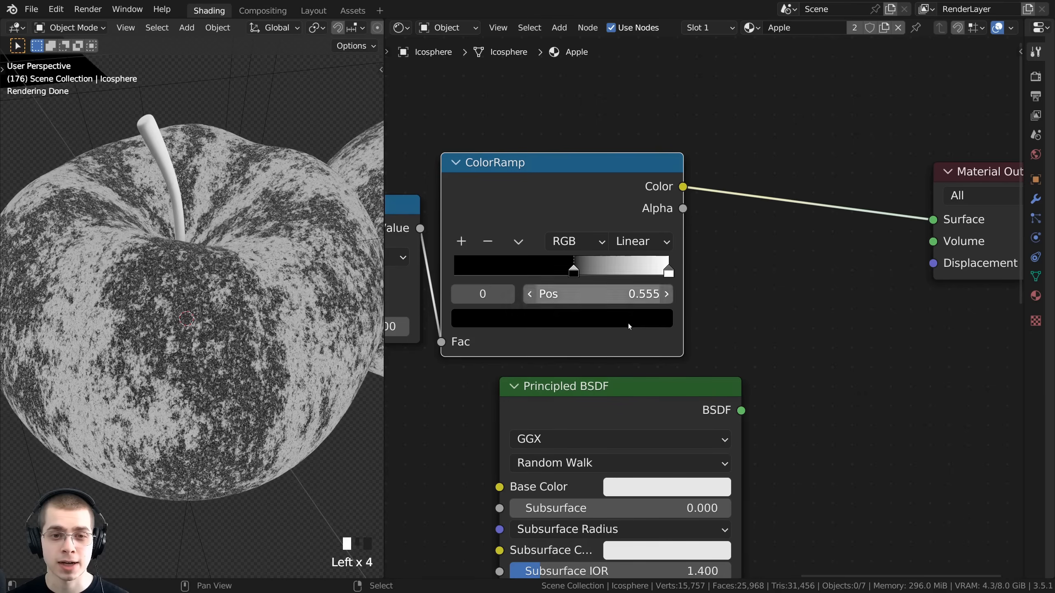
{"action": "left_click", "coordinate": [667, 271]}
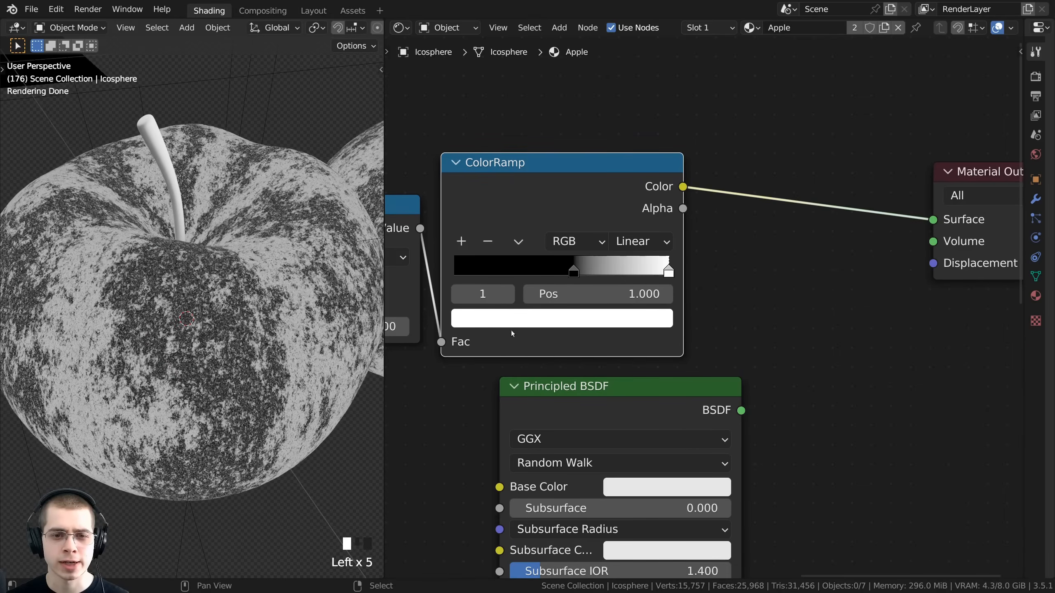
{"action": "middle_click_drag", "start_coordinate": [511, 331], "coordinate": [538, 339]}
{"action": "left_click", "coordinate": [559, 325]}
{"action": "left_click_drag", "start_coordinate": [653, 64], "coordinate": [646, 89]}
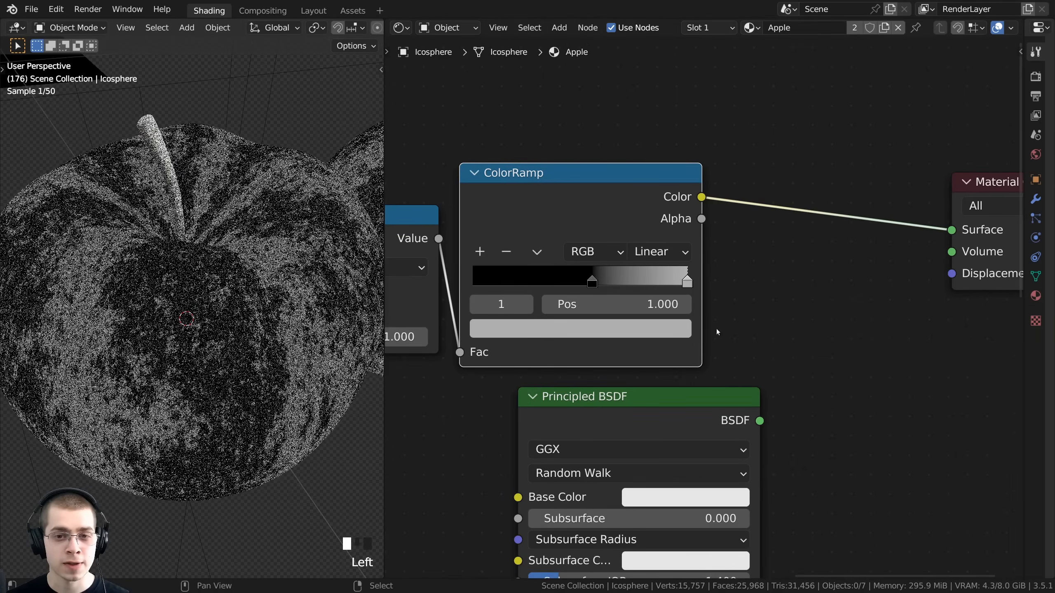
{"action": "key", "text": "ctrl+v"}
{"action": "left_click", "coordinate": [620, 333]}
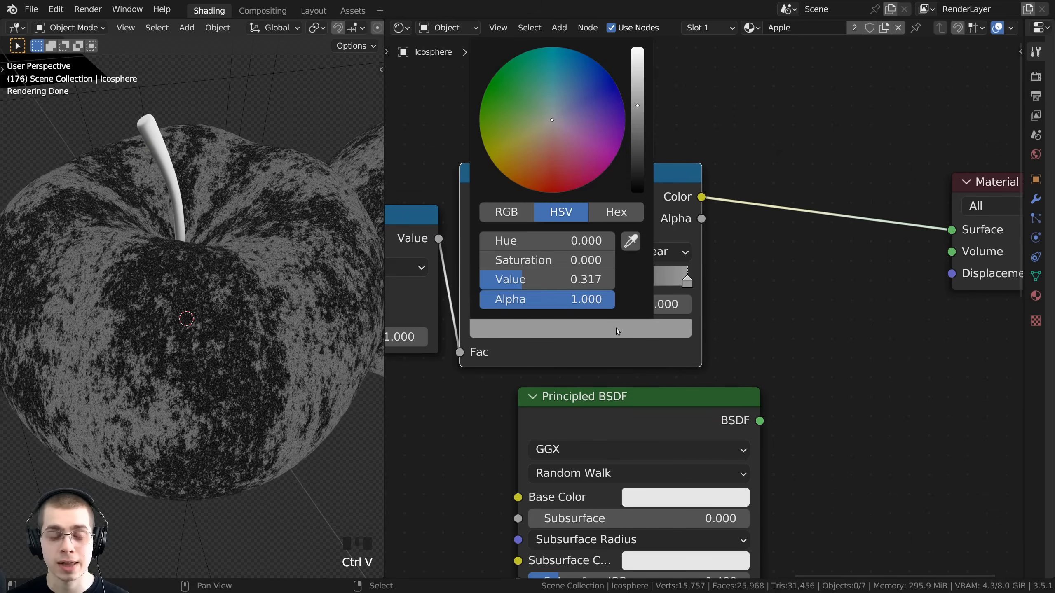
{"action": "left_click", "coordinate": [632, 214]}
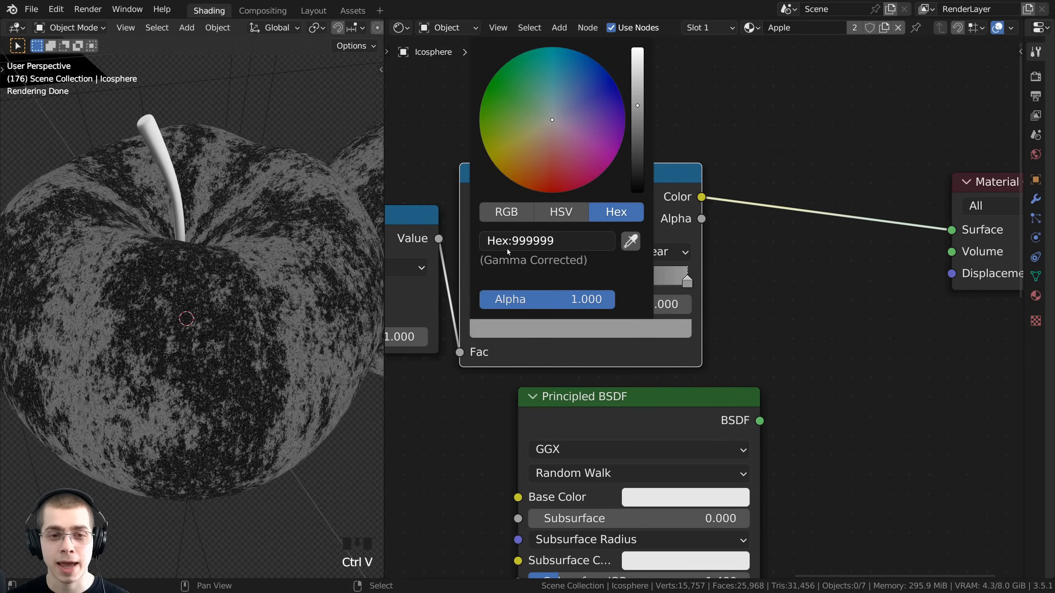
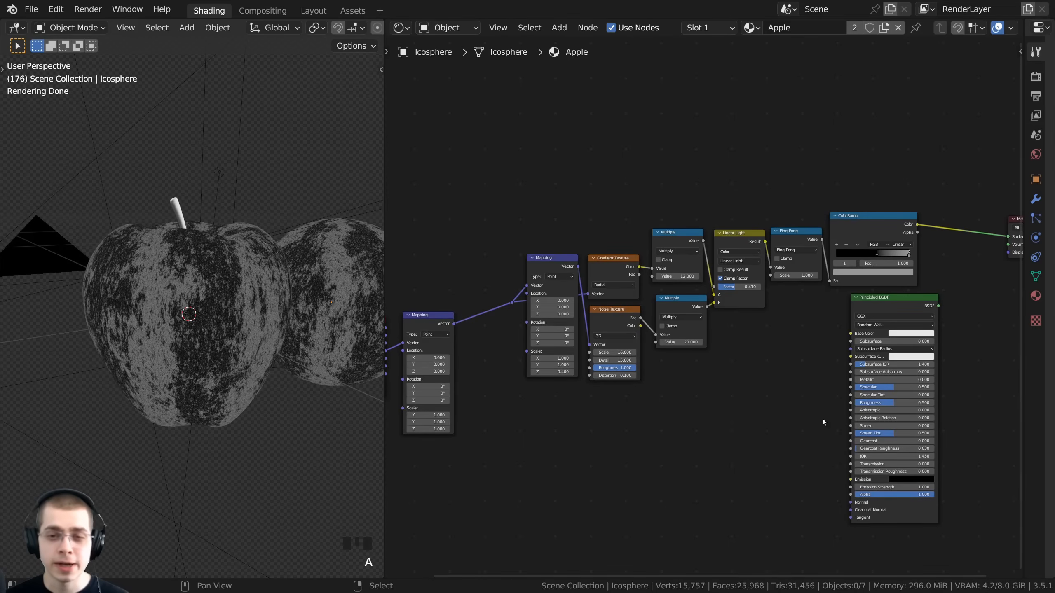
- Move the Principled BSDF node away from the ColorRamp, to below the Material Output
{"action": "left_click_drag", "start_coordinate": [910, 311], "coordinate": [1016, 316]}
{"action": "scroll", "coordinate": [751, 328], "scroll_direction": "down", "scroll_amount": 4}
{"action": "middle_click_drag", "start_coordinate": [751, 327], "coordinate": [765, 330]}
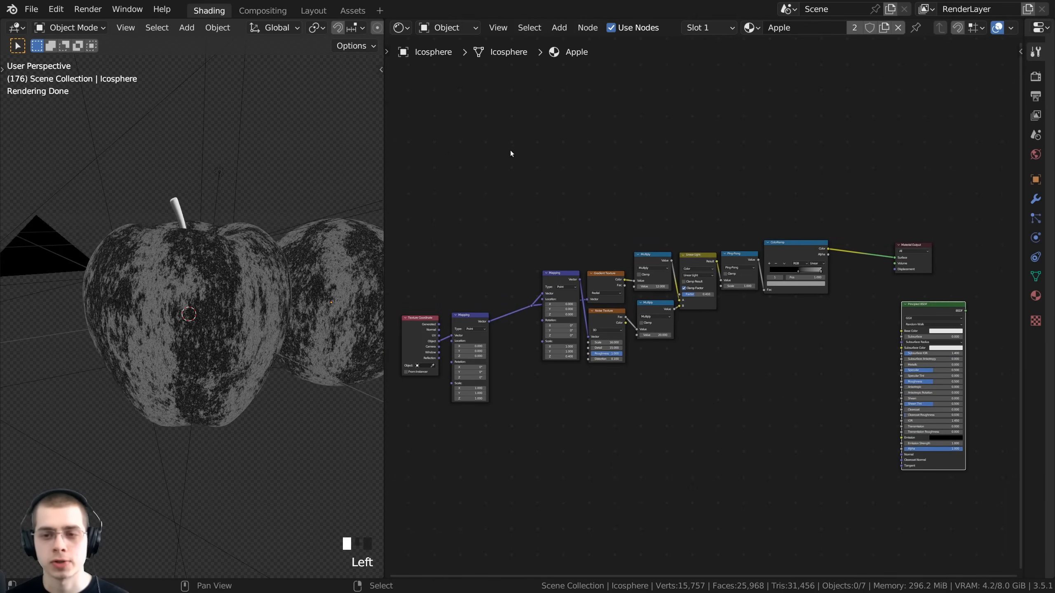
- Enclose the nodes from the second Mapping node through the ColorRamp in a frame
{"action": "left_click_drag", "start_coordinate": [514, 157], "coordinate": [843, 404]}
{"action": "key", "text": "shift+b"}
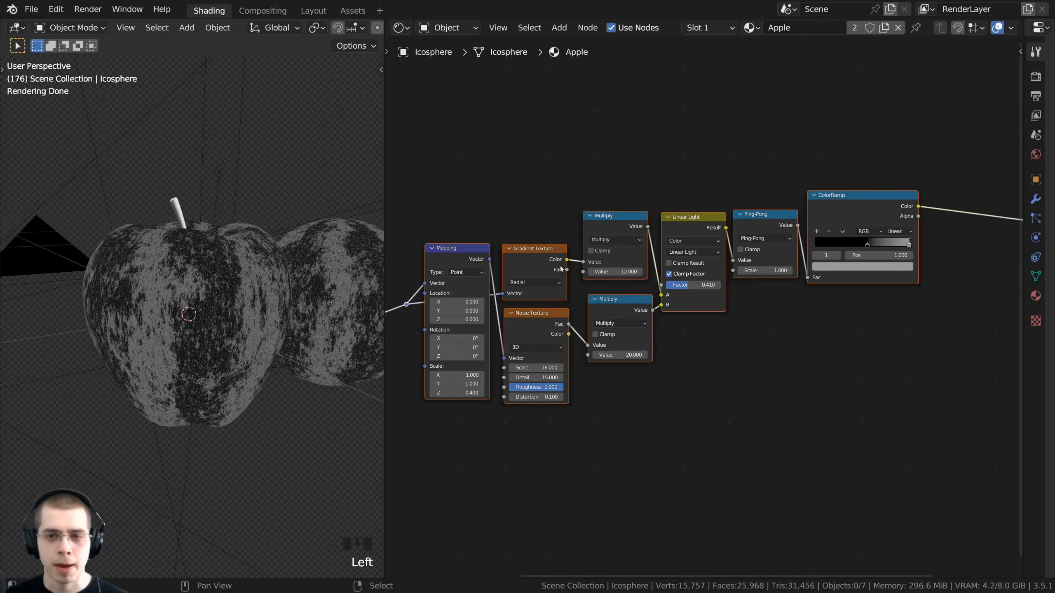
{"action": "key", "text": "Home"}
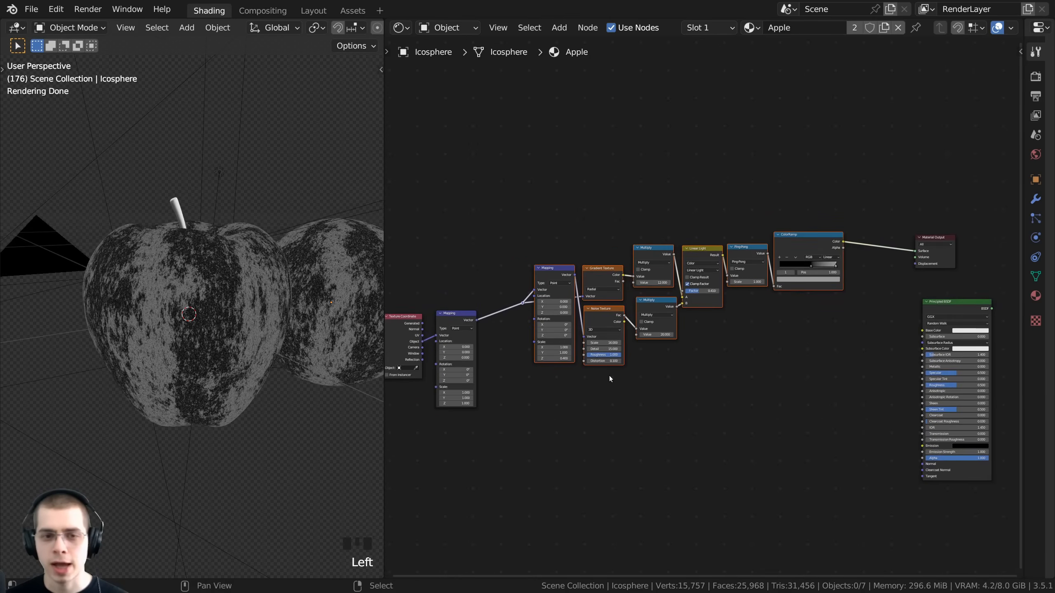
{"action": "key", "text": "ctrl+j"}
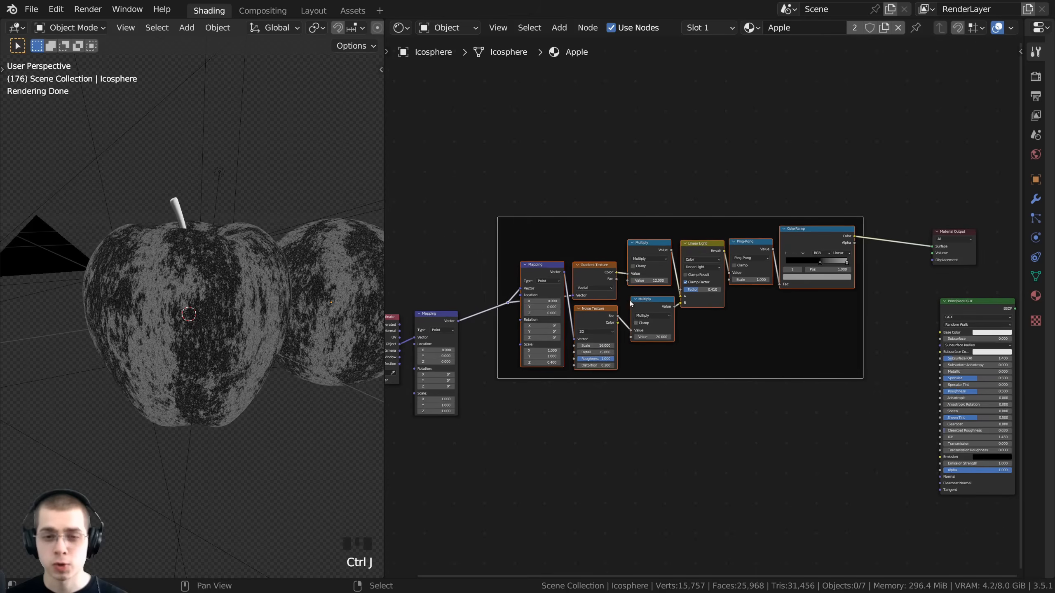
- Label the frame around the stripe nodes "Waves"
{"action": "left_click_drag", "start_coordinate": [643, 219], "coordinate": [638, 198]}
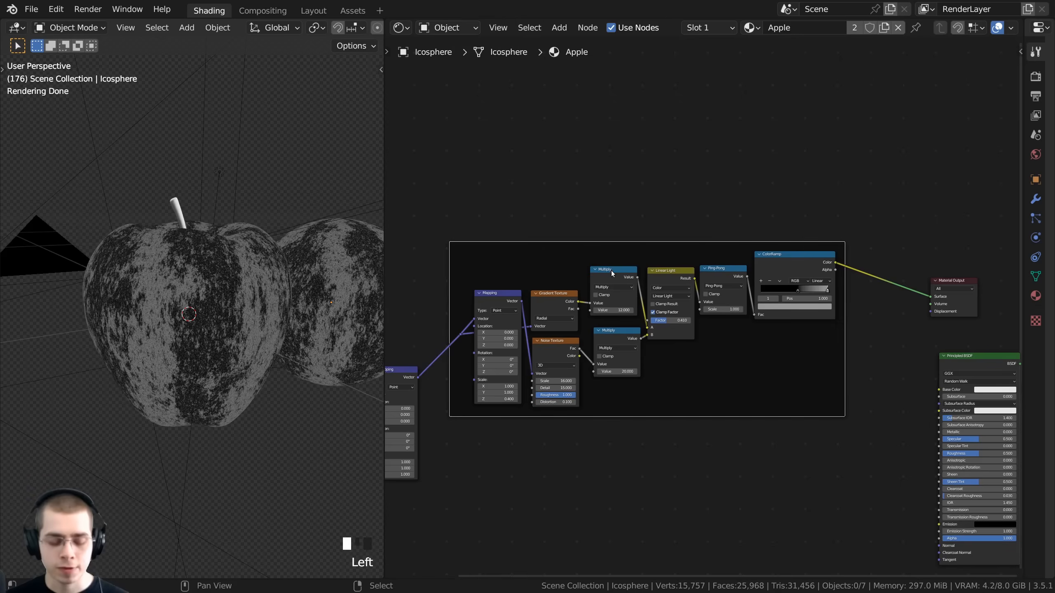
{"action": "key", "text": "F2"}
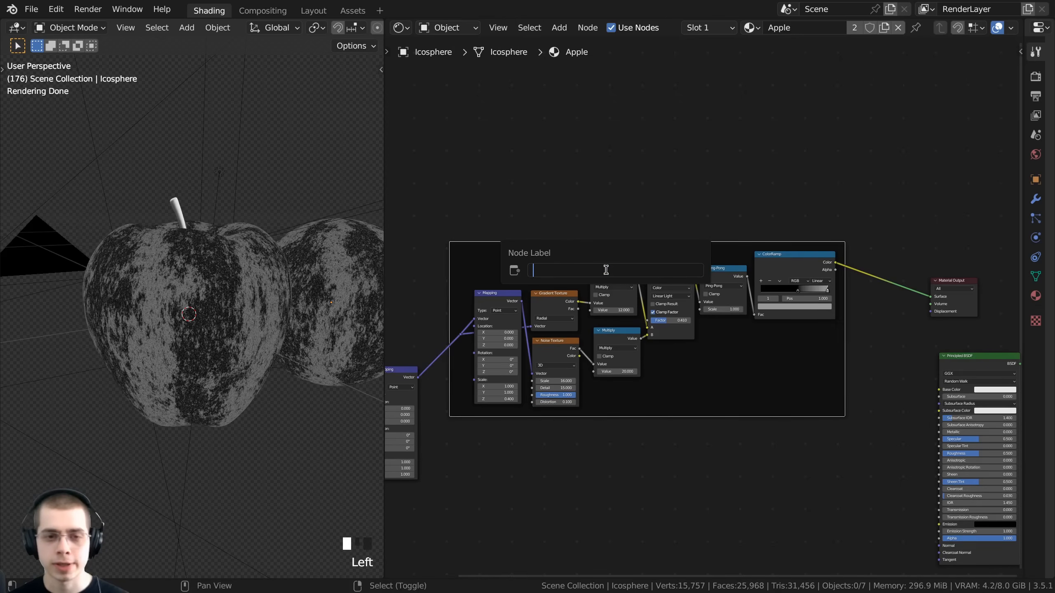
{"action": "type", "text": "Waves"}
{"action": "key", "text": "Return"}
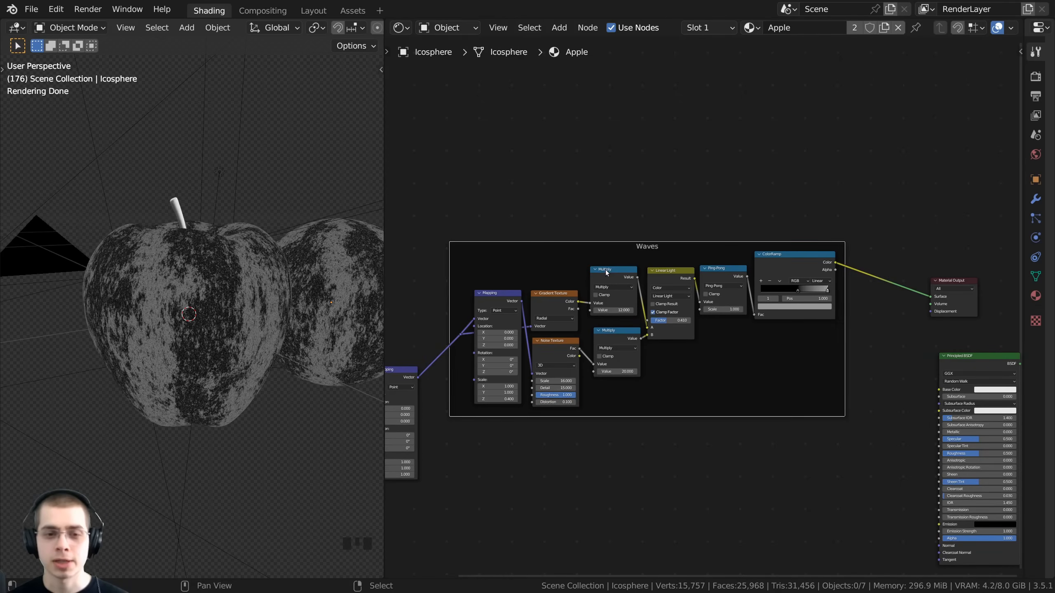
- Tidy the node layout in the Waves frame, moving the Gradient Texture, Noise Texture and Mapping nodes slightly up and adjusting Ping-Pong
{"action": "middle_click_drag", "start_coordinate": [678, 276], "coordinate": [740, 211]}
{"action": "left_click_drag", "start_coordinate": [842, 191], "coordinate": [844, 209]}
{"action": "left_click_drag", "start_coordinate": [779, 207], "coordinate": [731, 213]}
{"action": "left_click_drag", "start_coordinate": [836, 212], "coordinate": [835, 212]}
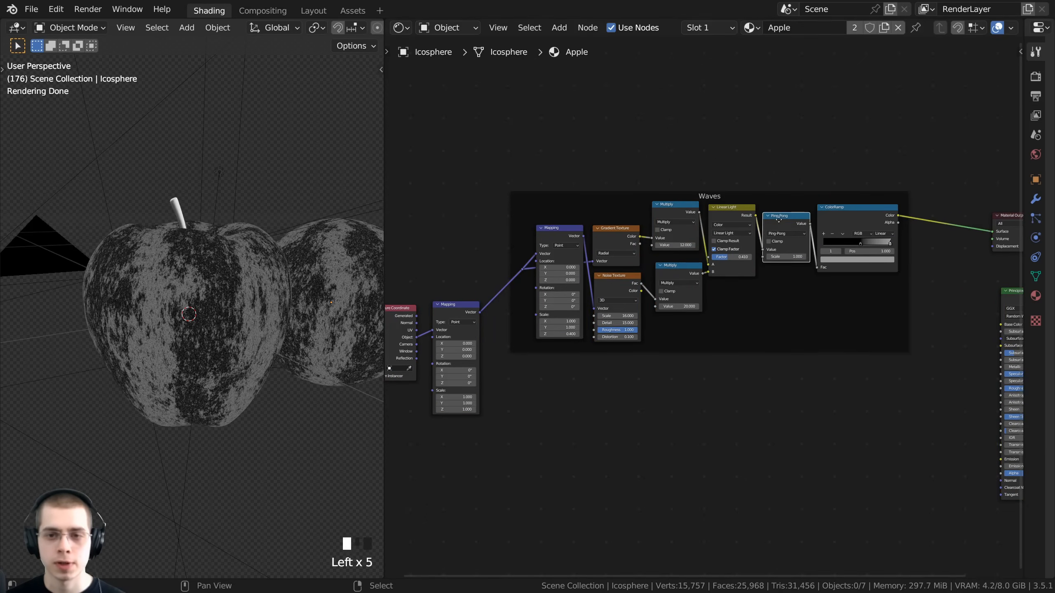
{"action": "left_click_drag", "start_coordinate": [614, 229], "coordinate": [615, 212]}
{"action": "left_click_drag", "start_coordinate": [612, 277], "coordinate": [612, 262]}
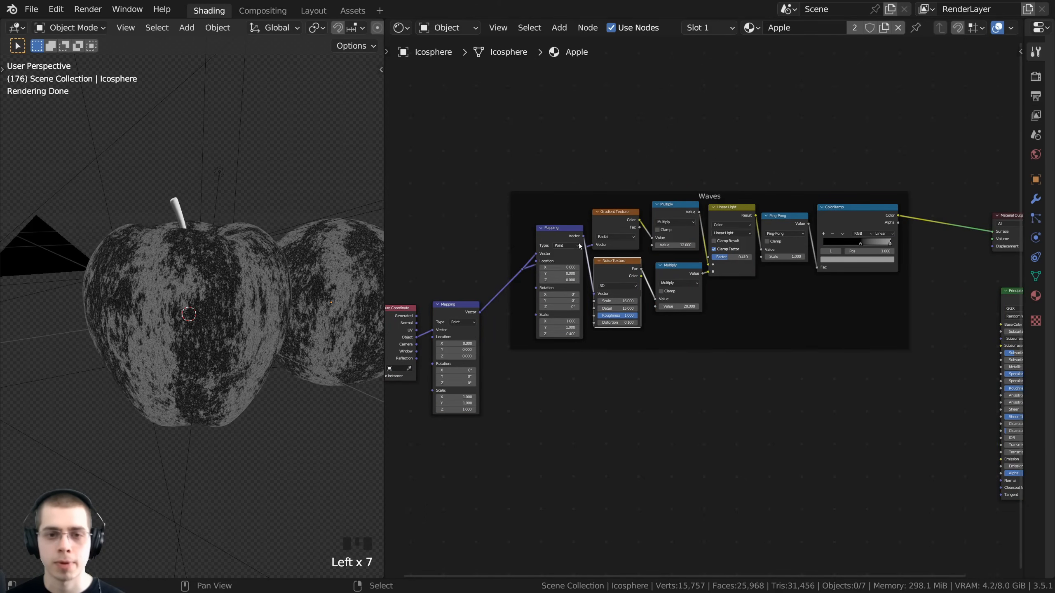
{"action": "left_click_drag", "start_coordinate": [563, 226], "coordinate": [562, 210]}
- Add a Gradient Texture node below the Waves frame and preview its Color output through the Material Output
{"action": "middle_click_drag", "start_coordinate": [617, 346], "coordinate": [612, 297]}
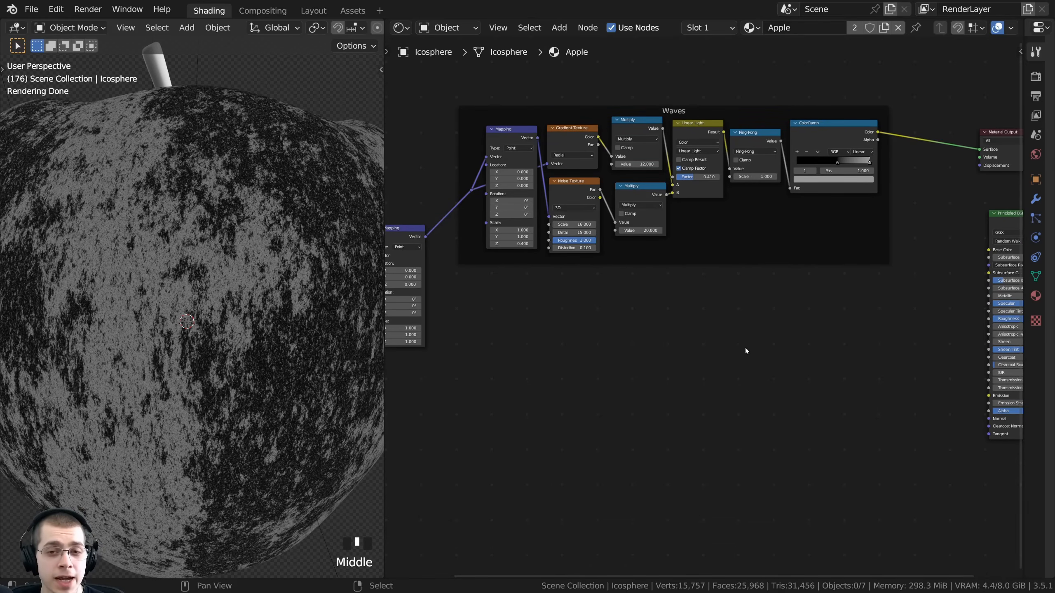
{"action": "middle_click_drag", "start_coordinate": [179, 151], "coordinate": [195, 239]}
{"action": "scroll", "coordinate": [187, 233], "scroll_direction": "down", "scroll_amount": 4}
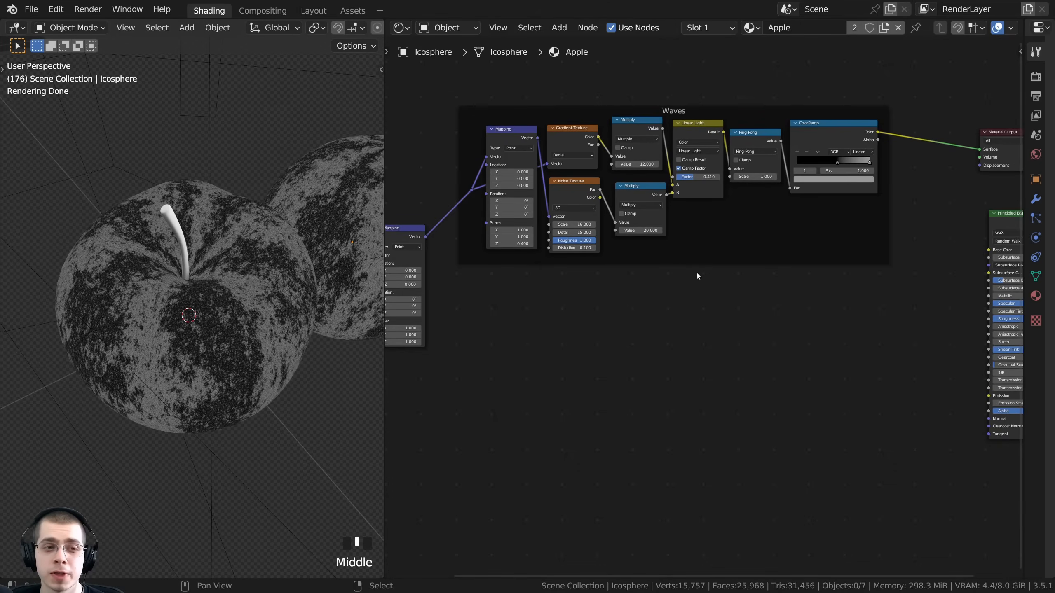
{"action": "middle_click_drag", "start_coordinate": [679, 275], "coordinate": [675, 254]}
{"action": "scroll", "coordinate": [674, 254], "scroll_direction": "up", "scroll_amount": 1}
{"action": "key", "text": "shift+a"}
{"action": "left_click", "coordinate": [649, 251]}
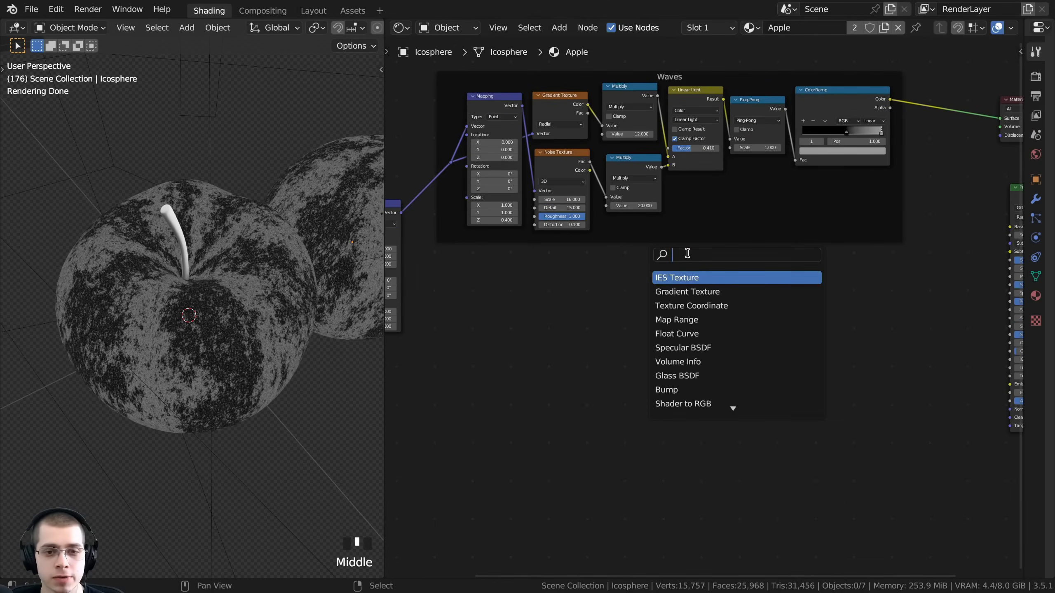
{"action": "type", "text": "gra"}
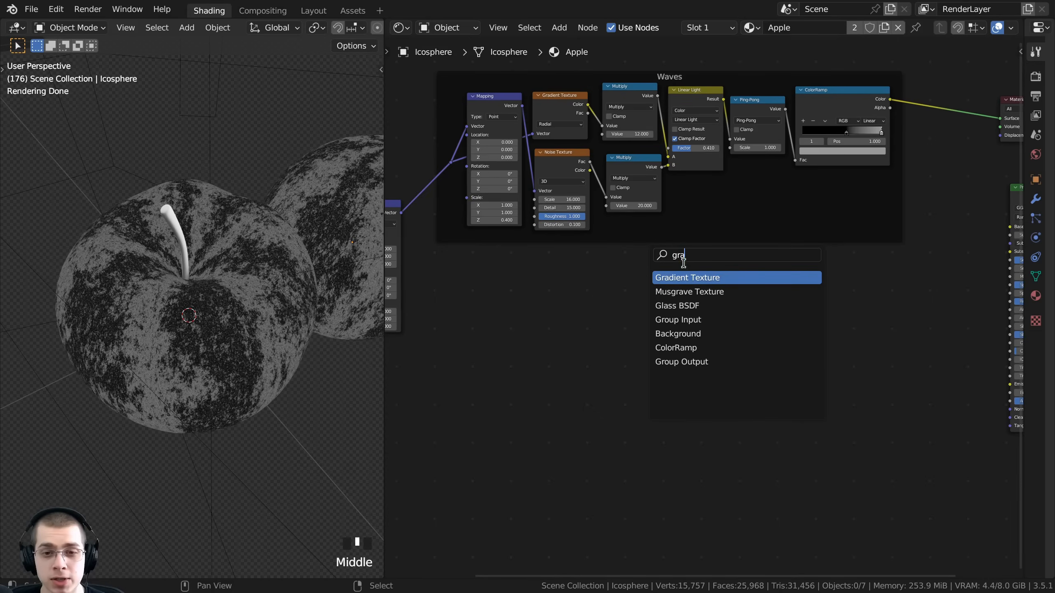
{"action": "left_click", "coordinate": [675, 277]}
{"action": "left_click", "coordinate": [568, 309]}
{"action": "scroll", "coordinate": [673, 312], "scroll_direction": "up", "scroll_amount": 3}
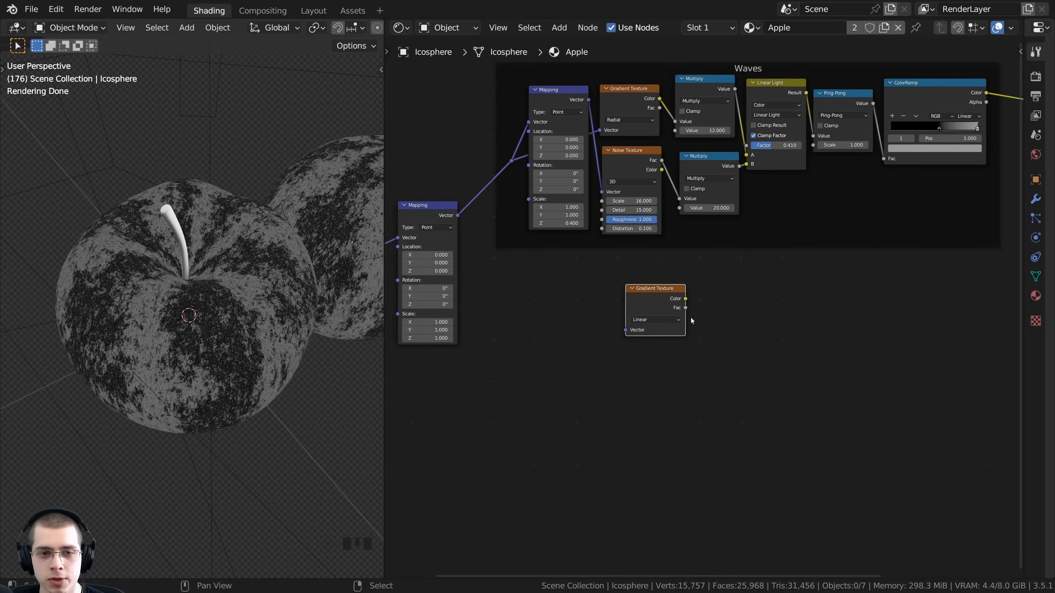
{"action": "left_click", "coordinate": [578, 333], "text": "ctrl+shift"}
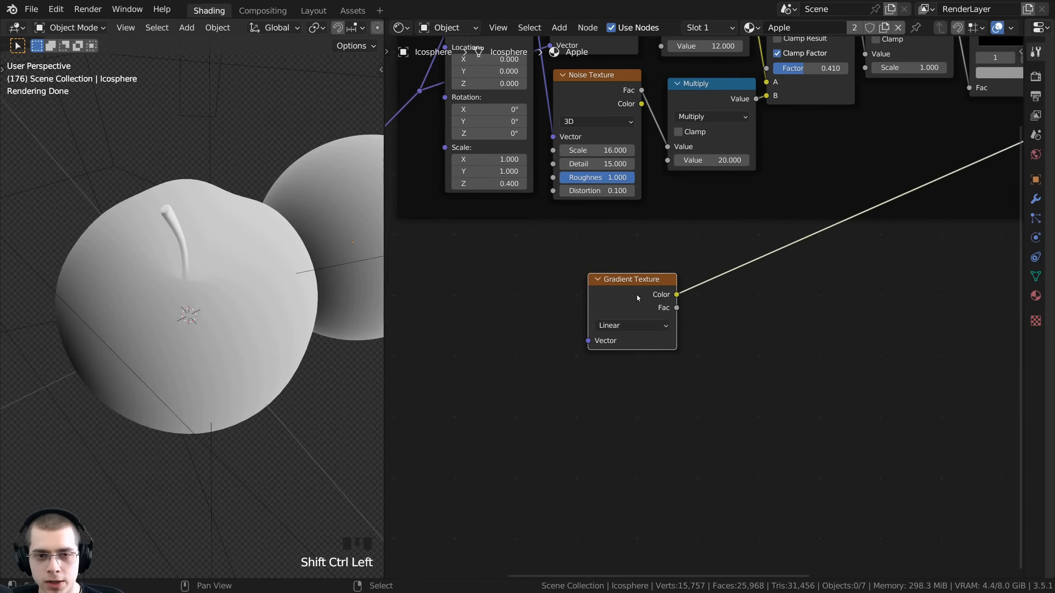
- Connect the Vector output of the first Mapping node, outside the Waves frame, to the new Gradient Texture's Vector input
{"action": "middle_click_drag", "start_coordinate": [578, 255], "coordinate": [716, 228]}
{"action": "scroll", "coordinate": [738, 270], "scroll_direction": "down", "scroll_amount": 1}
{"action": "left_click", "coordinate": [469, 169]}
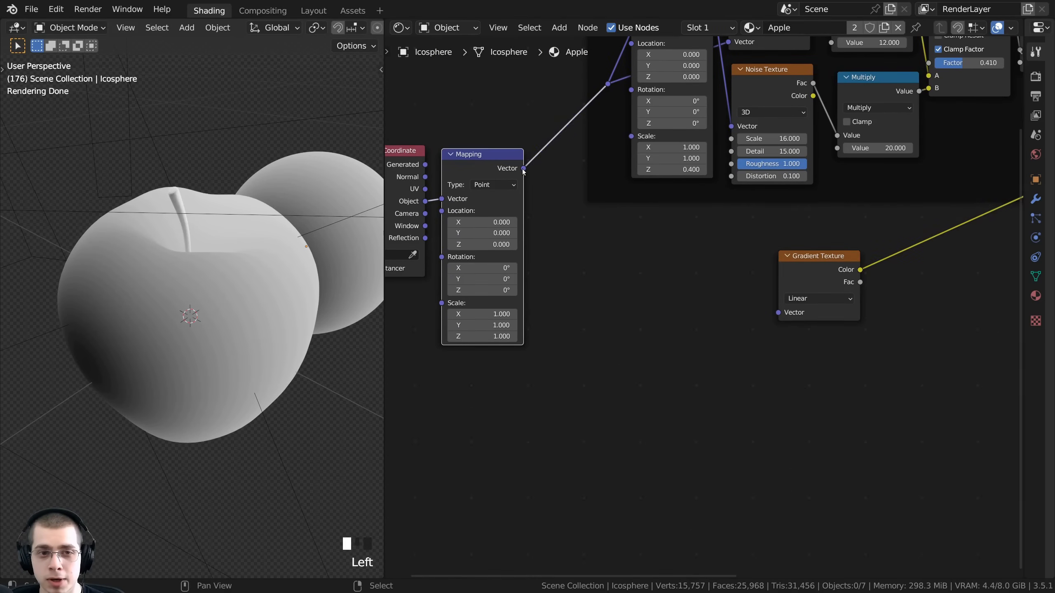
{"action": "left_click_drag", "start_coordinate": [524, 169], "coordinate": [682, 326]}
{"action": "left_click_drag", "start_coordinate": [779, 304], "coordinate": [780, 308]}
{"action": "left_click_drag", "start_coordinate": [795, 262], "coordinate": [805, 265]}
{"action": "middle_click_drag", "start_coordinate": [805, 265], "coordinate": [738, 276]}
{"action": "middle_click_drag", "start_coordinate": [214, 297], "coordinate": [254, 464]}
{"action": "middle_click_drag", "start_coordinate": [184, 278], "coordinate": [253, 195]}
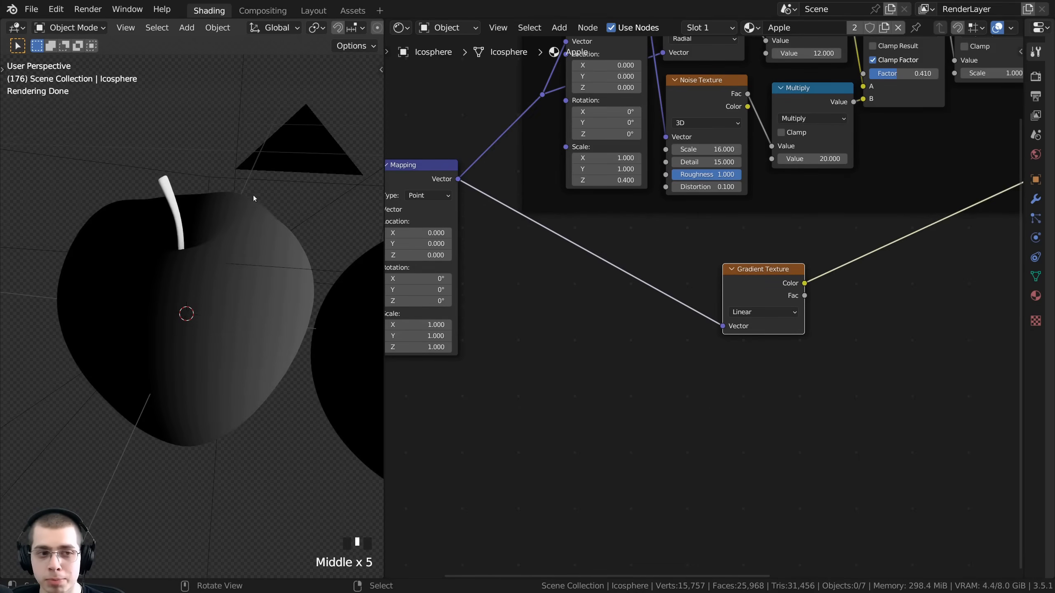
{"action": "middle_click_drag", "start_coordinate": [82, 278], "coordinate": [255, 209]}
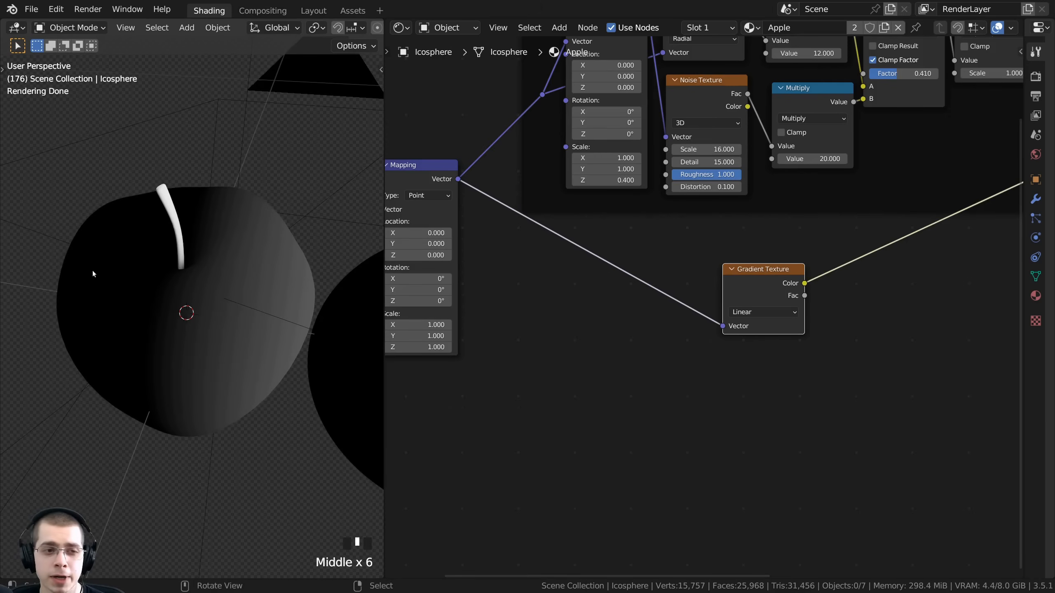
- Duplicate the first Mapping node and insert the copy on the link into the new Gradient Texture
{"action": "middle_click_drag", "start_coordinate": [483, 209], "coordinate": [521, 201]}
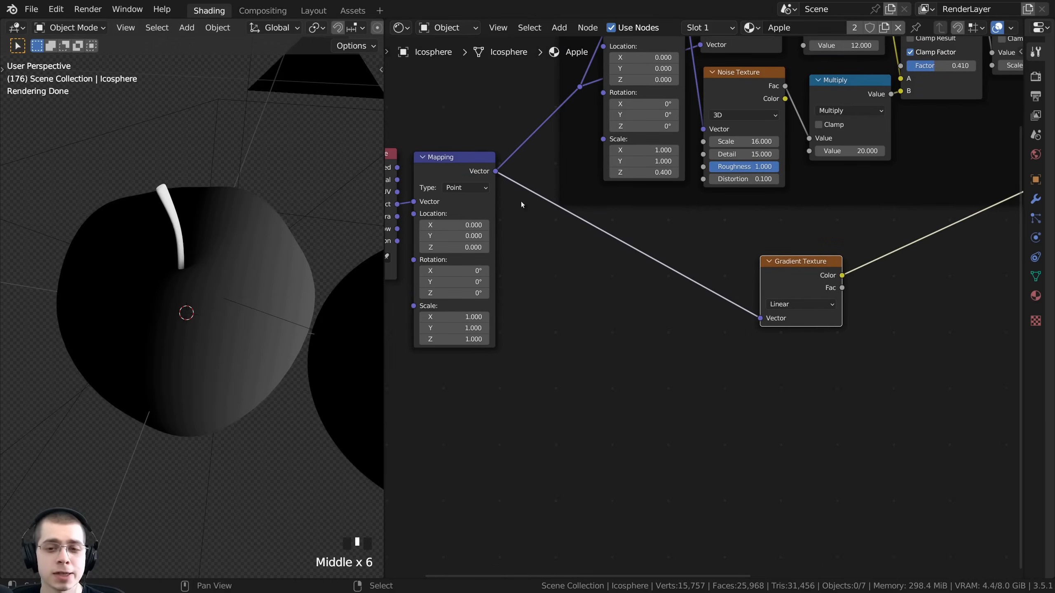
{"action": "right_click", "coordinate": [437, 170]}
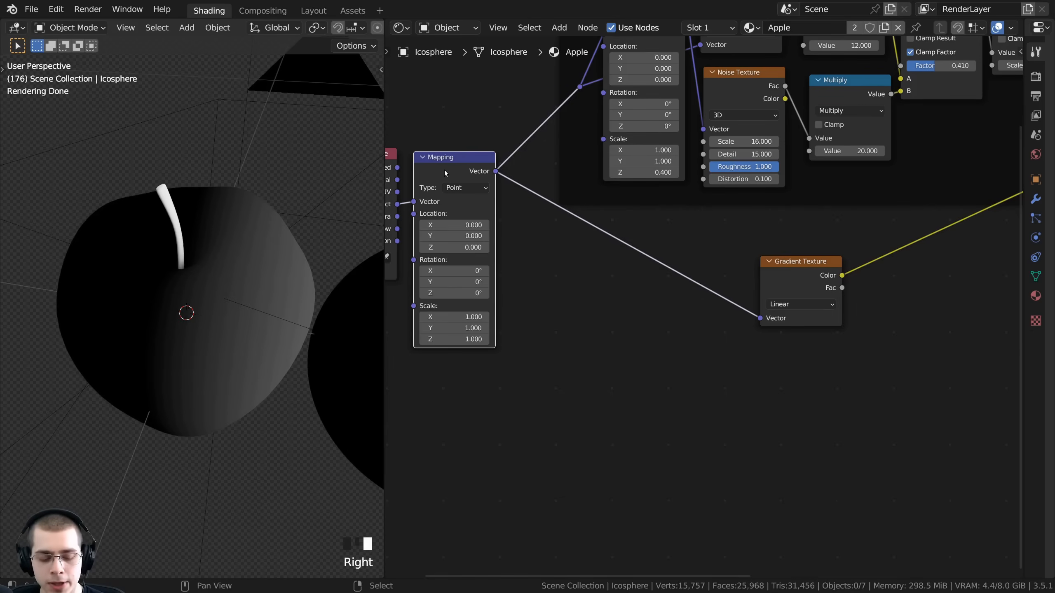
{"action": "key", "text": "shift+d"}
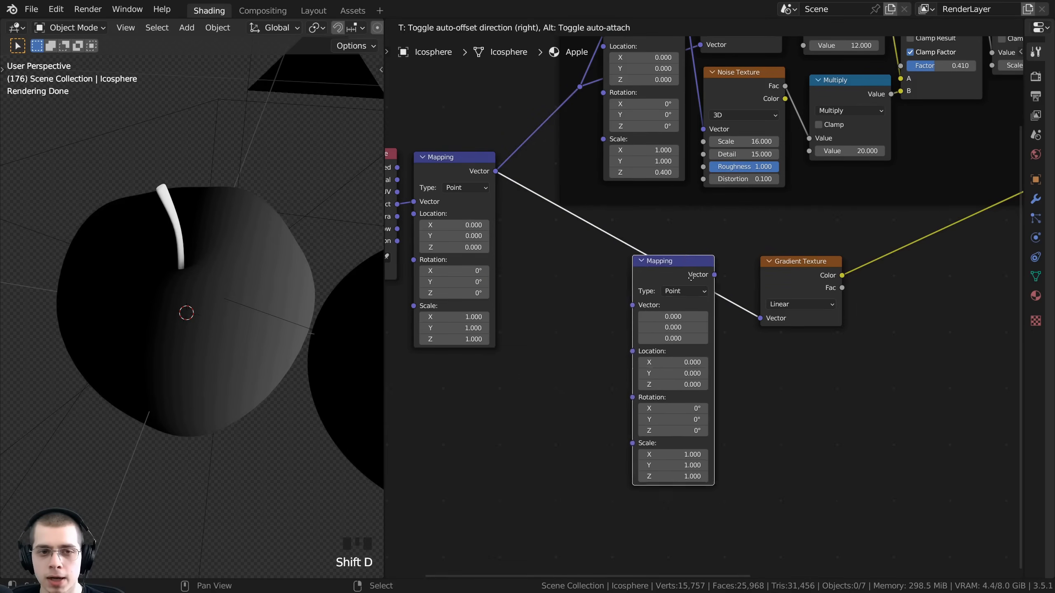
{"action": "left_click", "coordinate": [706, 296]}
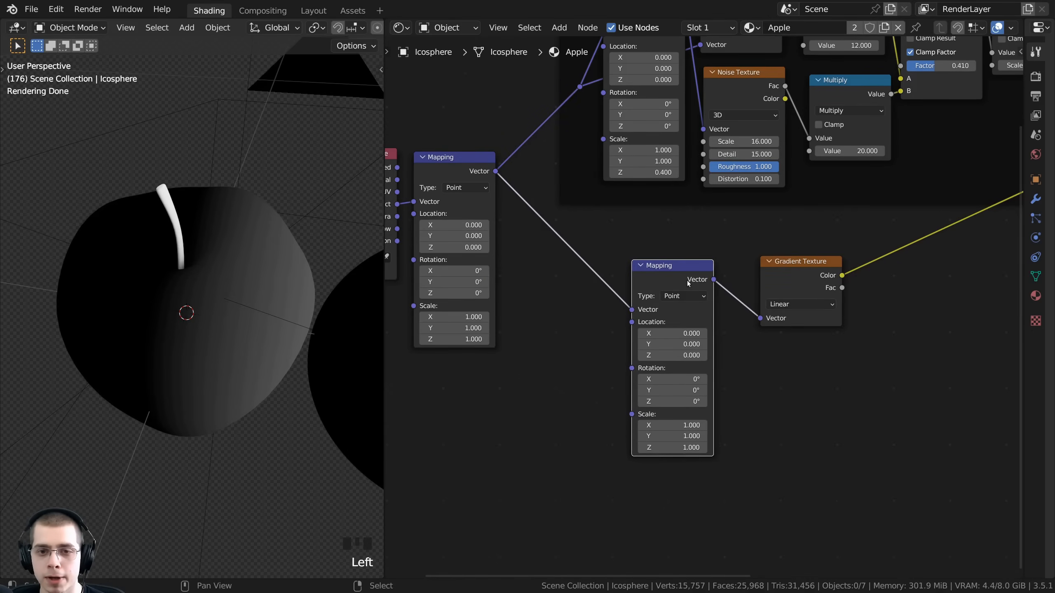
- Set the duplicated Mapping node's Y rotation to 90° so the gradient runs vertically, and check it around the apple
{"action": "scroll", "coordinate": [689, 283], "scroll_direction": "up", "scroll_amount": 1}
{"action": "scroll", "coordinate": [661, 395], "scroll_direction": "up", "scroll_amount": 1}
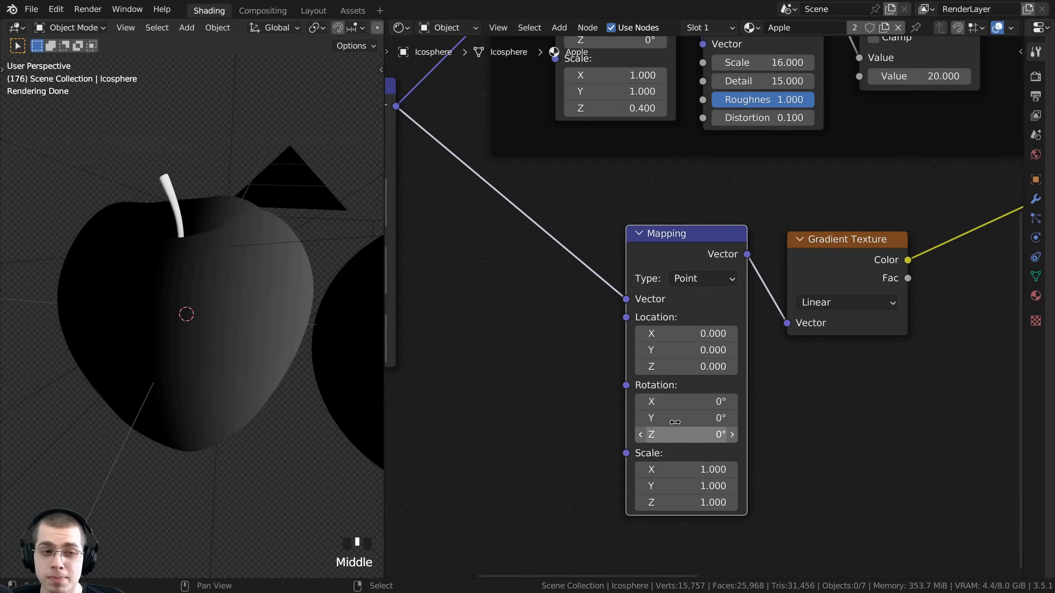
{"action": "left_click_drag", "start_coordinate": [677, 418], "coordinate": [677, 416]}
{"action": "type", "text": "90"}
{"action": "key", "text": "Return"}
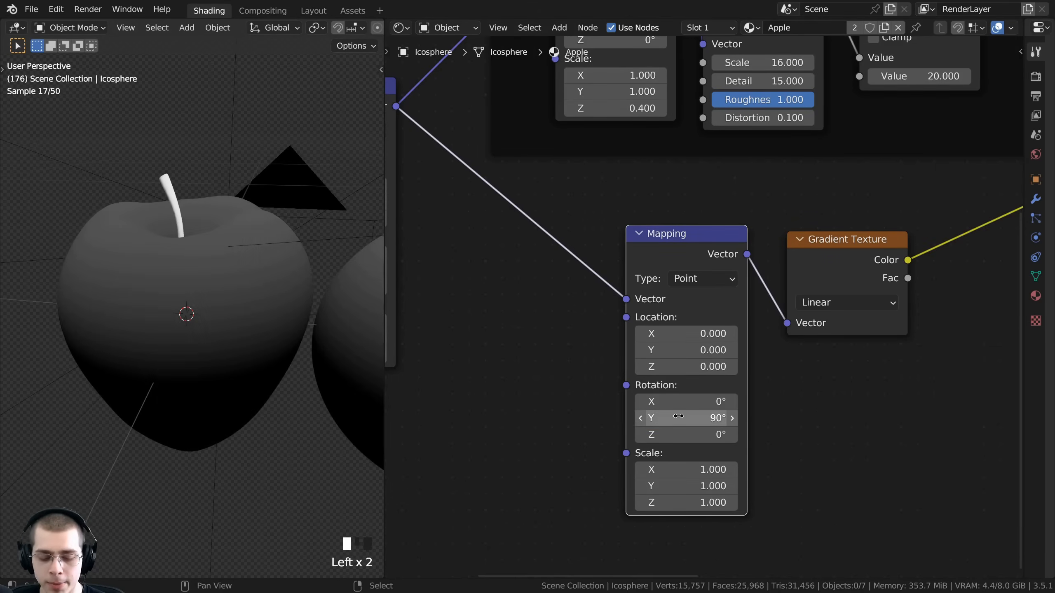
{"action": "middle_click_drag", "start_coordinate": [223, 335], "coordinate": [262, 291]}
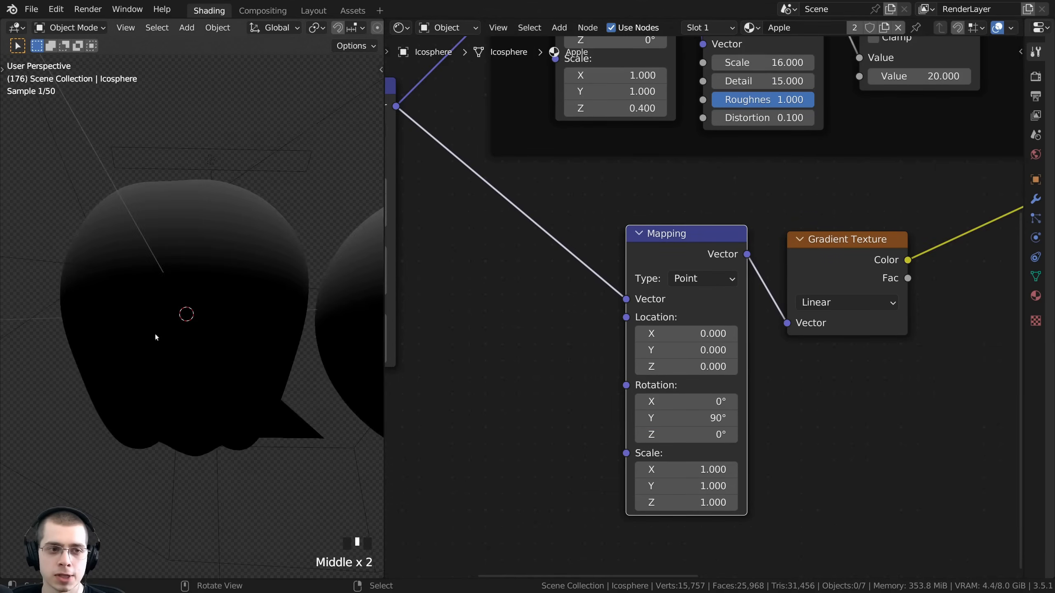
{"action": "middle_click_drag", "start_coordinate": [189, 413], "coordinate": [200, 478]}
{"action": "scroll", "coordinate": [767, 355], "scroll_direction": "down", "scroll_amount": 4}
- Add a ColorRamp node between the linear Gradient Texture and the Material Output
{"action": "middle_click_drag", "start_coordinate": [750, 351], "coordinate": [698, 346]}
{"action": "key", "text": "a"}
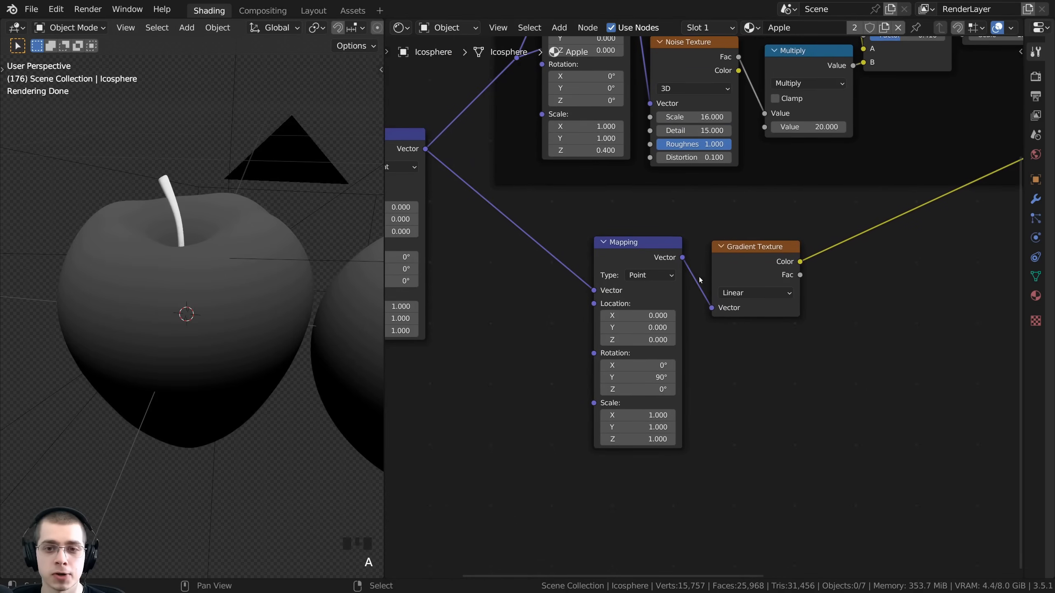
{"action": "scroll", "coordinate": [230, 199], "scroll_direction": "up", "scroll_amount": 2}
{"action": "middle_click_drag", "start_coordinate": [230, 199], "coordinate": [291, 257]}
{"action": "middle_click_drag", "start_coordinate": [725, 327], "coordinate": [724, 326]}
{"action": "scroll", "coordinate": [724, 325], "scroll_direction": "up", "scroll_amount": 1}
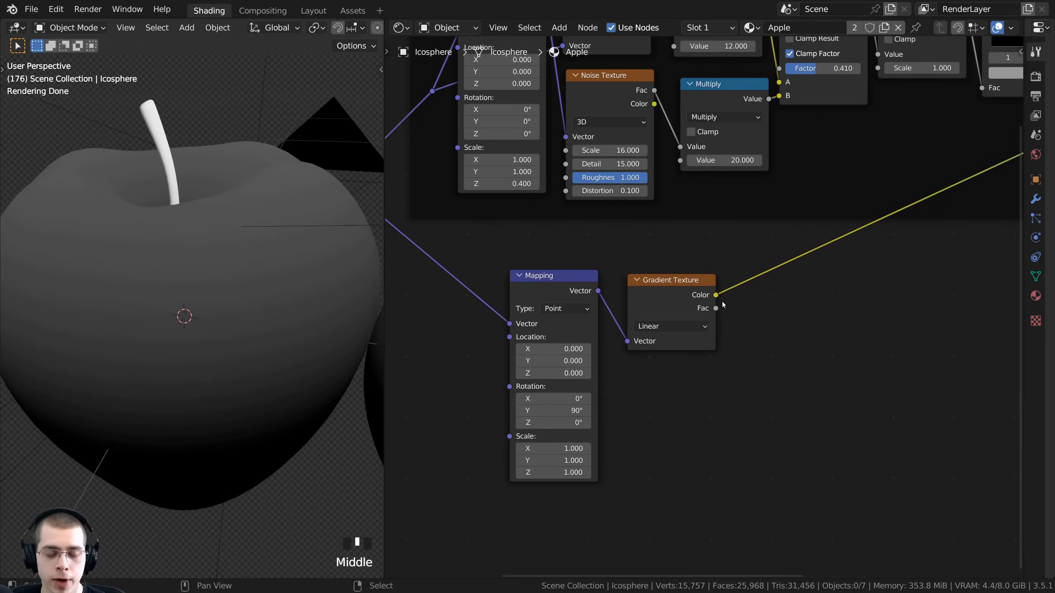
{"action": "key", "text": "shift+a"}
{"action": "left_click", "coordinate": [722, 302]}
{"action": "type", "text": "col"}
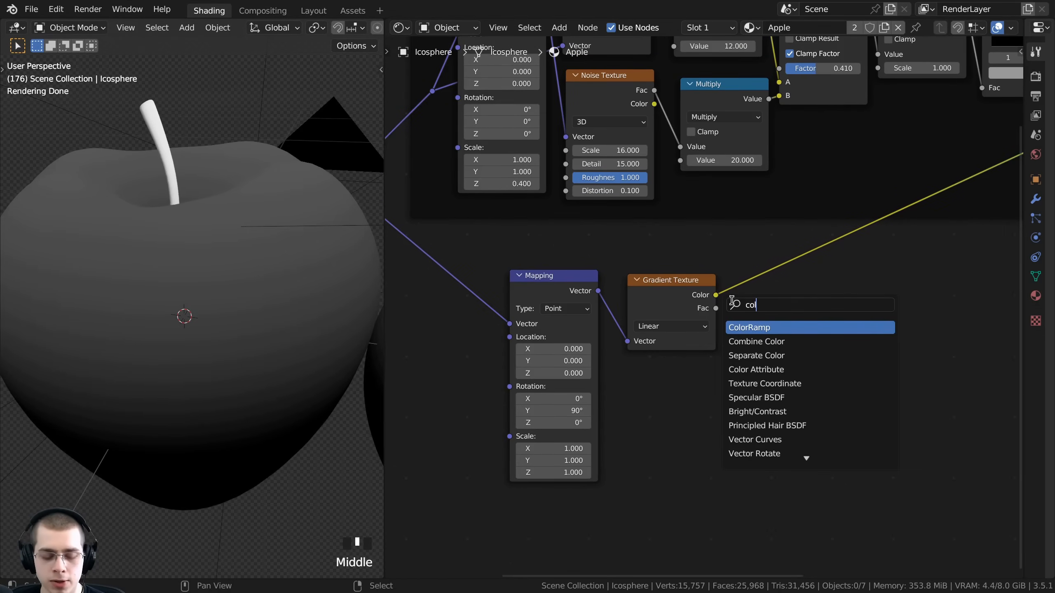
{"action": "left_click", "coordinate": [740, 327]}
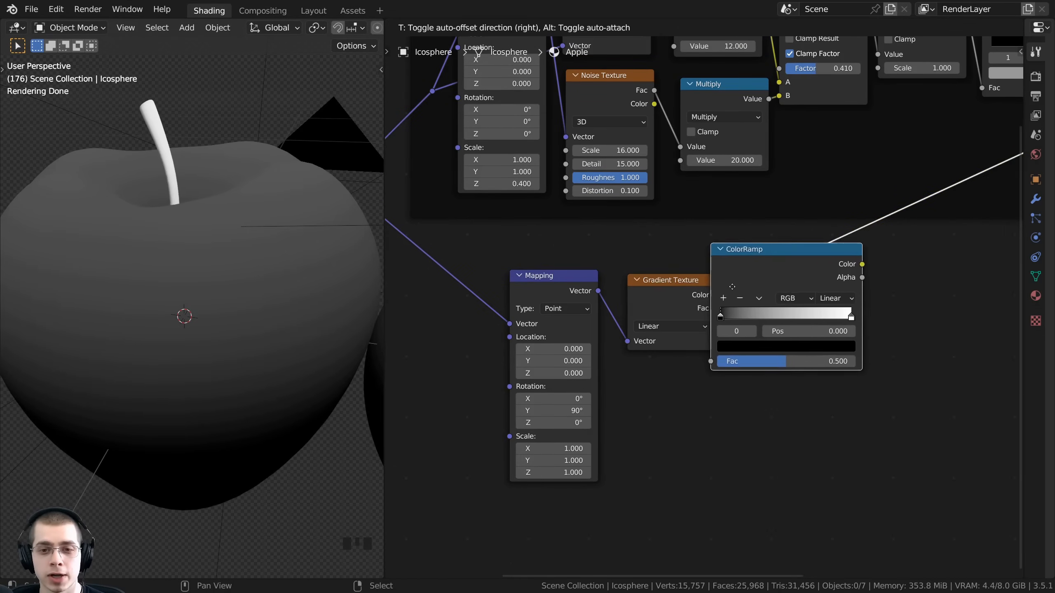
- Place the Color Ramp after the linear Gradient Texture and move its white stop to about 0.077
{"action": "left_click", "coordinate": [779, 292]}
{"action": "scroll", "coordinate": [723, 290], "scroll_direction": "up", "scroll_amount": 2}
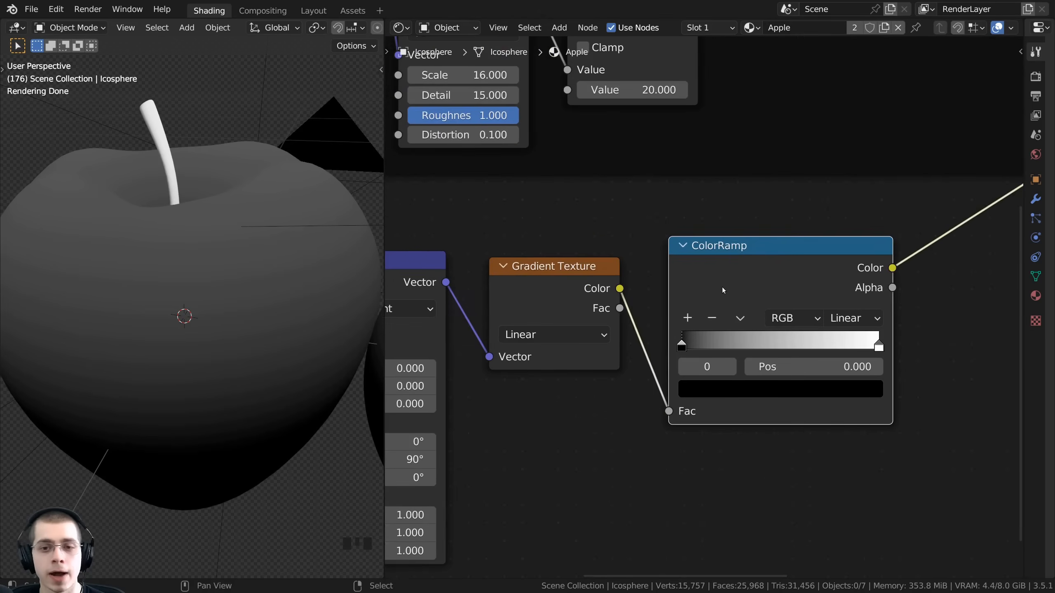
{"action": "left_click_drag", "start_coordinate": [879, 347], "coordinate": [742, 345]}
{"action": "scroll", "coordinate": [813, 327], "scroll_direction": "up", "scroll_amount": 1}
{"action": "left_click_drag", "start_coordinate": [806, 349], "coordinate": [735, 354]}
{"action": "middle_click_drag", "start_coordinate": [225, 320], "coordinate": [287, 318]}
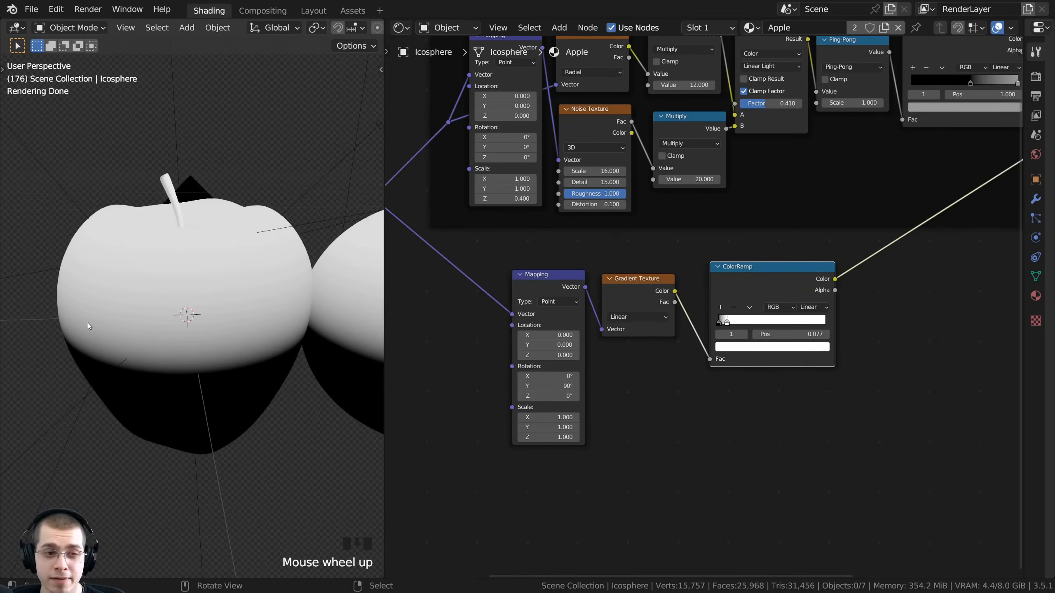
{"action": "middle_click_drag", "start_coordinate": [88, 325], "coordinate": [110, 369]}
{"action": "scroll", "coordinate": [131, 311], "scroll_direction": "up", "scroll_amount": 2}
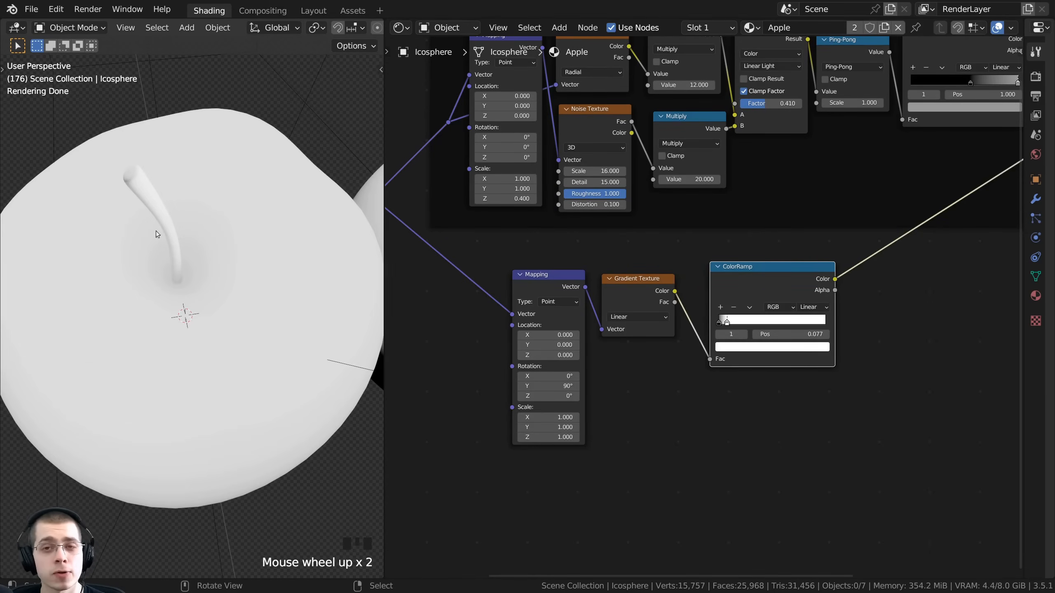
{"action": "scroll", "coordinate": [736, 332], "scroll_direction": "down", "scroll_amount": 1}
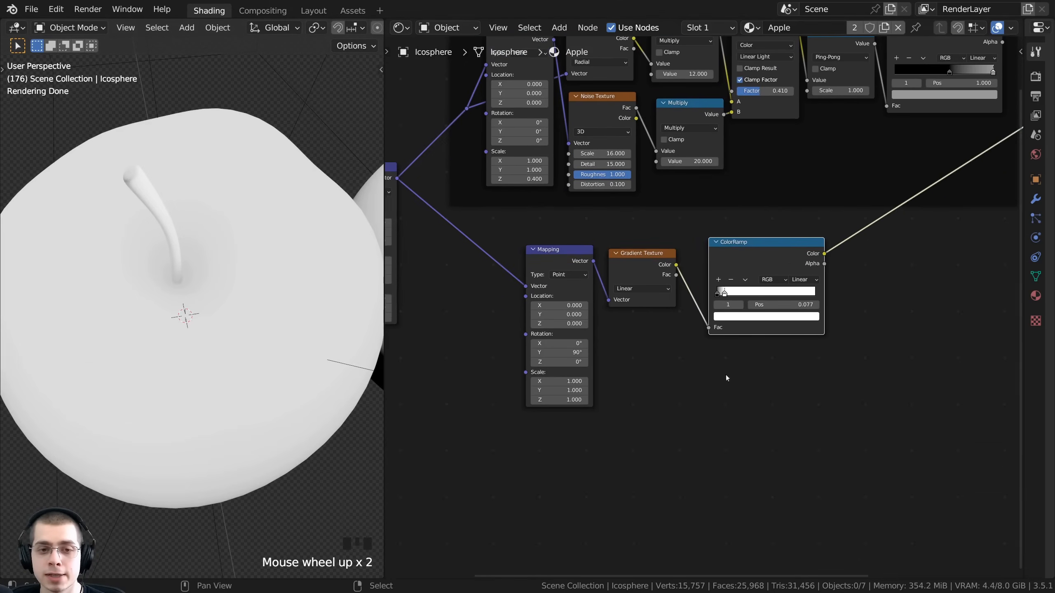
- Move the lower Mapping, Gradient Texture and ColorRamp nodes further down to free space beneath the frame
{"action": "left_click_drag", "start_coordinate": [867, 443], "coordinate": [546, 329]}
{"action": "middle_click_drag", "start_coordinate": [656, 335], "coordinate": [664, 354]}
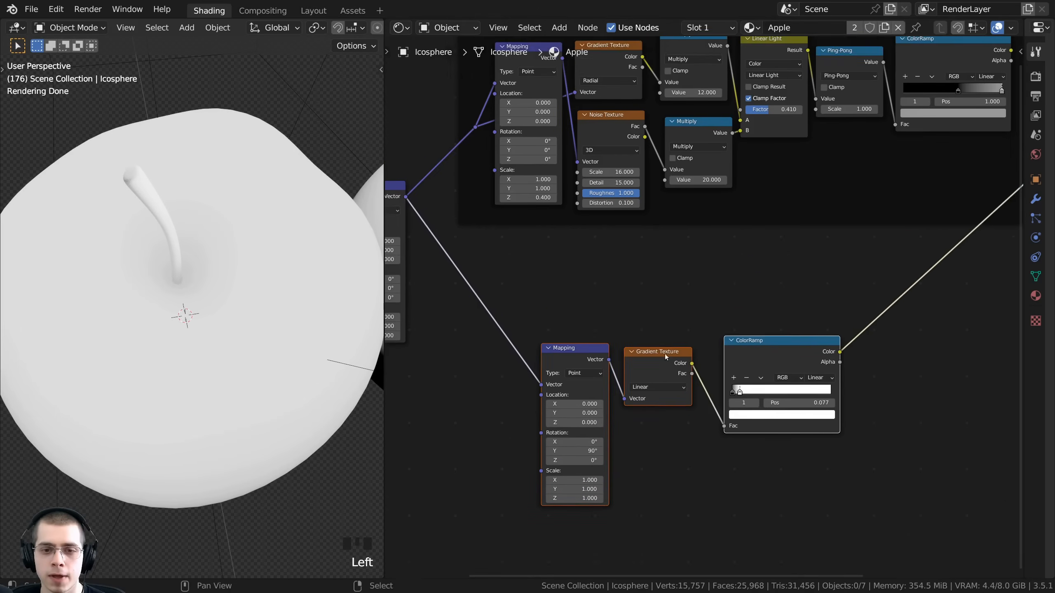
{"action": "left_click", "coordinate": [663, 356]}
{"action": "left_click_drag", "start_coordinate": [658, 367], "coordinate": [664, 373]}
{"action": "scroll", "coordinate": [664, 377], "scroll_direction": "up", "scroll_amount": 1}
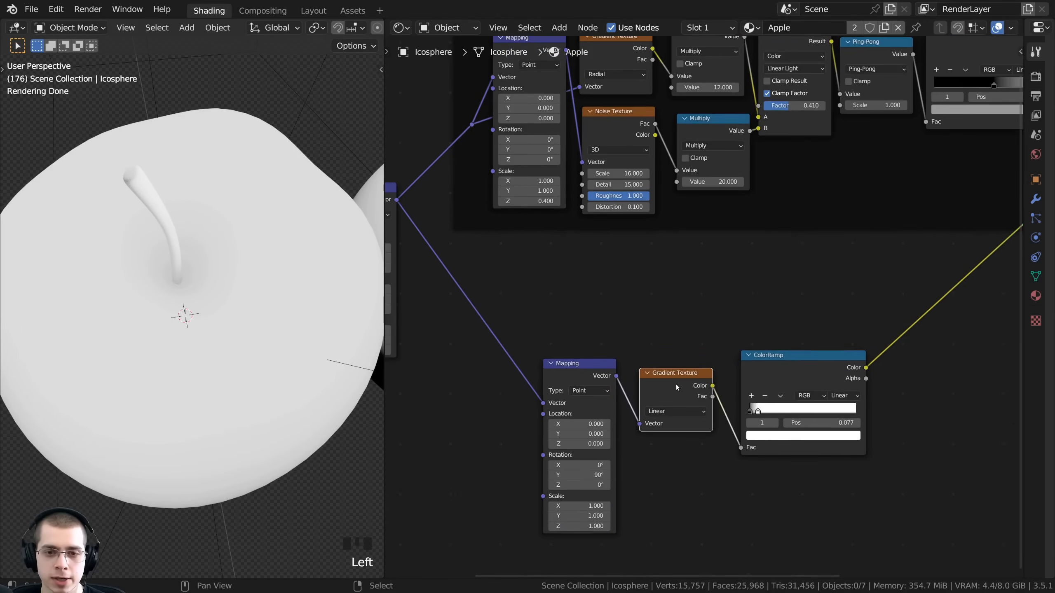
- Duplicate the Gradient Texture above the original and connect the first Mapping node's Vector output to its Vector input
{"action": "key", "text": "shift+d"}
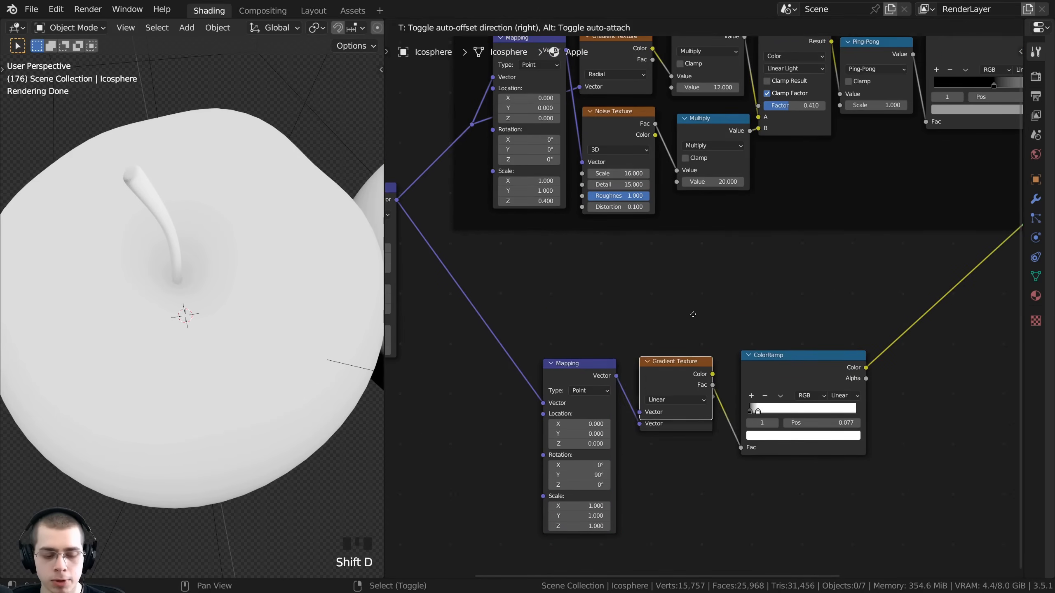
{"action": "left_click", "coordinate": [688, 269]}
{"action": "key", "text": "a"}
{"action": "middle_click_drag", "start_coordinate": [614, 249], "coordinate": [763, 238]}
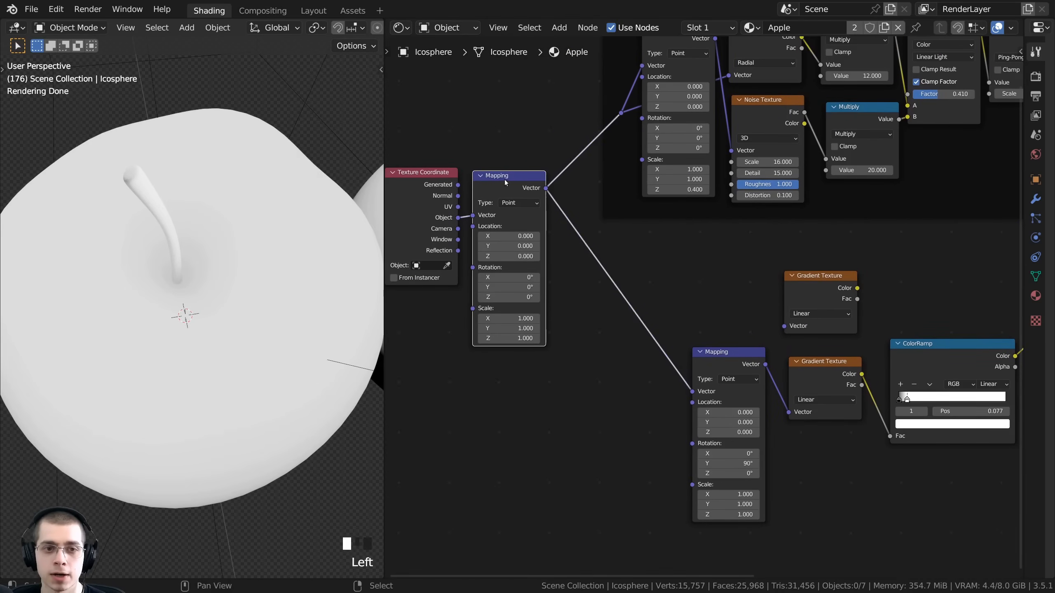
{"action": "left_click_drag", "start_coordinate": [546, 188], "coordinate": [543, 202]}
{"action": "left_click_drag", "start_coordinate": [781, 330], "coordinate": [782, 328]}
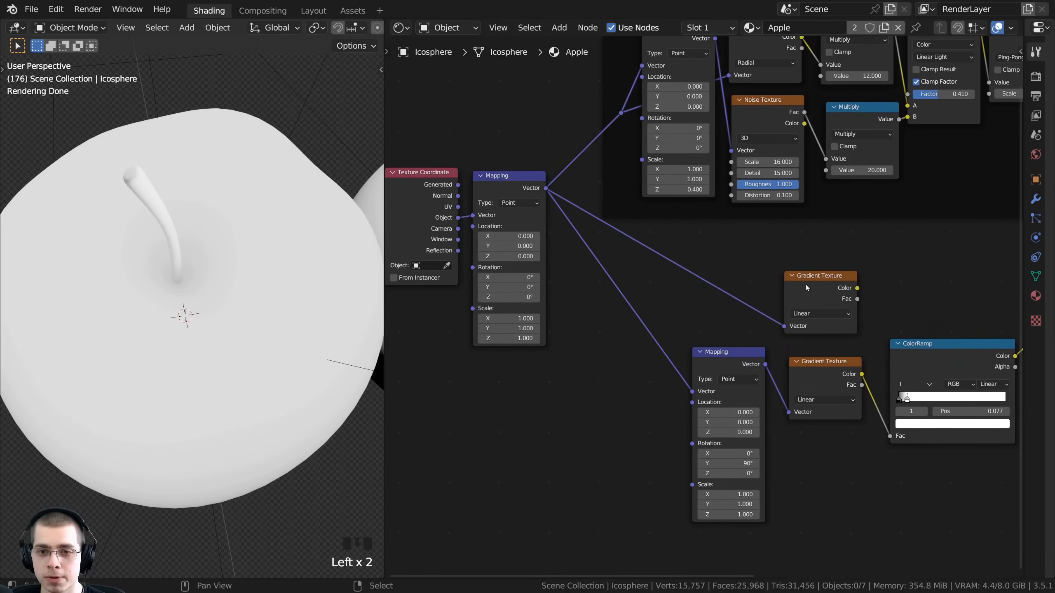
- Preview the duplicated Gradient Texture on the apple and set its gradient type to Spherical
{"action": "left_click", "coordinate": [784, 299]}
{"action": "middle_click_drag", "start_coordinate": [783, 299], "coordinate": [557, 331]}
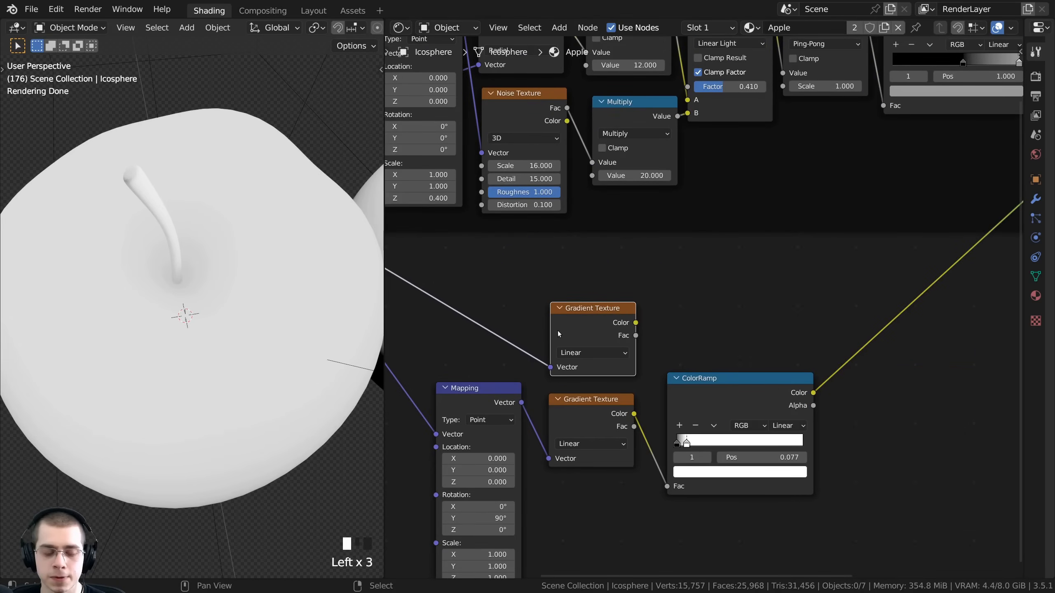
{"action": "left_click", "coordinate": [558, 331], "text": "ctrl+shift"}
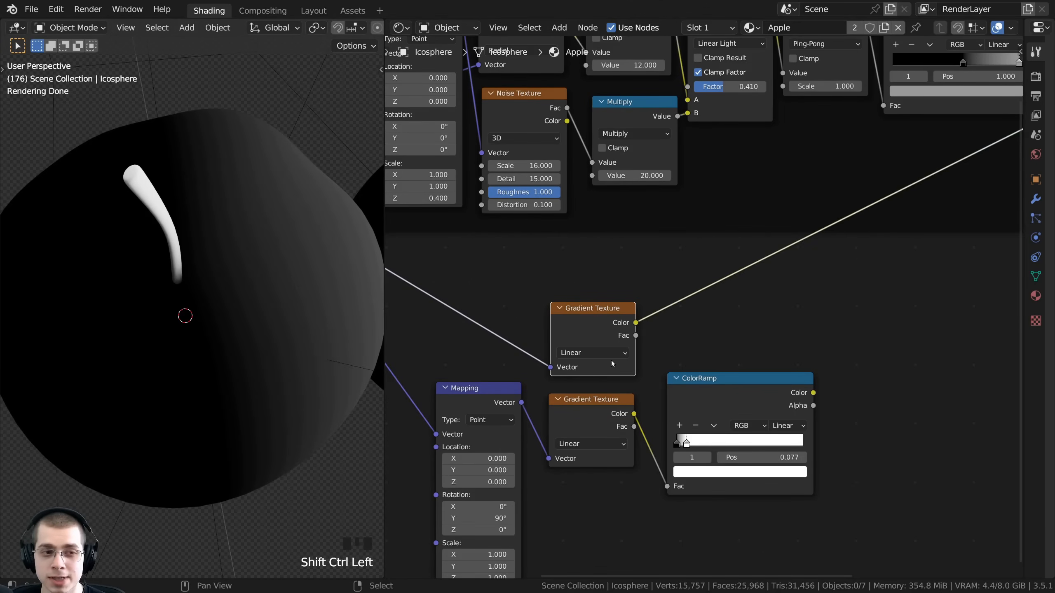
{"action": "scroll", "coordinate": [604, 353], "scroll_direction": "up", "scroll_amount": 2}
{"action": "left_click", "coordinate": [655, 307]}
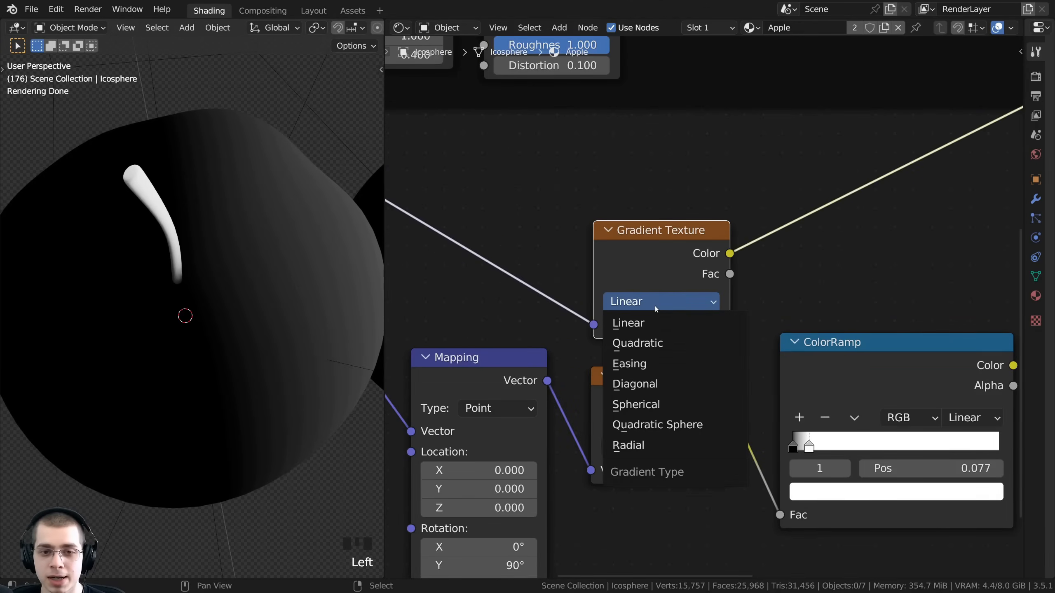
{"action": "left_click", "coordinate": [635, 404]}
{"action": "left_click_drag", "start_coordinate": [636, 261], "coordinate": [636, 258]}
{"action": "scroll", "coordinate": [212, 316], "scroll_direction": "down", "scroll_amount": 4}
{"action": "middle_click_drag", "start_coordinate": [212, 322], "coordinate": [207, 252]}
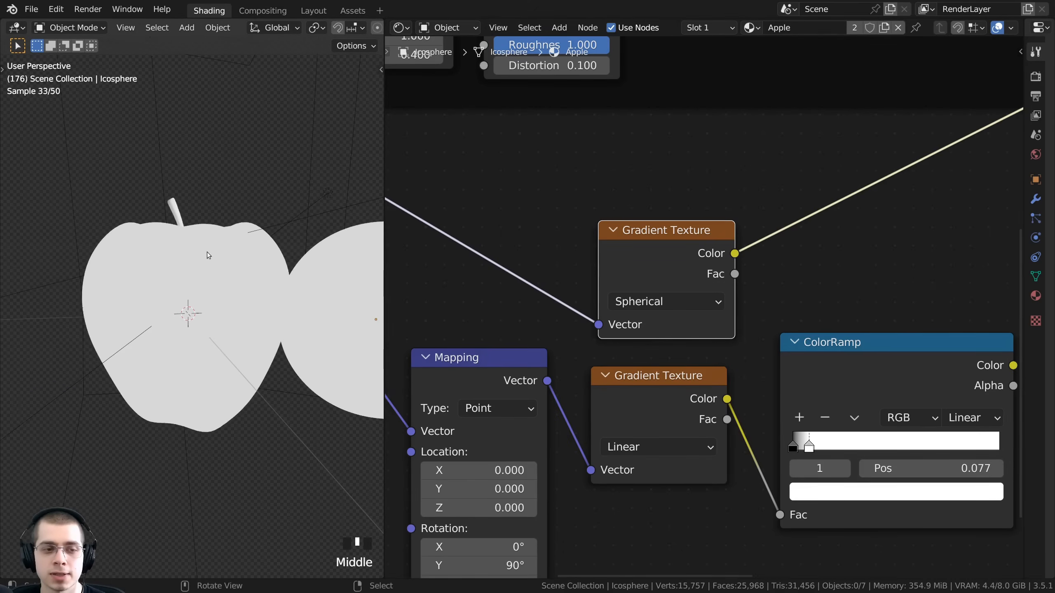
{"action": "scroll", "coordinate": [752, 366], "scroll_direction": "down", "scroll_amount": 2}
- Duplicate the ColorRamp onto the spherical Gradient Texture's output link and arrange the two ramps one above the other
{"action": "right_click", "coordinate": [689, 365]}
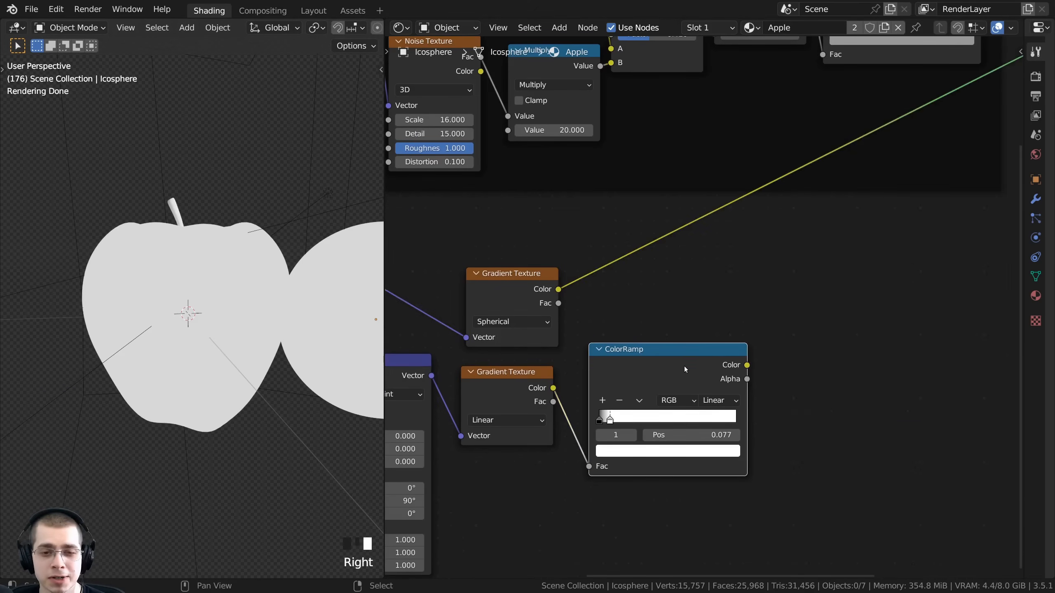
{"action": "scroll", "coordinate": [706, 364], "scroll_direction": "up", "scroll_amount": 2}
{"action": "key", "text": "shift+d"}
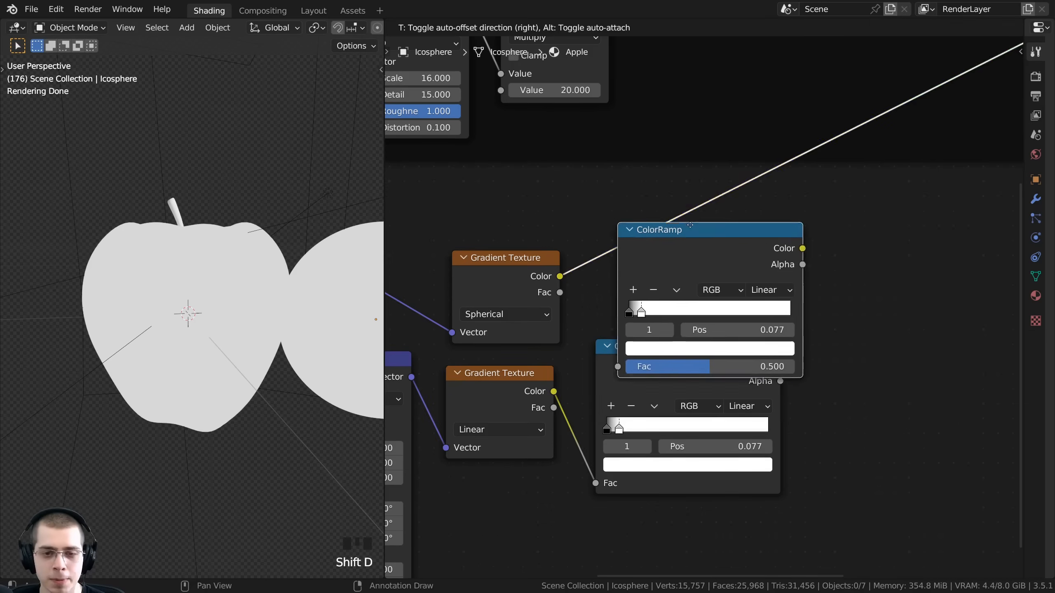
{"action": "left_click", "coordinate": [685, 206]}
{"action": "left_click_drag", "start_coordinate": [662, 361], "coordinate": [671, 387]}
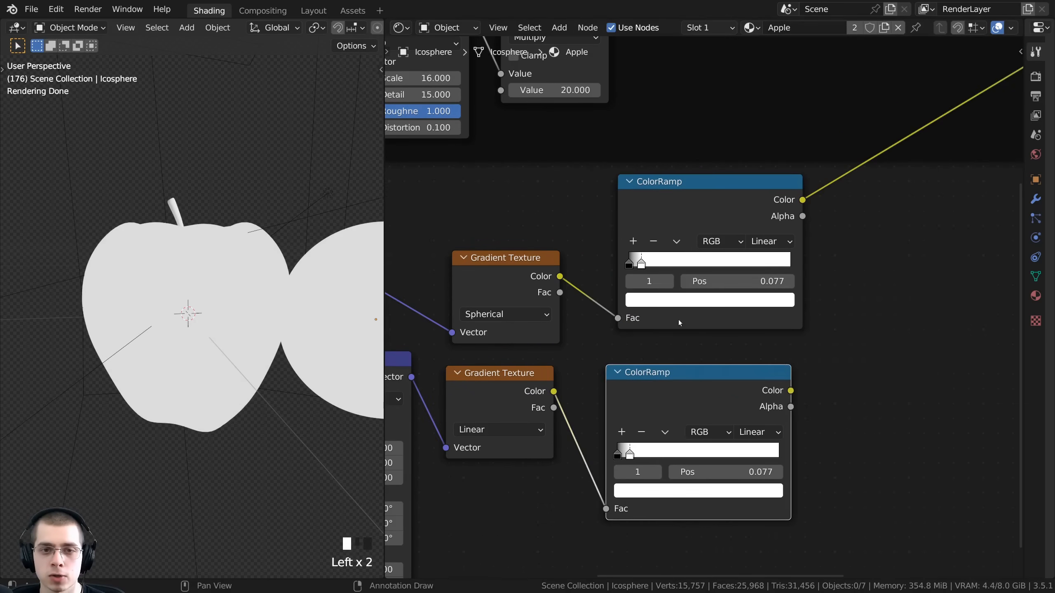
{"action": "left_click_drag", "start_coordinate": [672, 199], "coordinate": [657, 219]}
- Reset the duplicated ColorRamp to its defaults and move its black stop to about 0.802
{"action": "scroll", "coordinate": [657, 219], "scroll_direction": "up", "scroll_amount": 2}
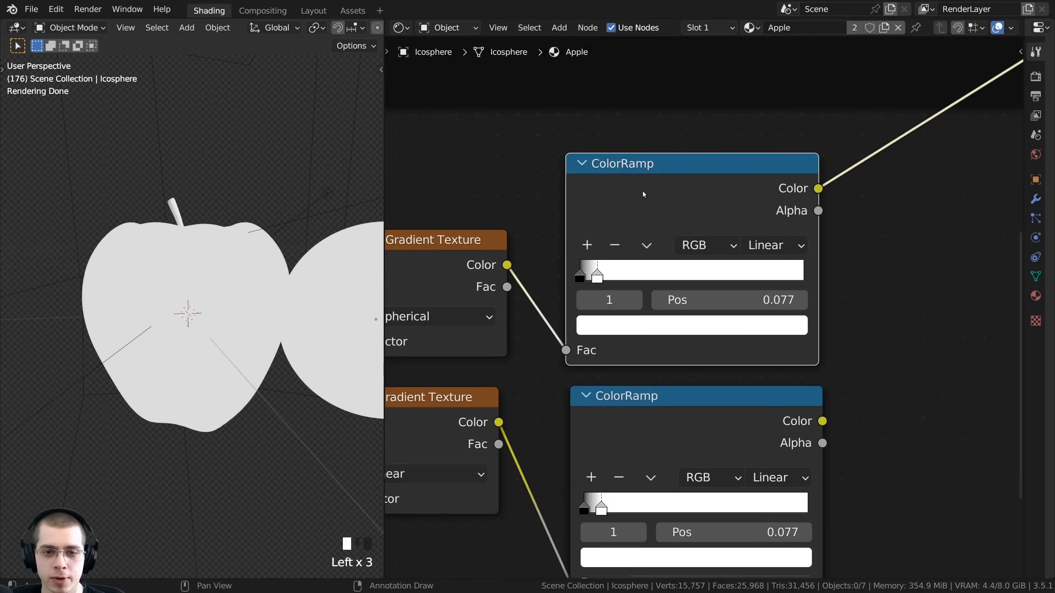
{"action": "key", "text": "BackSpace"}
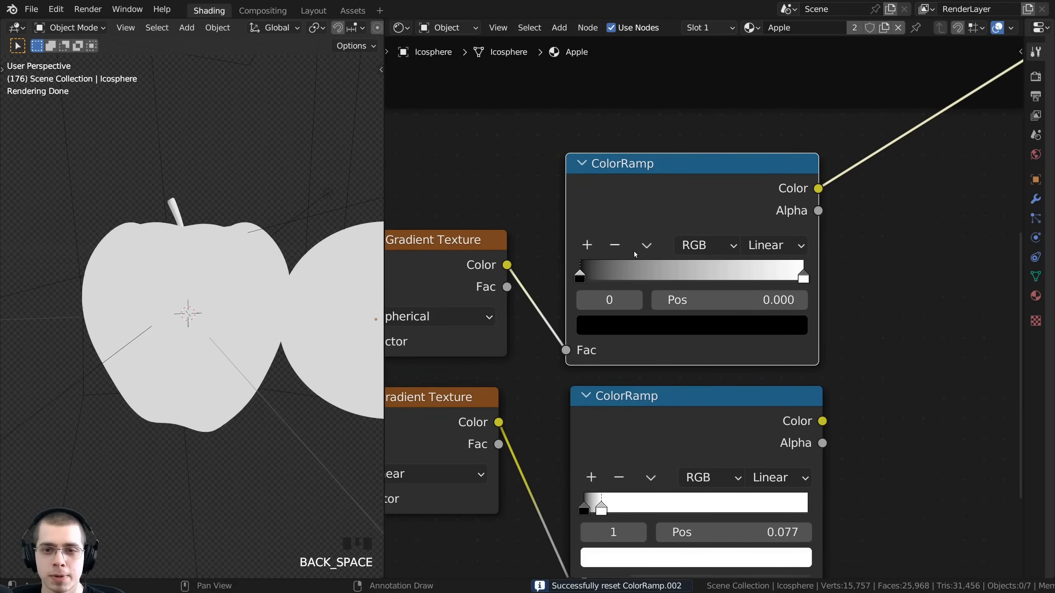
{"action": "scroll", "coordinate": [634, 251], "scroll_direction": "up", "scroll_amount": 1}
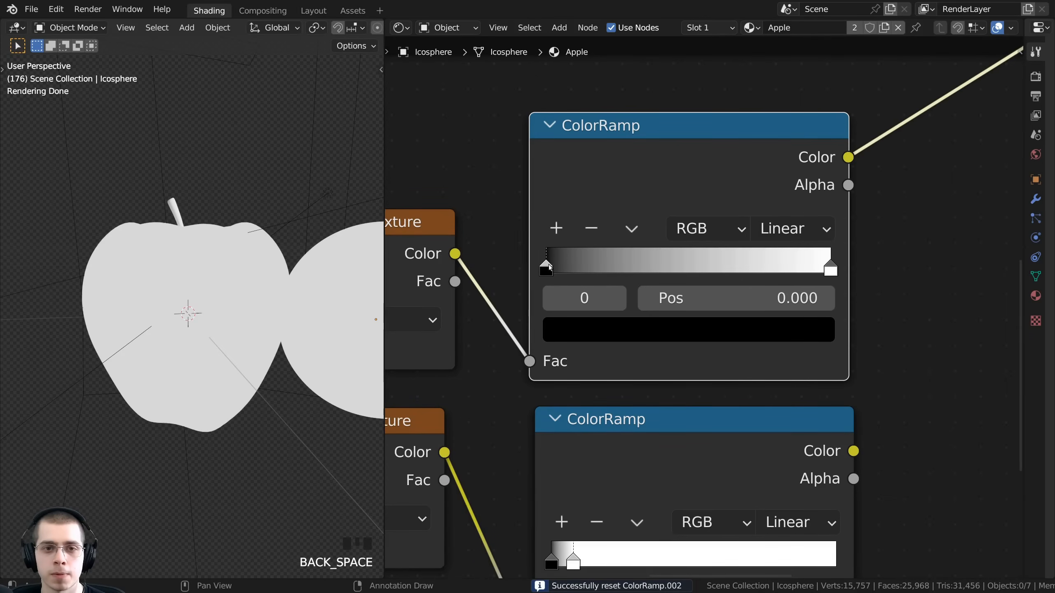
{"action": "left_click_drag", "start_coordinate": [548, 263], "coordinate": [775, 268]}
{"action": "middle_click_drag", "start_coordinate": [266, 328], "coordinate": [247, 338]}
{"action": "scroll", "coordinate": [702, 291], "scroll_direction": "up", "scroll_amount": 1}
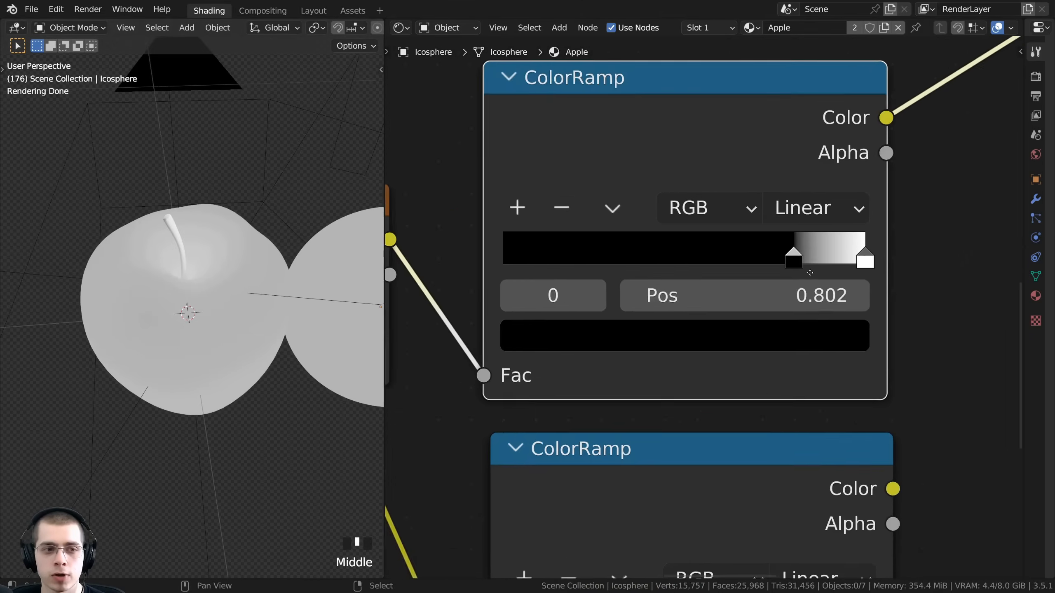
- Tighten the upper ColorRamp around the stem, with the black stop at about 0.905 and the white stop at about 0.977
{"action": "middle_click_drag", "start_coordinate": [797, 261], "coordinate": [770, 277]}
{"action": "left_click_drag", "start_coordinate": [836, 276], "coordinate": [831, 278]}
{"action": "middle_click_drag", "start_coordinate": [743, 289], "coordinate": [665, 304]}
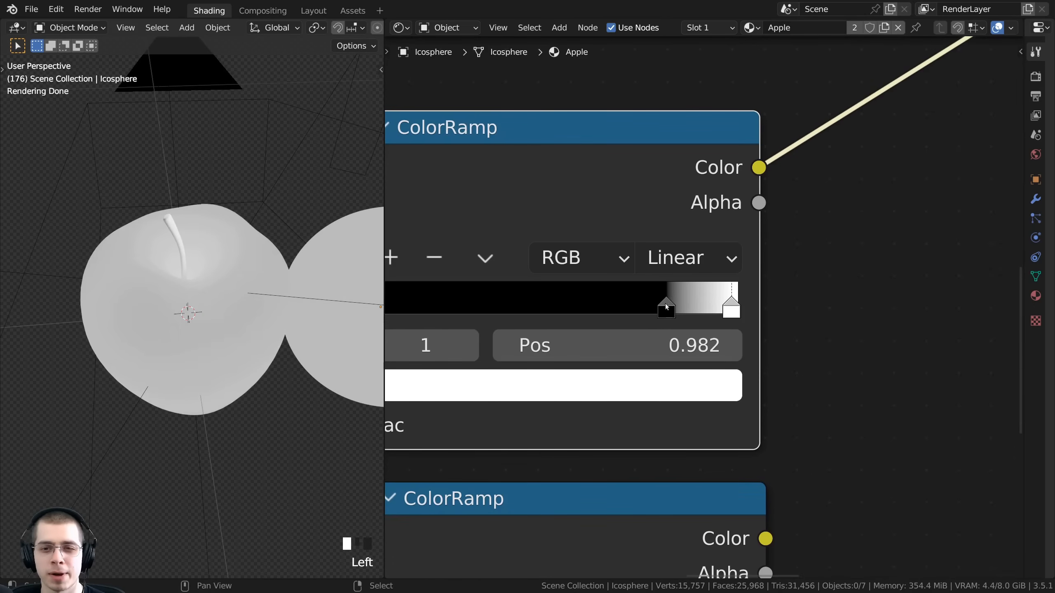
{"action": "left_click_drag", "start_coordinate": [663, 308], "coordinate": [697, 308]}
{"action": "scroll", "coordinate": [220, 341], "scroll_direction": "up", "scroll_amount": 2}
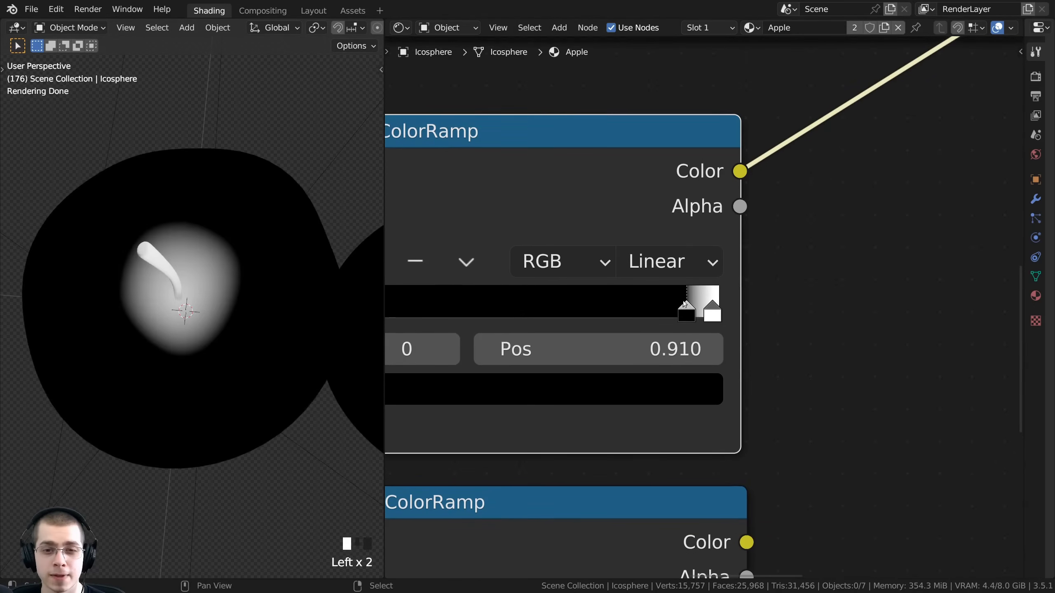
{"action": "left_click_drag", "start_coordinate": [684, 310], "coordinate": [680, 307]}
{"action": "middle_click", "coordinate": [255, 243]}
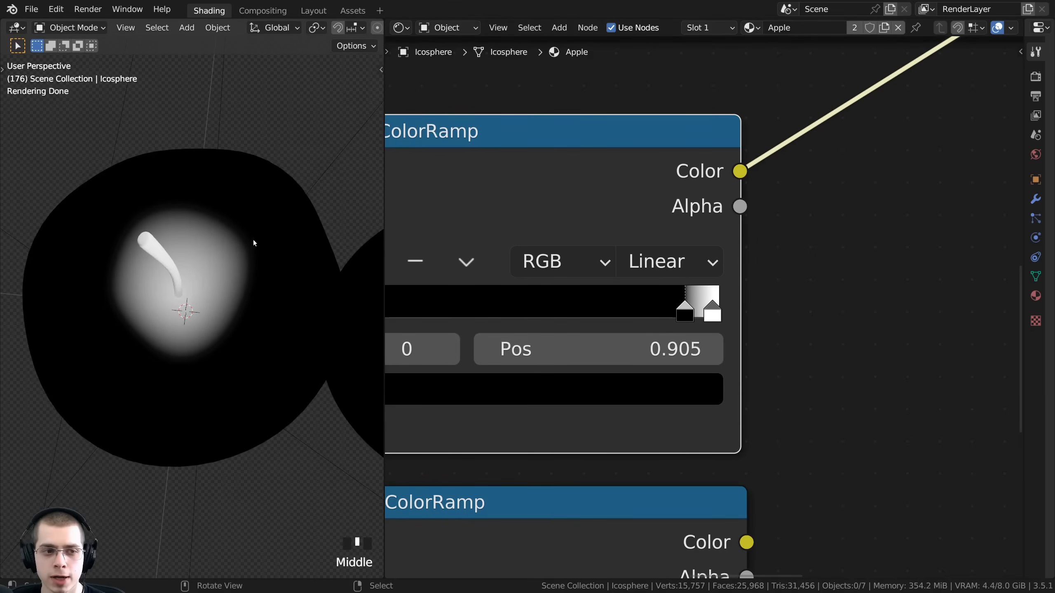
{"action": "middle_click_drag", "start_coordinate": [138, 211], "coordinate": [348, 288]}
{"action": "left_click_drag", "start_coordinate": [712, 313], "coordinate": [711, 307]}
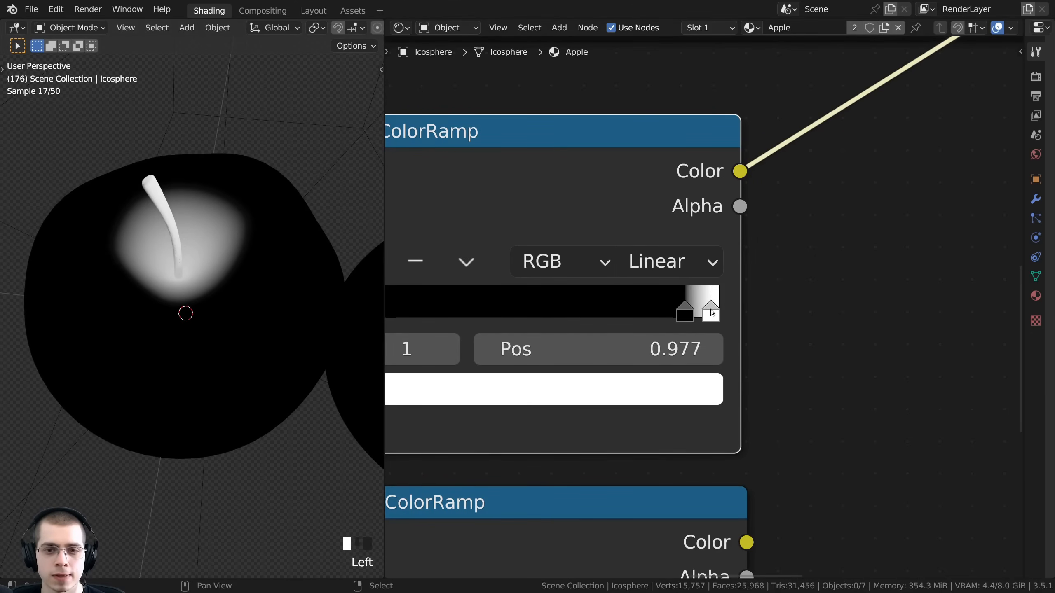
- Fine-tune the upper ColorRamp's black stop to about 0.905, checking the spot around the stem from several angles
{"action": "middle_click_drag", "start_coordinate": [262, 325], "coordinate": [268, 232]}
{"action": "scroll", "coordinate": [269, 266], "scroll_direction": "down", "scroll_amount": 2}
{"action": "middle_click_drag", "start_coordinate": [270, 299], "coordinate": [299, 403]}
{"action": "scroll", "coordinate": [332, 399], "scroll_direction": "up", "scroll_amount": 1}
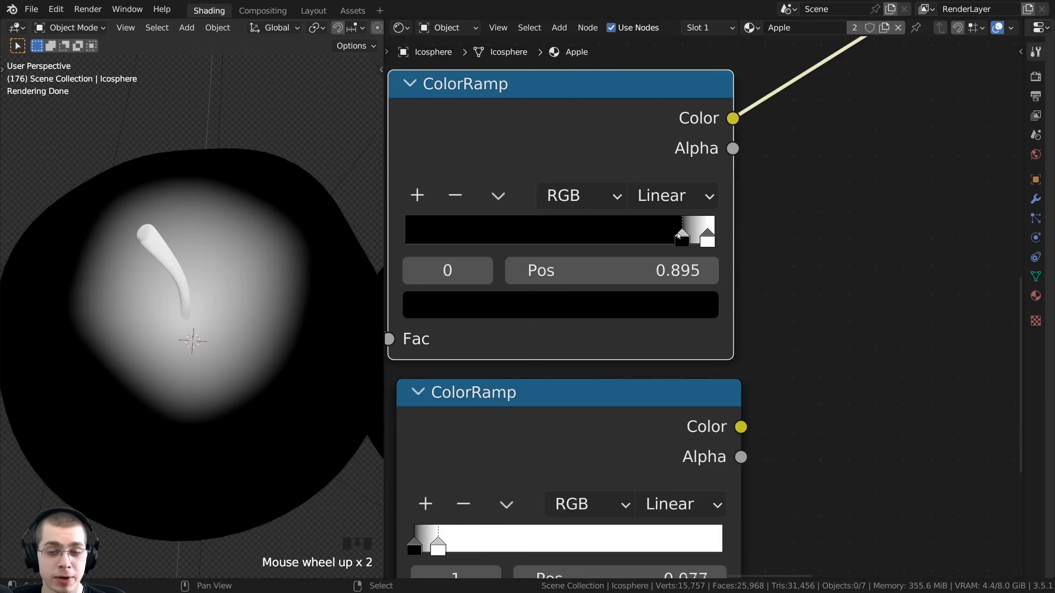
{"action": "left_click_drag", "start_coordinate": [679, 236], "coordinate": [680, 236]}
{"action": "scroll", "coordinate": [249, 389], "scroll_direction": "down", "scroll_amount": 2}
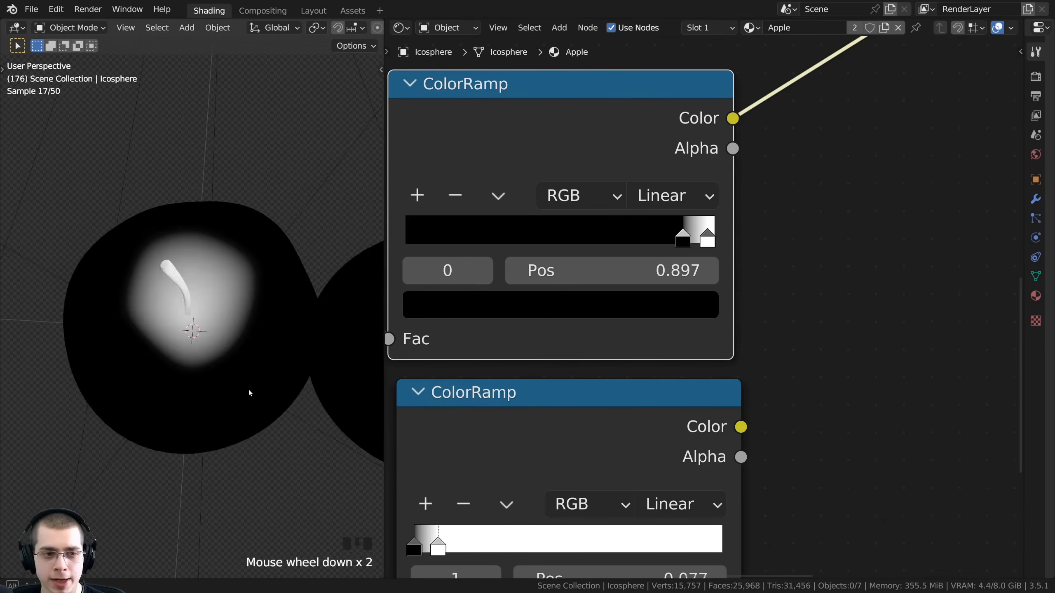
{"action": "middle_click_drag", "start_coordinate": [249, 390], "coordinate": [296, 232]}
{"action": "middle_click_drag", "start_coordinate": [199, 370], "coordinate": [246, 415]}
{"action": "middle_click_drag", "start_coordinate": [220, 360], "coordinate": [225, 369]}
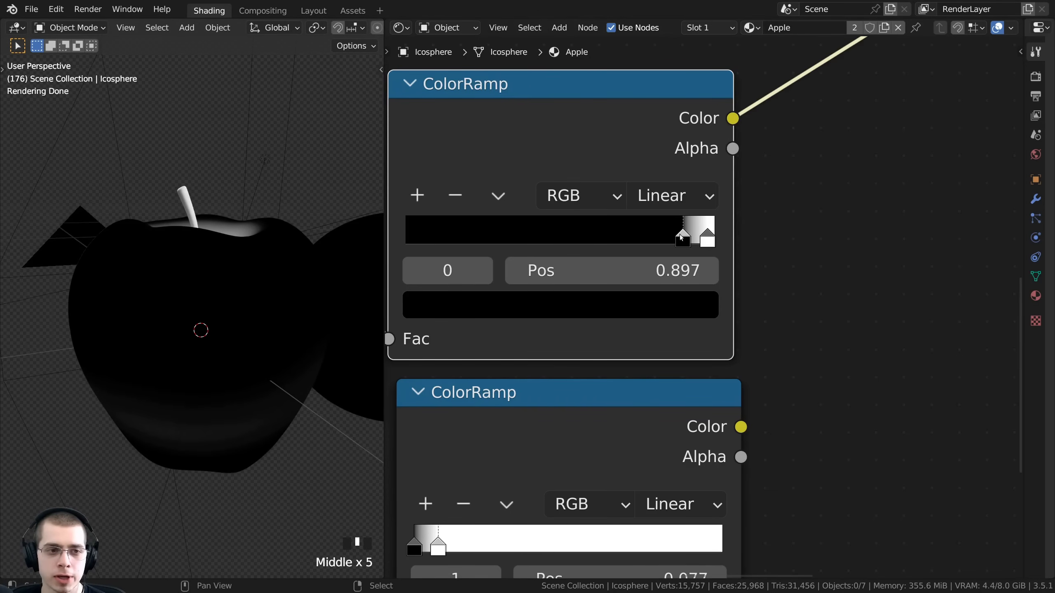
{"action": "left_click_drag", "start_coordinate": [682, 235], "coordinate": [683, 236]}
{"action": "middle_click_drag", "start_coordinate": [186, 342], "coordinate": [172, 381]}
{"action": "scroll", "coordinate": [174, 382], "scroll_direction": "up", "scroll_amount": 1}
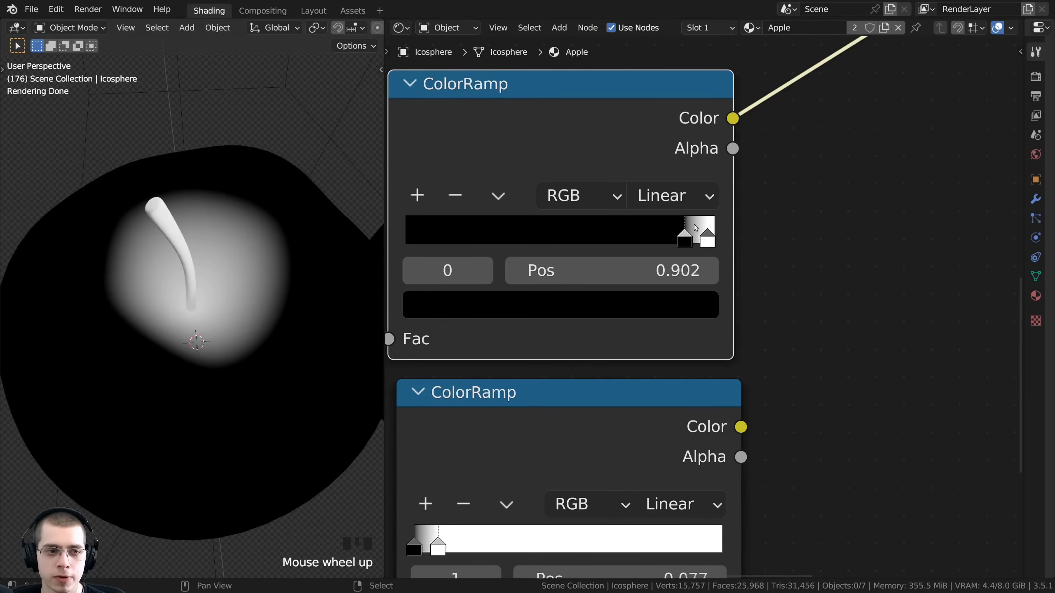
{"action": "scroll", "coordinate": [698, 257], "scroll_direction": "up", "scroll_amount": 1}
{"action": "left_click_drag", "start_coordinate": [702, 268], "coordinate": [705, 267]}
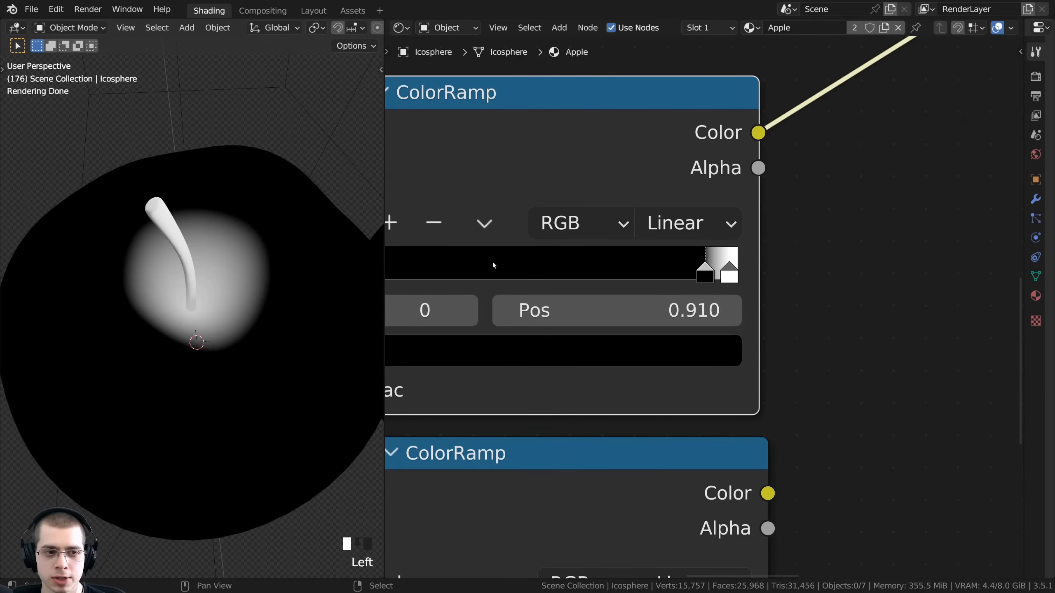
- Preview the linear and spherical ColorRamp outputs alternately on the apple to compare their masks around the stem
{"action": "scroll", "coordinate": [236, 410], "scroll_direction": "down", "scroll_amount": 2}
{"action": "middle_click_drag", "start_coordinate": [235, 410], "coordinate": [157, 457]}
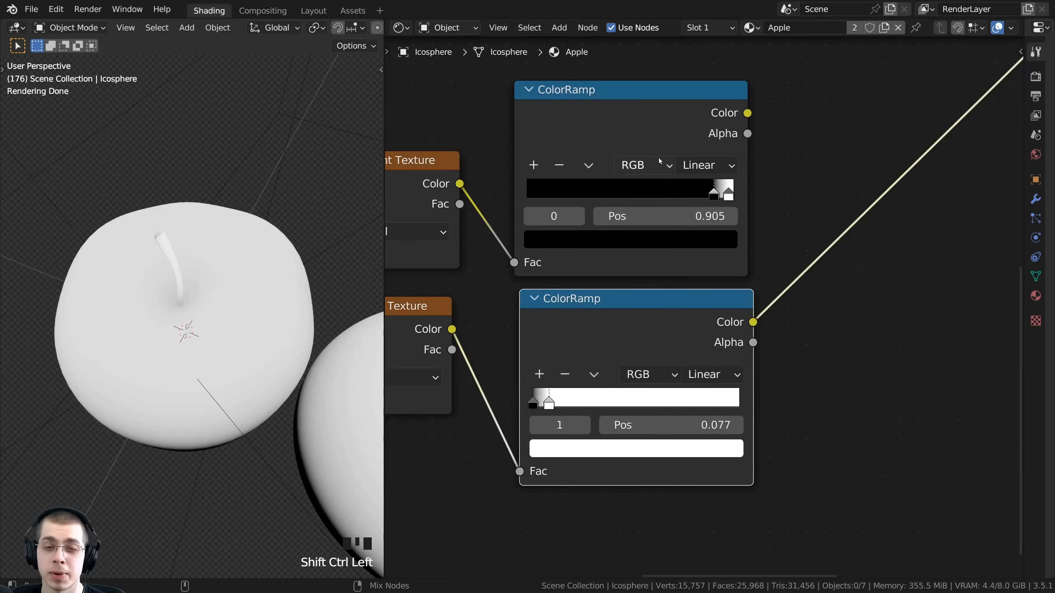
{"action": "left_click", "coordinate": [647, 245], "text": "ctrl+shift"}
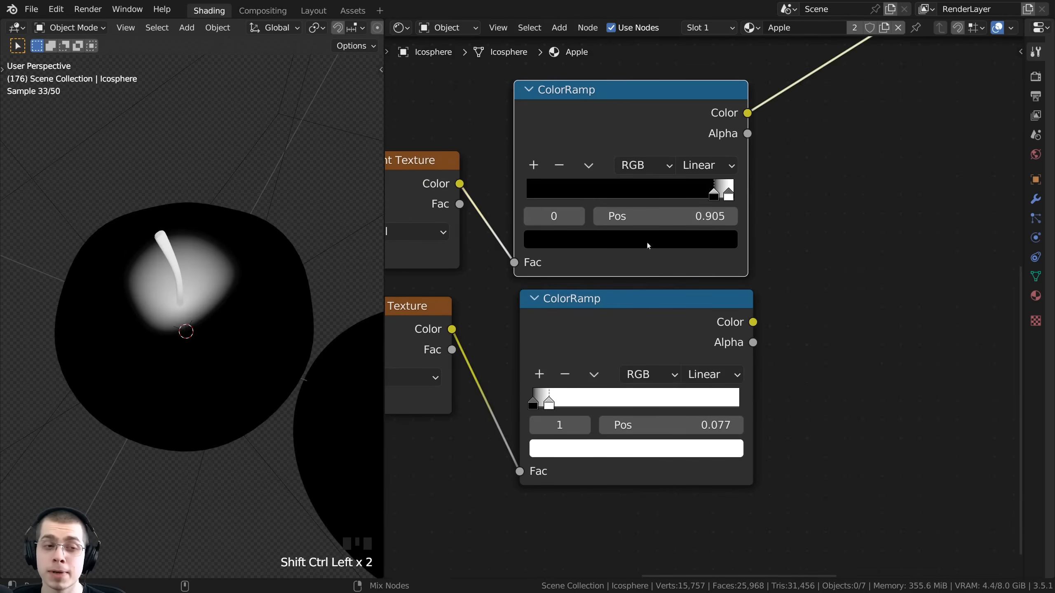
{"action": "middle_click_drag", "start_coordinate": [199, 318], "coordinate": [214, 287]}
{"action": "left_click", "coordinate": [548, 345], "text": "ctrl+shift"}
{"action": "scroll", "coordinate": [246, 376], "scroll_direction": "up", "scroll_amount": 2}
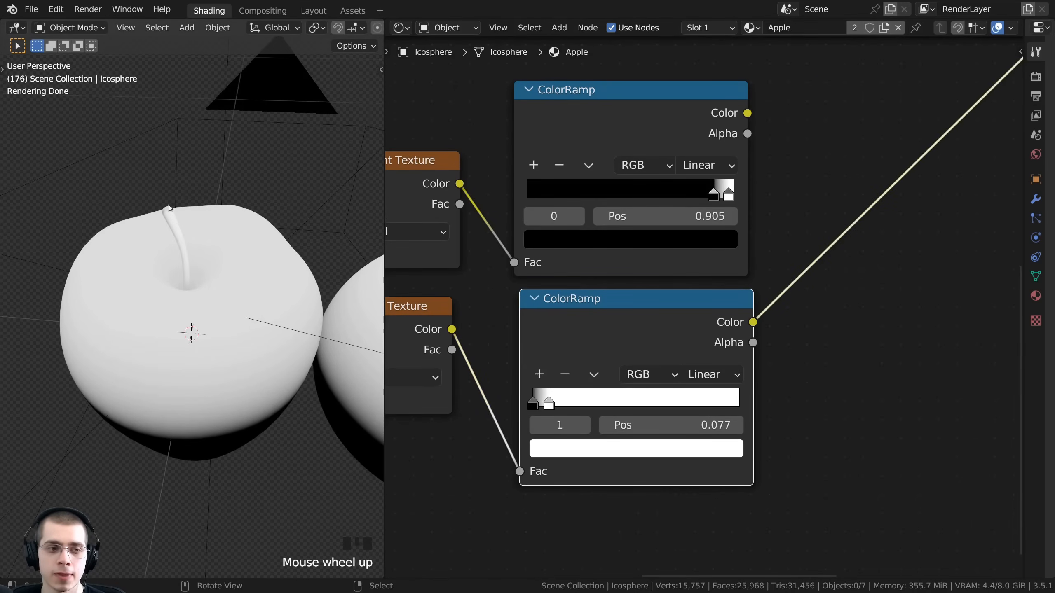
{"action": "middle_click_drag", "start_coordinate": [263, 339], "coordinate": [300, 323]}
{"action": "left_click", "coordinate": [617, 130], "text": "ctrl+shift"}
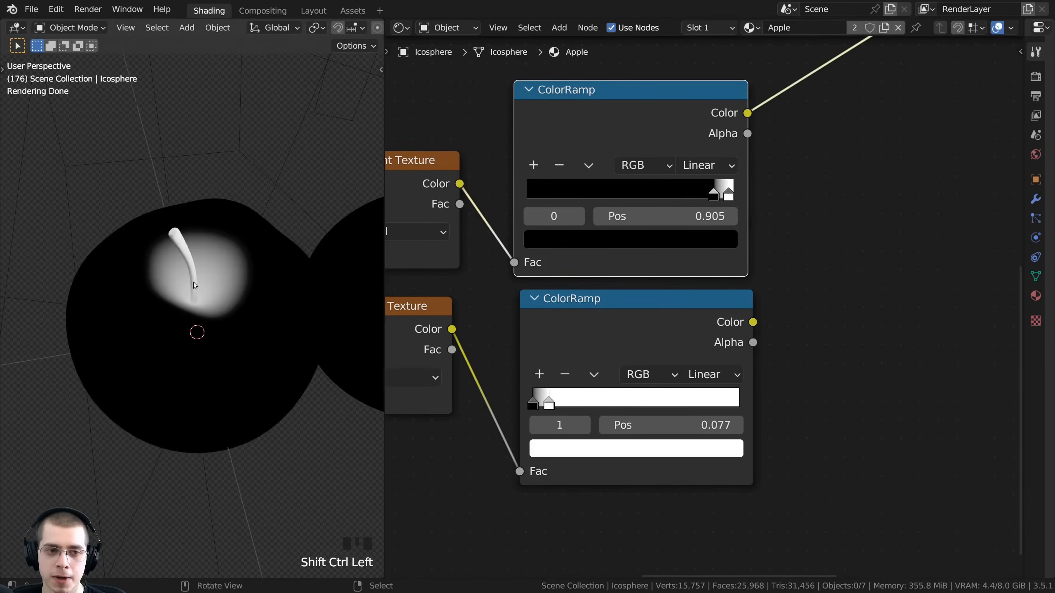
{"action": "scroll", "coordinate": [191, 266], "scroll_direction": "up", "scroll_amount": 2}
{"action": "scroll", "coordinate": [251, 271], "scroll_direction": "down", "scroll_amount": 1}
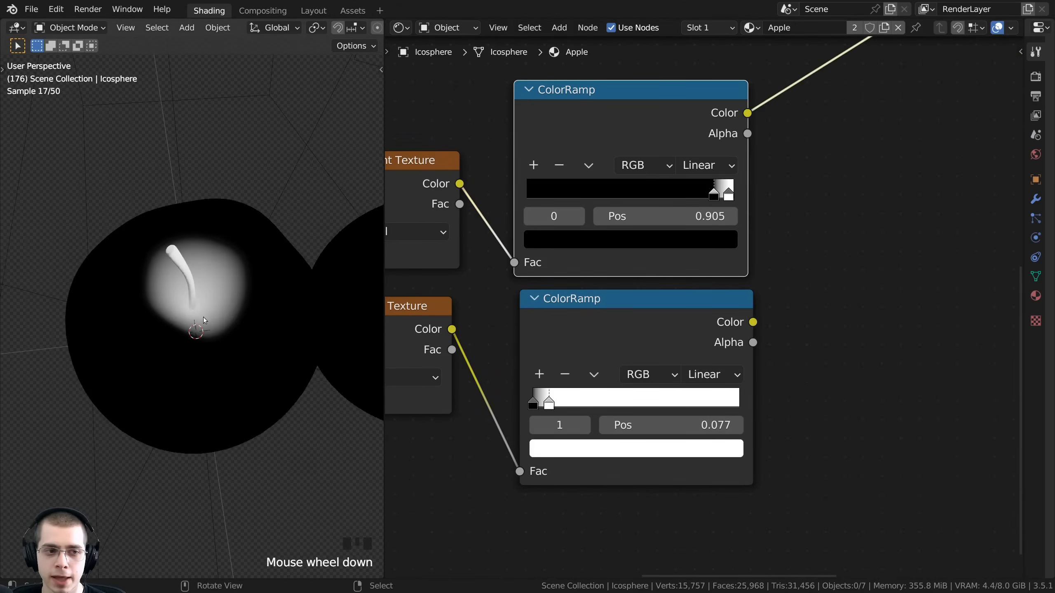
- Add a Mix node beside the two ColorRamps and set its data type to Color
{"action": "scroll", "coordinate": [879, 294], "scroll_direction": "down", "scroll_amount": 2}
{"action": "middle_click_drag", "start_coordinate": [878, 294], "coordinate": [737, 324]}
{"action": "key", "text": "alt+a"}
{"action": "key", "text": "shift+a"}
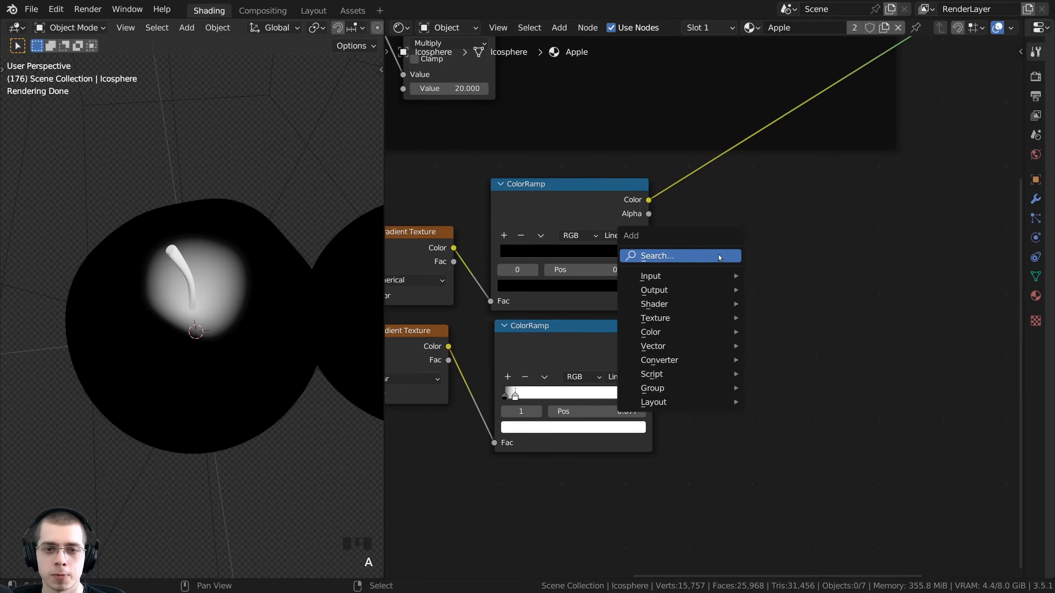
{"action": "left_click", "coordinate": [720, 256]}
{"action": "type", "text": "mix"}
{"action": "key", "text": "Return"}
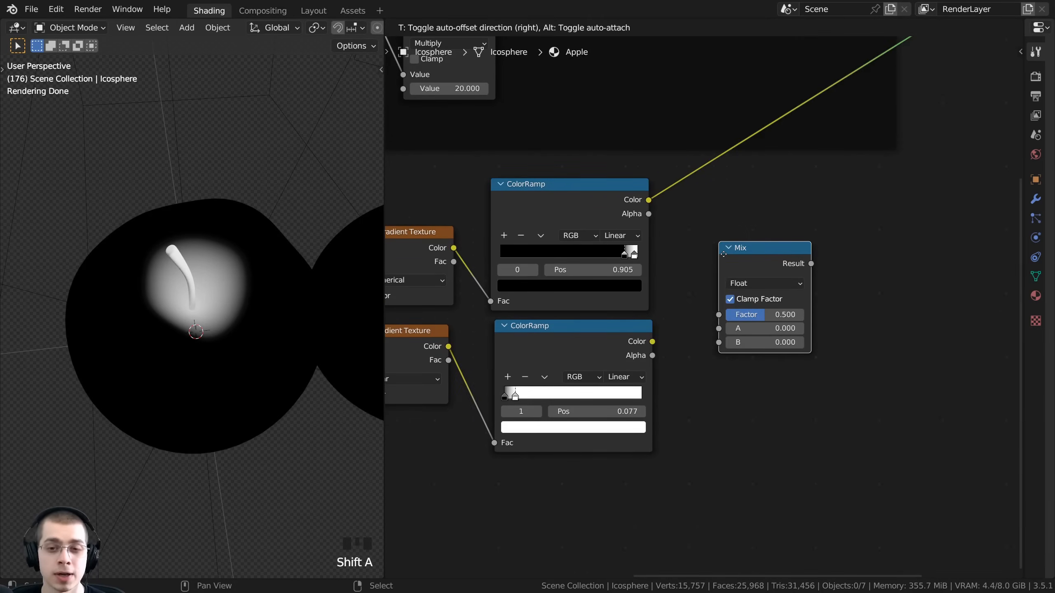
{"action": "left_click", "coordinate": [765, 216]}
{"action": "scroll", "coordinate": [741, 319], "scroll_direction": "up", "scroll_amount": 1}
{"action": "middle_click_drag", "start_coordinate": [741, 319], "coordinate": [708, 327]}
{"action": "scroll", "coordinate": [708, 327], "scroll_direction": "up", "scroll_amount": 1}
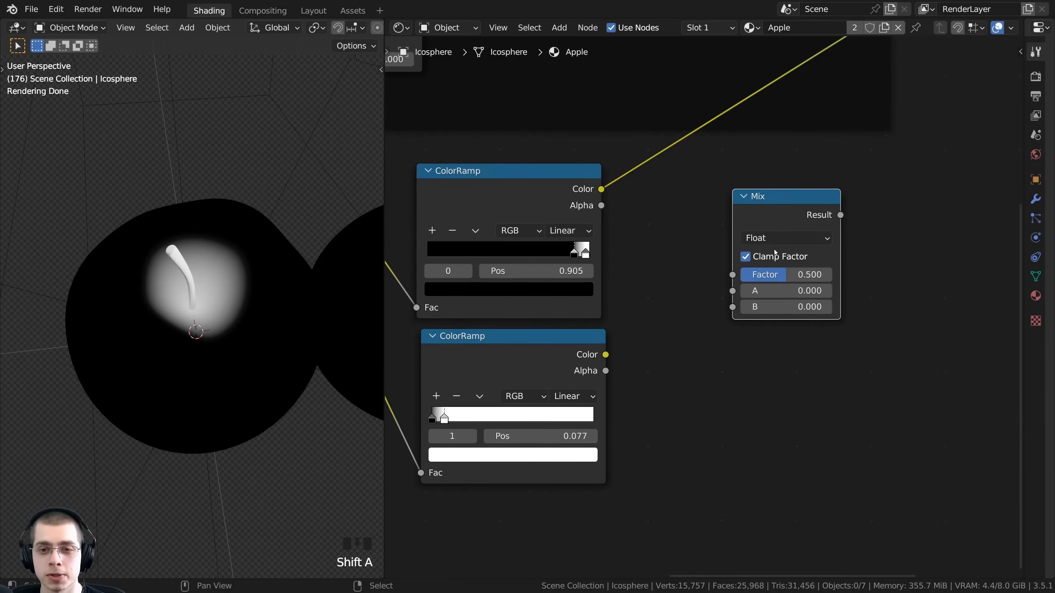
{"action": "left_click", "coordinate": [775, 239]}
{"action": "left_click", "coordinate": [776, 287]}
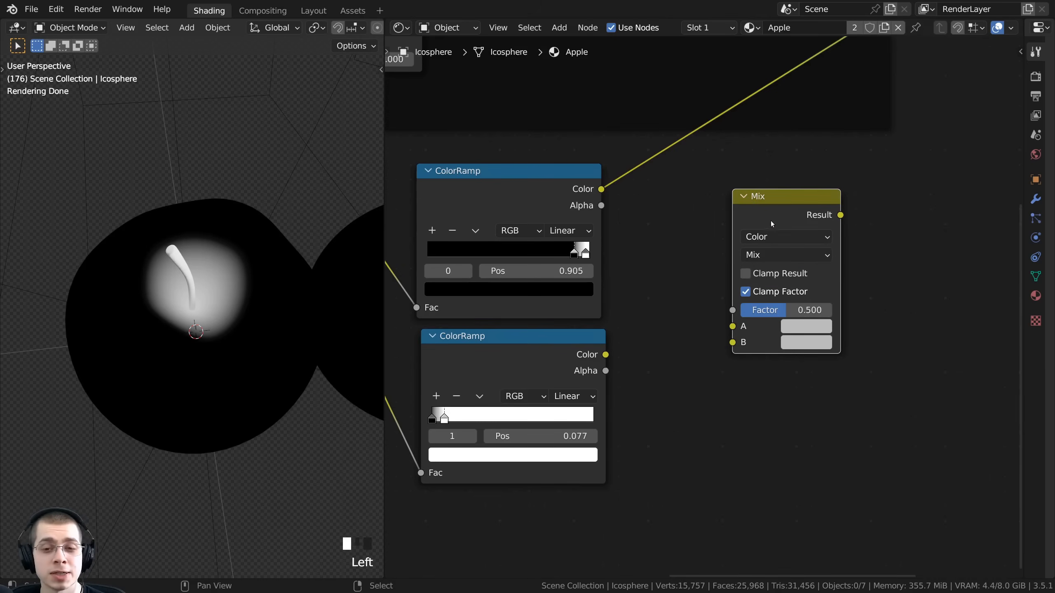
- Connect the upper ColorRamp to the Mix node's B input and the lower one to A, and preview the Mix result on the apple
{"action": "middle_click_drag", "start_coordinate": [506, 281], "coordinate": [552, 262]}
{"action": "left_click_drag", "start_coordinate": [542, 176], "coordinate": [549, 174]}
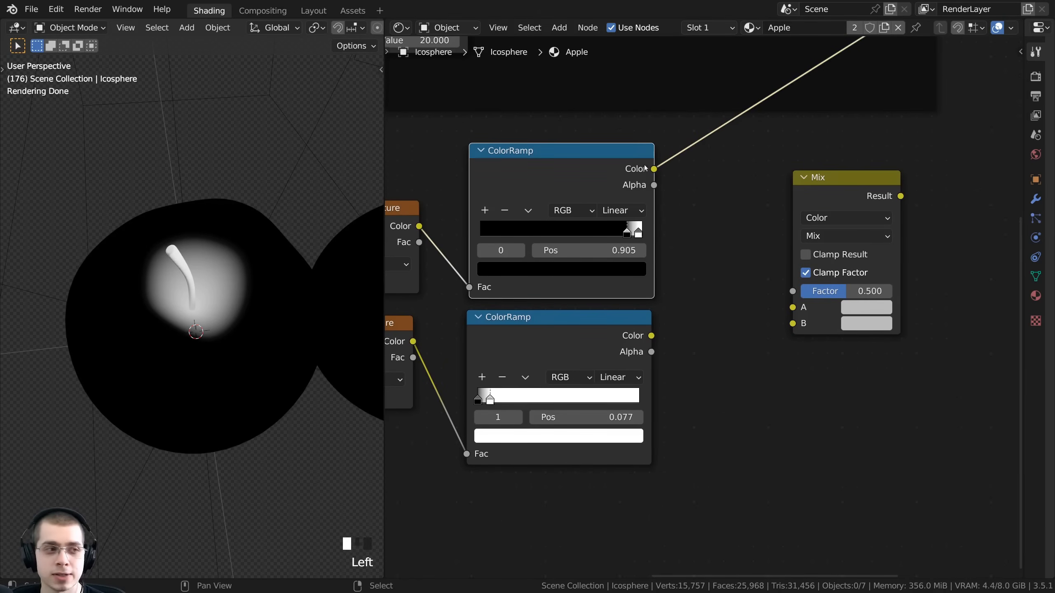
{"action": "left_click_drag", "start_coordinate": [654, 169], "coordinate": [806, 374]}
{"action": "left_click_drag", "start_coordinate": [793, 324], "coordinate": [793, 324]}
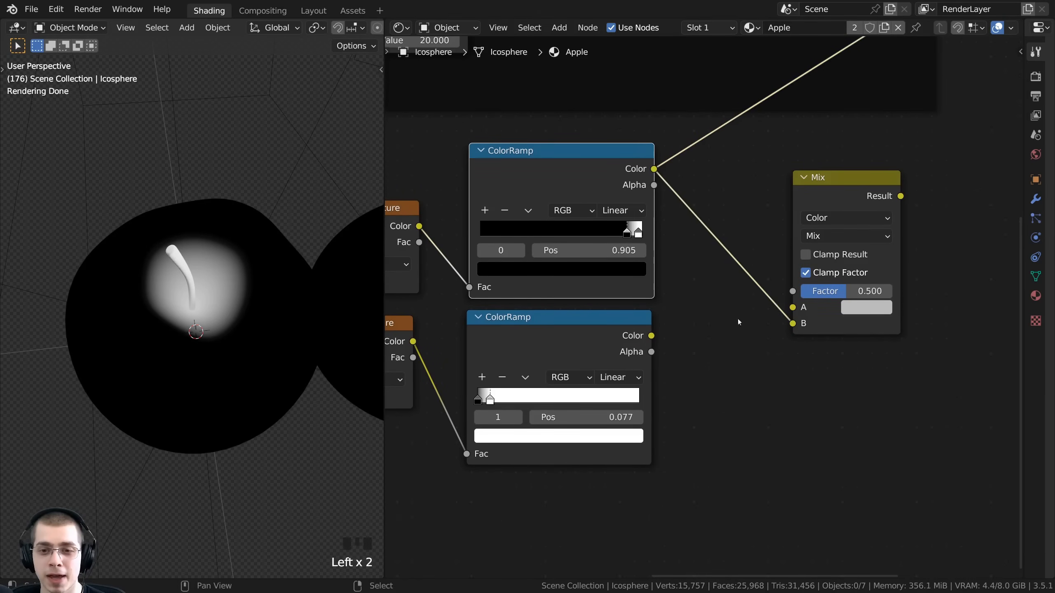
{"action": "left_click_drag", "start_coordinate": [489, 333], "coordinate": [489, 335]}
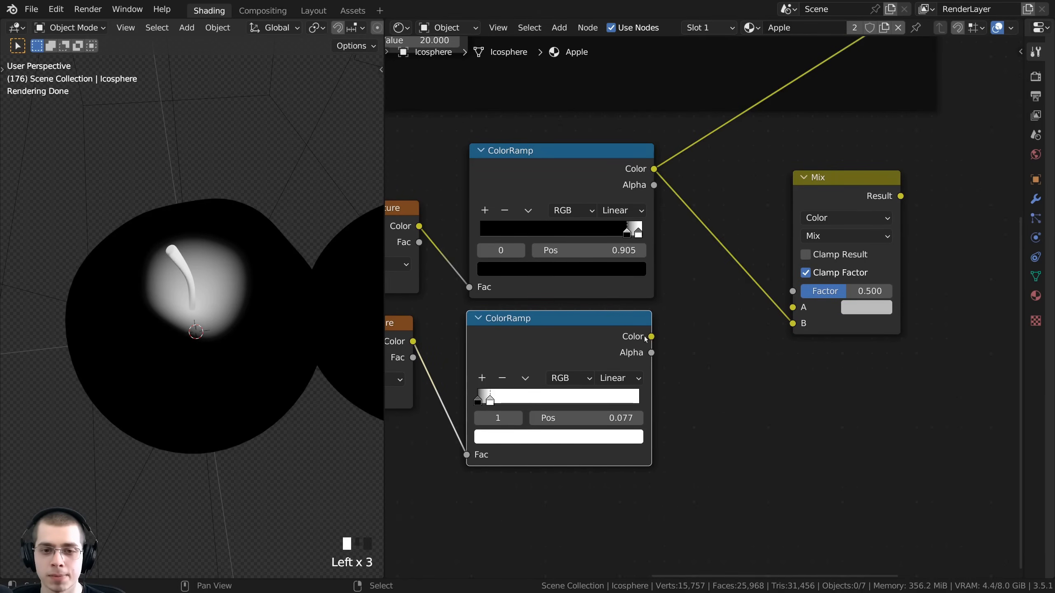
{"action": "left_click_drag", "start_coordinate": [651, 337], "coordinate": [794, 308]}
{"action": "middle_click_drag", "start_coordinate": [794, 308], "coordinate": [691, 307]}
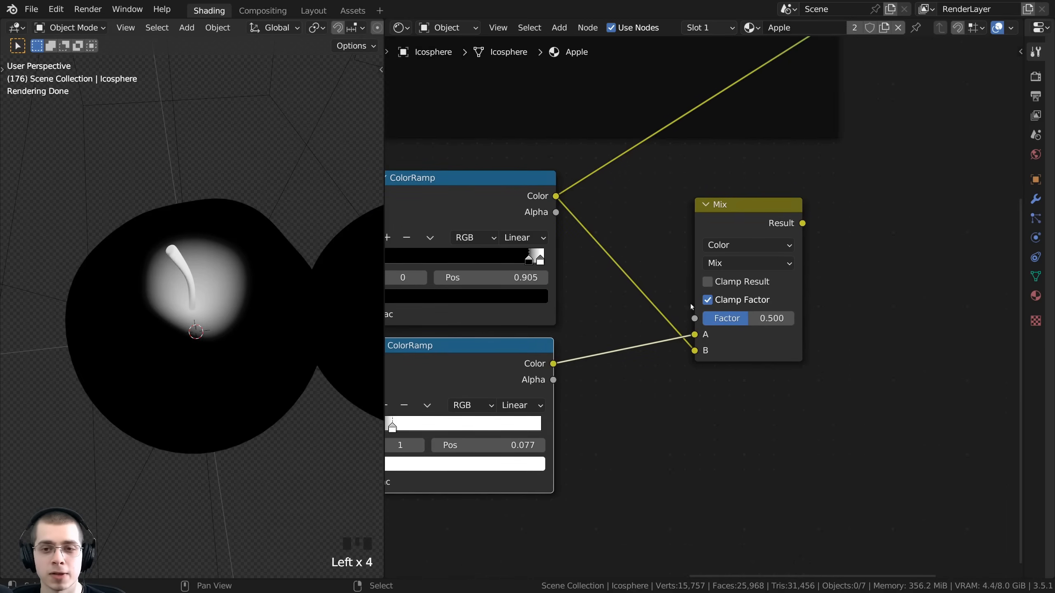
{"action": "left_click", "coordinate": [749, 216], "text": "ctrl+shift"}
{"action": "middle_click_drag", "start_coordinate": [351, 328], "coordinate": [348, 300]}
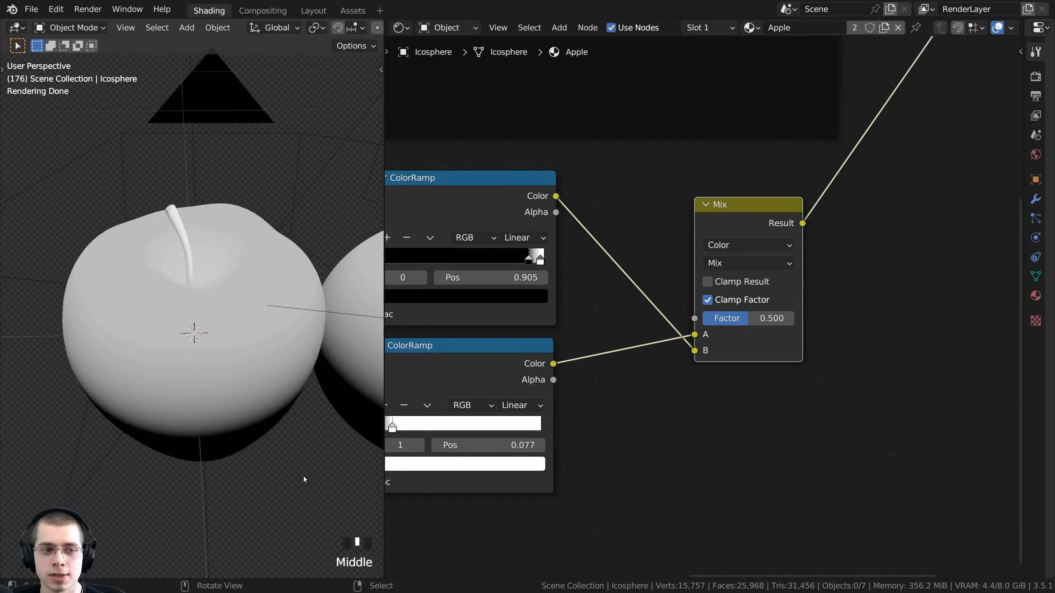
- Change the Mix node's blending mode to Darken and set its factor to 1.000
{"action": "scroll", "coordinate": [662, 345], "scroll_direction": "up", "scroll_amount": 2}
{"action": "middle_click_drag", "start_coordinate": [662, 346], "coordinate": [643, 361]}
{"action": "left_click", "coordinate": [712, 264]}
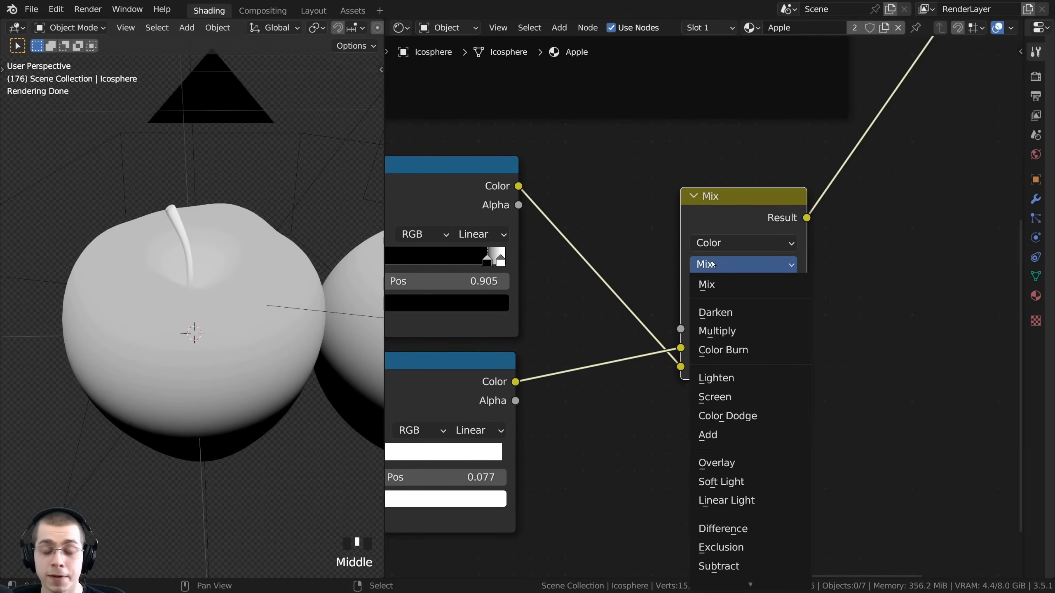
{"action": "left_click", "coordinate": [730, 321]}
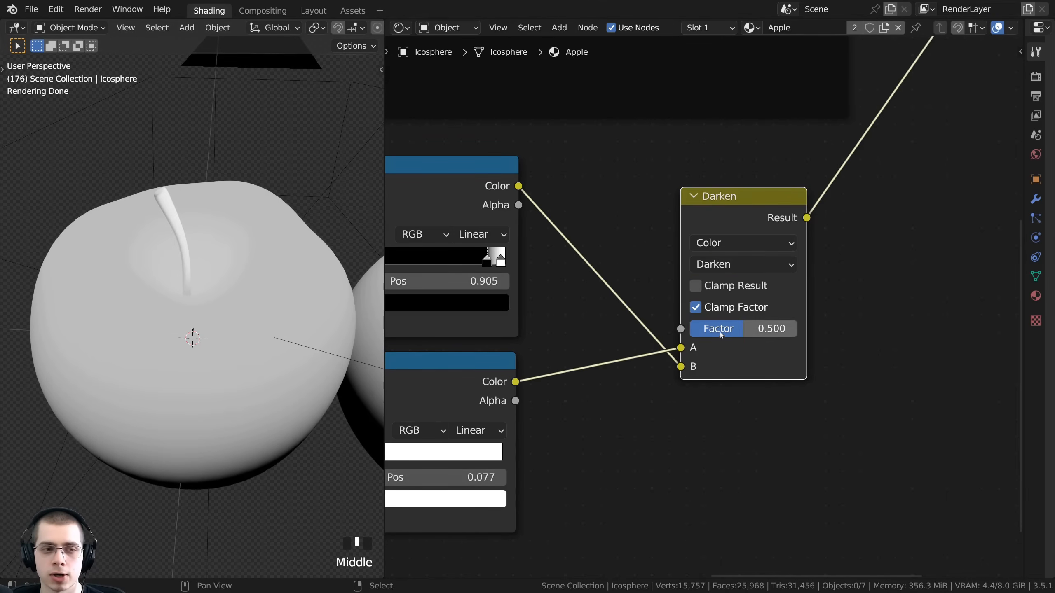
{"action": "left_click_drag", "start_coordinate": [720, 331], "coordinate": [781, 332]}
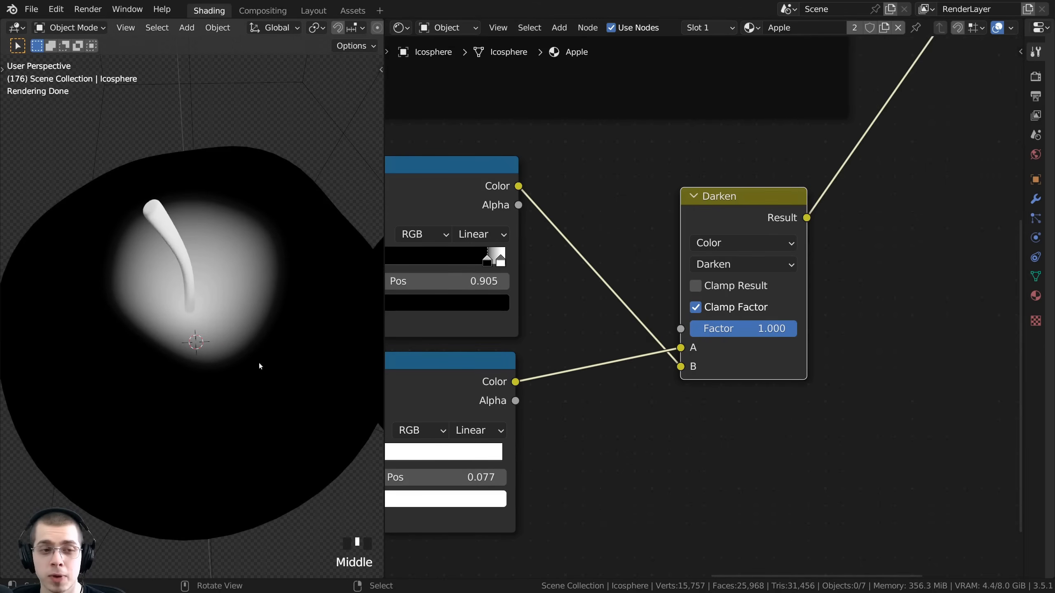
- Reduce the Darken node's factor to 0.950, checking the mask around the stem on the apple
{"action": "middle_click_drag", "start_coordinate": [259, 363], "coordinate": [216, 233]}
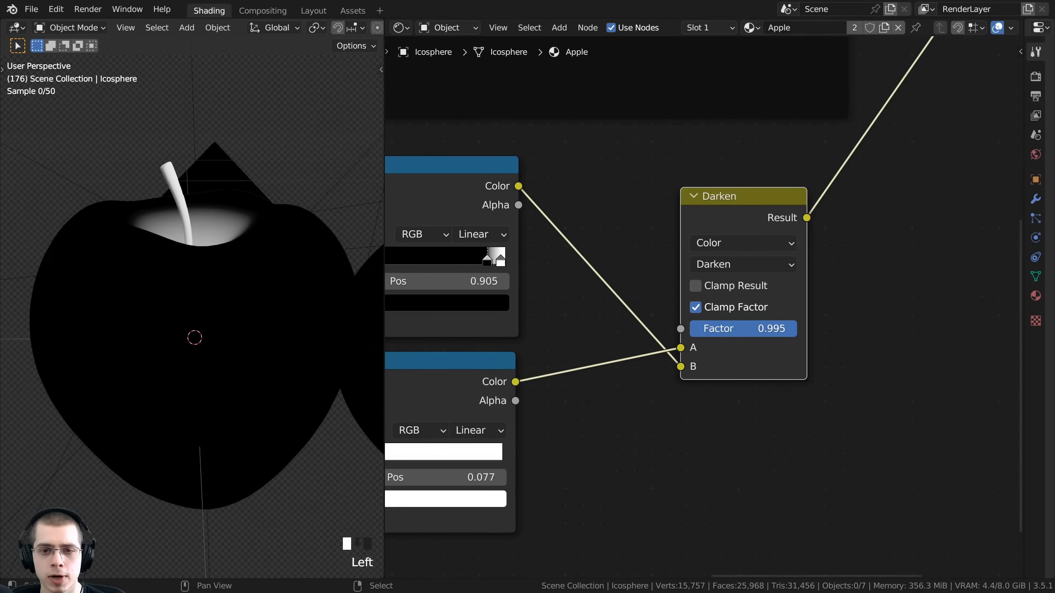
{"action": "left_click_drag", "start_coordinate": [779, 329], "coordinate": [770, 329]}
{"action": "middle_click_drag", "start_coordinate": [129, 305], "coordinate": [121, 358]}
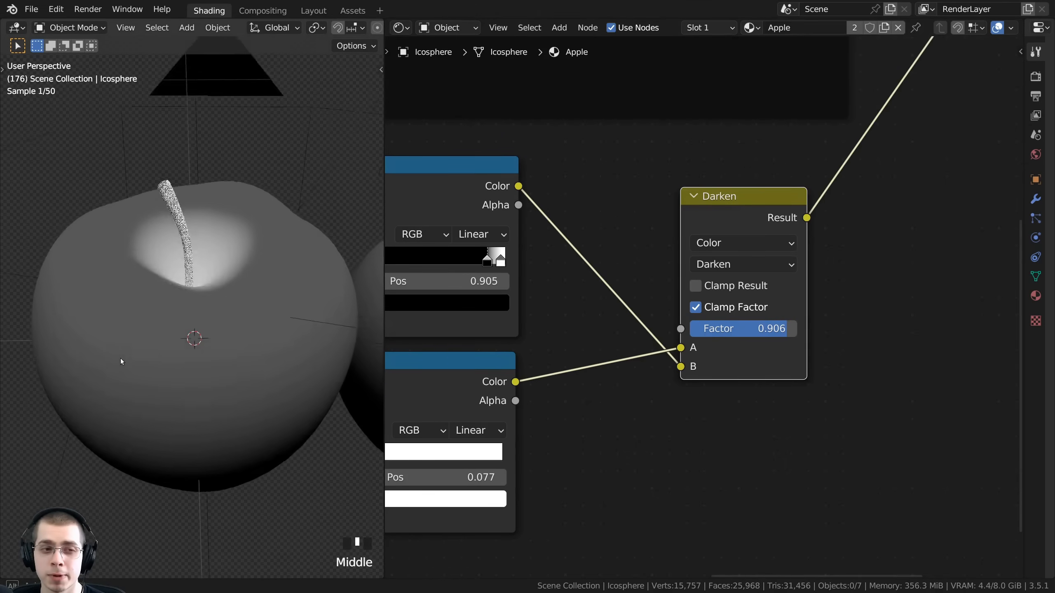
{"action": "key", "text": "BackSpace"}
{"action": "type", "text": "5"}
{"action": "left_click", "coordinate": [733, 339]}
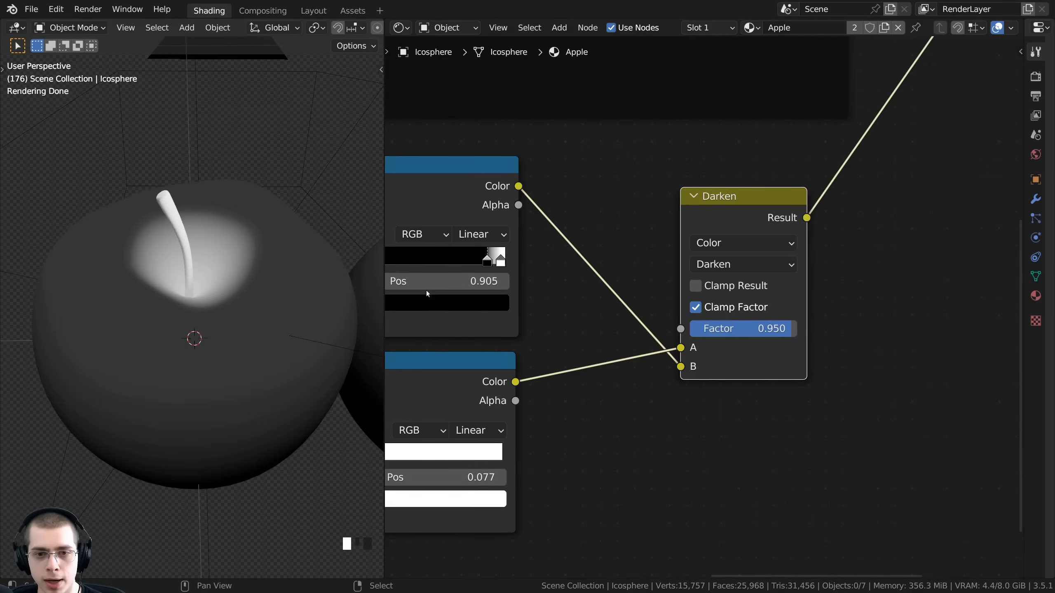
- Examine the combined mask on the apple from several angles and review the gradient node chain
{"action": "mouse_move", "coordinate": [291, 249]}
{"action": "middle_mouse_down"}
{"action": "mouse_move", "coordinate": [280, 241]}
{"action": "mouse_move", "coordinate": [287, 206]}
{"action": "mouse_move", "coordinate": [285, 251]}
{"action": "middle_mouse_up"}
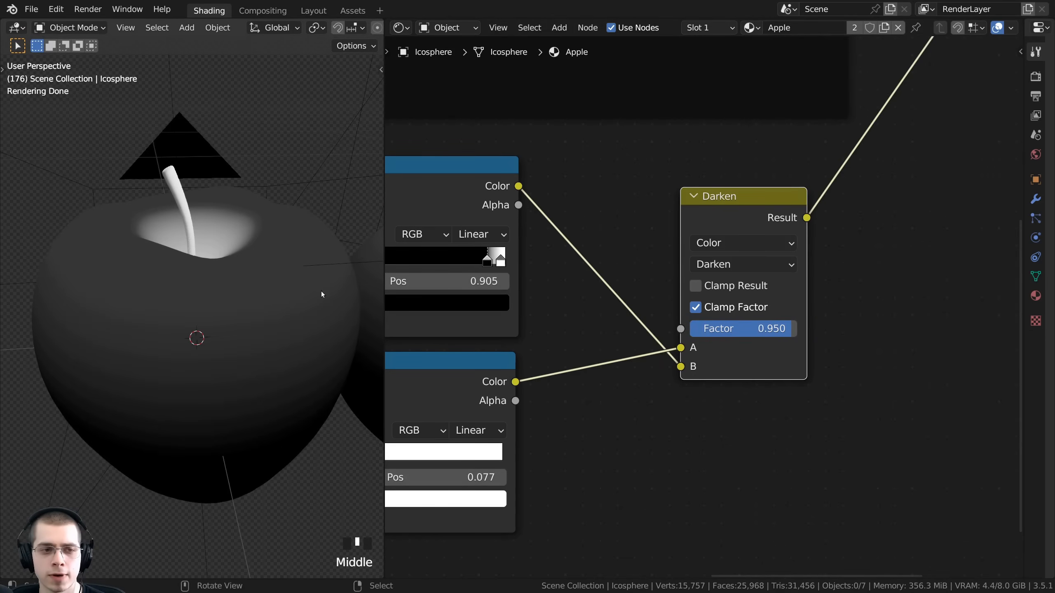
{"action": "middle_click_drag", "start_coordinate": [321, 291], "coordinate": [277, 337]}
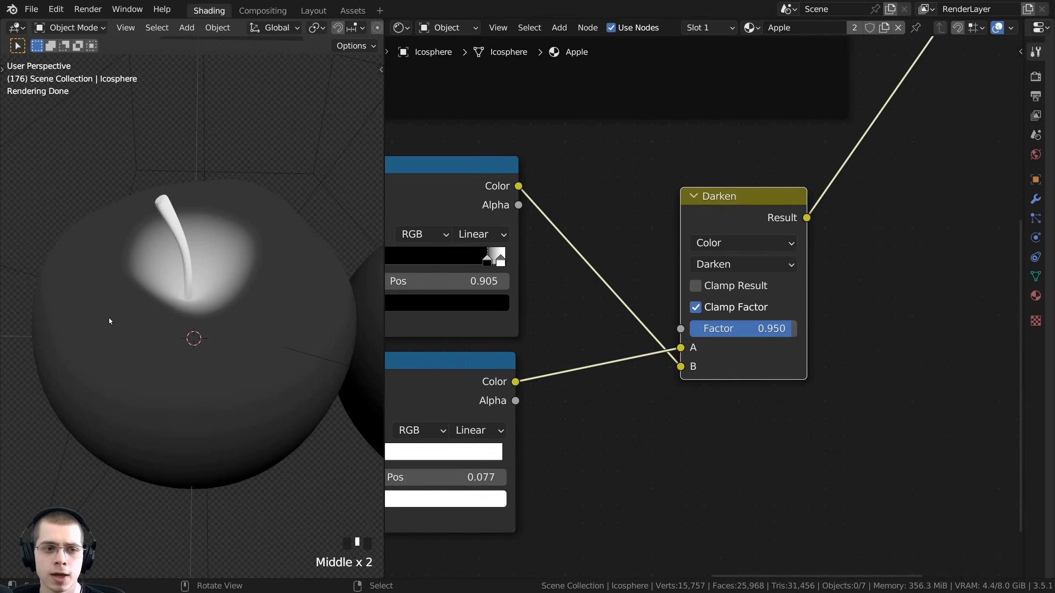
{"action": "middle_click_drag", "start_coordinate": [108, 319], "coordinate": [134, 384]}
{"action": "scroll", "coordinate": [208, 345], "scroll_direction": "down", "scroll_amount": 2}
{"action": "middle_click_drag", "start_coordinate": [215, 338], "coordinate": [249, 241]}
{"action": "scroll", "coordinate": [760, 272], "scroll_direction": "down", "scroll_amount": 8}
{"action": "middle_click_drag", "start_coordinate": [762, 270], "coordinate": [737, 288]}
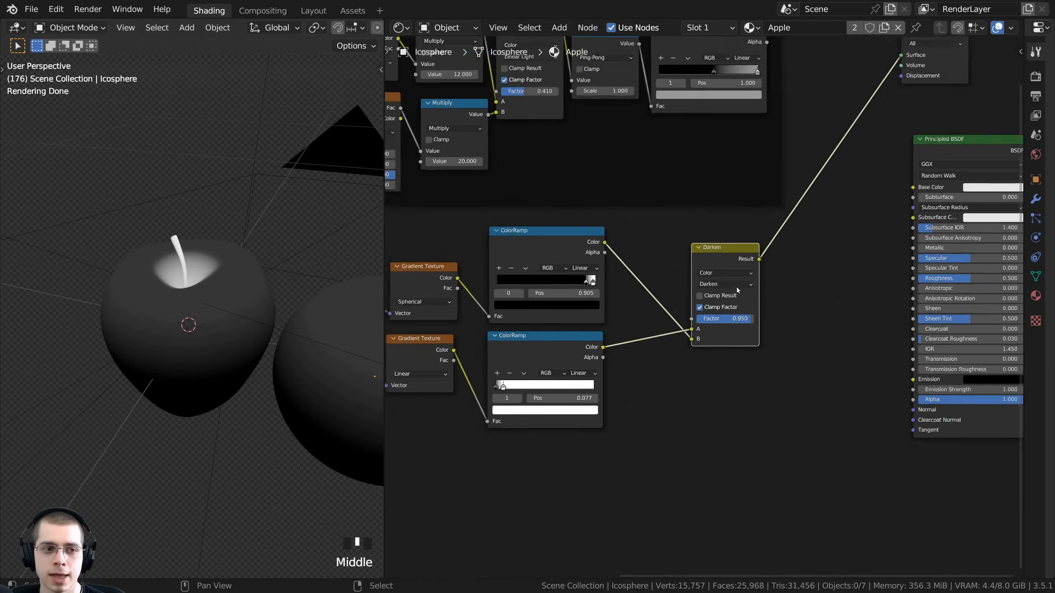
{"action": "scroll", "coordinate": [727, 290], "scroll_direction": "down", "scroll_amount": 3}
{"action": "key", "text": "a"}
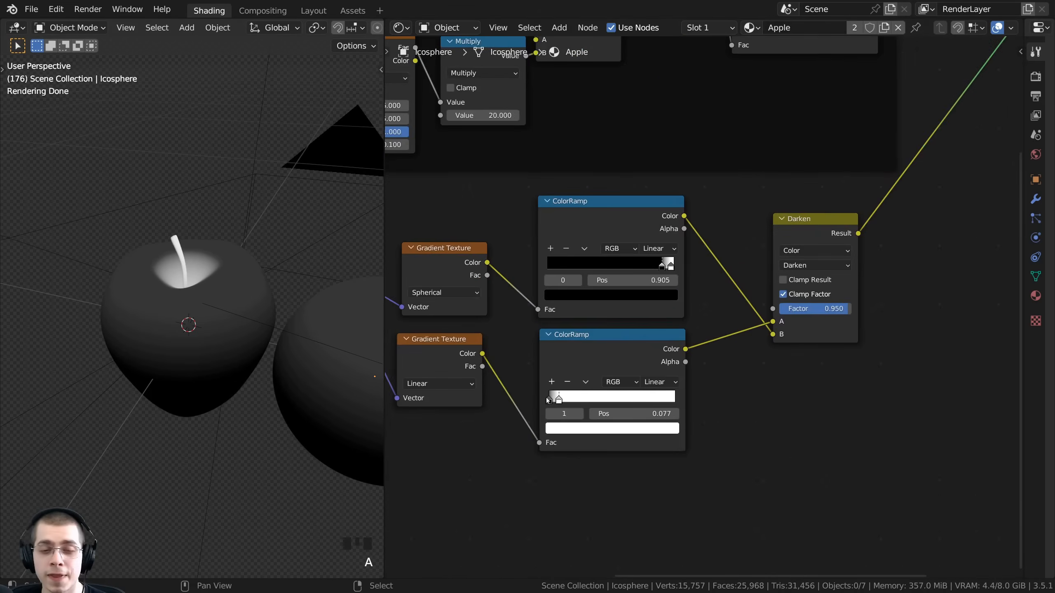
- Add a Hue Saturation Value node and insert it between the linear Gradient Texture and the lower ColorRamp
{"action": "scroll", "coordinate": [706, 293], "scroll_direction": "up", "scroll_amount": 2}
{"action": "mouse_move", "coordinate": [536, 414]}
{"action": "left_mouse_down"}
{"action": "mouse_move", "coordinate": [550, 416]}
{"action": "mouse_move", "coordinate": [535, 410]}
{"action": "left_mouse_up"}
{"action": "left_click_drag", "start_coordinate": [566, 356], "coordinate": [570, 356]}
{"action": "middle_click_drag", "start_coordinate": [571, 356], "coordinate": [737, 328]}
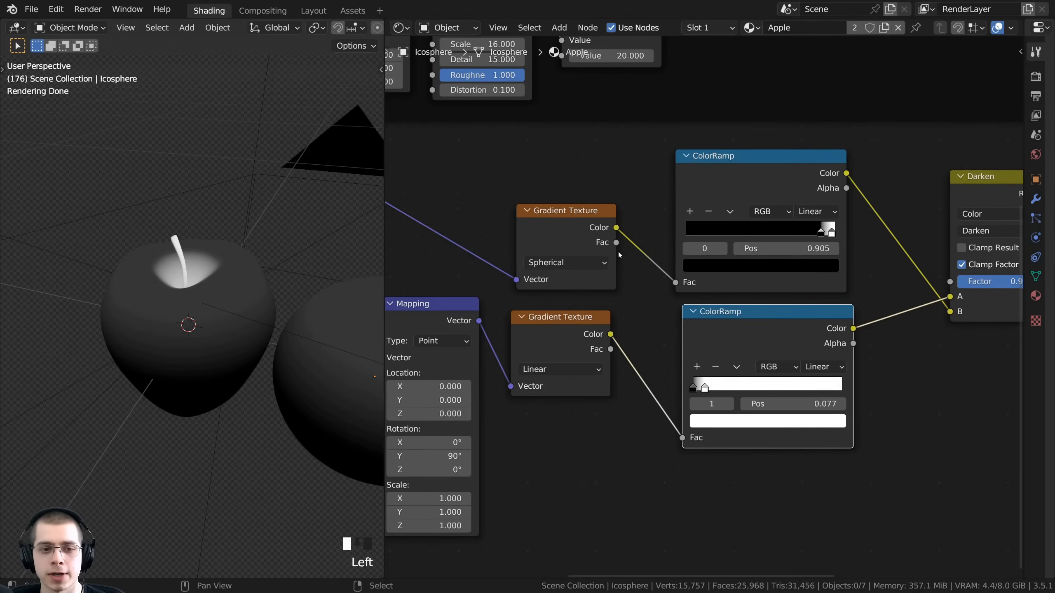
{"action": "key", "text": "shift+a"}
{"action": "left_click", "coordinate": [618, 251]}
{"action": "type", "text": "hue"}
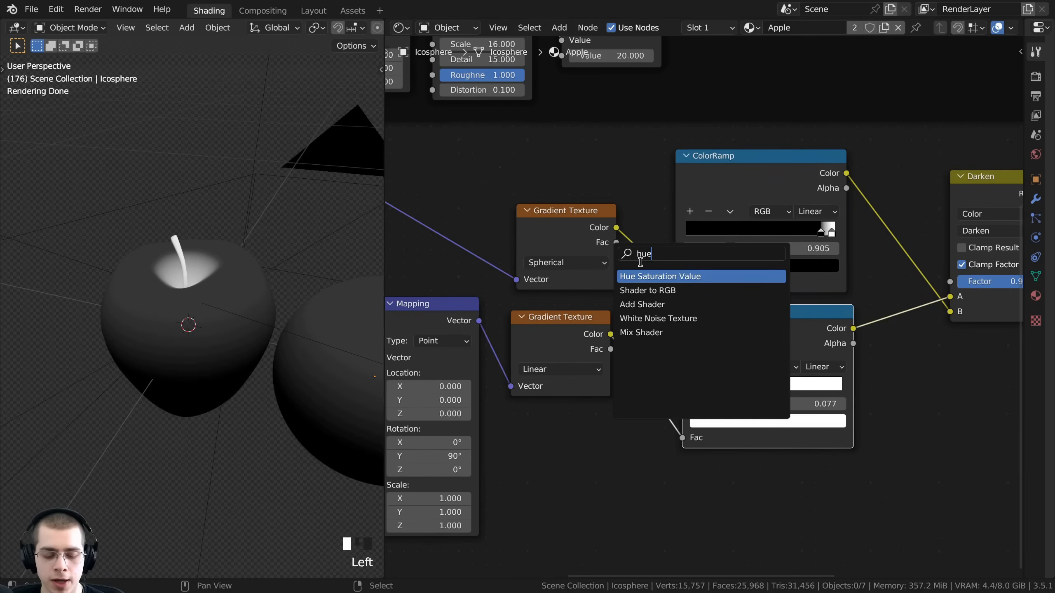
{"action": "key", "text": "Return"}
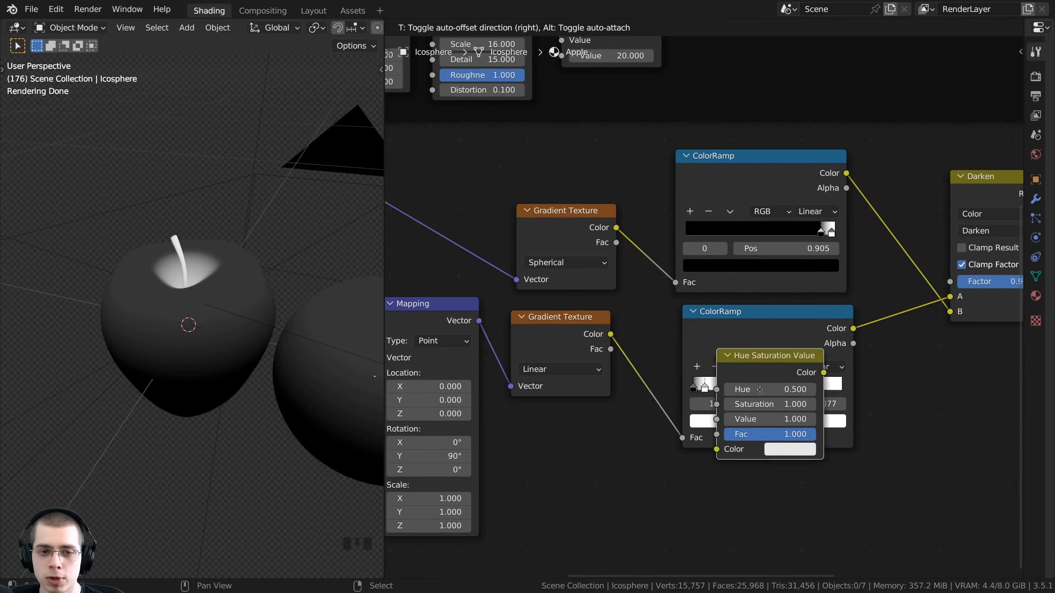
{"action": "left_click", "coordinate": [700, 363]}
- Space out the Hue Saturation Value node and the lower ColorRamp so that they do not overlap
{"action": "left_click_drag", "start_coordinate": [700, 362], "coordinate": [692, 344]}
{"action": "left_click_drag", "start_coordinate": [929, 314], "coordinate": [855, 316]}
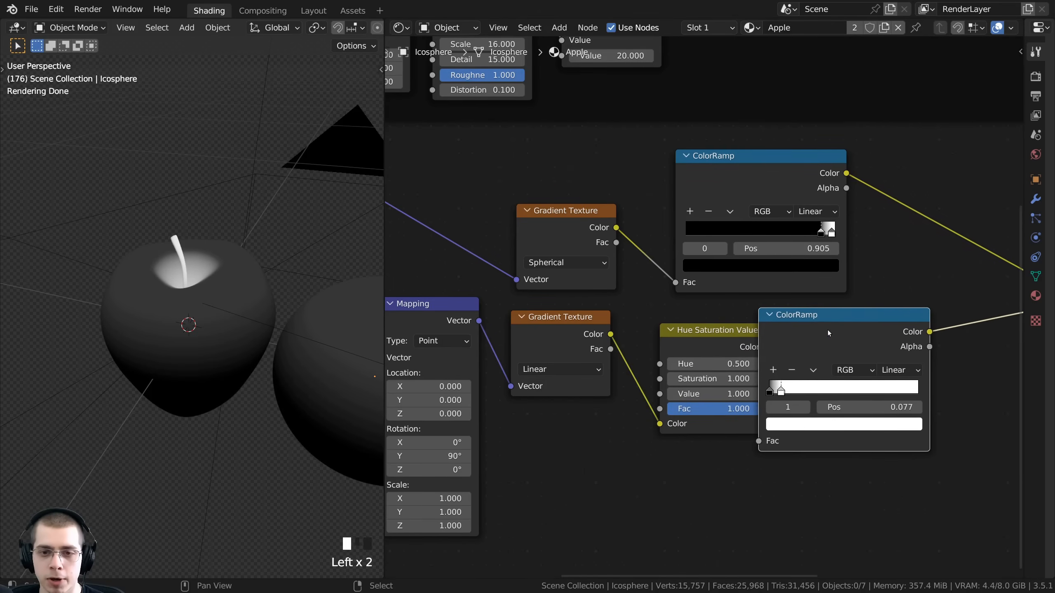
{"action": "middle_click_drag", "start_coordinate": [827, 330], "coordinate": [810, 303]}
{"action": "left_click_drag", "start_coordinate": [682, 310], "coordinate": [661, 306]}
- Try out different Value amounts on the Hue Saturation Value node to test their effect on the apple
{"action": "scroll", "coordinate": [702, 307], "scroll_direction": "up", "scroll_amount": 4}
{"action": "left_click_drag", "start_coordinate": [665, 385], "coordinate": [690, 394]}
{"action": "right_click", "coordinate": [664, 386]}
{"action": "scroll", "coordinate": [108, 361], "scroll_direction": "up", "scroll_amount": 3}
{"action": "right_click", "coordinate": [635, 385]}
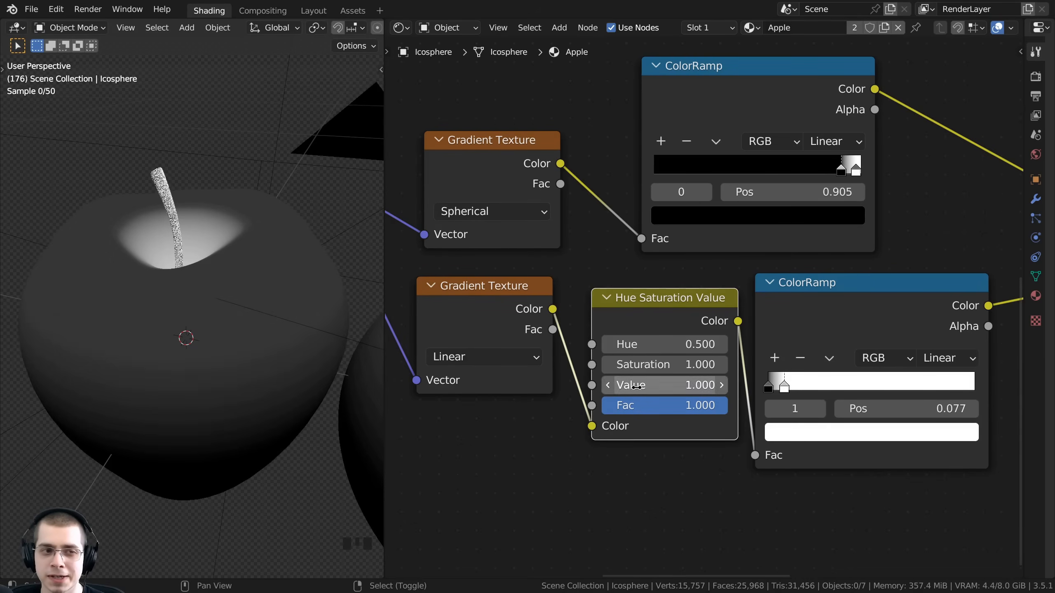
- Compact the gradient mask layout by moving the Darken, Mapping and spherical Gradient Texture nodes closer to their neighbours
{"action": "left_click_drag", "start_coordinate": [835, 301], "coordinate": [830, 293]}
{"action": "middle_click_drag", "start_coordinate": [830, 294], "coordinate": [619, 337]}
{"action": "scroll", "coordinate": [615, 348], "scroll_direction": "down", "scroll_amount": 9}
{"action": "key", "text": "a"}
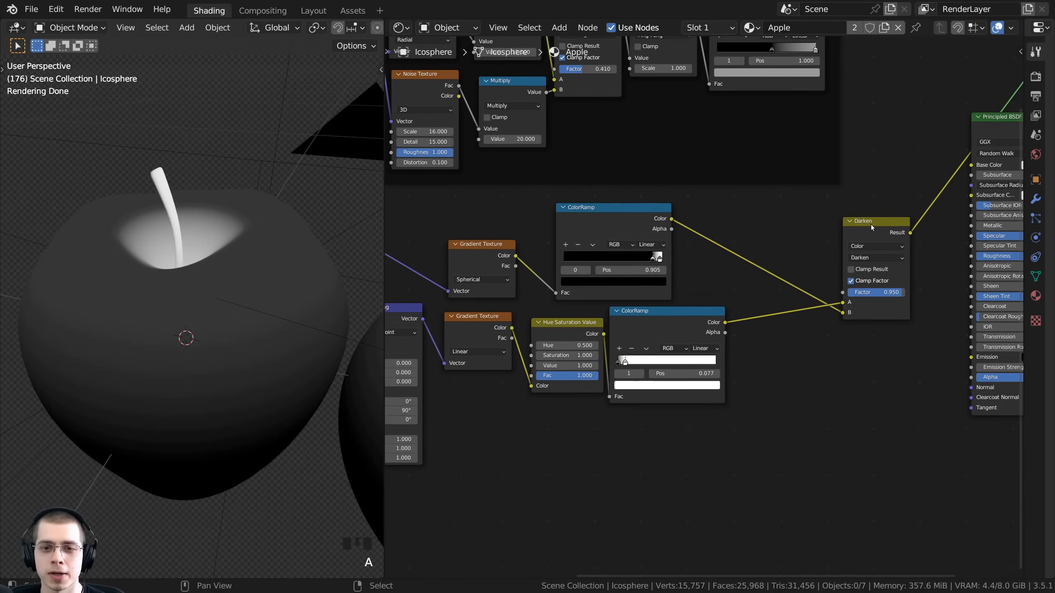
{"action": "left_click", "coordinate": [871, 225]}
{"action": "left_click_drag", "start_coordinate": [504, 302], "coordinate": [502, 248]}
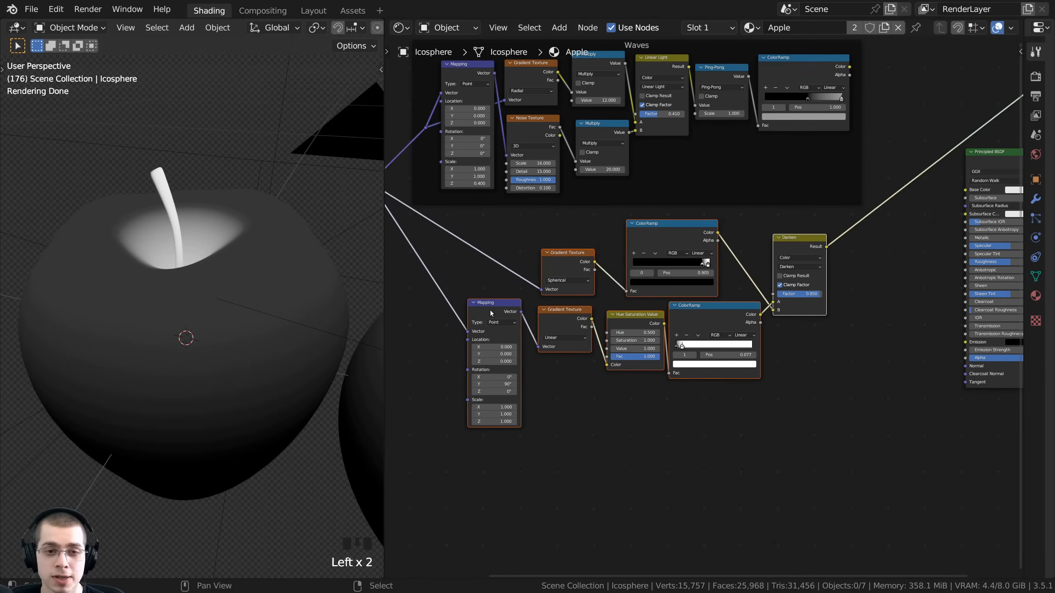
{"action": "left_click", "coordinate": [493, 302]}
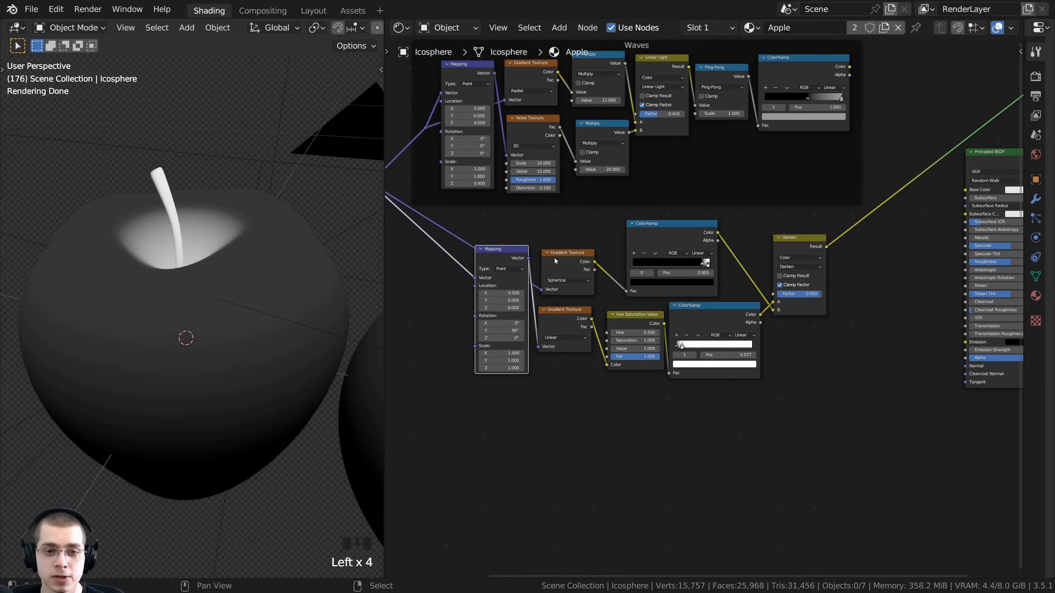
{"action": "left_click_drag", "start_coordinate": [568, 252], "coordinate": [569, 256]}
- Group the mask nodes from Mapping to Darken in a frame below the Waves frame and label it Gradient
{"action": "left_click_drag", "start_coordinate": [864, 441], "coordinate": [428, 240]}
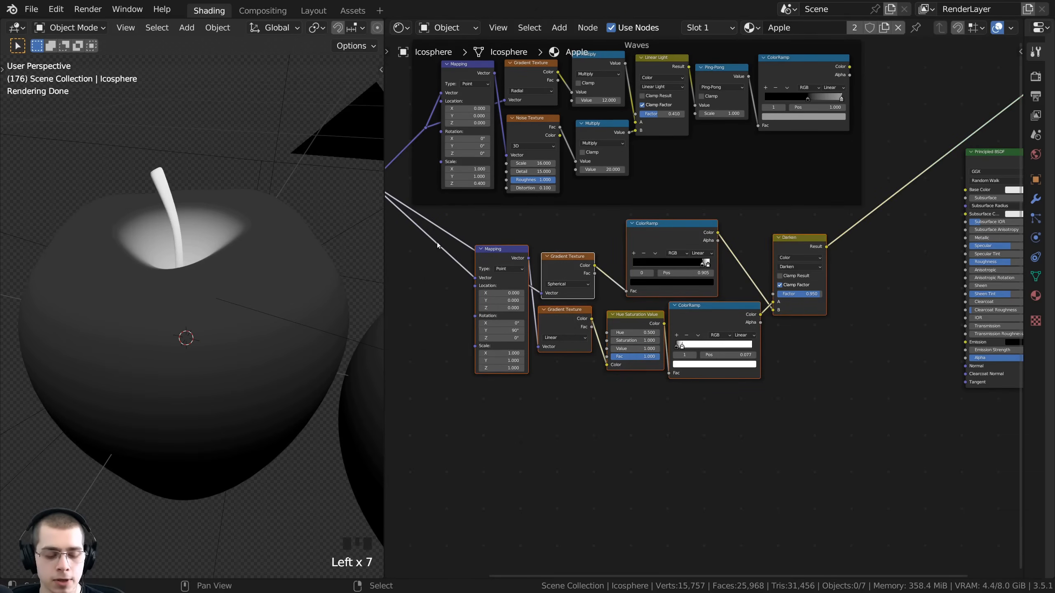
{"action": "key", "text": "ctrl+j"}
{"action": "left_click_drag", "start_coordinate": [604, 219], "coordinate": [597, 229]}
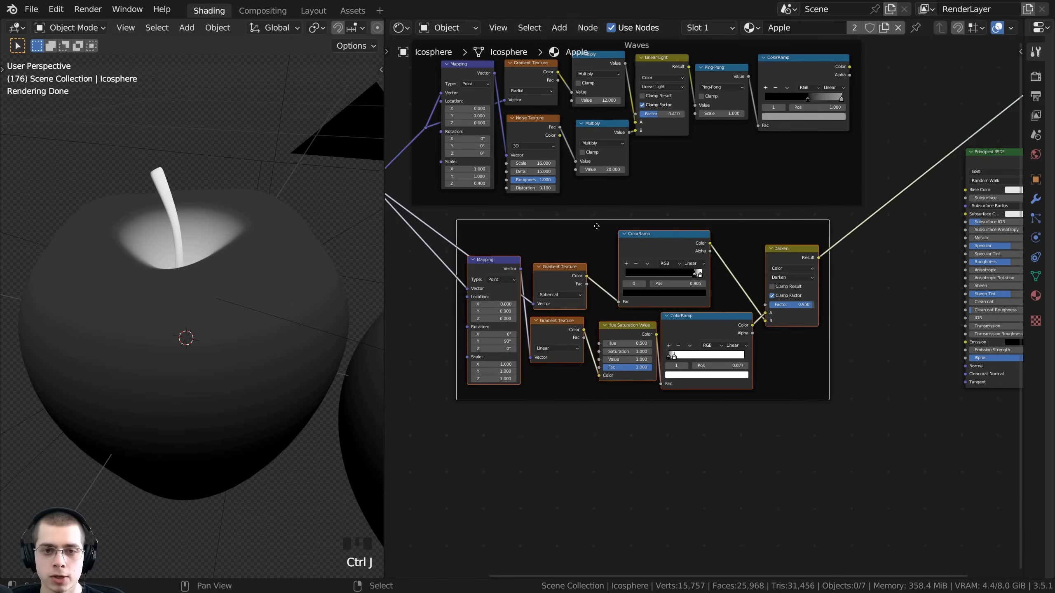
{"action": "left_click", "coordinate": [594, 225]}
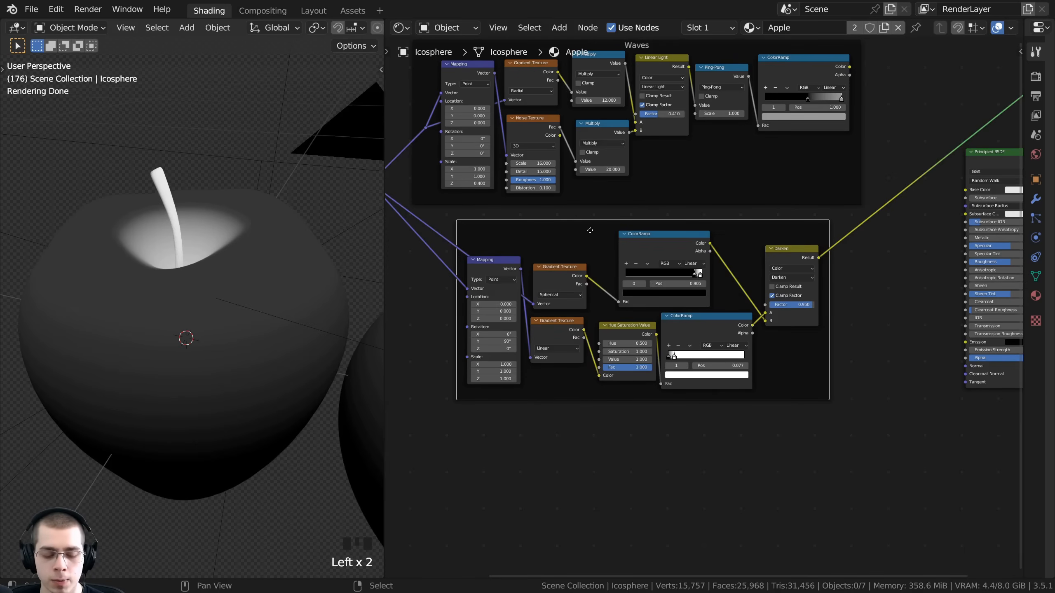
{"action": "key", "text": "F2"}
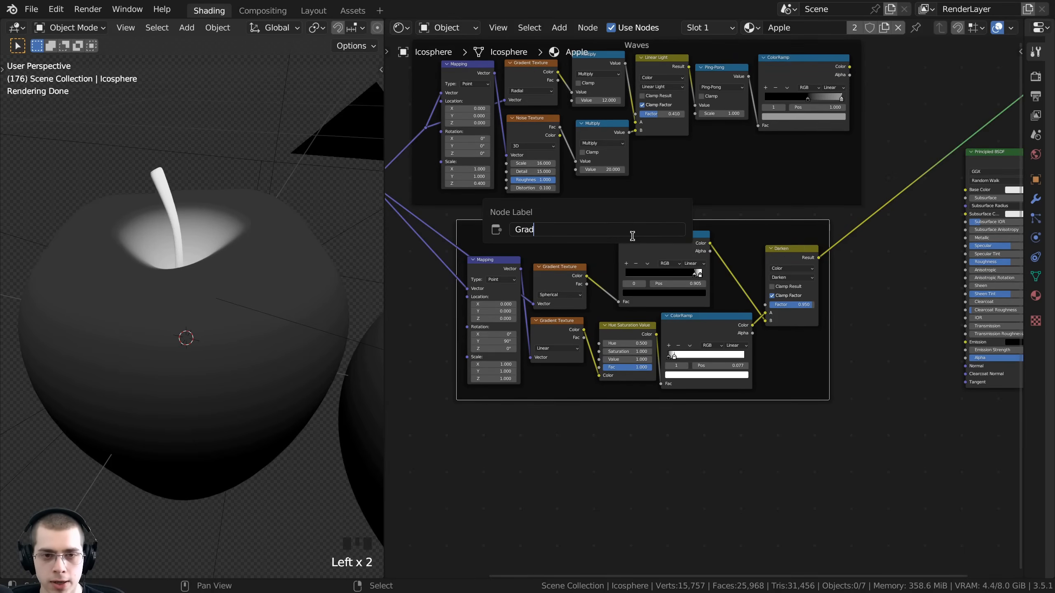
{"action": "type", "text": "Gradie"}
{"action": "type", "text": "nt"}
{"action": "key", "text": "Return"}
- Adjust the lower ColorRamp and Darken node positions inside the Gradient frame and reposition the frame beneath Waves
{"action": "left_click_drag", "start_coordinate": [760, 334], "coordinate": [759, 332]}
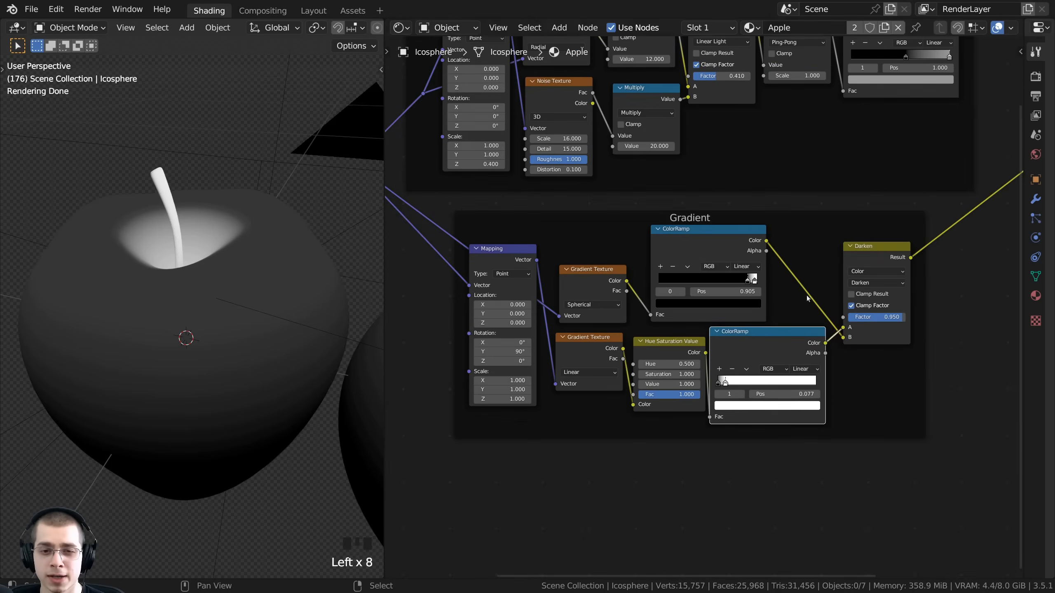
{"action": "left_click_drag", "start_coordinate": [876, 247], "coordinate": [862, 246]}
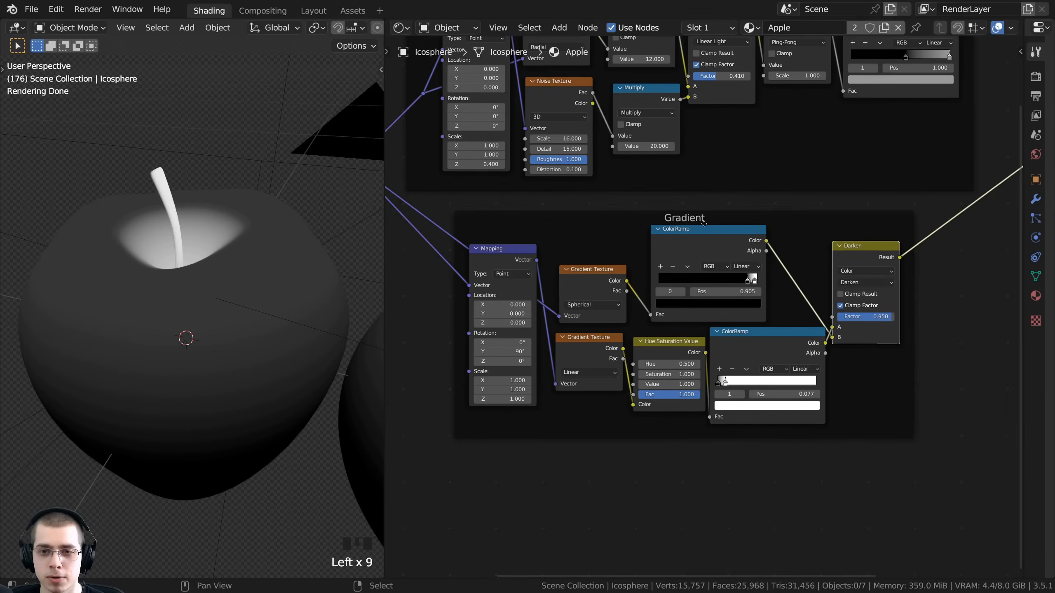
{"action": "left_click_drag", "start_coordinate": [707, 221], "coordinate": [722, 213]}
{"action": "key", "text": "a"}
{"action": "scroll", "coordinate": [733, 270], "scroll_direction": "down", "scroll_amount": 8}
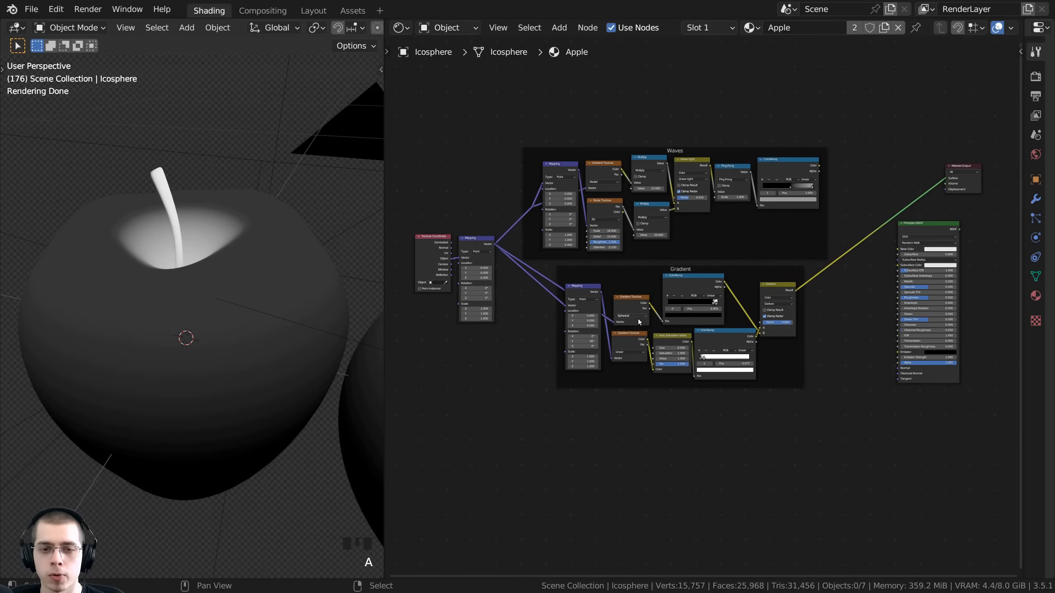
{"action": "middle_click_drag", "start_coordinate": [325, 332], "coordinate": [325, 335]}
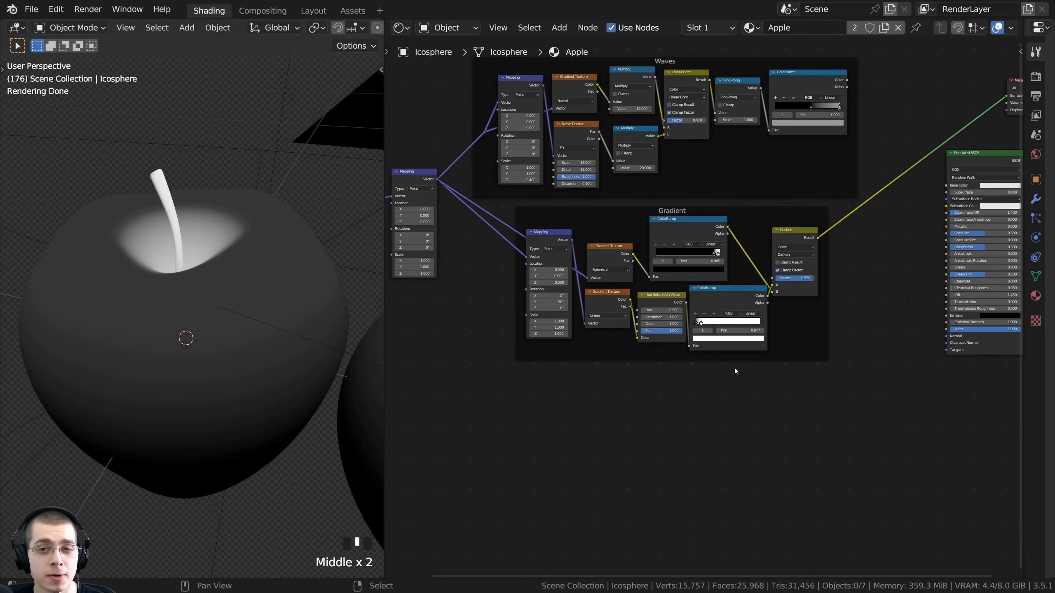
- Add a Voronoi Texture node below the Gradient frame and preview its Distance output on the apple
{"action": "scroll", "coordinate": [694, 373], "scroll_direction": "up", "scroll_amount": 3}
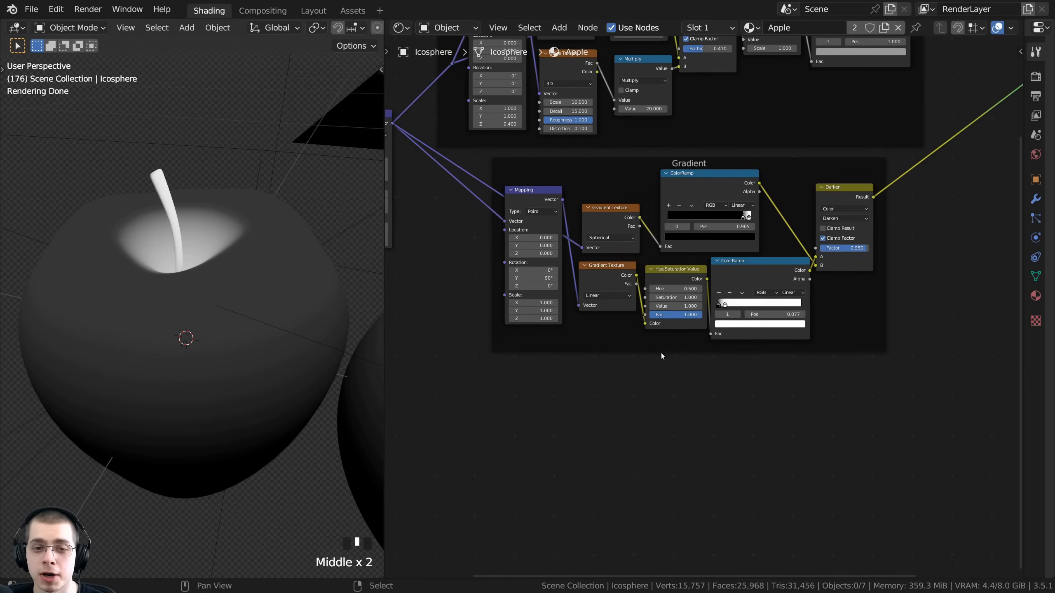
{"action": "key", "text": "shift+a"}
{"action": "left_click", "coordinate": [678, 349]}
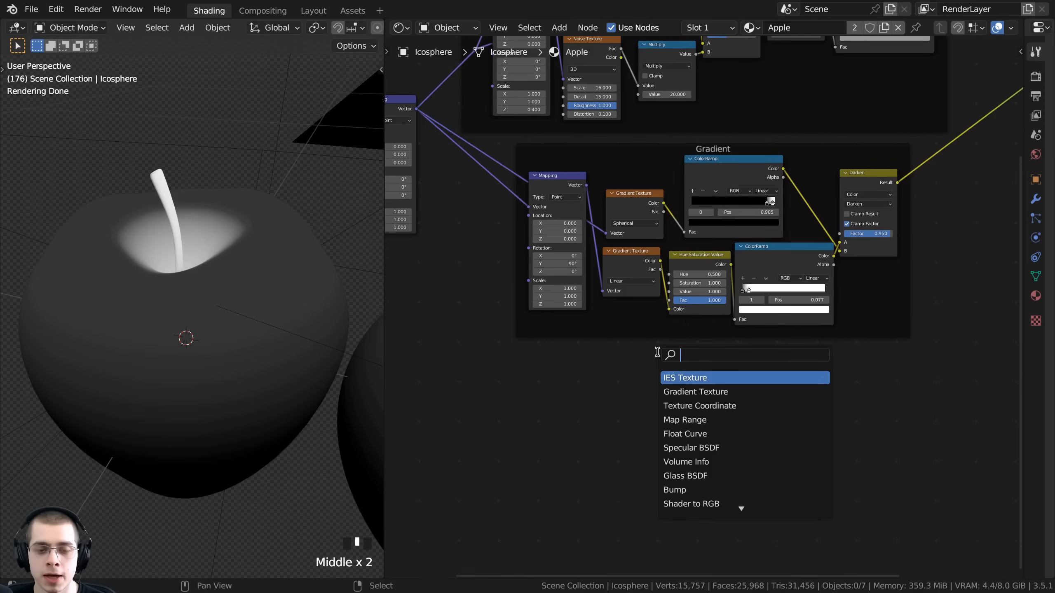
{"action": "type", "text": "vpr"}
{"action": "key", "text": "Down"}
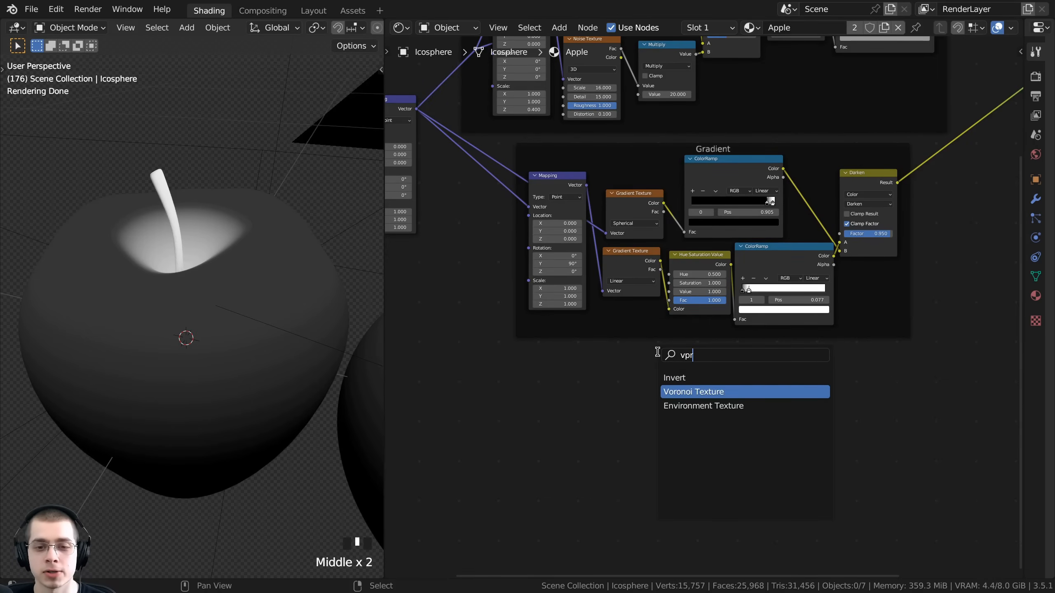
{"action": "key", "text": "Return"}
{"action": "left_click", "coordinate": [677, 386]}
{"action": "middle_click_drag", "start_coordinate": [676, 386], "coordinate": [688, 292]}
{"action": "scroll", "coordinate": [687, 293], "scroll_direction": "up", "scroll_amount": 1}
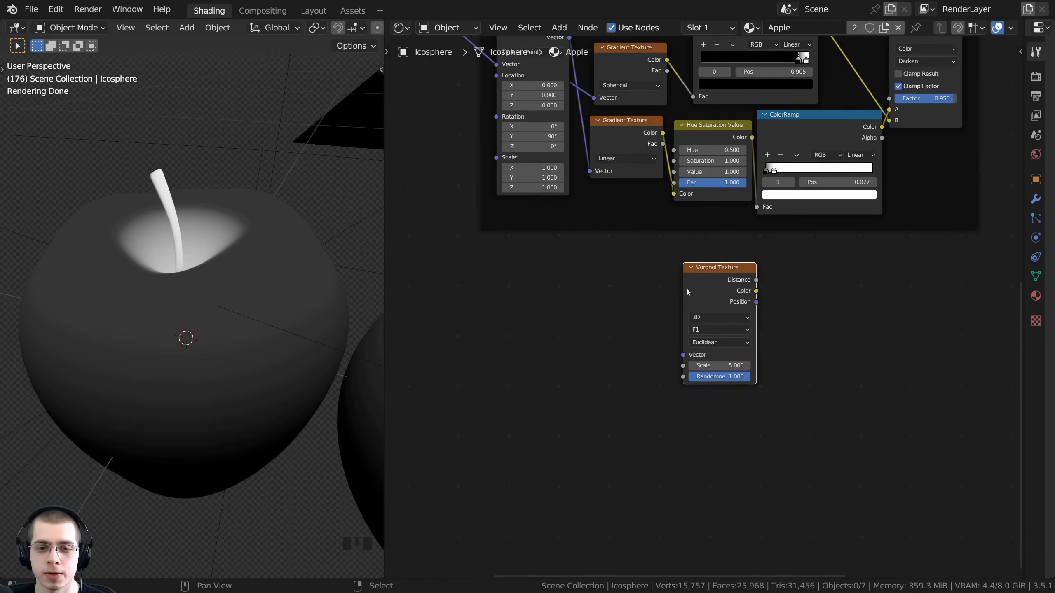
{"action": "left_click", "coordinate": [717, 285], "text": "ctrl+shift"}
{"action": "scroll", "coordinate": [717, 285], "scroll_direction": "down", "scroll_amount": 1}
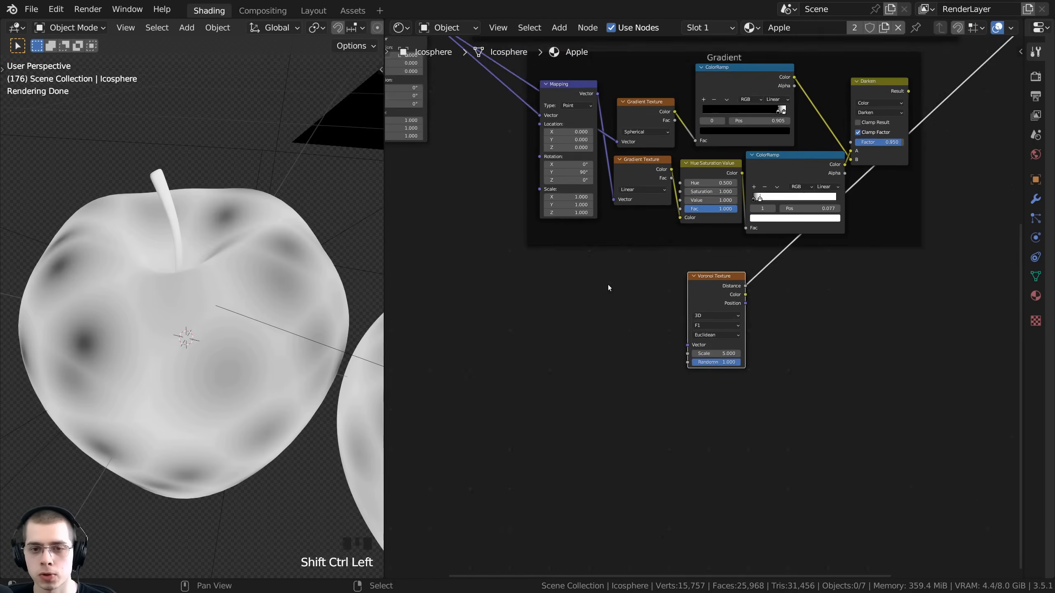
- Move the Texture Coordinate and first Mapping nodes lower and connect that Mapping's Vector output to the Voronoi Texture's Vector input
{"action": "middle_click_drag", "start_coordinate": [608, 285], "coordinate": [660, 320]}
{"action": "middle_click_drag", "start_coordinate": [532, 269], "coordinate": [613, 371]}
{"action": "left_click_drag", "start_coordinate": [613, 370], "coordinate": [447, 137]}
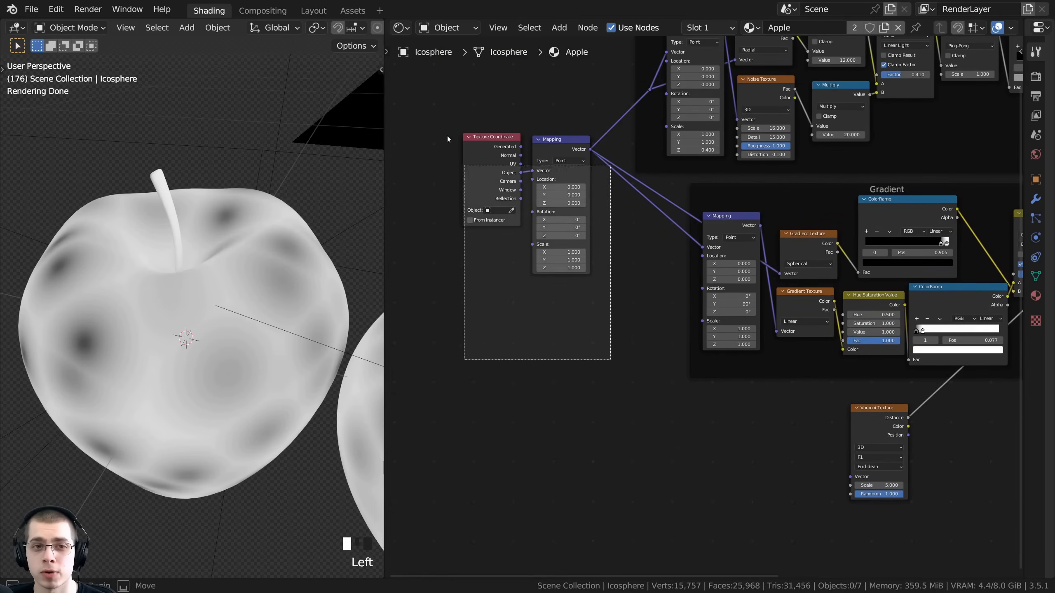
{"action": "left_click_drag", "start_coordinate": [577, 160], "coordinate": [560, 298]}
{"action": "scroll", "coordinate": [560, 298], "scroll_direction": "up", "scroll_amount": 1}
{"action": "middle_click_drag", "start_coordinate": [560, 299], "coordinate": [506, 222]}
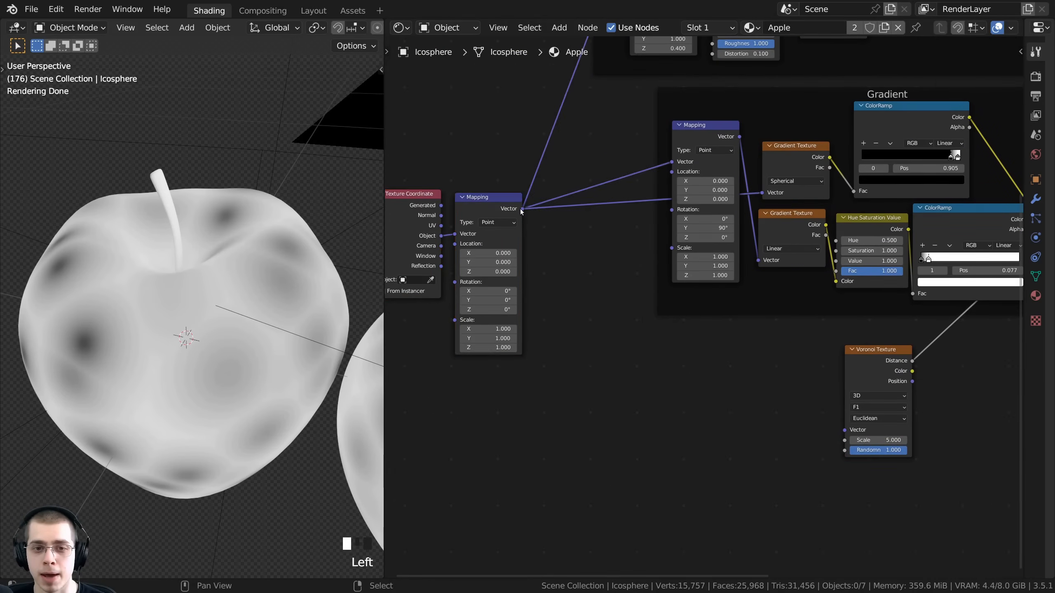
{"action": "left_click_drag", "start_coordinate": [523, 209], "coordinate": [844, 430]}
{"action": "left_click_drag", "start_coordinate": [870, 352], "coordinate": [862, 351]}
- Set the Voronoi Texture's Scale to 155
{"action": "middle_click_drag", "start_coordinate": [863, 351], "coordinate": [703, 318]}
{"action": "scroll", "coordinate": [702, 318], "scroll_direction": "up", "scroll_amount": 3}
{"action": "left_click_drag", "start_coordinate": [695, 428], "coordinate": [733, 429]}
{"action": "middle_click_drag", "start_coordinate": [695, 414], "coordinate": [693, 404]}
{"action": "scroll", "coordinate": [693, 404], "scroll_direction": "up", "scroll_amount": 2}
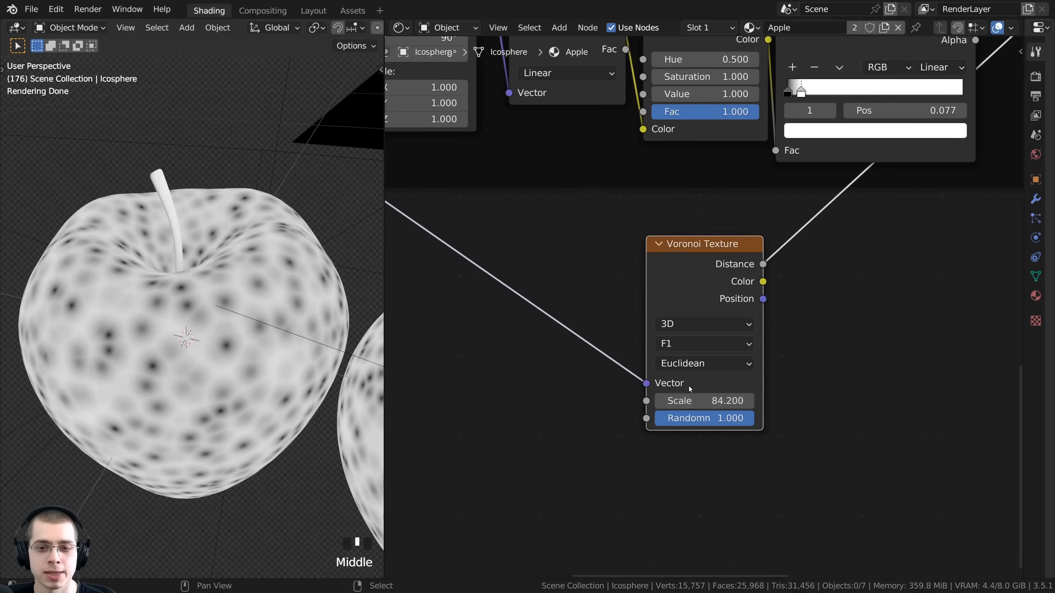
{"action": "left_click", "coordinate": [693, 395]}
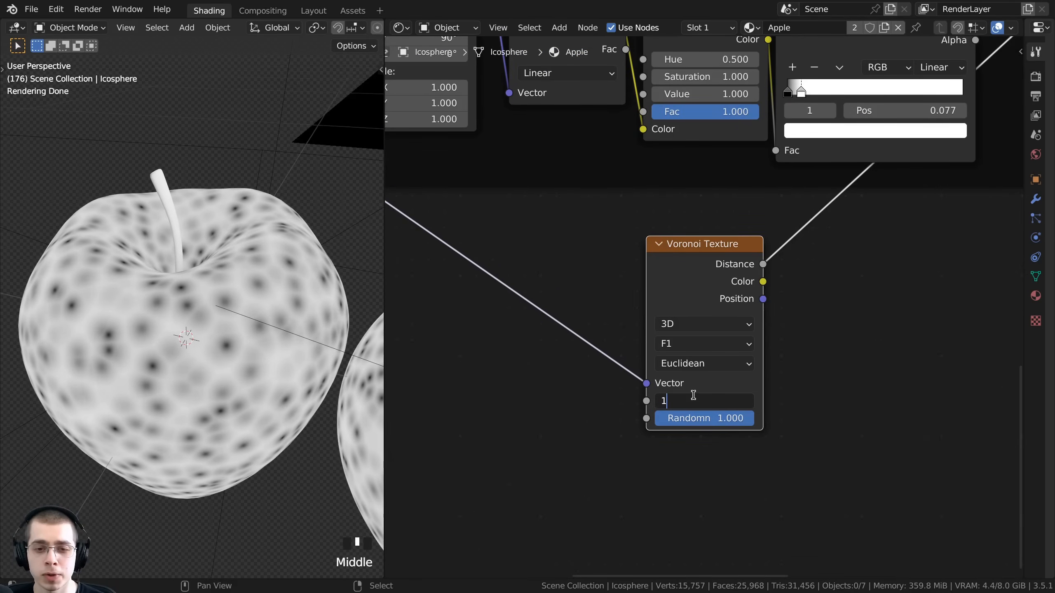
{"action": "type", "text": "155"}
{"action": "key", "text": "Return"}
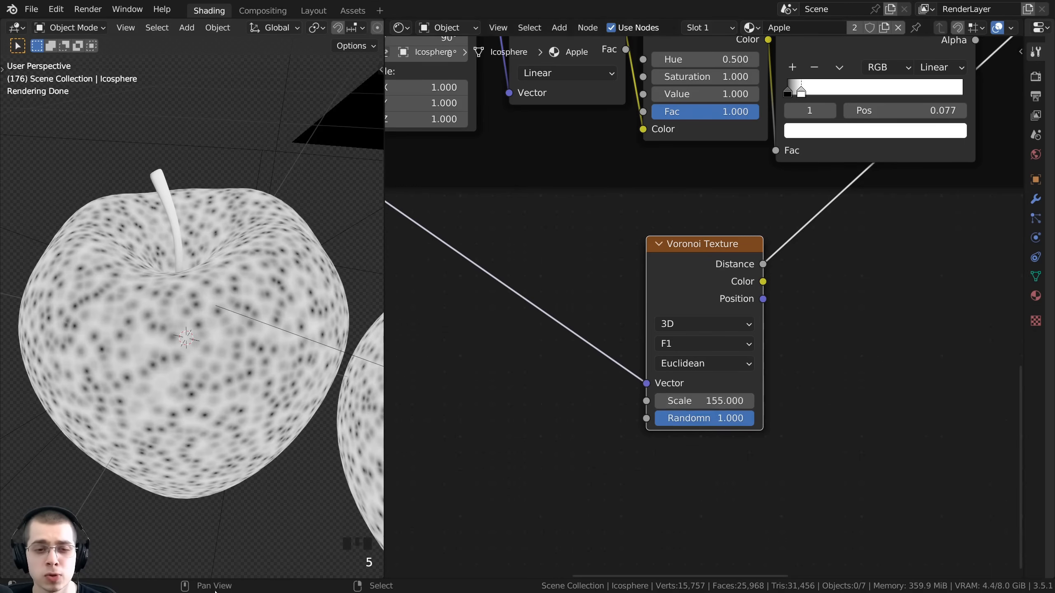
- Examine the Voronoi dot pattern on the apple up close, nudging the Voronoi Texture node slightly aside
{"action": "scroll", "coordinate": [289, 374], "scroll_direction": "down", "scroll_amount": 2}
{"action": "middle_click_drag", "start_coordinate": [288, 375], "coordinate": [308, 329]}
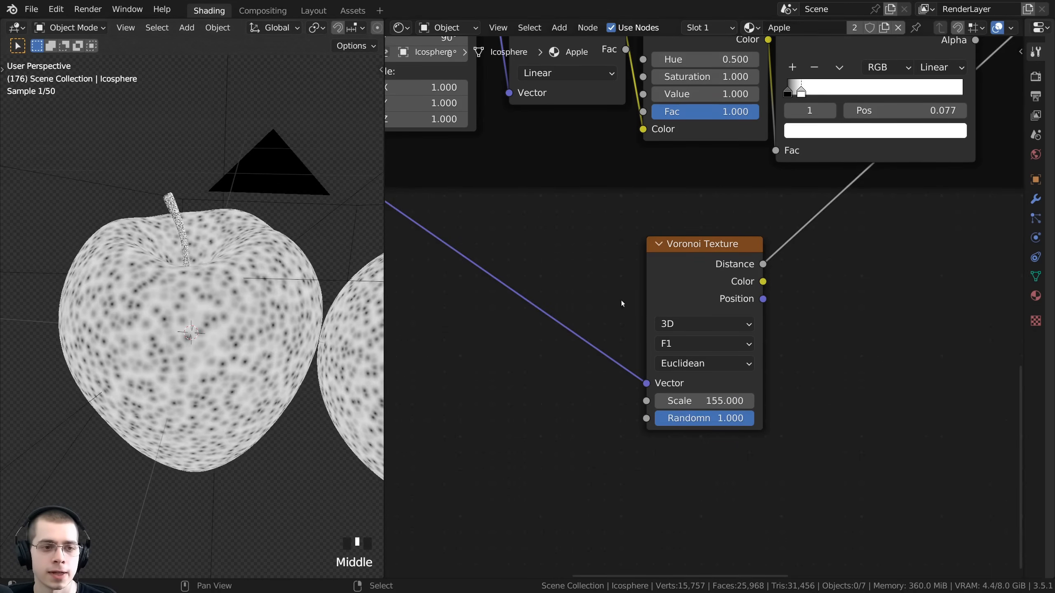
{"action": "left_click_drag", "start_coordinate": [716, 266], "coordinate": [731, 262]}
{"action": "middle_click_drag", "start_coordinate": [284, 279], "coordinate": [271, 279]}
{"action": "scroll", "coordinate": [232, 265], "scroll_direction": "up", "scroll_amount": 5}
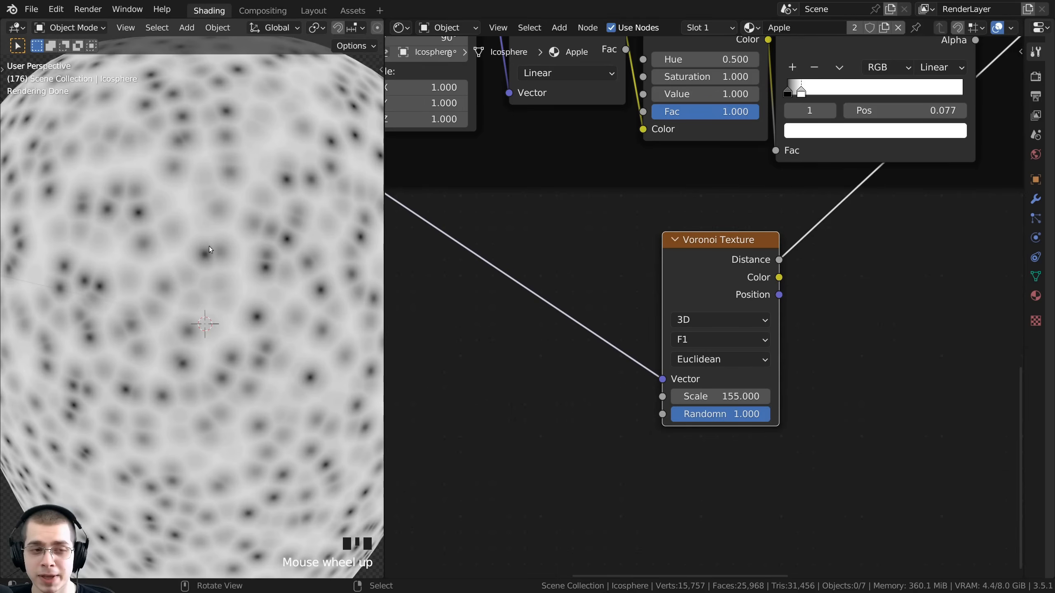
{"action": "left_click_drag", "start_coordinate": [744, 281], "coordinate": [757, 277]}
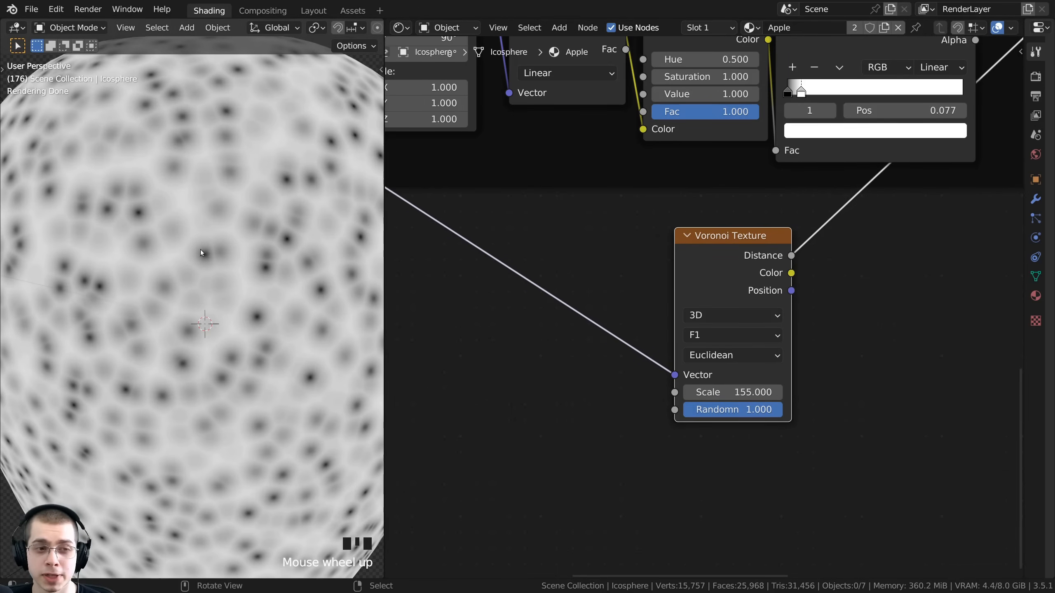
{"action": "scroll", "coordinate": [830, 297], "scroll_direction": "down", "scroll_amount": 4}
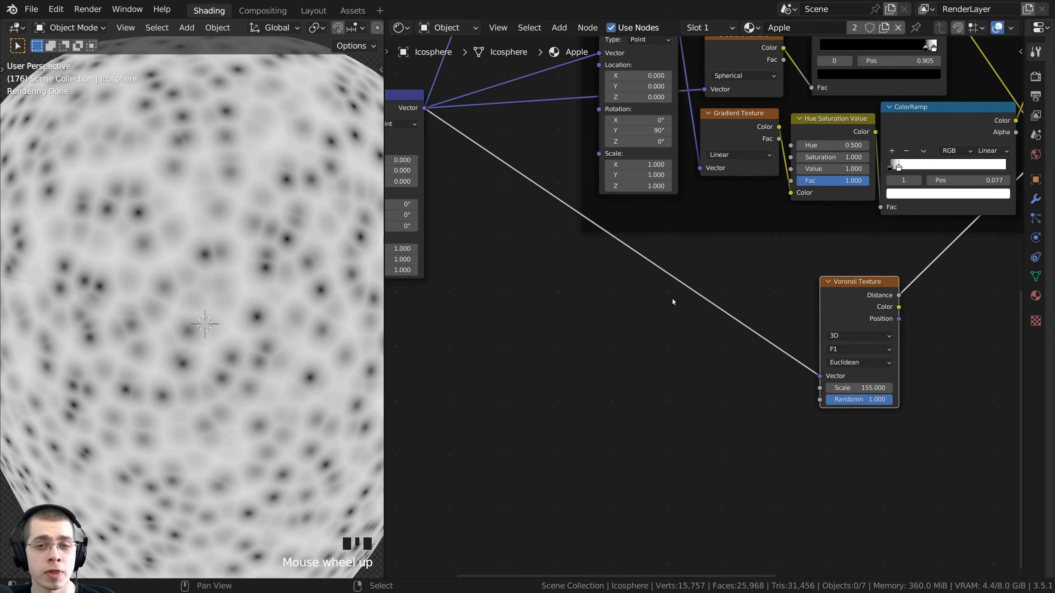
- Add a Noise Texture node and insert it between the first Mapping node and the Voronoi Texture using its Color output
{"action": "key", "text": "shift+a"}
{"action": "type", "text": "no"}
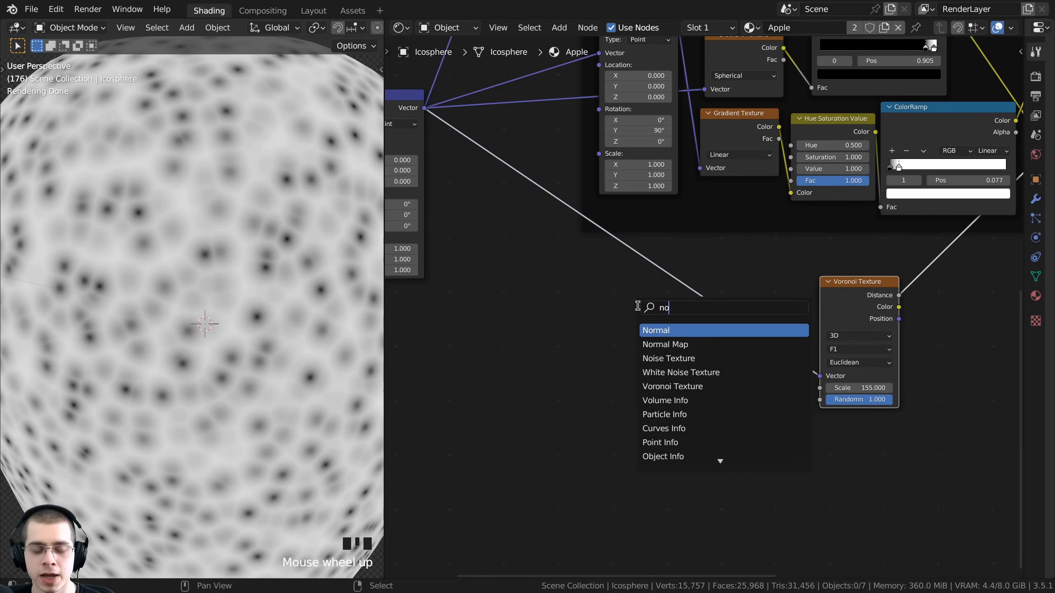
{"action": "type", "text": "ise"}
{"action": "key", "text": "Return"}
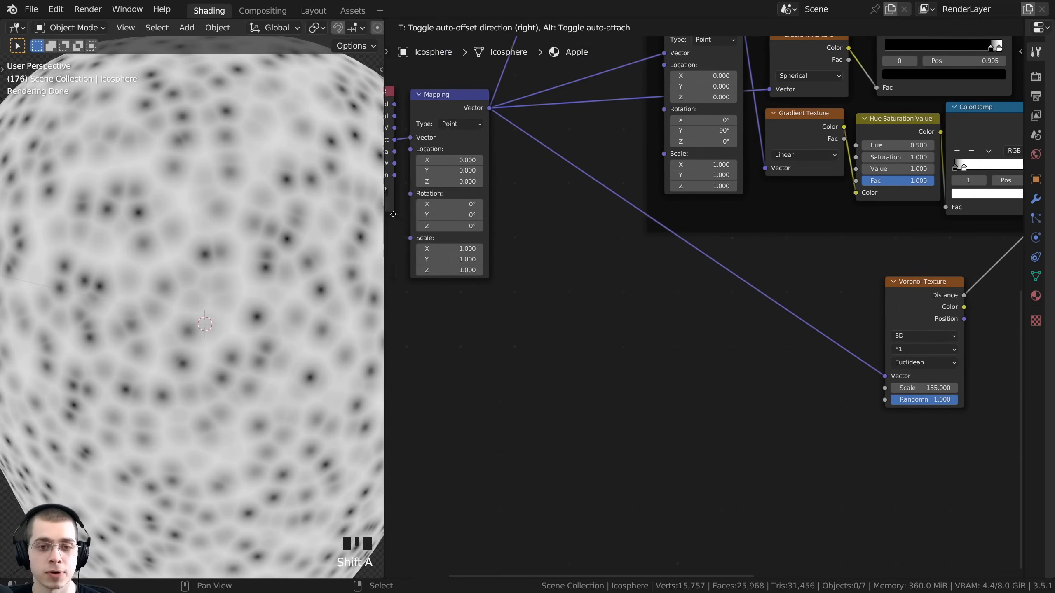
{"action": "left_click", "coordinate": [773, 304]}
{"action": "left_click_drag", "start_coordinate": [773, 305], "coordinate": [759, 270]}
{"action": "middle_click_drag", "start_coordinate": [759, 270], "coordinate": [648, 257]}
{"action": "left_click_drag", "start_coordinate": [648, 283], "coordinate": [641, 281]}
{"action": "middle_click_drag", "start_coordinate": [509, 163], "coordinate": [544, 225]}
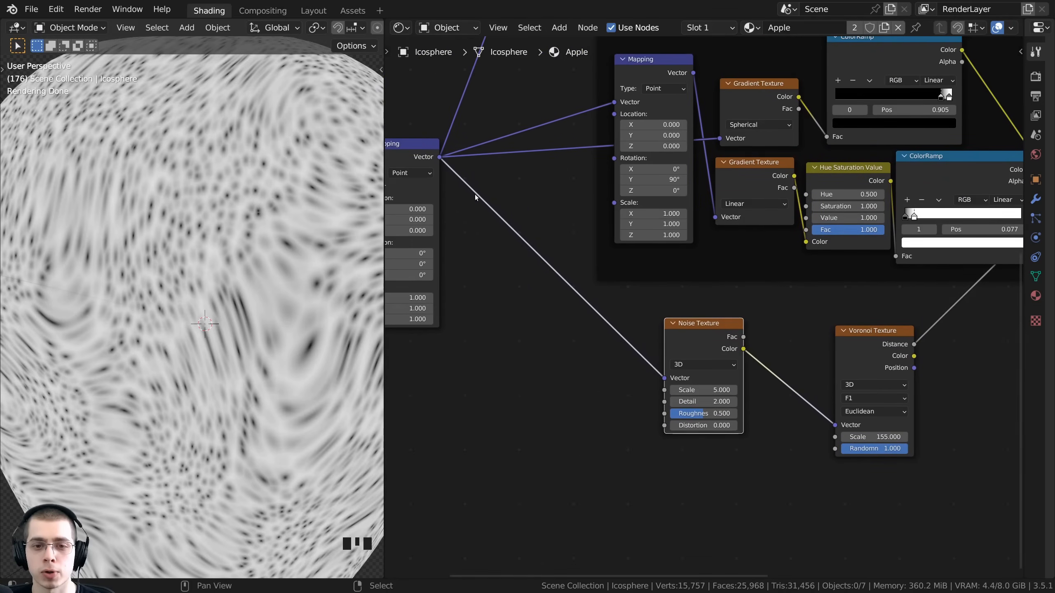
- Adjust the Noise Texture and Voronoi Texture node positions and inspect the distorted pattern on the whole apple
{"action": "left_click_drag", "start_coordinate": [678, 324], "coordinate": [690, 343]}
{"action": "left_click_drag", "start_coordinate": [850, 332], "coordinate": [853, 321]}
{"action": "middle_click_drag", "start_coordinate": [829, 328], "coordinate": [744, 292]}
{"action": "scroll", "coordinate": [320, 224], "scroll_direction": "down", "scroll_amount": 1}
{"action": "middle_click_drag", "start_coordinate": [319, 220], "coordinate": [313, 279]}
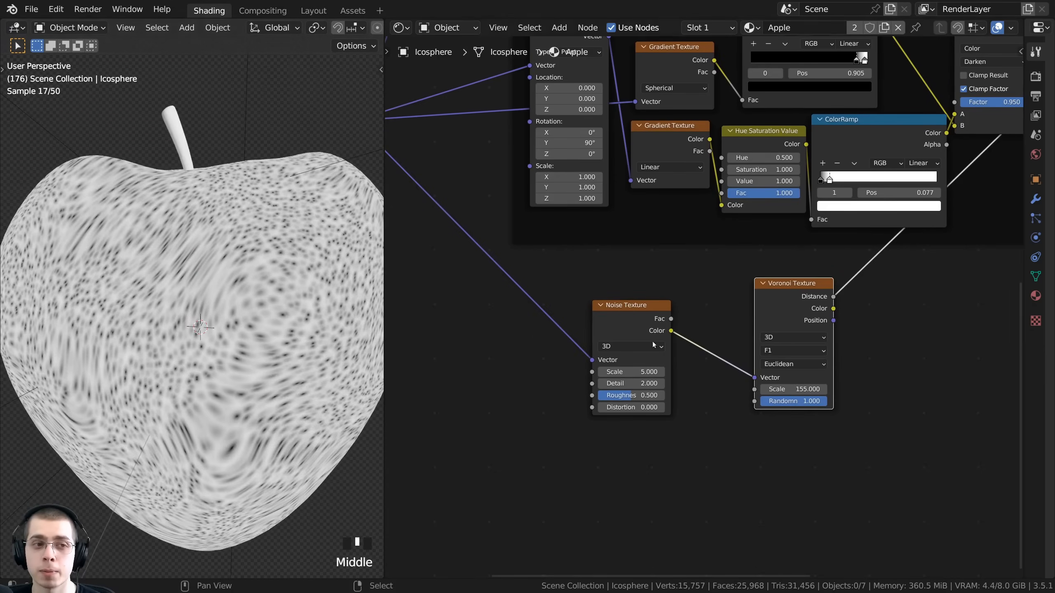
- Set the Noise Texture's Scale to 25 and Detail to 15
{"action": "scroll", "coordinate": [686, 363], "scroll_direction": "up", "scroll_amount": 6}
{"action": "middle_click_drag", "start_coordinate": [688, 365], "coordinate": [707, 295]}
{"action": "left_click_drag", "start_coordinate": [612, 220], "coordinate": [633, 216]}
{"action": "middle_click_drag", "start_coordinate": [627, 229], "coordinate": [654, 225]}
{"action": "scroll", "coordinate": [647, 348], "scroll_direction": "up", "scroll_amount": 1}
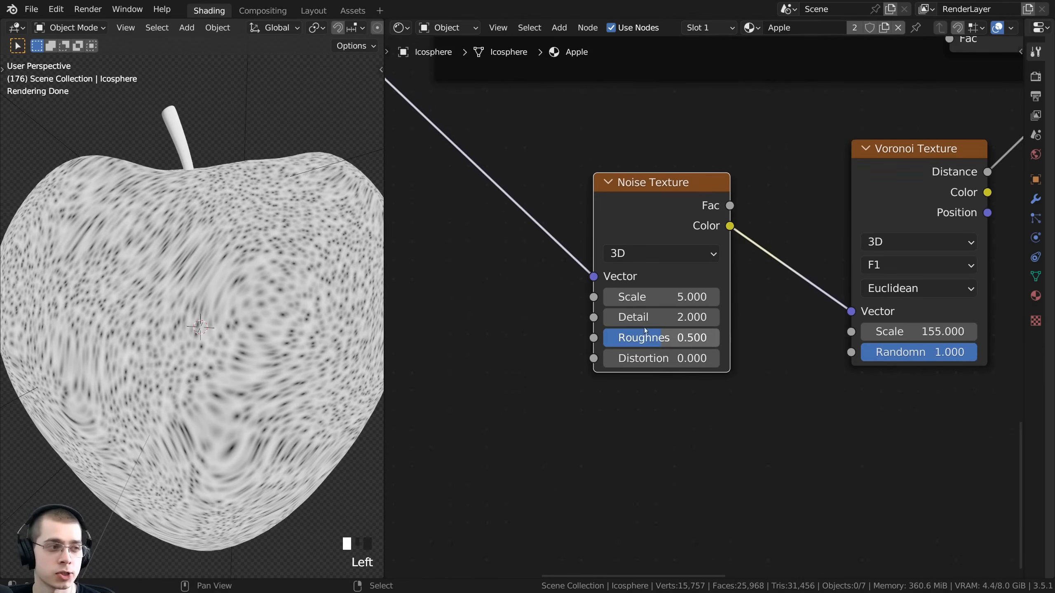
{"action": "left_click", "coordinate": [638, 297]}
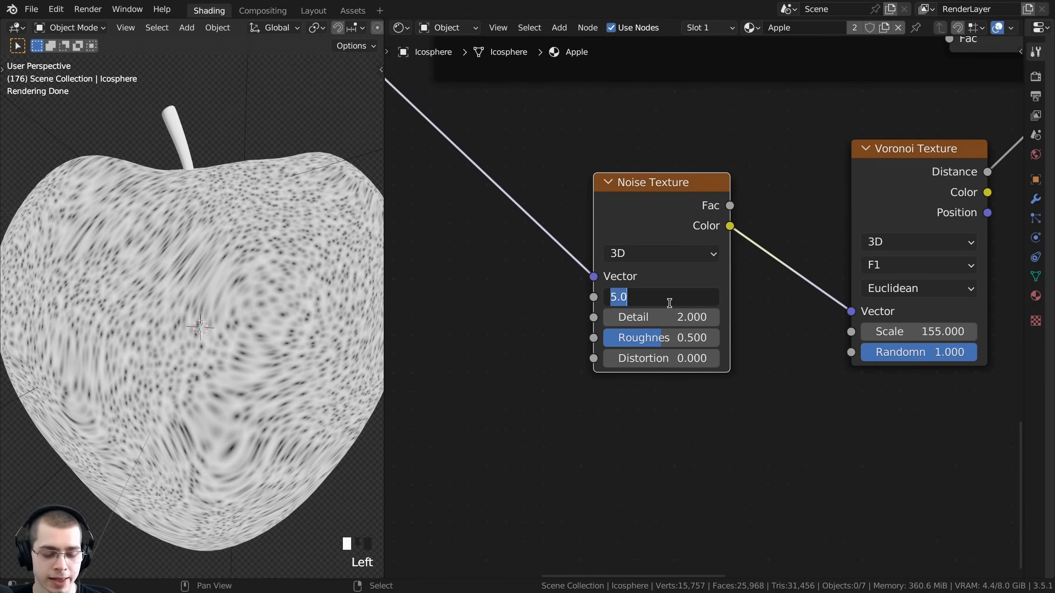
{"action": "type", "text": "25"}
{"action": "key", "text": "Return"}
{"action": "left_click_drag", "start_coordinate": [659, 321], "coordinate": [706, 320]}
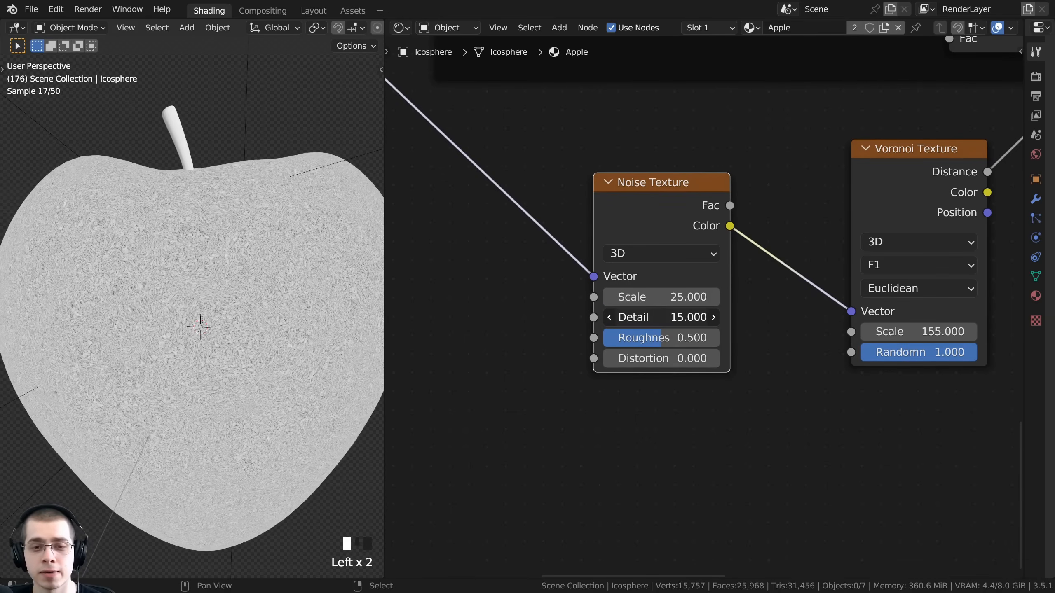
- Set the Noise Texture's Roughness to 0.8 and check the effect near the stem
{"action": "scroll", "coordinate": [661, 332], "scroll_direction": "up", "scroll_amount": 2}
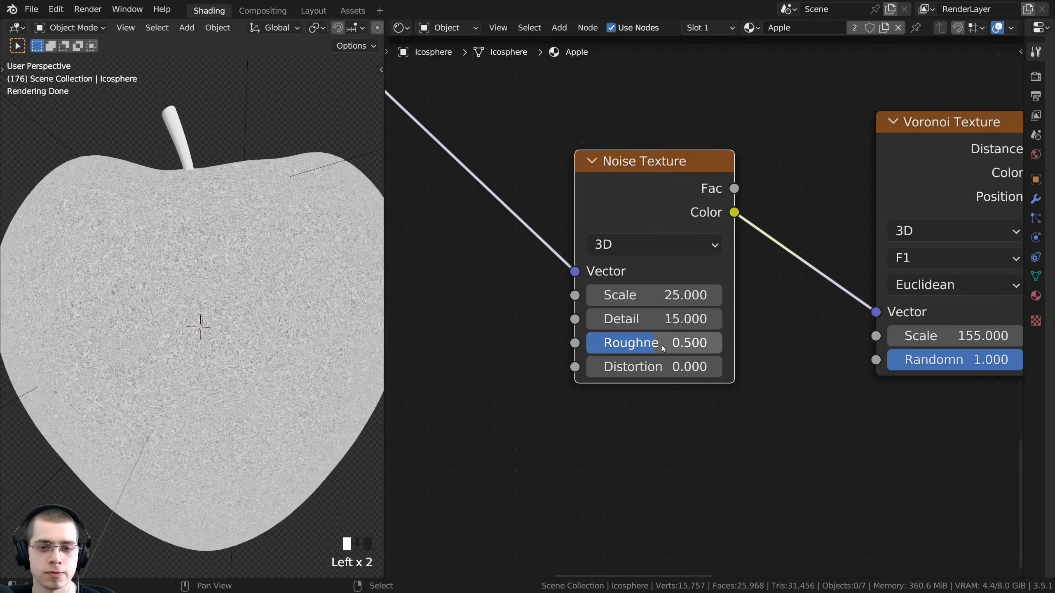
{"action": "left_click", "coordinate": [662, 345]}
{"action": "type", "text": ".8"}
{"action": "key", "text": "Return"}
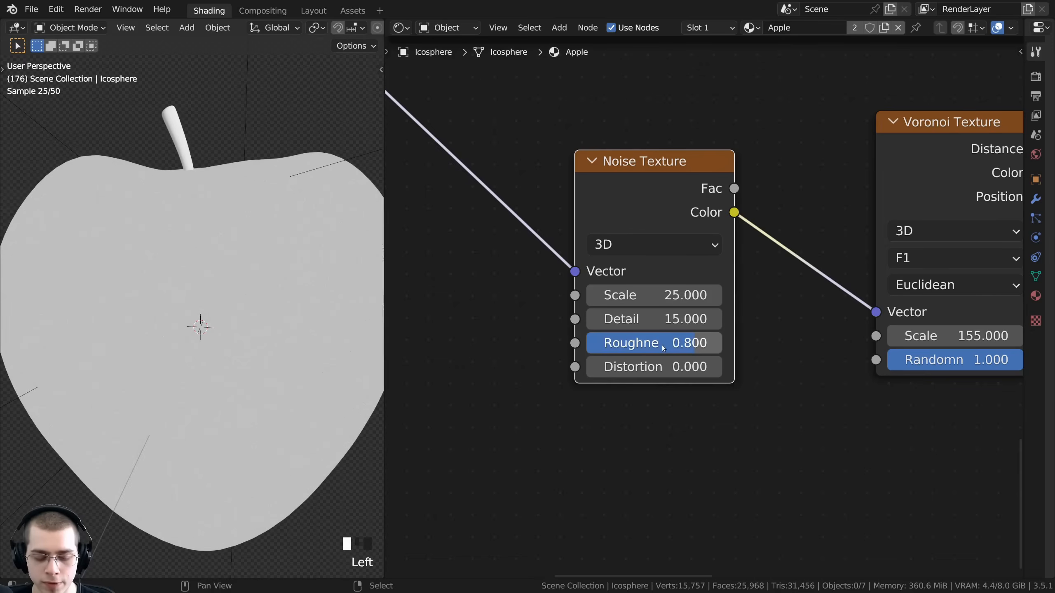
{"action": "middle_click_drag", "start_coordinate": [230, 276], "coordinate": [231, 330]}
{"action": "scroll", "coordinate": [212, 223], "scroll_direction": "up", "scroll_amount": 2}
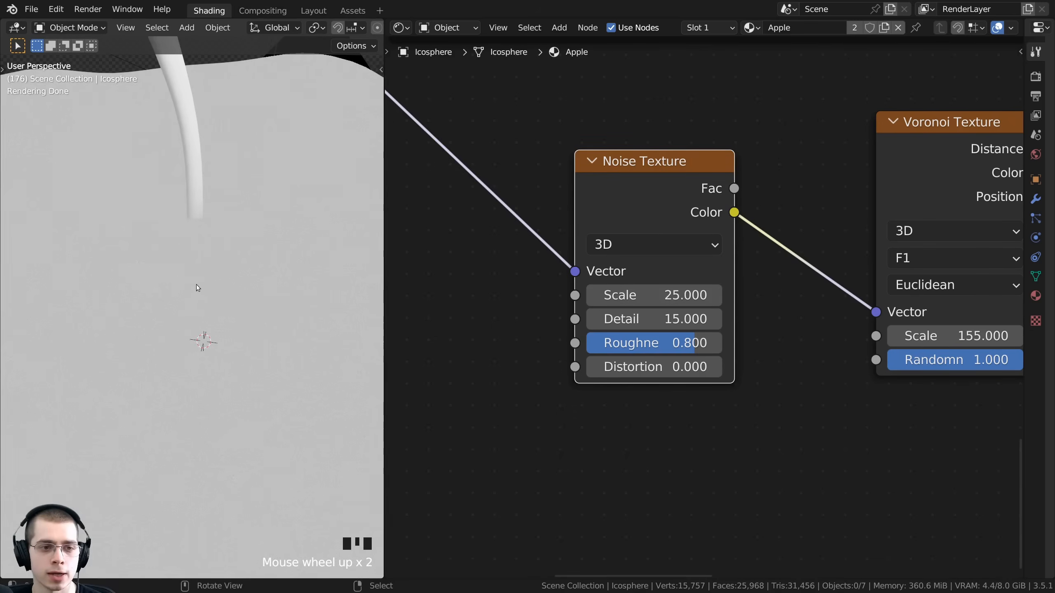
- Move the Noise Texture farther from the Voronoi Texture to leave a gap between the two nodes
{"action": "left_click_drag", "start_coordinate": [624, 181], "coordinate": [544, 180]}
{"action": "scroll", "coordinate": [272, 257], "scroll_direction": "down", "scroll_amount": 2}
{"action": "mouse_move", "coordinate": [272, 257]}
{"action": "middle_mouse_down"}
{"action": "mouse_move", "coordinate": [255, 352]}
{"action": "mouse_move", "coordinate": [261, 245]}
{"action": "middle_mouse_up"}
{"action": "scroll", "coordinate": [586, 251], "scroll_direction": "down", "scroll_amount": 1}
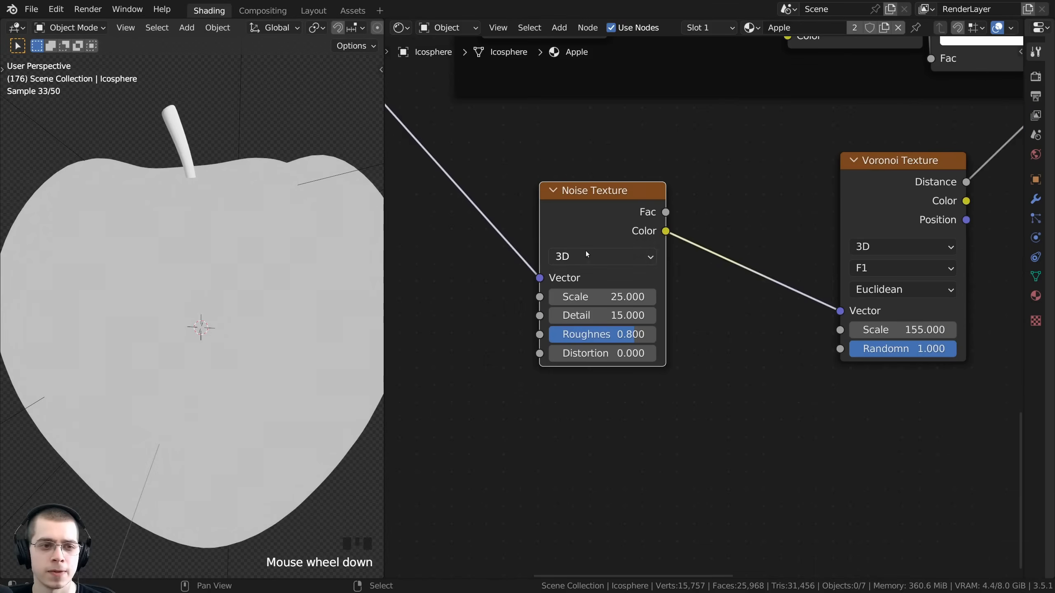
{"action": "left_click_drag", "start_coordinate": [599, 225], "coordinate": [568, 223]}
{"action": "middle_click_drag", "start_coordinate": [849, 246], "coordinate": [804, 274]}
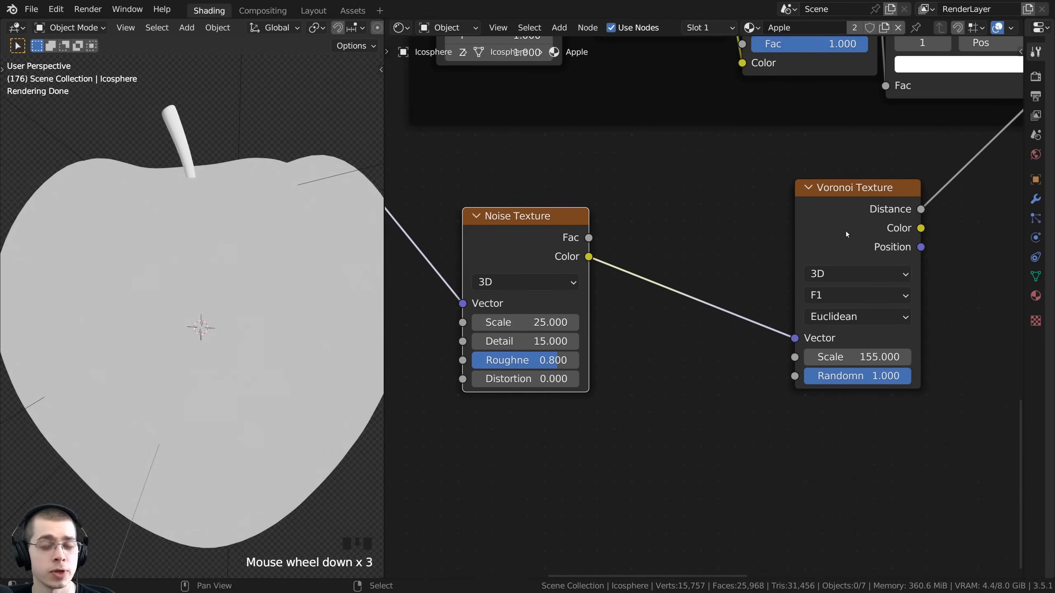
{"action": "left_click_drag", "start_coordinate": [845, 231], "coordinate": [786, 249]}
{"action": "scroll", "coordinate": [707, 250], "scroll_direction": "down", "scroll_amount": 2}
{"action": "middle_click_drag", "start_coordinate": [707, 250], "coordinate": [758, 253]}
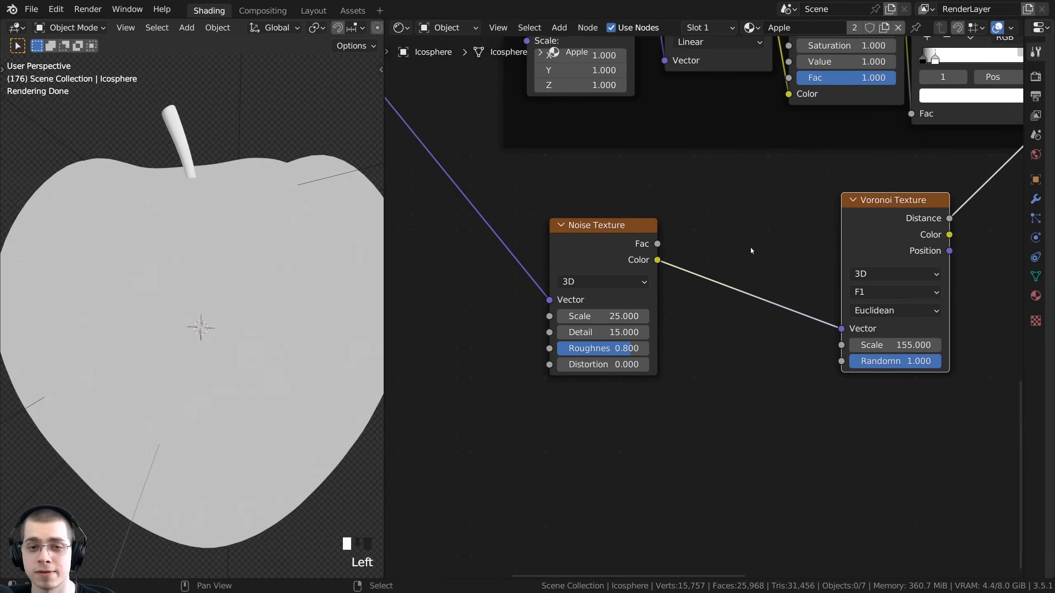
- Add a Mix node below the Noise-to-Voronoi link and set its data type to Color
{"action": "key", "text": "shift+a"}
{"action": "left_click", "coordinate": [732, 239]}
{"action": "type", "text": "mix"}
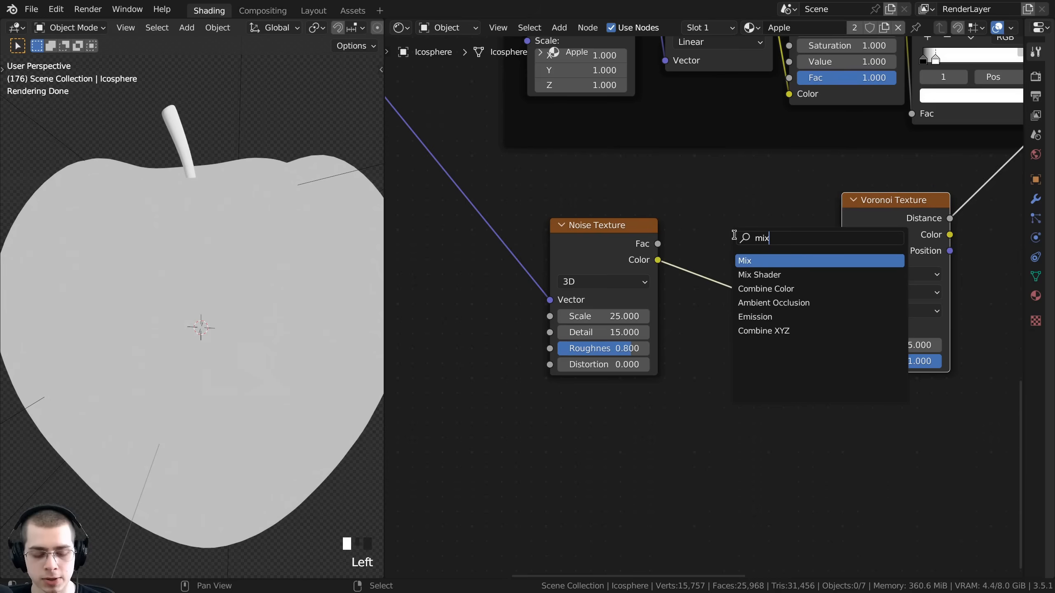
{"action": "key", "text": "Return"}
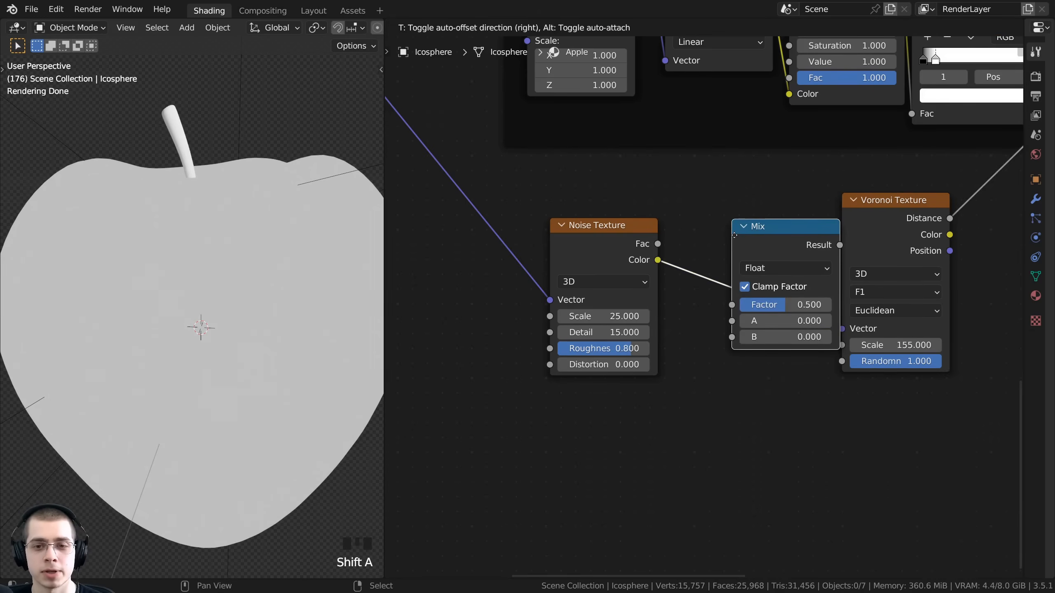
{"action": "left_click", "coordinate": [701, 348]}
{"action": "left_click", "coordinate": [734, 380]}
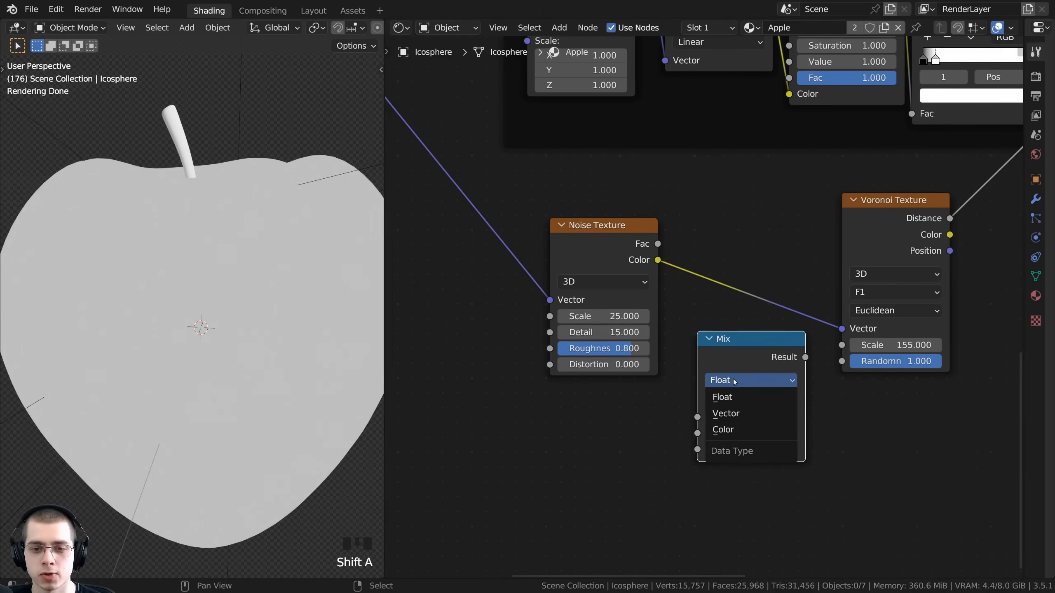
{"action": "left_click", "coordinate": [728, 430]}
{"action": "scroll", "coordinate": [705, 266], "scroll_direction": "down", "scroll_amount": 1}
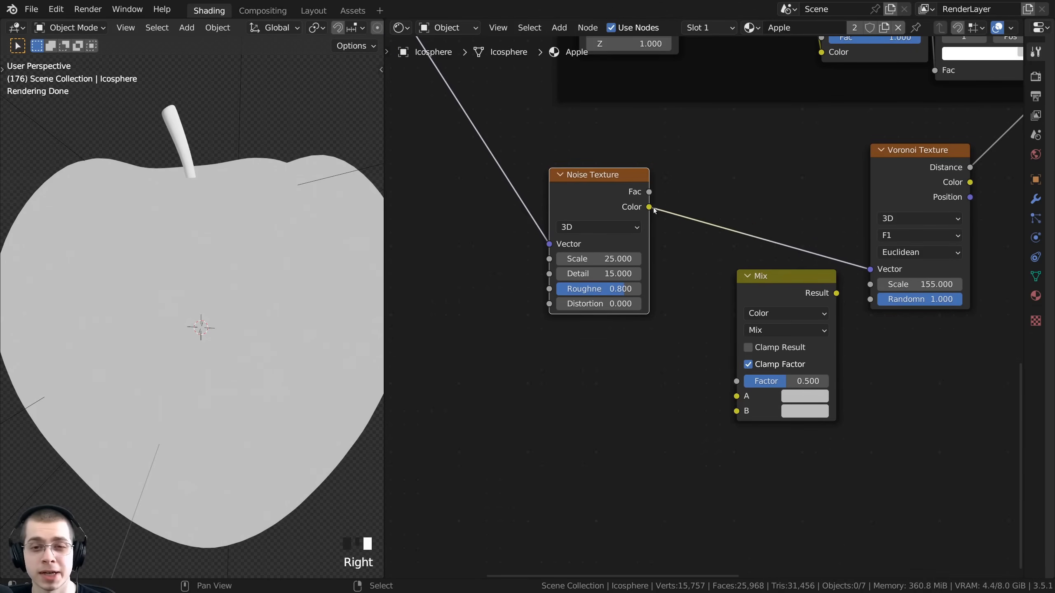
- Connect Noise Texture Color to the Mix node's B input and Mix Result to Voronoi Vector, placing Mix between them
{"action": "left_click_drag", "start_coordinate": [652, 207], "coordinate": [736, 410]}
{"action": "left_click_drag", "start_coordinate": [736, 287], "coordinate": [711, 287]}
{"action": "left_click_drag", "start_coordinate": [813, 293], "coordinate": [733, 171]}
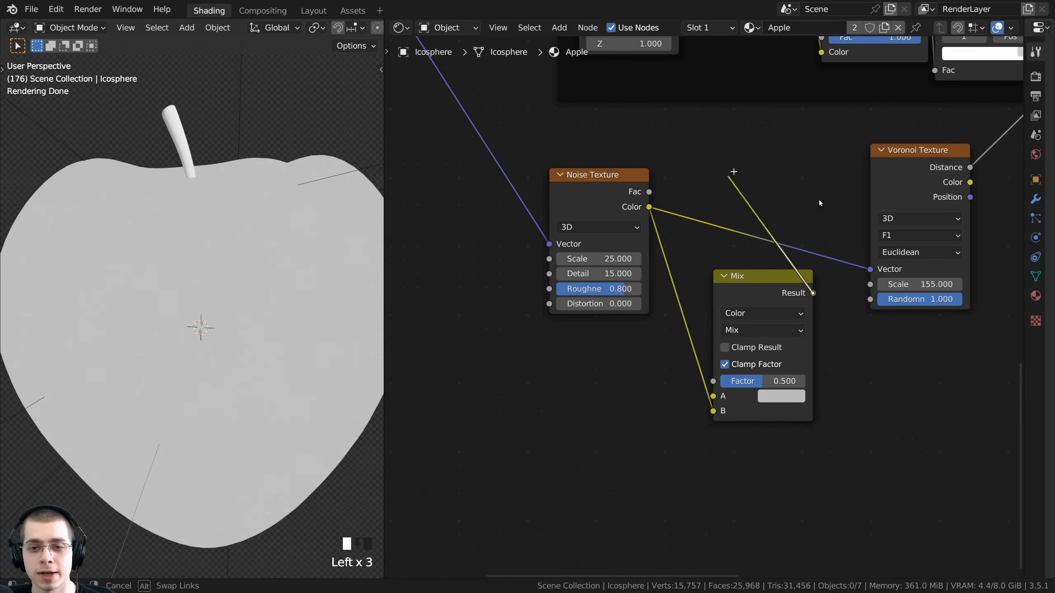
{"action": "left_click_drag", "start_coordinate": [880, 269], "coordinate": [880, 268]}
{"action": "left_click_drag", "start_coordinate": [782, 276], "coordinate": [805, 174]}
- Trace the vector link from the first Mapping node through the Noise Texture to the Mix node
{"action": "scroll", "coordinate": [638, 208], "scroll_direction": "down", "scroll_amount": 3}
{"action": "middle_click_drag", "start_coordinate": [633, 211], "coordinate": [708, 286]}
{"action": "scroll", "coordinate": [756, 273], "scroll_direction": "up", "scroll_amount": 2}
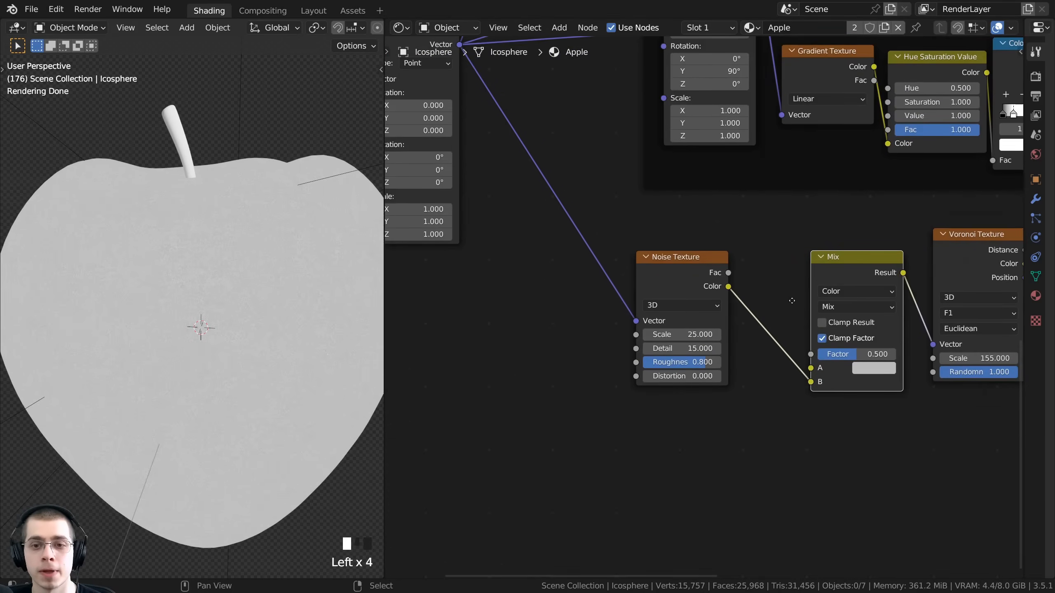
{"action": "middle_click_drag", "start_coordinate": [792, 301], "coordinate": [816, 348]}
{"action": "left_click", "coordinate": [672, 304]}
{"action": "left_click", "coordinate": [686, 305]}
{"action": "middle_click_drag", "start_coordinate": [686, 305], "coordinate": [801, 368]}
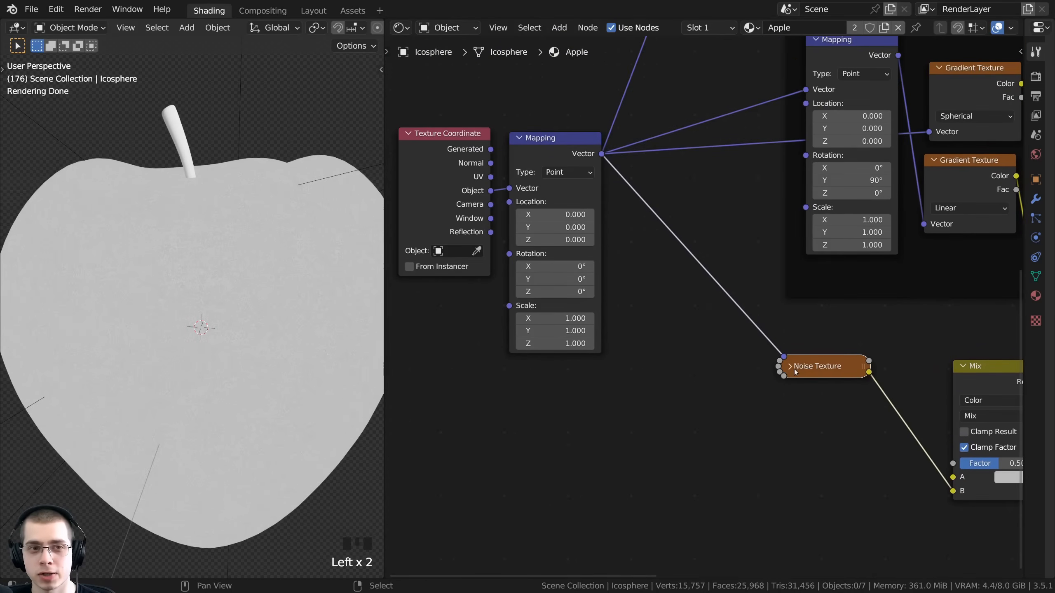
{"action": "left_click", "coordinate": [791, 367]}
{"action": "left_click", "coordinate": [556, 144]}
{"action": "middle_click_drag", "start_coordinate": [622, 167], "coordinate": [470, 69]}
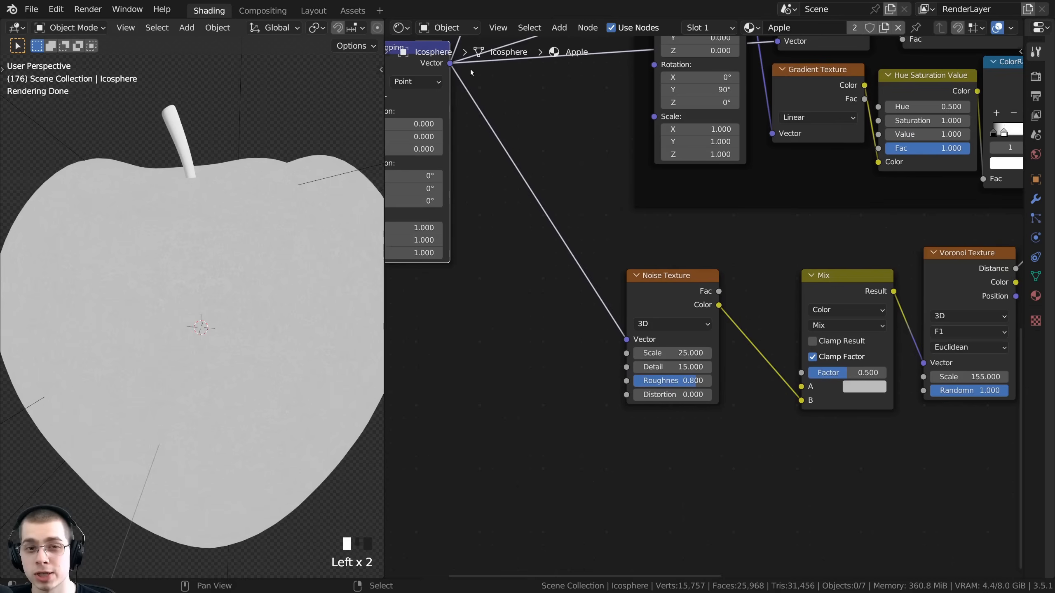
- Connect the first Mapping node's Vector output to the Mix node's A input and move the Noise Texture node lower
{"action": "scroll", "coordinate": [478, 104], "scroll_direction": "up", "scroll_amount": 1}
{"action": "middle_click_drag", "start_coordinate": [490, 151], "coordinate": [533, 164]}
{"action": "left_click_drag", "start_coordinate": [484, 75], "coordinate": [860, 424]}
{"action": "left_click_drag", "start_coordinate": [699, 336], "coordinate": [701, 420]}
- Try Mix Factor values of 0, 0.132 and 0.028 to compare how strongly the noise distorts the Voronoi spots
{"action": "middle_click_drag", "start_coordinate": [761, 349], "coordinate": [631, 287]}
{"action": "scroll", "coordinate": [739, 383], "scroll_direction": "up", "scroll_amount": 4}
{"action": "left_click_drag", "start_coordinate": [829, 338], "coordinate": [727, 327]}
{"action": "middle_click_drag", "start_coordinate": [174, 210], "coordinate": [192, 249]}
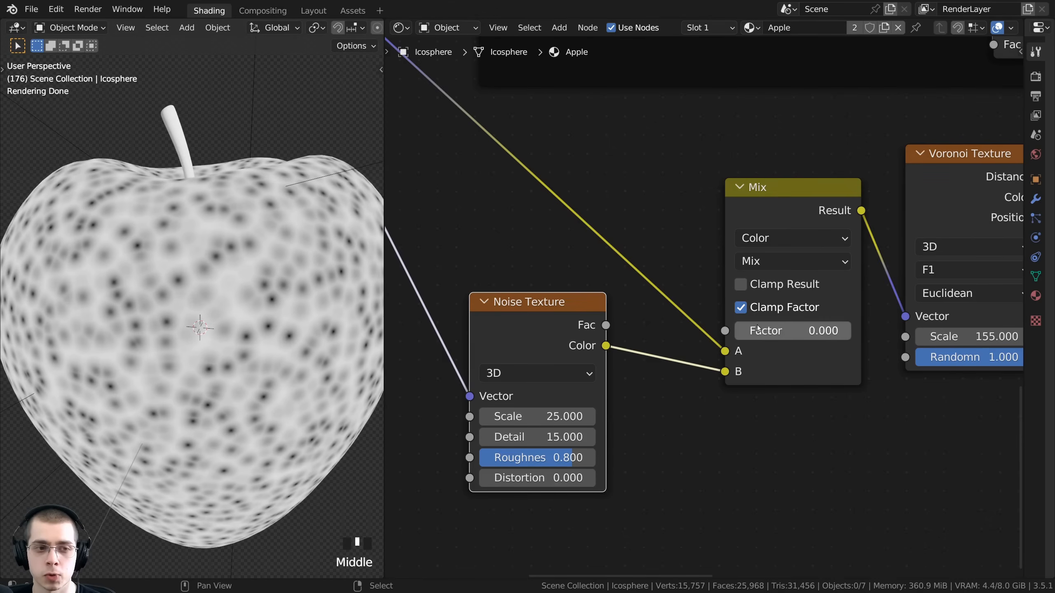
{"action": "left_click_drag", "start_coordinate": [814, 331], "coordinate": [830, 331]}
{"action": "scroll", "coordinate": [171, 363], "scroll_direction": "down", "scroll_amount": 2}
{"action": "scroll", "coordinate": [171, 362], "scroll_direction": "up", "scroll_amount": 2}
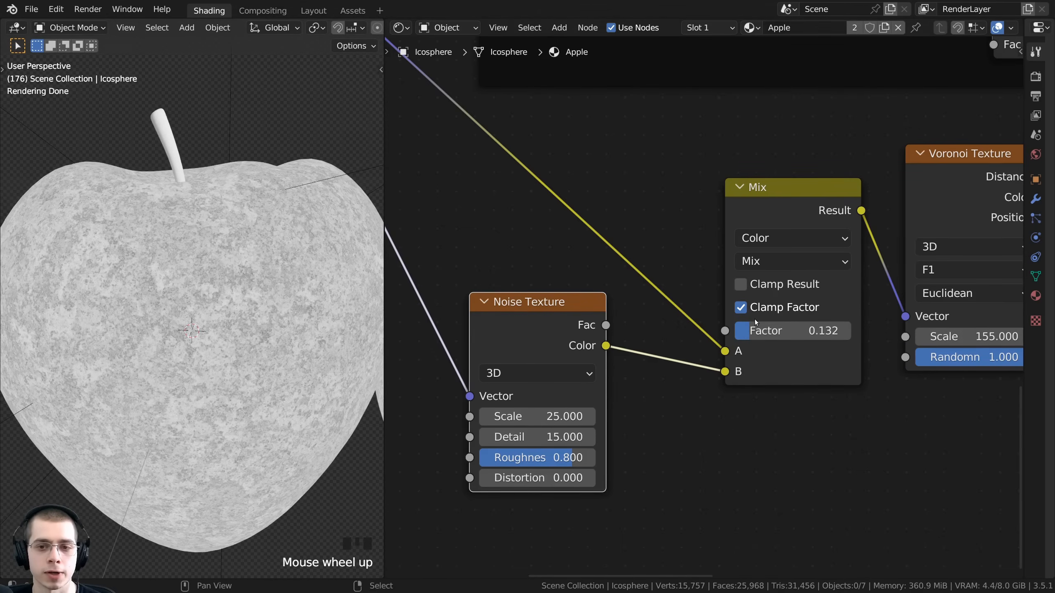
{"action": "left_click_drag", "start_coordinate": [756, 331], "coordinate": [769, 311]}
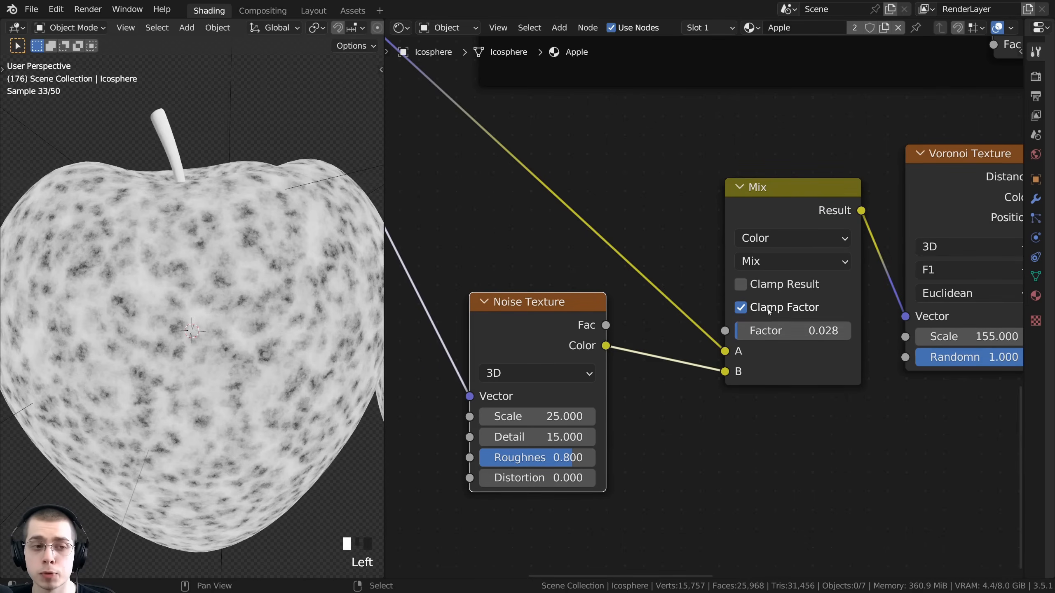
- Change the Mix node's blending mode to Linear Light and set its Factor to 0.01
{"action": "left_click", "coordinate": [758, 262]}
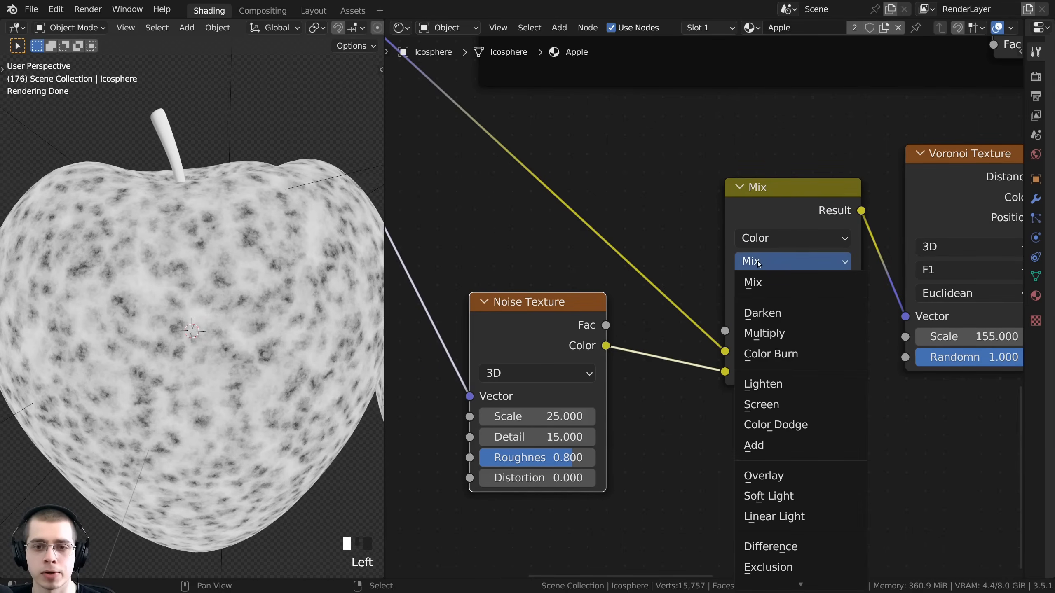
{"action": "left_click", "coordinate": [797, 519]}
{"action": "left_click_drag", "start_coordinate": [768, 331], "coordinate": [743, 330]}
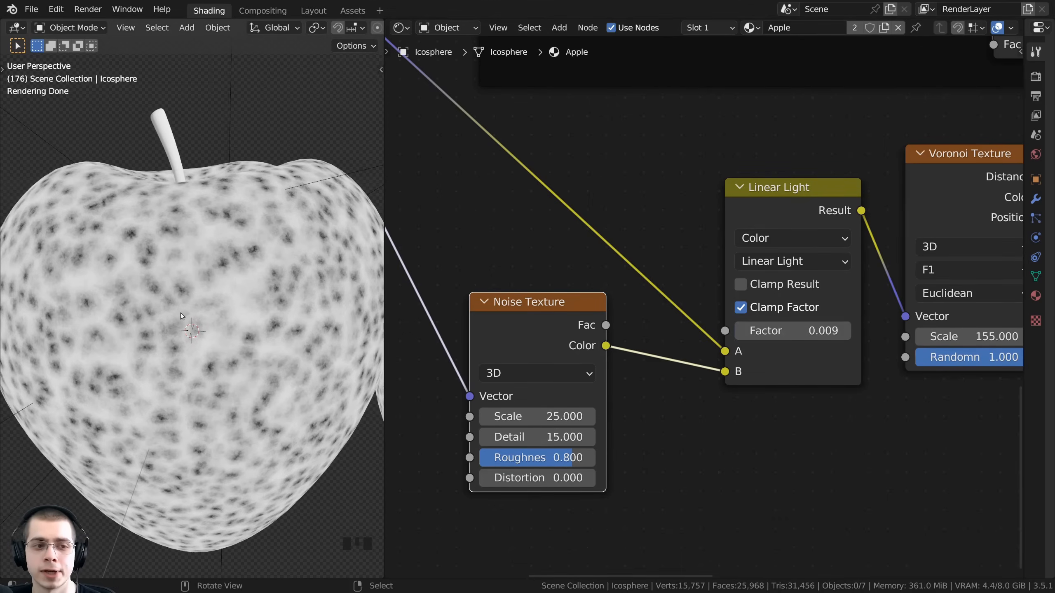
{"action": "key", "text": "KP_0"}
{"action": "left_click_drag", "start_coordinate": [789, 331], "coordinate": [791, 331]}
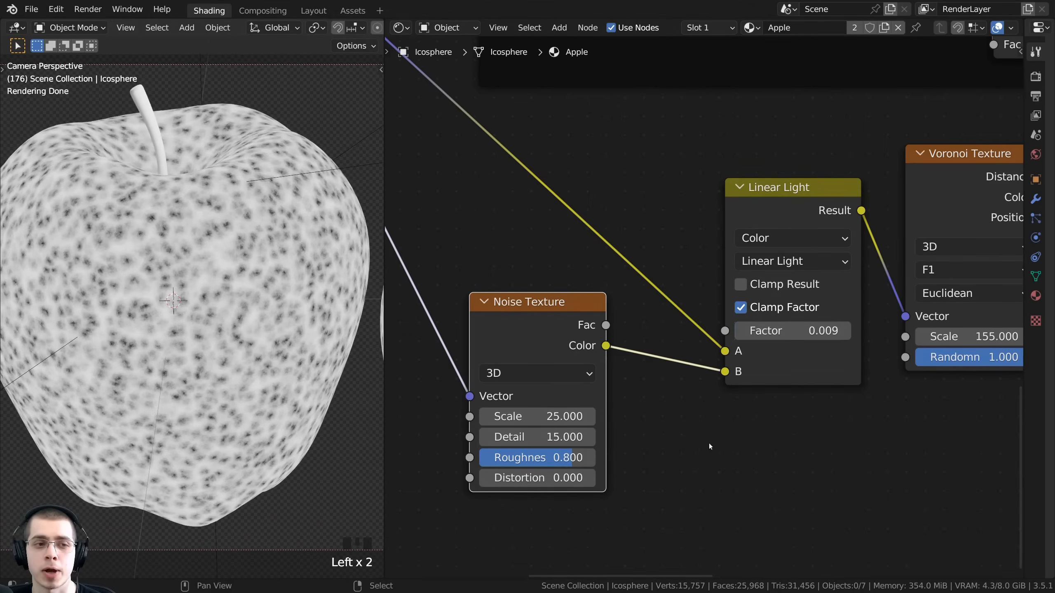
{"action": "scroll", "coordinate": [708, 444], "scroll_direction": "up", "scroll_amount": 3}
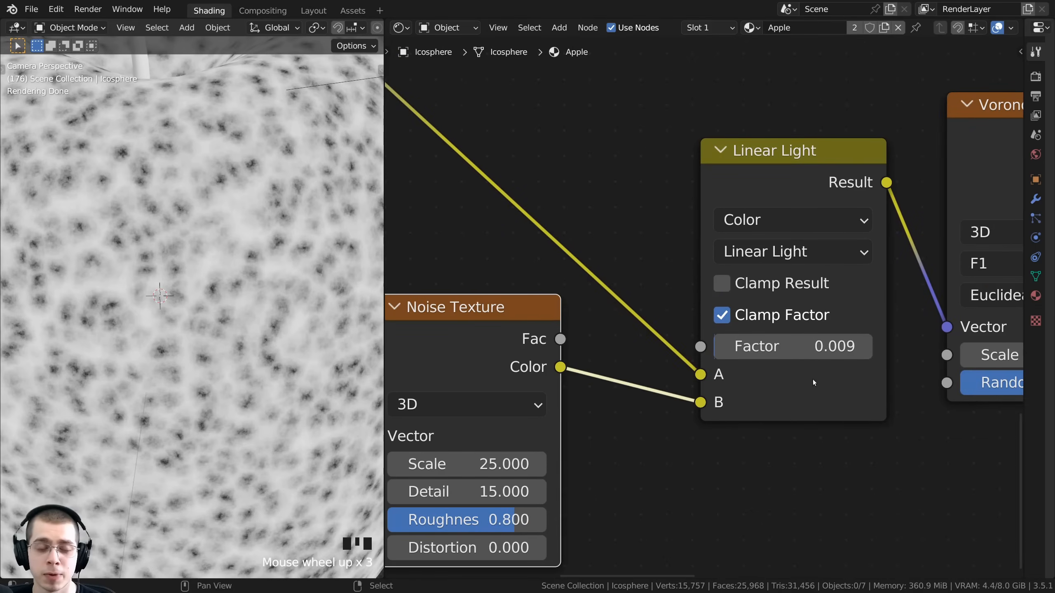
{"action": "left_click", "coordinate": [758, 352]}
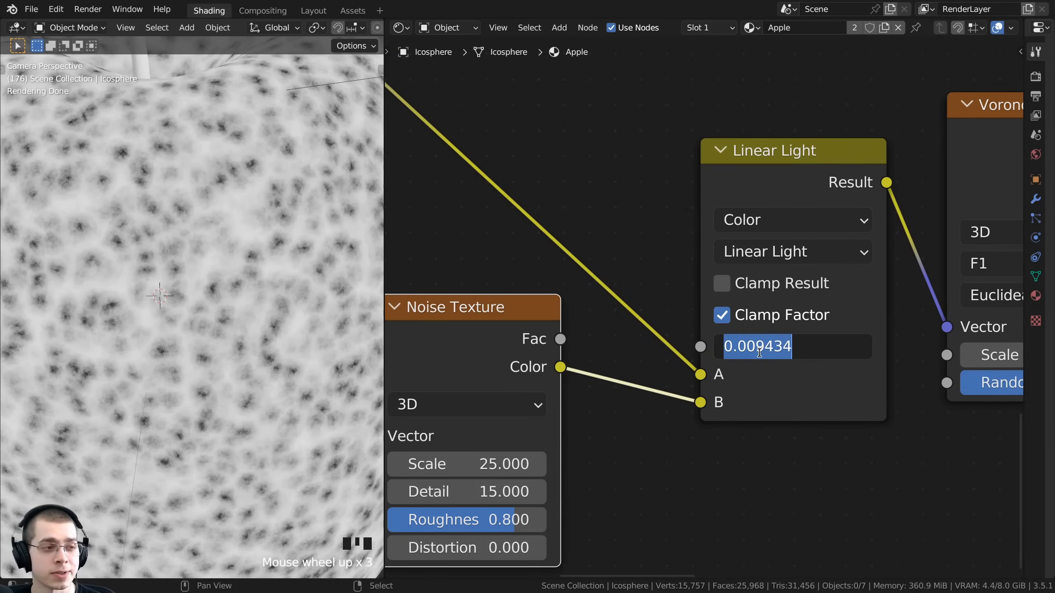
{"action": "type", "text": ".01"}
{"action": "key", "text": "Return"}
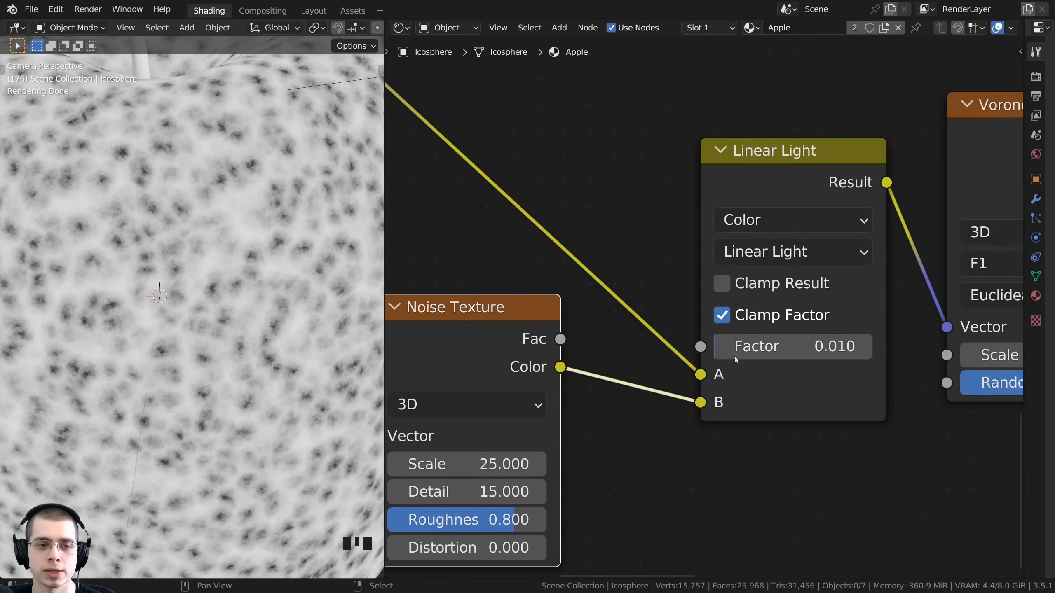
- Examine the shape of the noise-distorted spots on the apple, both close up and across the whole fruit
{"action": "scroll", "coordinate": [182, 334], "scroll_direction": "down", "scroll_amount": 3}
{"action": "scroll", "coordinate": [166, 307], "scroll_direction": "up", "scroll_amount": 5}
{"action": "middle_click_drag", "start_coordinate": [166, 307], "coordinate": [218, 297], "text": "shift"}
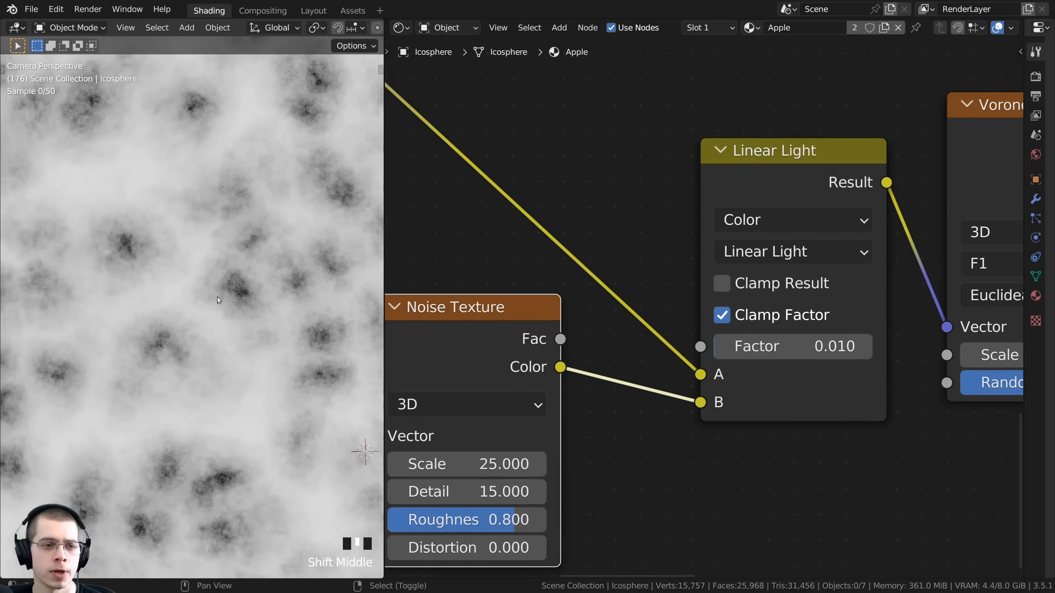
{"action": "scroll", "coordinate": [218, 299], "scroll_direction": "up", "scroll_amount": 4}
{"action": "scroll", "coordinate": [185, 198], "scroll_direction": "down", "scroll_amount": 1}
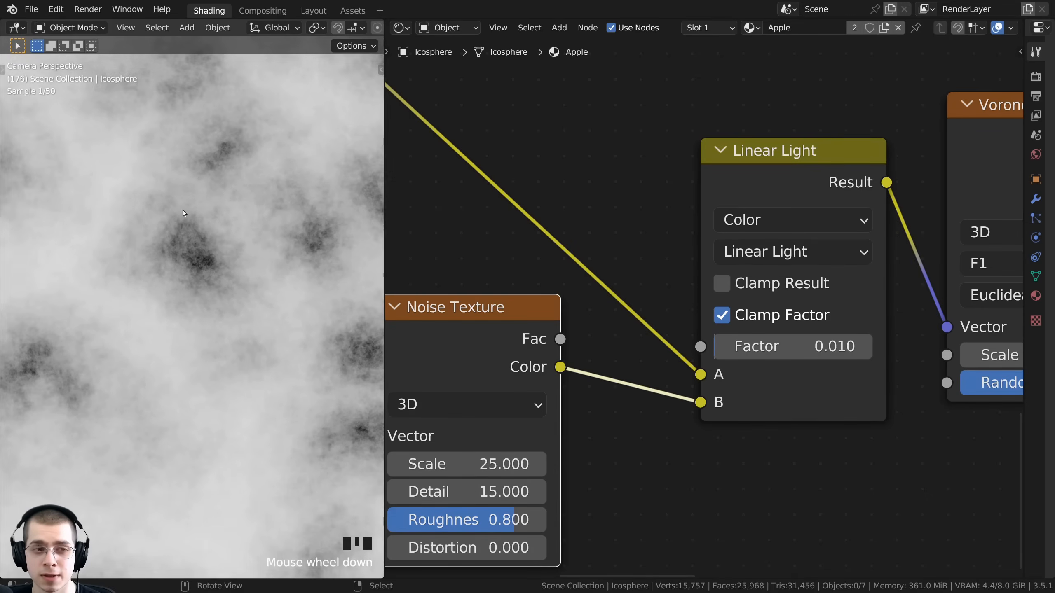
{"action": "scroll", "coordinate": [188, 219], "scroll_direction": "down", "scroll_amount": 5}
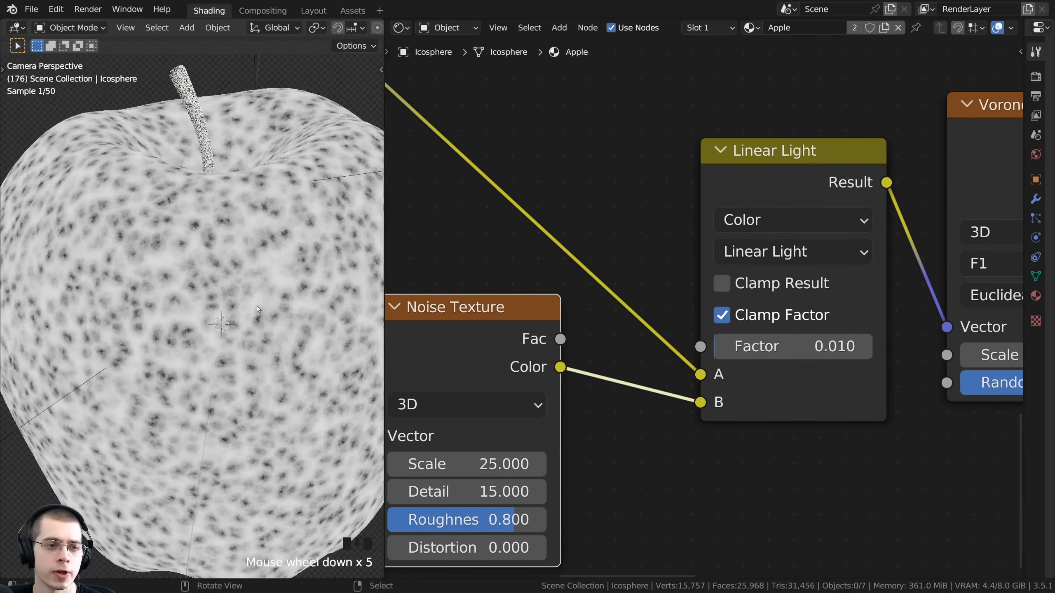
{"action": "mouse_move", "coordinate": [257, 305]}
{"action": "middle_mouse_down", "text": "shift"}
{"action": "mouse_move", "coordinate": [238, 329]}
{"action": "mouse_move", "coordinate": [239, 303]}
{"action": "middle_mouse_up", "text": "shift"}
{"action": "scroll", "coordinate": [238, 328], "scroll_direction": "down", "scroll_amount": 2}
- Insert a ColorRamp node on the Voronoi Texture's Distance output link
{"action": "scroll", "coordinate": [879, 354], "scroll_direction": "down", "scroll_amount": 10}
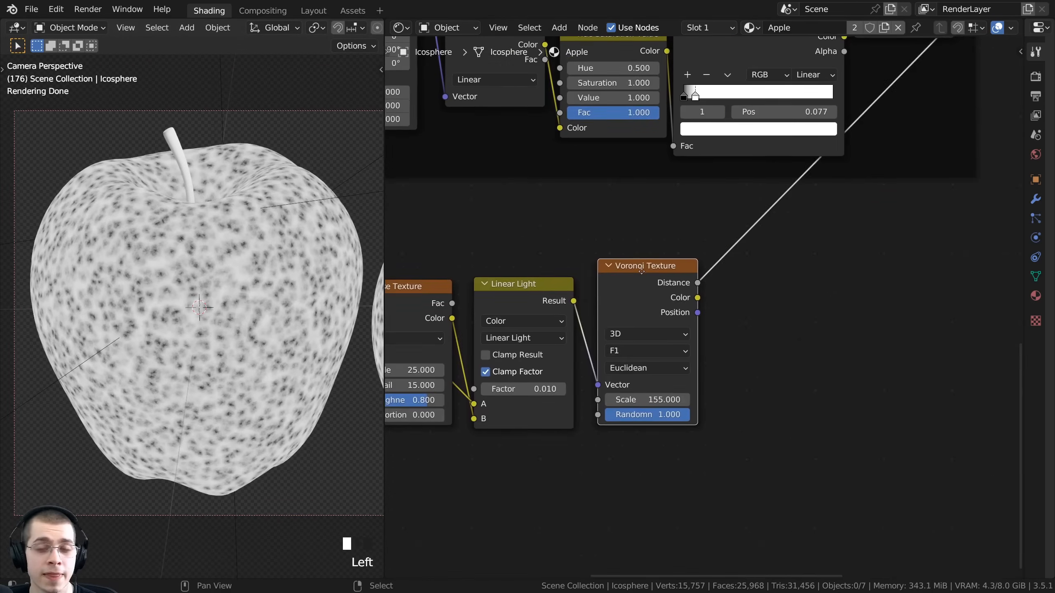
{"action": "middle_click_drag", "start_coordinate": [626, 251], "coordinate": [622, 249]}
{"action": "key", "text": "shift+a"}
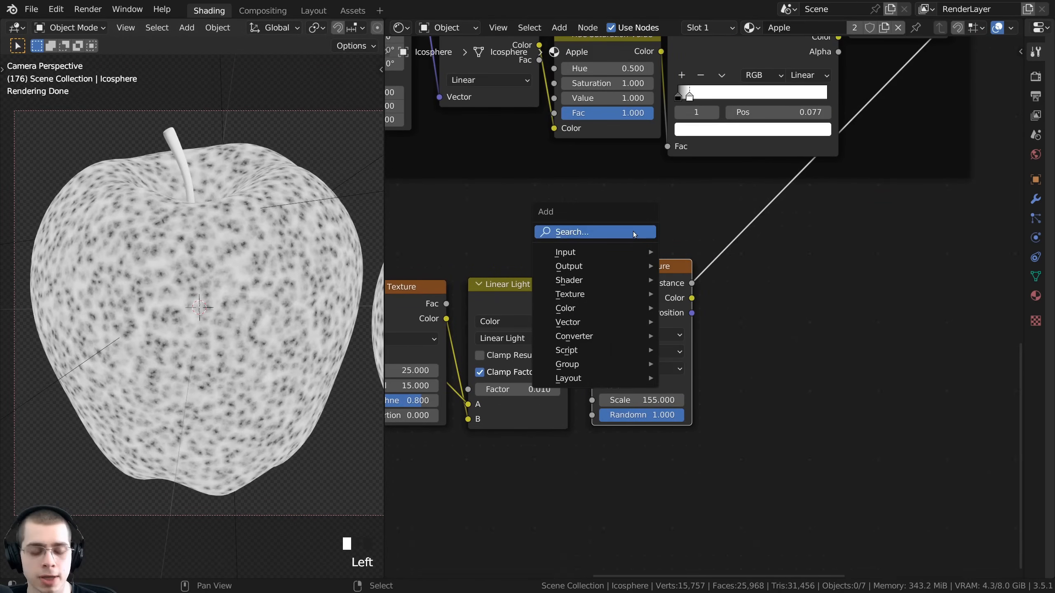
{"action": "left_click", "coordinate": [609, 232]}
{"action": "type", "text": "col"}
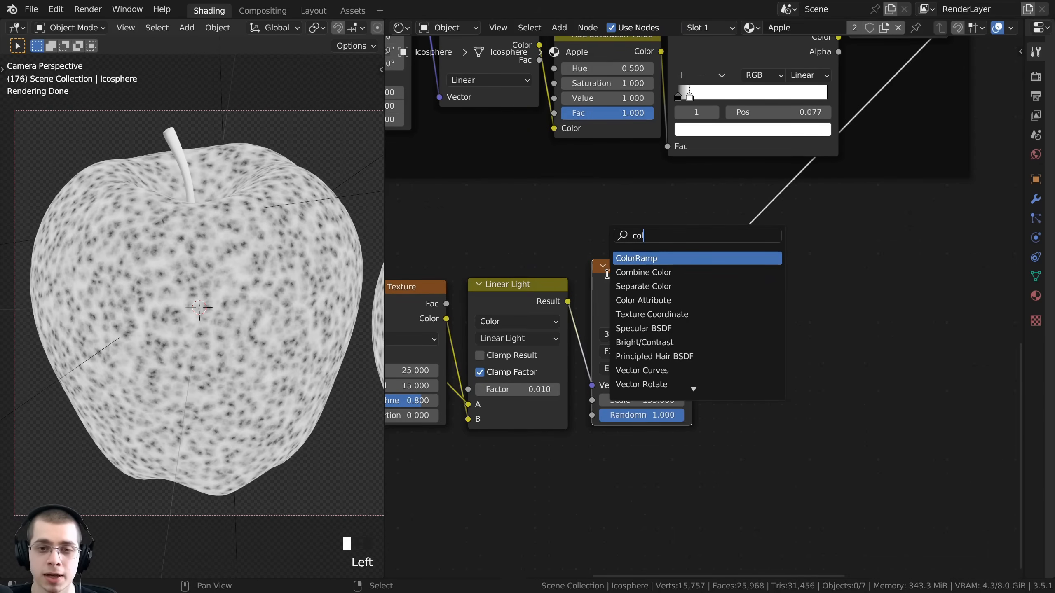
{"action": "left_click", "coordinate": [627, 258]}
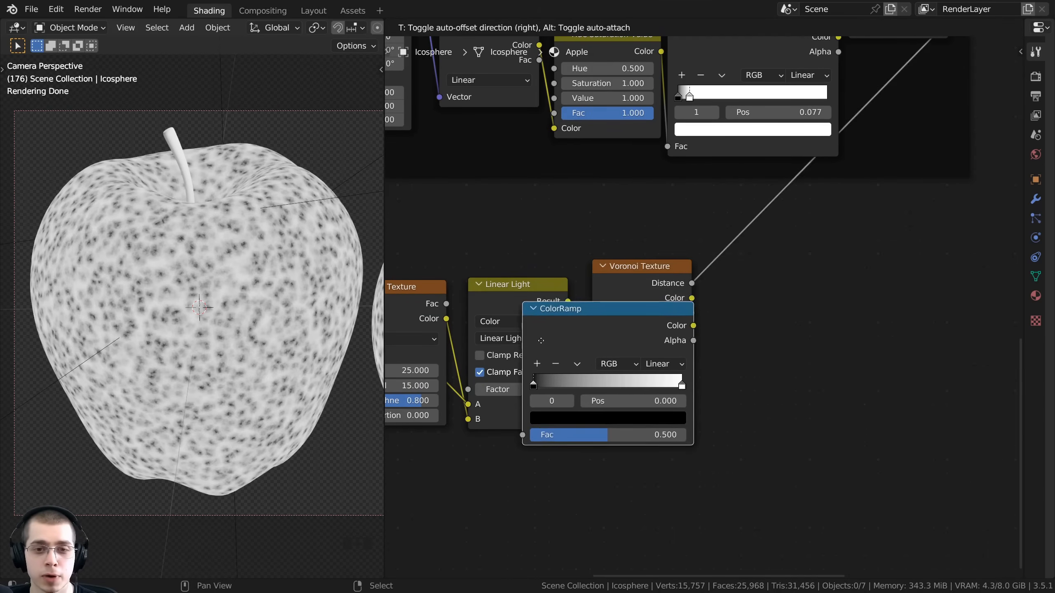
{"action": "left_click", "coordinate": [723, 275]}
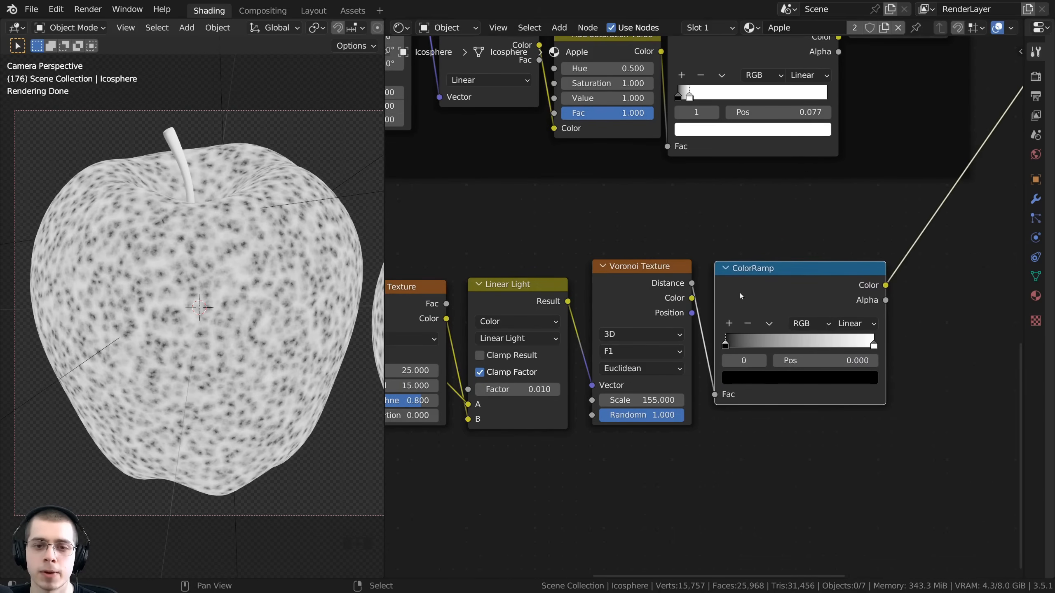
- Move the new ColorRamp's white stop to about 0.22 and its black stop to 0.015
{"action": "scroll", "coordinate": [692, 276], "scroll_direction": "up", "scroll_amount": 2}
{"action": "left_click_drag", "start_coordinate": [868, 347], "coordinate": [677, 341]}
{"action": "middle_click_drag", "start_coordinate": [708, 342], "coordinate": [721, 342]}
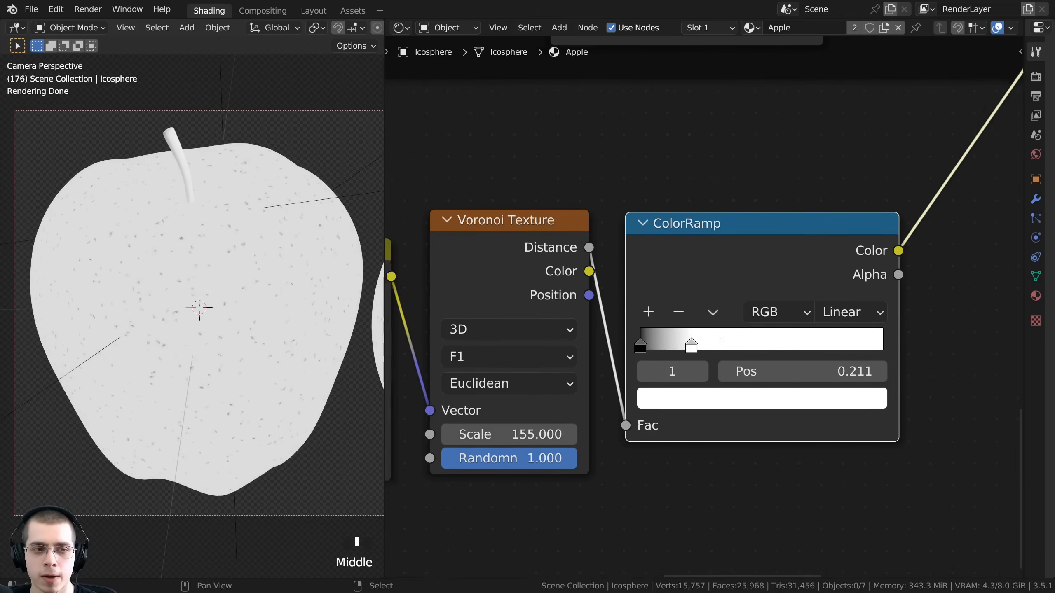
{"action": "scroll", "coordinate": [721, 341], "scroll_direction": "up", "scroll_amount": 3}
{"action": "middle_click_drag", "start_coordinate": [658, 376], "coordinate": [716, 368]}
{"action": "left_click_drag", "start_coordinate": [751, 346], "coordinate": [753, 344]}
{"action": "scroll", "coordinate": [192, 308], "scroll_direction": "up", "scroll_amount": 4}
{"action": "middle_click_drag", "start_coordinate": [671, 360], "coordinate": [691, 360]}
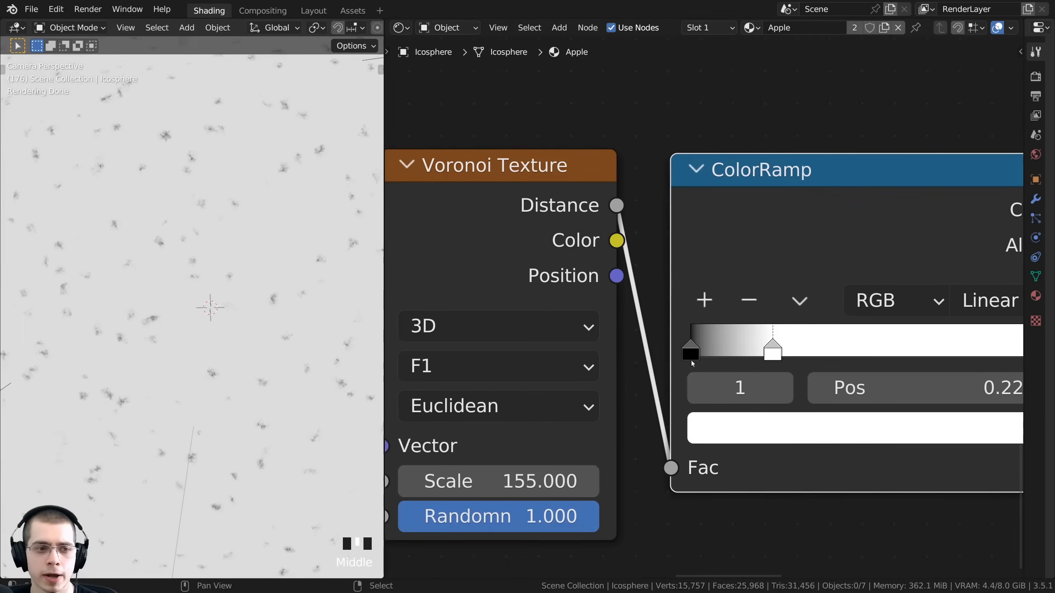
{"action": "left_click", "coordinate": [690, 351]}
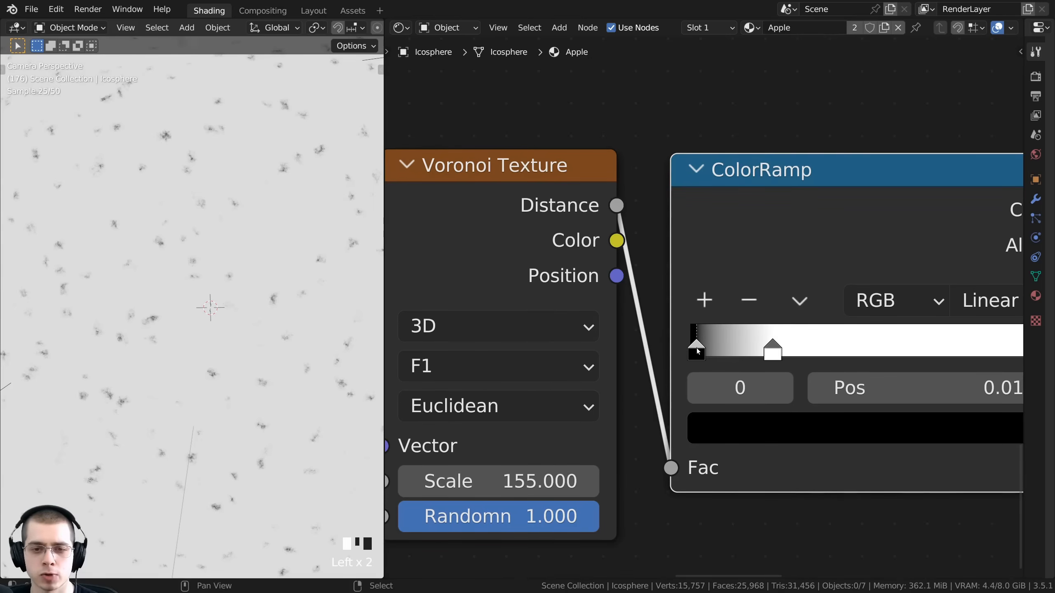
- Lighten the ColorRamp's black stop to a light grey, hex B5B5B5
{"action": "scroll", "coordinate": [703, 353], "scroll_direction": "down", "scroll_amount": 5}
{"action": "middle_click_drag", "start_coordinate": [712, 386], "coordinate": [717, 424]}
{"action": "scroll", "coordinate": [710, 432], "scroll_direction": "down", "scroll_amount": 2}
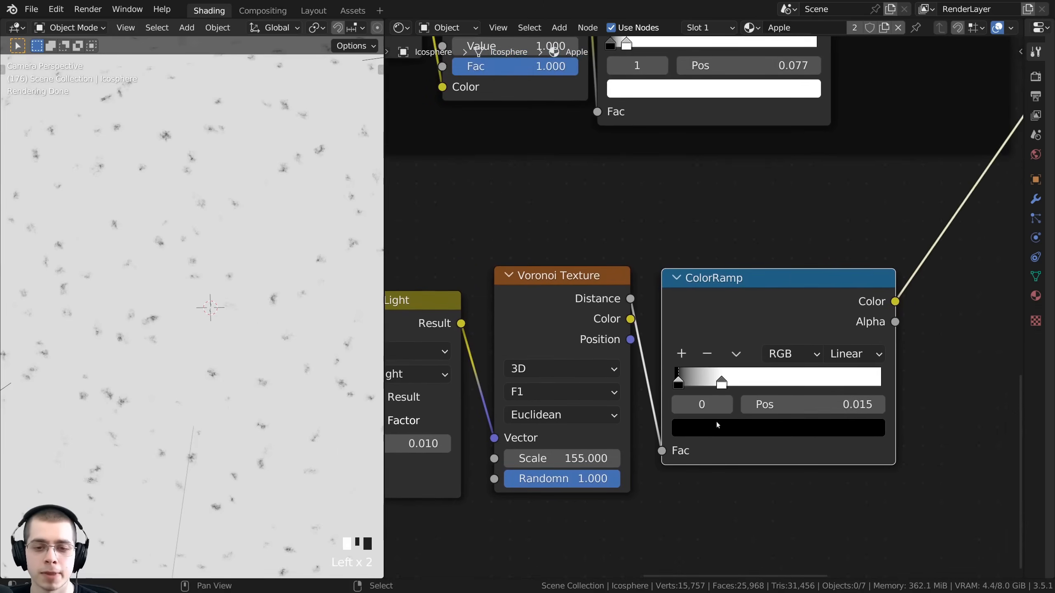
{"action": "left_click", "coordinate": [718, 425]}
{"action": "left_click_drag", "start_coordinate": [868, 281], "coordinate": [870, 200]}
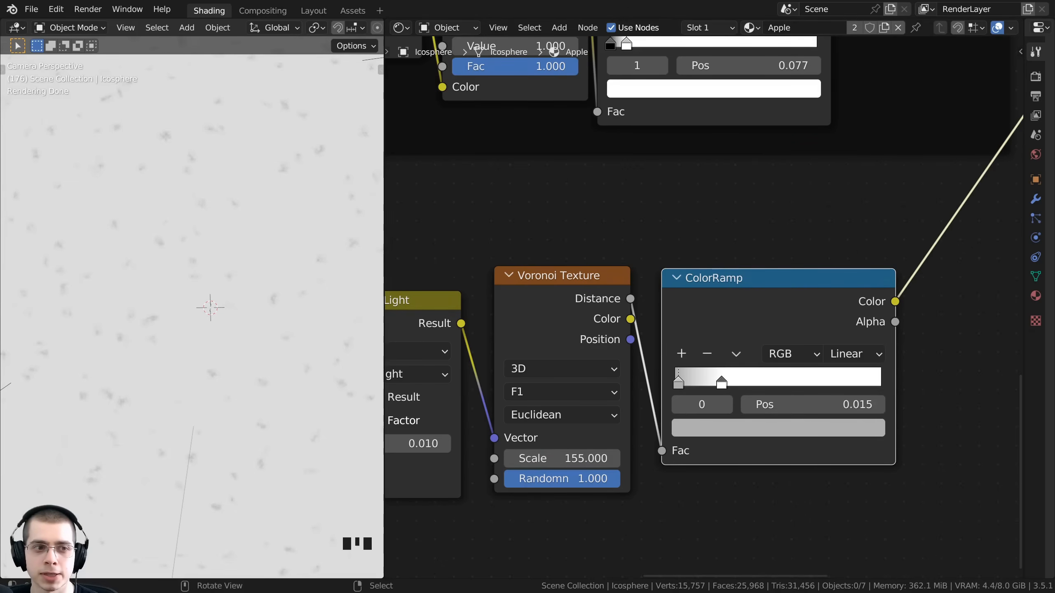
{"action": "scroll", "coordinate": [677, 278], "scroll_direction": "up", "scroll_amount": 2}
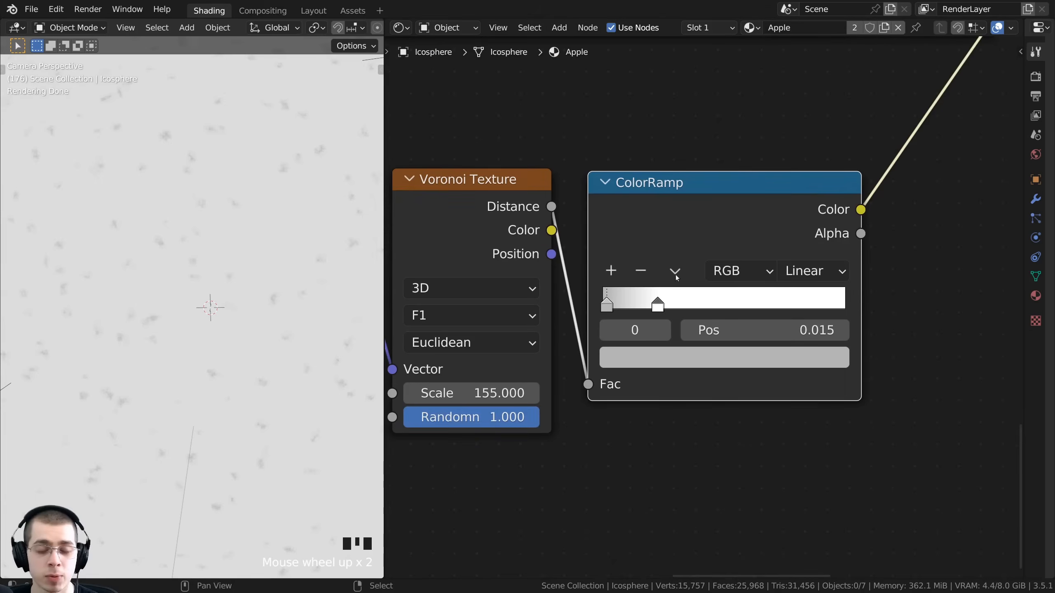
{"action": "left_click", "coordinate": [659, 368]}
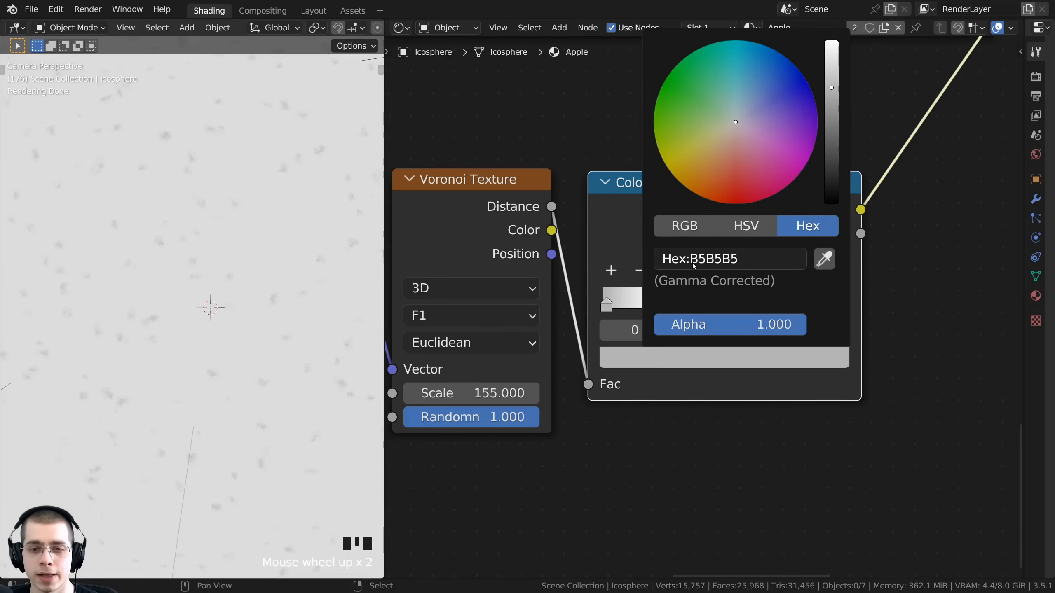
- Inspect the recoloured dots on the apple, close up and across the whole fruit
{"action": "scroll", "coordinate": [193, 326], "scroll_direction": "down", "scroll_amount": 4}
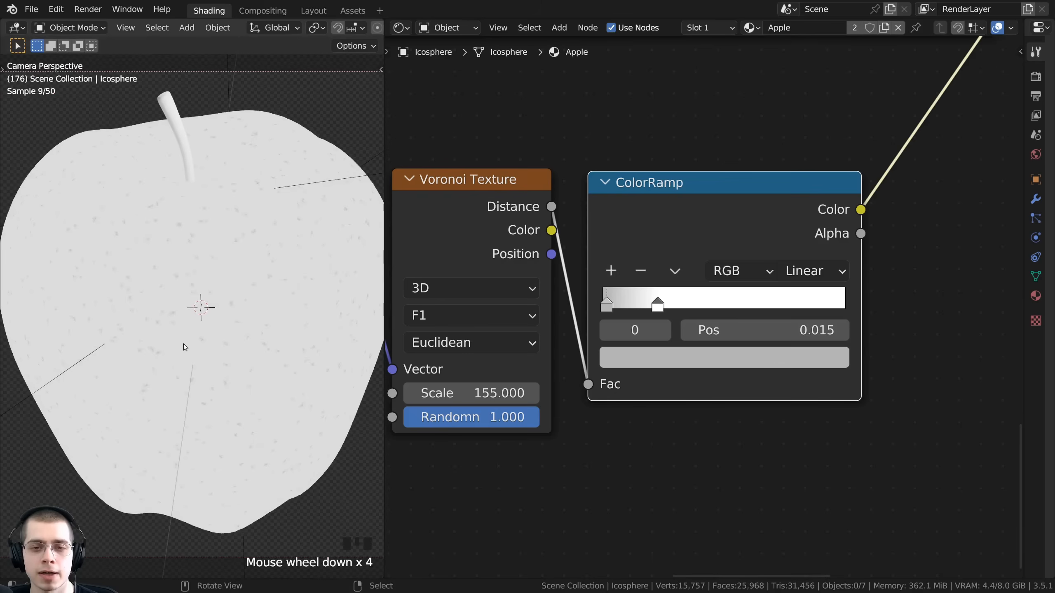
{"action": "middle_click_drag", "start_coordinate": [193, 326], "coordinate": [193, 417], "text": "shift"}
{"action": "scroll", "coordinate": [191, 261], "scroll_direction": "up", "scroll_amount": 7}
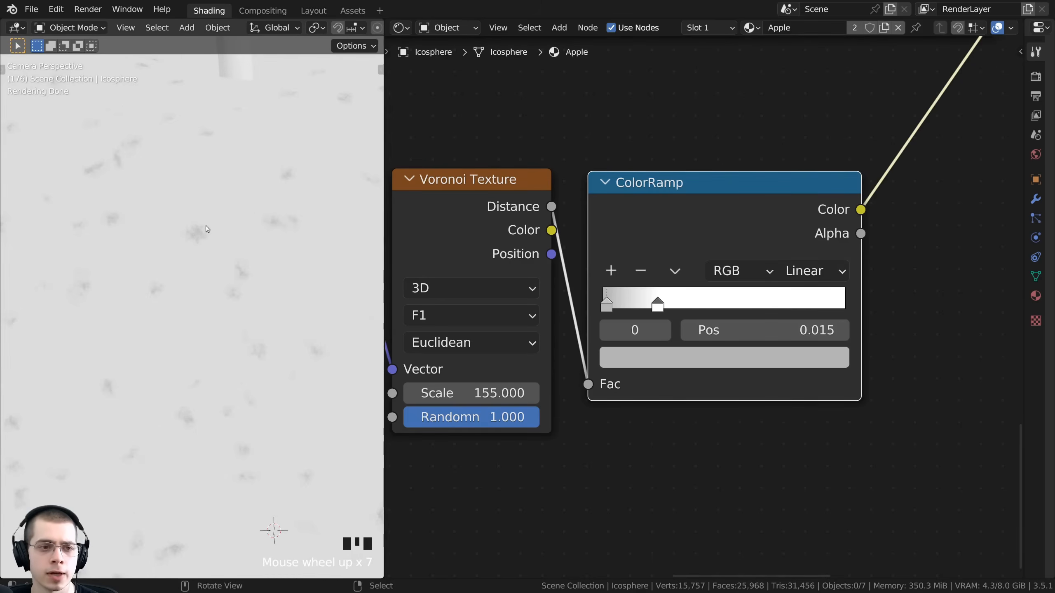
{"action": "scroll", "coordinate": [249, 387], "scroll_direction": "down", "scroll_amount": 3}
{"action": "middle_click_drag", "start_coordinate": [268, 435], "coordinate": [201, 370], "text": "shift"}
{"action": "scroll", "coordinate": [200, 385], "scroll_direction": "down", "scroll_amount": 4}
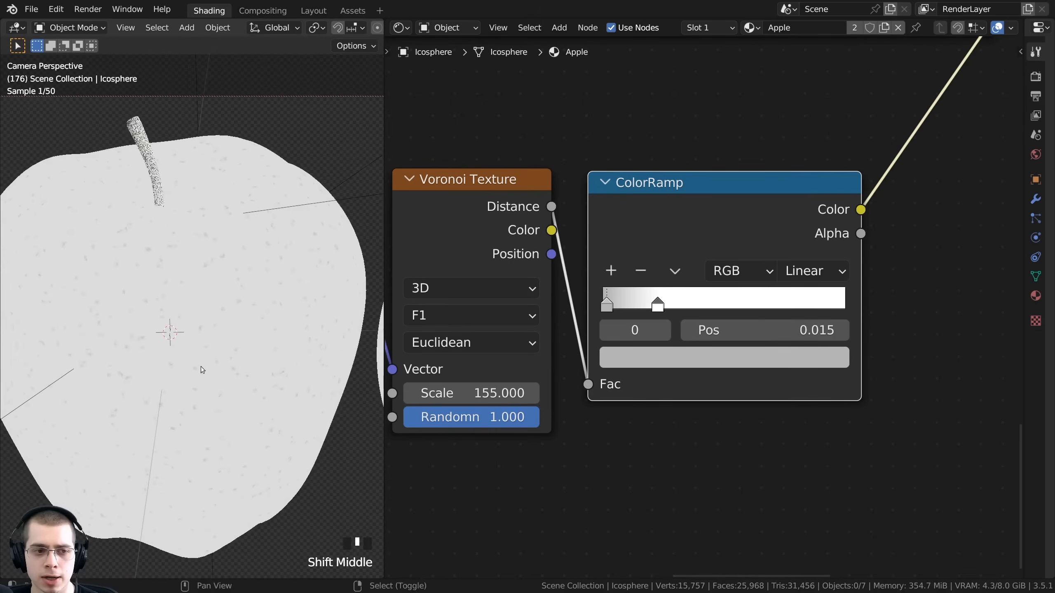
{"action": "scroll", "coordinate": [202, 370], "scroll_direction": "down", "scroll_amount": 1}
- Frame the Noise Texture, Linear Light, Voronoi Texture and ColorRamp nodes together and move the frame closer to the Gradient group
{"action": "scroll", "coordinate": [847, 333], "scroll_direction": "down", "scroll_amount": 4}
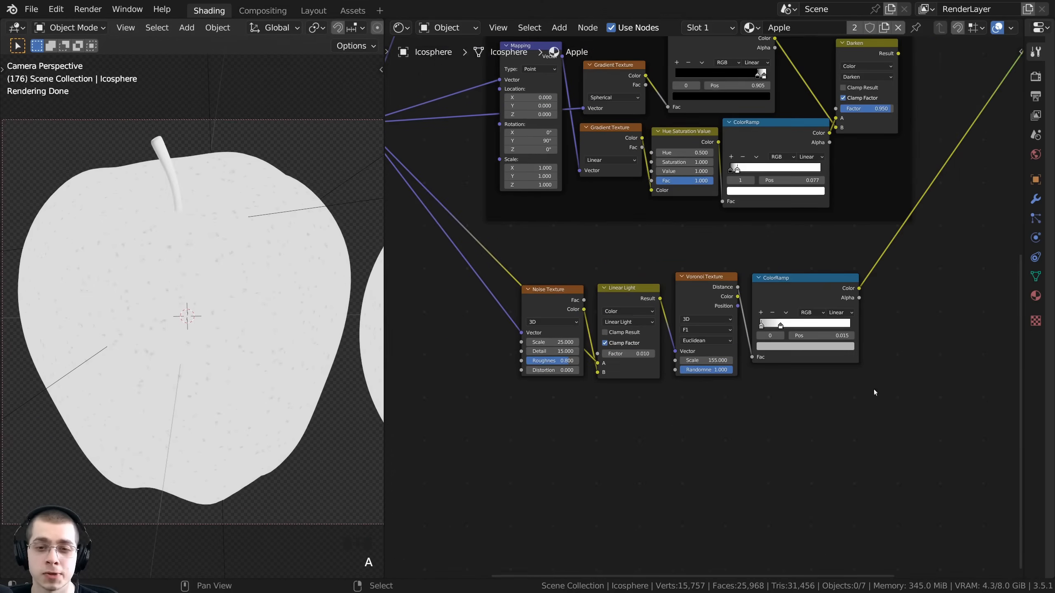
{"action": "left_click_drag", "start_coordinate": [918, 455], "coordinate": [450, 254]}
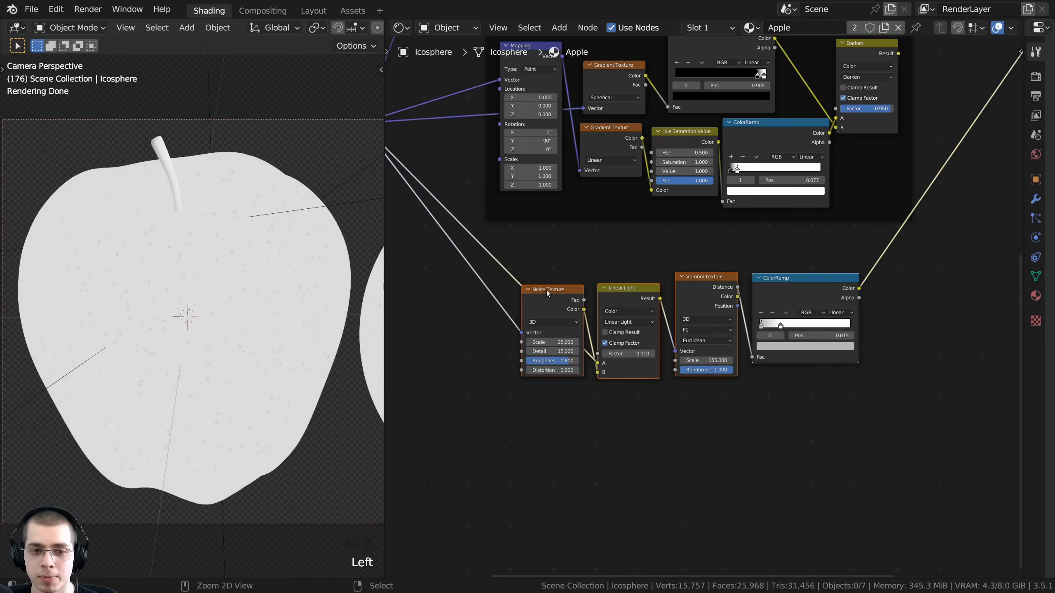
{"action": "key", "text": "ctrl+j"}
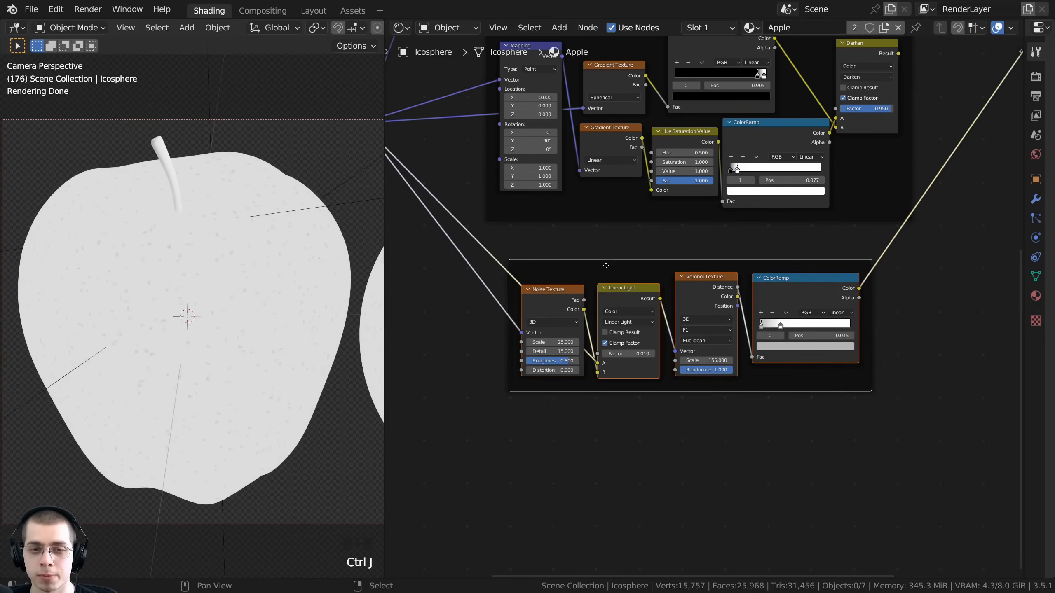
{"action": "left_click", "coordinate": [610, 258]}
{"action": "left_click_drag", "start_coordinate": [618, 264], "coordinate": [610, 247]}
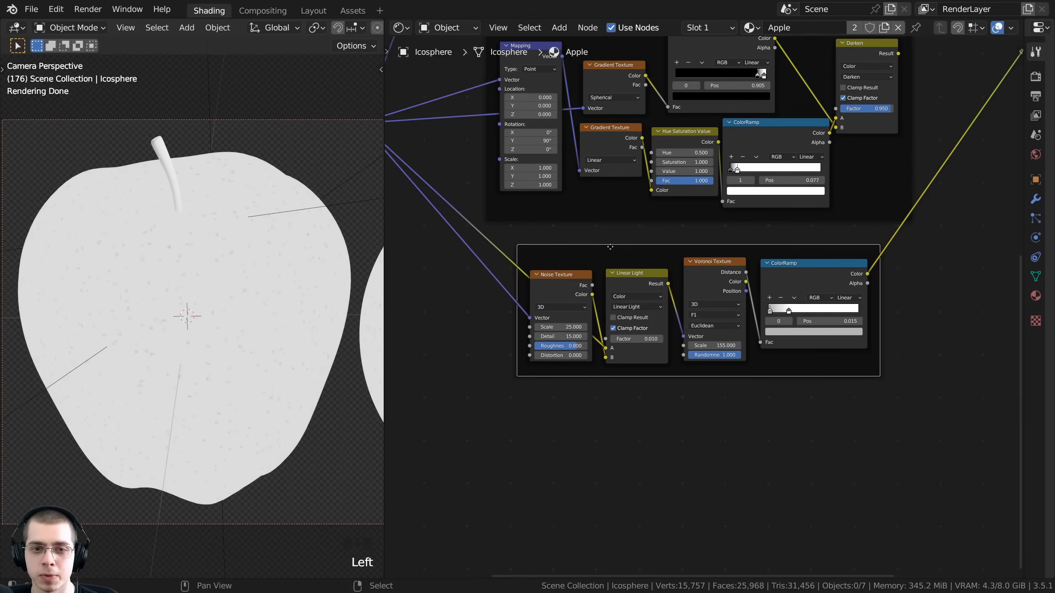
- Label the new frame Dots and deselect everything
{"action": "key", "text": "F2"}
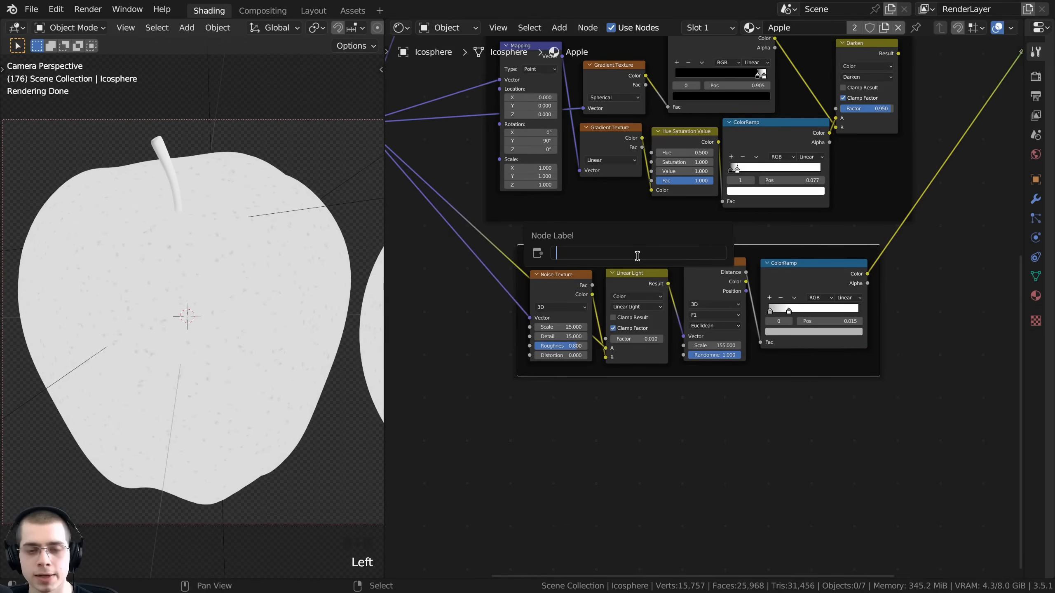
{"action": "type", "text": "Dots"}
{"action": "key", "text": "Return"}
{"action": "key", "text": "alt+a"}
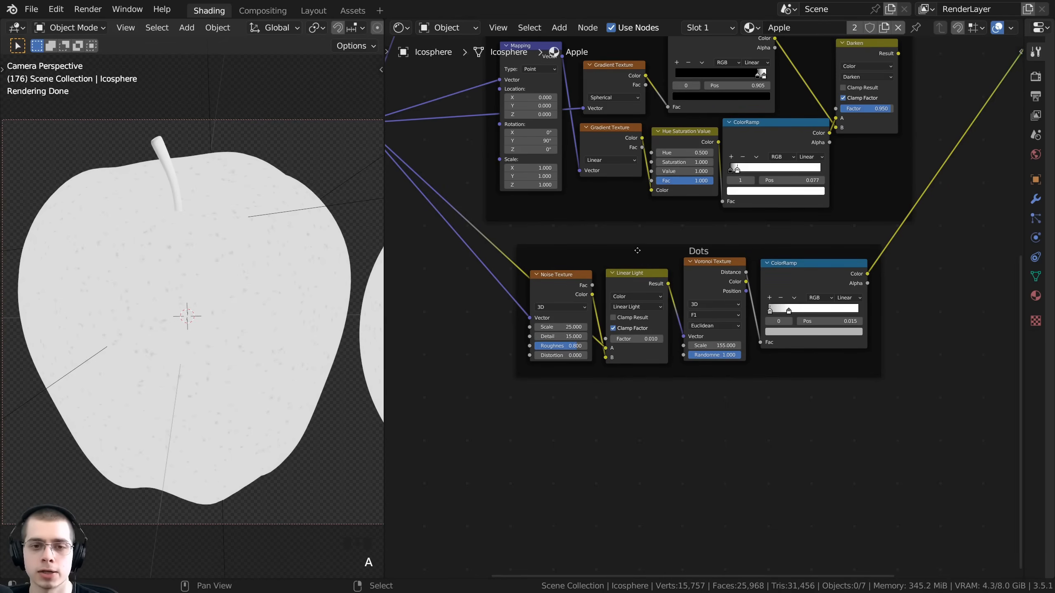
{"action": "scroll", "coordinate": [648, 260], "scroll_direction": "down", "scroll_amount": 2}
{"action": "scroll", "coordinate": [729, 447], "scroll_direction": "up", "scroll_amount": 1}
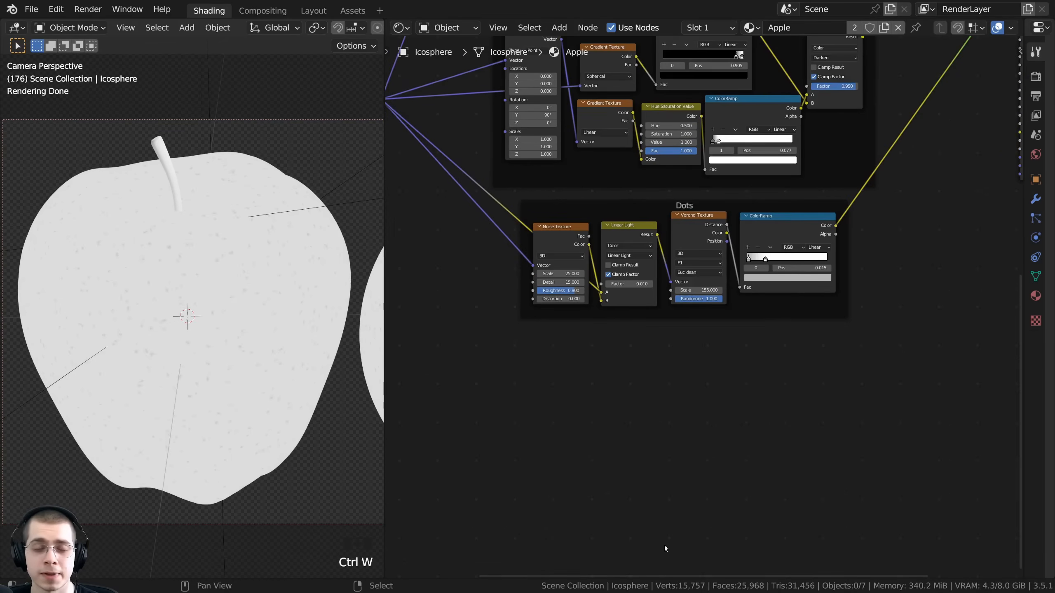
{"action": "scroll", "coordinate": [702, 442], "scroll_direction": "up", "scroll_amount": 1}
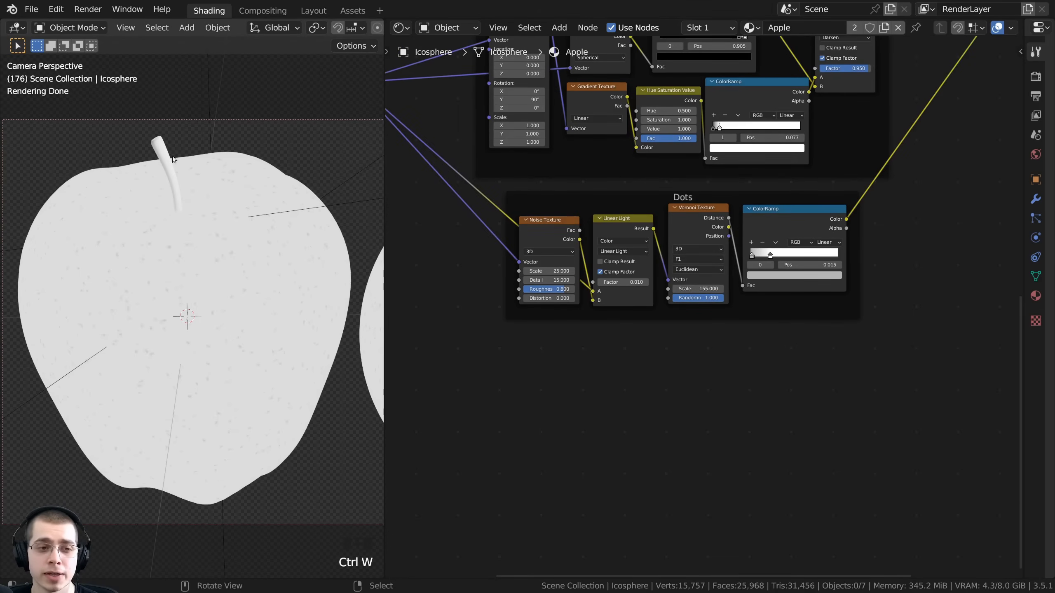
- Add a Noise Texture node below the Dots frame
{"action": "scroll", "coordinate": [546, 404], "scroll_direction": "up", "scroll_amount": 2}
{"action": "middle_click_drag", "start_coordinate": [573, 377], "coordinate": [621, 335]}
{"action": "key", "text": "shift+a"}
{"action": "type", "text": "noise"}
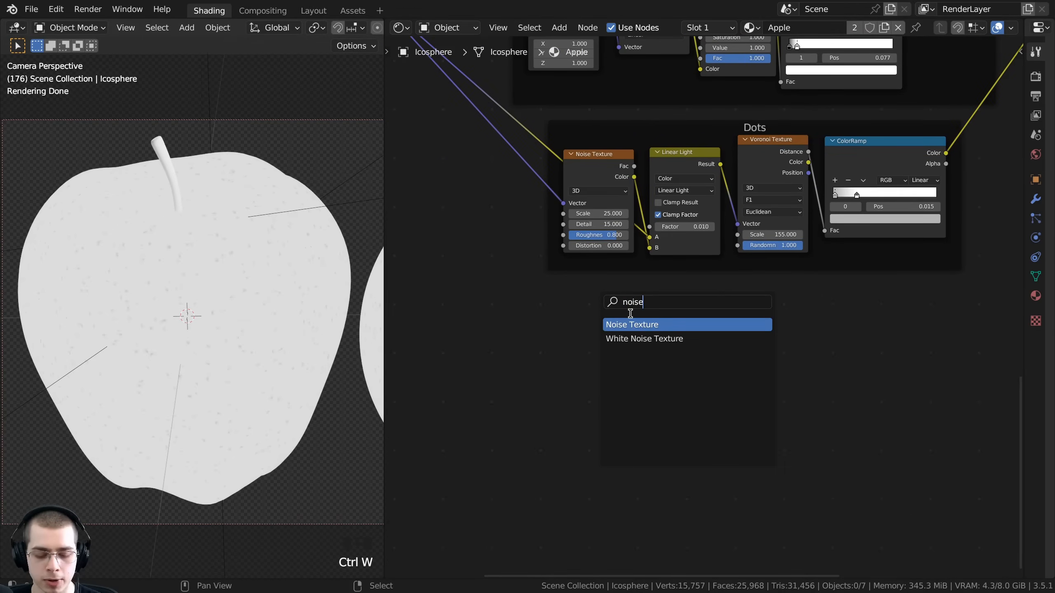
{"action": "key", "text": "Return"}
{"action": "left_click", "coordinate": [591, 312]}
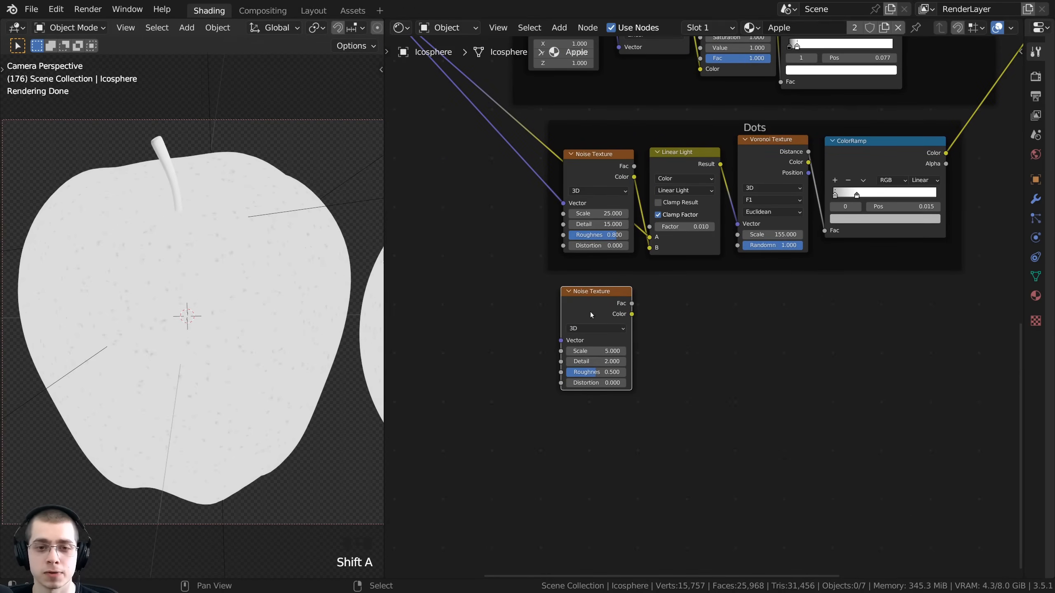
- Preview the new Noise Texture on the apple and connect the main Mapping node's Vector output to its Vector input
{"action": "middle_click_drag", "start_coordinate": [590, 312], "coordinate": [742, 368]}
{"action": "scroll", "coordinate": [742, 367], "scroll_direction": "down", "scroll_amount": 2}
{"action": "scroll", "coordinate": [736, 353], "scroll_direction": "up", "scroll_amount": 1}
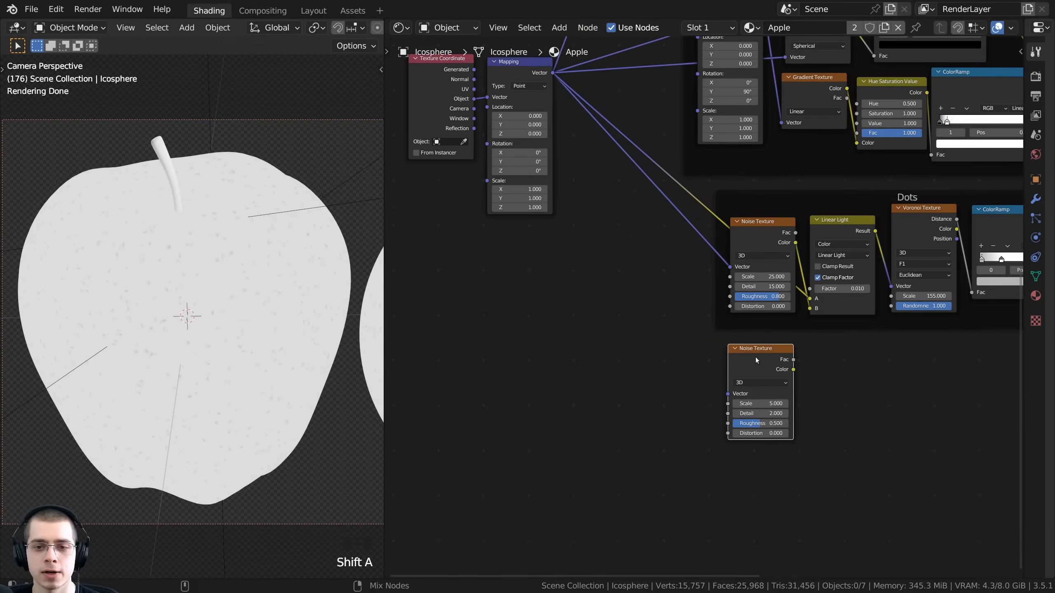
{"action": "left_click", "coordinate": [758, 360], "text": "ctrl+shift"}
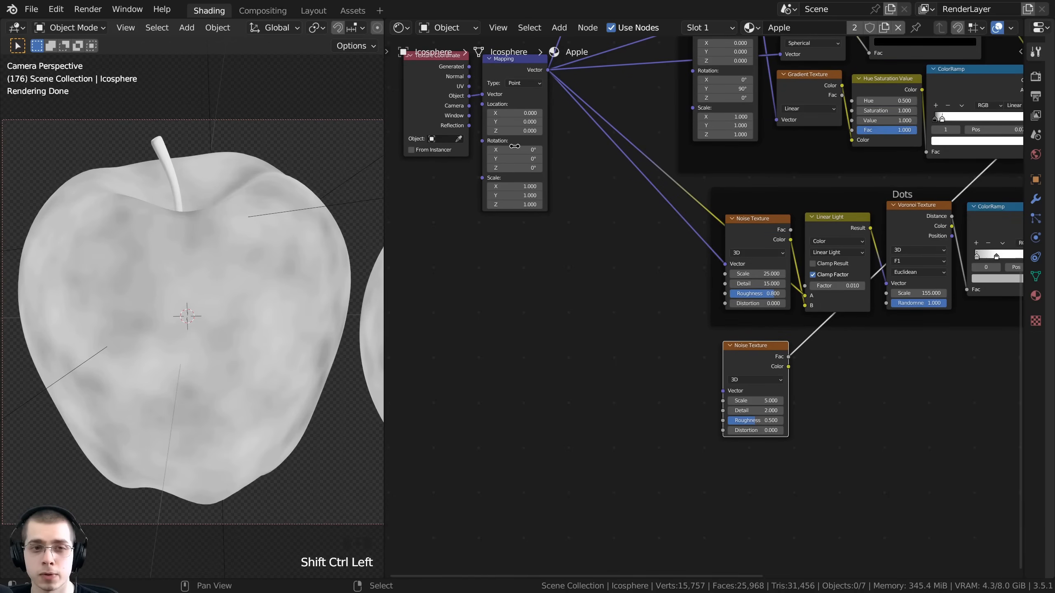
{"action": "left_click", "coordinate": [549, 101]}
{"action": "left_click_drag", "start_coordinate": [547, 99], "coordinate": [718, 423]}
{"action": "left_click_drag", "start_coordinate": [720, 422], "coordinate": [723, 420]}
- Set the new Noise Texture's Scale to 60 and its Detail to 15
{"action": "scroll", "coordinate": [720, 422], "scroll_direction": "up", "scroll_amount": 5}
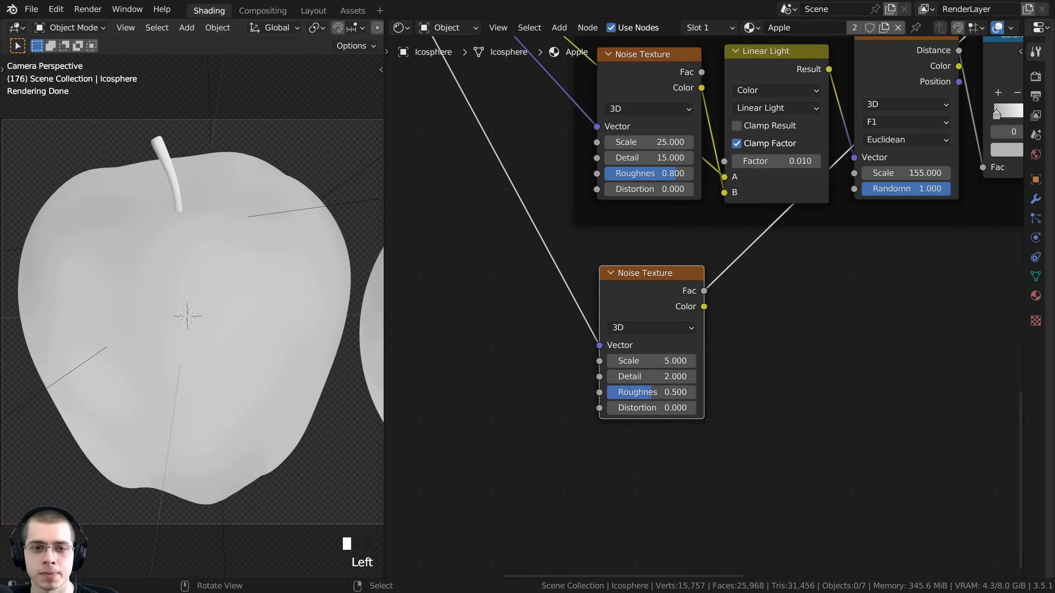
{"action": "scroll", "coordinate": [703, 291], "scroll_direction": "up", "scroll_amount": 1}
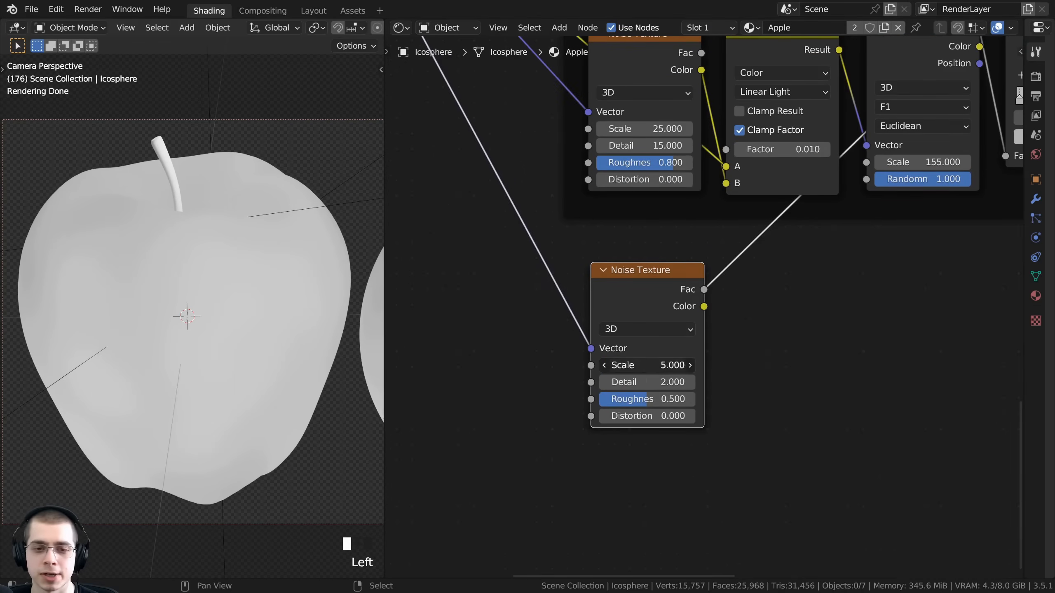
{"action": "left_click", "coordinate": [658, 361]}
{"action": "type", "text": "60"}
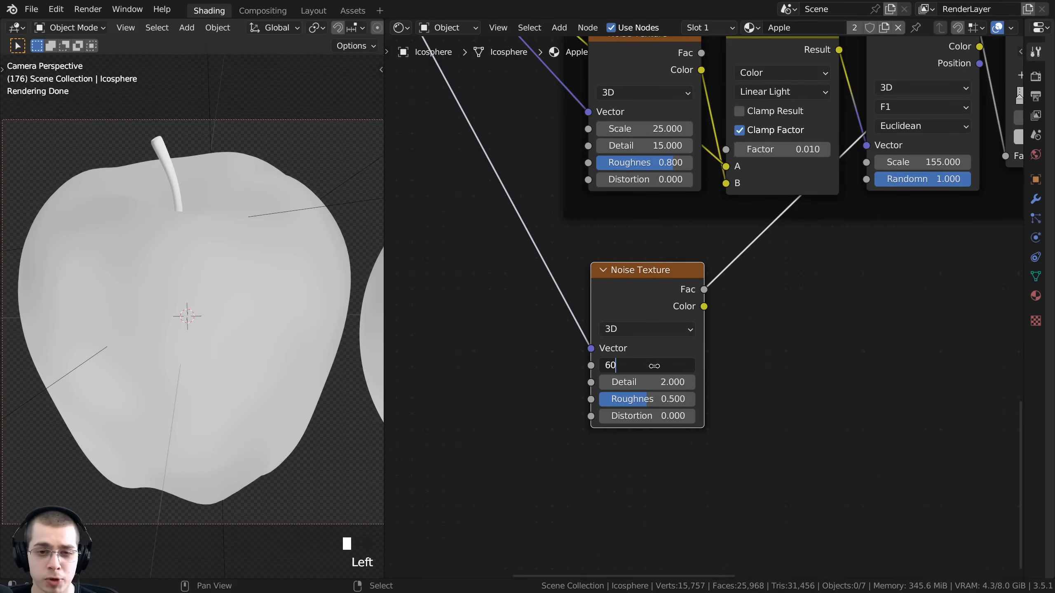
{"action": "key", "text": "Return"}
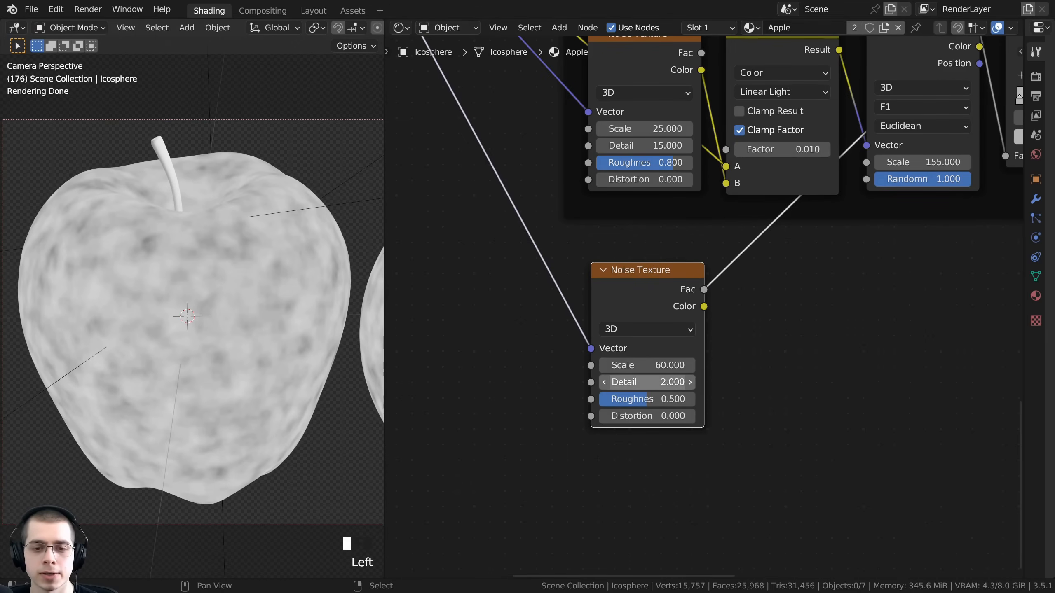
{"action": "key", "text": "ctrl+z"}
{"action": "left_click_drag", "start_coordinate": [625, 395], "coordinate": [656, 395]}
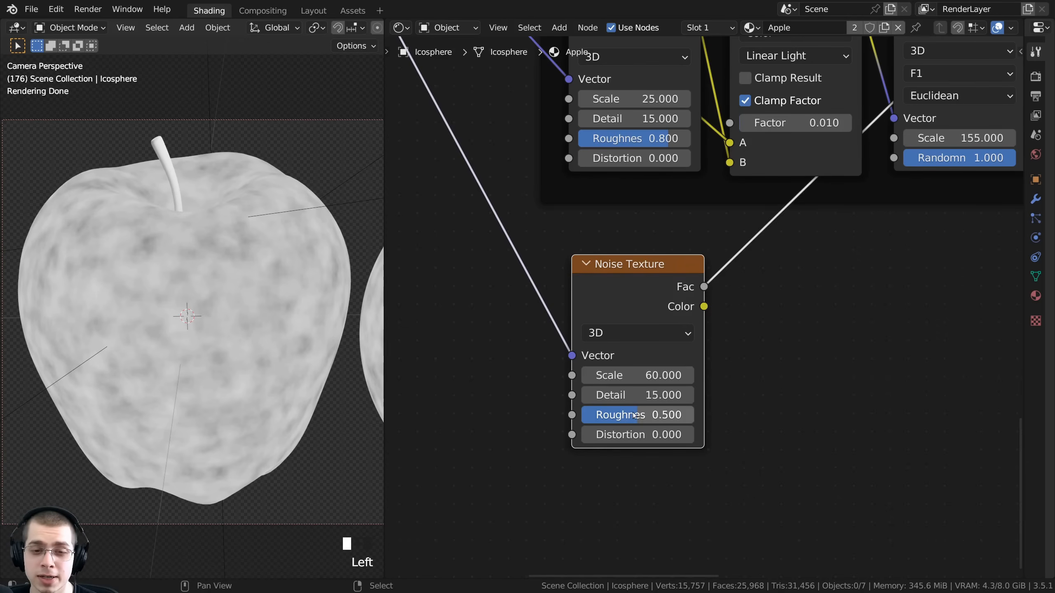
- Set the new Noise Texture's Roughness to 0.87
{"action": "left_click", "coordinate": [634, 415]}
{"action": "type", "text": "."}
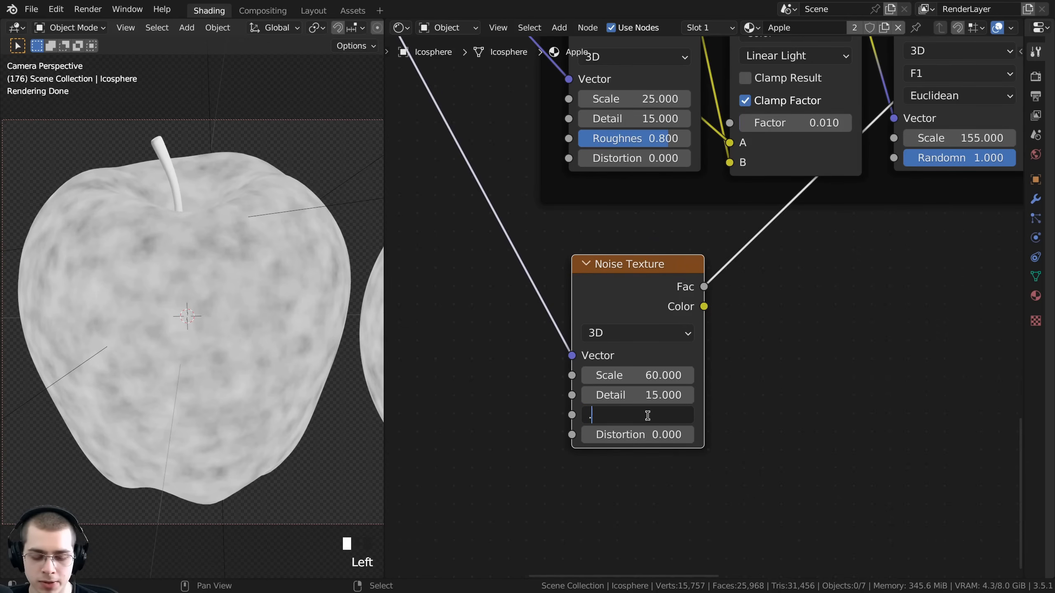
{"action": "type", "text": "87"}
{"action": "key", "text": "Return"}
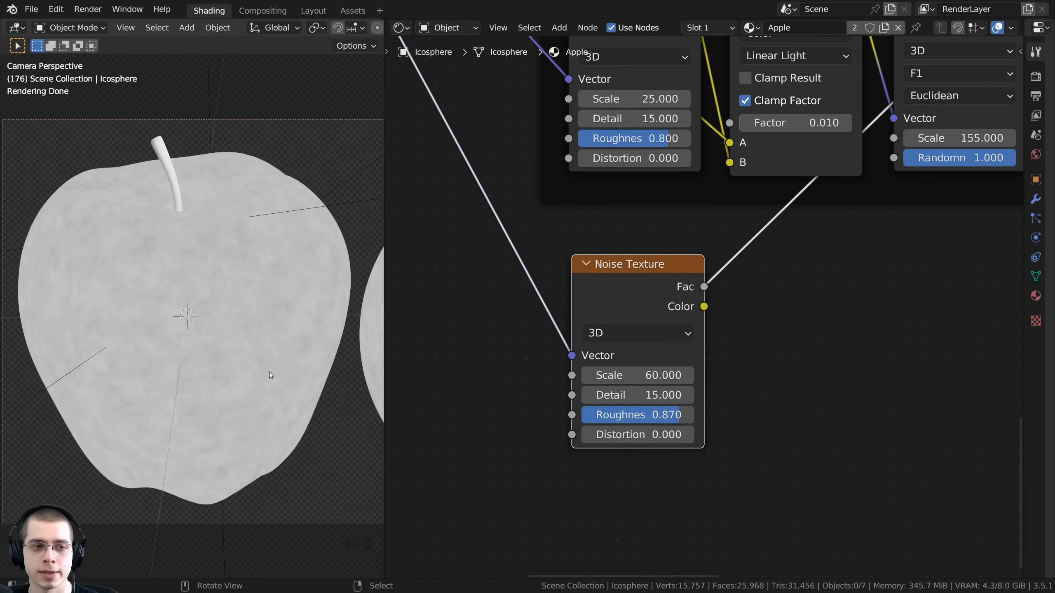
- Insert a ColorRamp after the new Noise Texture's Fac output and position it beneath the Dots group's ColorRamp
{"action": "scroll", "coordinate": [649, 309], "scroll_direction": "down", "scroll_amount": 2}
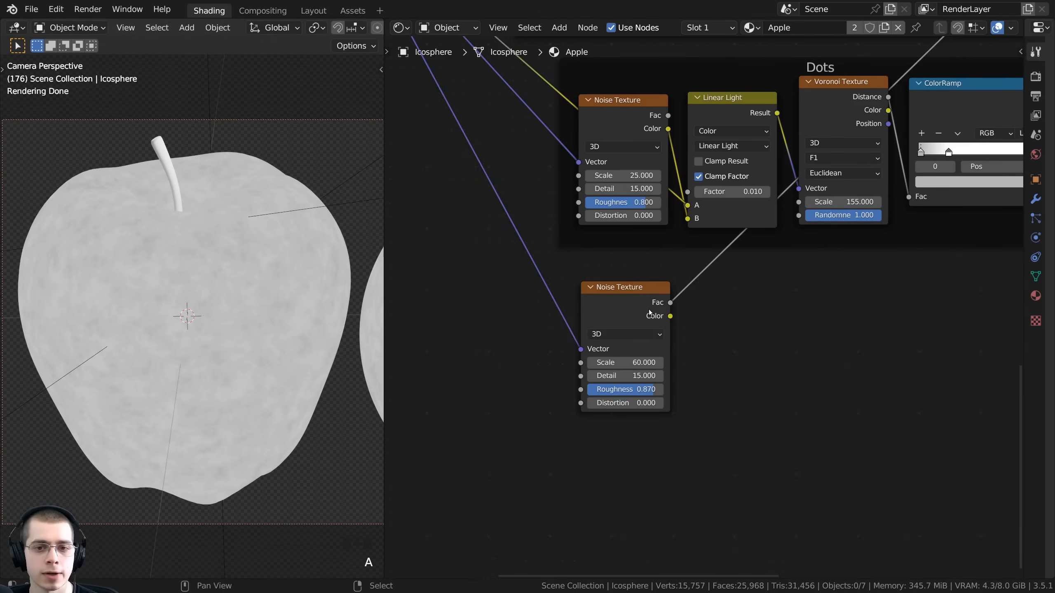
{"action": "middle_click_drag", "start_coordinate": [765, 248], "coordinate": [702, 250]}
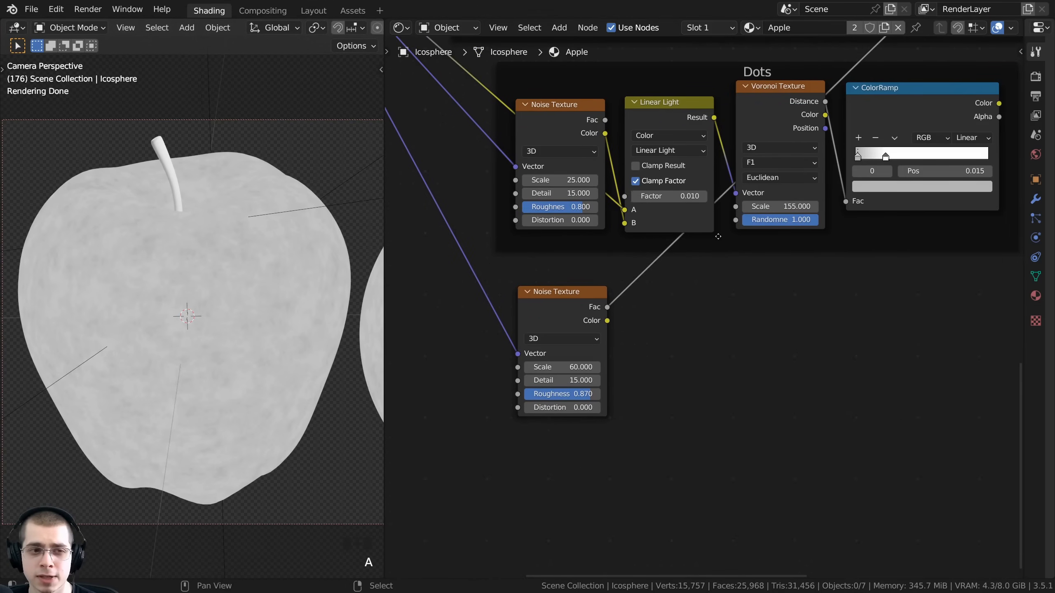
{"action": "key", "text": "shift+a"}
{"action": "type", "text": "col"}
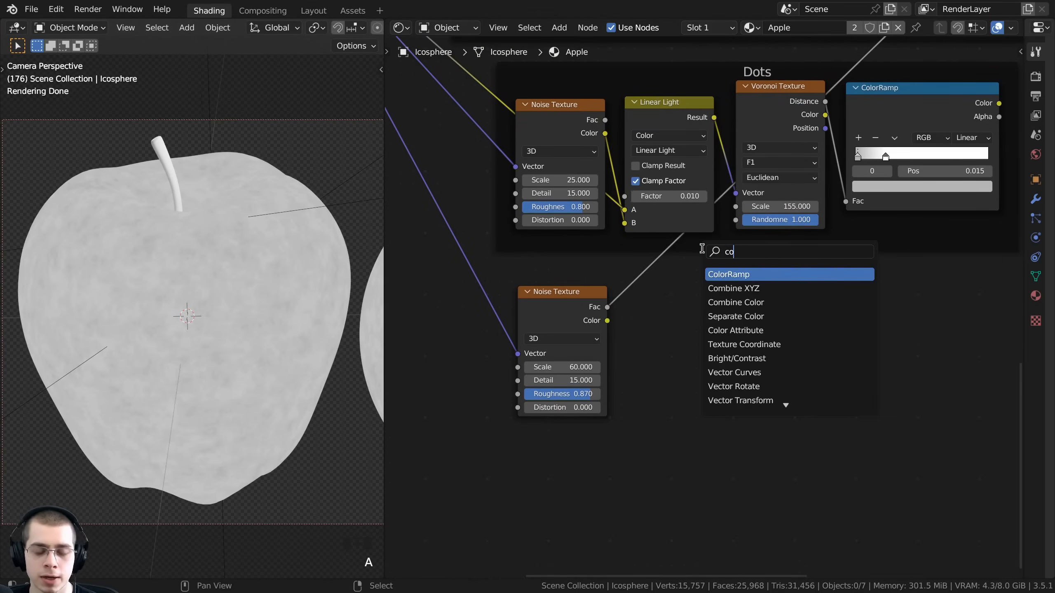
{"action": "left_click", "coordinate": [730, 277]}
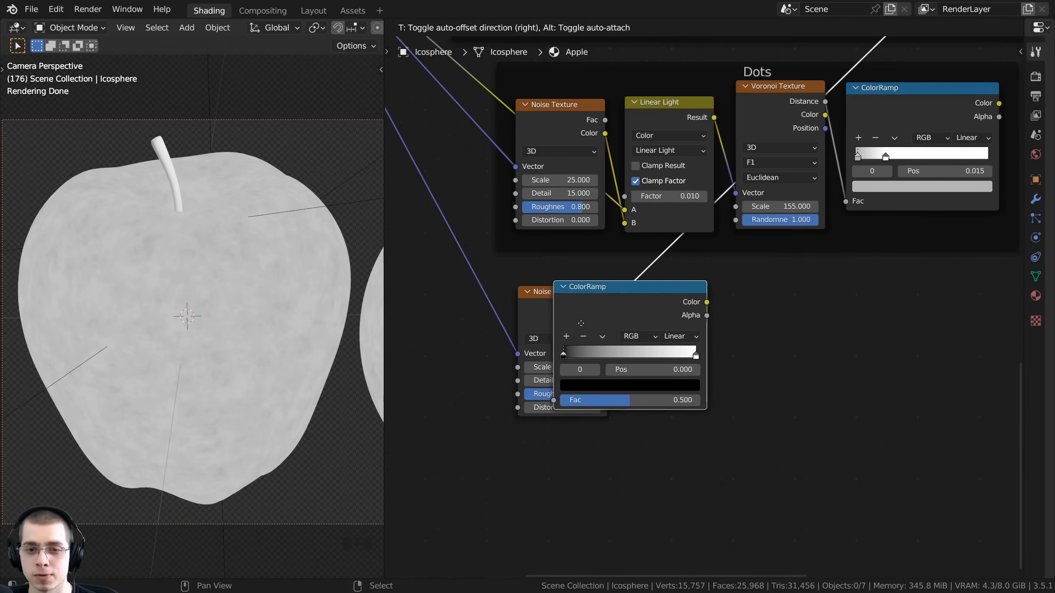
{"action": "left_click", "coordinate": [659, 278]}
{"action": "left_click_drag", "start_coordinate": [700, 270], "coordinate": [879, 299]}
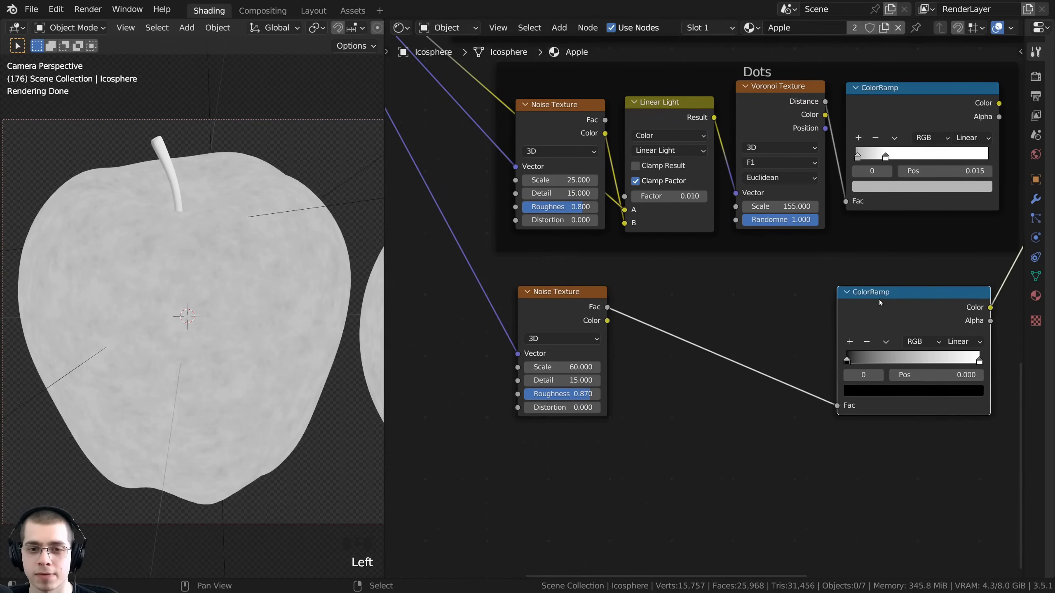
{"action": "middle_click_drag", "start_coordinate": [879, 299], "coordinate": [782, 306]}
{"action": "scroll", "coordinate": [782, 306], "scroll_direction": "down", "scroll_amount": 3}
{"action": "left_click_drag", "start_coordinate": [783, 305], "coordinate": [792, 308]}
{"action": "middle_click_drag", "start_coordinate": [791, 308], "coordinate": [731, 289]}
{"action": "scroll", "coordinate": [731, 289], "scroll_direction": "up", "scroll_amount": 5}
{"action": "left_click_drag", "start_coordinate": [732, 291], "coordinate": [726, 287]}
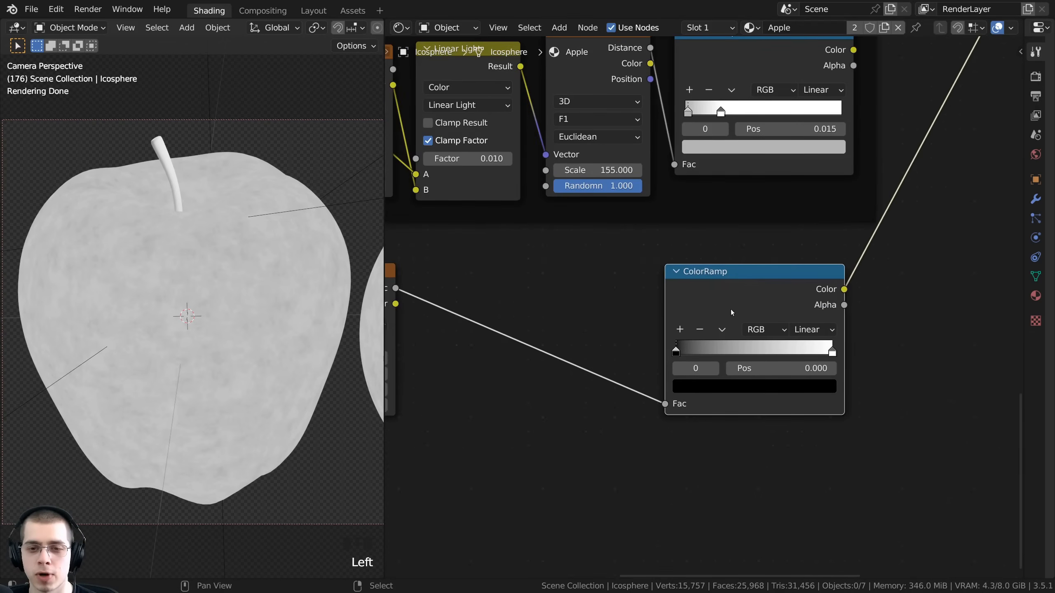
- Reverse the new ColorRamp's gradient by moving the white stop before the black stop, with black at 0.650
{"action": "middle_click_drag", "start_coordinate": [730, 309], "coordinate": [618, 312]}
{"action": "scroll", "coordinate": [618, 311], "scroll_direction": "up", "scroll_amount": 2}
{"action": "scroll", "coordinate": [532, 370], "scroll_direction": "up", "scroll_amount": 1}
{"action": "scroll", "coordinate": [567, 373], "scroll_direction": "up", "scroll_amount": 2}
{"action": "middle_click_drag", "start_coordinate": [533, 370], "coordinate": [584, 369]}
{"action": "left_click_drag", "start_coordinate": [549, 374], "coordinate": [691, 371]}
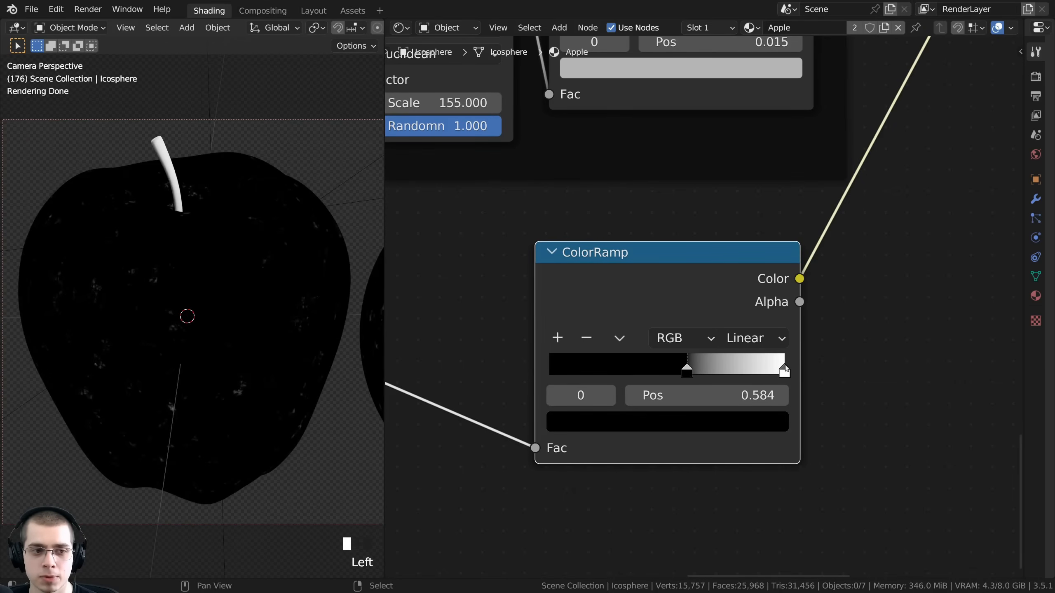
{"action": "left_click_drag", "start_coordinate": [785, 364], "coordinate": [706, 369]}
{"action": "middle_click_drag", "start_coordinate": [706, 370], "coordinate": [762, 339]}
{"action": "scroll", "coordinate": [763, 339], "scroll_direction": "up", "scroll_amount": 3}
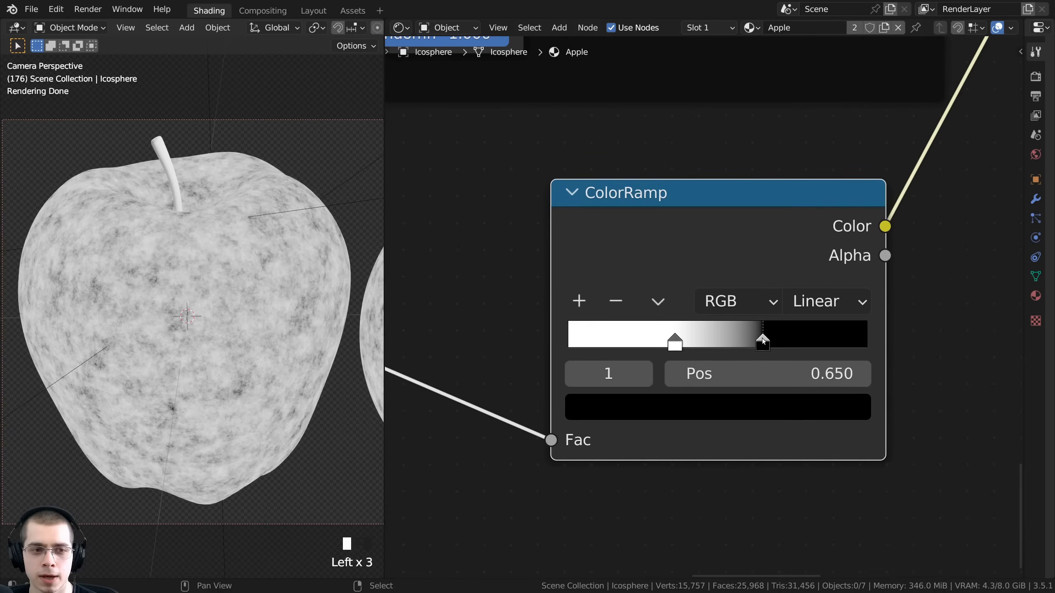
- Fine-tune the ColorRamp stops, placing black at 0.668 and white at 0.350
{"action": "left_click_drag", "start_coordinate": [762, 338], "coordinate": [770, 339]}
{"action": "left_click_drag", "start_coordinate": [675, 343], "coordinate": [673, 343]}
{"action": "scroll", "coordinate": [187, 316], "scroll_direction": "up", "scroll_amount": 2}
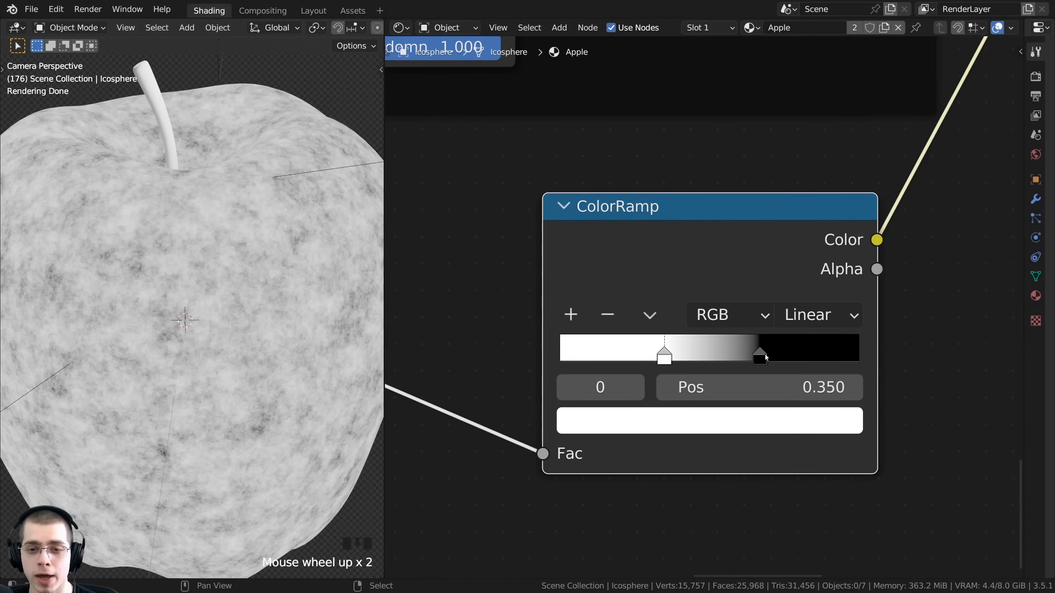
- Lighten the new ColorRamp's black stop to a light grey, hex B4B4B4
{"action": "left_click", "coordinate": [766, 355]}
{"action": "scroll", "coordinate": [755, 343], "scroll_direction": "down", "scroll_amount": 3}
{"action": "left_click", "coordinate": [710, 465]}
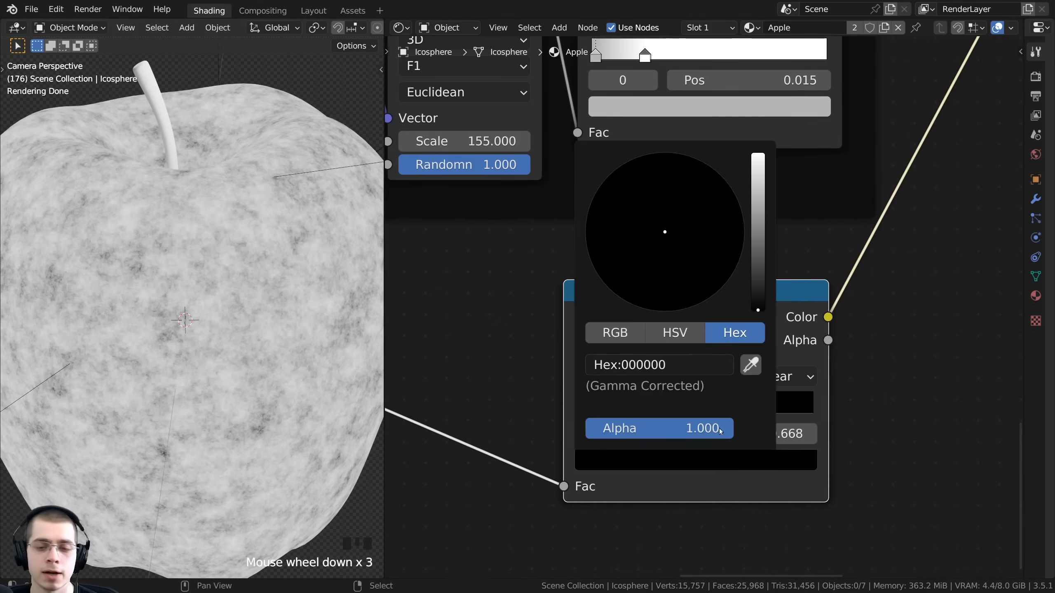
{"action": "left_click_drag", "start_coordinate": [757, 295], "coordinate": [757, 209]}
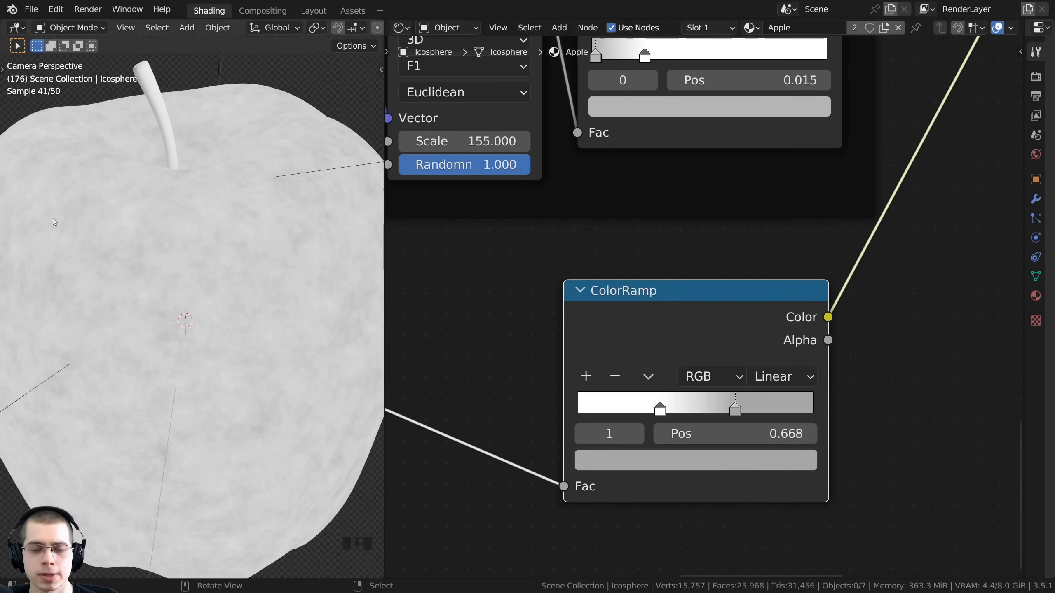
{"action": "key", "text": "ctrl+v"}
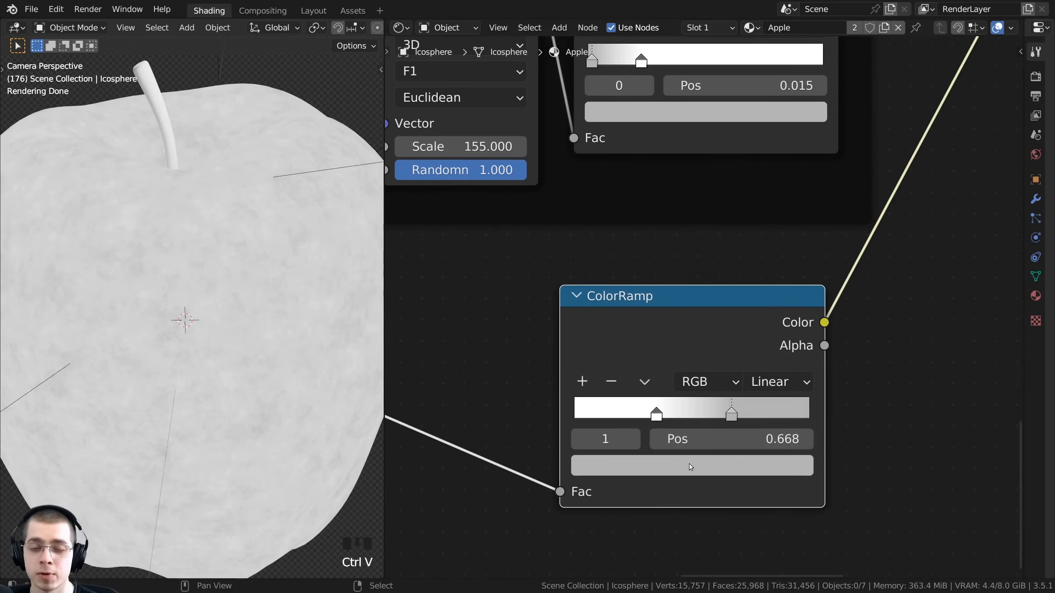
{"action": "left_click", "coordinate": [689, 463]}
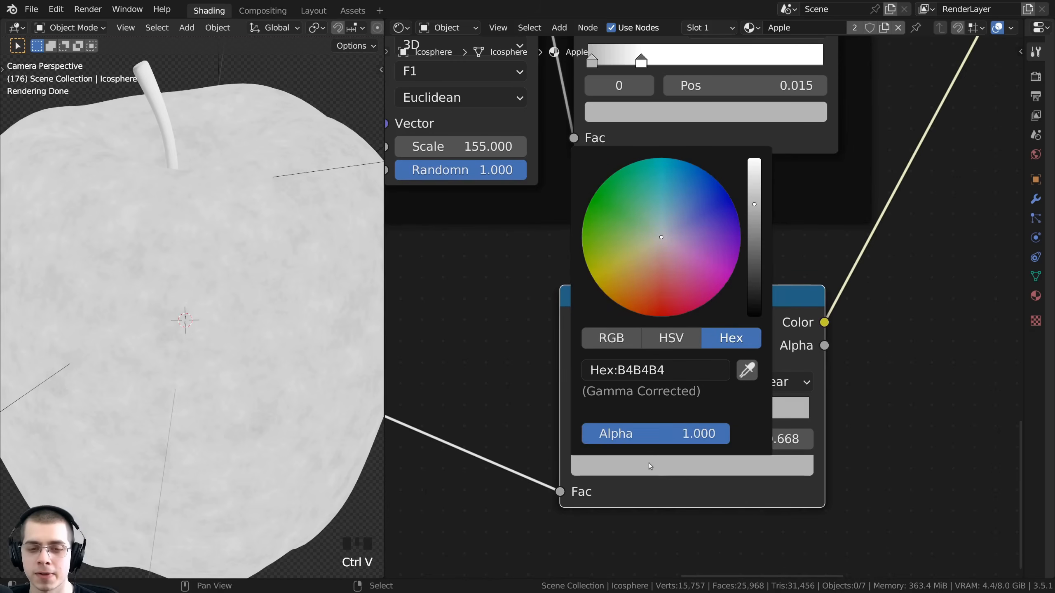
{"action": "left_click", "coordinate": [621, 376]}
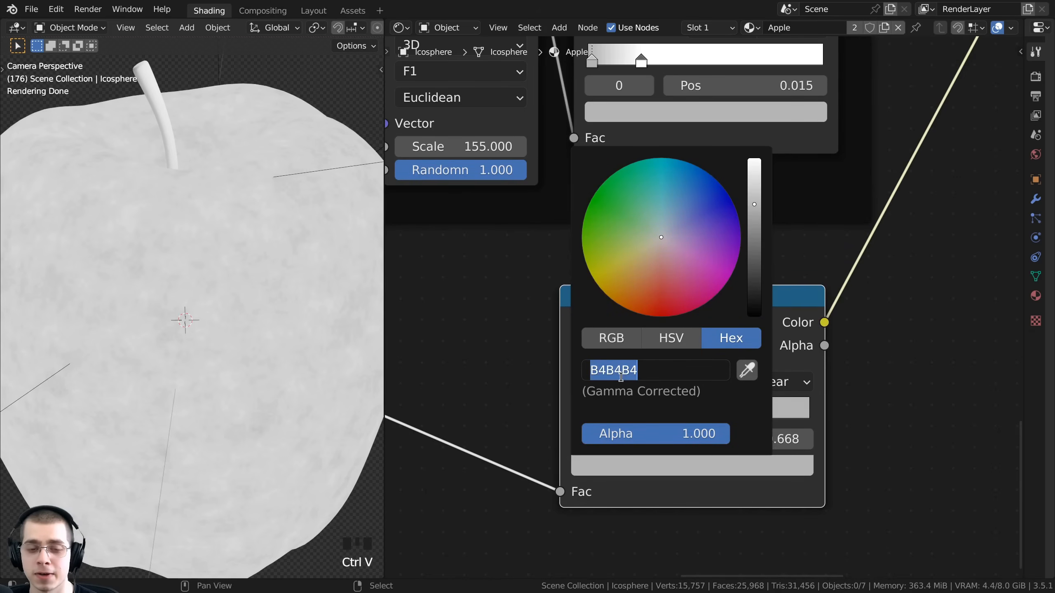
{"action": "key", "text": "Return"}
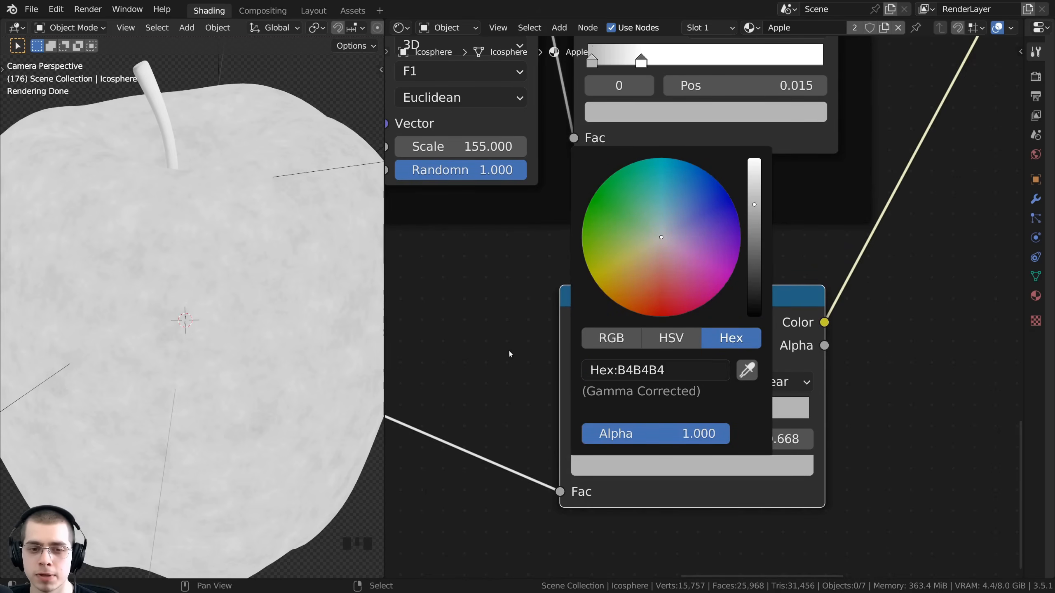
- Inspect the softened noise pattern on the apple, close up and across the whole fruit
{"action": "scroll", "coordinate": [161, 255], "scroll_direction": "down", "scroll_amount": 2}
{"action": "scroll", "coordinate": [212, 366], "scroll_direction": "up", "scroll_amount": 4}
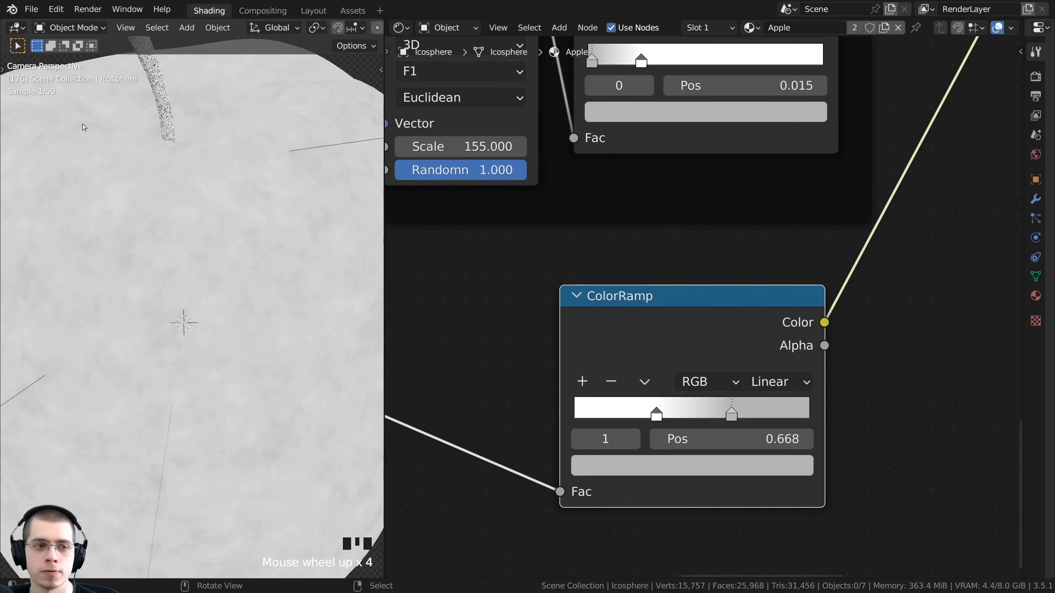
{"action": "scroll", "coordinate": [228, 447], "scroll_direction": "down", "scroll_amount": 3}
{"action": "middle_click_drag", "start_coordinate": [280, 202], "coordinate": [237, 183], "text": "shift"}
{"action": "middle_click_drag", "start_coordinate": [218, 258], "coordinate": [270, 262], "text": "shift"}
{"action": "scroll", "coordinate": [258, 312], "scroll_direction": "down", "scroll_amount": 1}
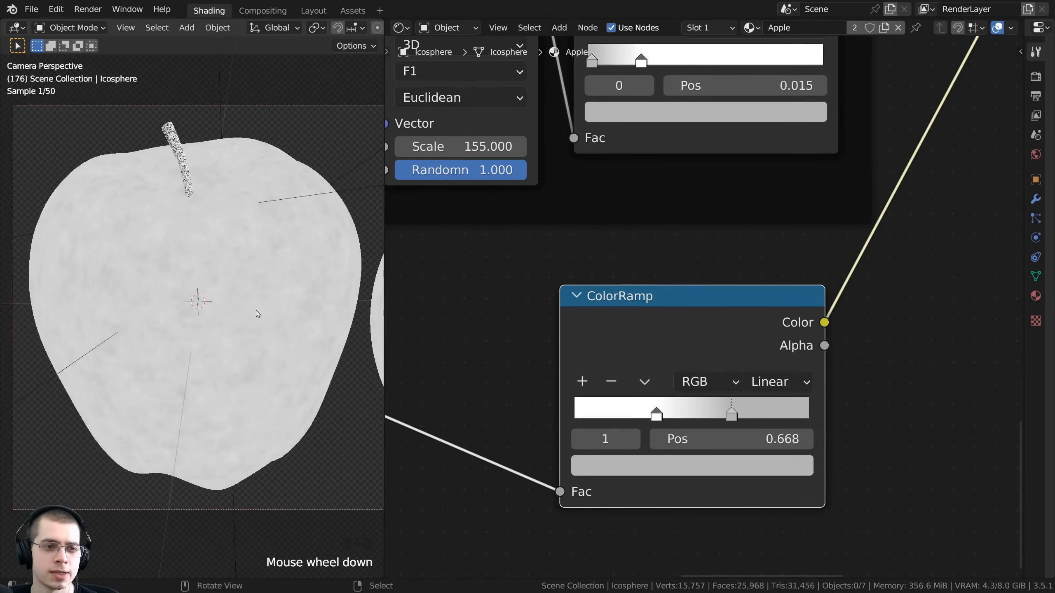
{"action": "middle_click_drag", "start_coordinate": [256, 314], "coordinate": [250, 309], "text": "shift"}
- Frame the new Noise Texture and ColorRamp together and move the frame just beneath the Dots group
{"action": "scroll", "coordinate": [704, 310], "scroll_direction": "down", "scroll_amount": 5}
{"action": "scroll", "coordinate": [706, 323], "scroll_direction": "down", "scroll_amount": 5}
{"action": "middle_click_drag", "start_coordinate": [705, 320], "coordinate": [781, 301]}
{"action": "left_click_drag", "start_coordinate": [896, 496], "coordinate": [413, 269]}
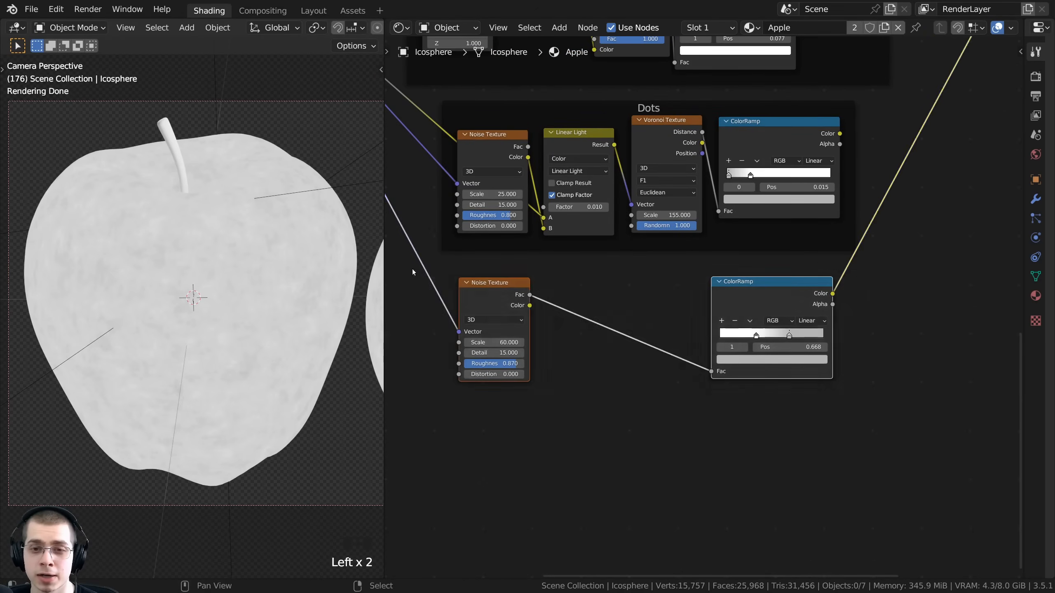
{"action": "key", "text": "ctrl+j"}
{"action": "left_click", "coordinate": [482, 297]}
{"action": "left_click_drag", "start_coordinate": [515, 286], "coordinate": [560, 269]}
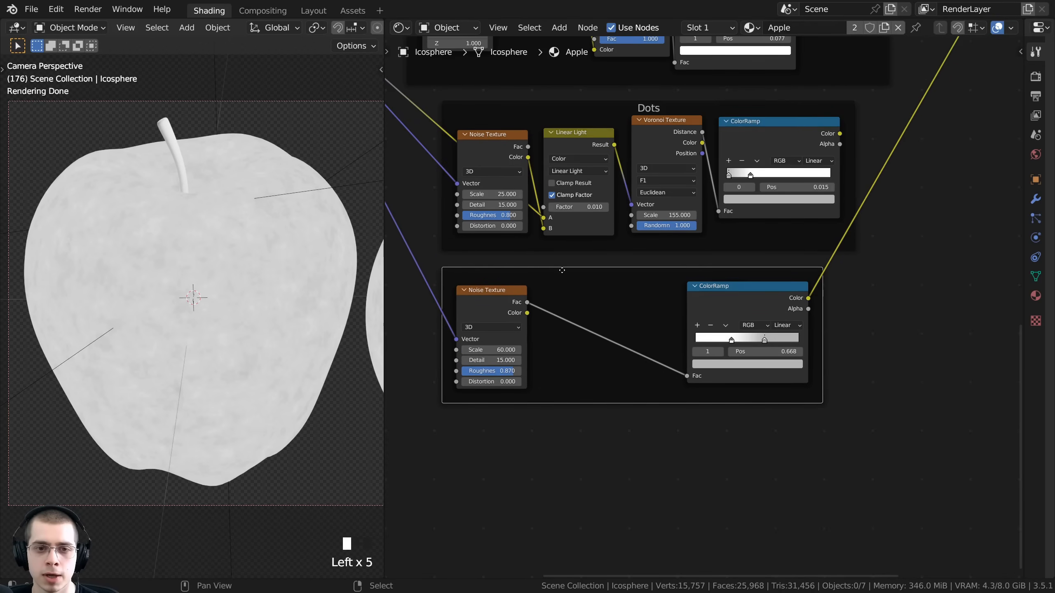
- Label the new frame Noise and line it up under the Dots frame
{"action": "key", "text": "F2"}
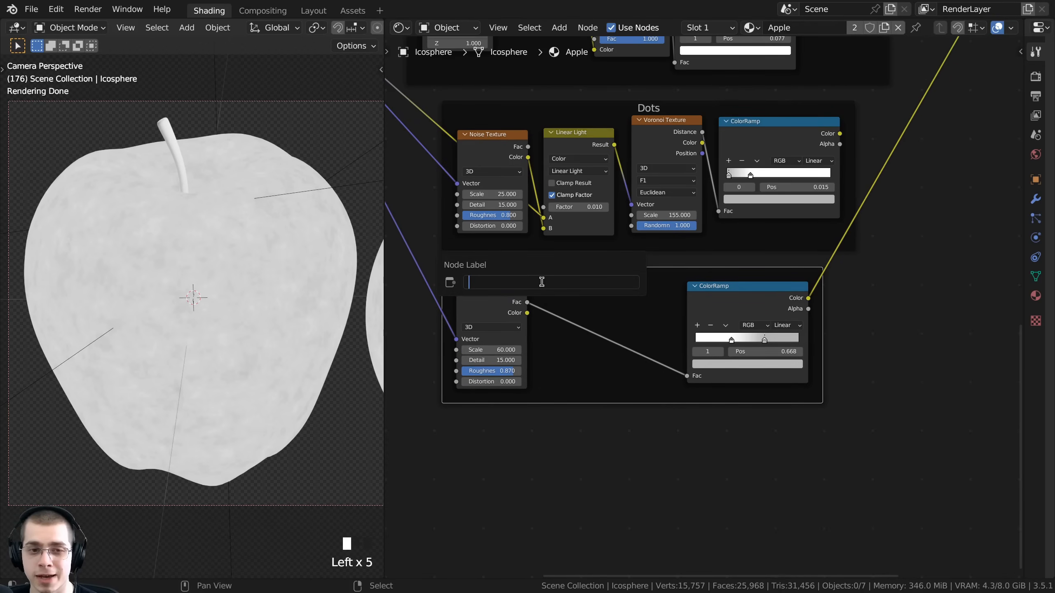
{"action": "type", "text": "Noise"}
{"action": "key", "text": "Return"}
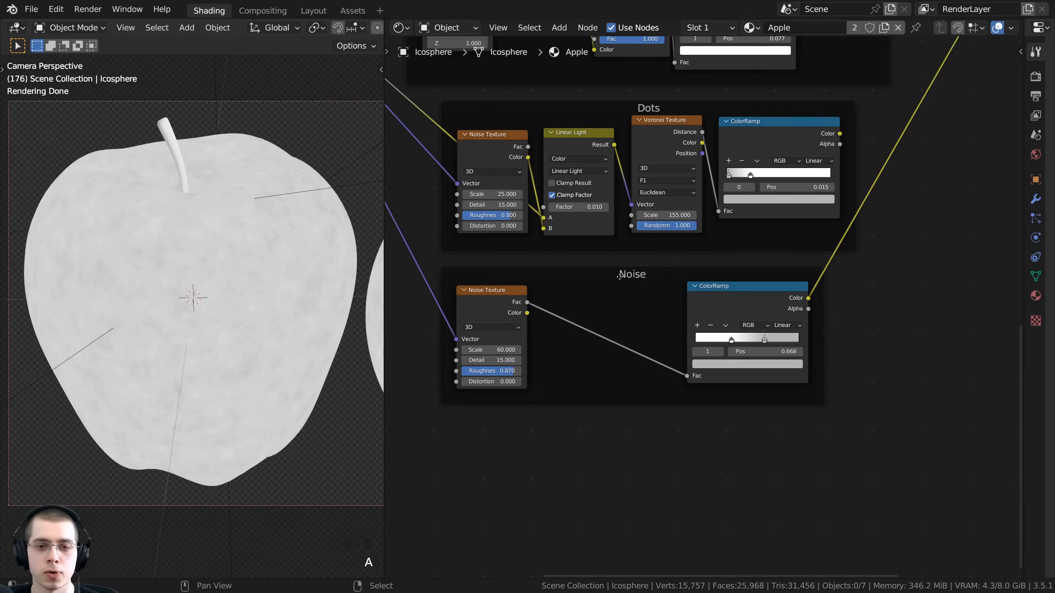
{"action": "left_click_drag", "start_coordinate": [620, 277], "coordinate": [630, 274]}
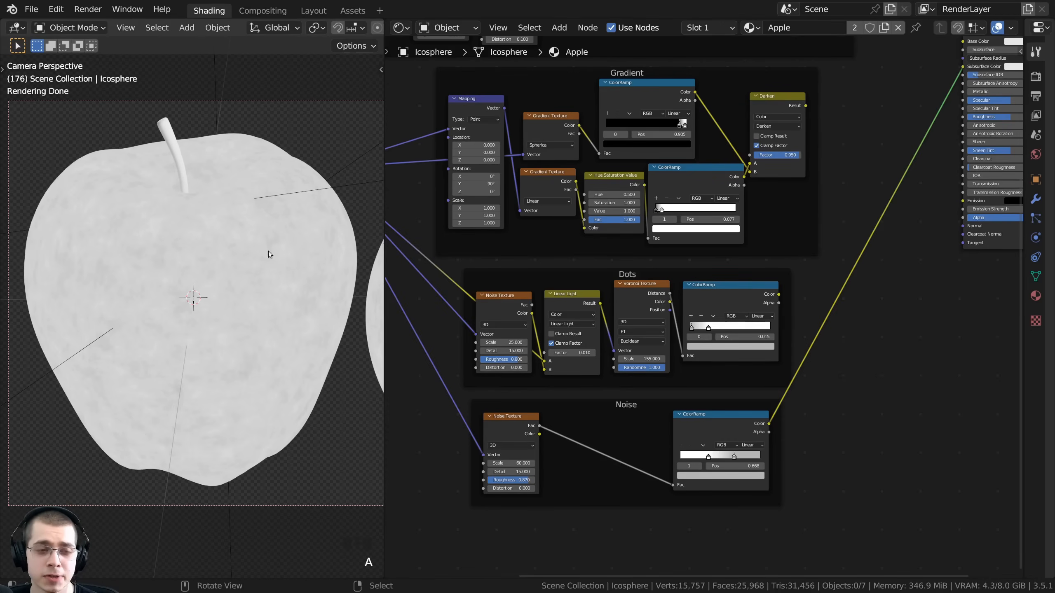
- Add a Mix node in the empty space between the texture frames and the Principled BSDF
{"action": "scroll", "coordinate": [901, 300], "scroll_direction": "down", "scroll_amount": 3}
{"action": "middle_click_drag", "start_coordinate": [902, 300], "coordinate": [797, 310]}
{"action": "middle_click_drag", "start_coordinate": [829, 226], "coordinate": [758, 248]}
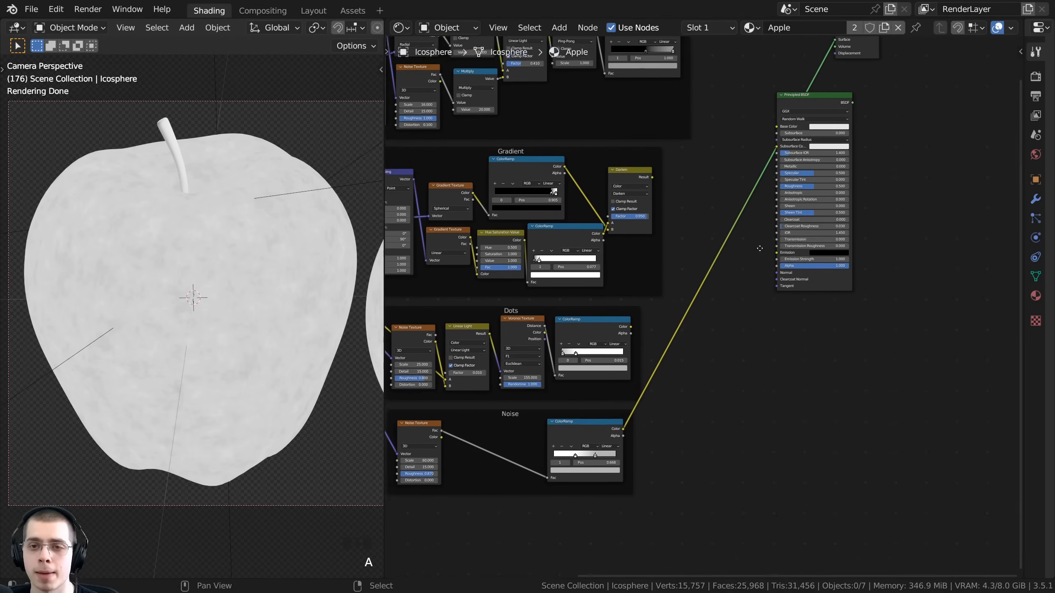
{"action": "scroll", "coordinate": [748, 232], "scroll_direction": "up", "scroll_amount": 2}
{"action": "key", "text": "shift+a"}
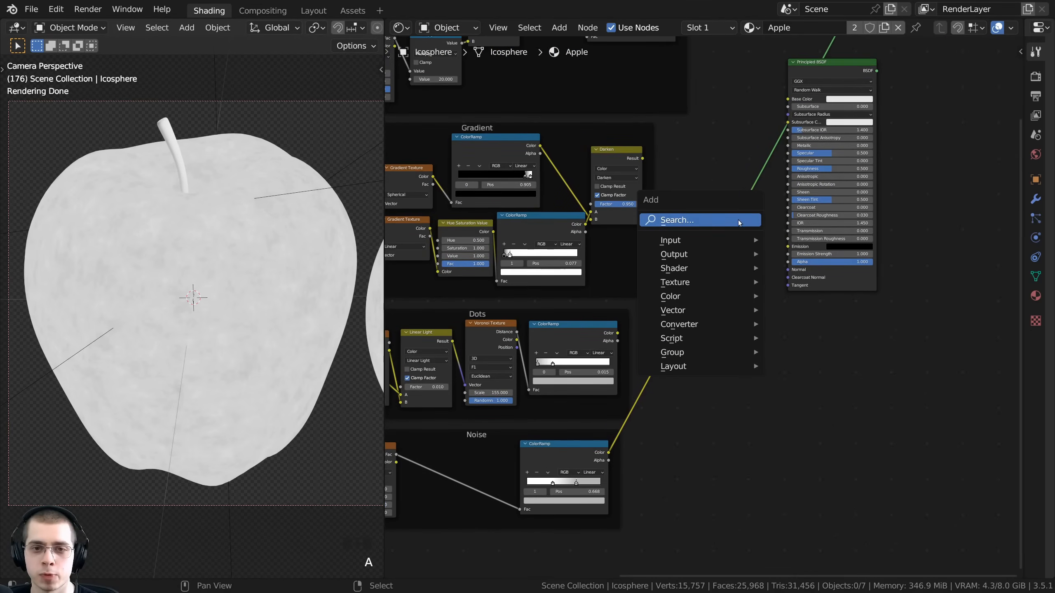
{"action": "left_click", "coordinate": [739, 220]}
{"action": "type", "text": "mix"}
{"action": "key", "text": "Return"}
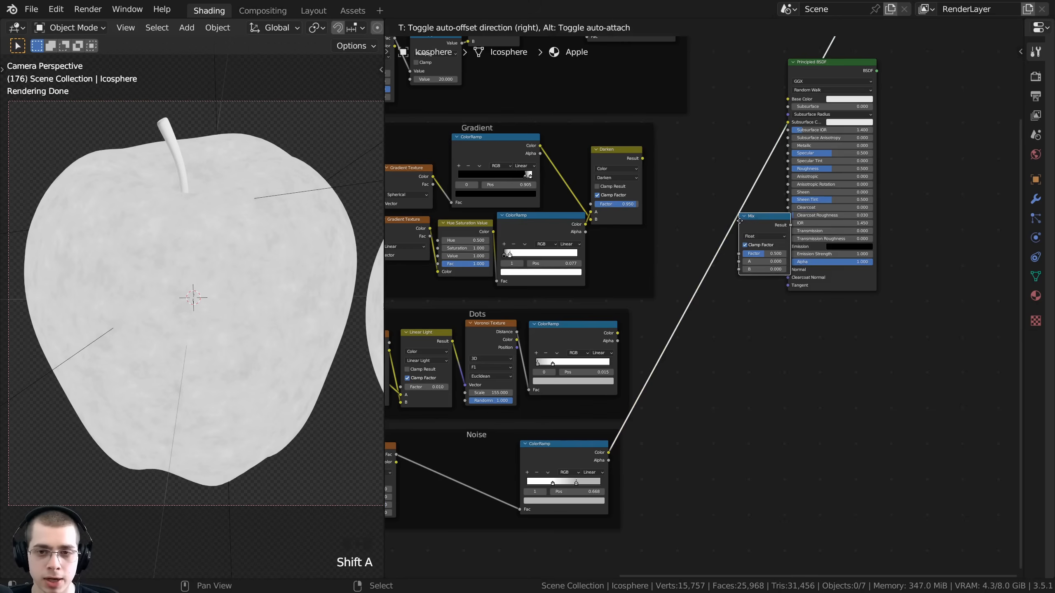
{"action": "left_click", "coordinate": [719, 312]}
- Set the new Mix node's data type to Color
{"action": "scroll", "coordinate": [716, 216], "scroll_direction": "up", "scroll_amount": 8}
{"action": "middle_click_drag", "start_coordinate": [722, 353], "coordinate": [767, 208]}
{"action": "left_click", "coordinate": [779, 175]}
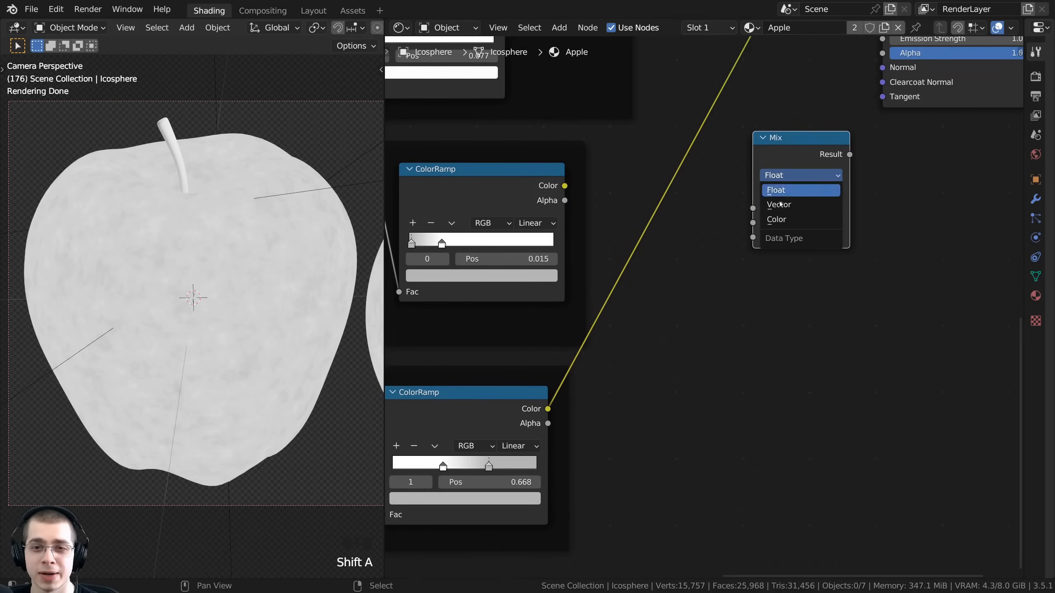
{"action": "left_click", "coordinate": [793, 223]}
{"action": "scroll", "coordinate": [637, 345], "scroll_direction": "down", "scroll_amount": 2}
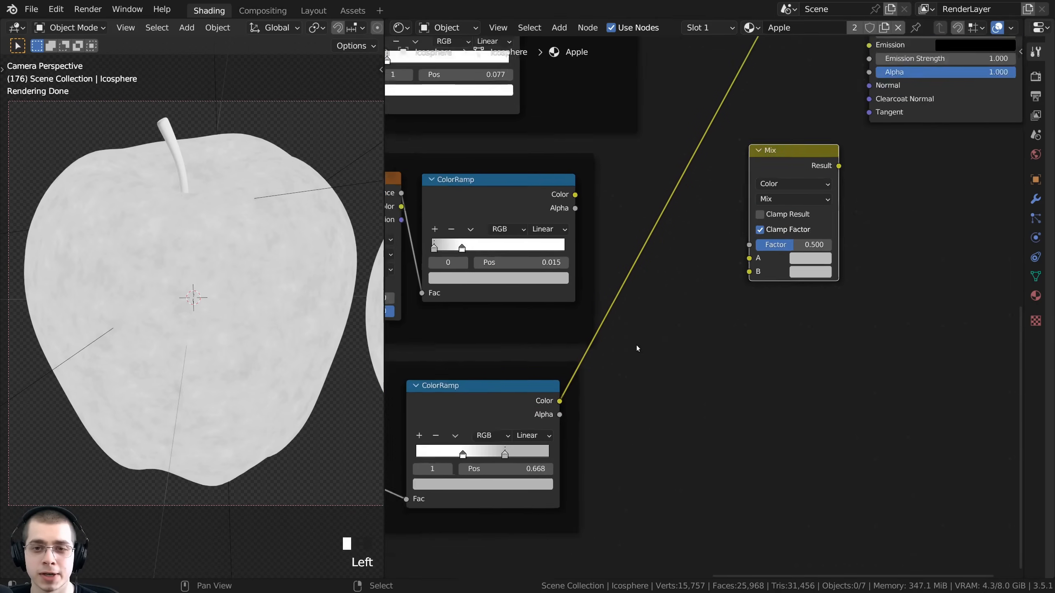
- Connect the Noise ColorRamp's Color to the Mix node's Factor and preview the Mix result on the apple
{"action": "middle_click_drag", "start_coordinate": [592, 334], "coordinate": [621, 323]}
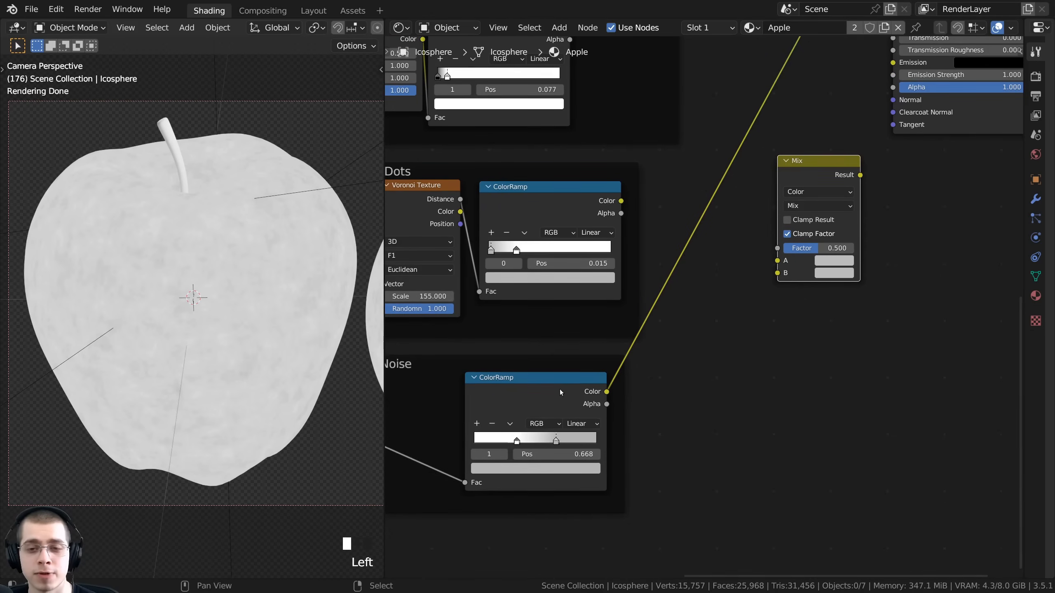
{"action": "left_click_drag", "start_coordinate": [607, 392], "coordinate": [778, 249]}
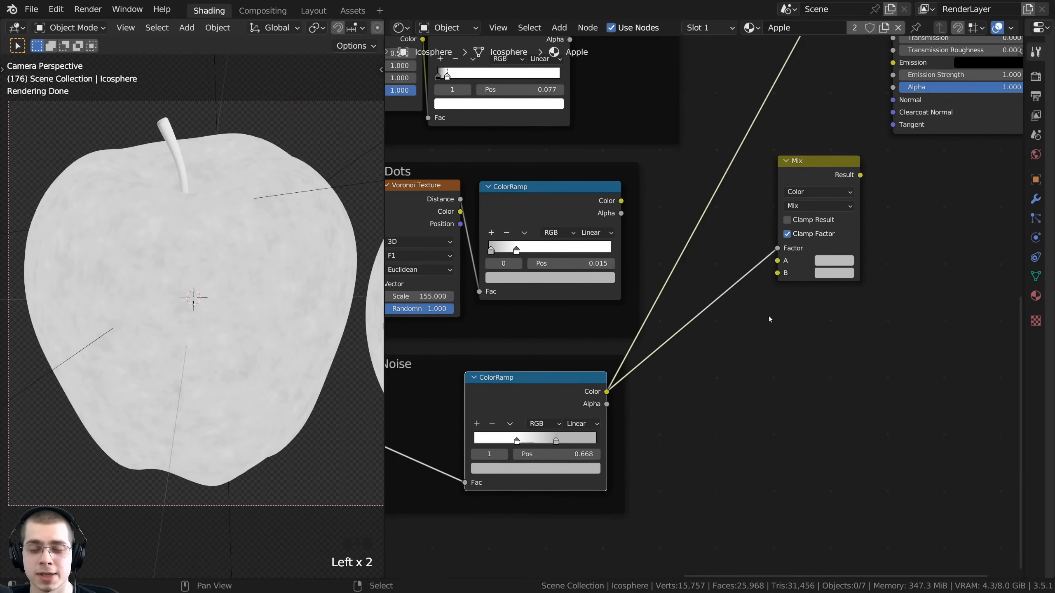
{"action": "middle_click_drag", "start_coordinate": [788, 200], "coordinate": [687, 220]}
{"action": "scroll", "coordinate": [688, 220], "scroll_direction": "up", "scroll_amount": 4}
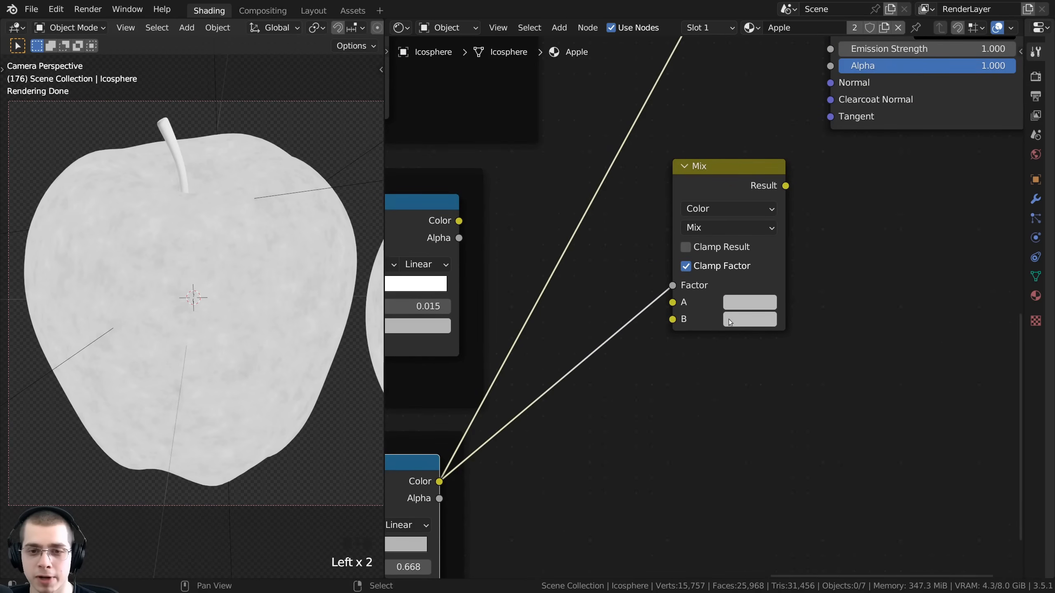
{"action": "left_click_drag", "start_coordinate": [727, 201], "coordinate": [677, 188]}
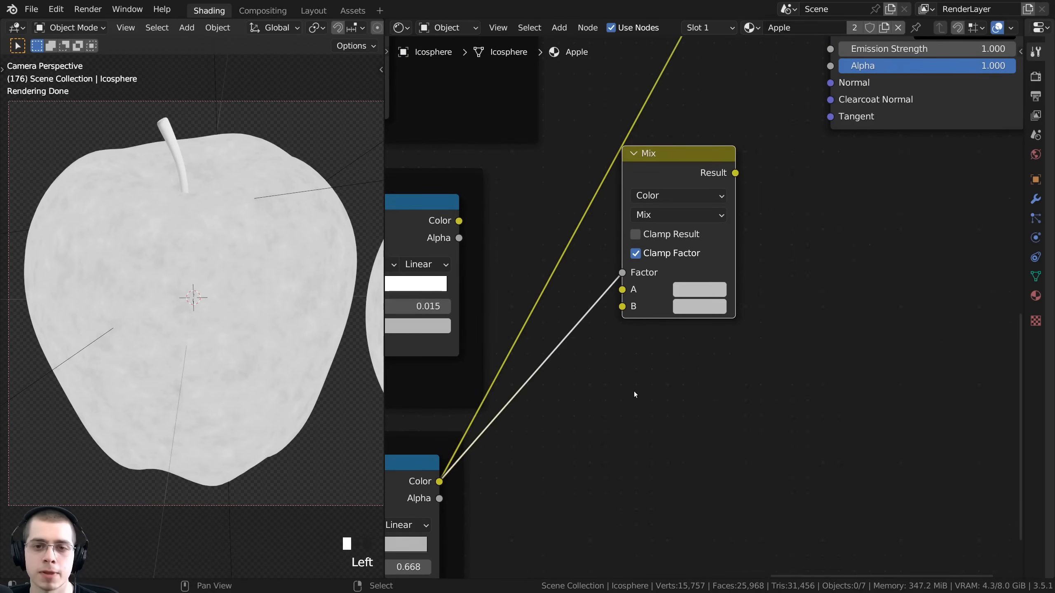
{"action": "left_click", "coordinate": [686, 169], "text": "ctrl+shift"}
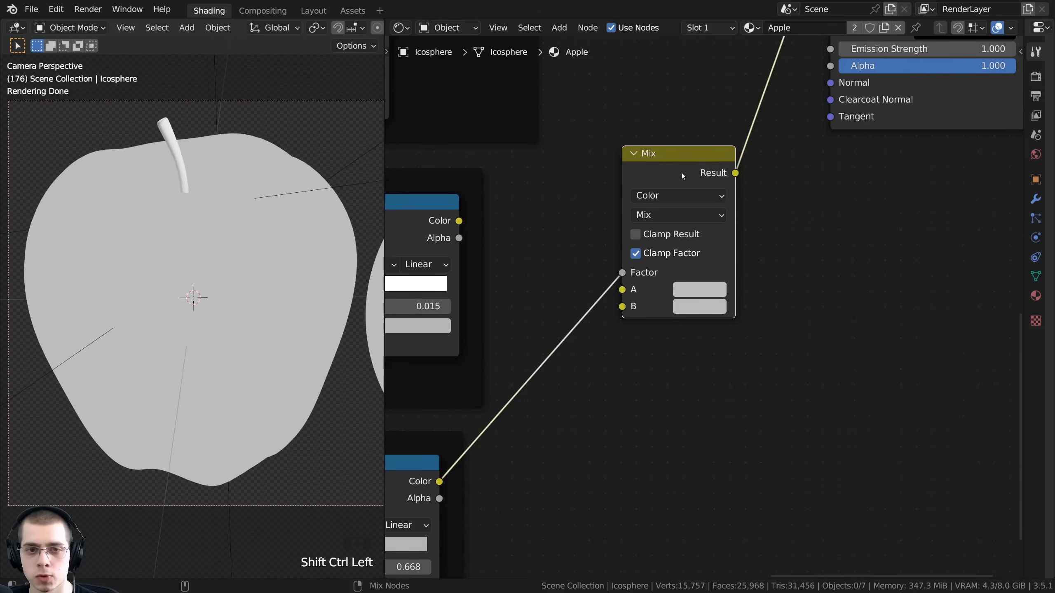
- Move the Mix node up to sit between the Gradient frame and the Principled BSDF
{"action": "left_click_drag", "start_coordinate": [681, 175], "coordinate": [680, 154]}
{"action": "scroll", "coordinate": [636, 424], "scroll_direction": "down", "scroll_amount": 2}
{"action": "middle_click_drag", "start_coordinate": [633, 427], "coordinate": [818, 324]}
{"action": "mouse_move", "coordinate": [572, 376]}
{"action": "left_mouse_down"}
{"action": "mouse_move", "coordinate": [576, 367]}
{"action": "mouse_move", "coordinate": [563, 385]}
{"action": "left_mouse_up"}
{"action": "middle_click_drag", "start_coordinate": [730, 245], "coordinate": [570, 354]}
{"action": "scroll", "coordinate": [639, 296], "scroll_direction": "up", "scroll_amount": 5}
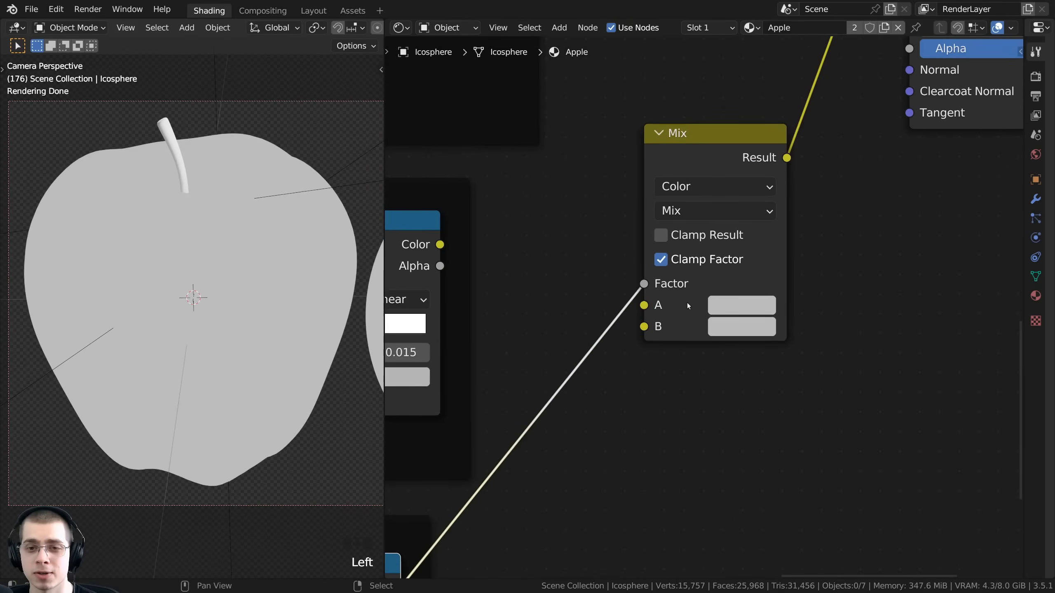
{"action": "scroll", "coordinate": [711, 276], "scroll_direction": "down", "scroll_amount": 5}
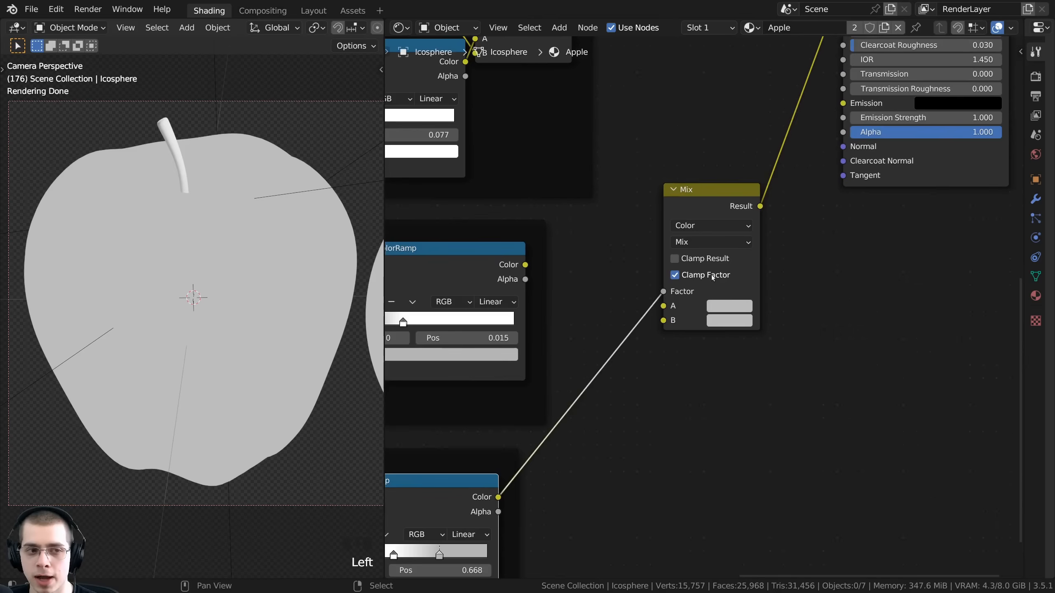
{"action": "middle_click_drag", "start_coordinate": [712, 275], "coordinate": [667, 380]}
{"action": "left_click_drag", "start_coordinate": [667, 310], "coordinate": [664, 294]}
{"action": "scroll", "coordinate": [657, 360], "scroll_direction": "down", "scroll_amount": 3}
{"action": "middle_click_drag", "start_coordinate": [657, 363], "coordinate": [653, 455]}
{"action": "left_click_drag", "start_coordinate": [669, 400], "coordinate": [674, 293]}
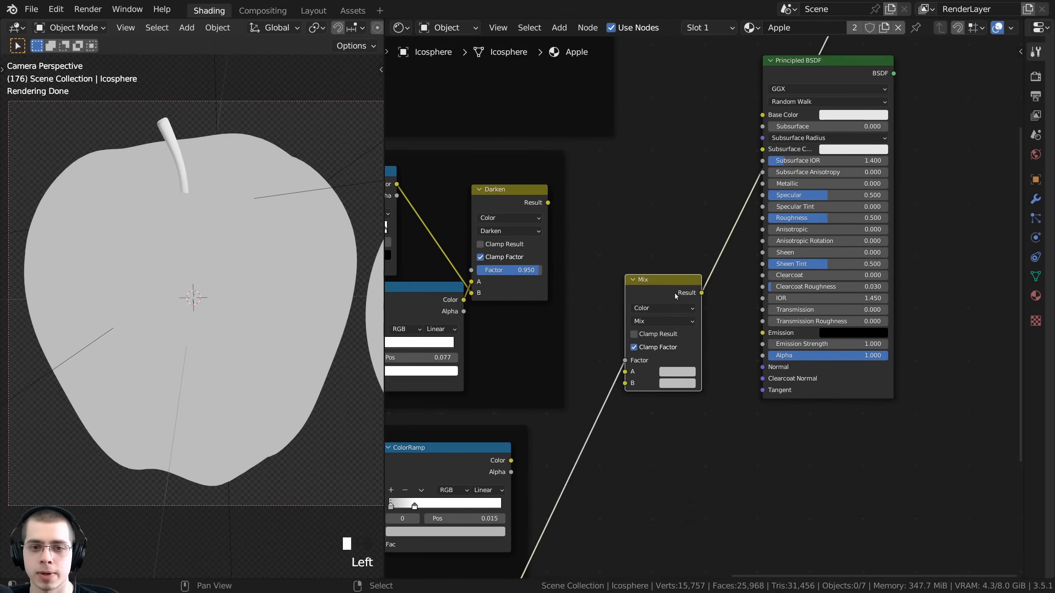
- Move the Principled BSDF down and away from the Mix node to make room between them
{"action": "scroll", "coordinate": [748, 233], "scroll_direction": "down", "scroll_amount": 4}
{"action": "middle_click_drag", "start_coordinate": [792, 199], "coordinate": [670, 219]}
{"action": "left_click_drag", "start_coordinate": [697, 136], "coordinate": [788, 242]}
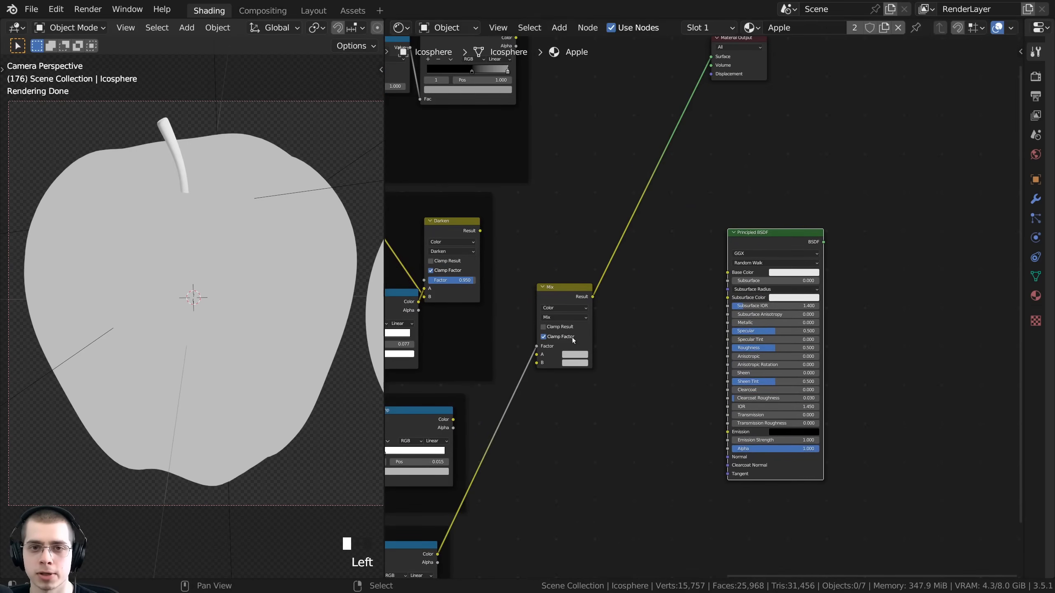
- Set the Mix node's A colour to pure black, hex 000000
{"action": "scroll", "coordinate": [573, 338], "scroll_direction": "up", "scroll_amount": 4}
{"action": "middle_click_drag", "start_coordinate": [572, 338], "coordinate": [656, 311]}
{"action": "left_click_drag", "start_coordinate": [639, 257], "coordinate": [655, 245]}
{"action": "scroll", "coordinate": [661, 237], "scroll_direction": "up", "scroll_amount": 2}
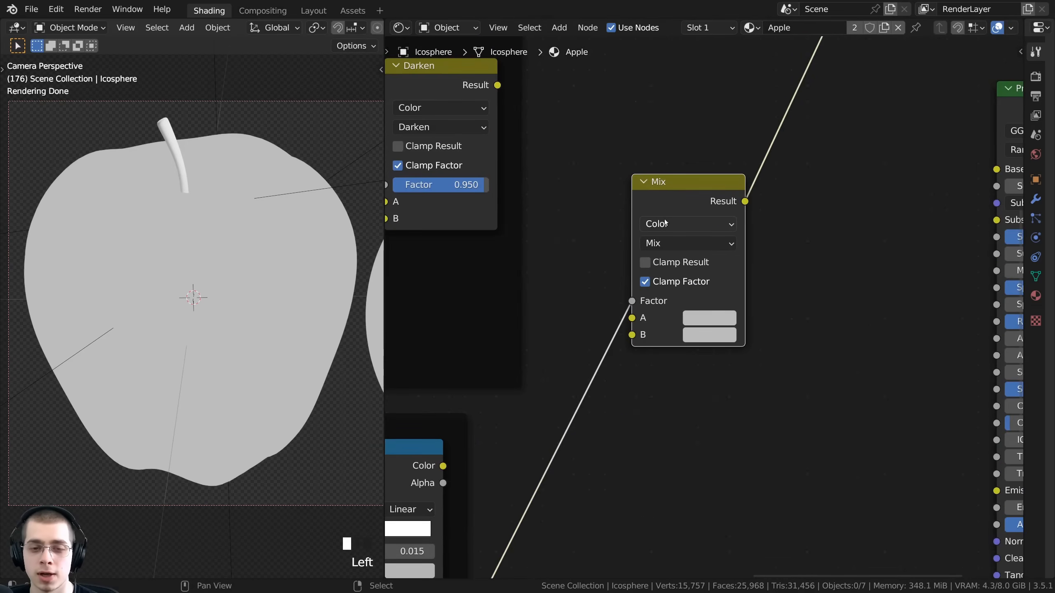
{"action": "left_click", "coordinate": [707, 319]}
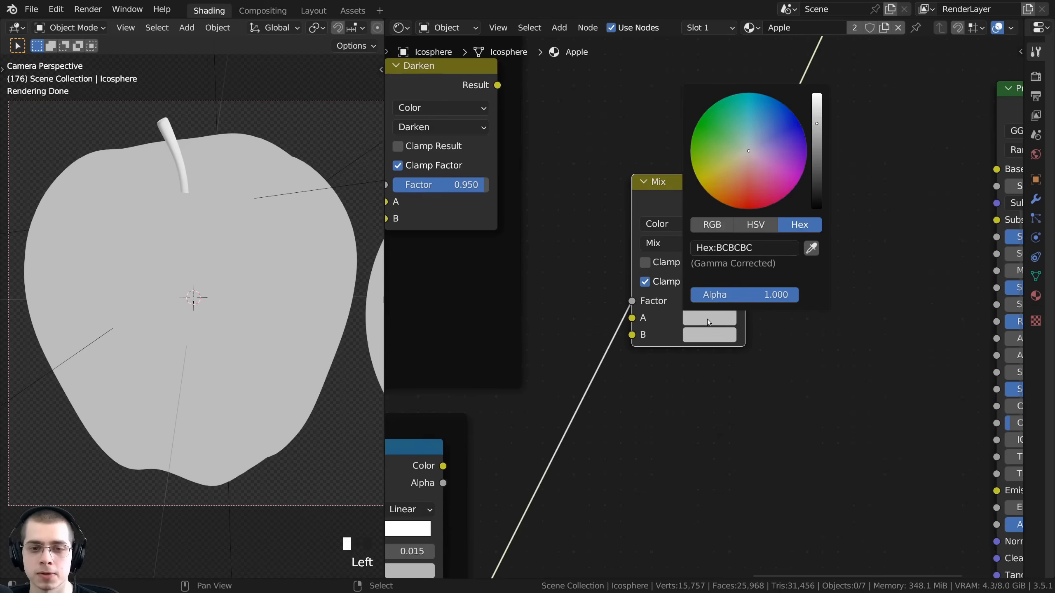
{"action": "left_click_drag", "start_coordinate": [817, 119], "coordinate": [817, 208]}
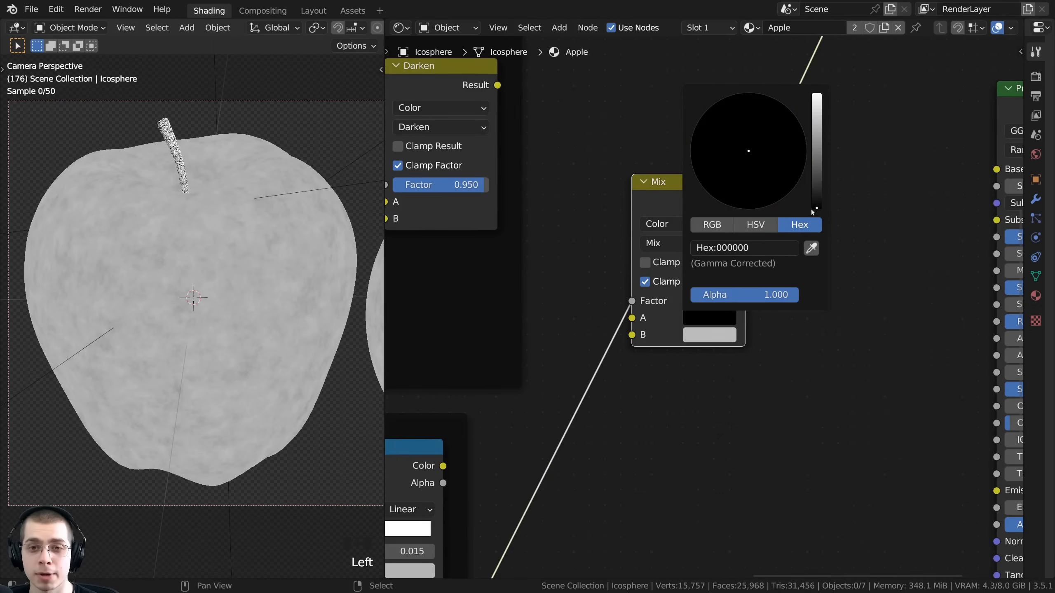
{"action": "left_click", "coordinate": [693, 337]}
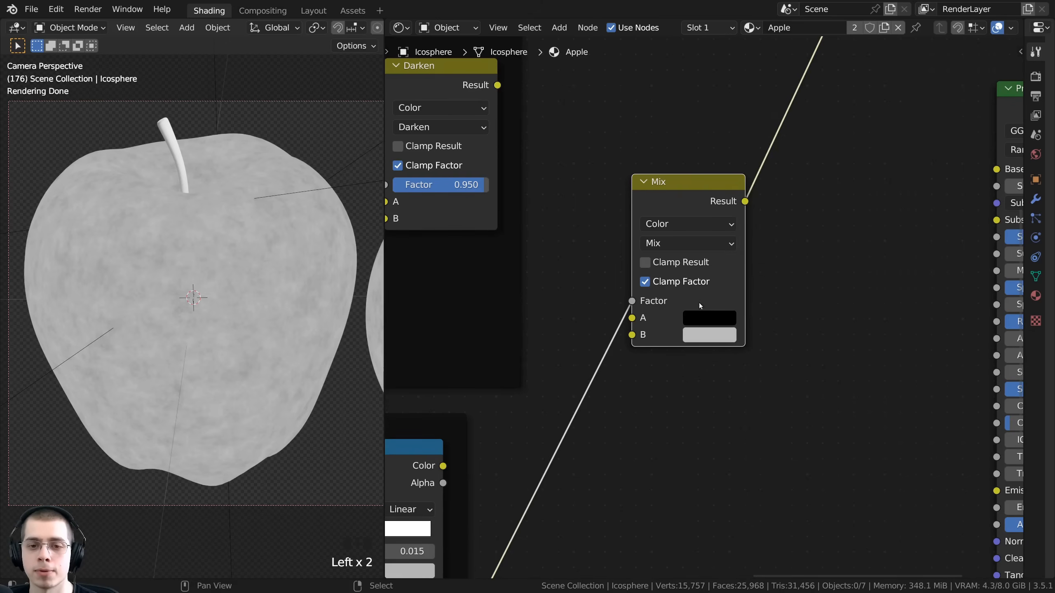
- Set the Mix node's B colour to a dark apple red and nudge the node up slightly
{"action": "left_click", "coordinate": [708, 335]}
{"action": "mouse_move", "coordinate": [750, 170]}
{"action": "left_mouse_down"}
{"action": "mouse_move", "coordinate": [748, 227]}
{"action": "mouse_move", "coordinate": [779, 221]}
{"action": "mouse_move", "coordinate": [761, 225]}
{"action": "left_mouse_up"}
{"action": "left_click_drag", "start_coordinate": [817, 140], "coordinate": [817, 154]}
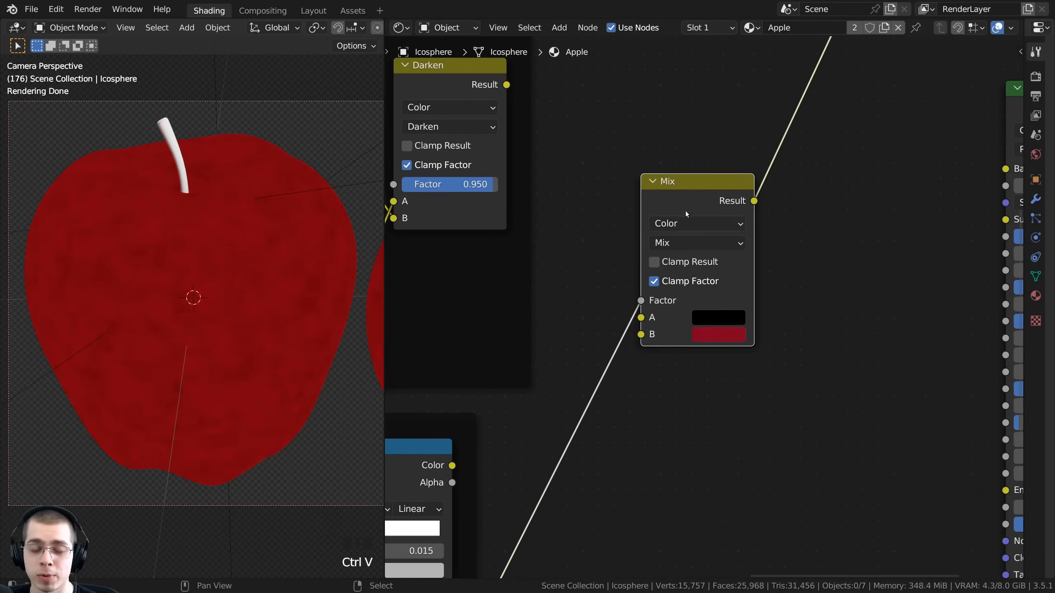
{"action": "left_click_drag", "start_coordinate": [686, 211], "coordinate": [685, 195]}
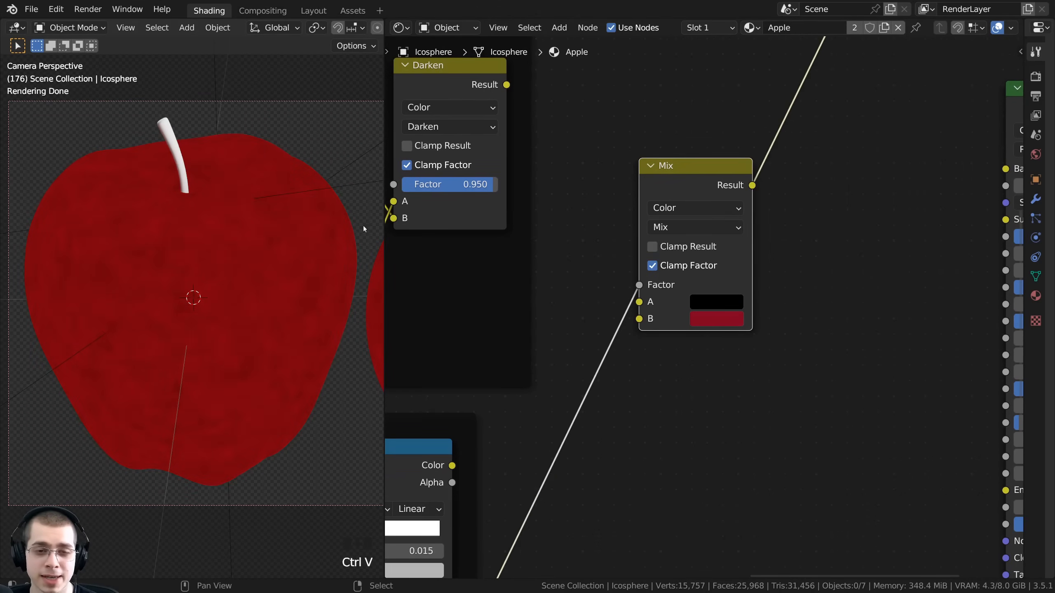
- Check the Mix node's red B colour and examine how the noise darkens it across the apple
{"action": "left_click", "coordinate": [706, 317]}
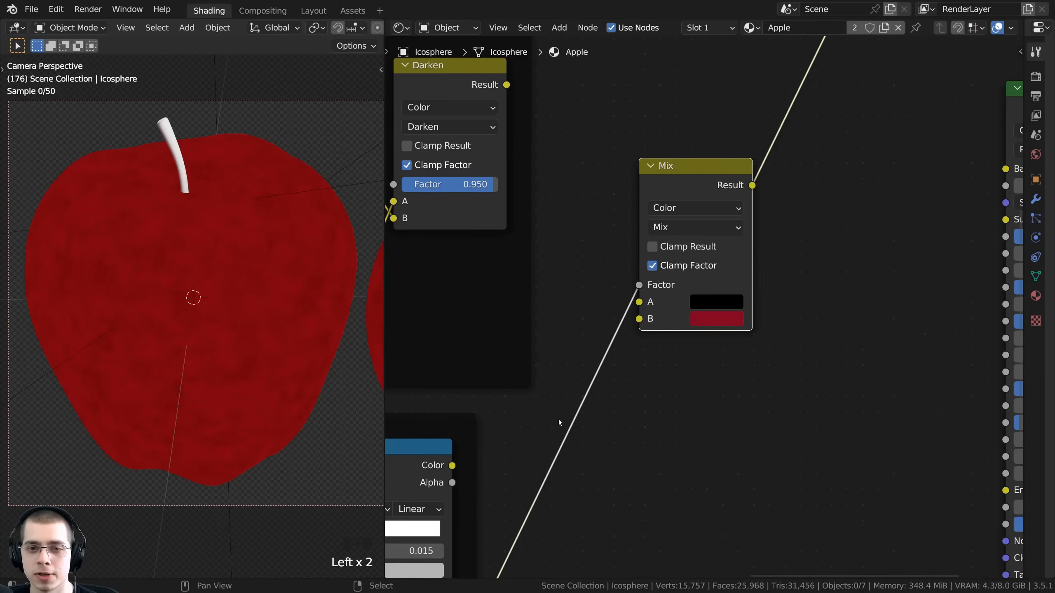
{"action": "scroll", "coordinate": [717, 326], "scroll_direction": "up", "scroll_amount": 2}
{"action": "left_click", "coordinate": [717, 325]}
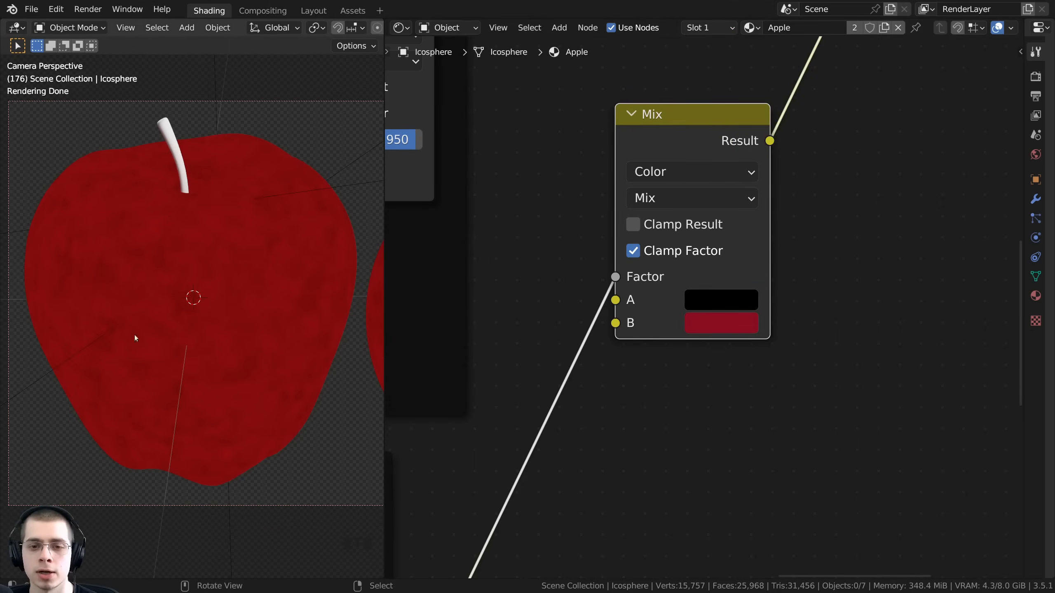
{"action": "middle_click_drag", "start_coordinate": [135, 337], "coordinate": [178, 284], "text": "shift"}
{"action": "scroll", "coordinate": [179, 284], "scroll_direction": "up", "scroll_amount": 2}
{"action": "scroll", "coordinate": [687, 351], "scroll_direction": "down", "scroll_amount": 2}
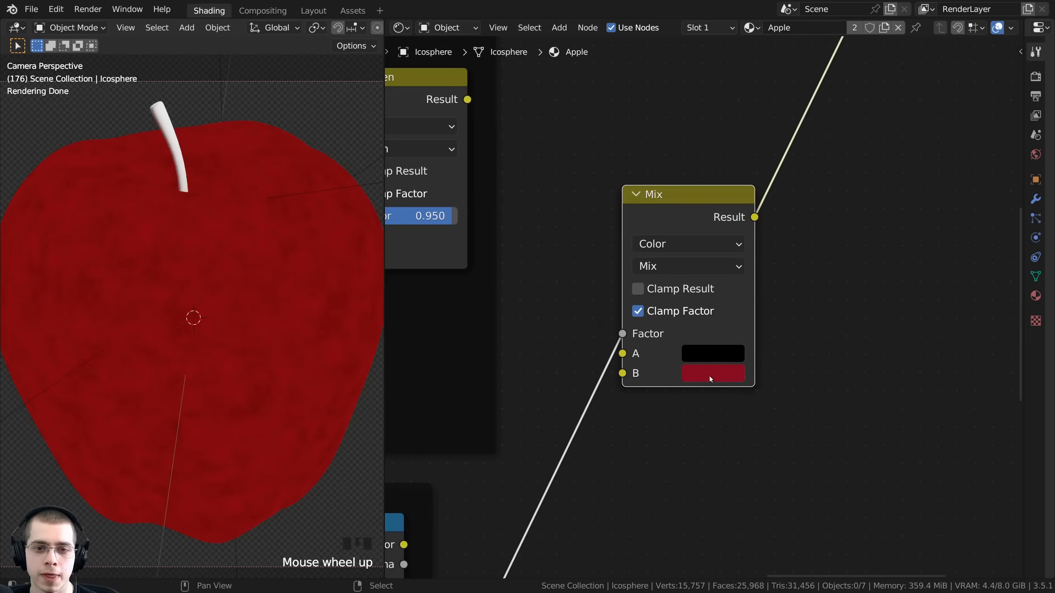
{"action": "left_click", "coordinate": [701, 370]}
{"action": "mouse_move", "coordinate": [776, 244]}
{"action": "left_mouse_down"}
{"action": "mouse_move", "coordinate": [736, 243]}
{"action": "mouse_move", "coordinate": [691, 179]}
{"action": "mouse_move", "coordinate": [707, 225]}
{"action": "mouse_move", "coordinate": [733, 242]}
{"action": "mouse_move", "coordinate": [804, 229]}
{"action": "mouse_move", "coordinate": [789, 239]}
{"action": "left_mouse_up"}
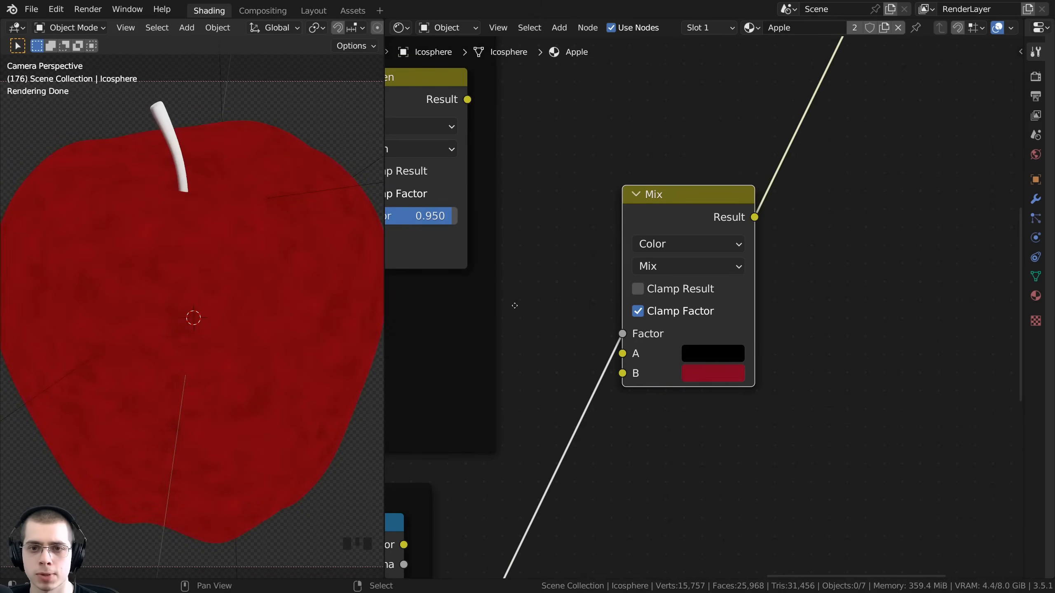
- Review all four texture frames and the end nodes of the Dots, Gradient and Waves groups
{"action": "scroll", "coordinate": [691, 249], "scroll_direction": "down", "scroll_amount": 4}
{"action": "scroll", "coordinate": [696, 286], "scroll_direction": "down", "scroll_amount": 5}
{"action": "middle_click_drag", "start_coordinate": [551, 262], "coordinate": [666, 274]}
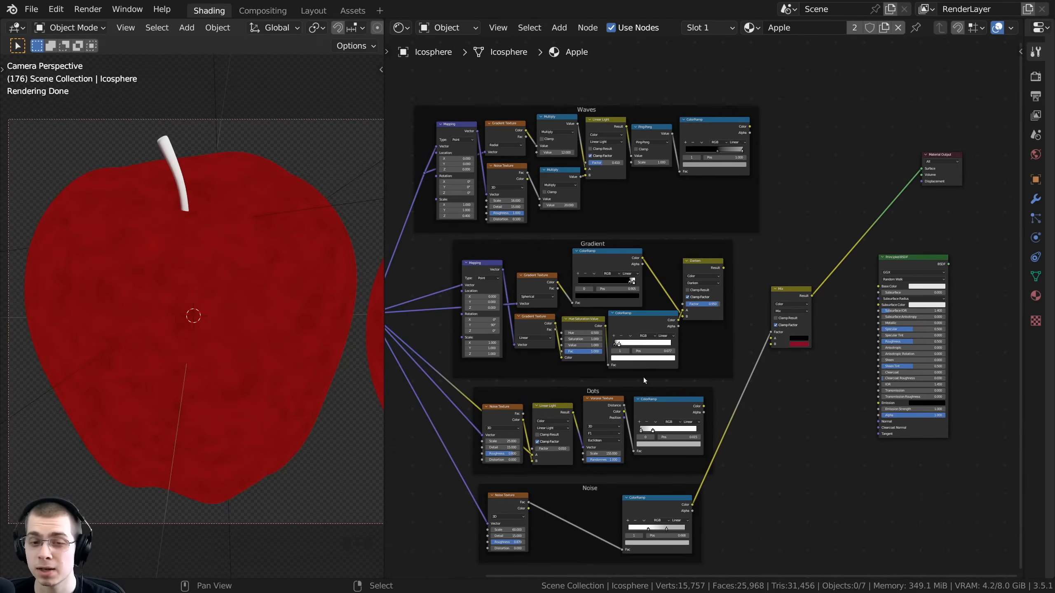
{"action": "left_click", "coordinate": [656, 410]}
{"action": "left_click", "coordinate": [699, 266]}
{"action": "left_click", "coordinate": [728, 121]}
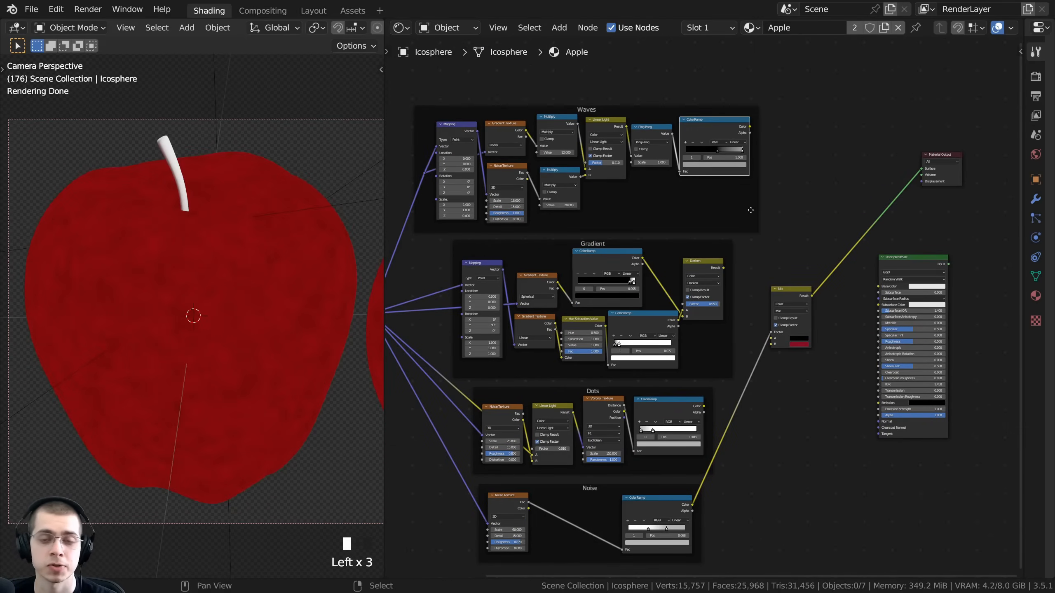
{"action": "middle_click_drag", "start_coordinate": [738, 232], "coordinate": [707, 243]}
{"action": "scroll", "coordinate": [707, 243], "scroll_direction": "up", "scroll_amount": 3}
{"action": "key", "text": "a"}
{"action": "scroll", "coordinate": [707, 244], "scroll_direction": "up", "scroll_amount": 1}
{"action": "middle_click_drag", "start_coordinate": [619, 312], "coordinate": [675, 278]}
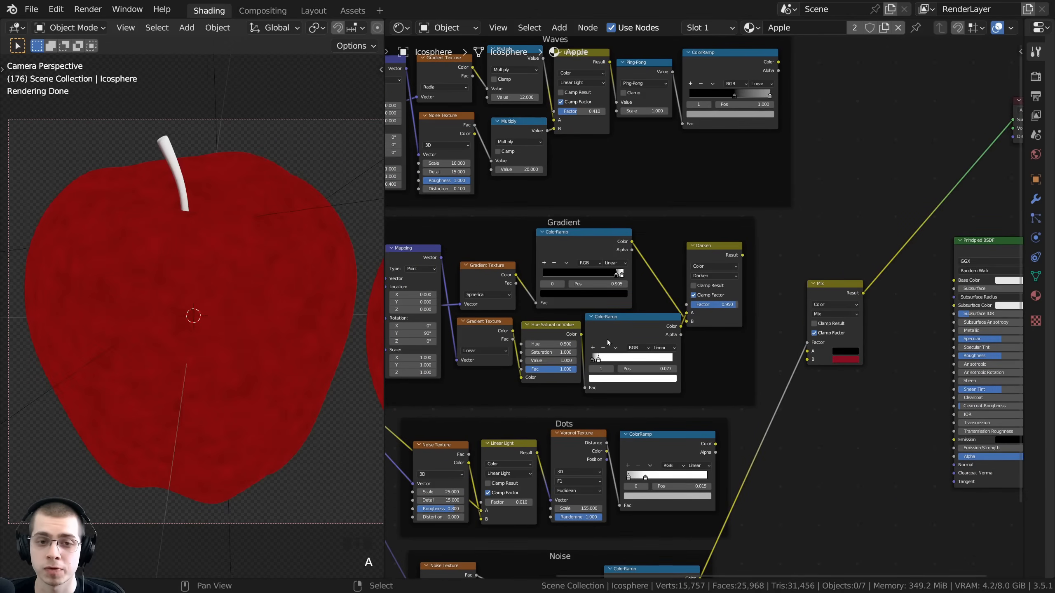
{"action": "middle_click_drag", "start_coordinate": [606, 340], "coordinate": [557, 275]}
{"action": "left_click", "coordinate": [557, 276]}
{"action": "middle_click_drag", "start_coordinate": [633, 282], "coordinate": [509, 345]}
- Duplicate the red Mix node and insert the copy into the link after the original's Result
{"action": "scroll", "coordinate": [508, 345], "scroll_direction": "up", "scroll_amount": 2}
{"action": "left_click_drag", "start_coordinate": [729, 177], "coordinate": [697, 284]}
{"action": "middle_click_drag", "start_coordinate": [697, 284], "coordinate": [689, 224]}
{"action": "scroll", "coordinate": [689, 224], "scroll_direction": "up", "scroll_amount": 2}
{"action": "left_click_drag", "start_coordinate": [690, 226], "coordinate": [689, 226]}
{"action": "scroll", "coordinate": [698, 235], "scroll_direction": "up", "scroll_amount": 1}
{"action": "middle_click_drag", "start_coordinate": [697, 234], "coordinate": [667, 254]}
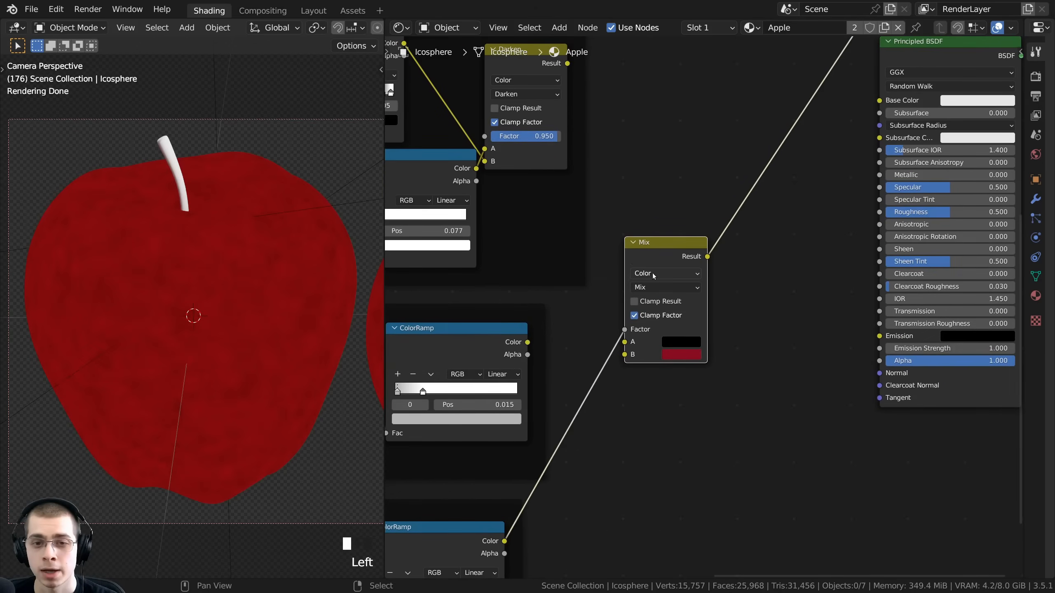
{"action": "key", "text": "shift+d"}
{"action": "left_click", "coordinate": [754, 200]}
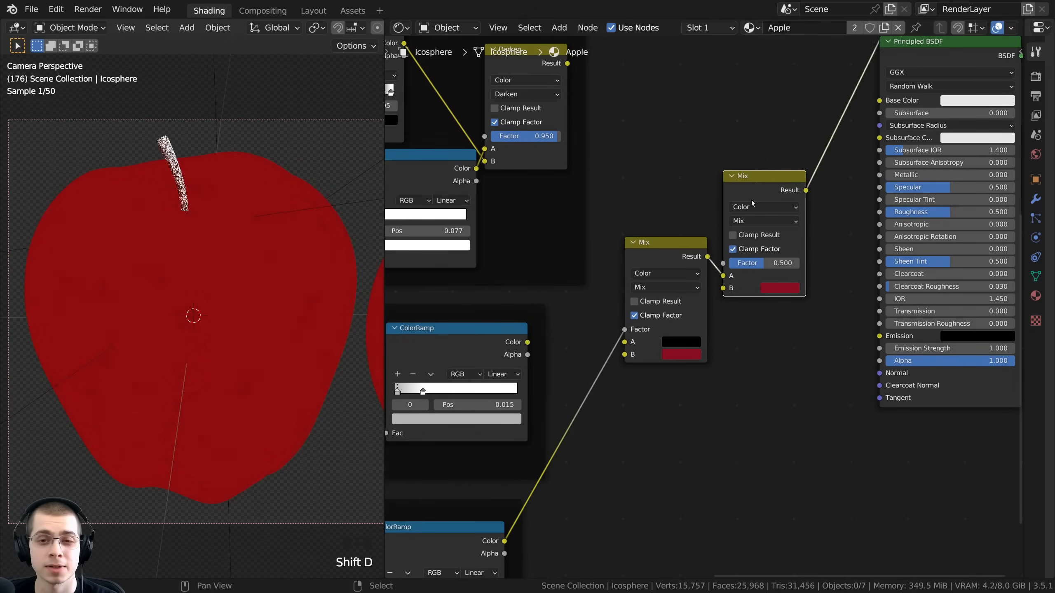
- Space the two Mix nodes apart and move the first Mix's Result link from the second Mix's A to B
{"action": "left_click_drag", "start_coordinate": [754, 200], "coordinate": [755, 276]}
{"action": "scroll", "coordinate": [704, 309], "scroll_direction": "up", "scroll_amount": 3}
{"action": "left_click_drag", "start_coordinate": [623, 241], "coordinate": [653, 227]}
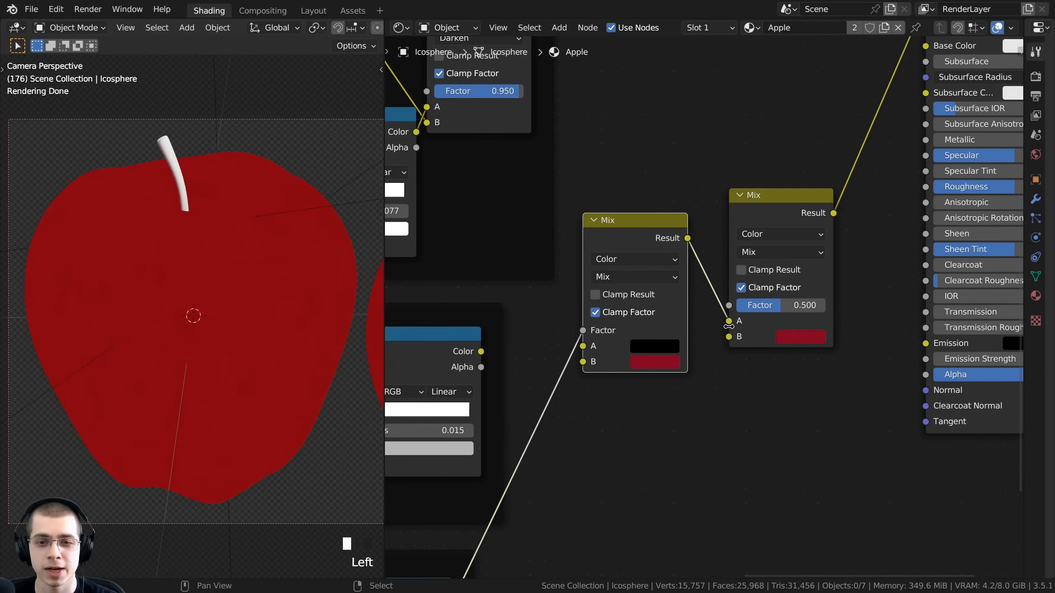
{"action": "mouse_move", "coordinate": [729, 321]}
{"action": "left_mouse_down"}
{"action": "mouse_move", "coordinate": [719, 339]}
{"action": "mouse_move", "coordinate": [727, 337]}
{"action": "left_mouse_up"}
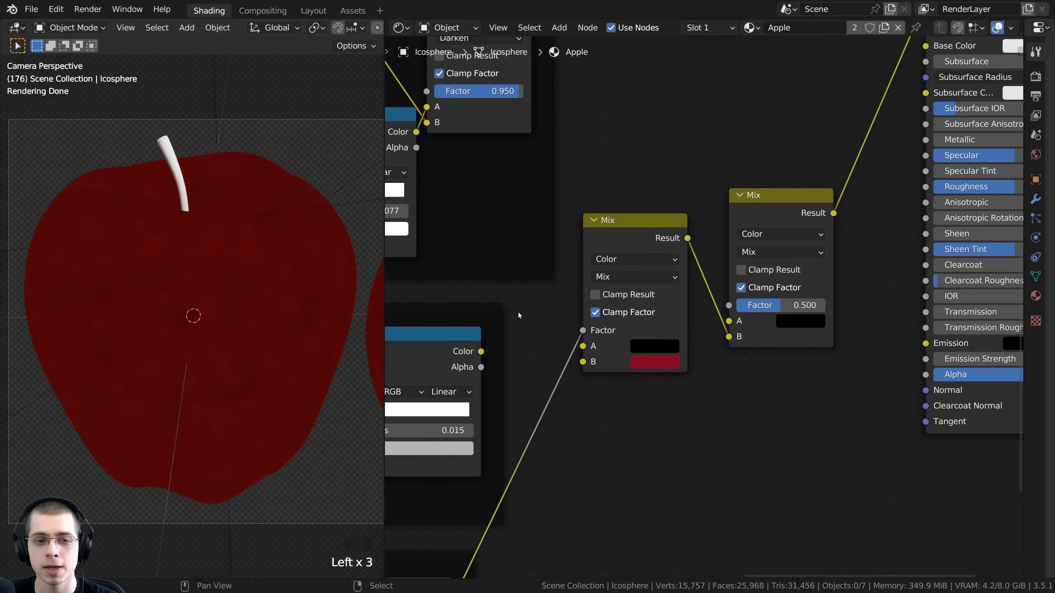
- Connect the Dots ColorRamp's Color to the Factor of the second Mix node
{"action": "middle_click_drag", "start_coordinate": [518, 312], "coordinate": [512, 334]}
{"action": "left_click_drag", "start_coordinate": [623, 340], "coordinate": [852, 298]}
{"action": "scroll", "coordinate": [740, 328], "scroll_direction": "up", "scroll_amount": 1}
{"action": "middle_click_drag", "start_coordinate": [665, 332], "coordinate": [723, 307]}
- Preview the Dots ColorRamp close up on the apple, and compare it with the second Mix node's result
{"action": "left_click_drag", "start_coordinate": [536, 303], "coordinate": [540, 299]}
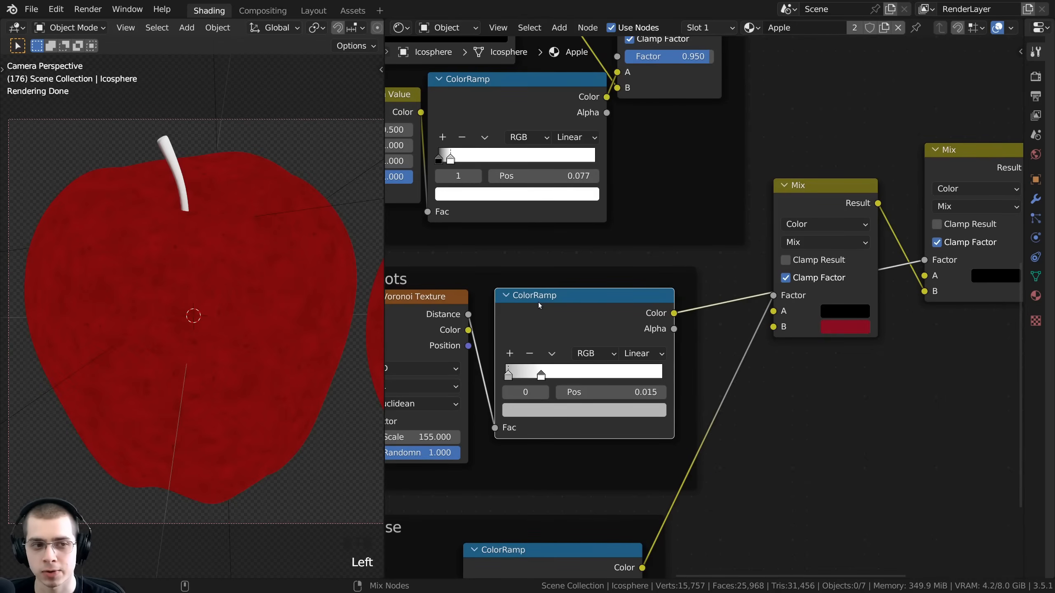
{"action": "left_click", "coordinate": [539, 305], "text": "ctrl+shift"}
{"action": "scroll", "coordinate": [177, 199], "scroll_direction": "up", "scroll_amount": 7}
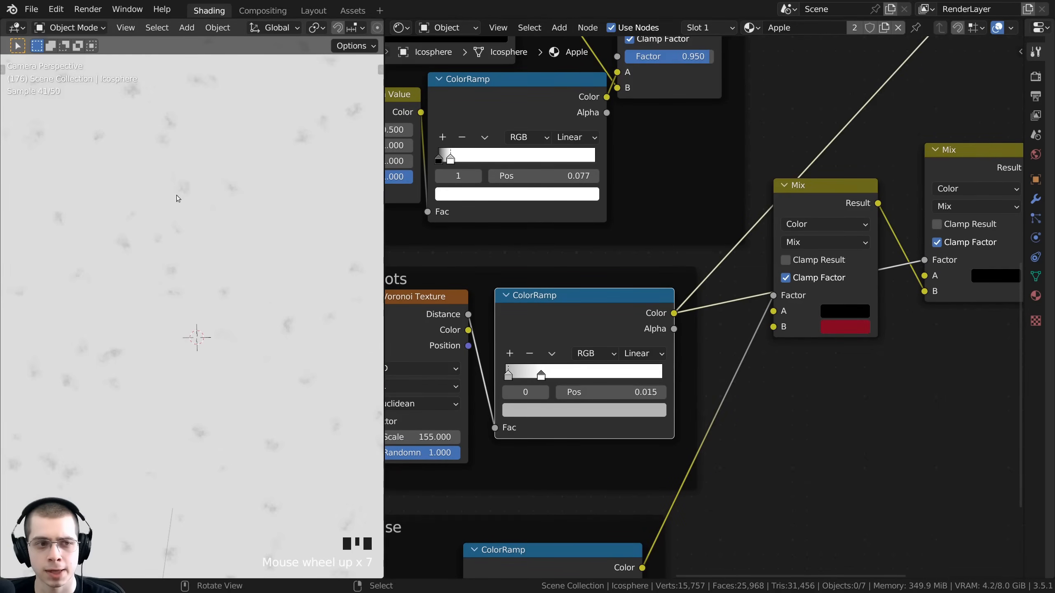
{"action": "middle_click_drag", "start_coordinate": [847, 241], "coordinate": [548, 331]}
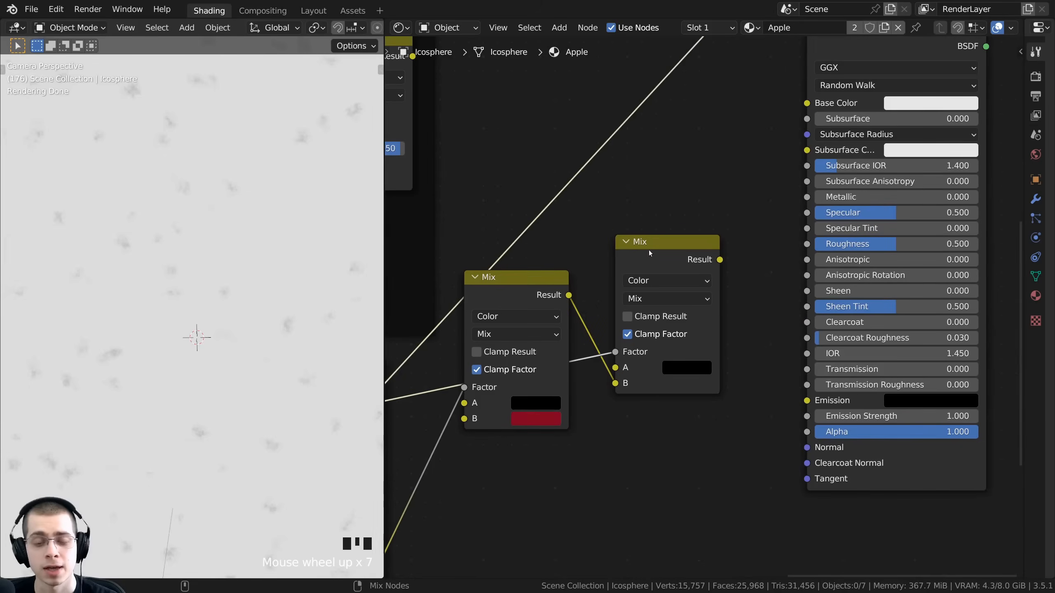
{"action": "left_click", "coordinate": [648, 257], "text": "ctrl+shift"}
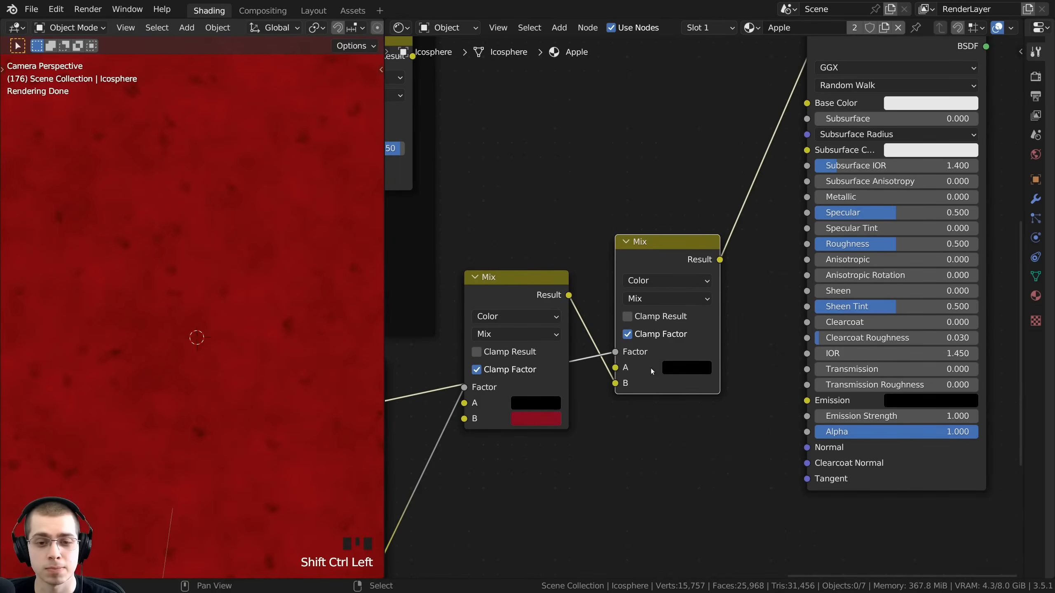
- Try a near-white color A in the second Mix node and check the dots across the whole apple
{"action": "scroll", "coordinate": [660, 379], "scroll_direction": "down", "scroll_amount": 3}
{"action": "left_click", "coordinate": [644, 397]}
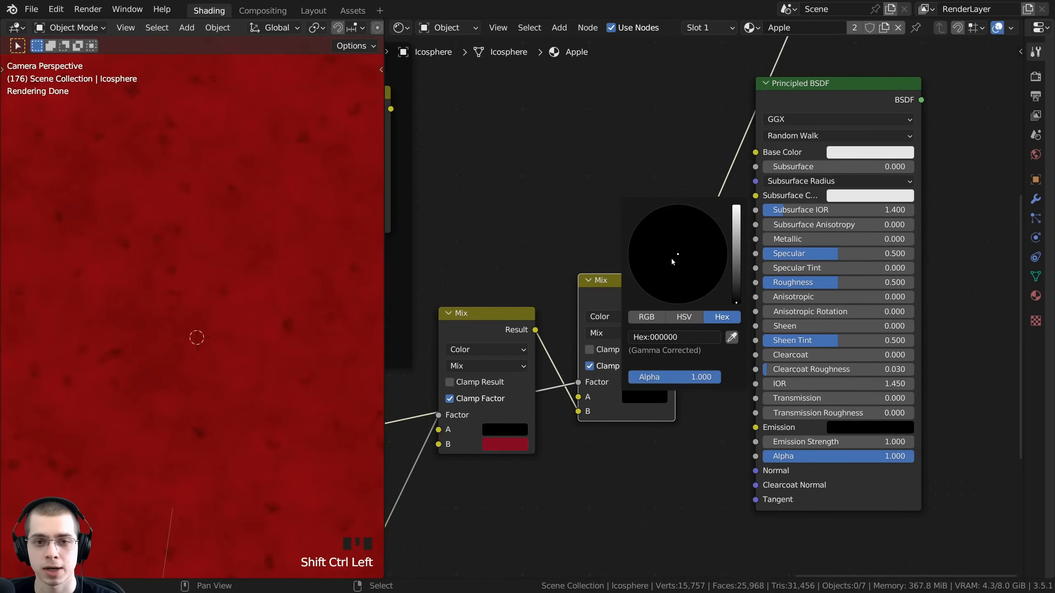
{"action": "left_click_drag", "start_coordinate": [739, 264], "coordinate": [737, 208]}
{"action": "scroll", "coordinate": [154, 308], "scroll_direction": "down", "scroll_amount": 7}
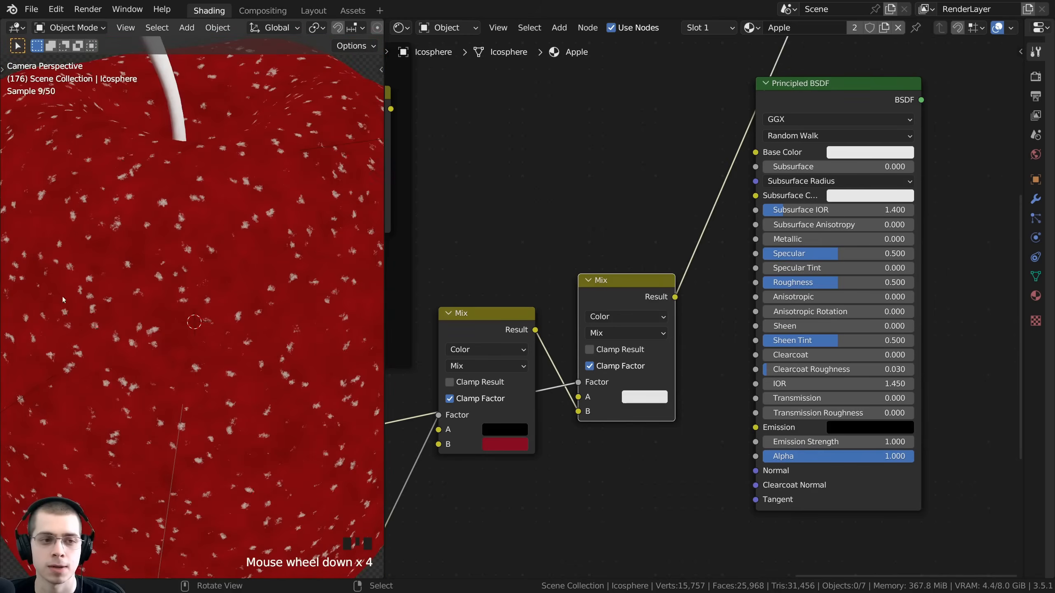
{"action": "middle_click_drag", "start_coordinate": [153, 305], "coordinate": [171, 287], "text": "shift"}
{"action": "scroll", "coordinate": [626, 402], "scroll_direction": "up", "scroll_amount": 3}
{"action": "middle_click_drag", "start_coordinate": [625, 401], "coordinate": [628, 375]}
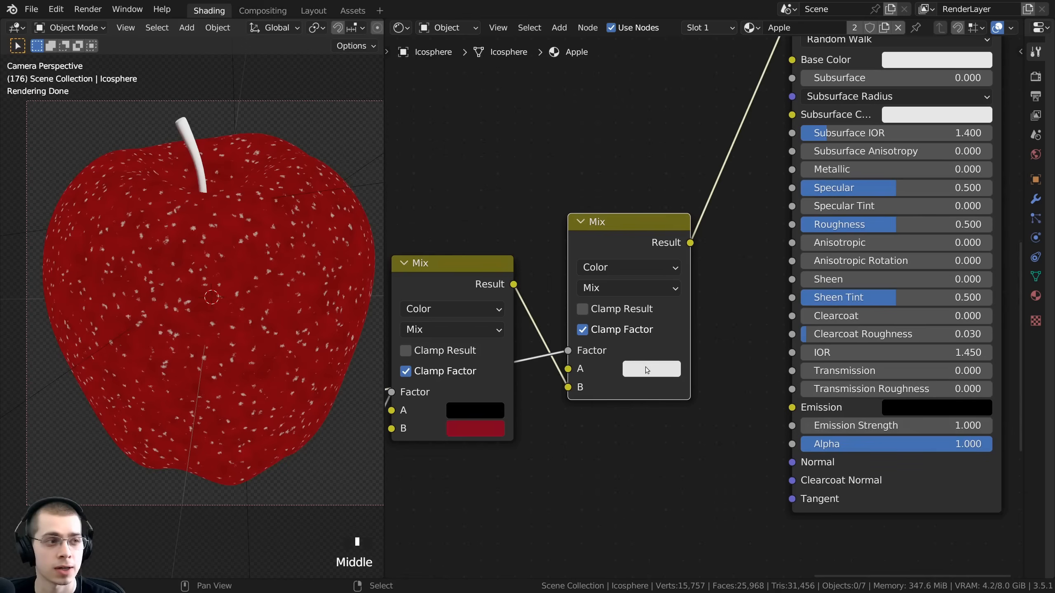
- Set color A of the second Mix node to the peach hex EBA382 and check the dots on the apple
{"action": "left_click", "coordinate": [645, 367]}
{"action": "left_click_drag", "start_coordinate": [683, 202], "coordinate": [678, 210]}
{"action": "key", "text": "ctrl+v"}
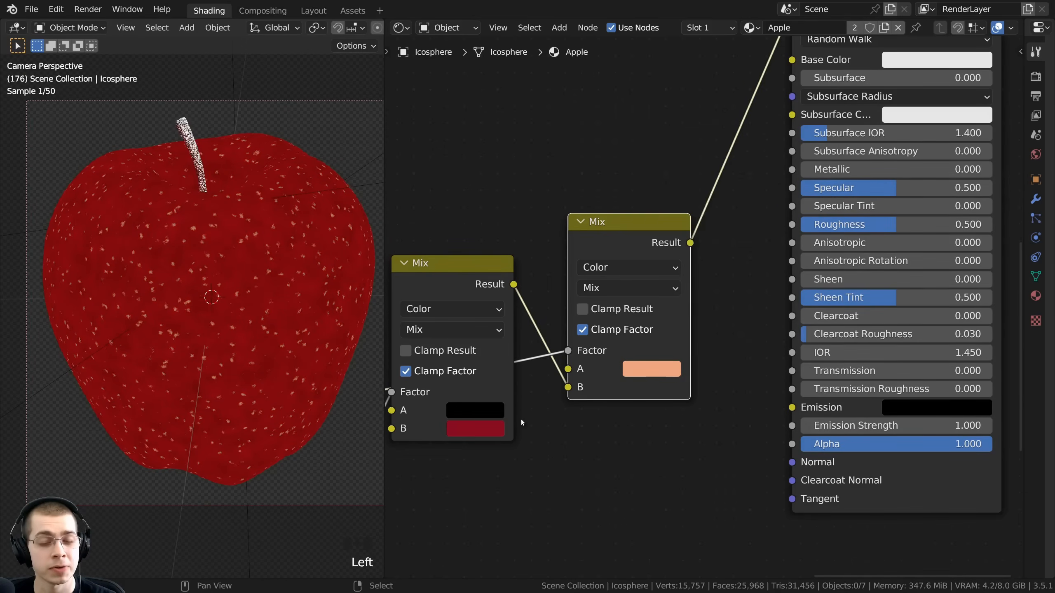
{"action": "scroll", "coordinate": [602, 399], "scroll_direction": "up", "scroll_amount": 3}
{"action": "scroll", "coordinate": [273, 296], "scroll_direction": "up", "scroll_amount": 2}
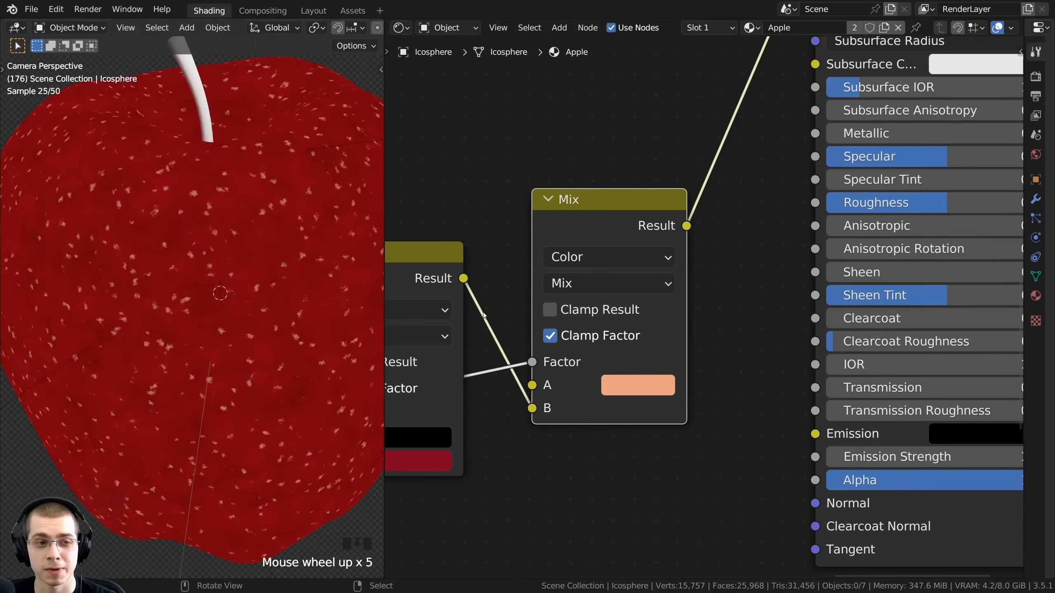
{"action": "left_click", "coordinate": [645, 384]}
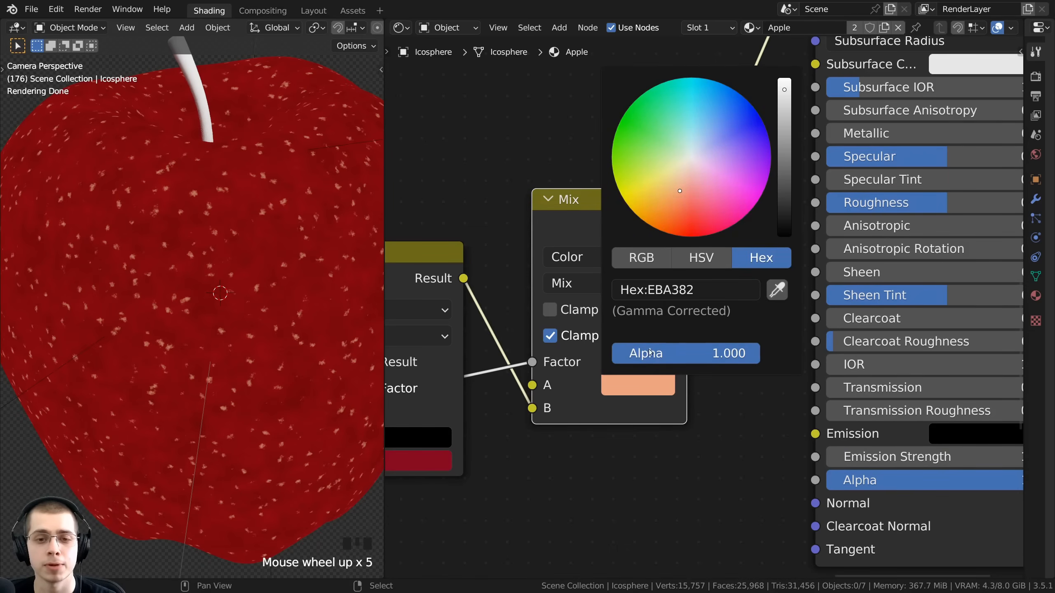
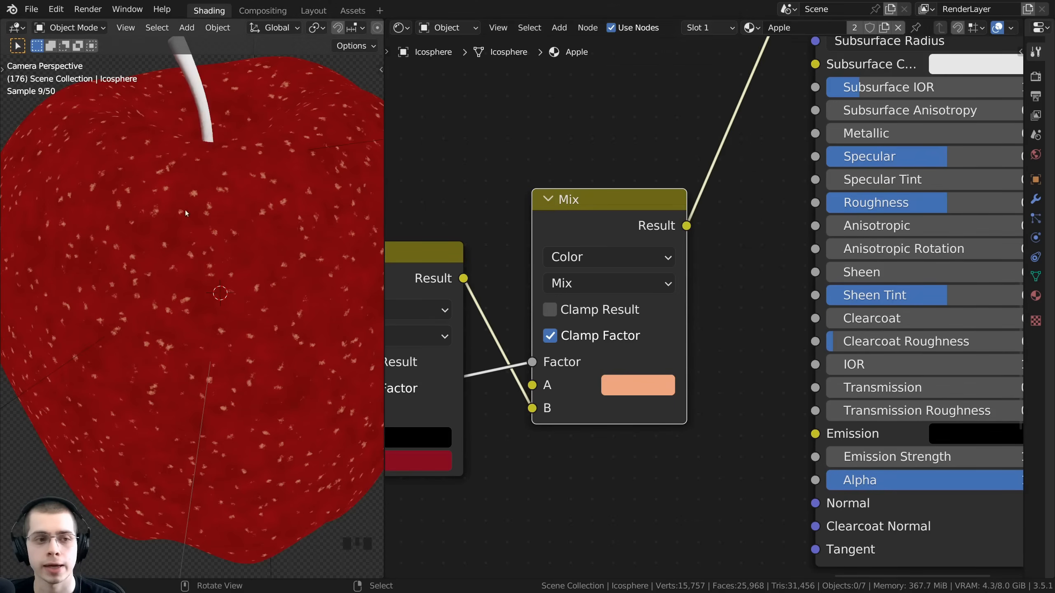
{"action": "middle_click_drag", "start_coordinate": [184, 210], "coordinate": [221, 236], "text": "shift"}
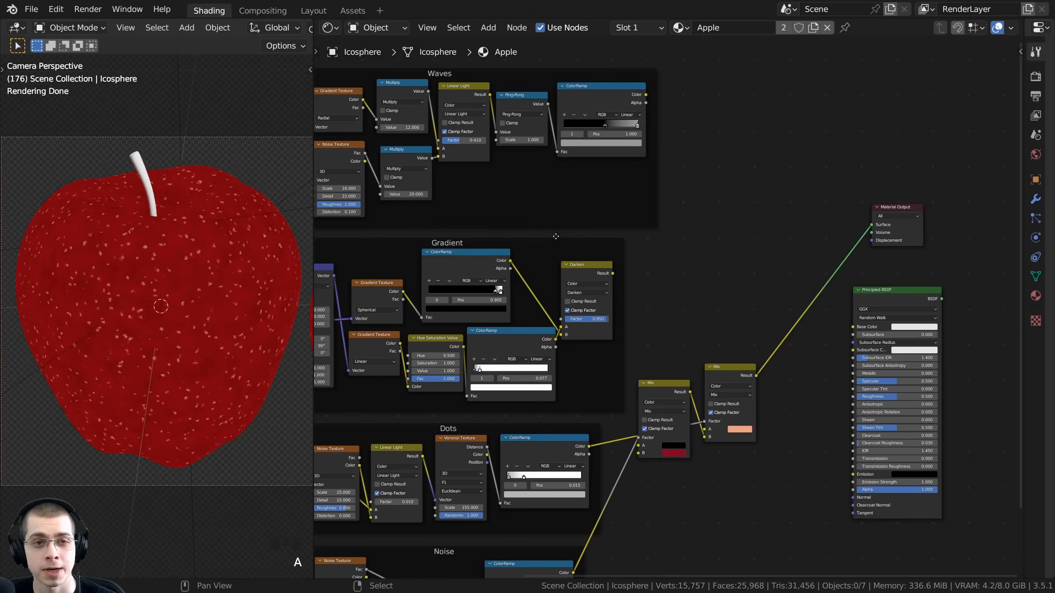
- Duplicate the peach Mix node and insert the copy into the link between the original's Result and the Material Output
{"action": "middle_click_drag", "start_coordinate": [556, 236], "coordinate": [671, 284]}
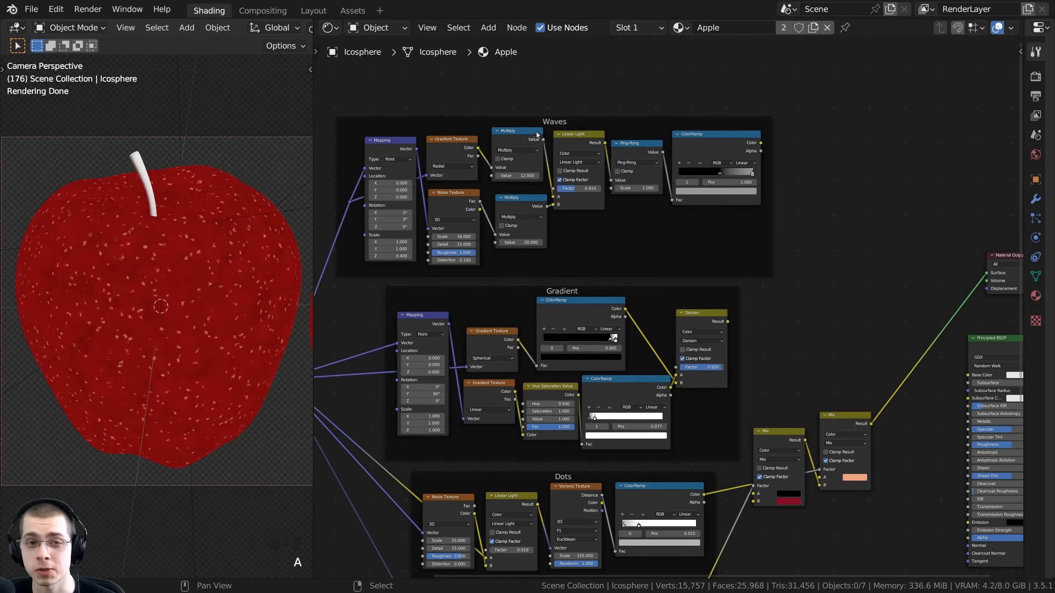
{"action": "left_click_drag", "start_coordinate": [559, 122], "coordinate": [553, 116]}
{"action": "middle_click_drag", "start_coordinate": [681, 210], "coordinate": [666, 209]}
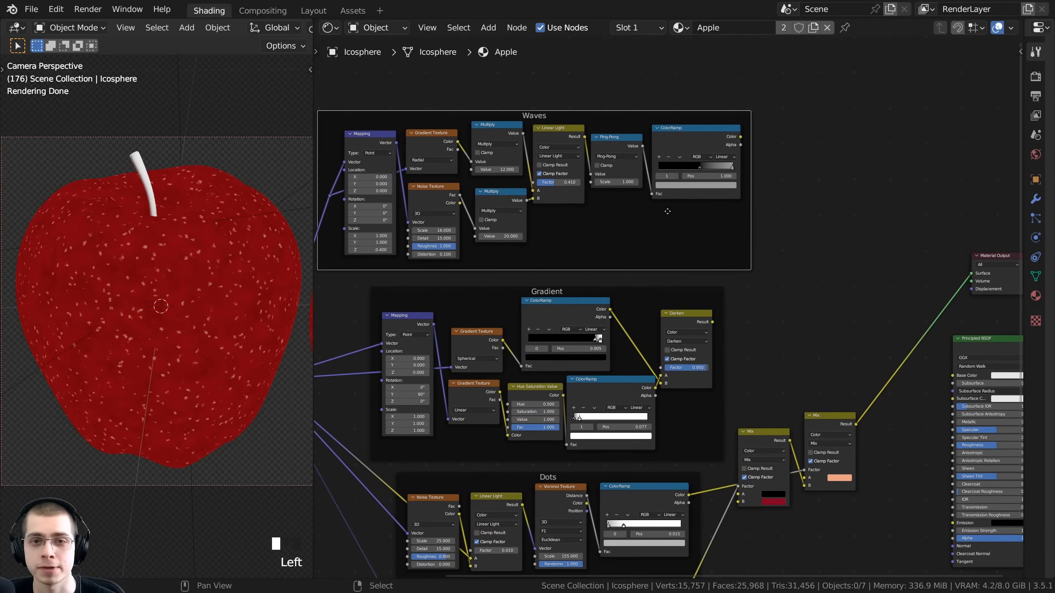
{"action": "middle_click_drag", "start_coordinate": [769, 225], "coordinate": [605, 136]}
{"action": "scroll", "coordinate": [640, 317], "scroll_direction": "up", "scroll_amount": 3}
{"action": "left_click_drag", "start_coordinate": [640, 318], "coordinate": [640, 314]}
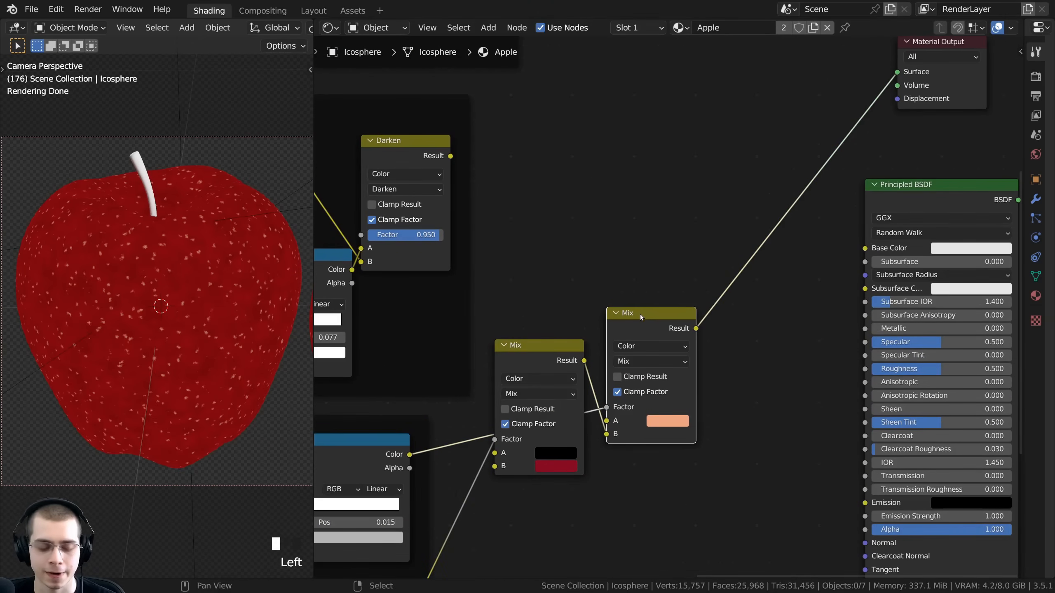
{"action": "middle_click_drag", "start_coordinate": [633, 354], "coordinate": [602, 407]}
{"action": "key", "text": "shift+d"}
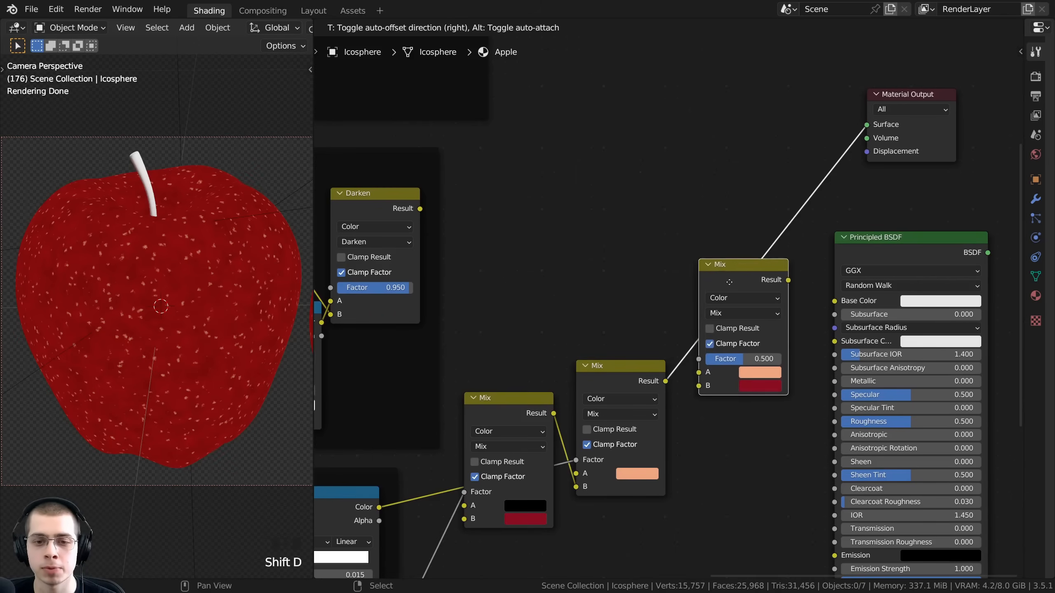
{"action": "left_click", "coordinate": [711, 285]}
{"action": "left_click_drag", "start_coordinate": [735, 276], "coordinate": [720, 287]}
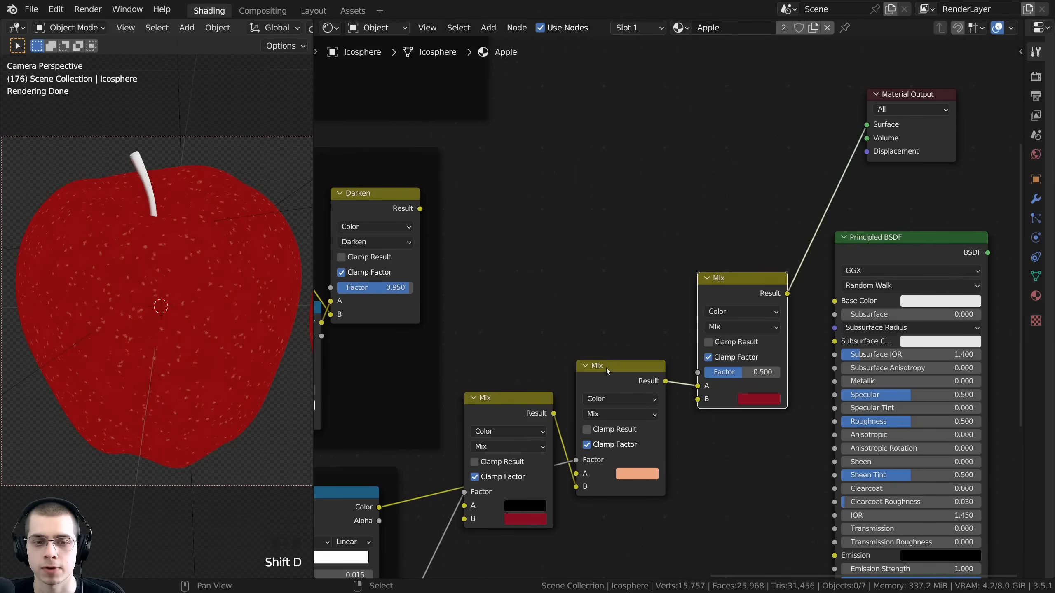
{"action": "left_click_drag", "start_coordinate": [607, 367], "coordinate": [611, 350]}
{"action": "left_click_drag", "start_coordinate": [747, 283], "coordinate": [742, 287]}
- Connect the Waves ColorRamp's Color to the Factor of the third Mix node
{"action": "scroll", "coordinate": [706, 280], "scroll_direction": "down", "scroll_amount": 3}
{"action": "middle_click_drag", "start_coordinate": [613, 238], "coordinate": [912, 482]}
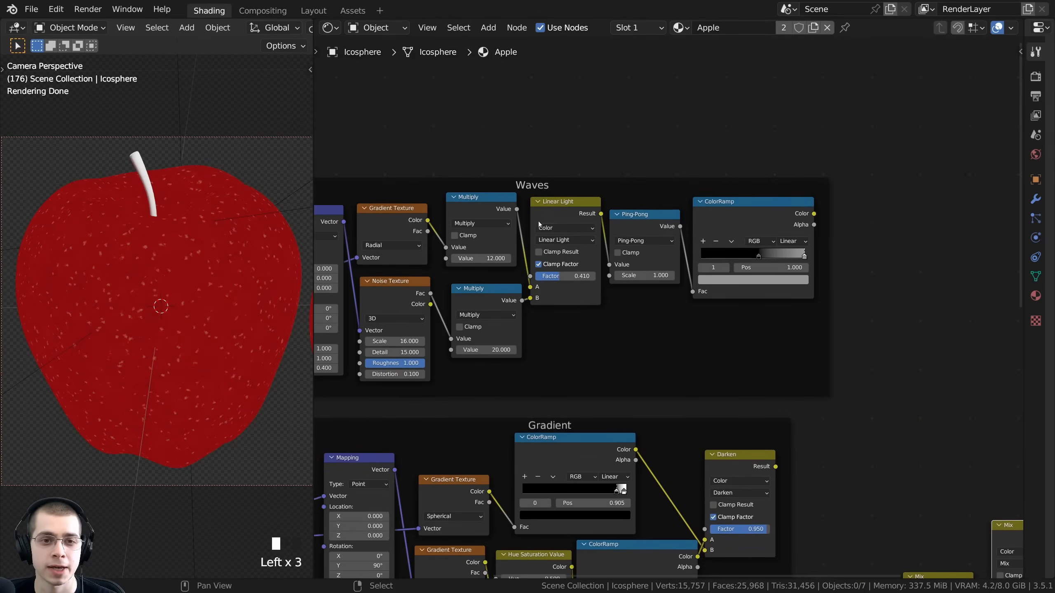
{"action": "left_click", "coordinate": [563, 187]}
{"action": "left_click", "coordinate": [776, 211]}
{"action": "middle_click_drag", "start_coordinate": [816, 219], "coordinate": [471, 85]}
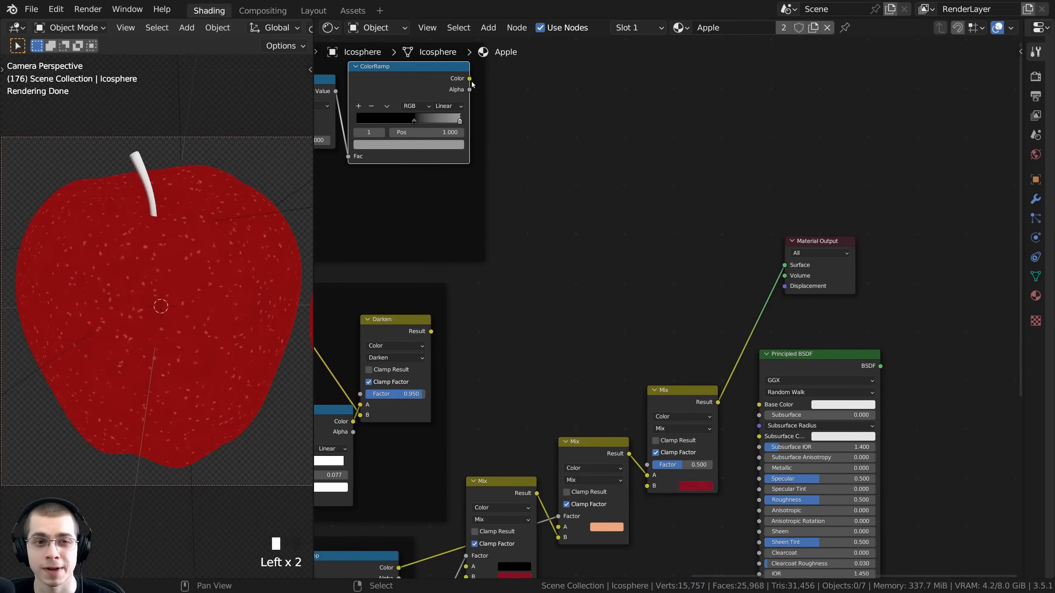
{"action": "left_click_drag", "start_coordinate": [468, 79], "coordinate": [648, 465]}
- Reposition the second and third Mix nodes so that they are spaced apart evenly
{"action": "left_click_drag", "start_coordinate": [666, 390], "coordinate": [671, 372]}
{"action": "scroll", "coordinate": [609, 447], "scroll_direction": "up", "scroll_amount": 3}
{"action": "middle_click_drag", "start_coordinate": [608, 449], "coordinate": [669, 293]}
{"action": "scroll", "coordinate": [668, 300], "scroll_direction": "up", "scroll_amount": 1}
{"action": "left_click_drag", "start_coordinate": [640, 301], "coordinate": [629, 293]}
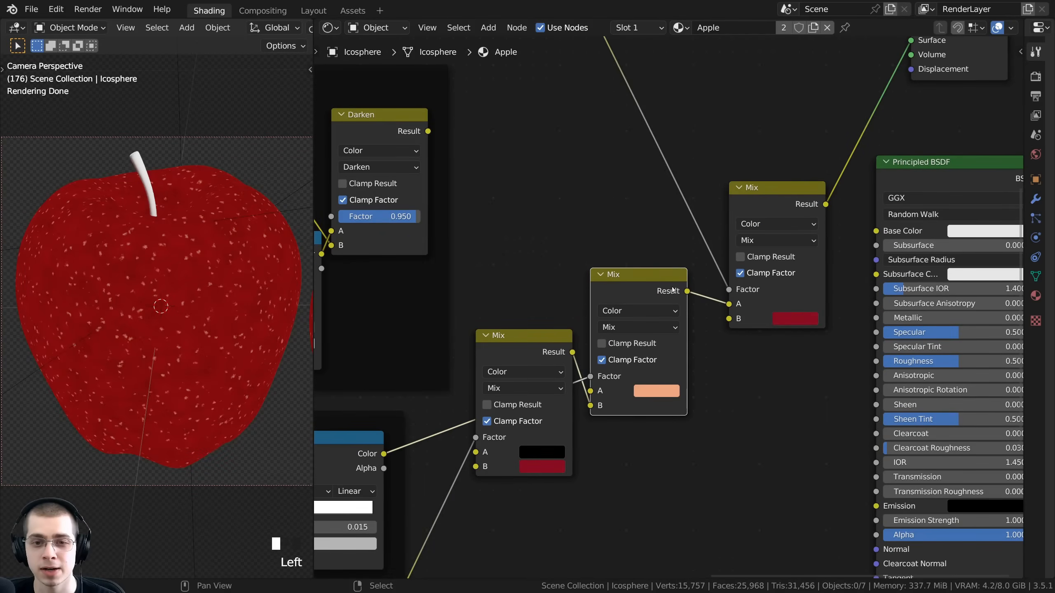
{"action": "left_click_drag", "start_coordinate": [738, 275], "coordinate": [666, 351]}
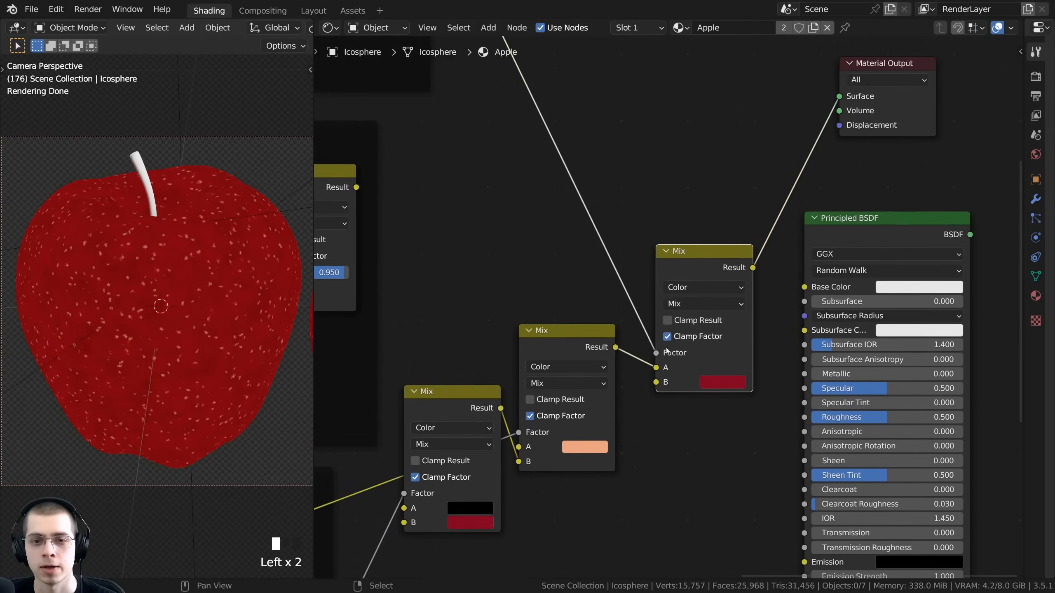
- Try the yellow-green hex D1FF00 as color B of the third Mix node and inspect the waves on the apple
{"action": "middle_click_drag", "start_coordinate": [710, 380], "coordinate": [686, 426]}
{"action": "left_click", "coordinate": [689, 430]}
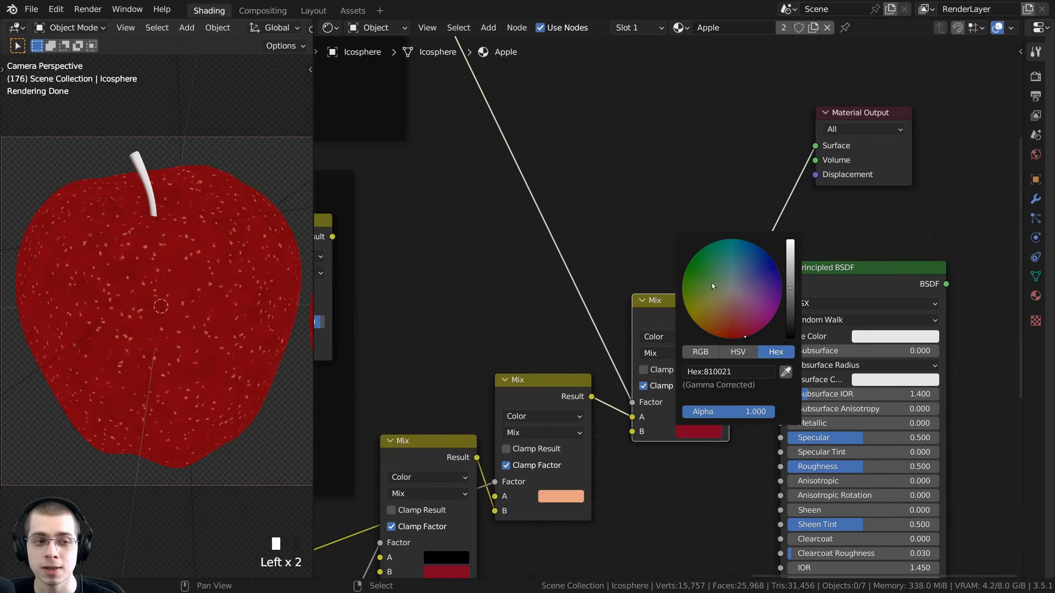
{"action": "mouse_move", "coordinate": [725, 317]}
{"action": "left_mouse_down"}
{"action": "mouse_move", "coordinate": [684, 295]}
{"action": "mouse_move", "coordinate": [698, 252]}
{"action": "mouse_move", "coordinate": [697, 324]}
{"action": "mouse_move", "coordinate": [685, 306]}
{"action": "left_mouse_up"}
{"action": "left_click_drag", "start_coordinate": [791, 288], "coordinate": [791, 245]}
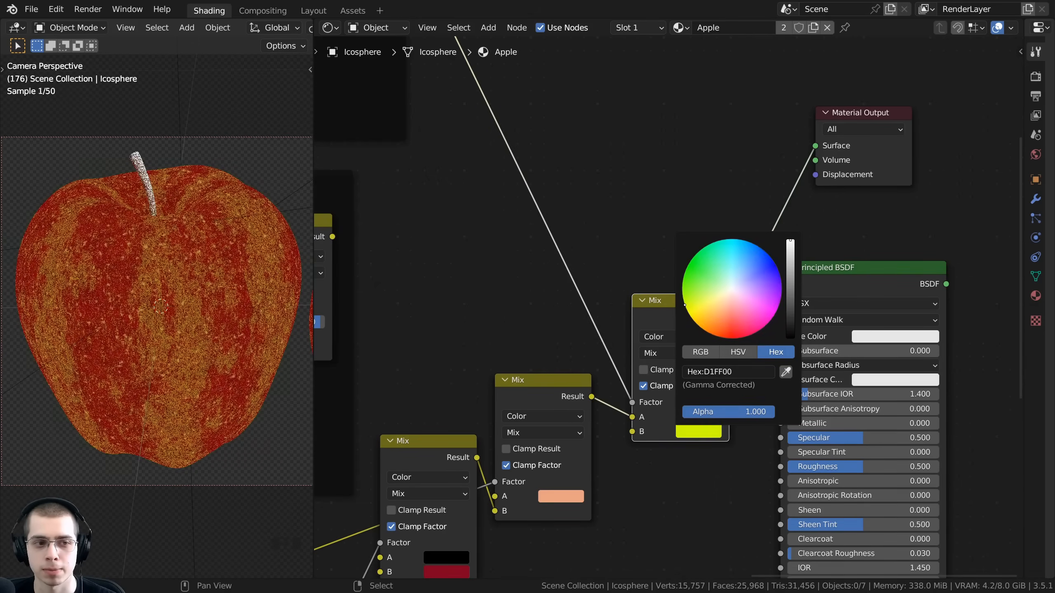
{"action": "scroll", "coordinate": [204, 282], "scroll_direction": "up", "scroll_amount": 5}
{"action": "scroll", "coordinate": [120, 259], "scroll_direction": "down", "scroll_amount": 3}
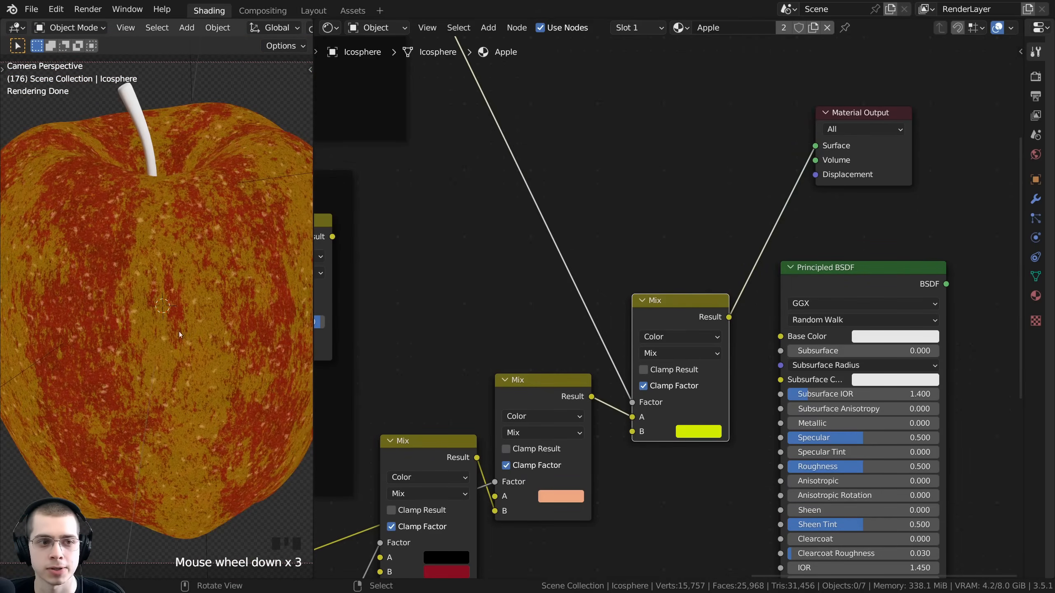
- Copy the peach color from A of the second Mix node to B of the third Mix node
{"action": "middle_click_drag", "start_coordinate": [572, 465], "coordinate": [549, 343]}
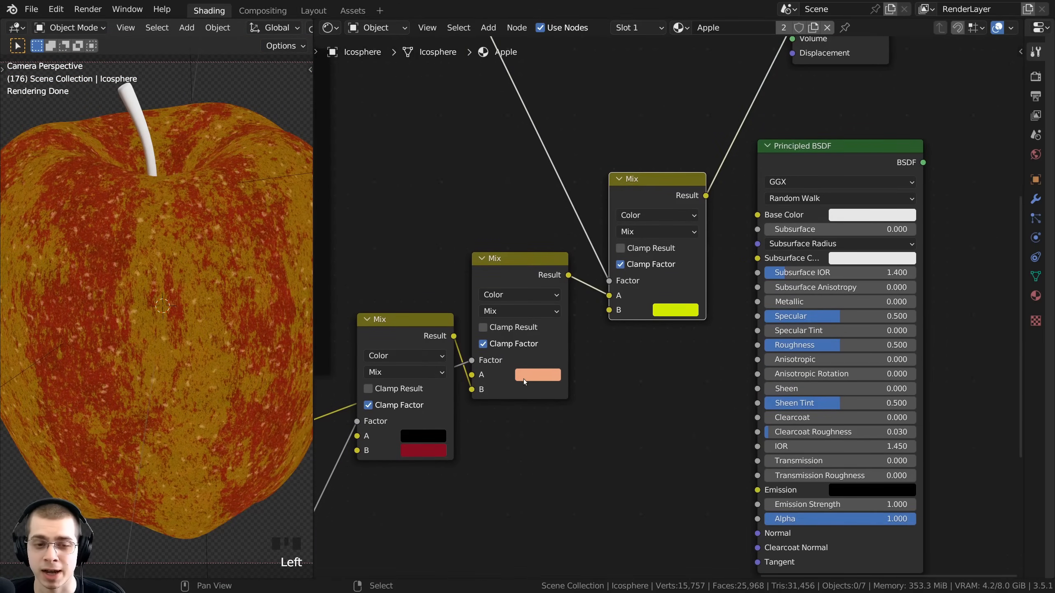
{"action": "left_click", "coordinate": [529, 284]}
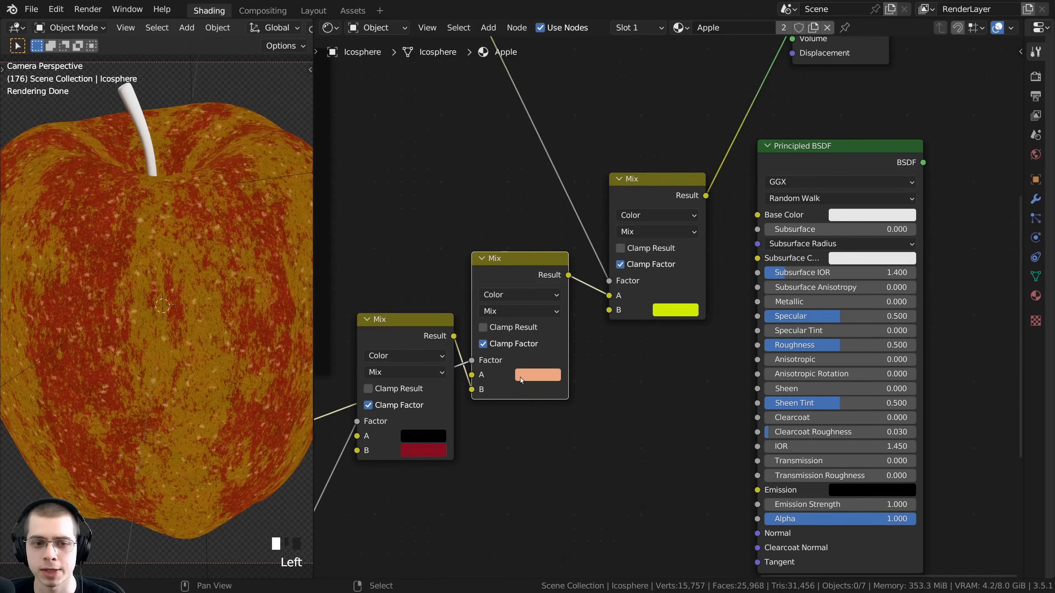
{"action": "left_click_drag", "start_coordinate": [532, 375], "coordinate": [669, 311]}
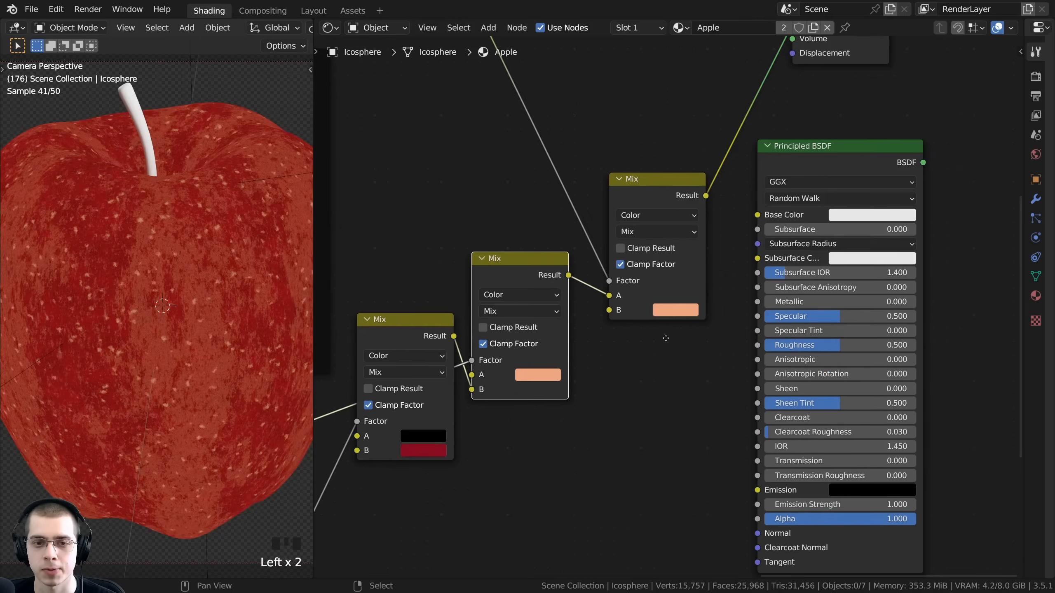
{"action": "middle_click_drag", "start_coordinate": [670, 312], "coordinate": [659, 356]}
- Darken and saturate color B of the third Mix node to the orange hex DA8661
{"action": "left_click", "coordinate": [661, 358]}
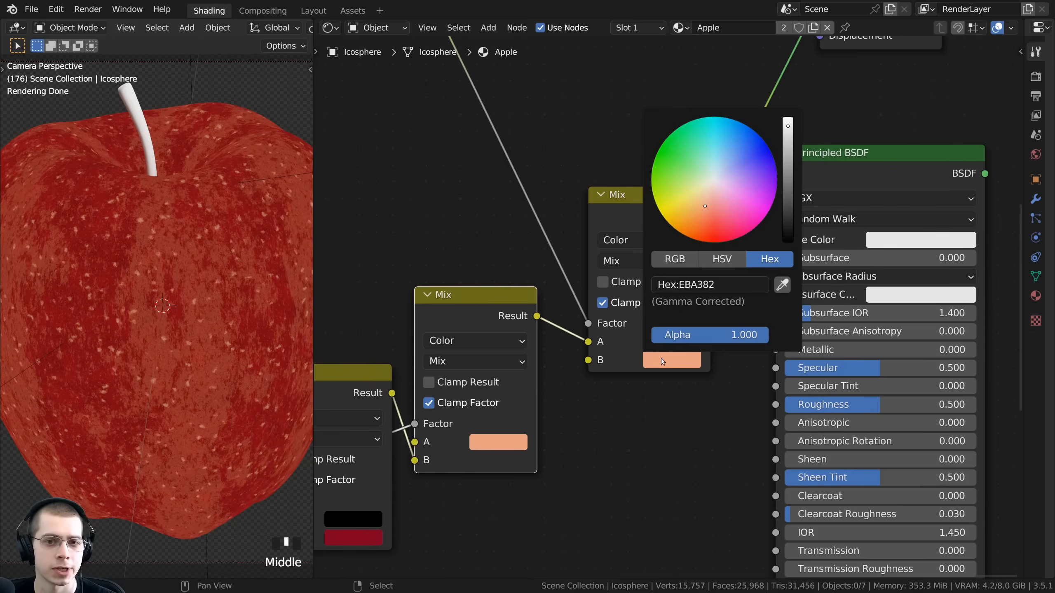
{"action": "left_click_drag", "start_coordinate": [788, 129], "coordinate": [788, 139]}
{"action": "left_click", "coordinate": [705, 210]}
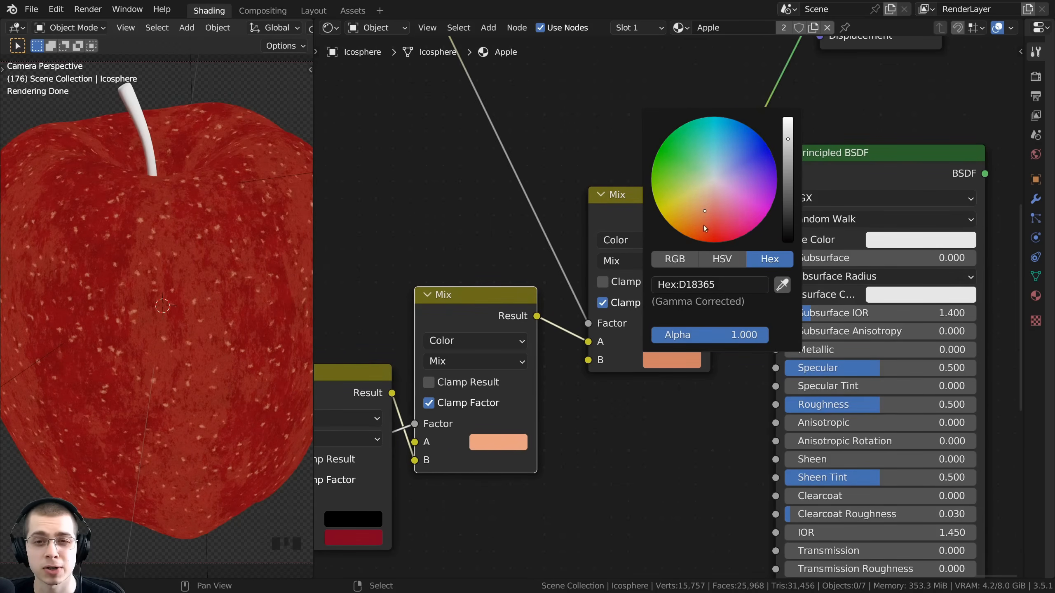
{"action": "left_click_drag", "start_coordinate": [705, 211], "coordinate": [703, 213]}
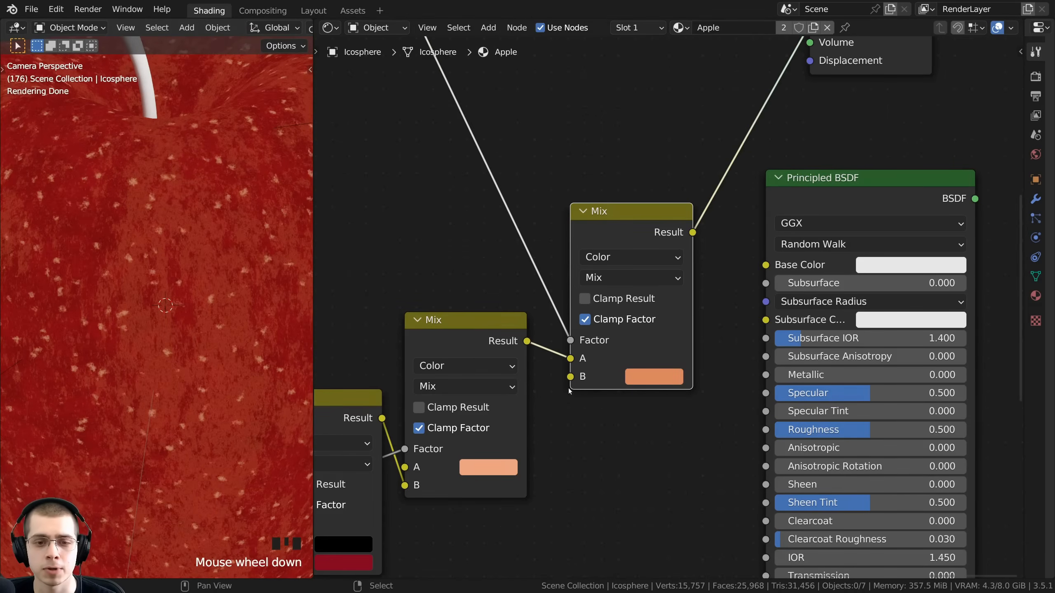
{"action": "scroll", "coordinate": [639, 376], "scroll_direction": "up", "scroll_amount": 1}
{"action": "left_click", "coordinate": [651, 379]}
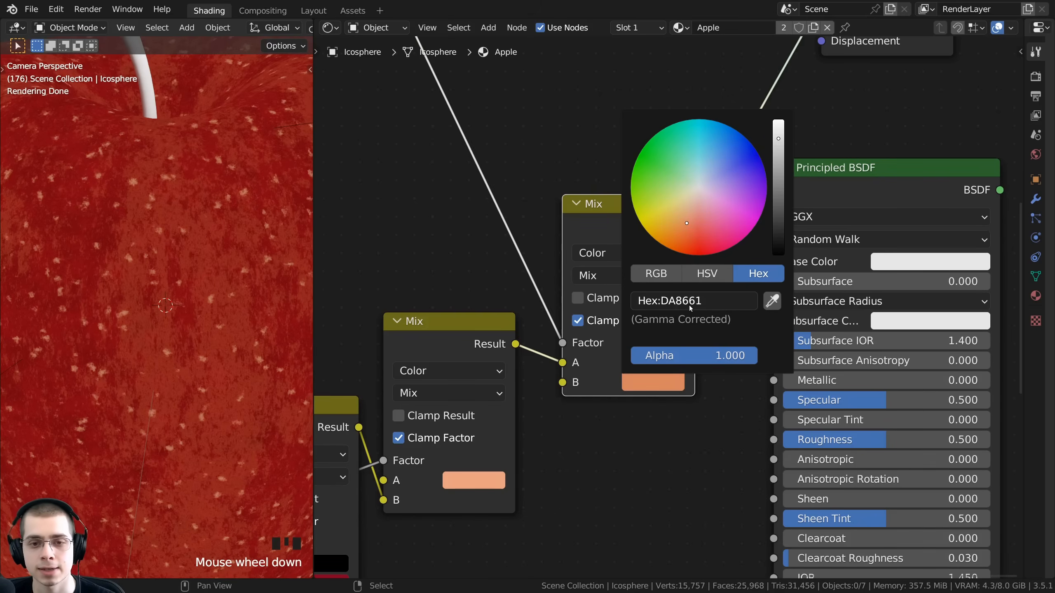
- Examine the orange waves on the apple close up and from a distance
{"action": "middle_click_drag", "start_coordinate": [135, 266], "coordinate": [120, 155], "text": "shift"}
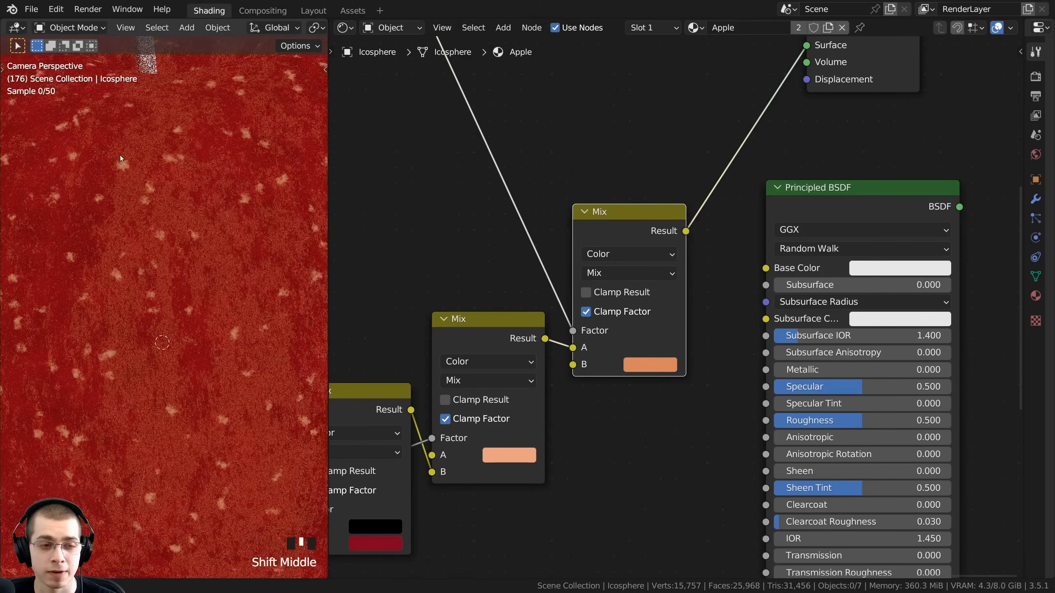
{"action": "scroll", "coordinate": [125, 187], "scroll_direction": "down", "scroll_amount": 2}
{"action": "middle_click_drag", "start_coordinate": [144, 299], "coordinate": [159, 326], "text": "shift"}
{"action": "scroll", "coordinate": [156, 270], "scroll_direction": "up", "scroll_amount": 3}
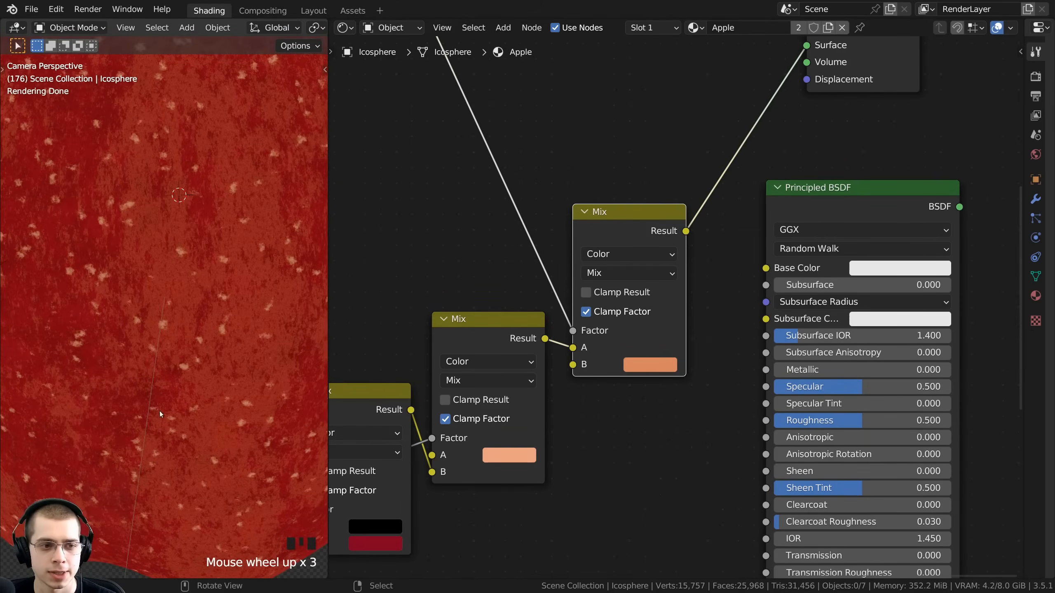
{"action": "scroll", "coordinate": [125, 226], "scroll_direction": "up", "scroll_amount": 1}
{"action": "scroll", "coordinate": [129, 216], "scroll_direction": "down", "scroll_amount": 7}
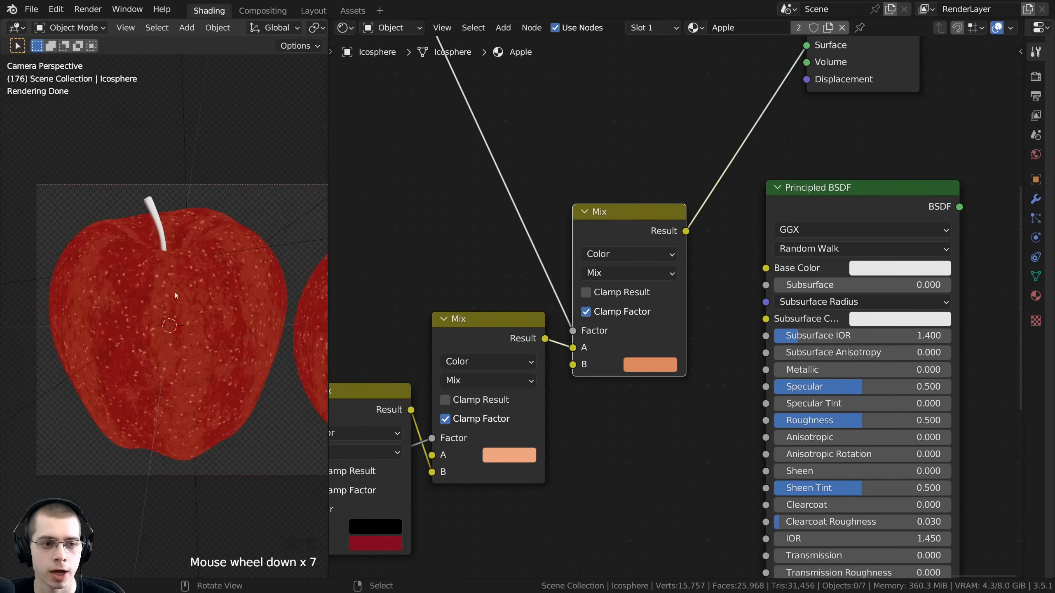
{"action": "middle_click_drag", "start_coordinate": [183, 366], "coordinate": [170, 364], "text": "shift"}
{"action": "scroll", "coordinate": [661, 293], "scroll_direction": "down", "scroll_amount": 1}
- Move the Principled BSDF and Material Output farther from the Mix nodes to make room, and select the third Mix node
{"action": "scroll", "coordinate": [661, 293], "scroll_direction": "down", "scroll_amount": 4}
{"action": "key", "text": "a"}
{"action": "scroll", "coordinate": [636, 260], "scroll_direction": "down", "scroll_amount": 3}
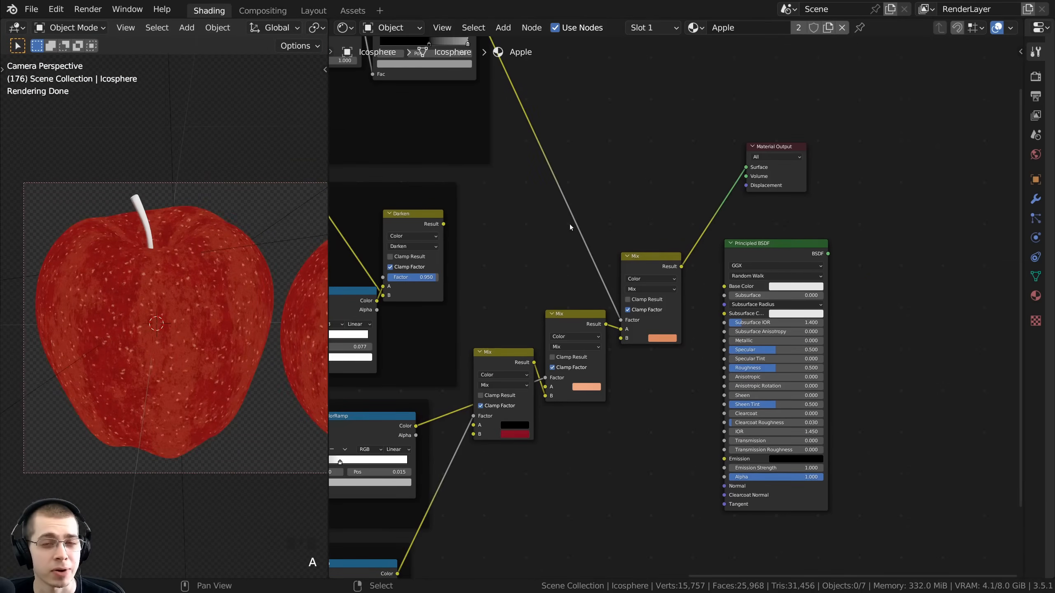
{"action": "middle_click_drag", "start_coordinate": [561, 221], "coordinate": [538, 254]}
{"action": "middle_click_drag", "start_coordinate": [426, 246], "coordinate": [774, 228]}
{"action": "left_click", "coordinate": [544, 198]}
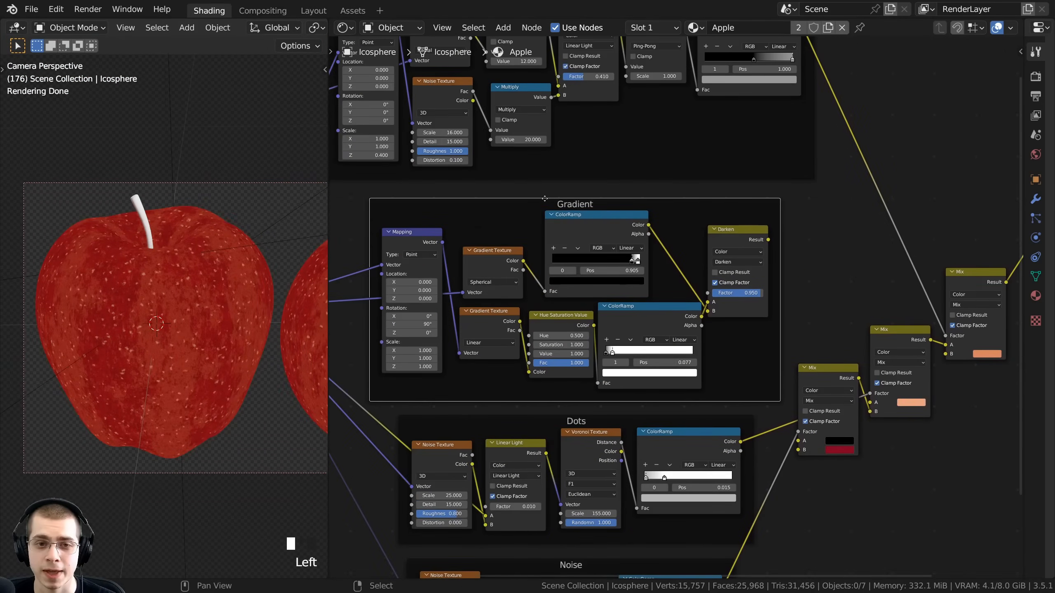
{"action": "scroll", "coordinate": [571, 293], "scroll_direction": "down", "scroll_amount": 1}
{"action": "middle_click_drag", "start_coordinate": [994, 321], "coordinate": [674, 354]}
{"action": "scroll", "coordinate": [674, 355], "scroll_direction": "up", "scroll_amount": 3}
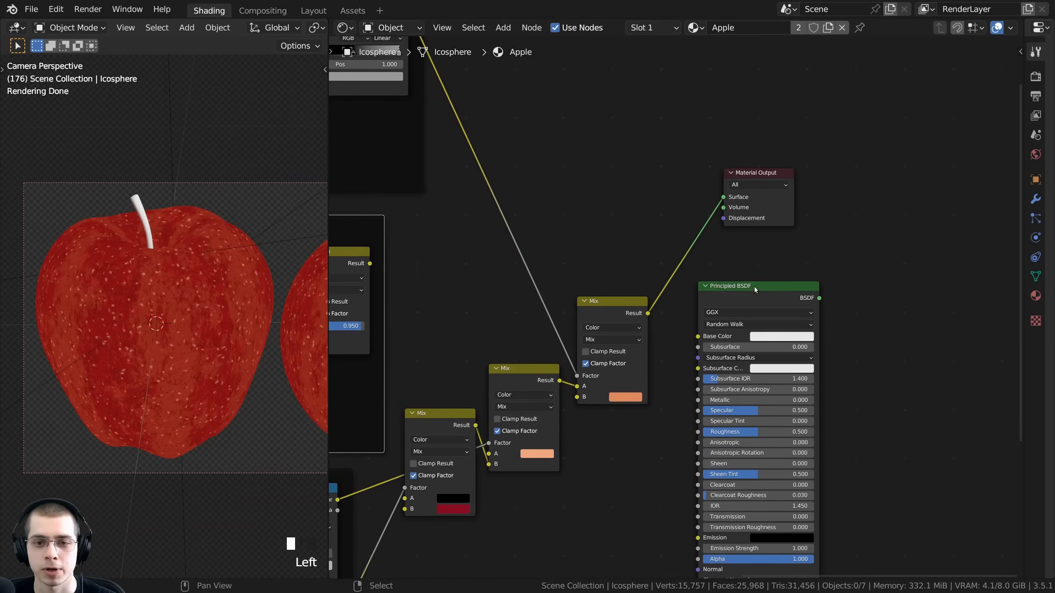
{"action": "left_click_drag", "start_coordinate": [759, 288], "coordinate": [900, 293]}
{"action": "left_click_drag", "start_coordinate": [776, 174], "coordinate": [915, 182]}
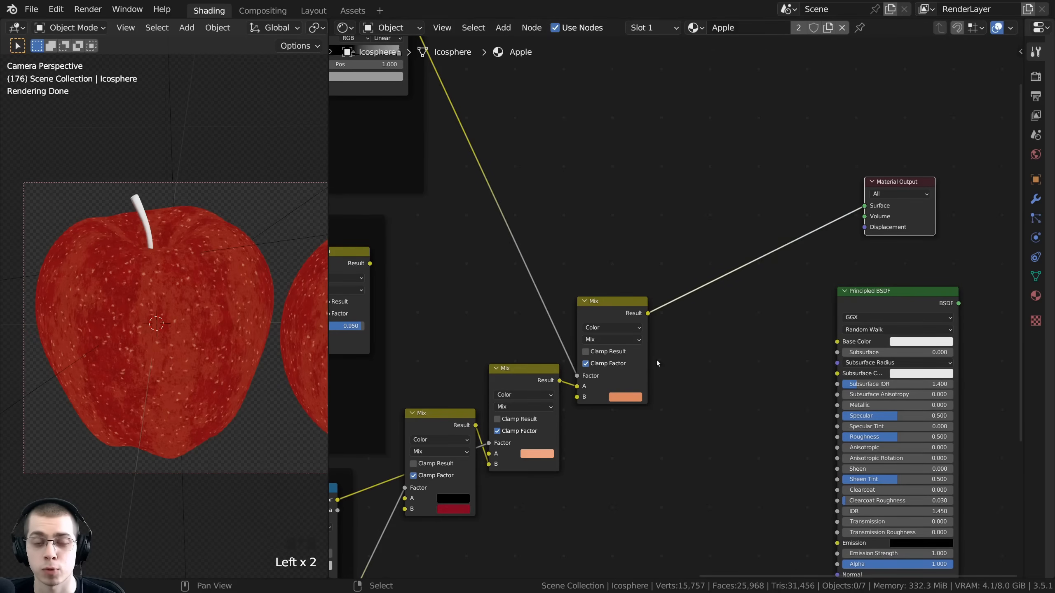
{"action": "scroll", "coordinate": [642, 345], "scroll_direction": "up", "scroll_amount": 1}
{"action": "right_click", "coordinate": [613, 315]}
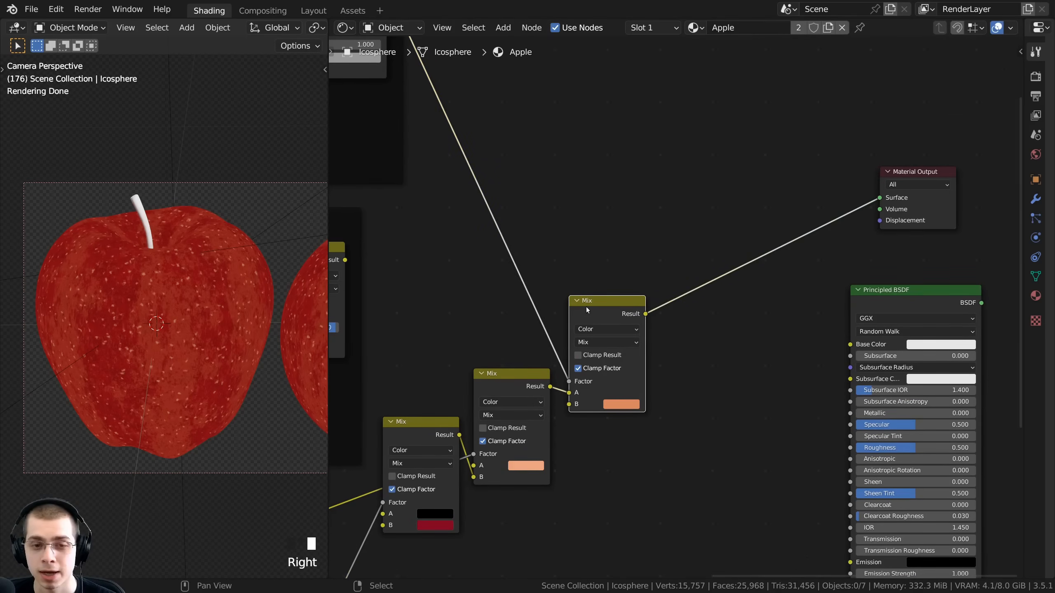
- Duplicate the third Mix node and insert the copy on the link between it and the Material Output
{"action": "key", "text": "shift+d"}
{"action": "left_click", "coordinate": [710, 249]}
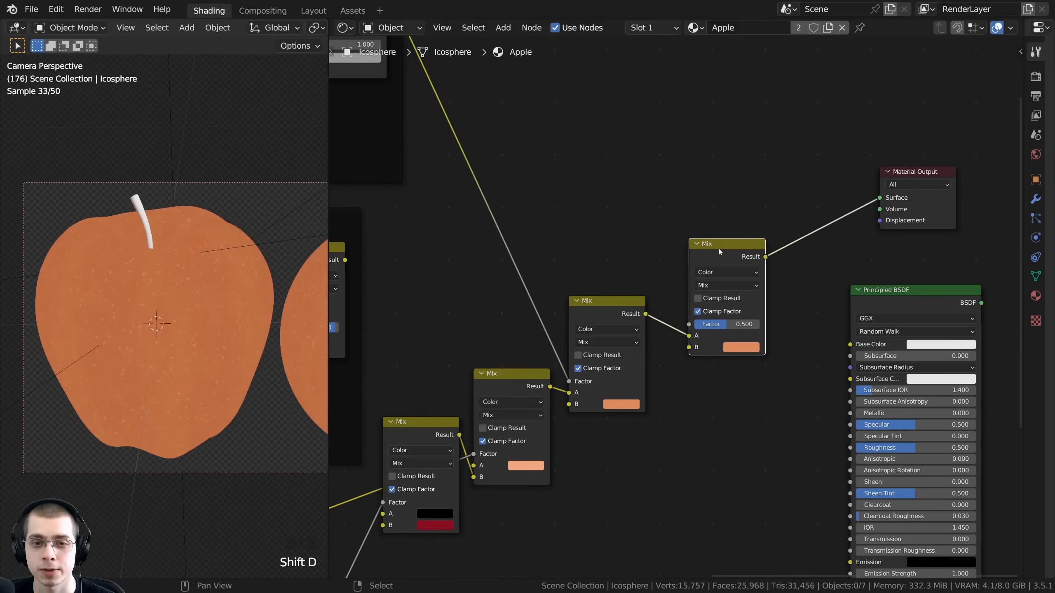
{"action": "left_click_drag", "start_coordinate": [718, 249], "coordinate": [697, 250]}
- Connect the Result of the Gradient group's Darken node to the Factor of the fourth Mix node
{"action": "scroll", "coordinate": [549, 412], "scroll_direction": "down", "scroll_amount": 1}
{"action": "middle_click_drag", "start_coordinate": [342, 358], "coordinate": [499, 340]}
{"action": "scroll", "coordinate": [608, 237], "scroll_direction": "up", "scroll_amount": 1}
{"action": "middle_click_drag", "start_coordinate": [608, 237], "coordinate": [702, 230]}
{"action": "left_click", "coordinate": [562, 236]}
{"action": "middle_click_drag", "start_coordinate": [623, 238], "coordinate": [462, 248]}
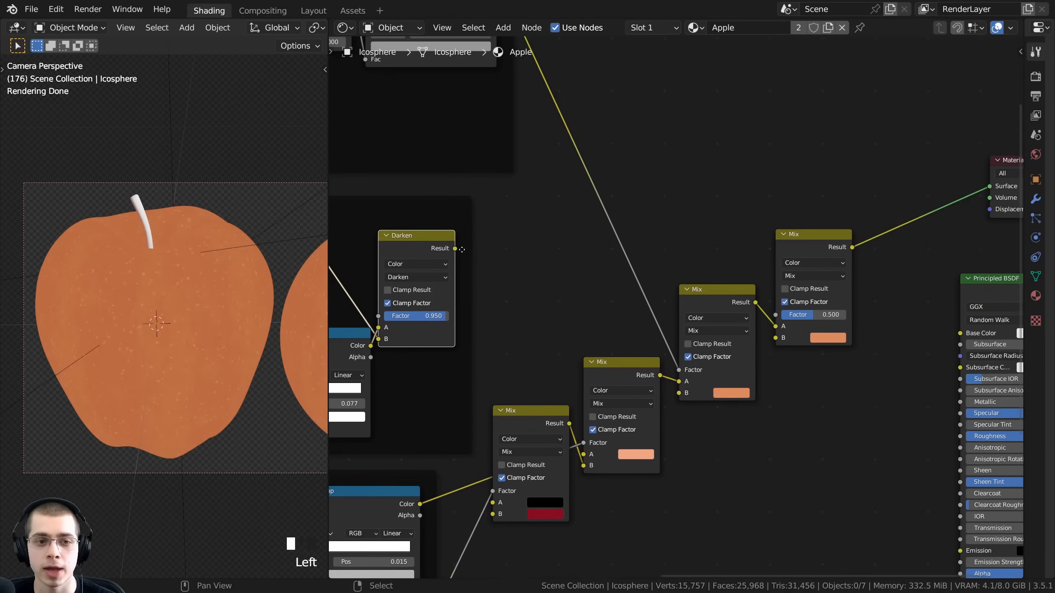
{"action": "left_click_drag", "start_coordinate": [456, 248], "coordinate": [776, 315]}
{"action": "left_click_drag", "start_coordinate": [792, 247], "coordinate": [796, 232]}
{"action": "scroll", "coordinate": [709, 260], "scroll_direction": "up", "scroll_amount": 3}
{"action": "middle_click_drag", "start_coordinate": [765, 256], "coordinate": [698, 267]}
{"action": "left_click_drag", "start_coordinate": [646, 308], "coordinate": [645, 293]}
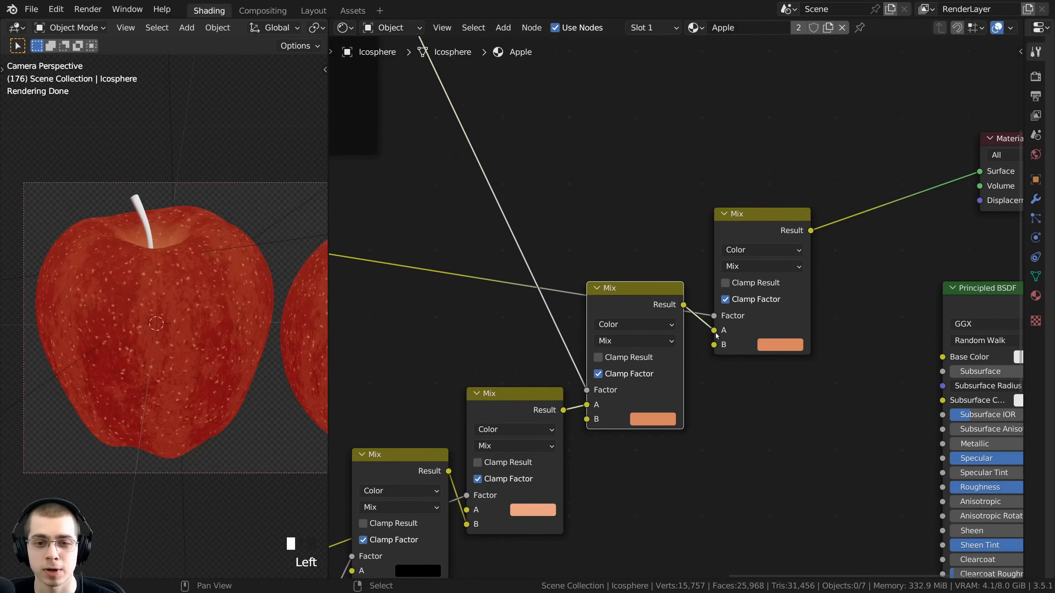
- Change color B of the fourth Mix node to a bright yellow-orange
{"action": "middle_click_drag", "start_coordinate": [688, 359], "coordinate": [551, 365]}
{"action": "scroll", "coordinate": [549, 368], "scroll_direction": "up", "scroll_amount": 1}
{"action": "scroll", "coordinate": [615, 368], "scroll_direction": "up", "scroll_amount": 1}
{"action": "middle_click_drag", "start_coordinate": [616, 367], "coordinate": [624, 376]}
{"action": "left_click", "coordinate": [659, 356]}
{"action": "scroll", "coordinate": [183, 235], "scroll_direction": "up", "scroll_amount": 3}
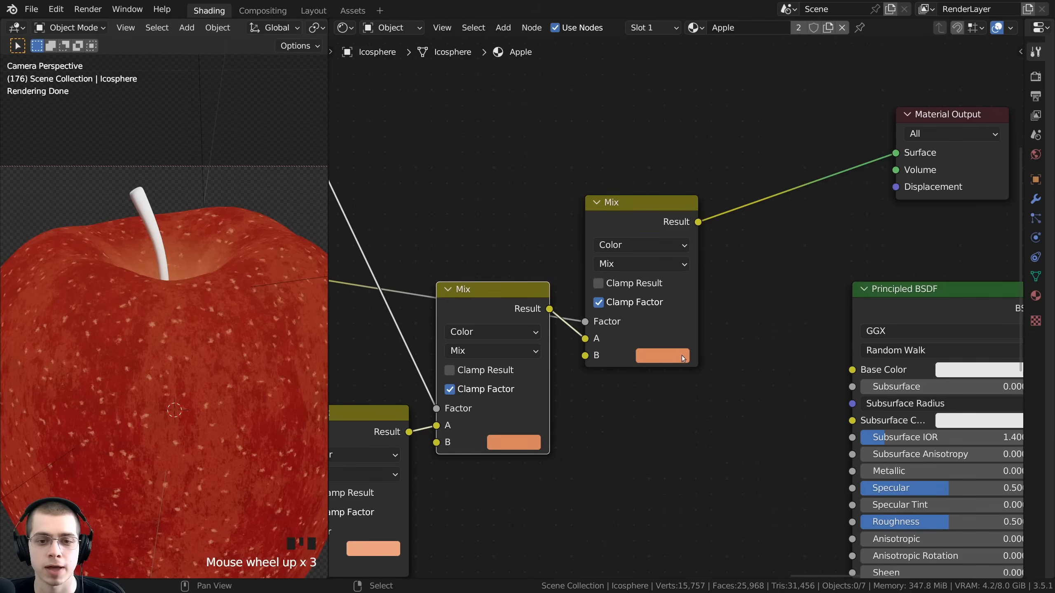
{"action": "left_click", "coordinate": [669, 358]}
{"action": "left_click_drag", "start_coordinate": [692, 222], "coordinate": [683, 219]}
{"action": "left_click_drag", "start_coordinate": [771, 145], "coordinate": [770, 144]}
{"action": "left_click_drag", "start_coordinate": [683, 219], "coordinate": [682, 222]}
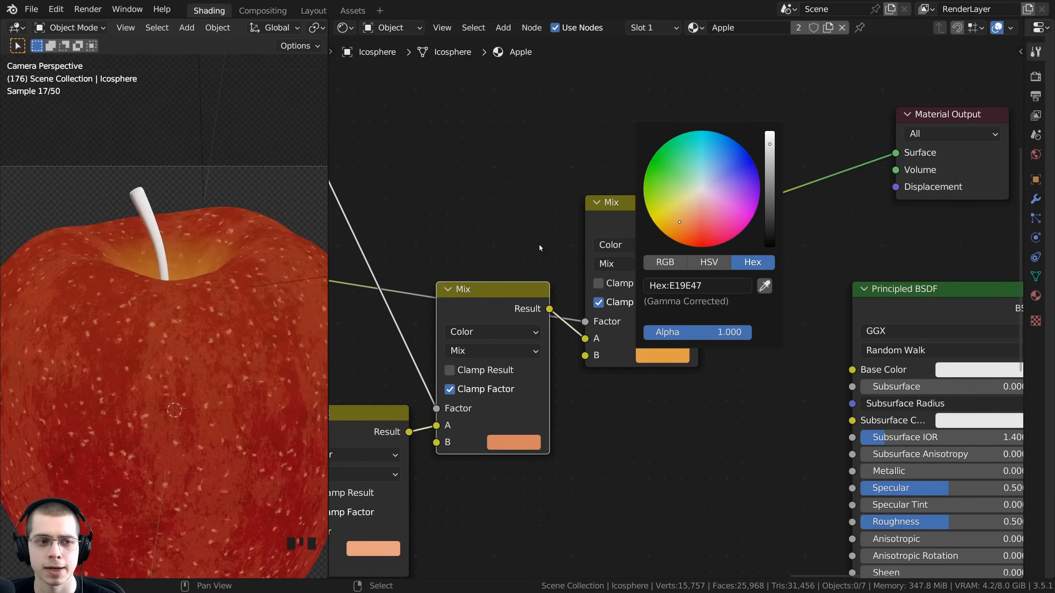
{"action": "scroll", "coordinate": [160, 242], "scroll_direction": "up", "scroll_amount": 4}
{"action": "key", "text": "ctrl+v"}
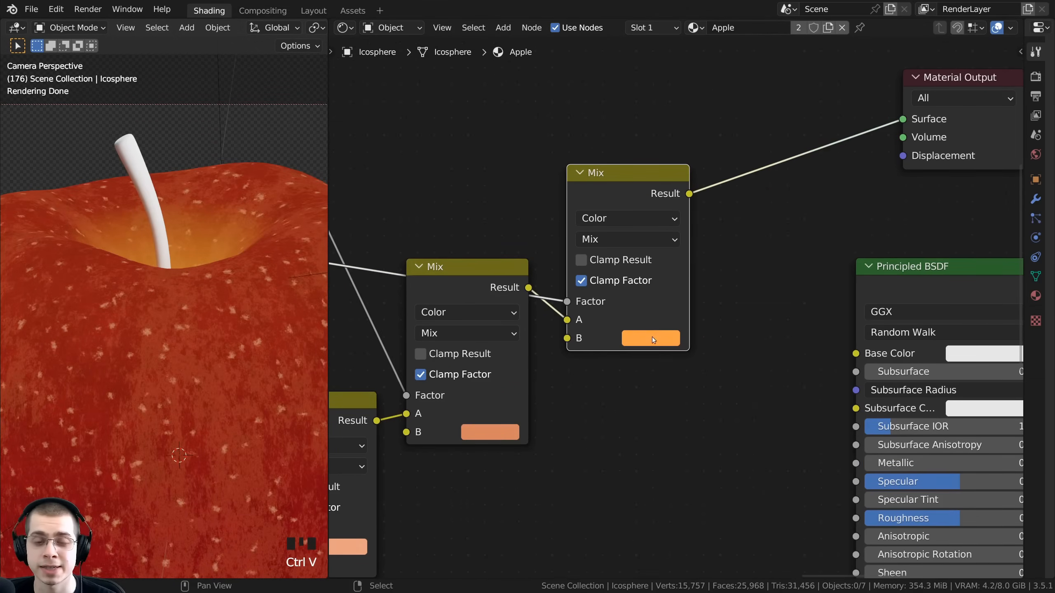
{"action": "left_click", "coordinate": [651, 340]}
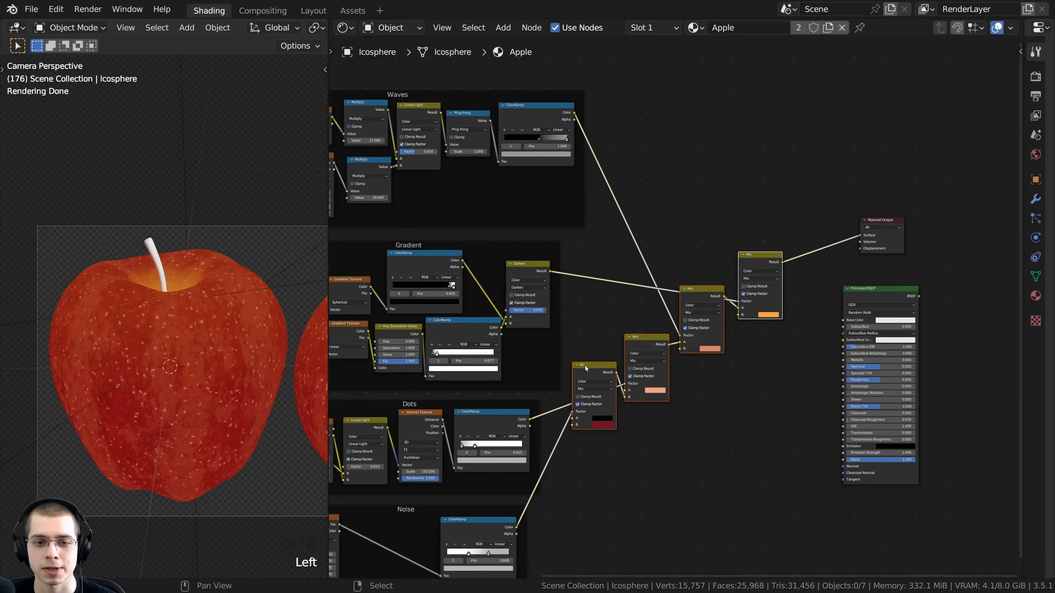
- Line up the four Mix nodes side by side in one horizontal row
{"action": "left_click_drag", "start_coordinate": [585, 365], "coordinate": [601, 267]}
{"action": "scroll", "coordinate": [671, 182], "scroll_direction": "up", "scroll_amount": 2}
{"action": "left_click", "coordinate": [665, 203]}
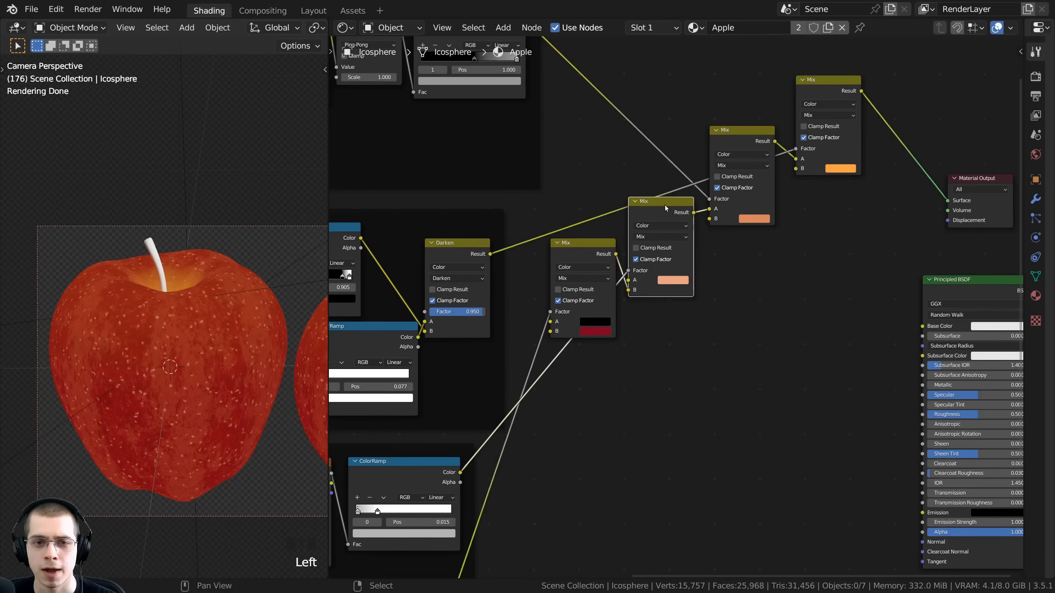
{"action": "left_click_drag", "start_coordinate": [665, 204], "coordinate": [658, 243]}
{"action": "left_click_drag", "start_coordinate": [735, 130], "coordinate": [724, 242]}
{"action": "left_click_drag", "start_coordinate": [815, 89], "coordinate": [792, 250]}
{"action": "left_click_drag", "start_coordinate": [832, 182], "coordinate": [559, 265]}
{"action": "middle_click_drag", "start_coordinate": [753, 264], "coordinate": [559, 242]}
{"action": "scroll", "coordinate": [570, 250], "scroll_direction": "up", "scroll_amount": 4}
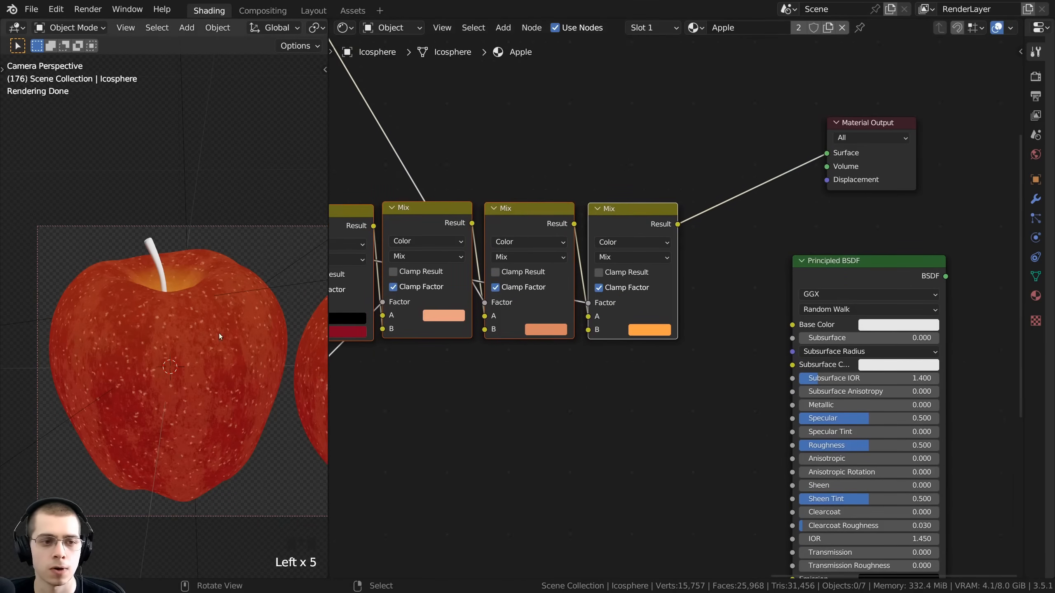
- Connect the fourth Mix node to the Principled BSDF's Base Color and route the shader to the Material Output, aligning both nodes with the row
{"action": "middle_click_drag", "start_coordinate": [678, 285], "coordinate": [618, 233]}
{"action": "left_click", "coordinate": [604, 177]}
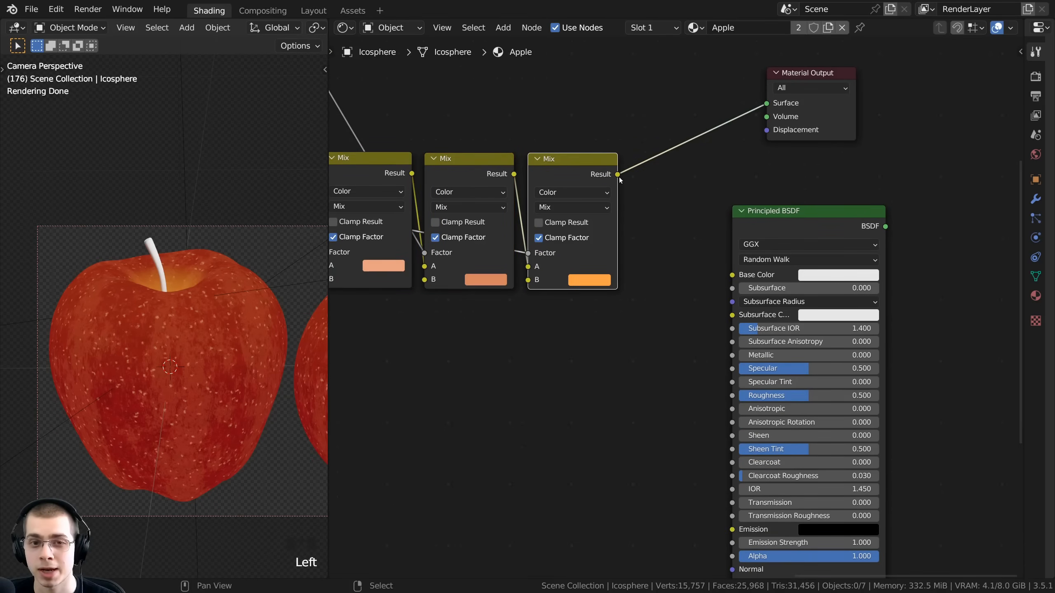
{"action": "left_click_drag", "start_coordinate": [618, 174], "coordinate": [734, 278]}
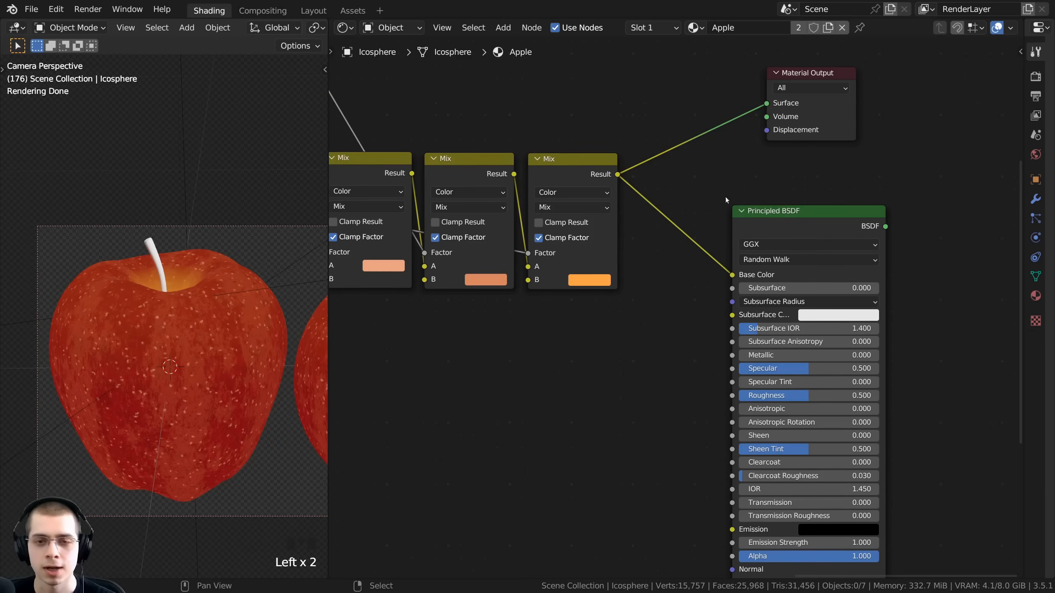
{"action": "left_click", "coordinate": [810, 220], "text": "ctrl+shift"}
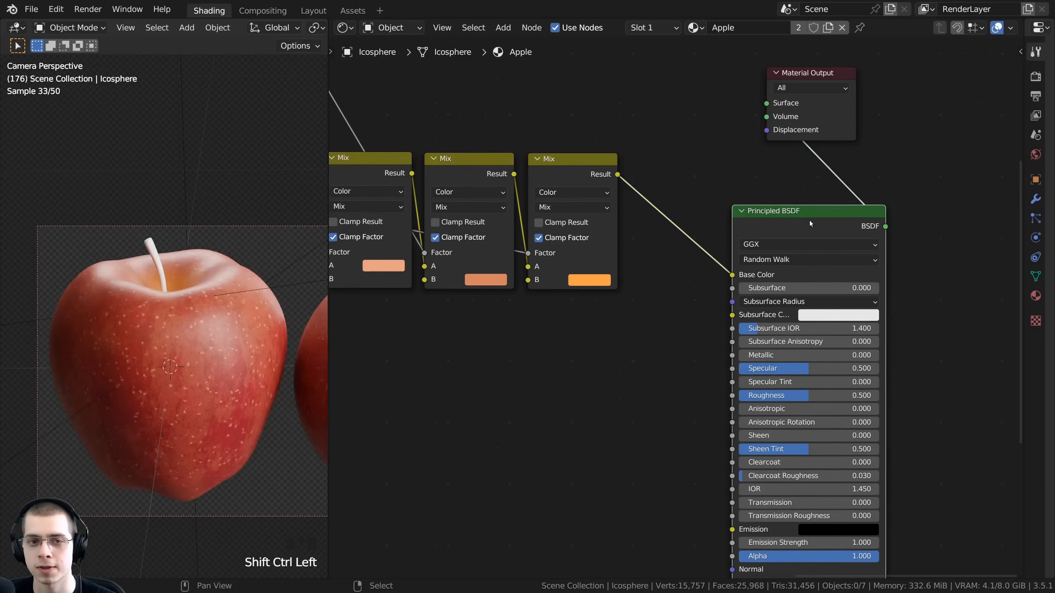
{"action": "left_click_drag", "start_coordinate": [810, 221], "coordinate": [727, 164]}
{"action": "left_click_drag", "start_coordinate": [803, 86], "coordinate": [911, 166]}
- Examine the shaded apple and the sphere beside it close up and from a distance
{"action": "scroll", "coordinate": [211, 324], "scroll_direction": "down", "scroll_amount": 3}
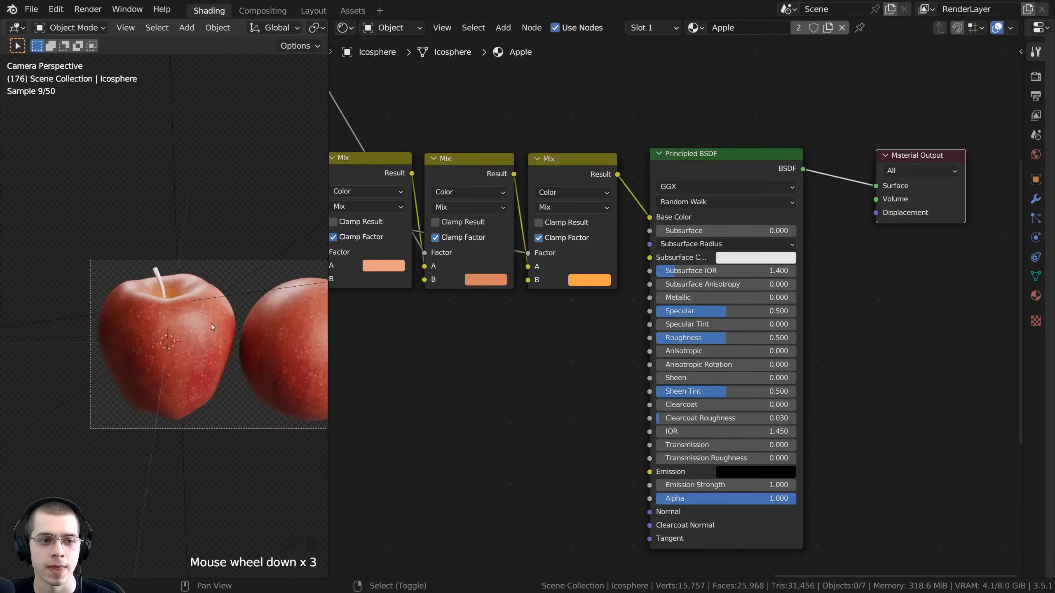
{"action": "middle_click_drag", "start_coordinate": [211, 323], "coordinate": [80, 282], "text": "shift"}
{"action": "scroll", "coordinate": [171, 209], "scroll_direction": "up", "scroll_amount": 2}
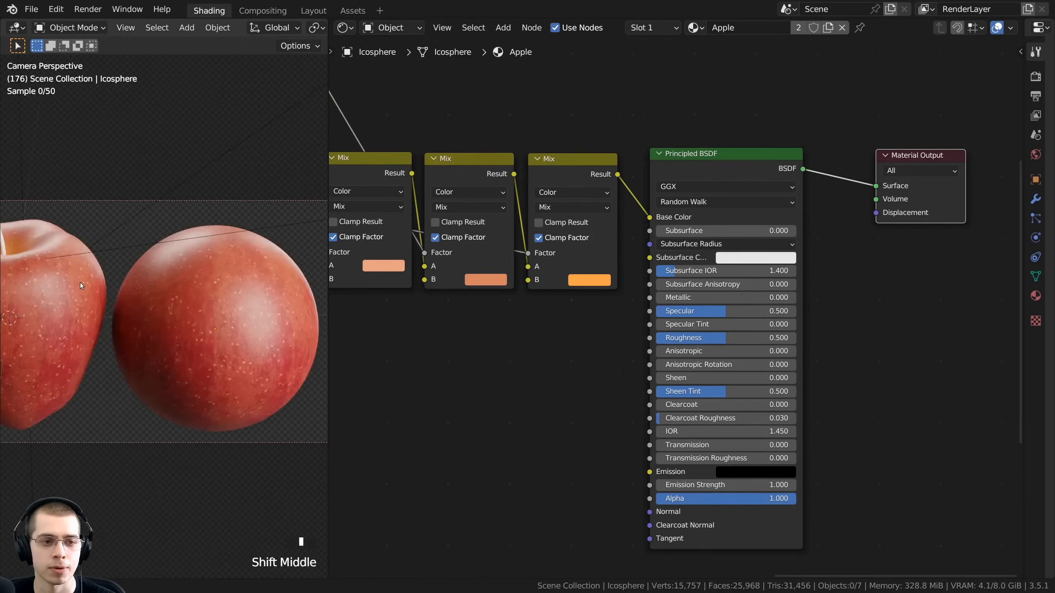
{"action": "scroll", "coordinate": [80, 283], "scroll_direction": "up", "scroll_amount": 1, "text": "shift"}
{"action": "scroll", "coordinate": [248, 281], "scroll_direction": "up", "scroll_amount": 1}
{"action": "scroll", "coordinate": [247, 302], "scroll_direction": "up", "scroll_amount": 2}
{"action": "scroll", "coordinate": [571, 307], "scroll_direction": "down", "scroll_amount": 3}
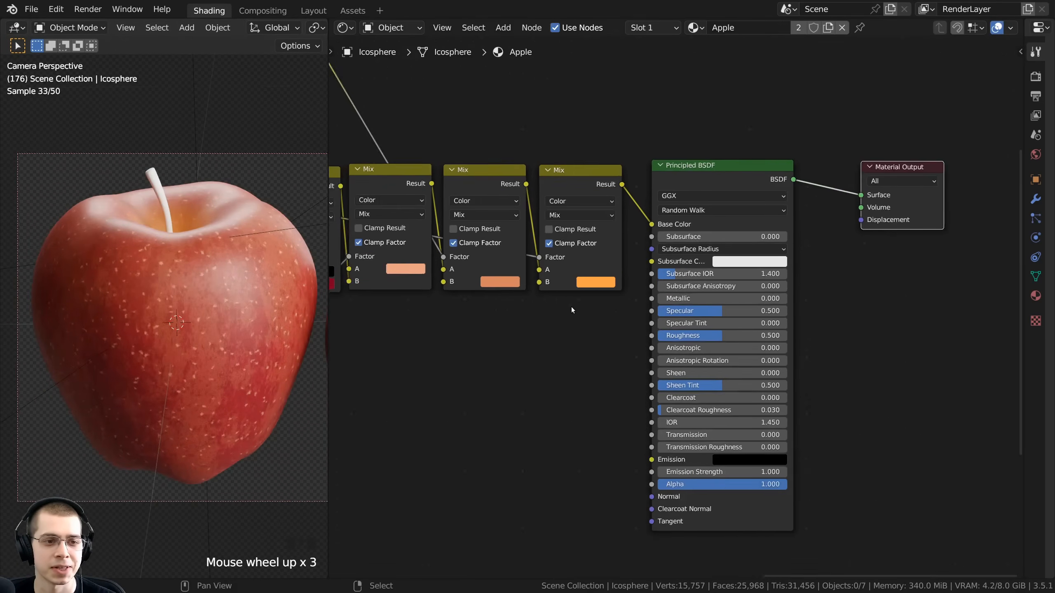
{"action": "scroll", "coordinate": [116, 165], "scroll_direction": "up", "scroll_amount": 2}
{"action": "scroll", "coordinate": [117, 165], "scroll_direction": "up", "scroll_amount": 2}
{"action": "middle_click_drag", "start_coordinate": [117, 166], "coordinate": [99, 167], "text": "shift"}
{"action": "scroll", "coordinate": [742, 268], "scroll_direction": "up", "scroll_amount": 4}
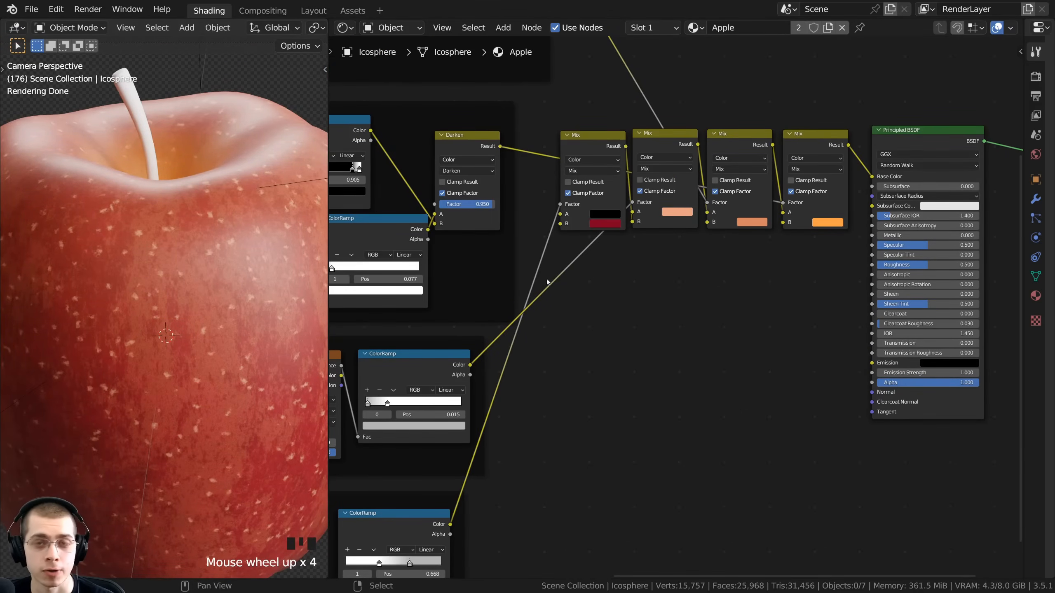
- Connect the Color output of the Noise group's ColorRamp to the Principled BSDF's Roughness
{"action": "scroll", "coordinate": [539, 326], "scroll_direction": "down", "scroll_amount": 3}
{"action": "middle_click_drag", "start_coordinate": [500, 349], "coordinate": [658, 293]}
{"action": "scroll", "coordinate": [628, 291], "scroll_direction": "up", "scroll_amount": 3}
{"action": "middle_click_drag", "start_coordinate": [474, 414], "coordinate": [484, 305]}
{"action": "left_click", "coordinate": [504, 312]}
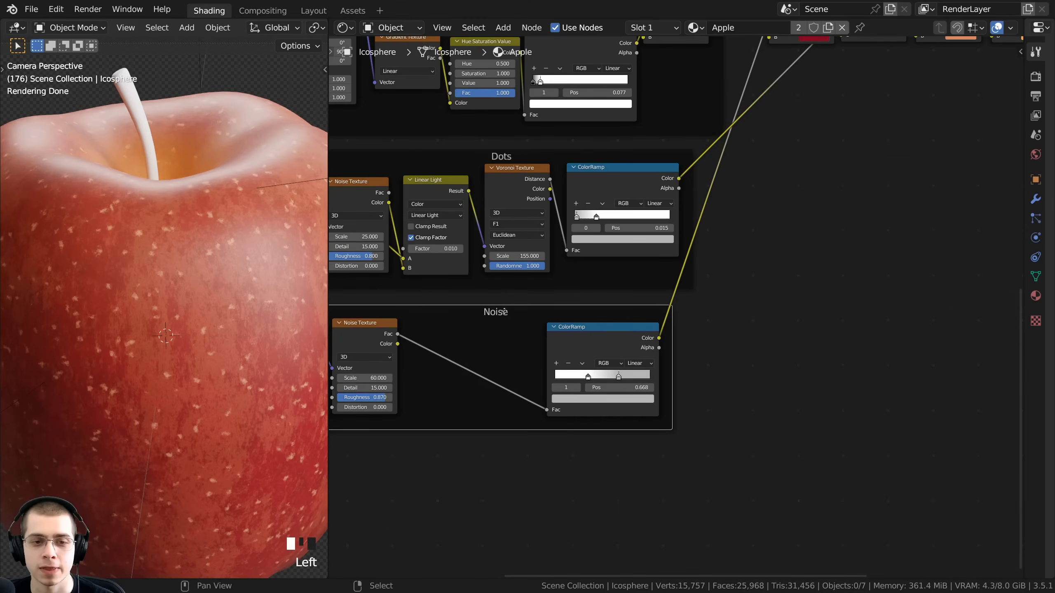
{"action": "left_click_drag", "start_coordinate": [655, 339], "coordinate": [814, 186]}
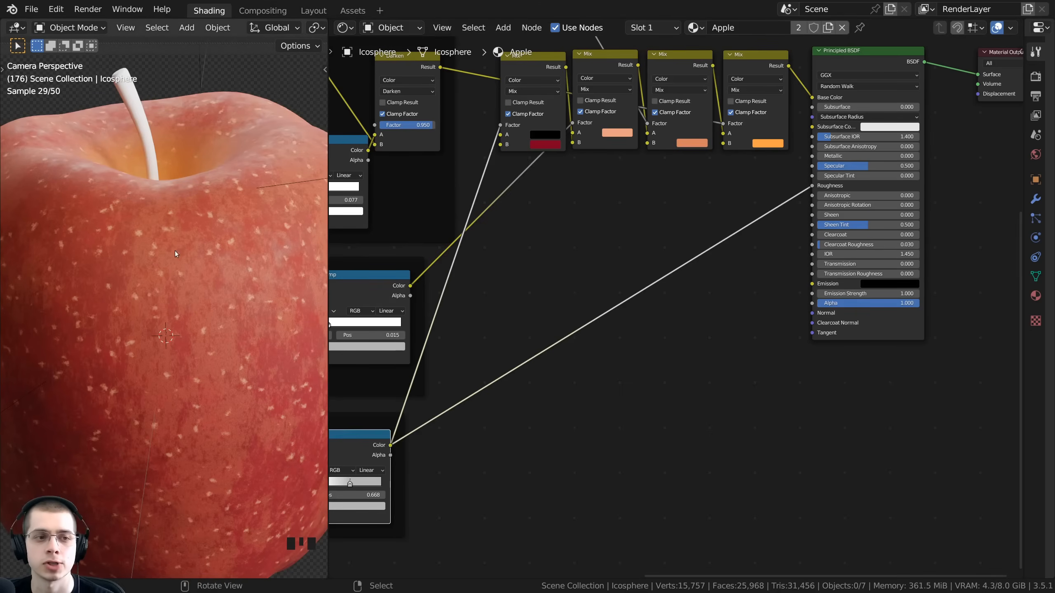
{"action": "middle_click_drag", "start_coordinate": [174, 250], "coordinate": [104, 324], "text": "shift"}
- Add a ColorRamp node on the link between the Noise group and the Roughness input
{"action": "middle_click_drag", "start_coordinate": [506, 272], "coordinate": [574, 268]}
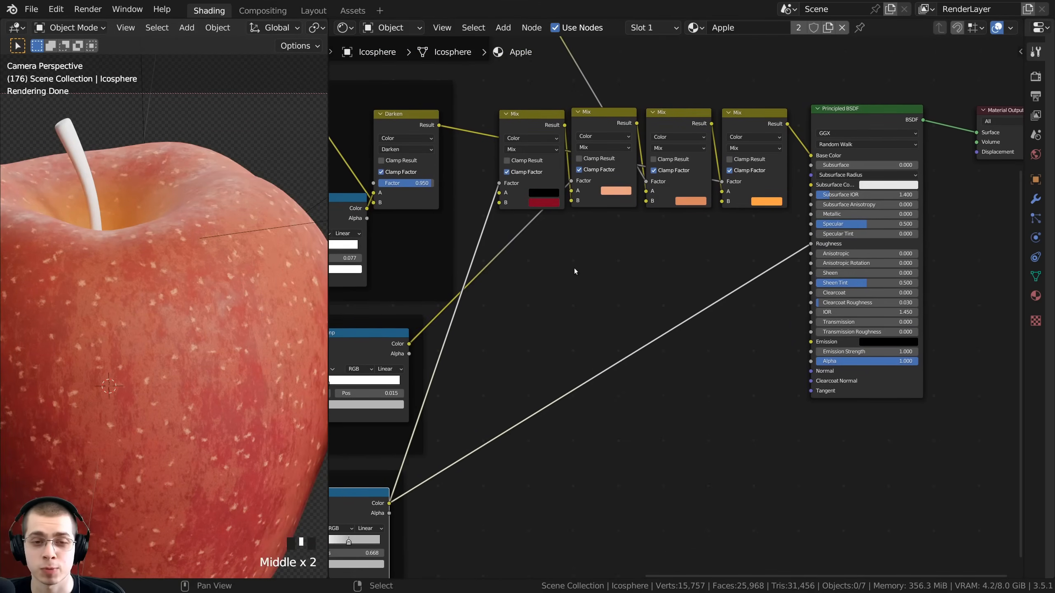
{"action": "key", "text": "shift+a"}
{"action": "left_click", "coordinate": [576, 271]}
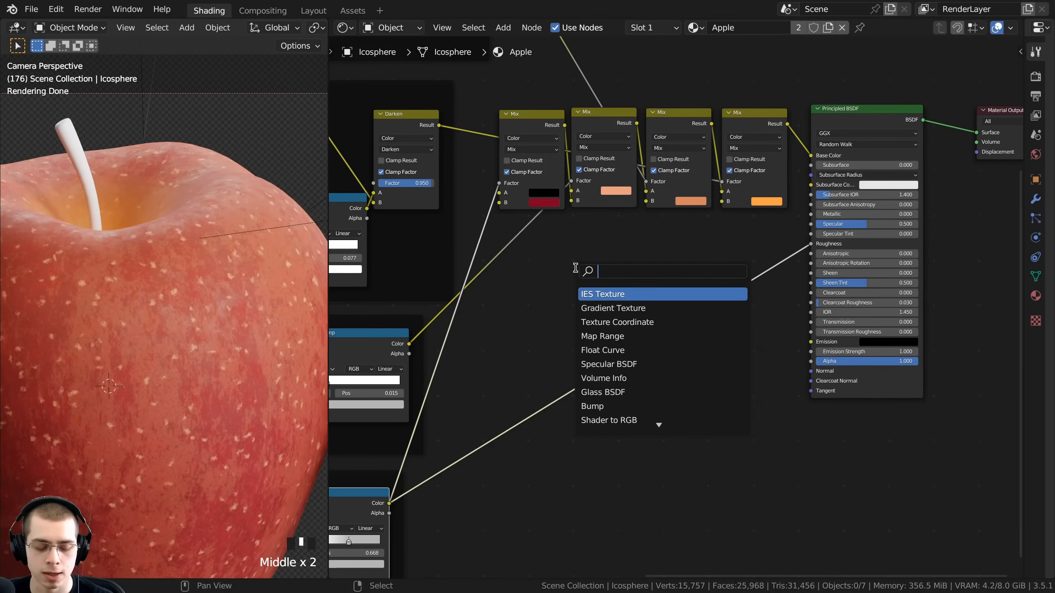
{"action": "type", "text": "col"}
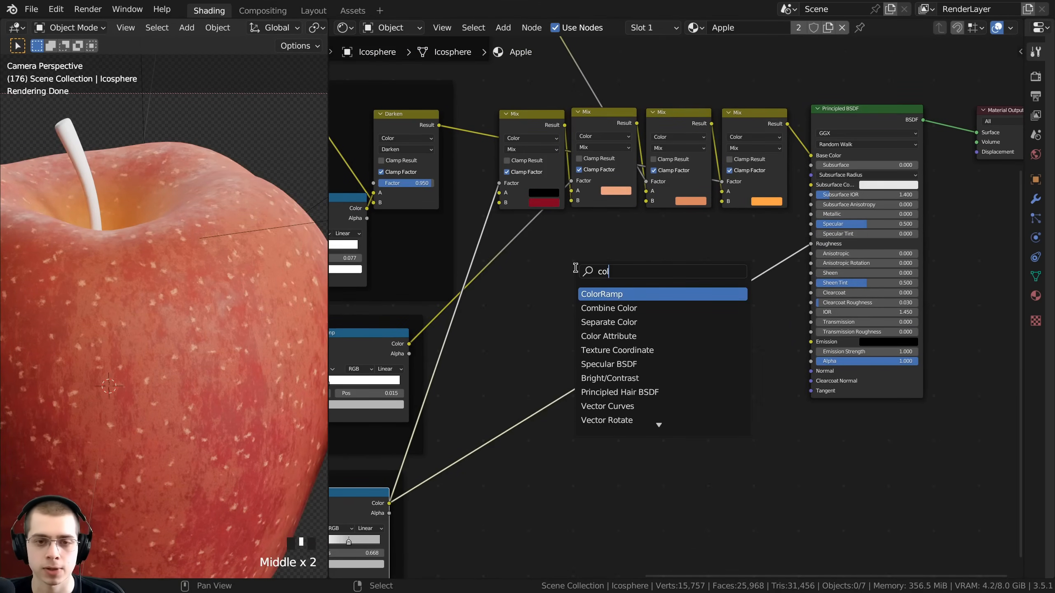
{"action": "left_click", "coordinate": [601, 294]}
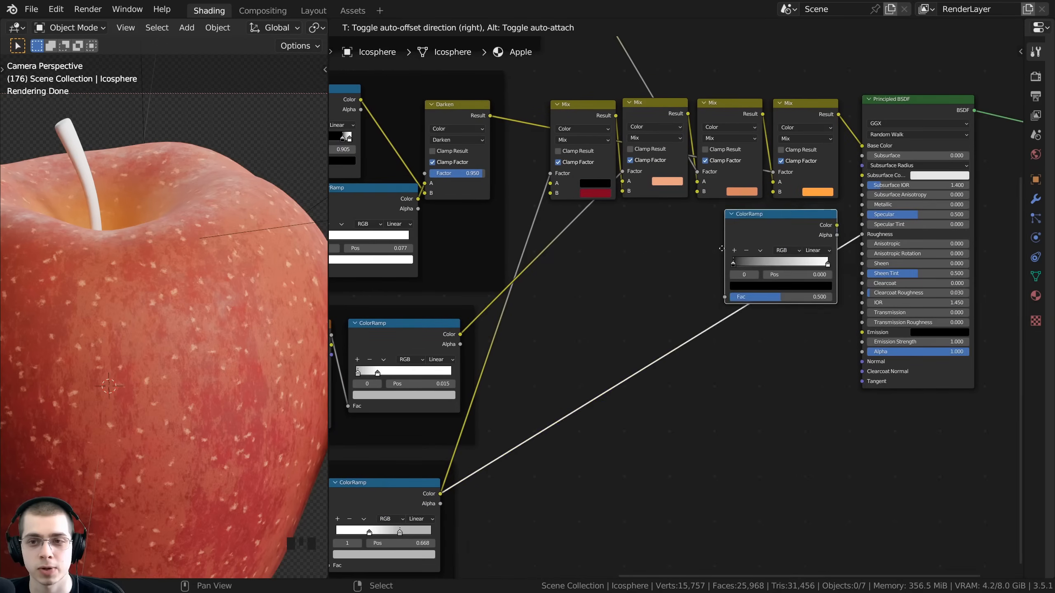
{"action": "left_click", "coordinate": [670, 267]}
{"action": "left_click_drag", "start_coordinate": [712, 249], "coordinate": [772, 226]}
- Darken the white stop of the roughness ColorRamp to the gray hex 868686 and inspect the apple's glossy highlights
{"action": "middle_click_drag", "start_coordinate": [768, 226], "coordinate": [729, 239]}
{"action": "scroll", "coordinate": [729, 239], "scroll_direction": "up", "scroll_amount": 2}
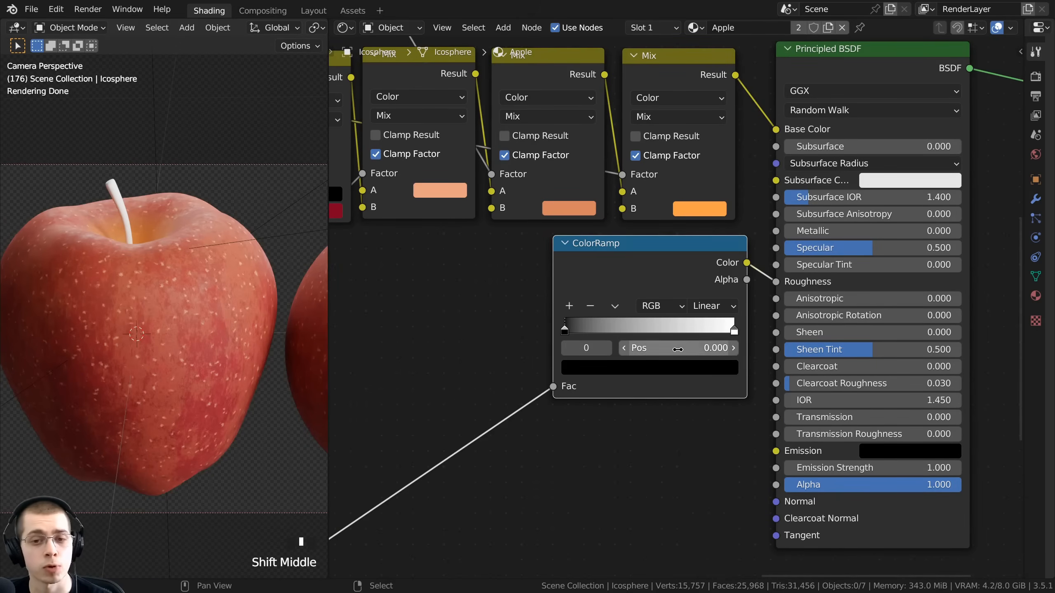
{"action": "left_click", "coordinate": [733, 331]}
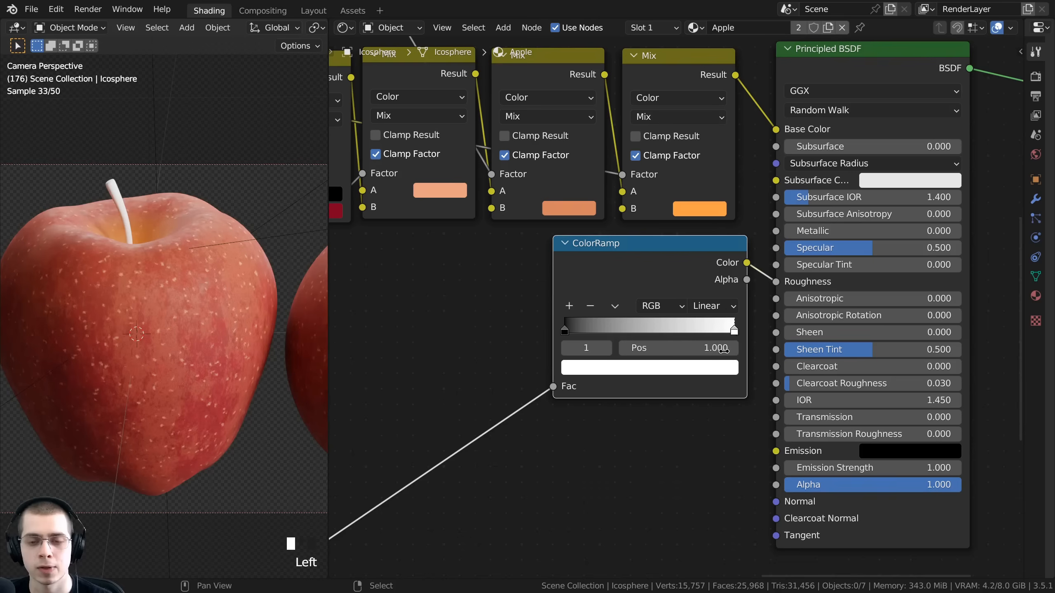
{"action": "left_click", "coordinate": [713, 368]}
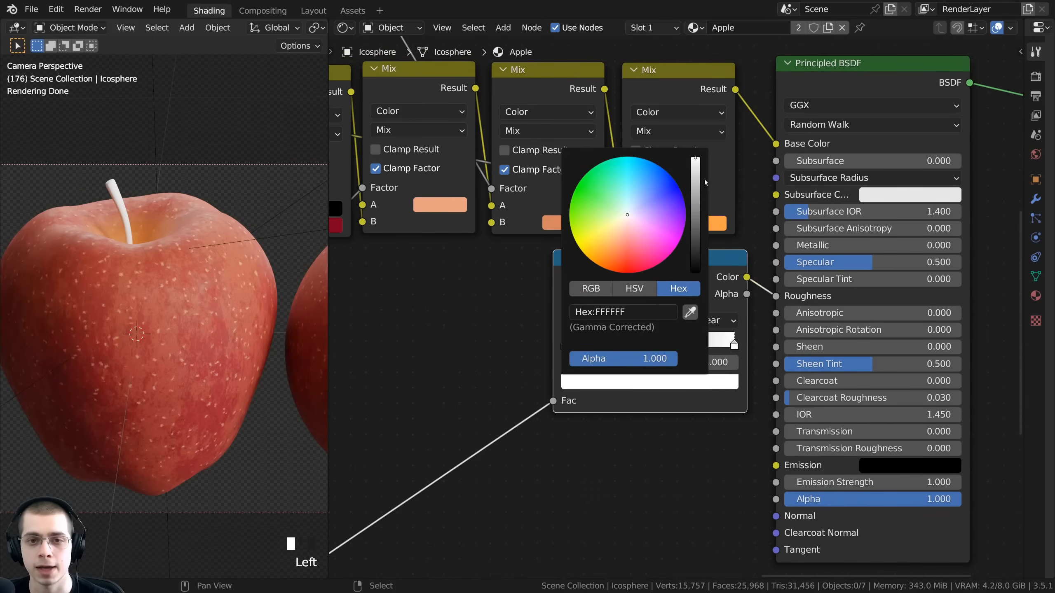
{"action": "left_click_drag", "start_coordinate": [696, 168], "coordinate": [696, 220]}
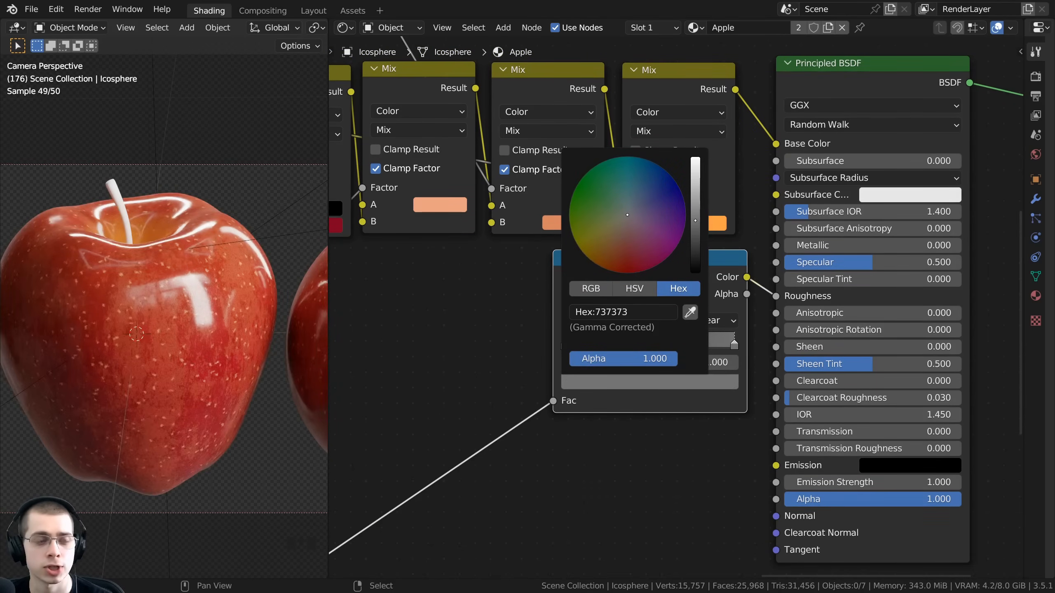
{"action": "key", "text": "ctrl+v"}
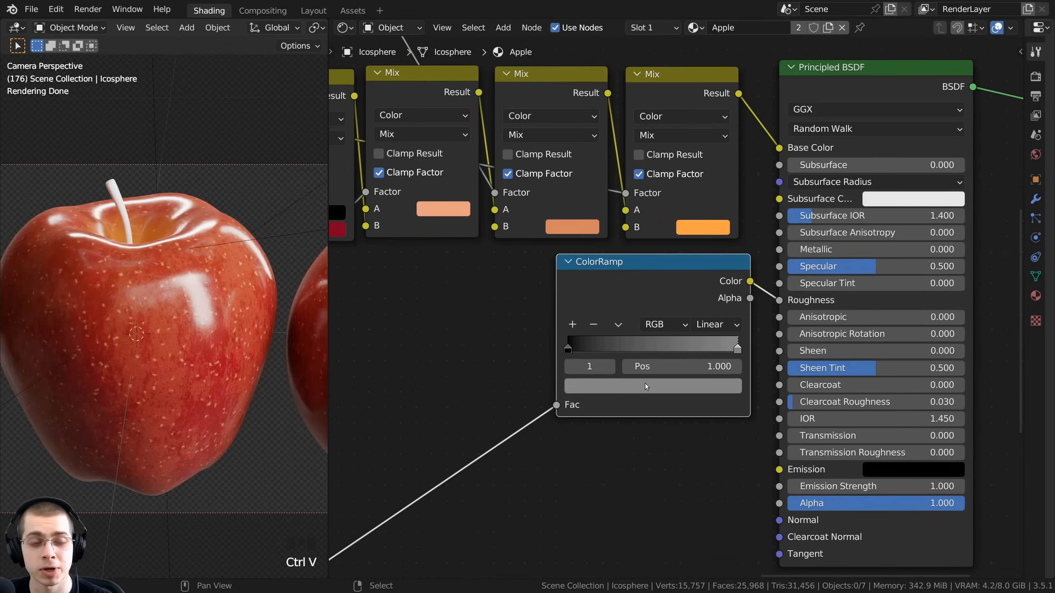
{"action": "left_click", "coordinate": [645, 384]}
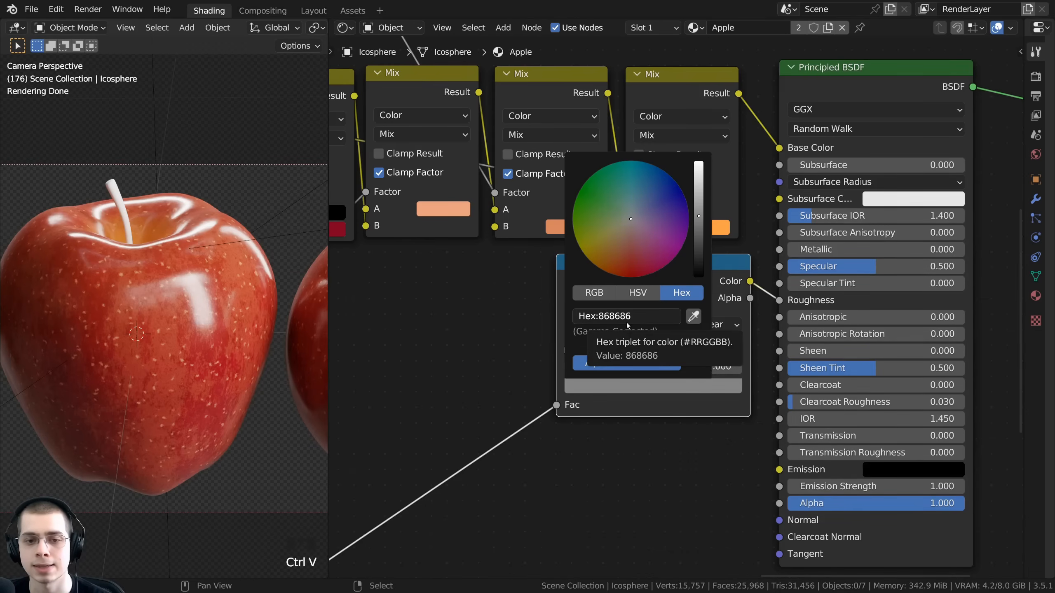
{"action": "middle_click_drag", "start_coordinate": [137, 287], "coordinate": [128, 294], "text": "shift"}
{"action": "scroll", "coordinate": [128, 294], "scroll_direction": "up", "scroll_amount": 5}
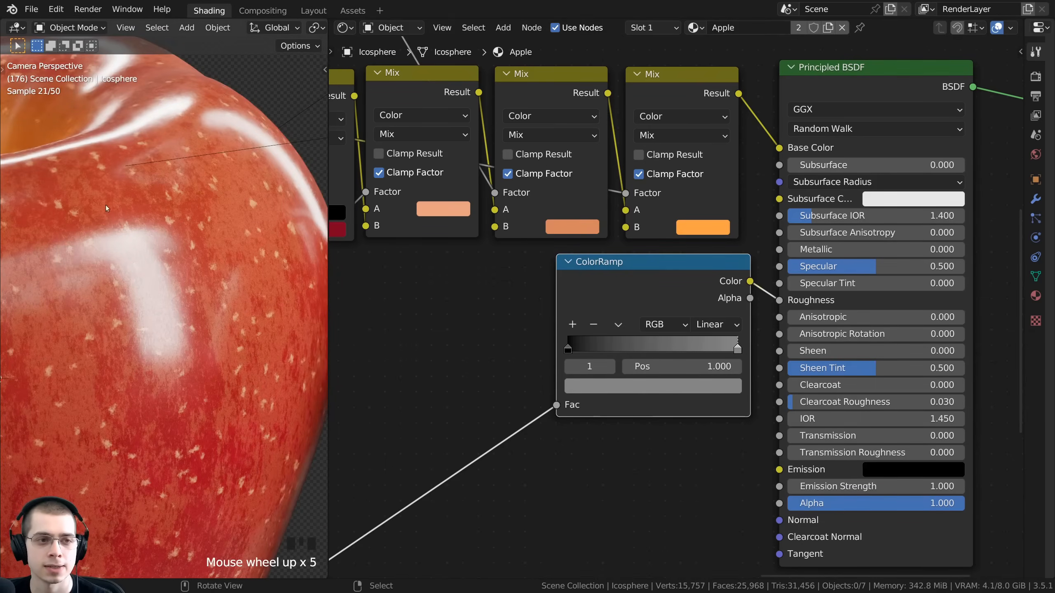
{"action": "scroll", "coordinate": [207, 403], "scroll_direction": "down", "scroll_amount": 3}
{"action": "middle_click_drag", "start_coordinate": [207, 403], "coordinate": [220, 495], "text": "shift"}
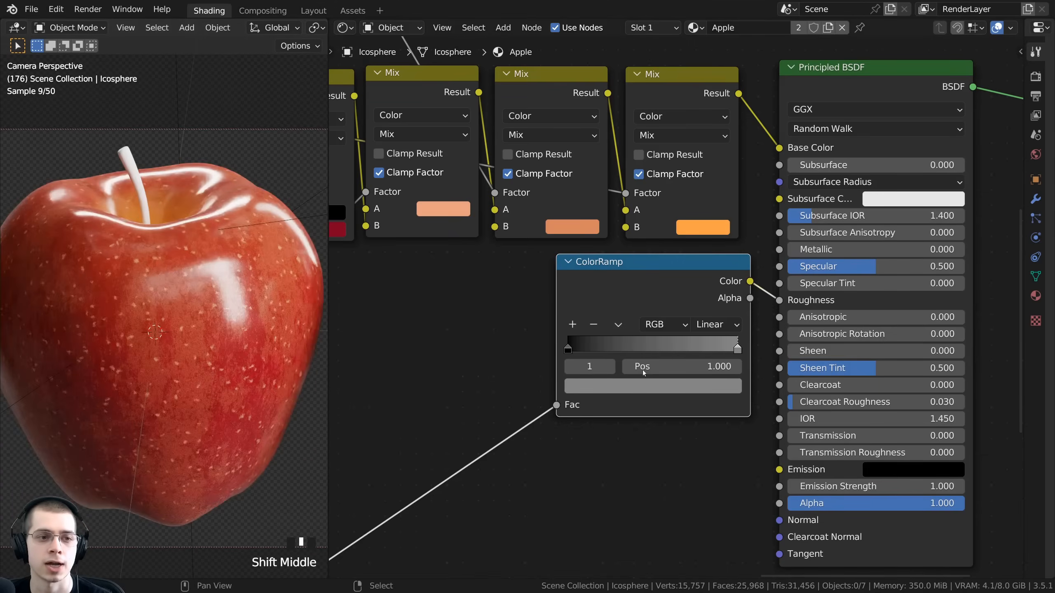
- Insert a Hue Saturation Value node between the roughness ColorRamp and the Roughness input, spacing out the neighbouring nodes
{"action": "scroll", "coordinate": [644, 298], "scroll_direction": "down", "scroll_amount": 2}
{"action": "left_click_drag", "start_coordinate": [613, 297], "coordinate": [610, 305]}
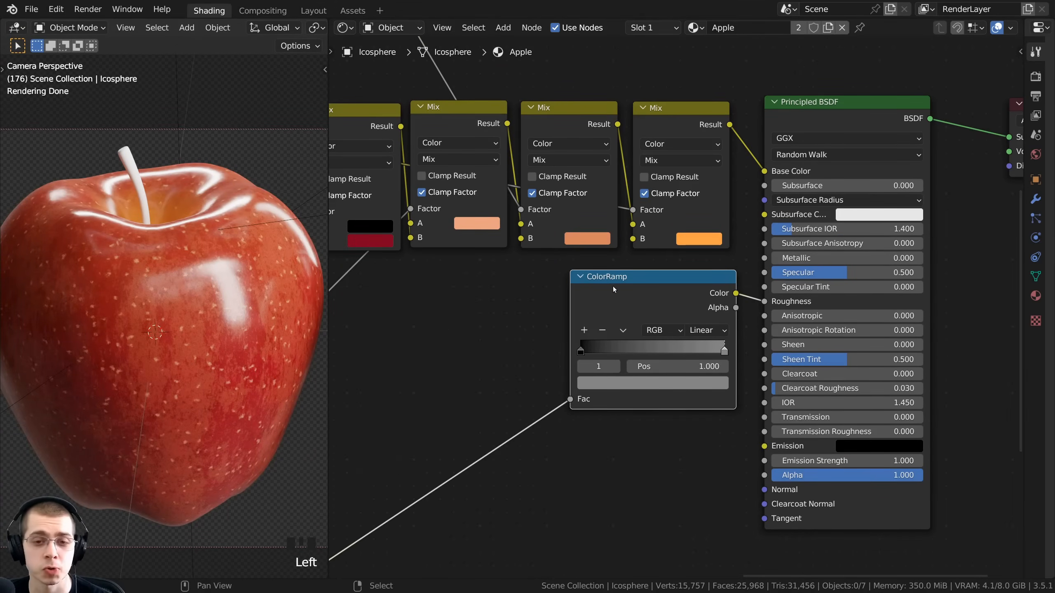
{"action": "left_click_drag", "start_coordinate": [621, 294], "coordinate": [483, 296]}
{"action": "key", "text": "shift+a"}
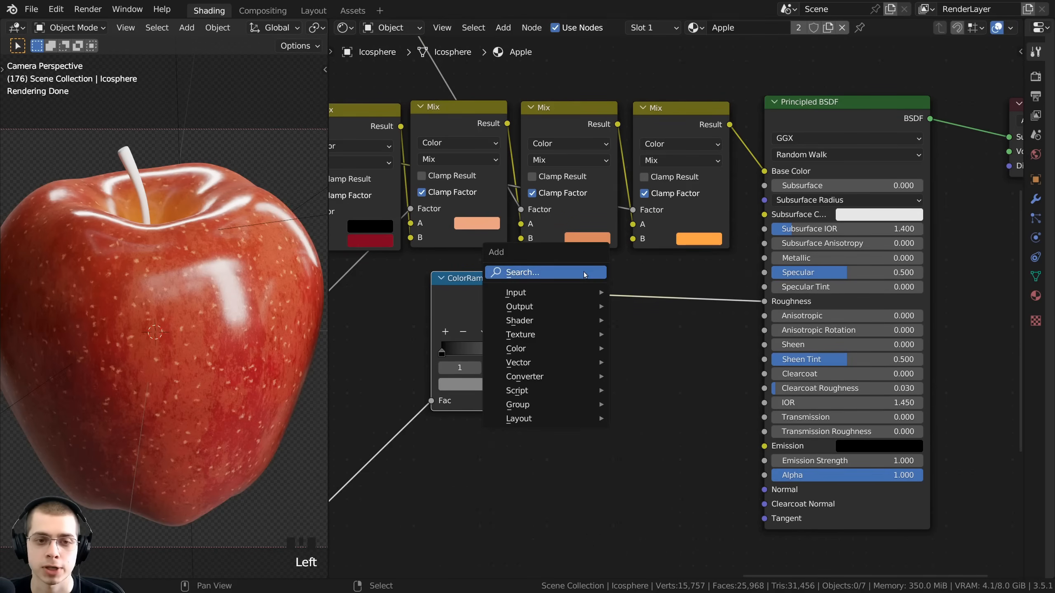
{"action": "left_click", "coordinate": [584, 272]}
{"action": "type", "text": "hue"}
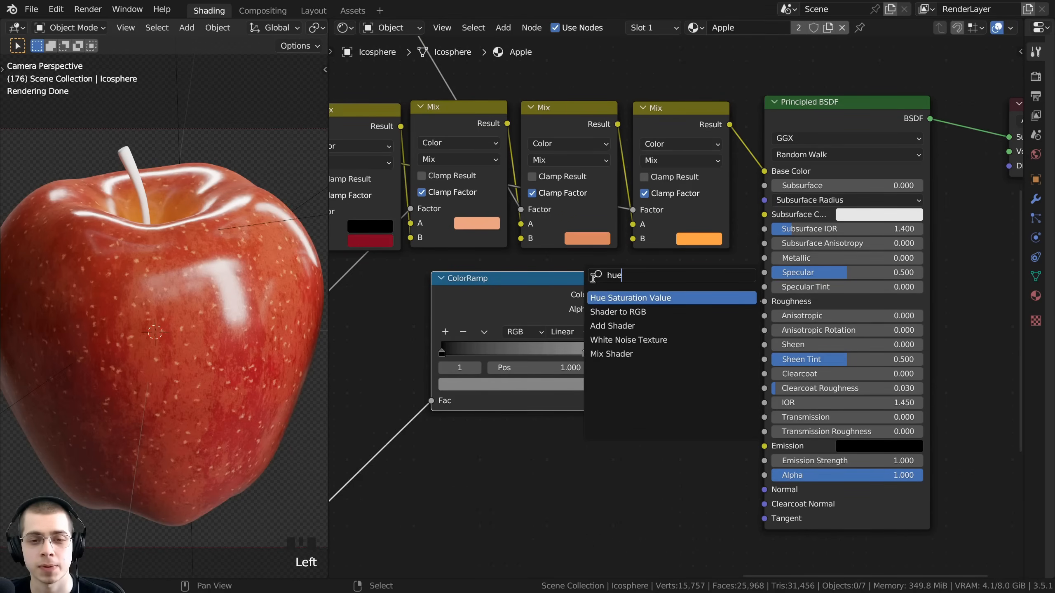
{"action": "left_click", "coordinate": [629, 298]}
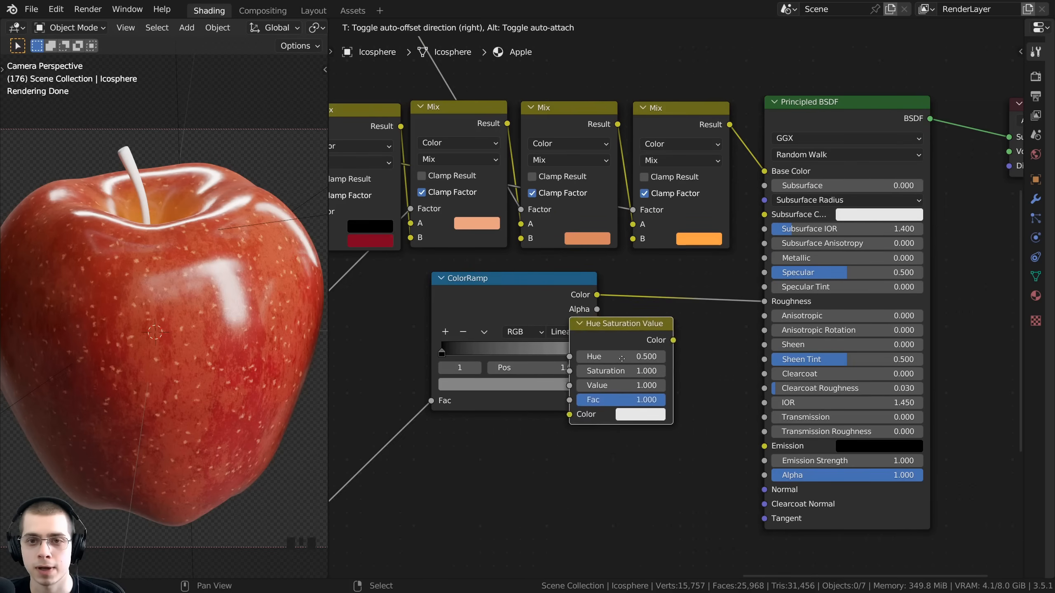
{"action": "left_click", "coordinate": [660, 316]}
{"action": "left_click_drag", "start_coordinate": [624, 297], "coordinate": [640, 293]}
{"action": "left_click_drag", "start_coordinate": [898, 116], "coordinate": [852, 115]}
{"action": "scroll", "coordinate": [676, 394], "scroll_direction": "up", "scroll_amount": 1}
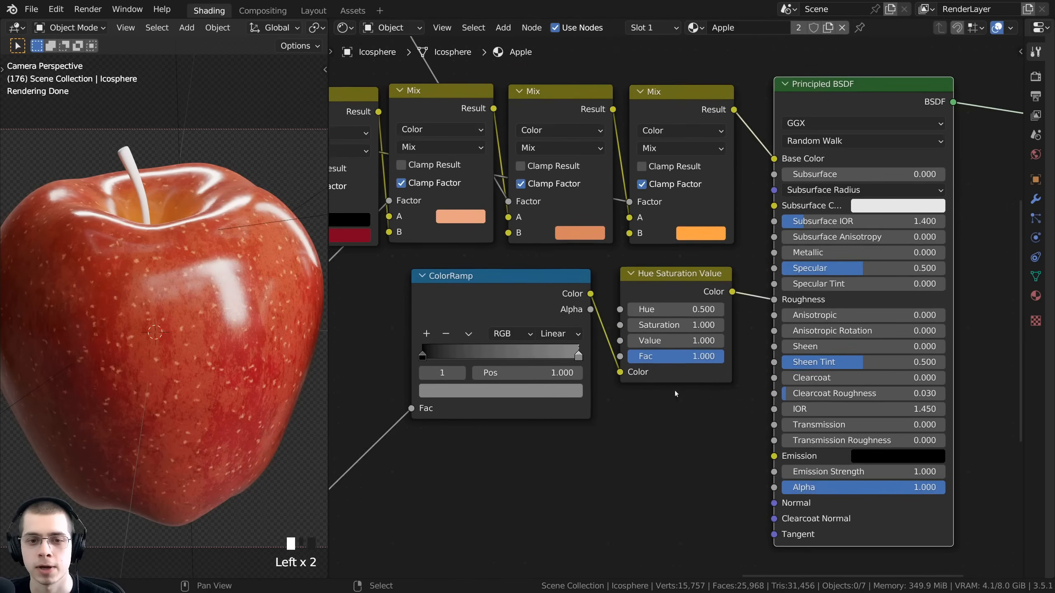
- Examine the Value setting of the roughness Hue Saturation Value node and the highlights on the apple's skin up close
{"action": "scroll", "coordinate": [676, 394], "scroll_direction": "up", "scroll_amount": 1}
{"action": "left_click", "coordinate": [663, 374]}
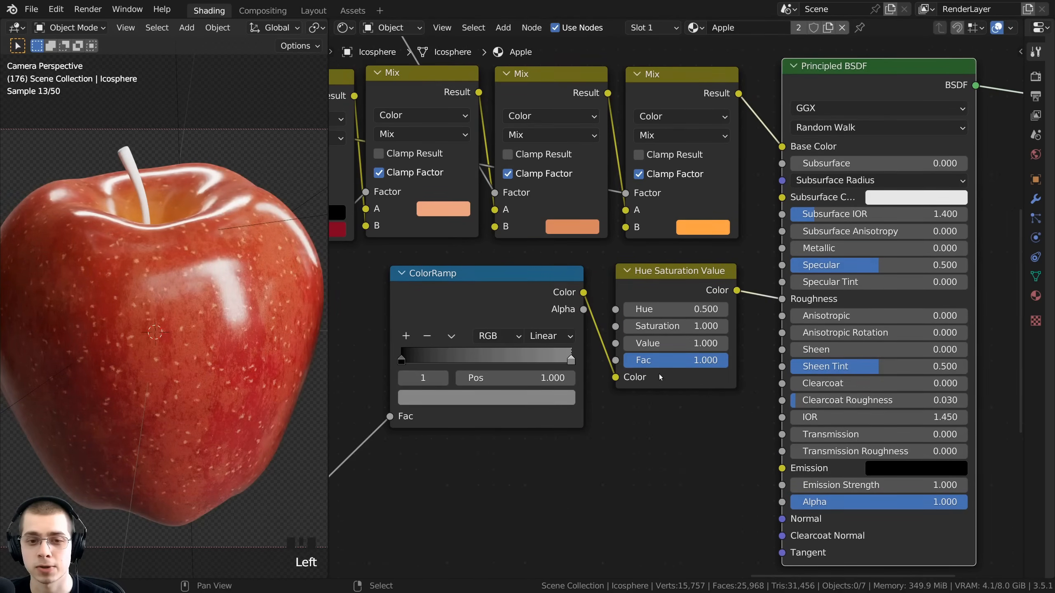
{"action": "scroll", "coordinate": [676, 306], "scroll_direction": "up", "scroll_amount": 4}
{"action": "left_click_drag", "start_coordinate": [675, 357], "coordinate": [643, 364]}
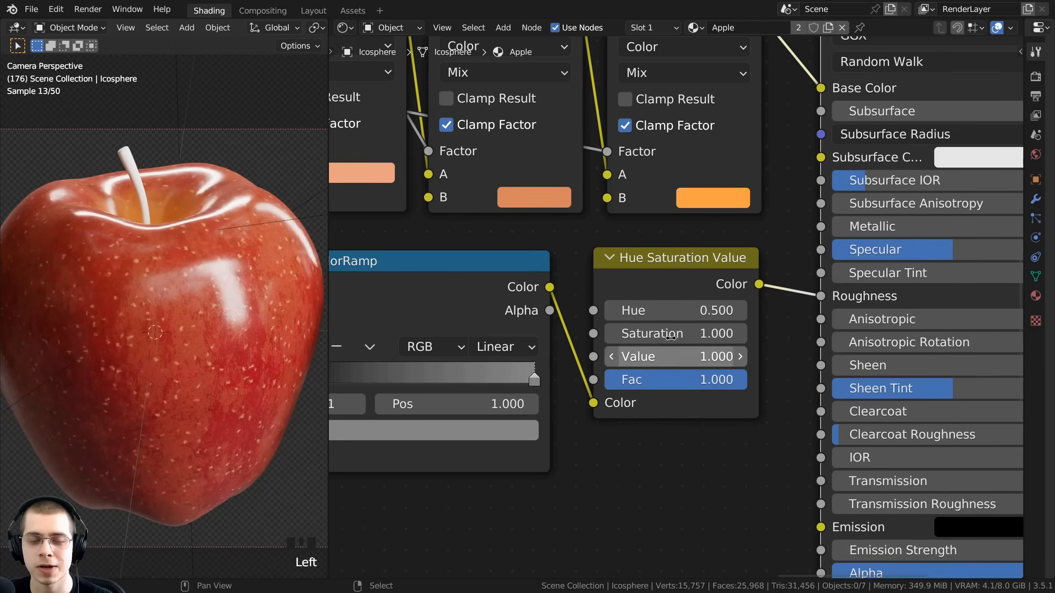
{"action": "scroll", "coordinate": [643, 361], "scroll_direction": "down", "scroll_amount": 11}
{"action": "middle_click_drag", "start_coordinate": [584, 286], "coordinate": [604, 259]}
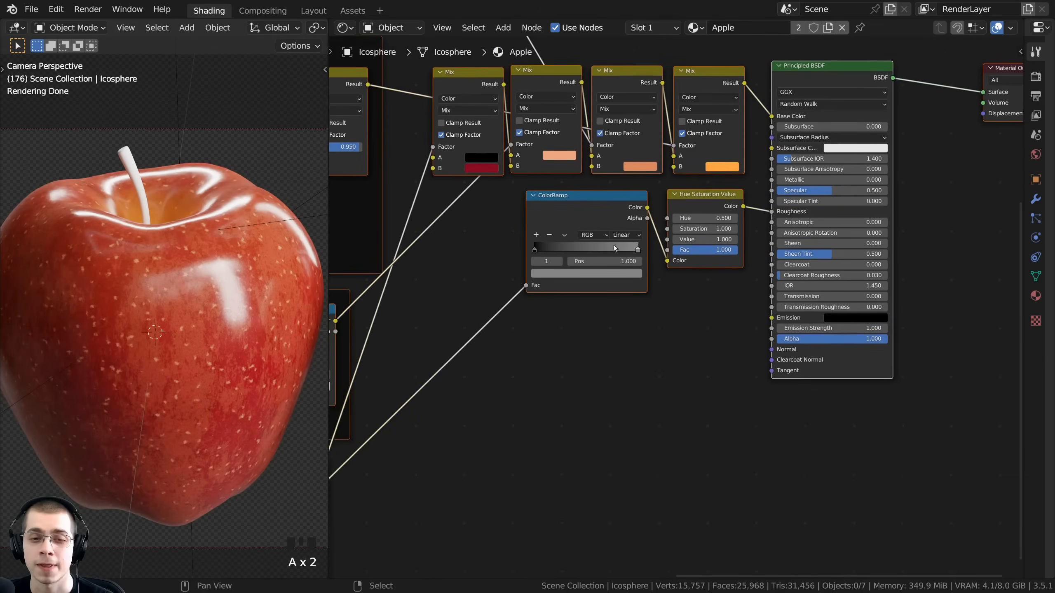
{"action": "scroll", "coordinate": [836, 392], "scroll_direction": "up", "scroll_amount": 1}
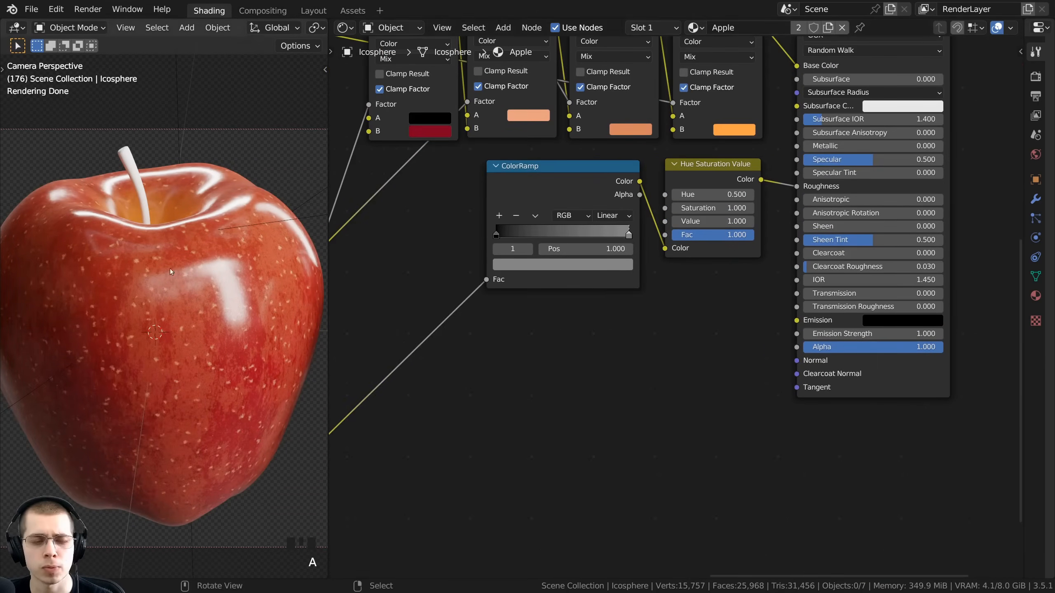
{"action": "scroll", "coordinate": [171, 272], "scroll_direction": "up", "scroll_amount": 7}
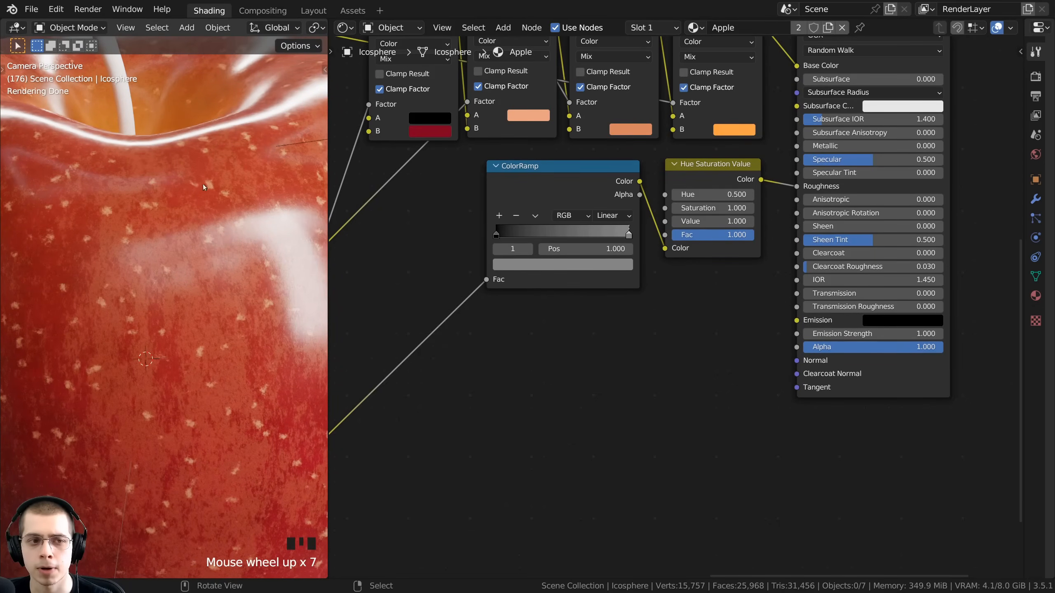
- Connect the Color output of the Noise group's ColorRamp to the Principled BSDF's Normal input and inspect the shading on the apple
{"action": "scroll", "coordinate": [574, 414], "scroll_direction": "down", "scroll_amount": 6}
{"action": "middle_click_drag", "start_coordinate": [673, 397], "coordinate": [707, 353]}
{"action": "key", "text": "a"}
{"action": "key", "text": "a"}
{"action": "middle_click_drag", "start_coordinate": [469, 355], "coordinate": [676, 266]}
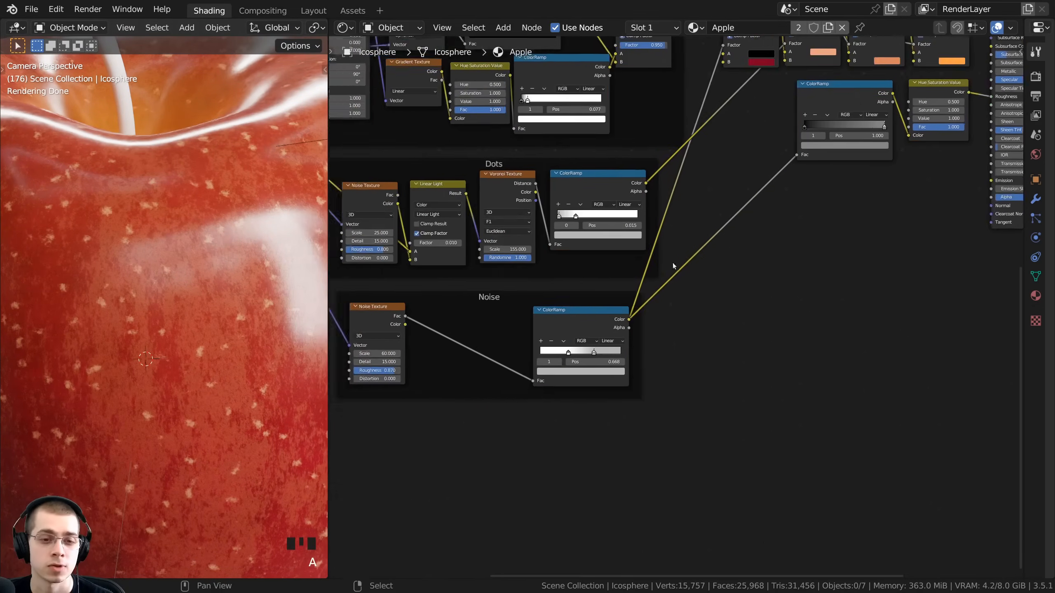
{"action": "scroll", "coordinate": [676, 266], "scroll_direction": "up", "scroll_amount": 2}
{"action": "left_click", "coordinate": [445, 291]}
{"action": "left_click", "coordinate": [615, 323]}
{"action": "middle_click_drag", "start_coordinate": [614, 324], "coordinate": [438, 397]}
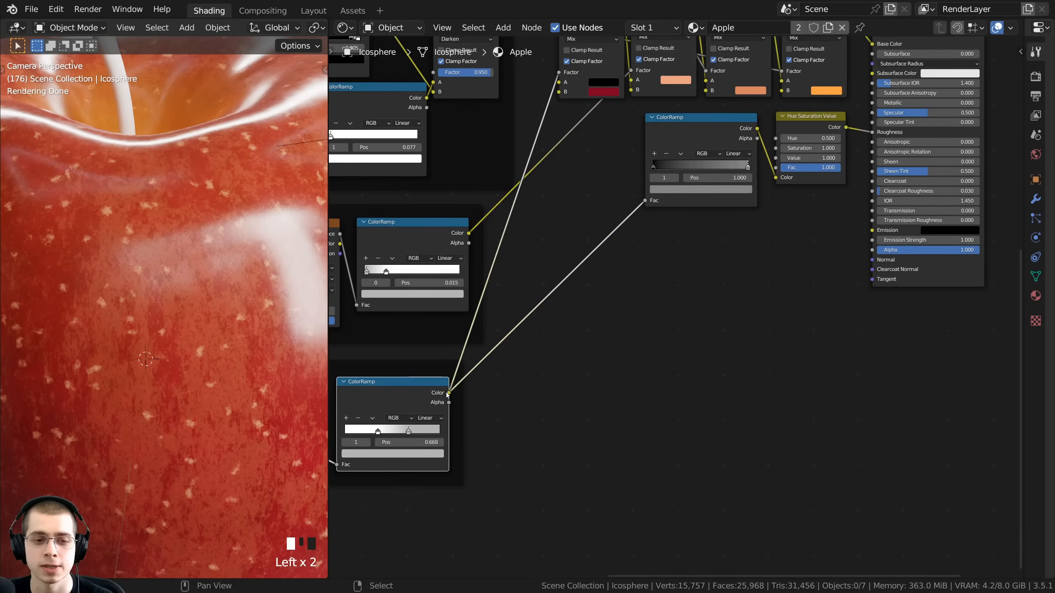
{"action": "left_click_drag", "start_coordinate": [450, 393], "coordinate": [875, 261]}
{"action": "middle_click_drag", "start_coordinate": [623, 333], "coordinate": [579, 333]}
{"action": "middle_click_drag", "start_coordinate": [133, 437], "coordinate": [194, 323], "text": "shift"}
{"action": "scroll", "coordinate": [194, 324], "scroll_direction": "down", "scroll_amount": 1}
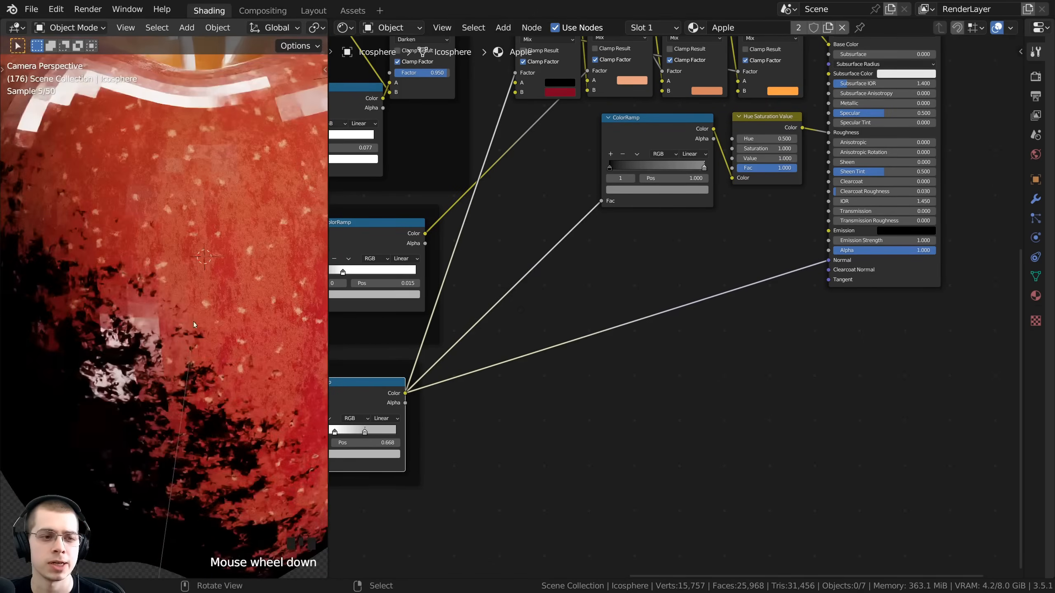
{"action": "scroll", "coordinate": [194, 325], "scroll_direction": "down", "scroll_amount": 1}
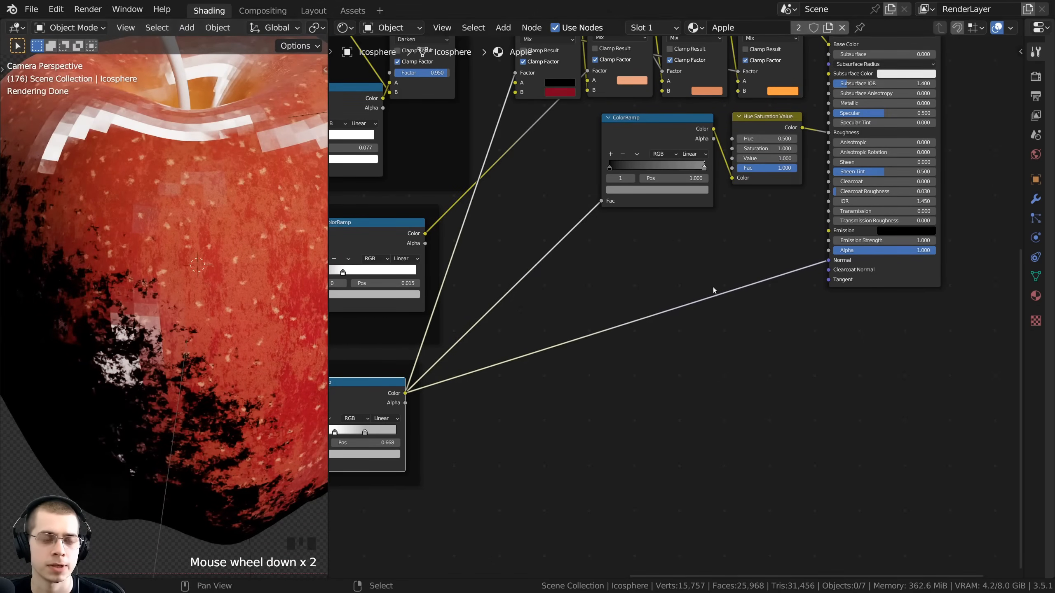
- Add a Bump node on the link between the Noise group's ColorRamp and the Principled BSDF's Normal input
{"action": "middle_click_drag", "start_coordinate": [714, 290], "coordinate": [795, 215]}
{"action": "key", "text": "shift+a"}
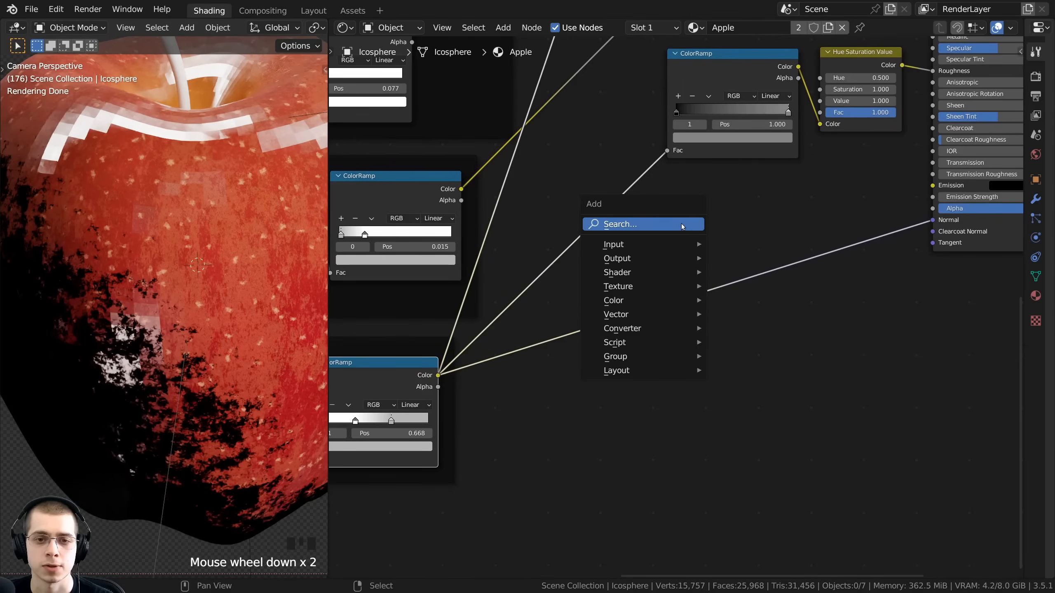
{"action": "left_click", "coordinate": [683, 227]}
{"action": "type", "text": "bm"}
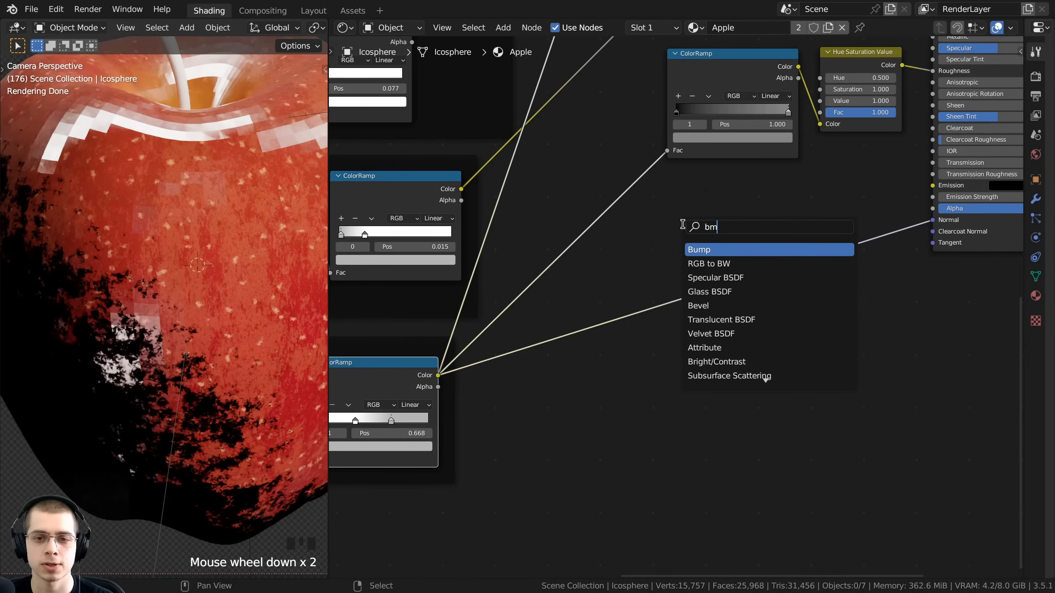
{"action": "key", "text": "Return"}
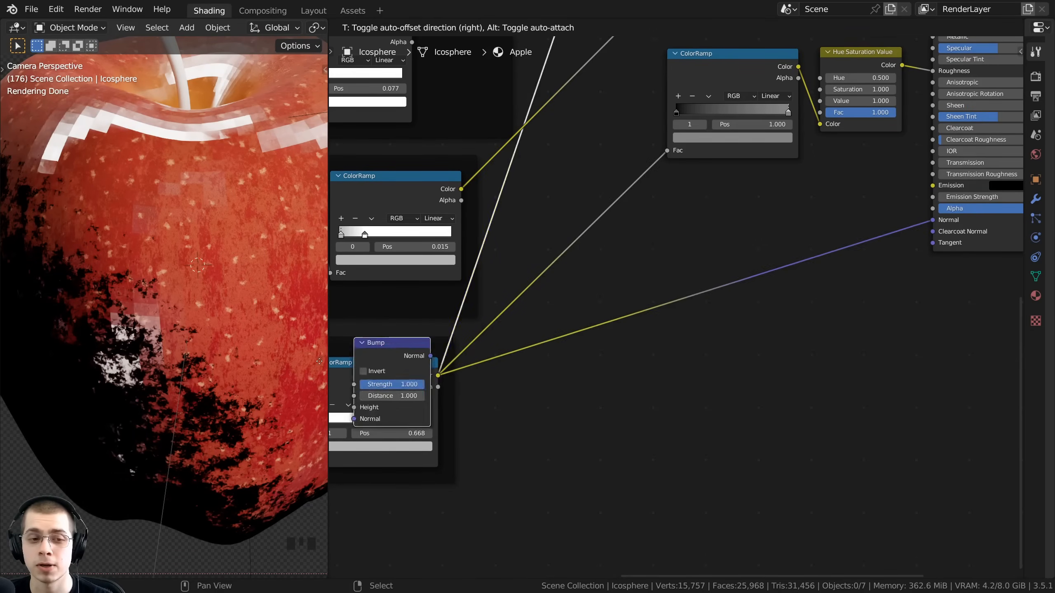
{"action": "left_click", "coordinate": [738, 182]}
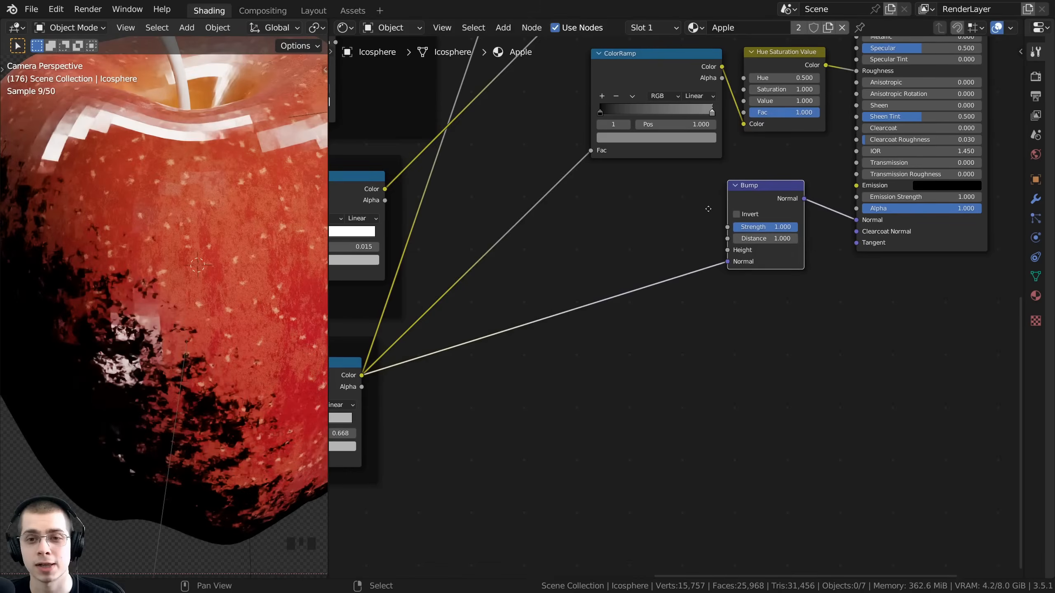
{"action": "middle_click_drag", "start_coordinate": [738, 182], "coordinate": [699, 234]}
{"action": "left_click_drag", "start_coordinate": [735, 239], "coordinate": [745, 239]}
- Move the noise link from the Bump node's Normal input to its Height input and check the apple's surface
{"action": "middle_click_drag", "start_coordinate": [746, 238], "coordinate": [731, 244]}
{"action": "scroll", "coordinate": [733, 287], "scroll_direction": "up", "scroll_amount": 3}
{"action": "middle_click_drag", "start_coordinate": [651, 342], "coordinate": [665, 341]}
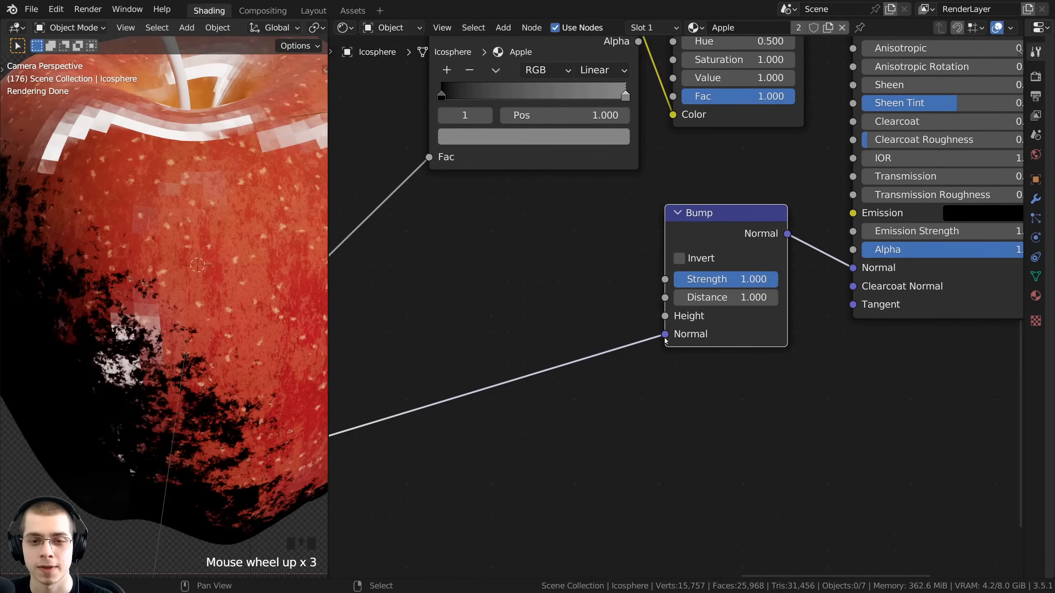
{"action": "mouse_move", "coordinate": [664, 335]}
{"action": "left_mouse_down"}
{"action": "mouse_move", "coordinate": [605, 335]}
{"action": "mouse_move", "coordinate": [665, 317]}
{"action": "left_mouse_up"}
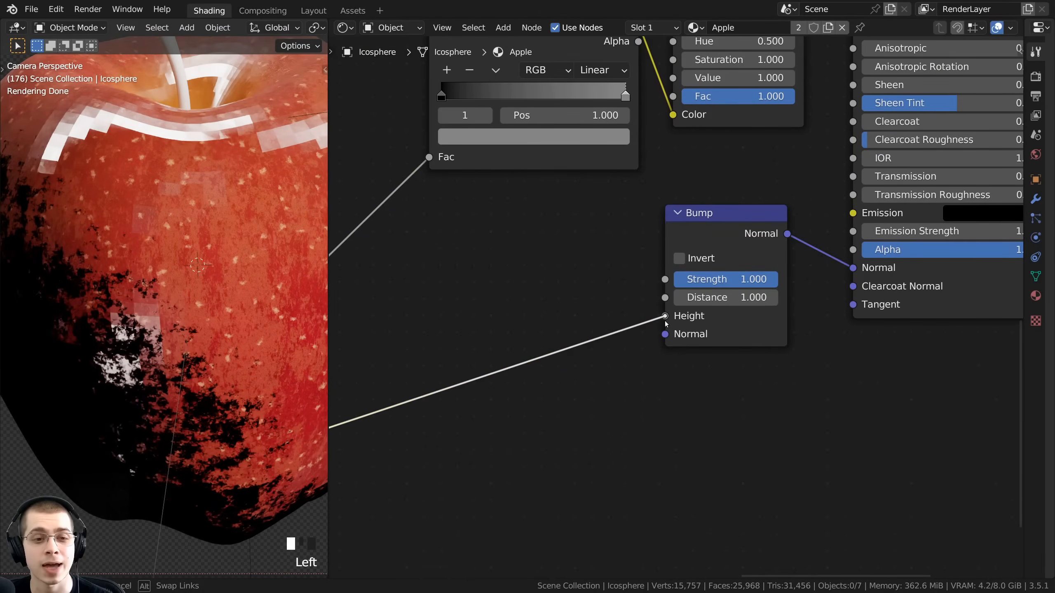
{"action": "middle_click_drag", "start_coordinate": [138, 291], "coordinate": [78, 233], "text": "shift"}
{"action": "scroll", "coordinate": [78, 231], "scroll_direction": "up", "scroll_amount": 3}
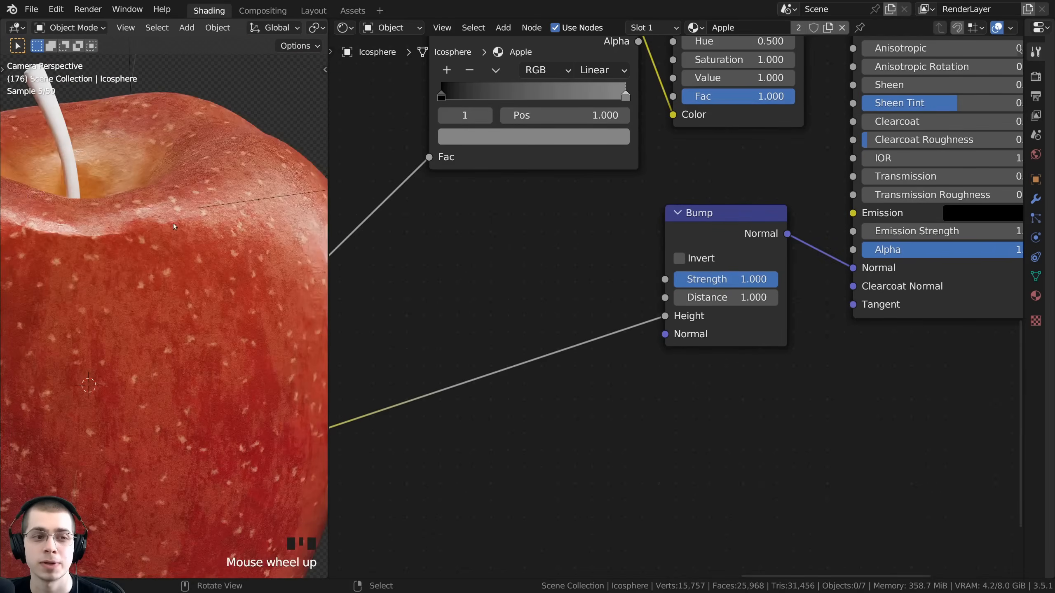
- Lower the Bump node's Strength to 0.05 and inspect the fine relief in the apple's highlights
{"action": "scroll", "coordinate": [725, 288], "scroll_direction": "up", "scroll_amount": 2}
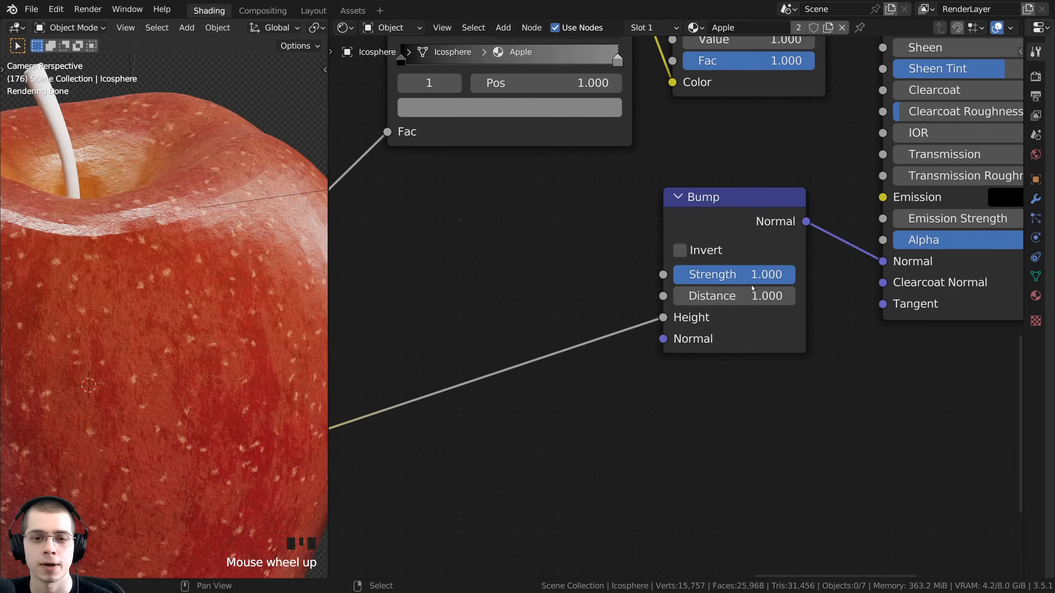
{"action": "left_click_drag", "start_coordinate": [725, 290], "coordinate": [606, 290]}
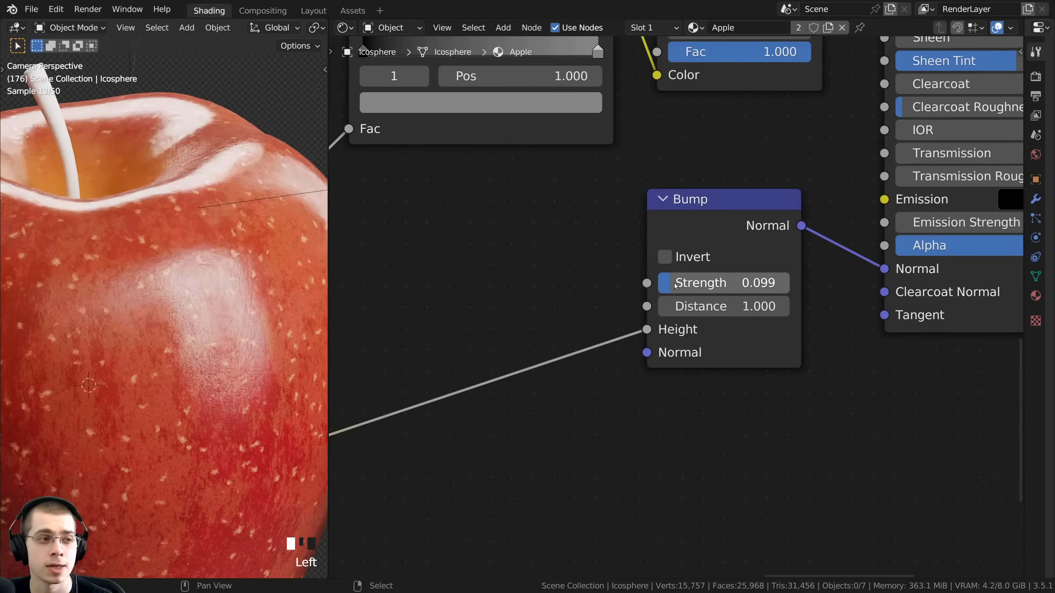
{"action": "left_click", "coordinate": [711, 281]}
{"action": "type", "text": "."}
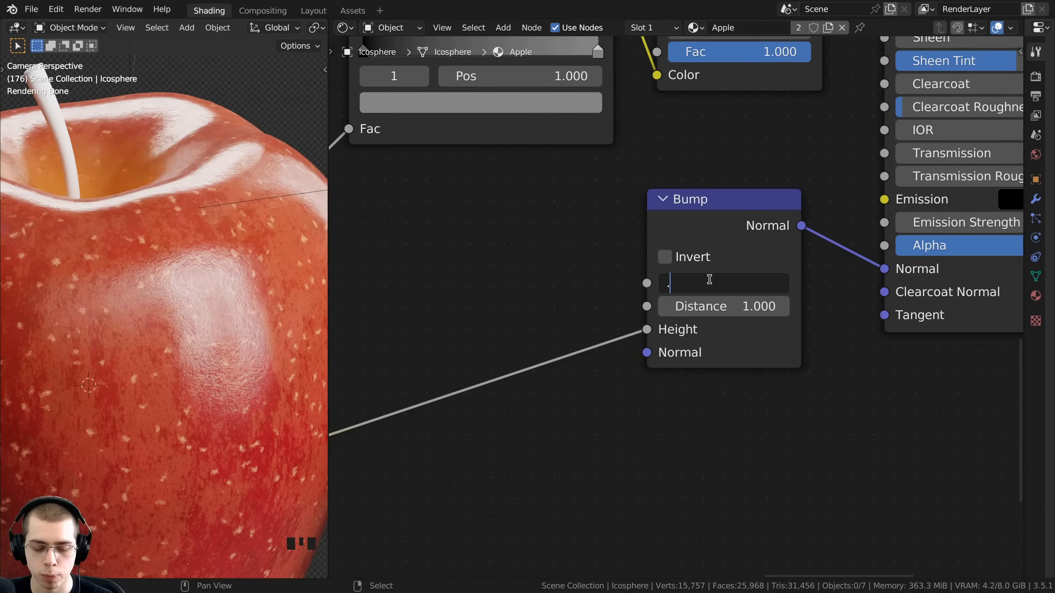
{"action": "type", "text": "05"}
{"action": "key", "text": "Return"}
{"action": "scroll", "coordinate": [180, 409], "scroll_direction": "up", "scroll_amount": 3}
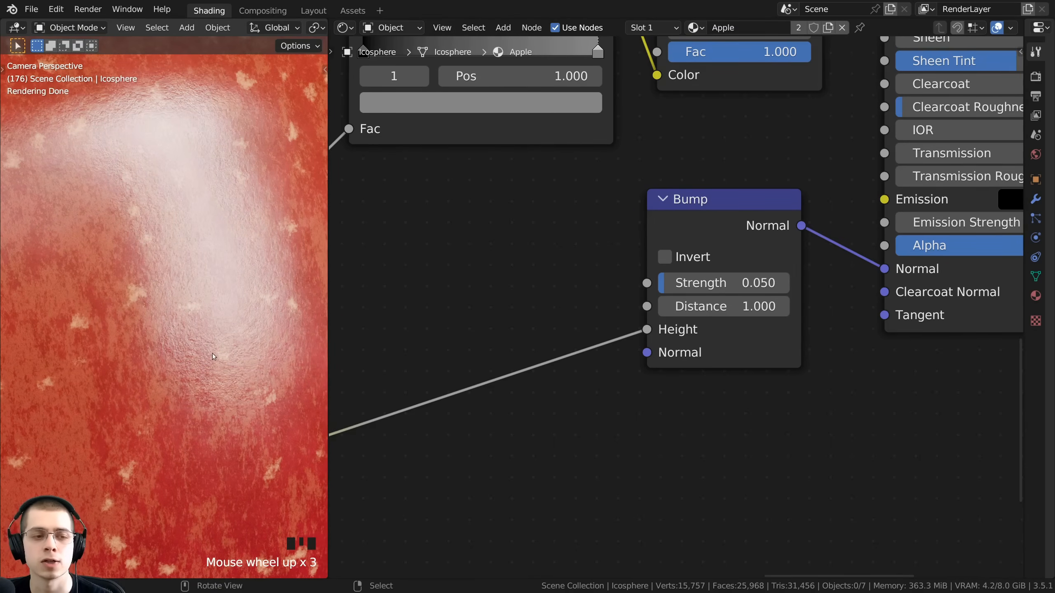
{"action": "scroll", "coordinate": [209, 351], "scroll_direction": "down", "scroll_amount": 9}
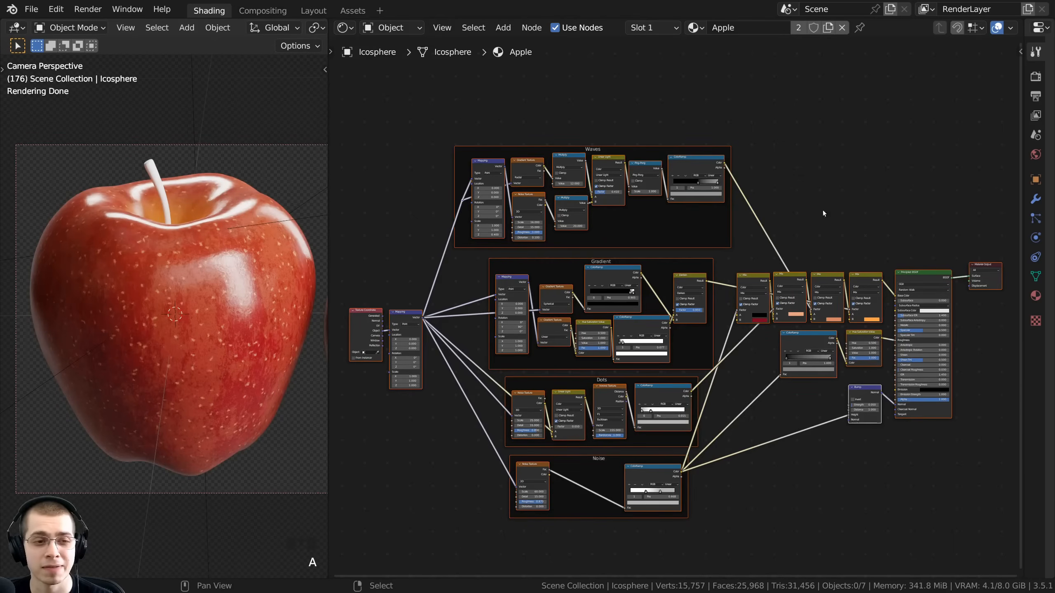
- Combine all nodes except the Material Output into one node group and return to the material's top level
{"action": "key", "text": "a"}
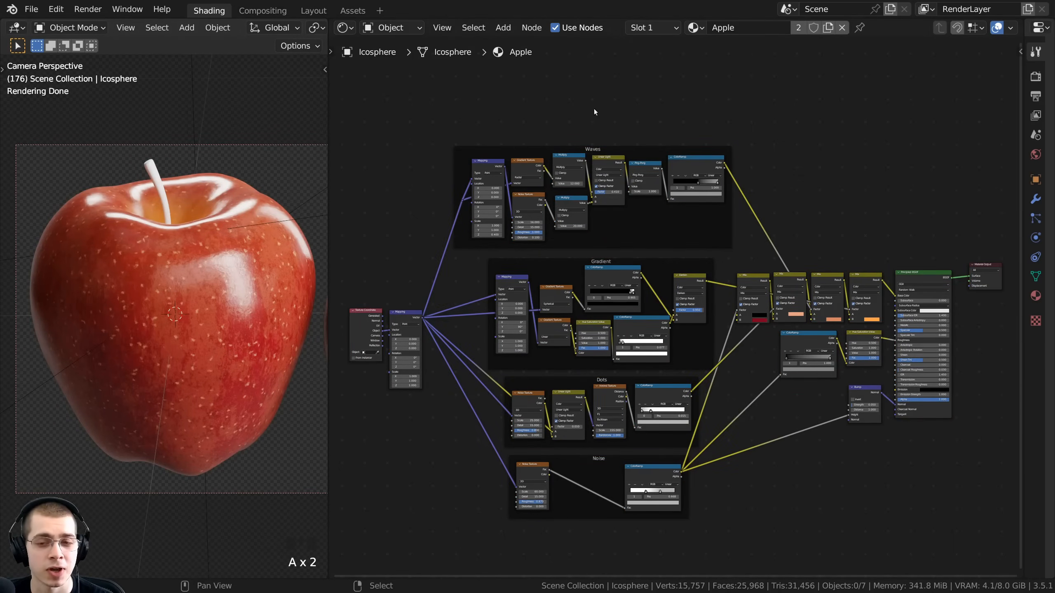
{"action": "scroll", "coordinate": [844, 282], "scroll_direction": "down", "scroll_amount": 1}
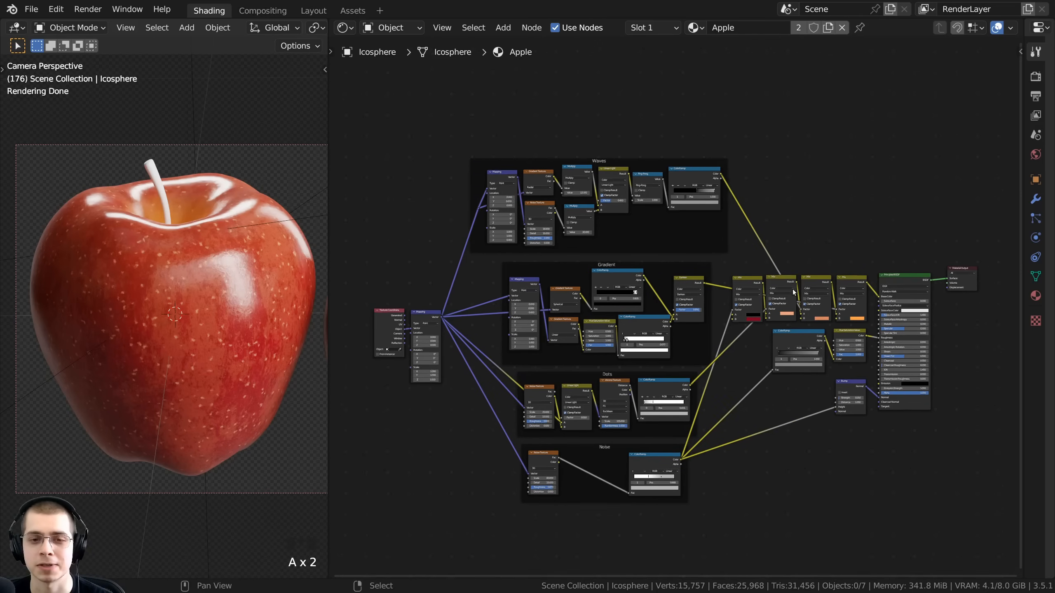
{"action": "left_click_drag", "start_coordinate": [345, 81], "coordinate": [920, 510]}
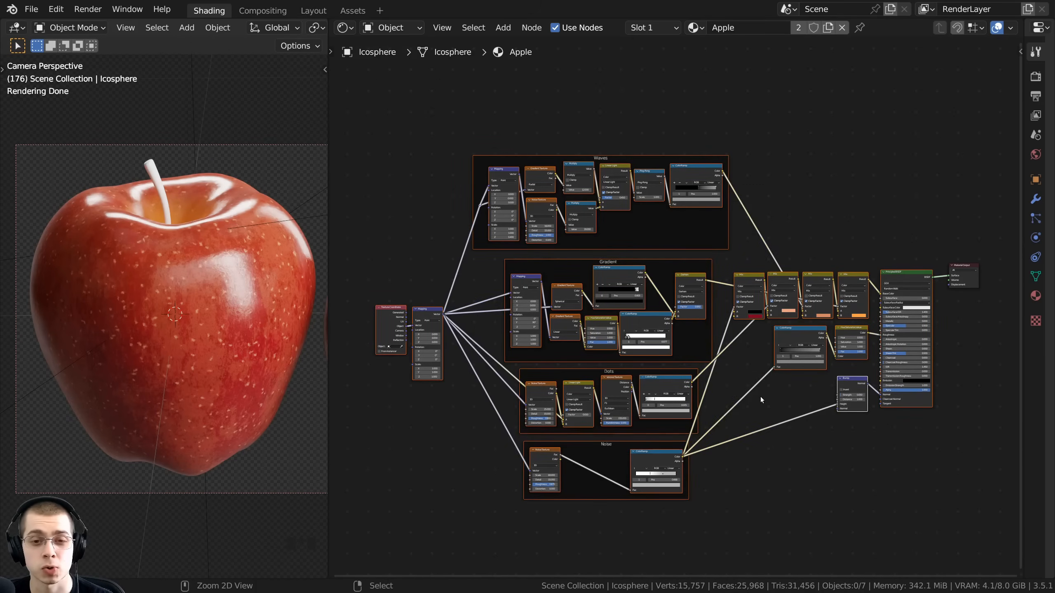
{"action": "key", "text": "ctrl+g"}
{"action": "middle_click_drag", "start_coordinate": [789, 285], "coordinate": [768, 281]}
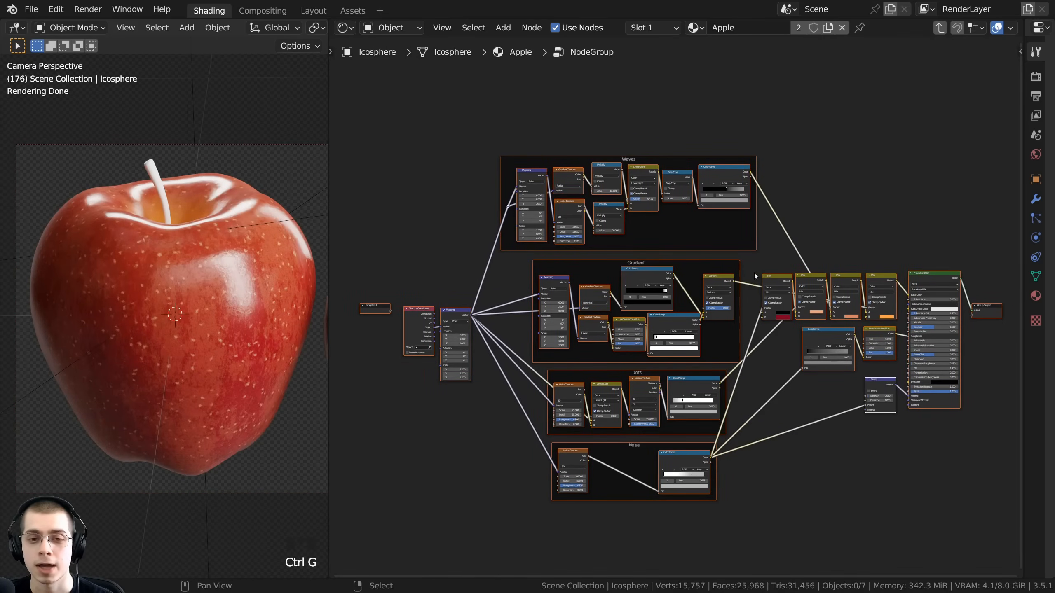
{"action": "key", "text": "Tab"}
{"action": "key", "text": "Tab"}
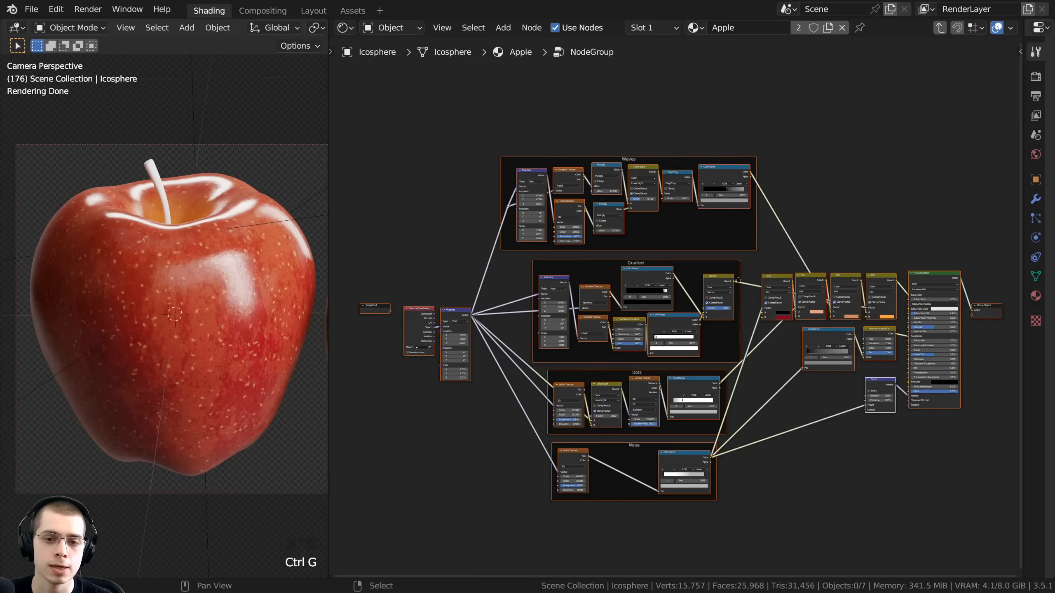
{"action": "key", "text": "Tab"}
{"action": "middle_click_drag", "start_coordinate": [738, 281], "coordinate": [651, 278]}
- Move the new node group beside the Material Output and widen it so its name is fully readable
{"action": "scroll", "coordinate": [611, 282], "scroll_direction": "up", "scroll_amount": 6}
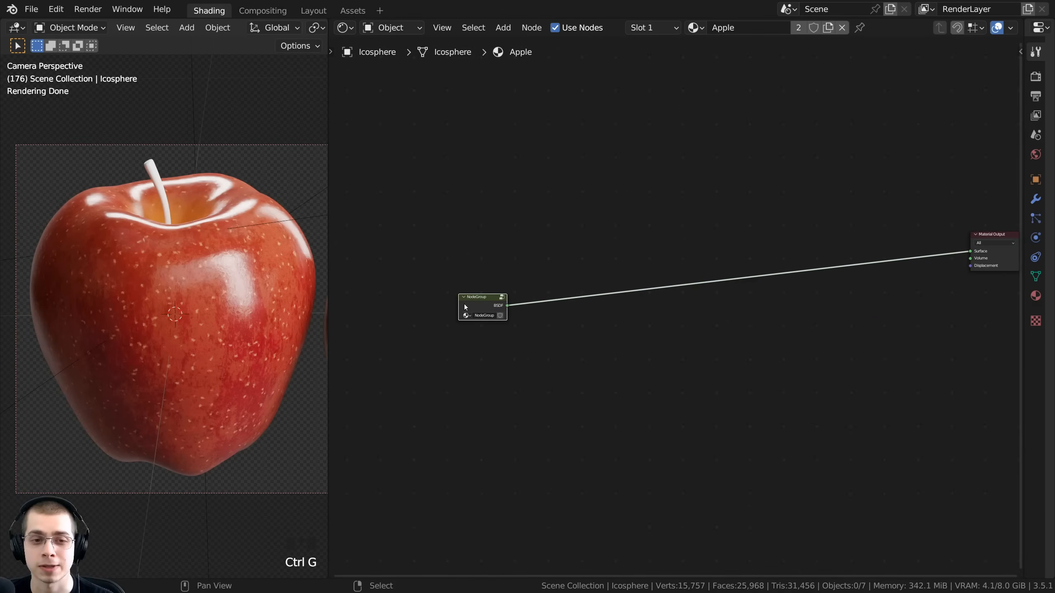
{"action": "key", "text": "g"}
{"action": "left_click", "coordinate": [955, 232]}
{"action": "middle_click_drag", "start_coordinate": [866, 262], "coordinate": [603, 339]}
{"action": "scroll", "coordinate": [573, 366], "scroll_direction": "up", "scroll_amount": 2}
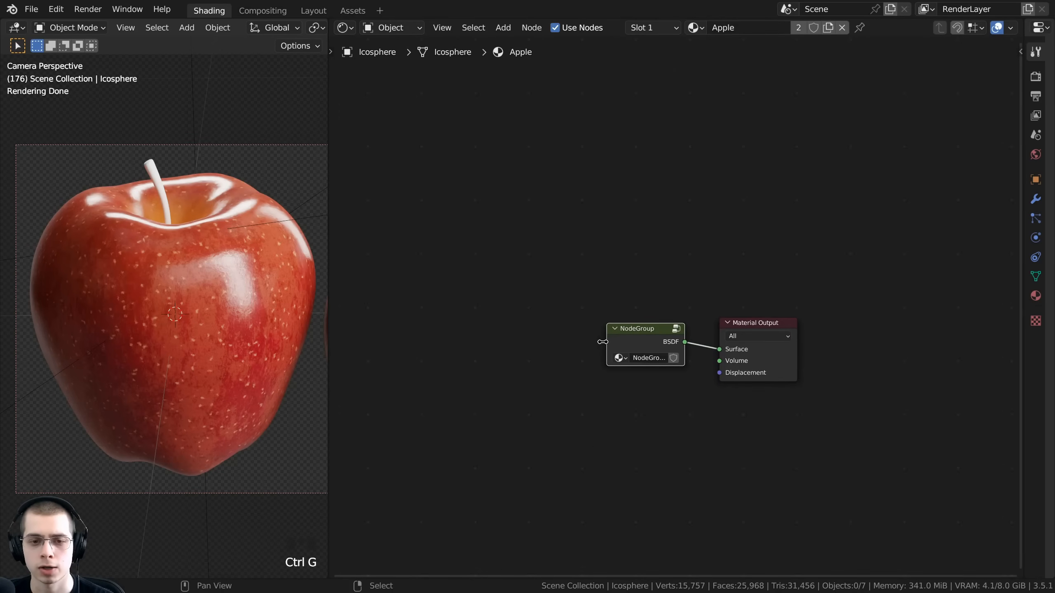
{"action": "left_click_drag", "start_coordinate": [603, 342], "coordinate": [544, 342]}
- Rename the node group as Apple and adjust its position slightly beside the Material Output
{"action": "middle_click_drag", "start_coordinate": [566, 335], "coordinate": [592, 315]}
{"action": "scroll", "coordinate": [593, 361], "scroll_direction": "up", "scroll_amount": 2}
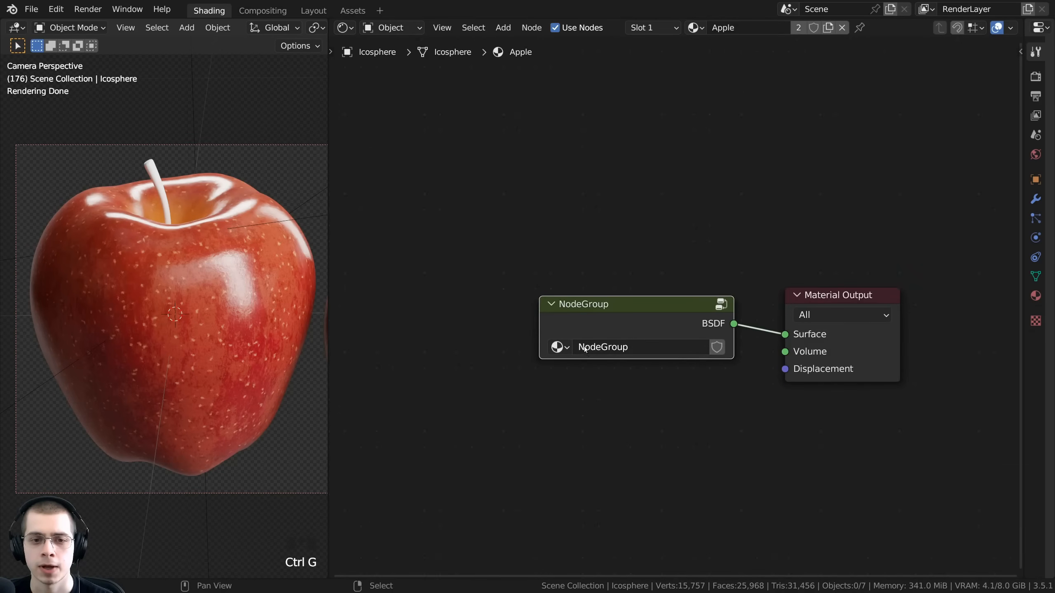
{"action": "left_click", "coordinate": [604, 345]}
{"action": "type", "text": "Apple"}
{"action": "key", "text": "Return"}
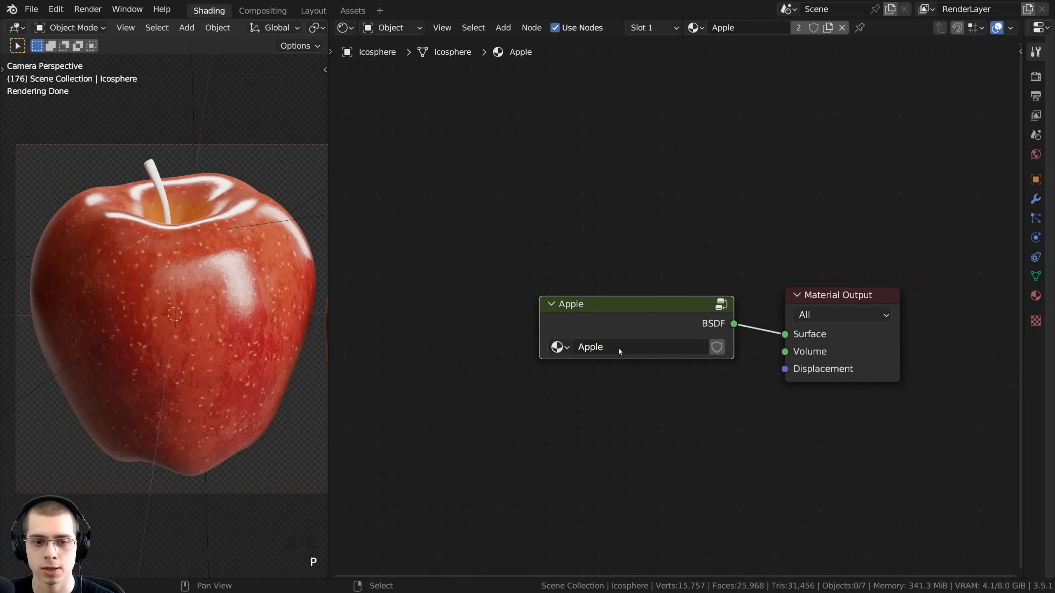
{"action": "left_click_drag", "start_coordinate": [653, 316], "coordinate": [656, 315]}
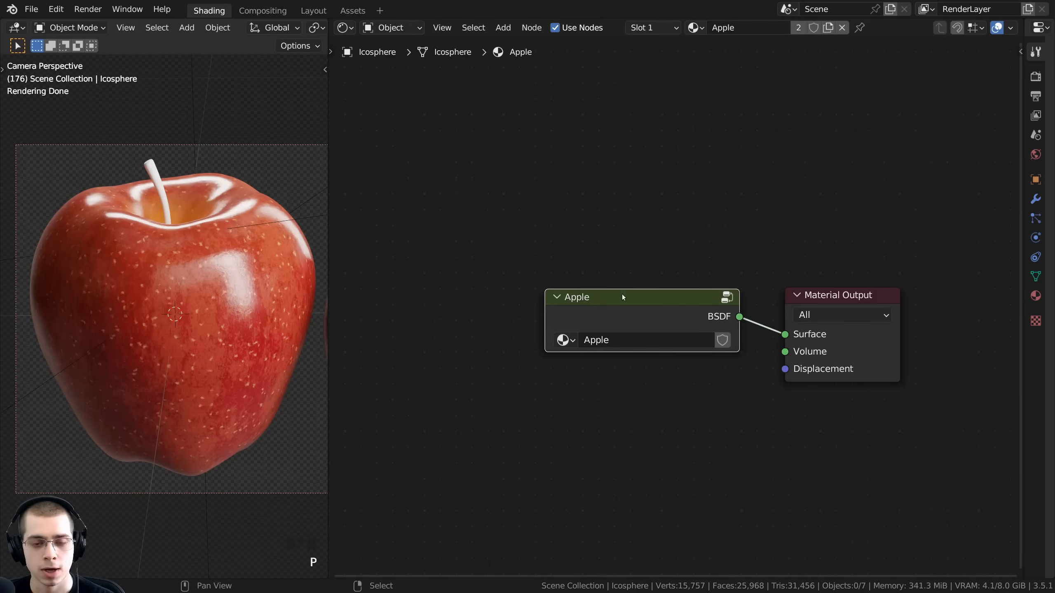
- Enter the Apple node group for editing and show its group input and output settings in the sidebar
{"action": "key", "text": "Tab"}
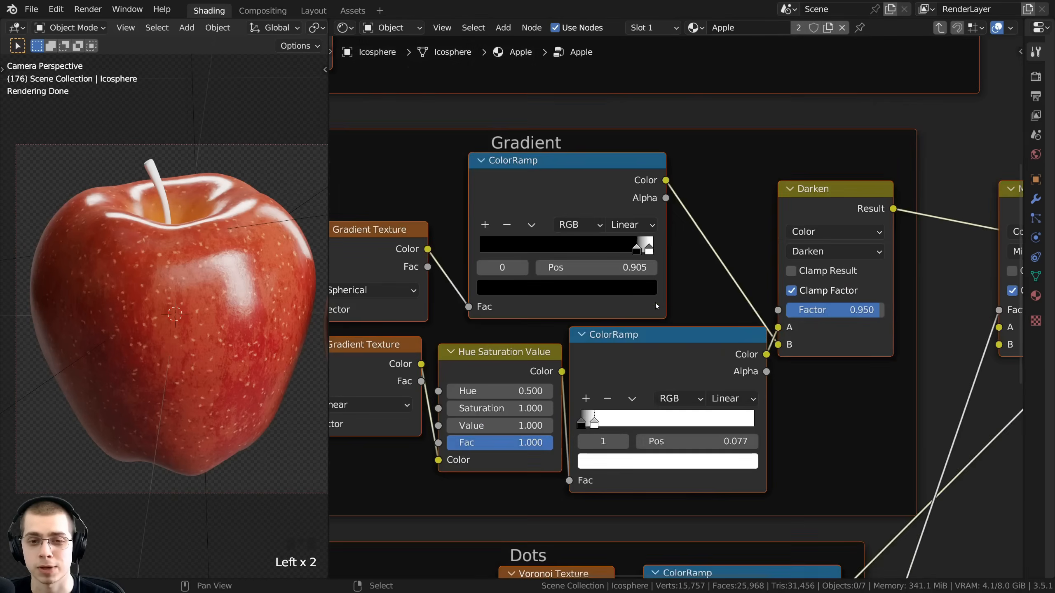
{"action": "scroll", "coordinate": [657, 302], "scroll_direction": "down", "scroll_amount": 5}
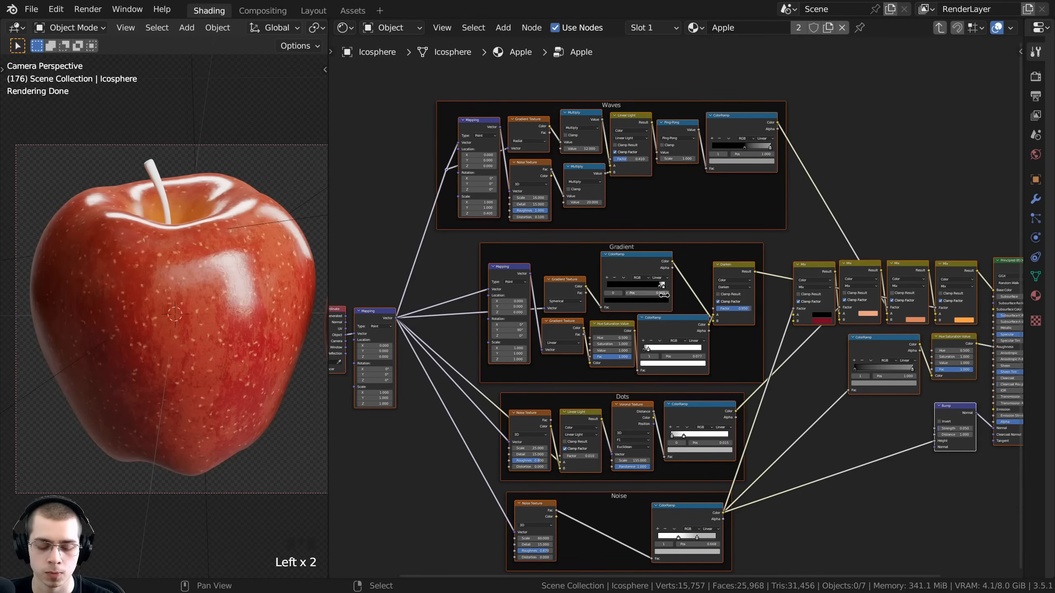
{"action": "middle_click_drag", "start_coordinate": [664, 295], "coordinate": [647, 300]}
{"action": "key", "text": "n"}
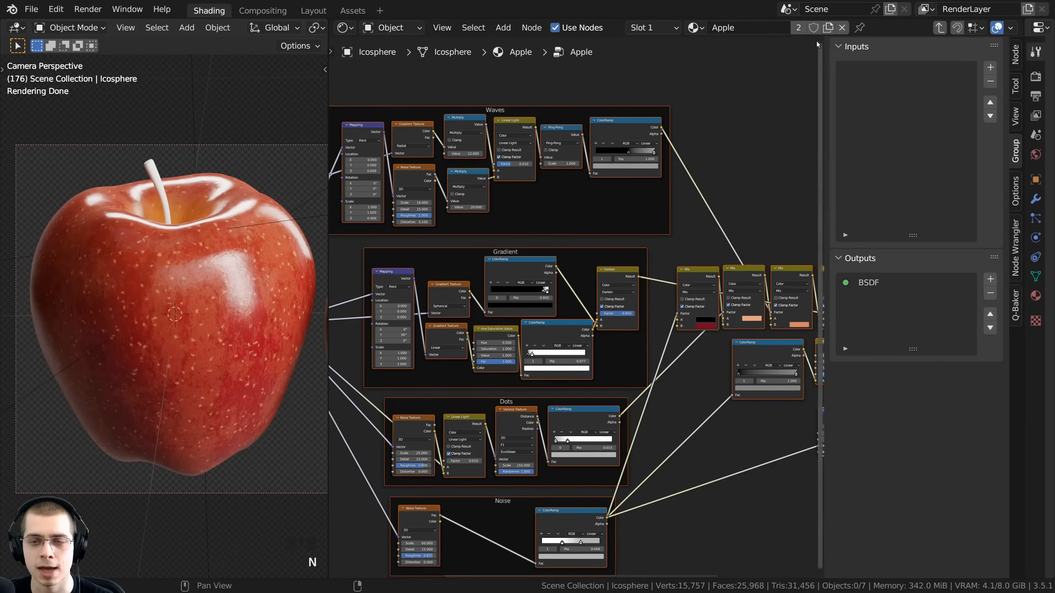
{"action": "left_click", "coordinate": [839, 46]}
{"action": "left_click", "coordinate": [839, 47]}
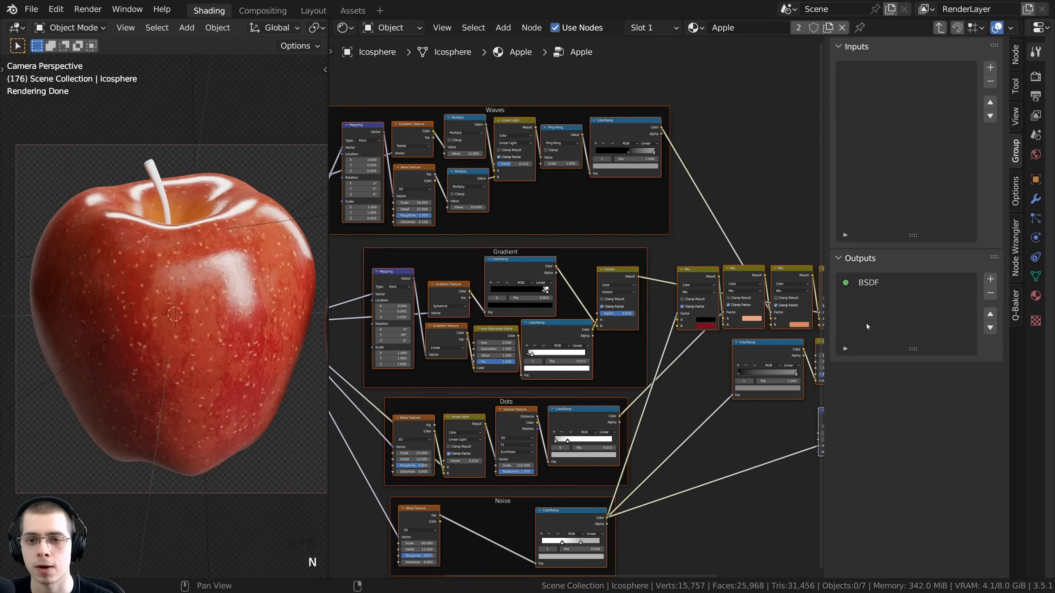
- Rename the group's BSDF output to Shader and return to the material's top level to check the Apple node's output
{"action": "double_click", "coordinate": [868, 282]}
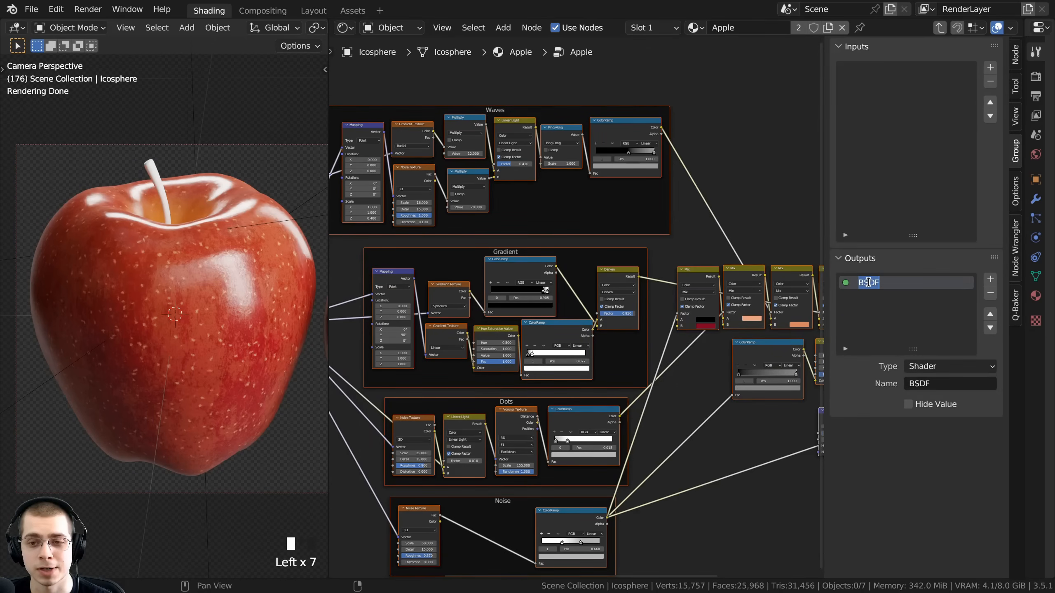
{"action": "type", "text": "Sha"}
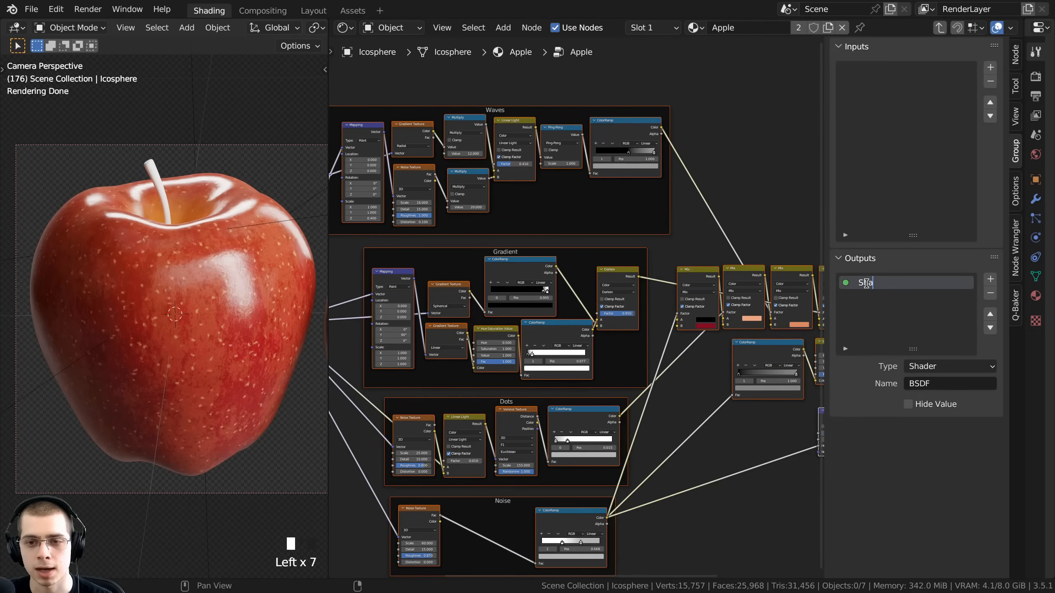
{"action": "type", "text": "der"}
{"action": "key", "text": "Return"}
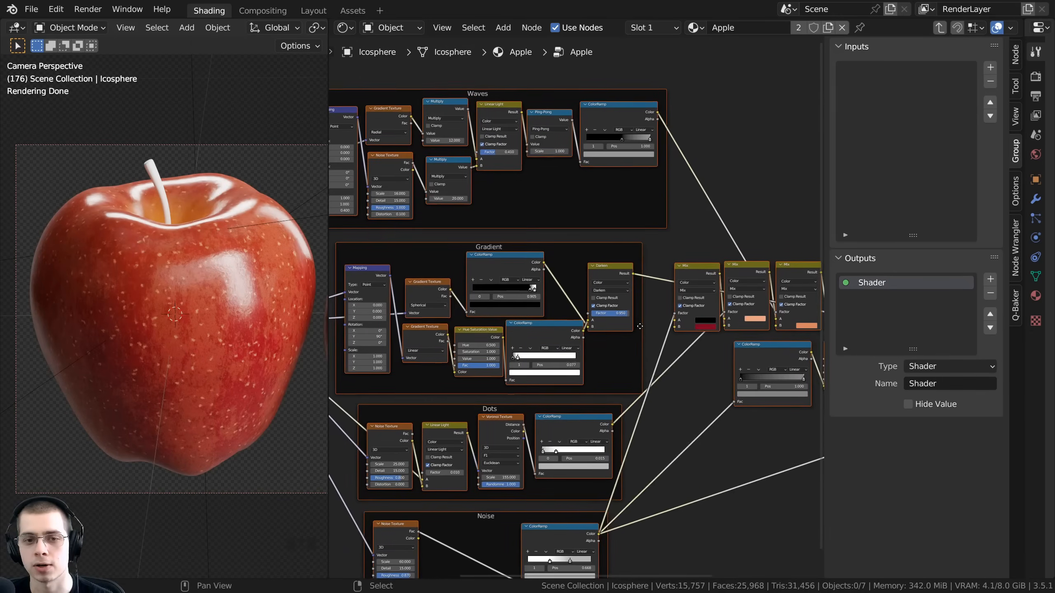
{"action": "key", "text": "Tab"}
{"action": "key", "text": "Home"}
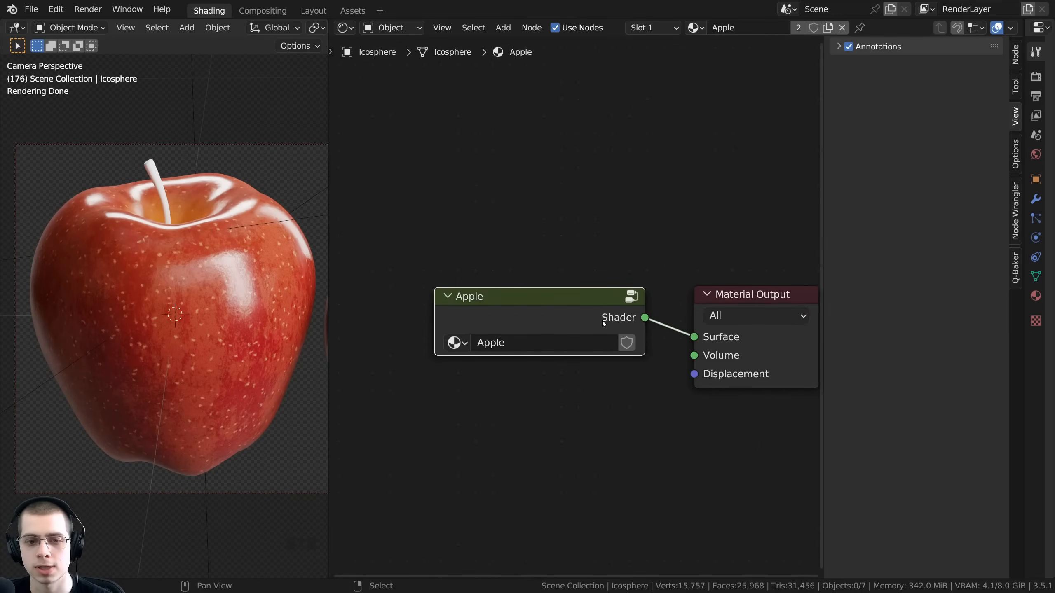
- Enter the Apple node group again and move the Group Input node directly below the Texture Coordinate node
{"action": "key", "text": "Tab"}
{"action": "key", "text": "Home"}
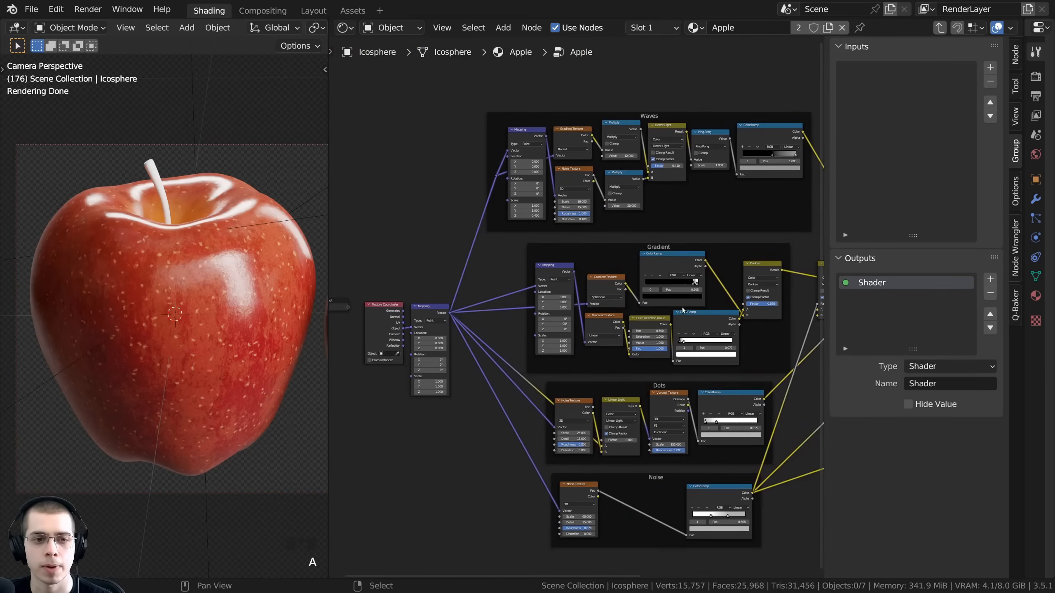
{"action": "scroll", "coordinate": [682, 309], "scroll_direction": "up", "scroll_amount": 1}
{"action": "middle_click_drag", "start_coordinate": [450, 318], "coordinate": [656, 300]}
{"action": "scroll", "coordinate": [605, 310], "scroll_direction": "up", "scroll_amount": 1}
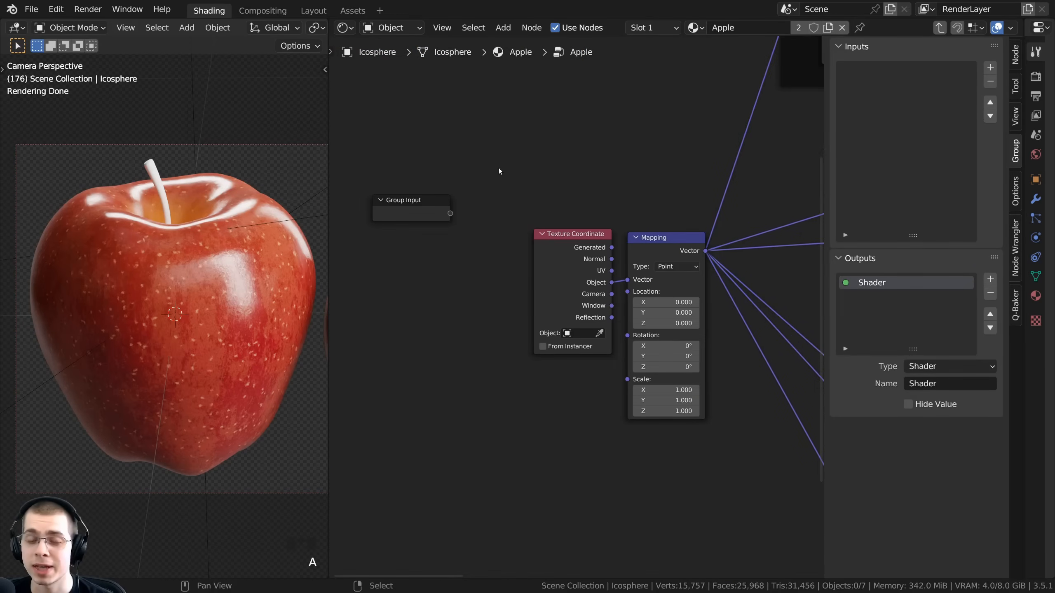
{"action": "middle_click_drag", "start_coordinate": [474, 208], "coordinate": [519, 215]}
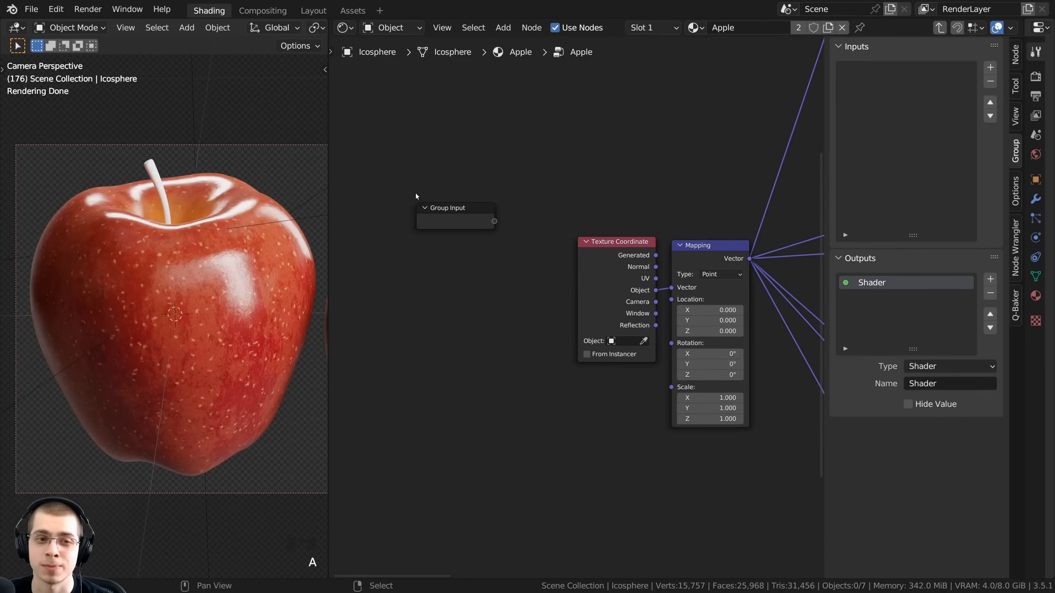
{"action": "left_click", "coordinate": [439, 208]}
{"action": "scroll", "coordinate": [533, 260], "scroll_direction": "up", "scroll_amount": 1}
{"action": "middle_click_drag", "start_coordinate": [534, 262], "coordinate": [507, 198]}
{"action": "scroll", "coordinate": [508, 197], "scroll_direction": "up", "scroll_amount": 3}
{"action": "left_click_drag", "start_coordinate": [425, 146], "coordinate": [603, 400]}
{"action": "middle_click_drag", "start_coordinate": [597, 381], "coordinate": [582, 289]}
{"action": "scroll", "coordinate": [583, 296], "scroll_direction": "up", "scroll_amount": 2}
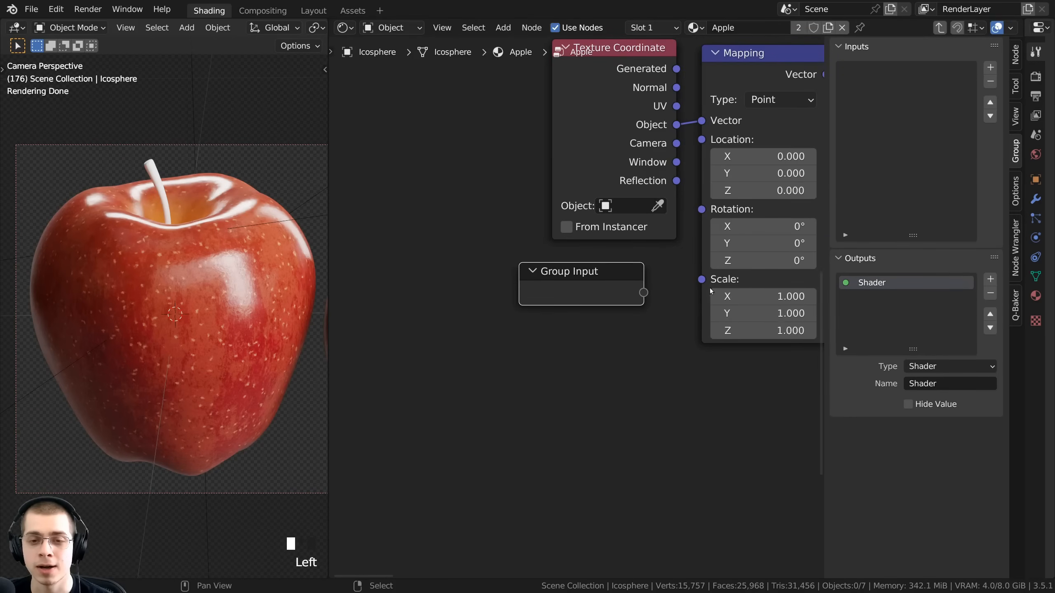
- Expose the first Mapping node's Scale as a group input by connecting it to the Group Input node
{"action": "left_click_drag", "start_coordinate": [702, 279], "coordinate": [645, 293]}
{"action": "left_click", "coordinate": [568, 296]}
{"action": "middle_click_drag", "start_coordinate": [568, 297], "coordinate": [535, 324]}
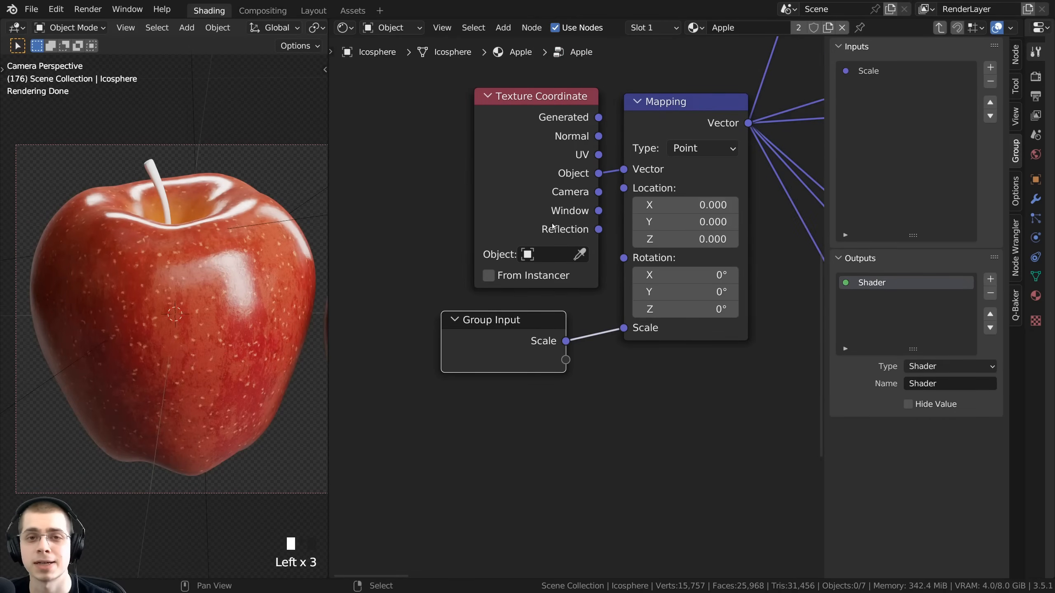
{"action": "middle_click_drag", "start_coordinate": [687, 135], "coordinate": [677, 139]}
{"action": "left_click", "coordinate": [684, 131]}
{"action": "scroll", "coordinate": [706, 137], "scroll_direction": "down", "scroll_amount": 3}
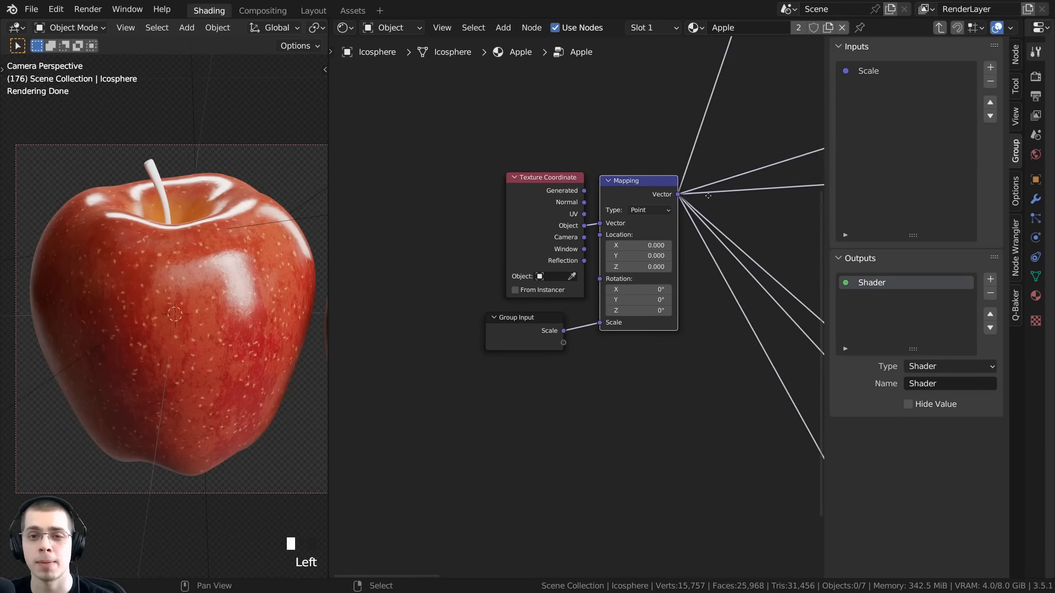
{"action": "middle_click_drag", "start_coordinate": [692, 237], "coordinate": [727, 241]}
{"action": "scroll", "coordinate": [565, 308], "scroll_direction": "up", "scroll_amount": 5}
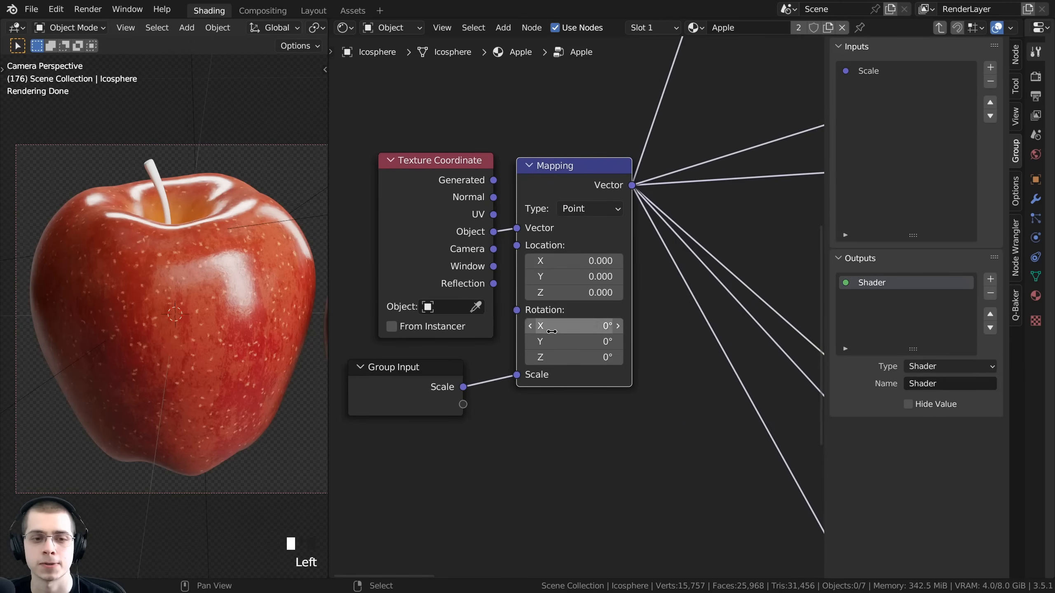
{"action": "middle_click_drag", "start_coordinate": [571, 326], "coordinate": [588, 327]}
- Select the group's Scale input to show its settings and check how it appears on the Apple node outside the group
{"action": "left_click", "coordinate": [843, 72]}
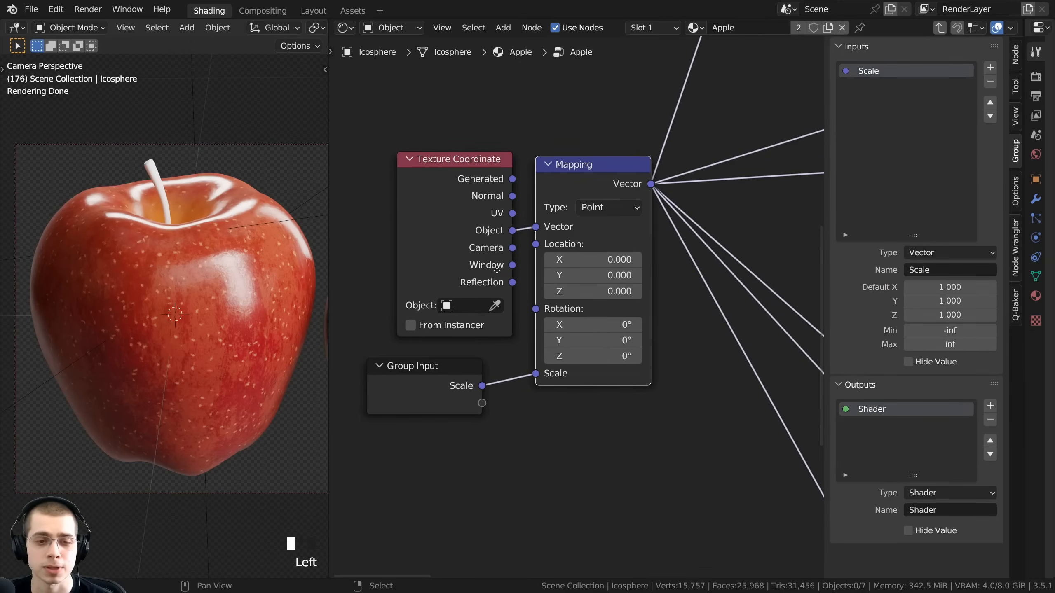
{"action": "key", "text": "Tab"}
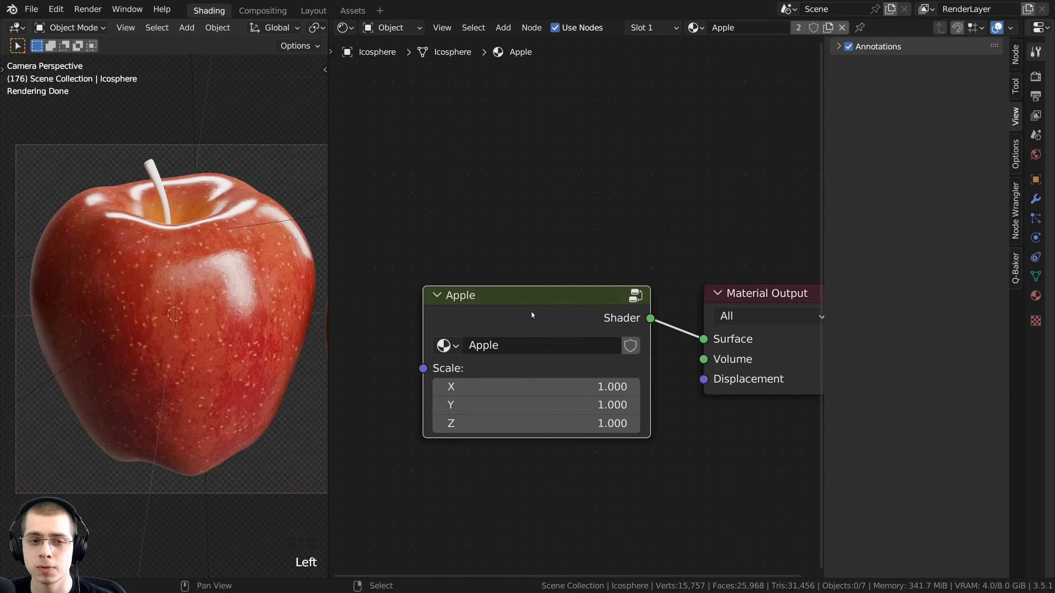
{"action": "key", "text": "Tab"}
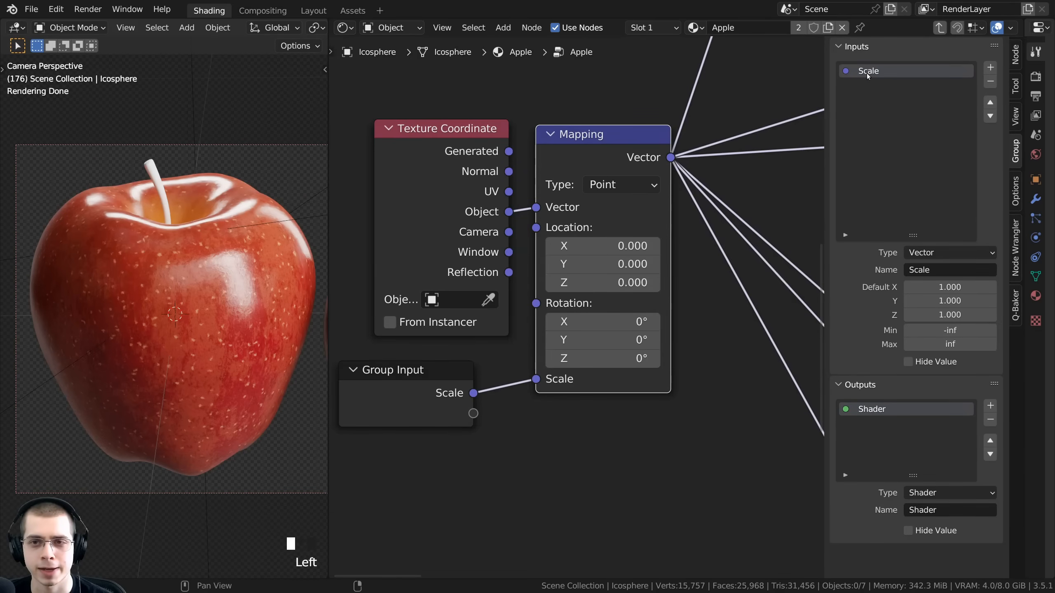
- Change the Scale group input's type to Float and set its default value to 1
{"action": "left_click", "coordinate": [924, 253]}
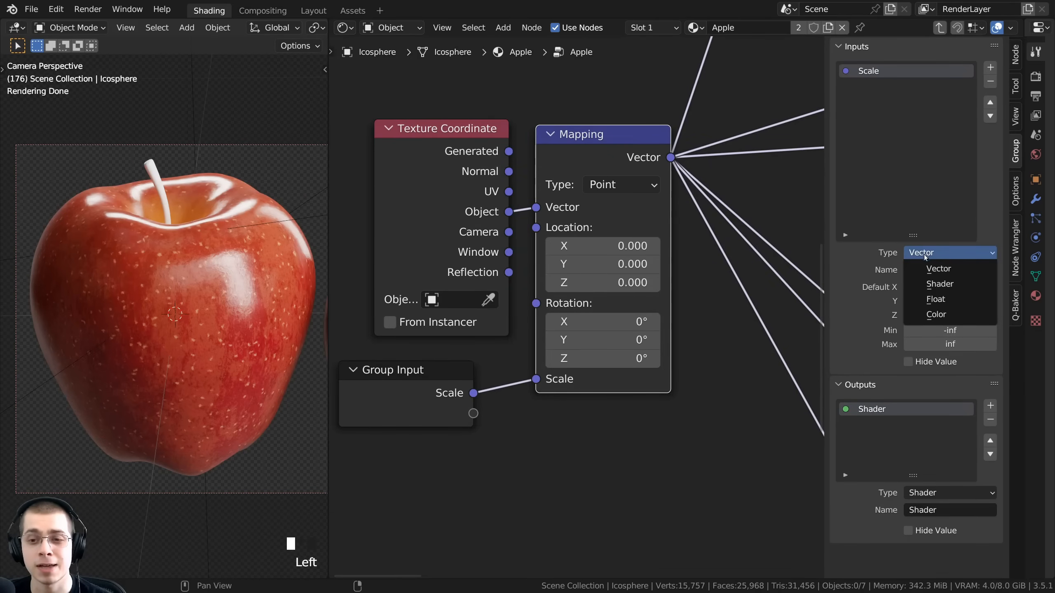
{"action": "left_click", "coordinate": [927, 300]}
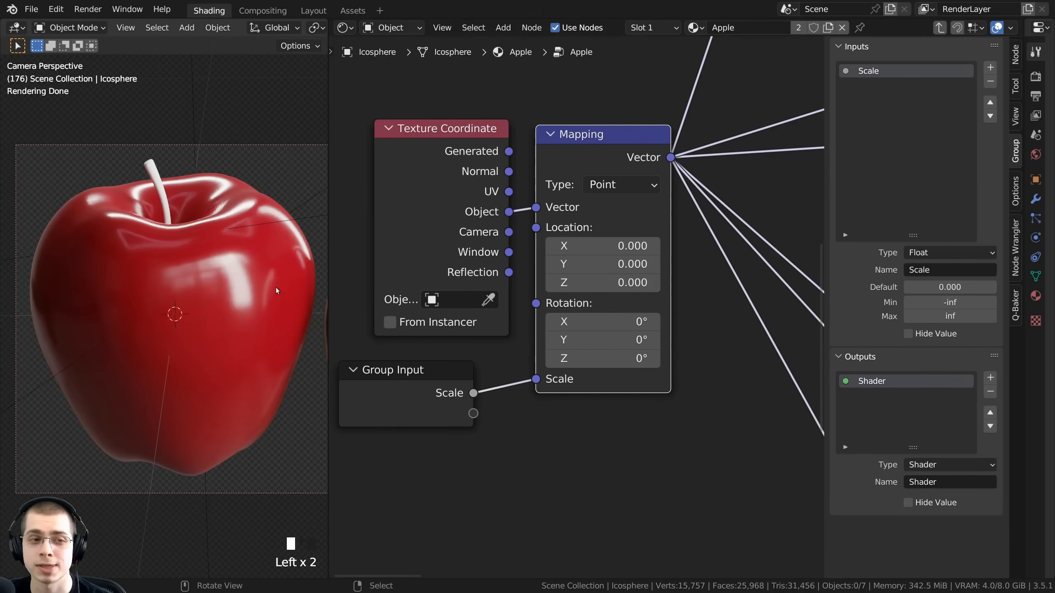
{"action": "left_click", "coordinate": [940, 288]}
{"action": "type", "text": "1"}
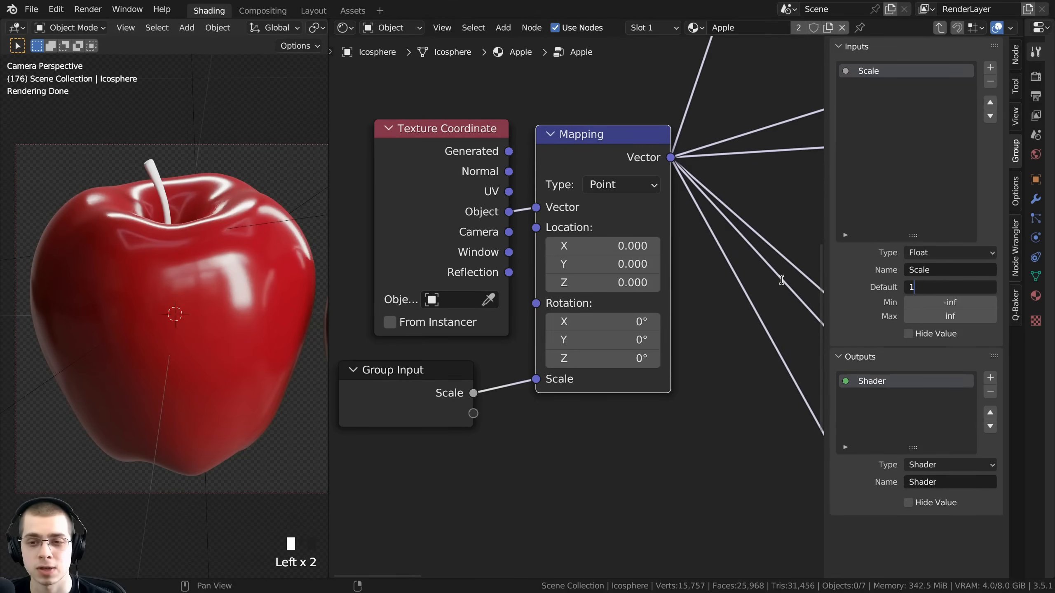
{"action": "left_click", "coordinate": [781, 280]}
- Return to the material's top level and set the Apple node's Scale to 1
{"action": "key", "text": "Tab"}
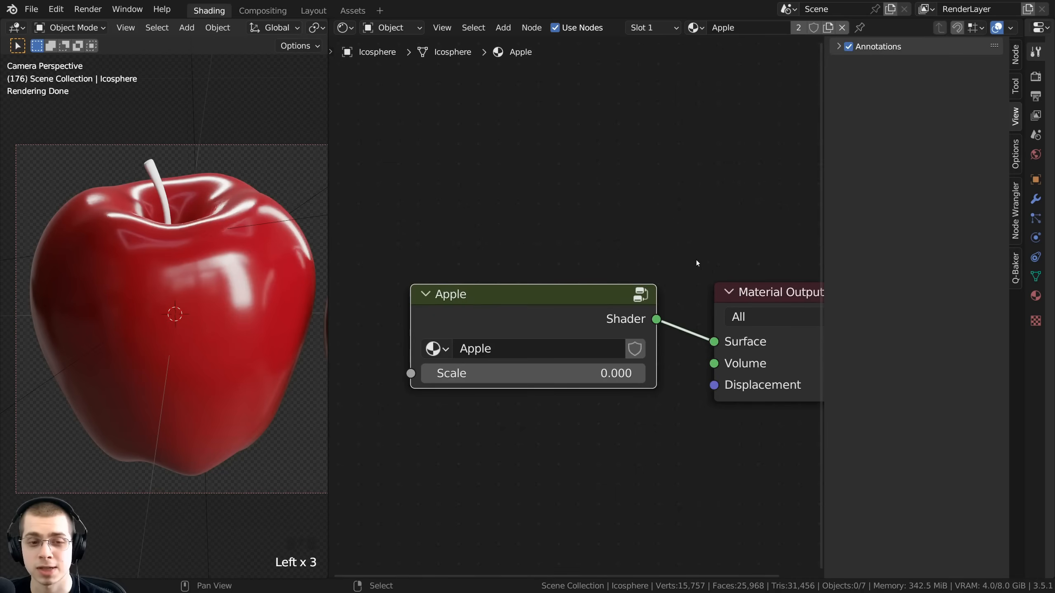
{"action": "left_click", "coordinate": [506, 375]}
{"action": "type", "text": "1"}
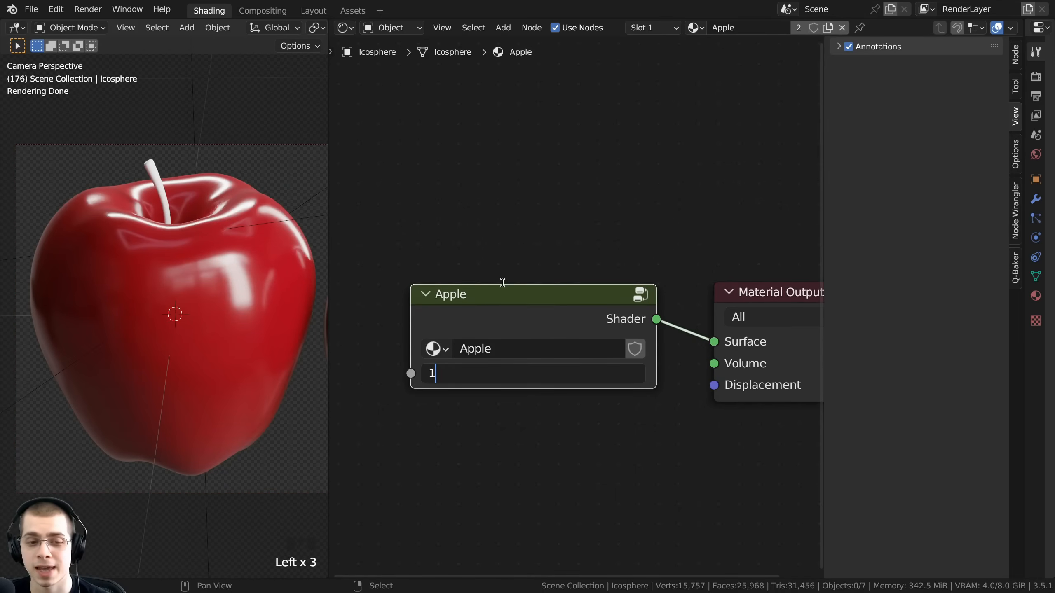
{"action": "key", "text": "Return"}
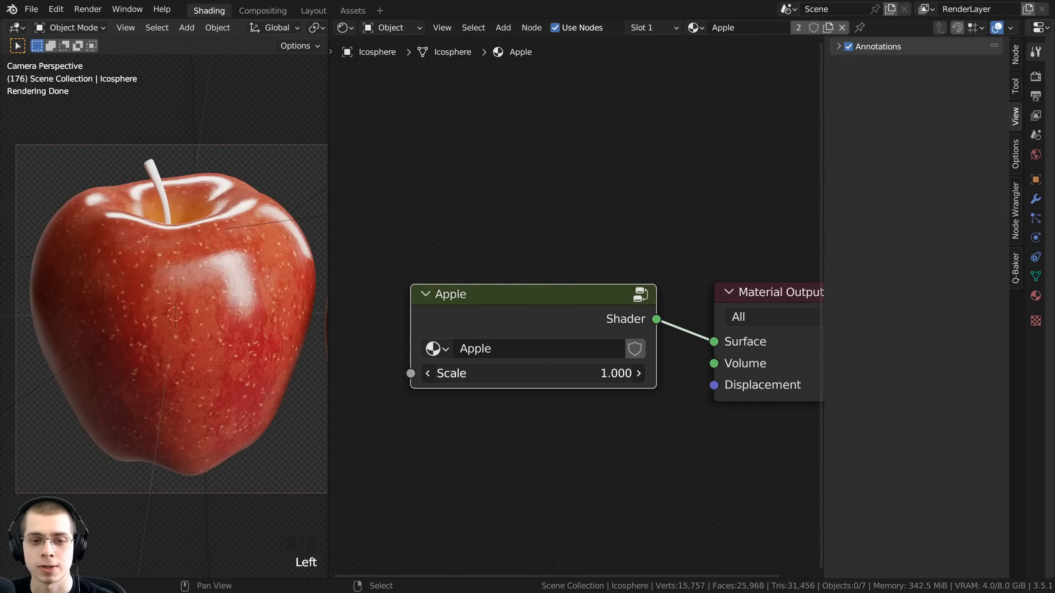
{"action": "mouse_move", "coordinate": [498, 374]}
{"action": "left_mouse_down"}
{"action": "mouse_move", "coordinate": [537, 373]}
{"action": "mouse_move", "coordinate": [486, 373]}
{"action": "mouse_move", "coordinate": [498, 373]}
{"action": "left_mouse_up"}
{"action": "left_click_drag", "start_coordinate": [526, 320], "coordinate": [535, 327]}
- Re-enter the Apple node group, select only the Group Input node and look over the Waves, Gradient, Dots and Noise frames
{"action": "key", "text": "Tab"}
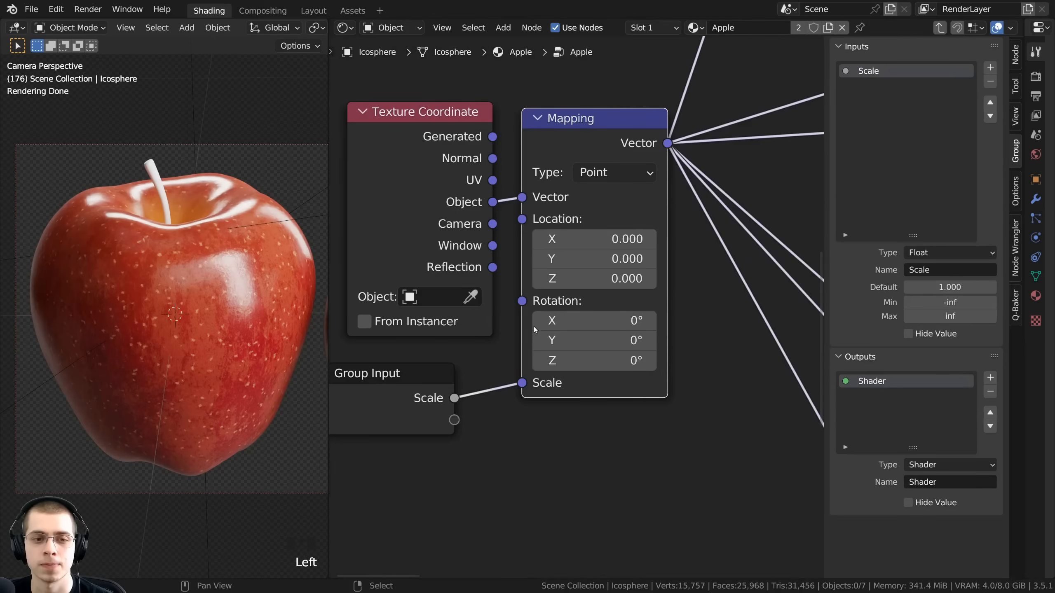
{"action": "scroll", "coordinate": [534, 327], "scroll_direction": "down", "scroll_amount": 8}
{"action": "key", "text": "a"}
{"action": "key", "text": "a"}
{"action": "right_click", "coordinate": [492, 365]}
{"action": "scroll", "coordinate": [493, 364], "scroll_direction": "down", "scroll_amount": 2}
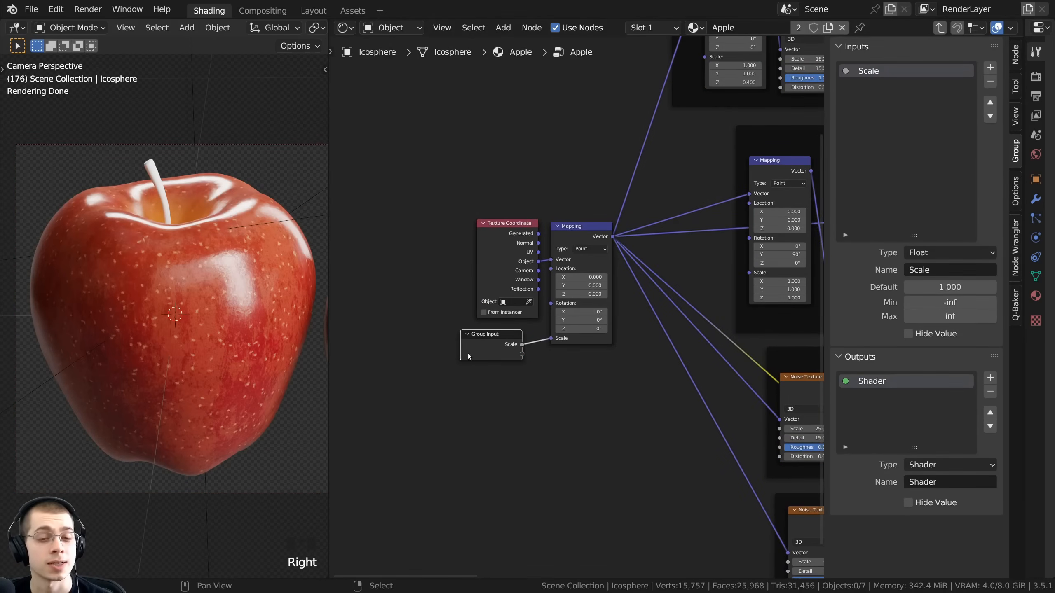
{"action": "scroll", "coordinate": [480, 377], "scroll_direction": "down", "scroll_amount": 1}
{"action": "scroll", "coordinate": [504, 401], "scroll_direction": "down", "scroll_amount": 4}
{"action": "middle_click_drag", "start_coordinate": [480, 377], "coordinate": [380, 399]}
{"action": "scroll", "coordinate": [379, 399], "scroll_direction": "down", "scroll_amount": 3}
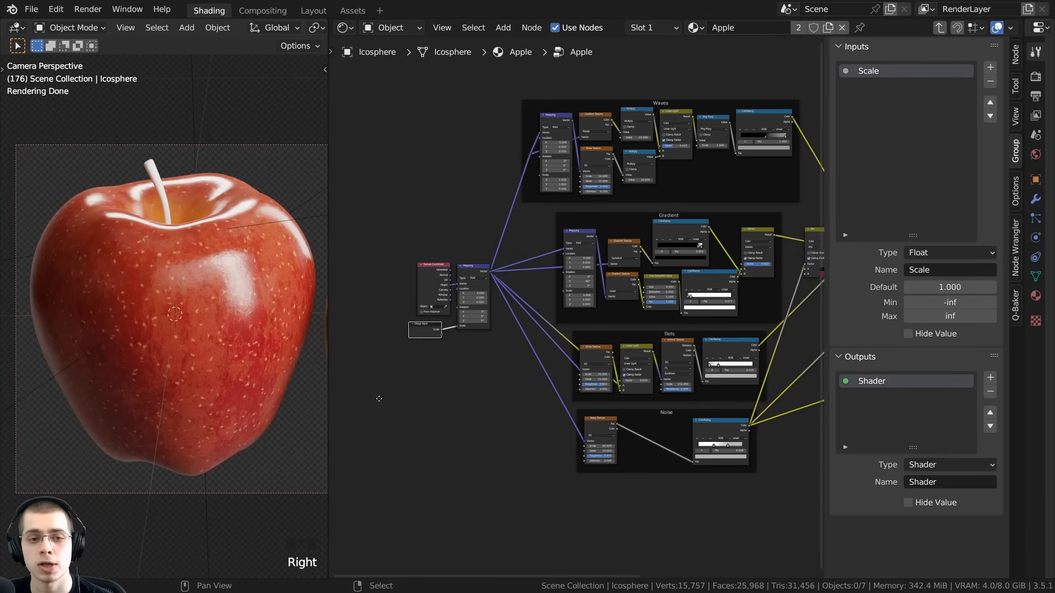
{"action": "middle_click_drag", "start_coordinate": [425, 354], "coordinate": [361, 384]}
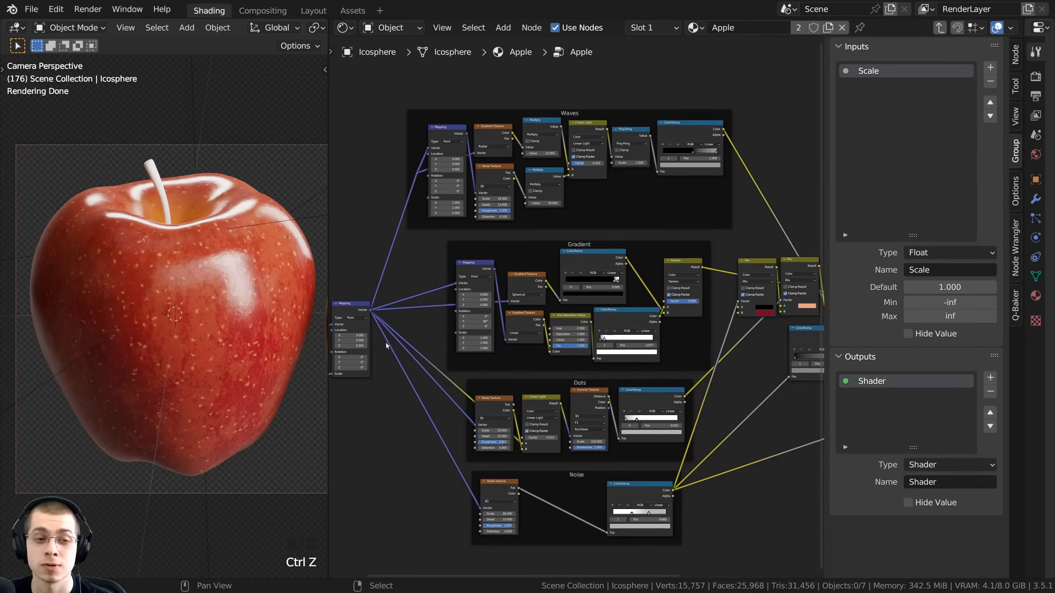
- Move the Group Input node just above the first Mix node after the Gradient frame
{"action": "key", "text": "g"}
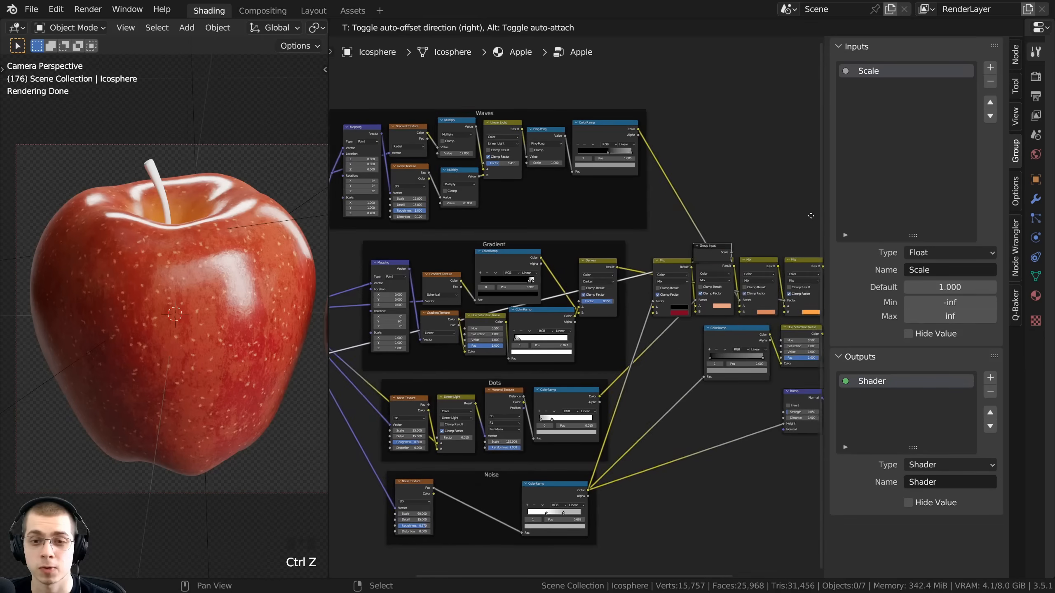
{"action": "left_click", "coordinate": [728, 212]}
{"action": "scroll", "coordinate": [701, 225], "scroll_direction": "up", "scroll_amount": 8}
{"action": "key", "text": "g"}
{"action": "left_click", "coordinate": [660, 239]}
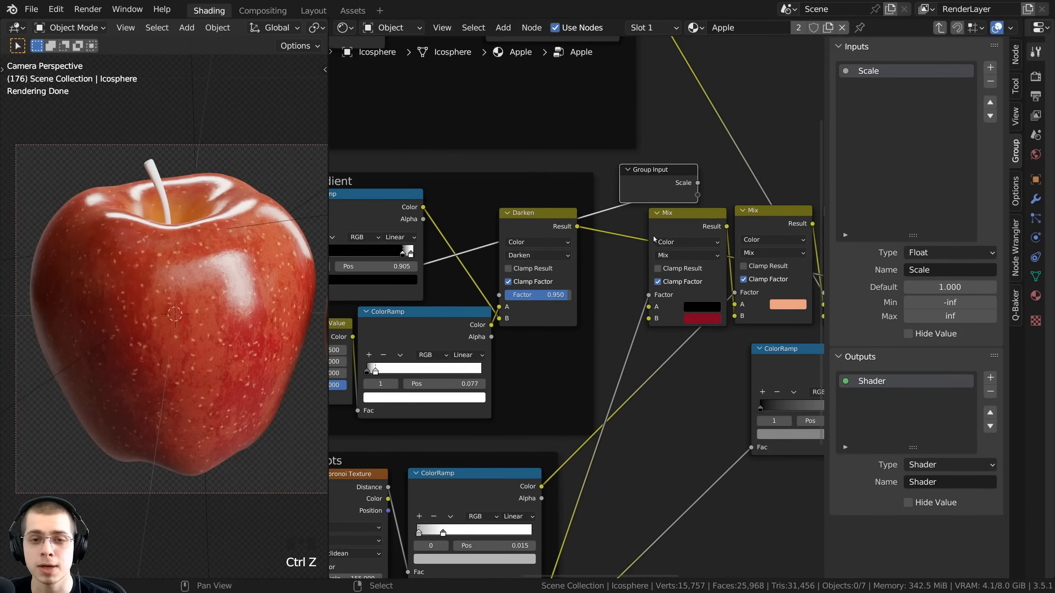
- Expose the first Mix node's B color as a group input and name it Color 1
{"action": "middle_click_drag", "start_coordinate": [654, 237], "coordinate": [508, 294]}
{"action": "scroll", "coordinate": [509, 294], "scroll_direction": "up", "scroll_amount": 2}
{"action": "middle_click_drag", "start_coordinate": [551, 380], "coordinate": [563, 383]}
{"action": "scroll", "coordinate": [540, 385], "scroll_direction": "up", "scroll_amount": 1}
{"action": "left_click_drag", "start_coordinate": [522, 401], "coordinate": [583, 247]}
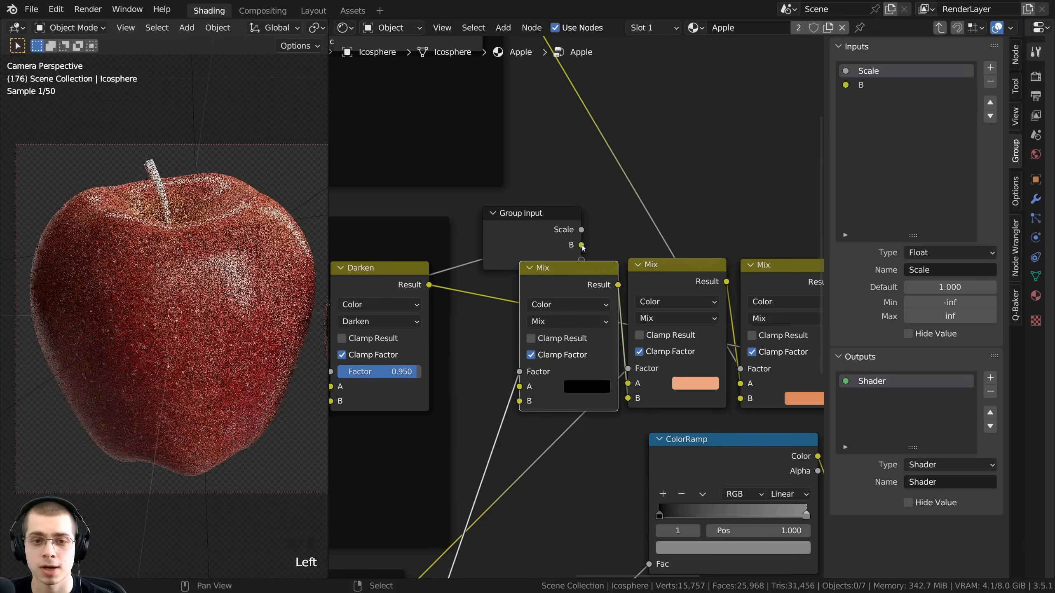
{"action": "double_click", "coordinate": [864, 84]}
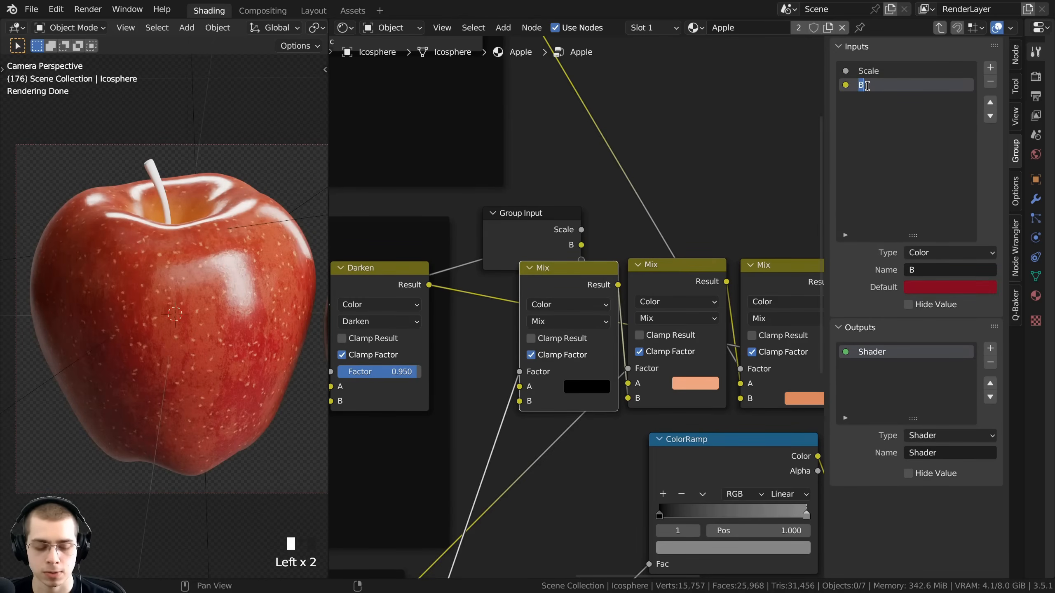
{"action": "type", "text": "Color 1"}
{"action": "key", "text": "Return"}
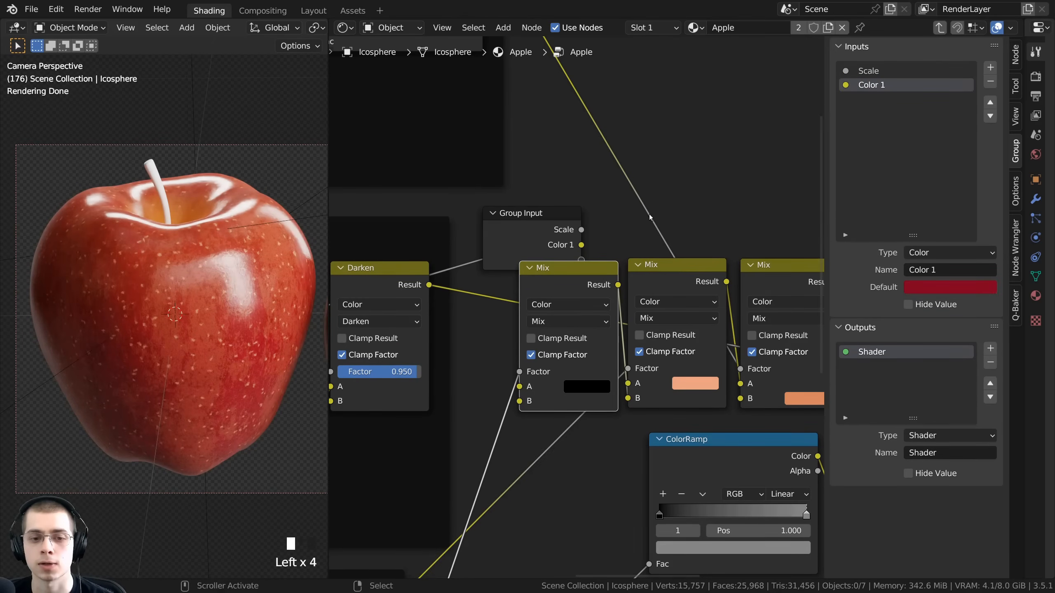
- Expose the first Mix node's A color as a group input and name it Color 2
{"action": "scroll", "coordinate": [520, 393], "scroll_direction": "up", "scroll_amount": 1}
{"action": "middle_click_drag", "start_coordinate": [519, 393], "coordinate": [575, 370]}
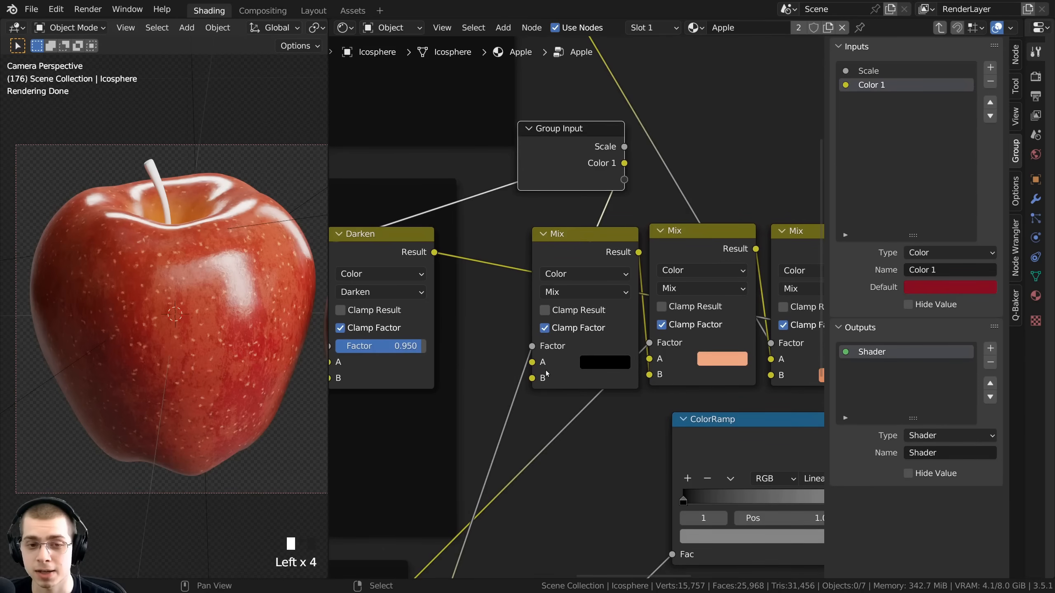
{"action": "left_click_drag", "start_coordinate": [533, 363], "coordinate": [618, 185]}
{"action": "double_click", "coordinate": [862, 98]}
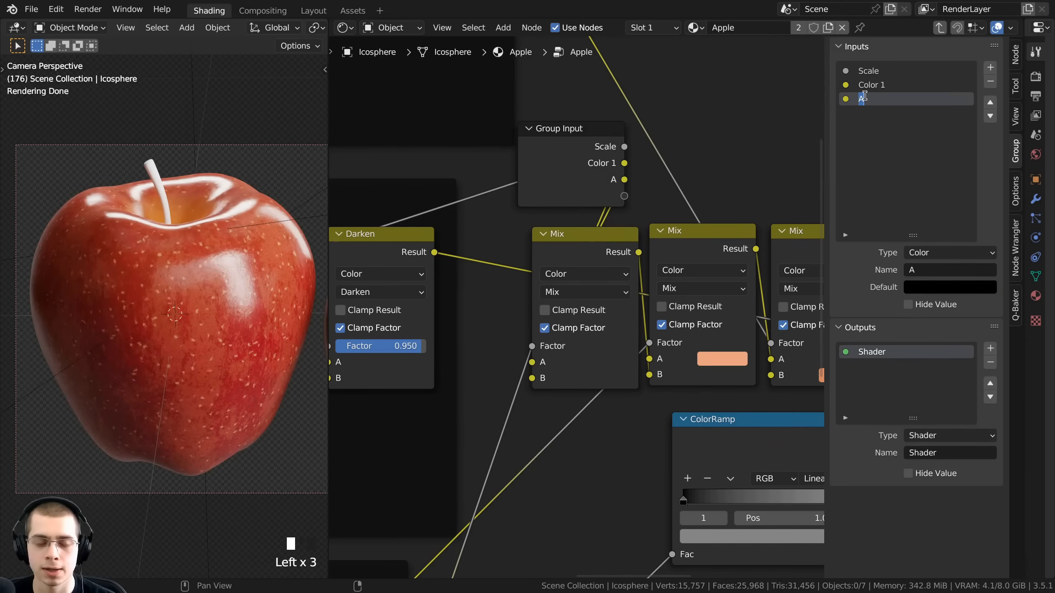
{"action": "type", "text": "Color 2"}
{"action": "key", "text": "Return"}
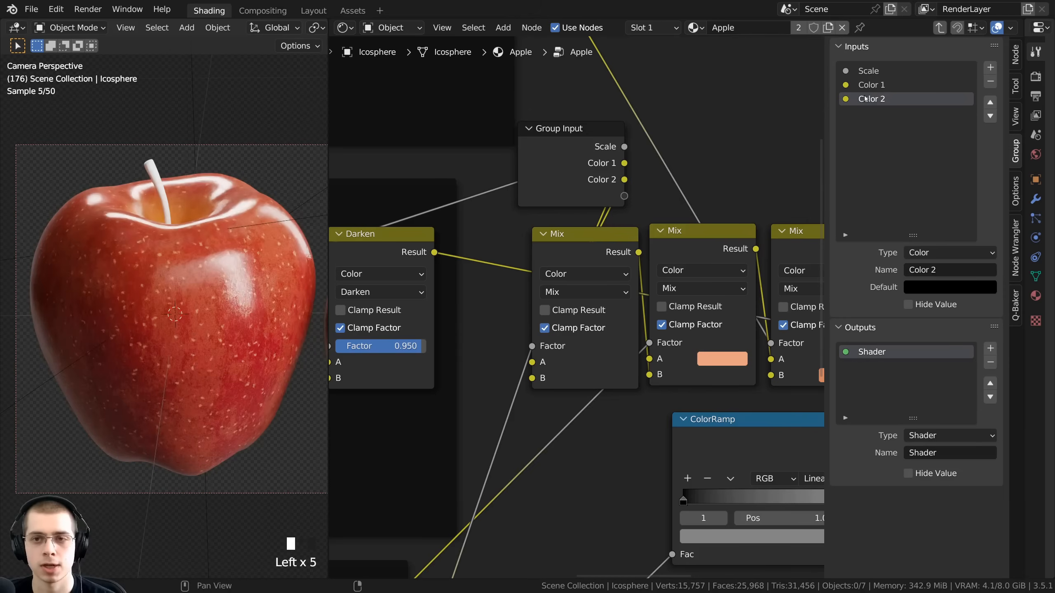
- Move the Group Input node next to the Noise Texture at the start of the Dots frame
{"action": "left_click_drag", "start_coordinate": [603, 204], "coordinate": [588, 229]}
{"action": "scroll", "coordinate": [540, 208], "scroll_direction": "down", "scroll_amount": 6}
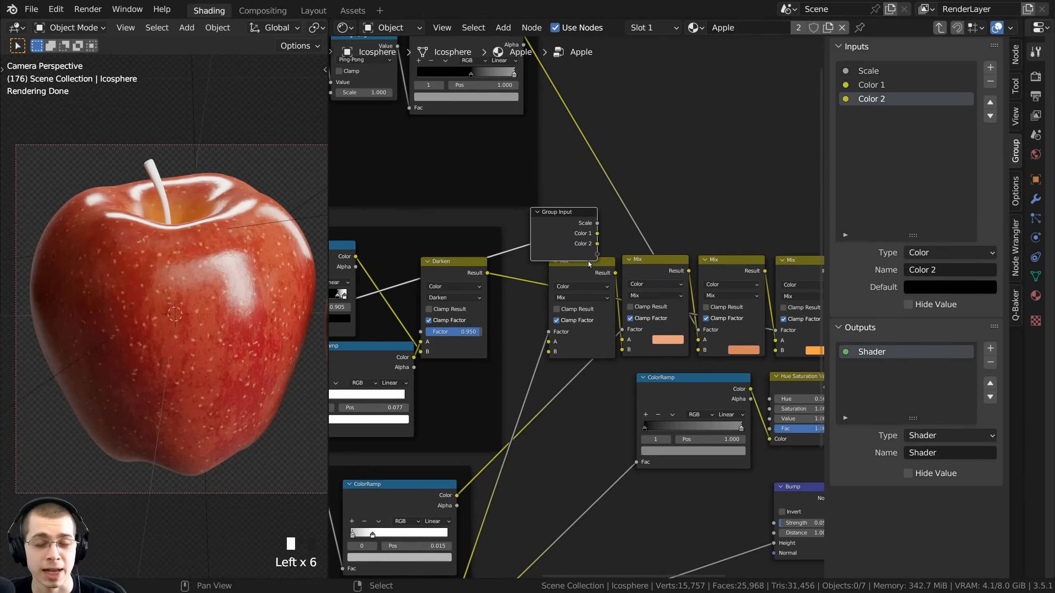
{"action": "scroll", "coordinate": [679, 290], "scroll_direction": "down", "scroll_amount": 3}
{"action": "middle_click_drag", "start_coordinate": [619, 266], "coordinate": [817, 213]}
{"action": "left_click_drag", "start_coordinate": [817, 210], "coordinate": [504, 389]}
{"action": "scroll", "coordinate": [533, 394], "scroll_direction": "up", "scroll_amount": 4}
{"action": "middle_click_drag", "start_coordinate": [532, 394], "coordinate": [491, 313]}
{"action": "scroll", "coordinate": [576, 306], "scroll_direction": "up", "scroll_amount": 2}
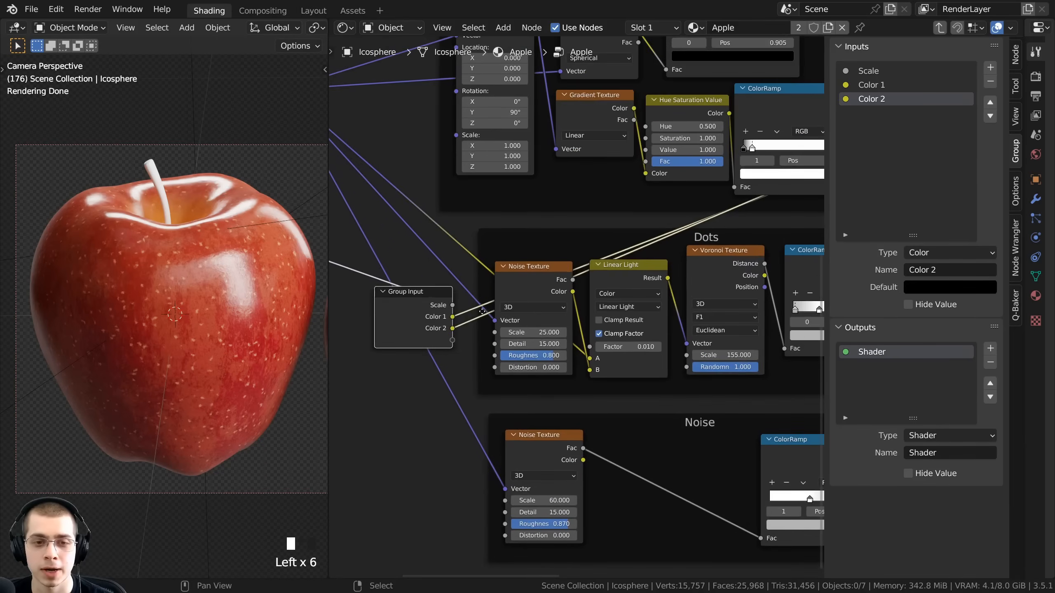
- Expose the Voronoi Texture's Scale in the Dots frame as a group input and name it Dots Scale
{"action": "middle_click_drag", "start_coordinate": [698, 314], "coordinate": [698, 302]}
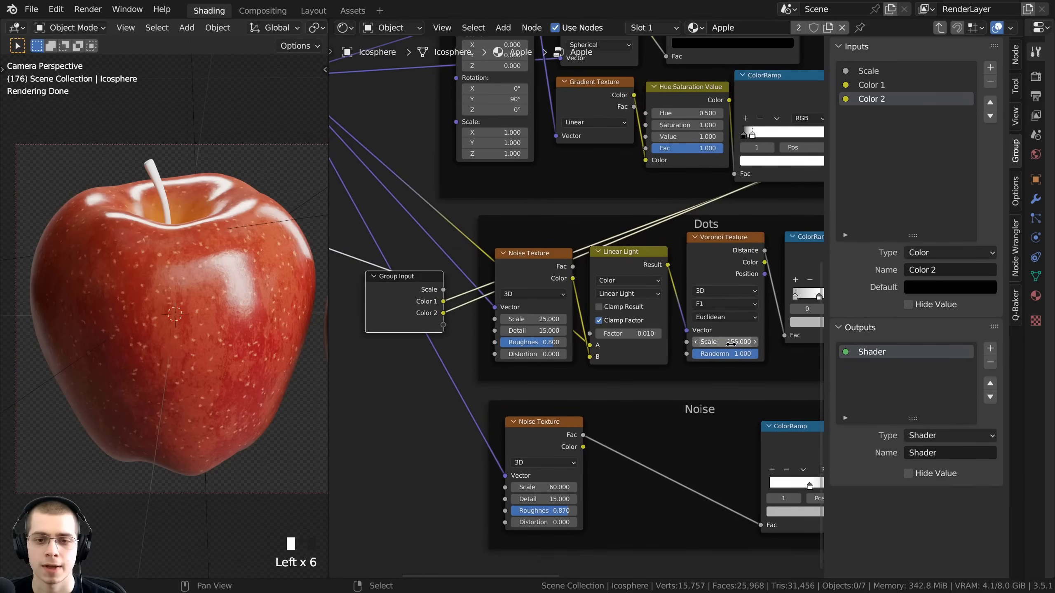
{"action": "left_click_drag", "start_coordinate": [729, 343], "coordinate": [751, 342]}
{"action": "left_click_drag", "start_coordinate": [722, 342], "coordinate": [444, 325]}
{"action": "double_click", "coordinate": [870, 115]}
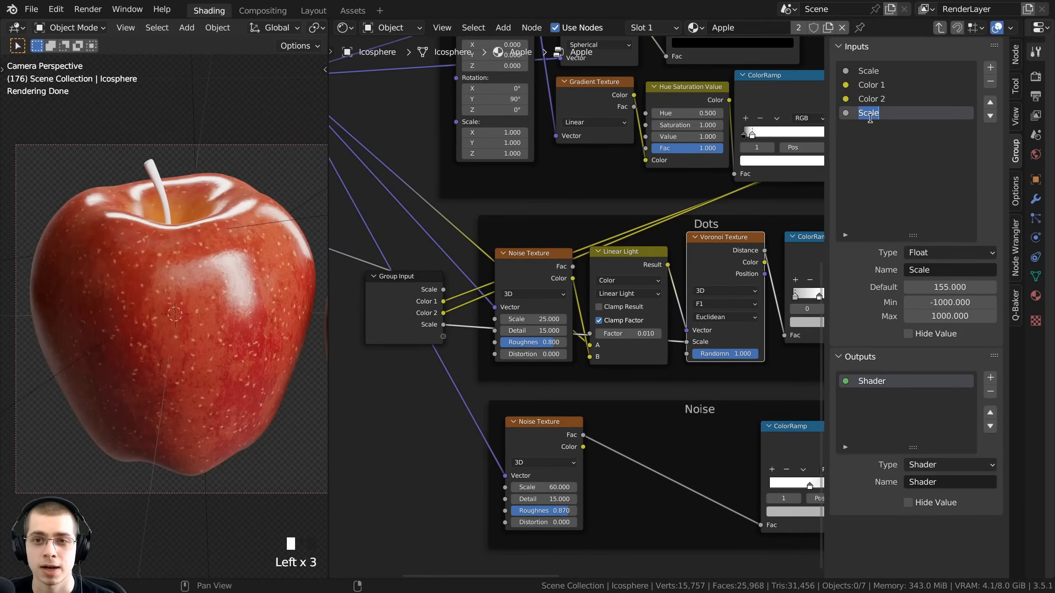
{"action": "type", "text": "Dots"}
{"action": "key", "text": "Return"}
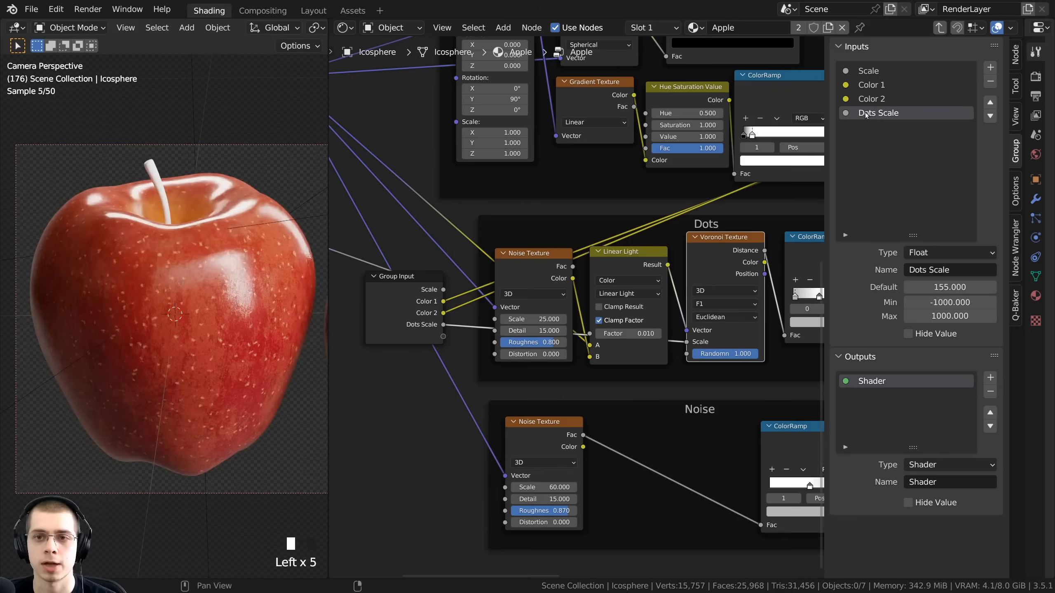
- Widen the node editor and move the Group Input node above the row of Mix nodes
{"action": "scroll", "coordinate": [586, 311], "scroll_direction": "down", "scroll_amount": 2}
{"action": "middle_click_drag", "start_coordinate": [586, 312], "coordinate": [612, 309]}
{"action": "key", "text": "a"}
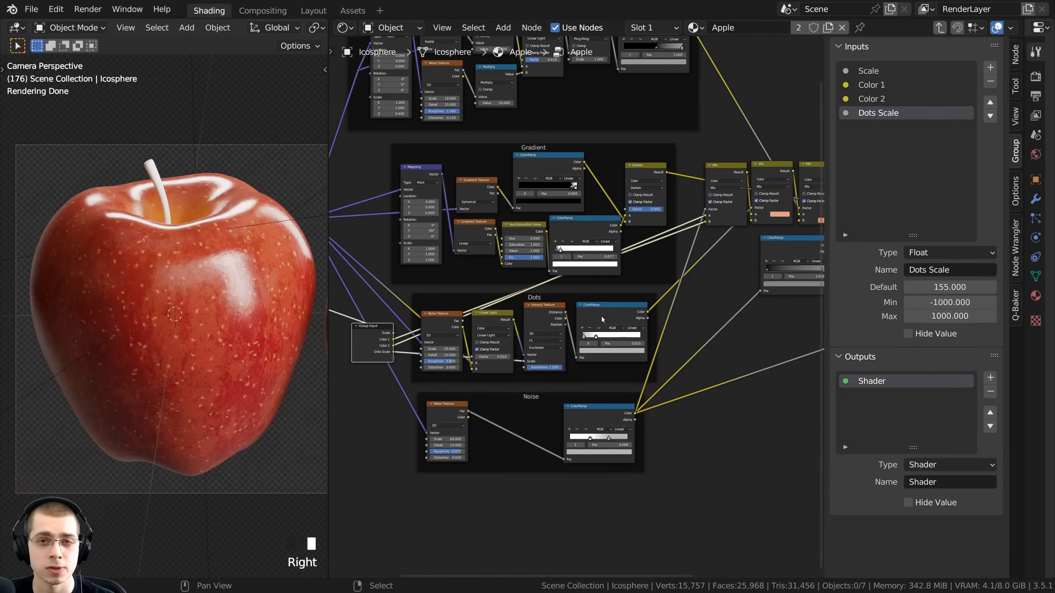
{"action": "left_click_drag", "start_coordinate": [326, 230], "coordinate": [252, 233]}
{"action": "scroll", "coordinate": [425, 295], "scroll_direction": "down", "scroll_amount": 1}
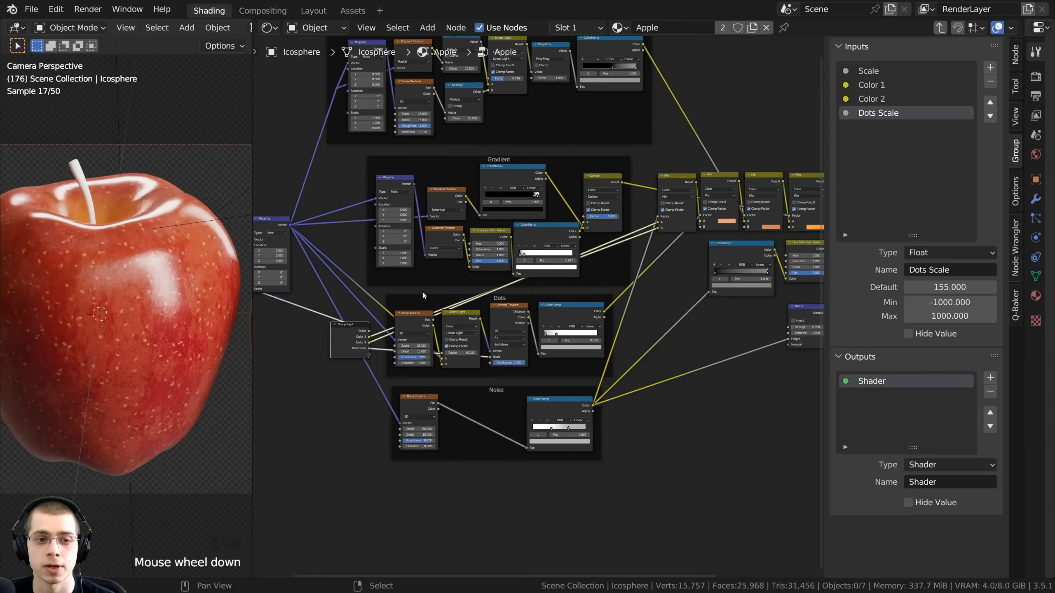
{"action": "middle_click_drag", "start_coordinate": [382, 322], "coordinate": [356, 332]}
{"action": "key", "text": "g"}
{"action": "left_click_drag", "start_coordinate": [740, 152], "coordinate": [717, 151]}
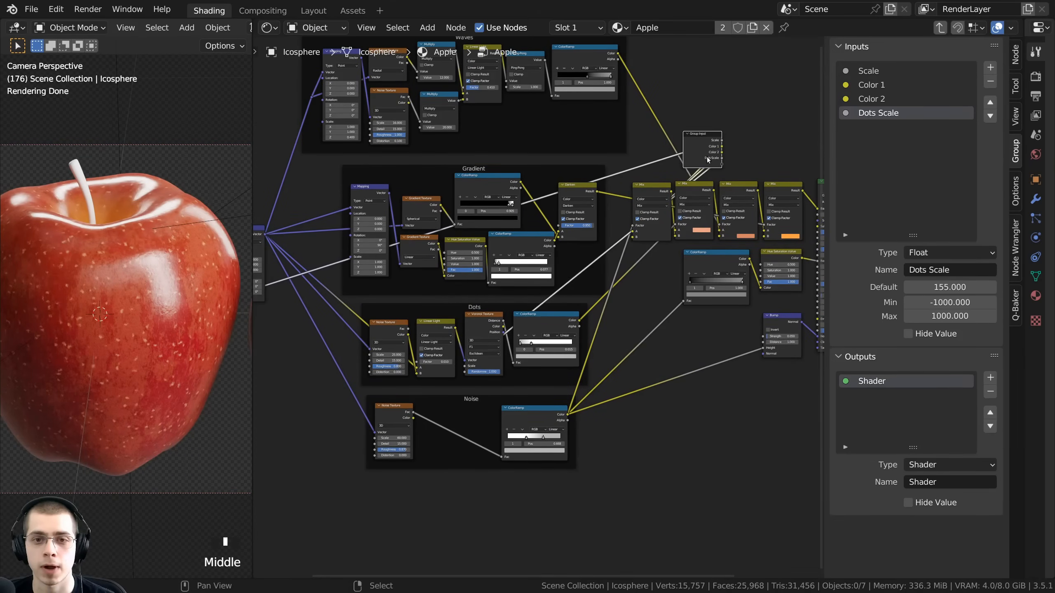
- Expose the second Mix node's A color as a group input and name it Dots Color
{"action": "scroll", "coordinate": [475, 252], "scroll_direction": "up", "scroll_amount": 3}
{"action": "middle_click_drag", "start_coordinate": [690, 196], "coordinate": [610, 272]}
{"action": "left_click", "coordinate": [616, 269]}
{"action": "scroll", "coordinate": [598, 332], "scroll_direction": "up", "scroll_amount": 1}
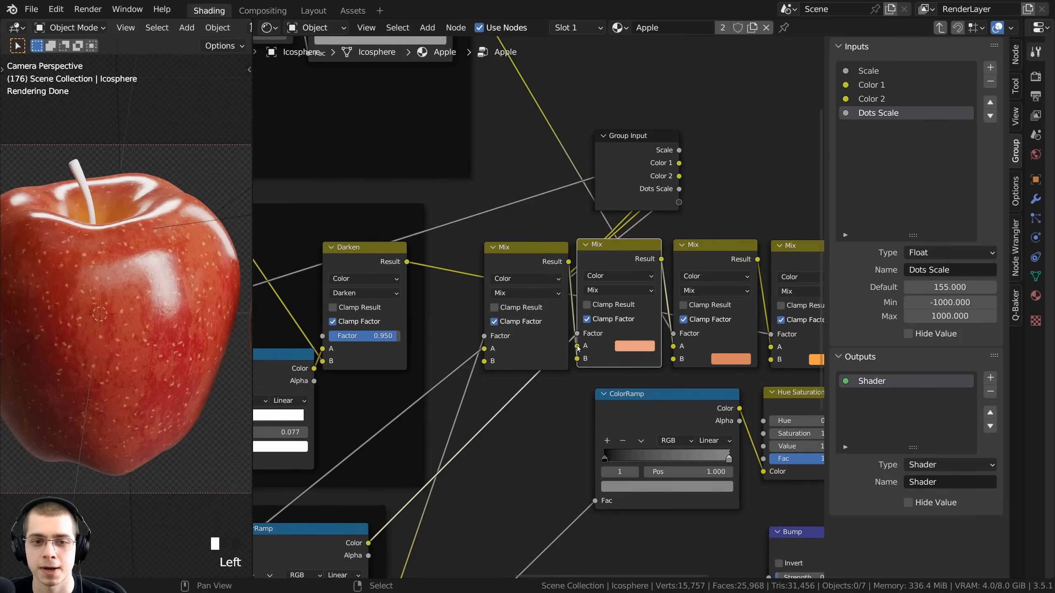
{"action": "left_click_drag", "start_coordinate": [578, 347], "coordinate": [552, 259]}
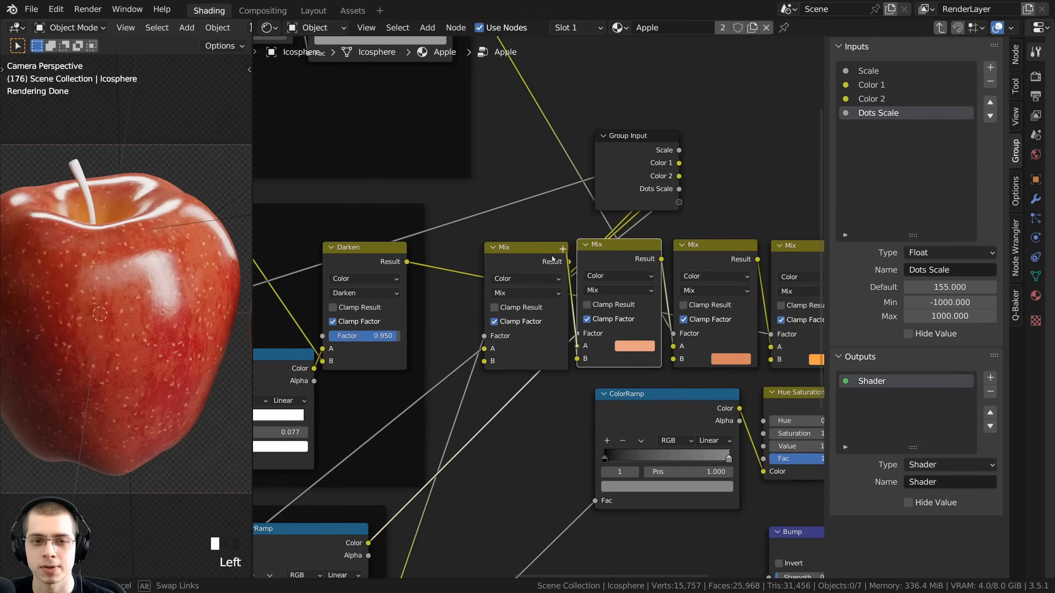
{"action": "left_click_drag", "start_coordinate": [562, 150], "coordinate": [680, 202]}
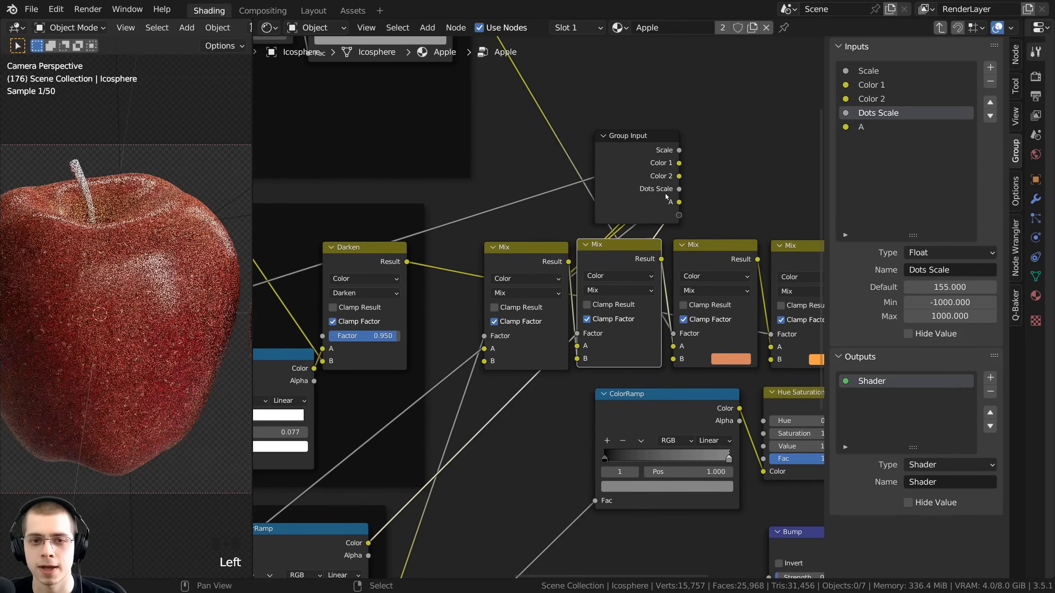
{"action": "double_click", "coordinate": [857, 128]}
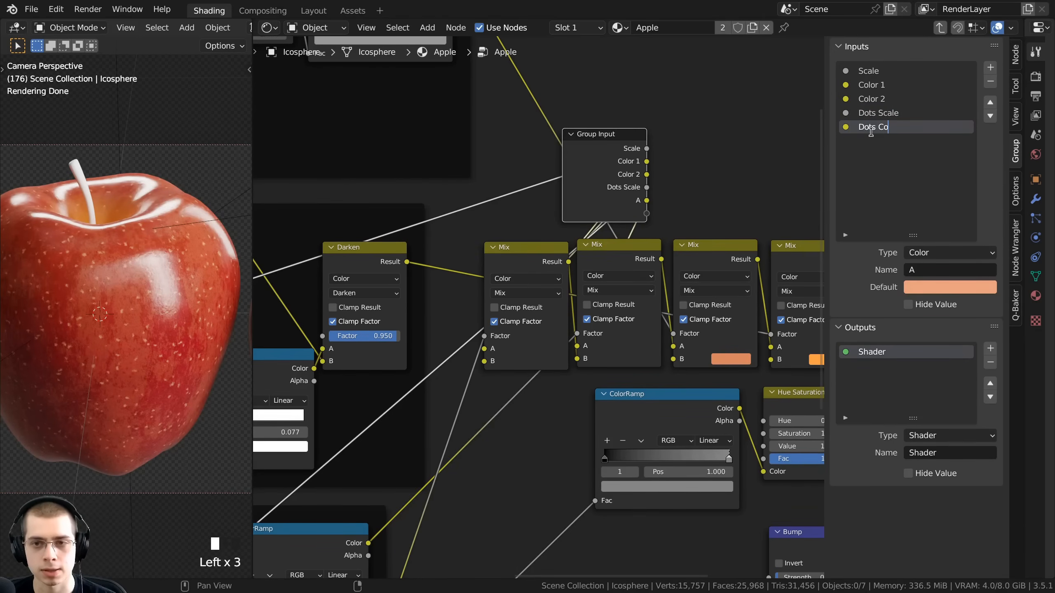
- Move the Group Input node just before the Mapping node of the Gradient frame
{"action": "scroll", "coordinate": [603, 179], "scroll_direction": "down", "scroll_amount": 8}
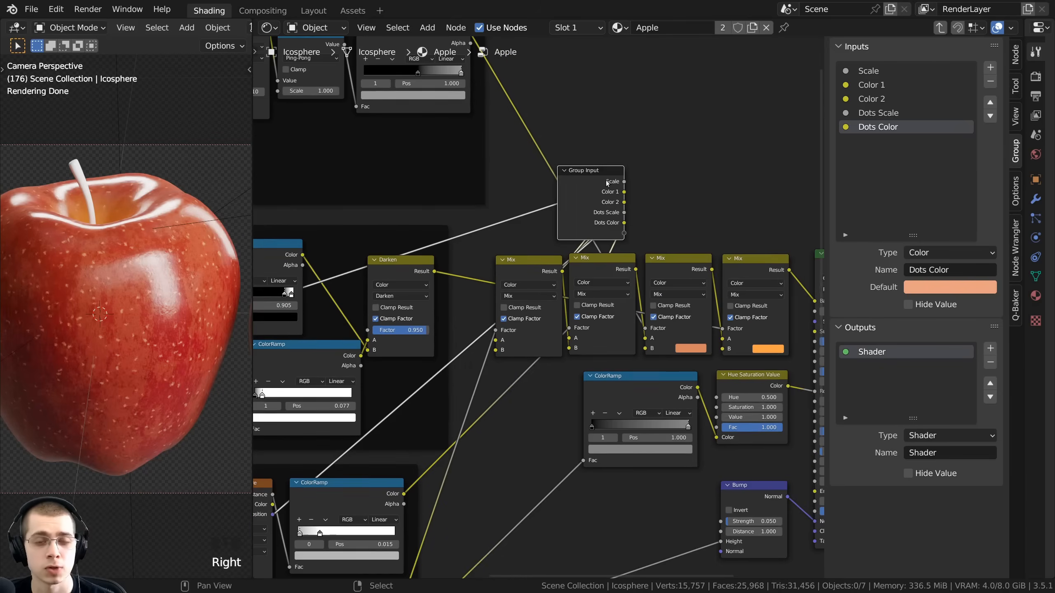
{"action": "middle_click_drag", "start_coordinate": [575, 247], "coordinate": [778, 185]}
{"action": "right_click_drag", "start_coordinate": [779, 186], "coordinate": [335, 232]}
{"action": "middle_click_drag", "start_coordinate": [373, 237], "coordinate": [457, 244]}
{"action": "scroll", "coordinate": [432, 263], "scroll_direction": "up", "scroll_amount": 4}
{"action": "right_click_drag", "start_coordinate": [422, 226], "coordinate": [420, 235]}
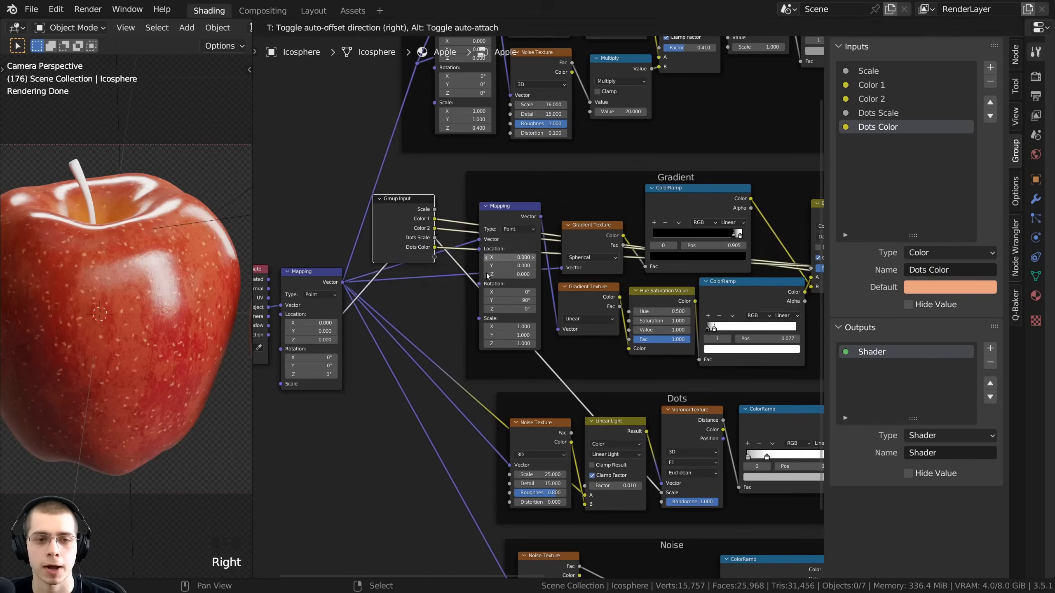
{"action": "key", "text": "g"}
{"action": "left_click", "coordinate": [496, 273]}
{"action": "middle_click_drag", "start_coordinate": [499, 273], "coordinate": [469, 280]}
{"action": "key", "text": "ctrl+z"}
- Try out the Factor of the Darken node in the Gradient frame
{"action": "scroll", "coordinate": [312, 237], "scroll_direction": "up", "scroll_amount": 1}
{"action": "middle_click_drag", "start_coordinate": [309, 235], "coordinate": [259, 253]}
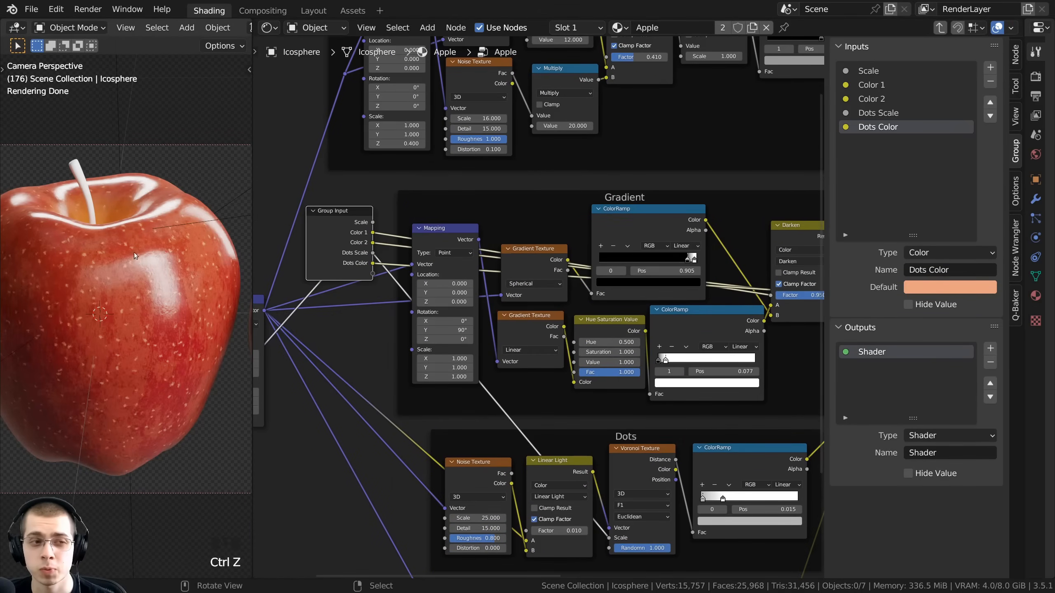
{"action": "middle_click_drag", "start_coordinate": [638, 321], "coordinate": [453, 305], "text": "shift"}
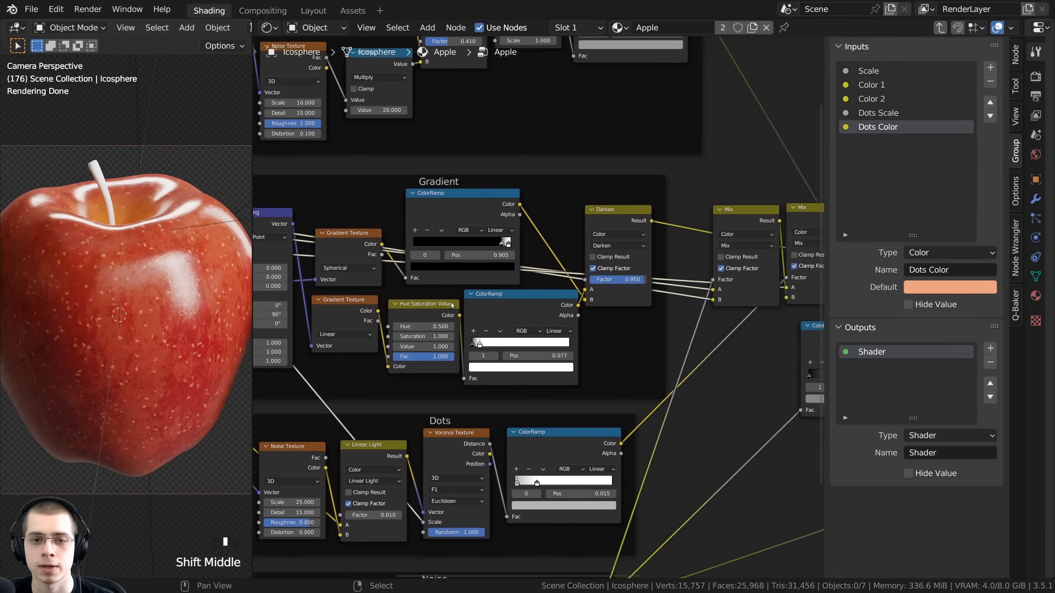
{"action": "scroll", "coordinate": [565, 310], "scroll_direction": "up", "scroll_amount": 4}
{"action": "left_click", "coordinate": [607, 188]}
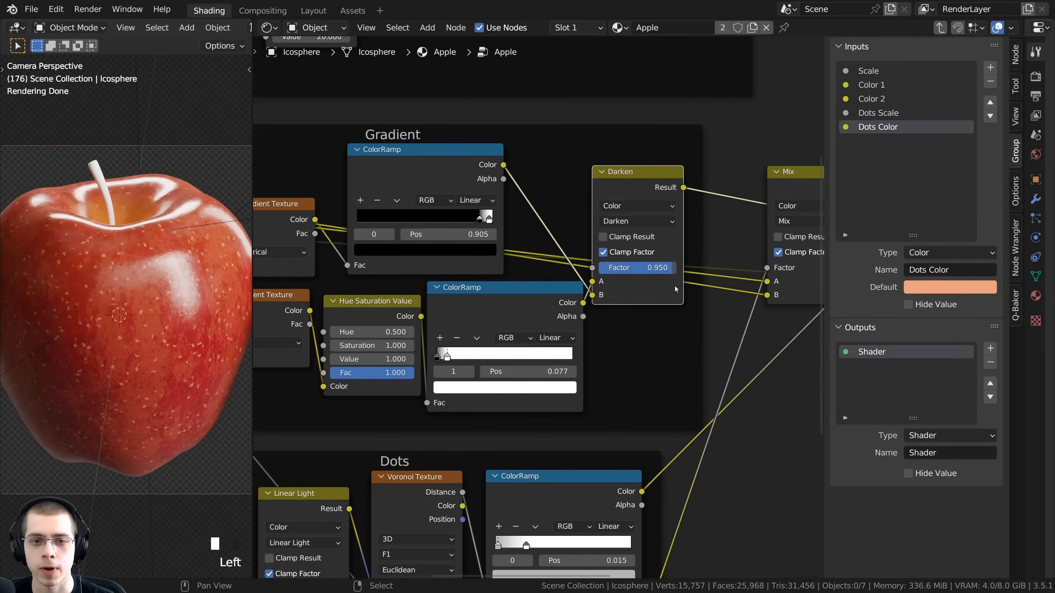
{"action": "mouse_move", "coordinate": [668, 268]}
{"action": "left_mouse_down"}
{"action": "mouse_move", "coordinate": [626, 269]}
{"action": "mouse_move", "coordinate": [669, 269]}
{"action": "left_mouse_up"}
- Expose the Darken node's Factor as a group input and name it Gradient Amount
{"action": "scroll", "coordinate": [650, 308], "scroll_direction": "down", "scroll_amount": 3}
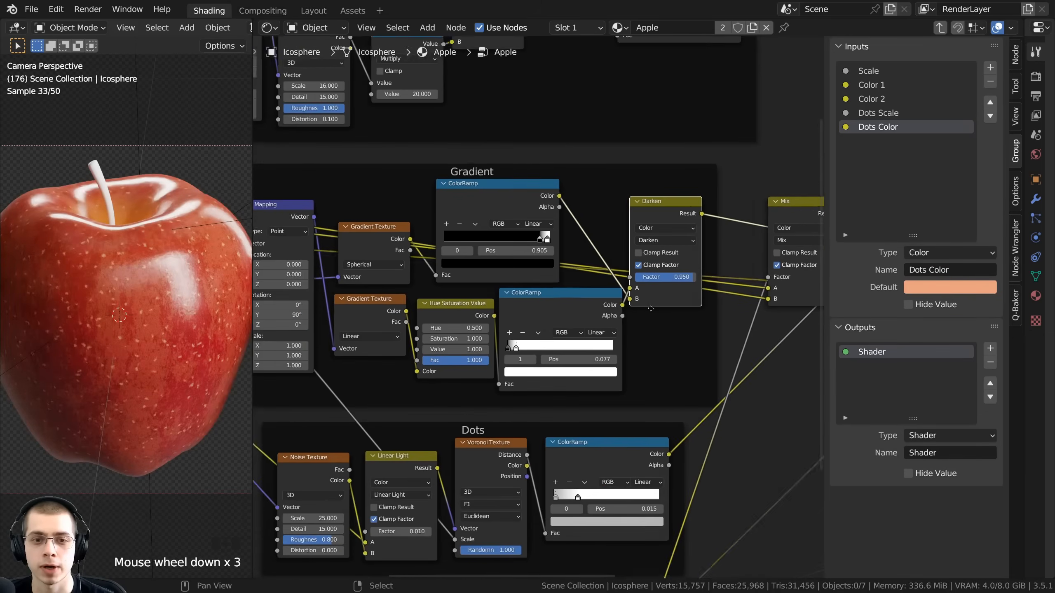
{"action": "middle_click_drag", "start_coordinate": [650, 308], "coordinate": [705, 284]}
{"action": "left_click_drag", "start_coordinate": [699, 281], "coordinate": [421, 257]}
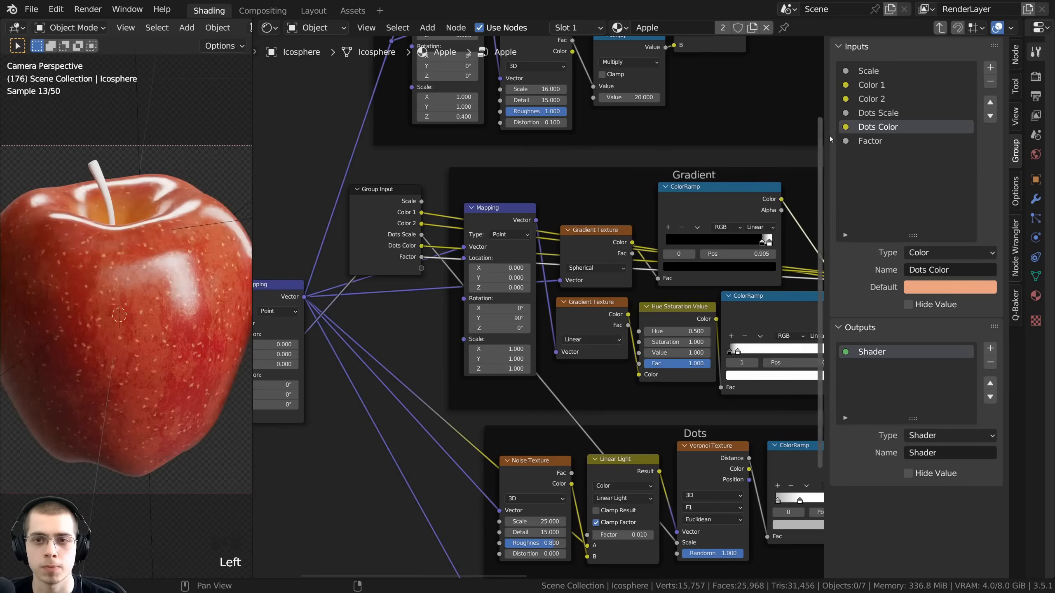
{"action": "double_click", "coordinate": [871, 141]}
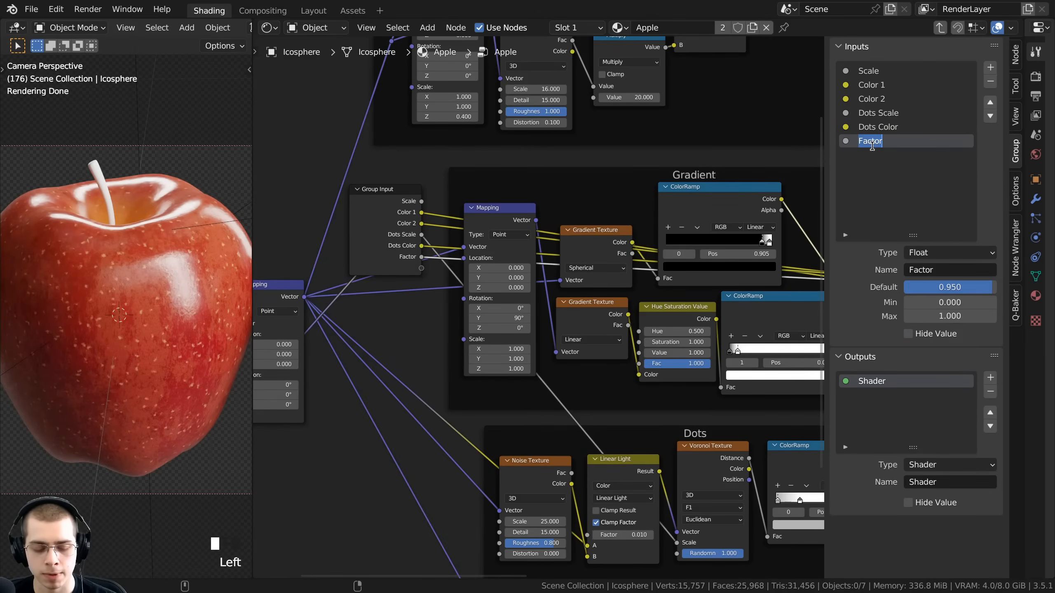
{"action": "type", "text": "Gra"}
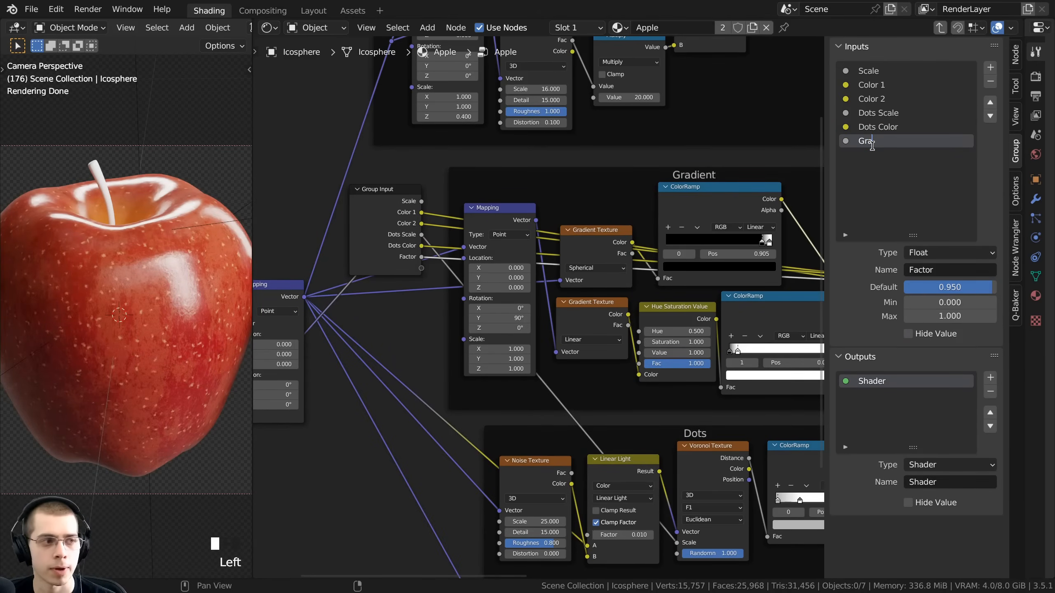
{"action": "type", "text": "dient Amount"}
{"action": "key", "text": "Return"}
- Try different Value settings on the Hue Saturation Value node in the Gradient frame
{"action": "middle_click_drag", "start_coordinate": [564, 356], "coordinate": [508, 311]}
{"action": "key", "text": "a"}
{"action": "key", "text": "a"}
{"action": "scroll", "coordinate": [609, 302], "scroll_direction": "up", "scroll_amount": 4}
{"action": "left_click_drag", "start_coordinate": [619, 245], "coordinate": [614, 238]}
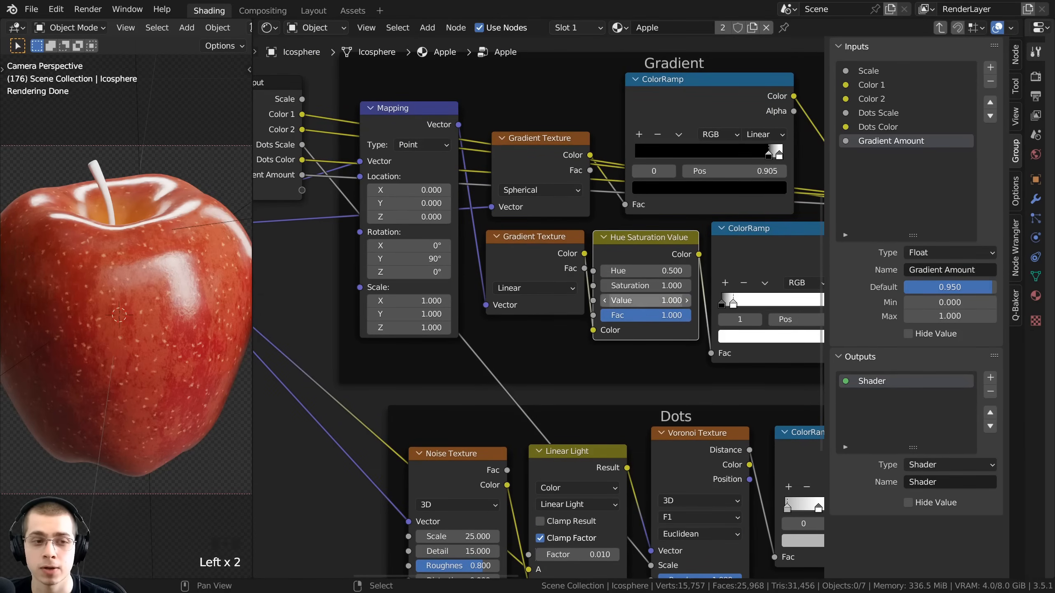
{"action": "left_click_drag", "start_coordinate": [661, 302], "coordinate": [706, 302]}
{"action": "right_click", "coordinate": [636, 302]}
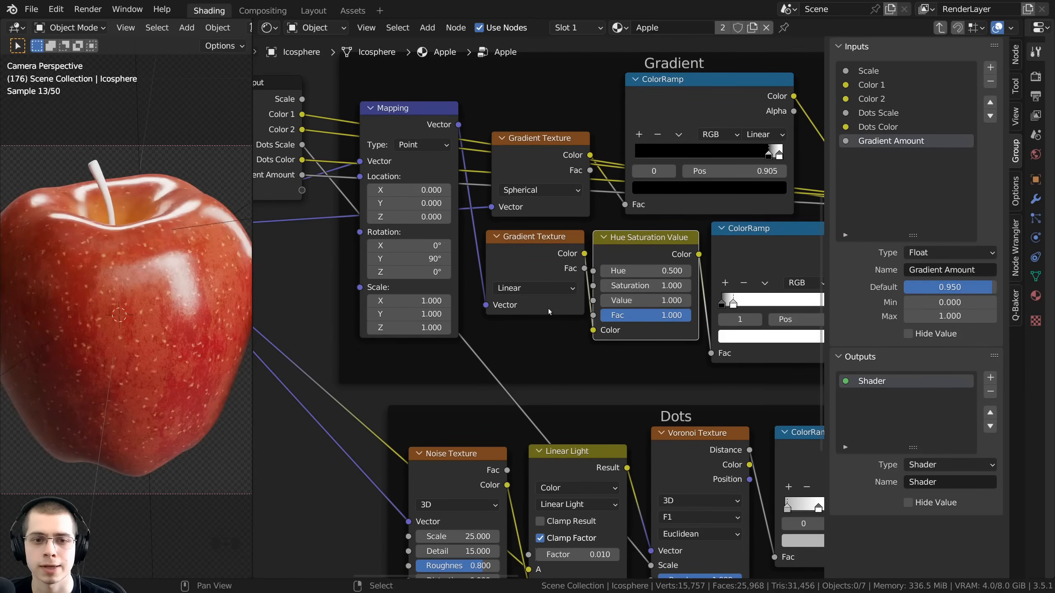
- Expose the Value of the Gradient frame's Hue Saturation Value node as a group input and name it Gradient Brightness
{"action": "scroll", "coordinate": [594, 321], "scroll_direction": "down", "scroll_amount": 3}
{"action": "middle_click_drag", "start_coordinate": [594, 321], "coordinate": [734, 357]}
{"action": "left_click_drag", "start_coordinate": [734, 341], "coordinate": [639, 305]}
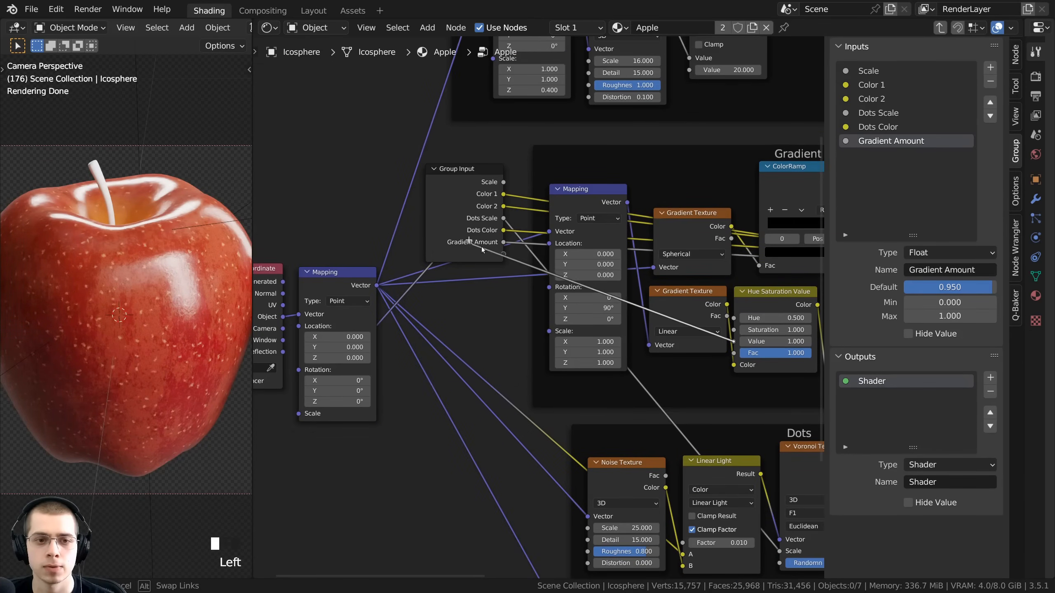
{"action": "left_click_drag", "start_coordinate": [500, 254], "coordinate": [472, 227]}
{"action": "left_click", "coordinate": [875, 154]}
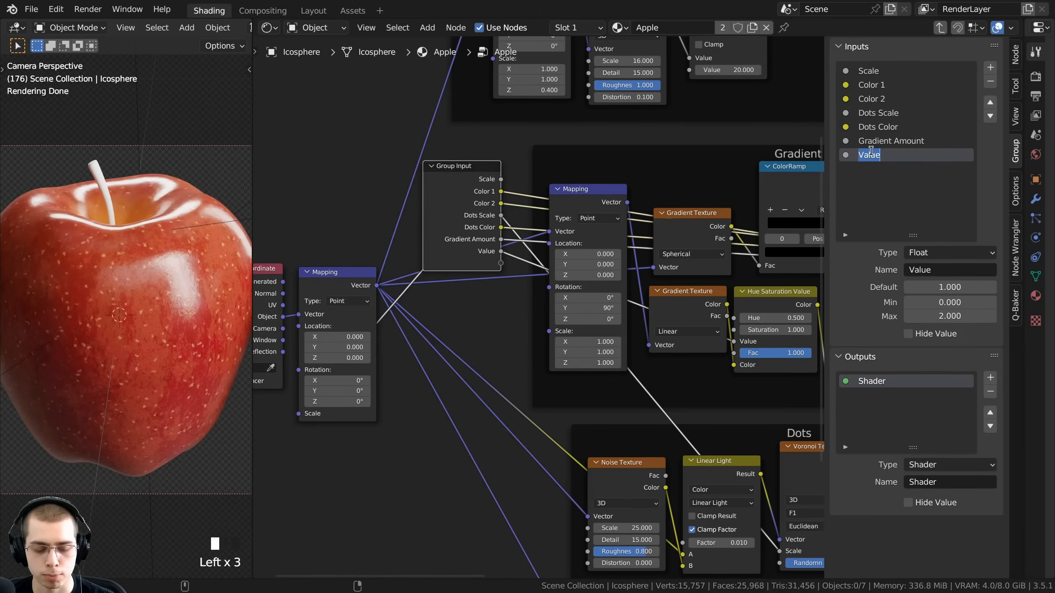
{"action": "type", "text": "Gradient Brightness"}
{"action": "key", "text": "Return"}
- Try out the X Location of the Mapping node in the Gradient frame and set it to -0.03
{"action": "scroll", "coordinate": [500, 287], "scroll_direction": "up", "scroll_amount": 2}
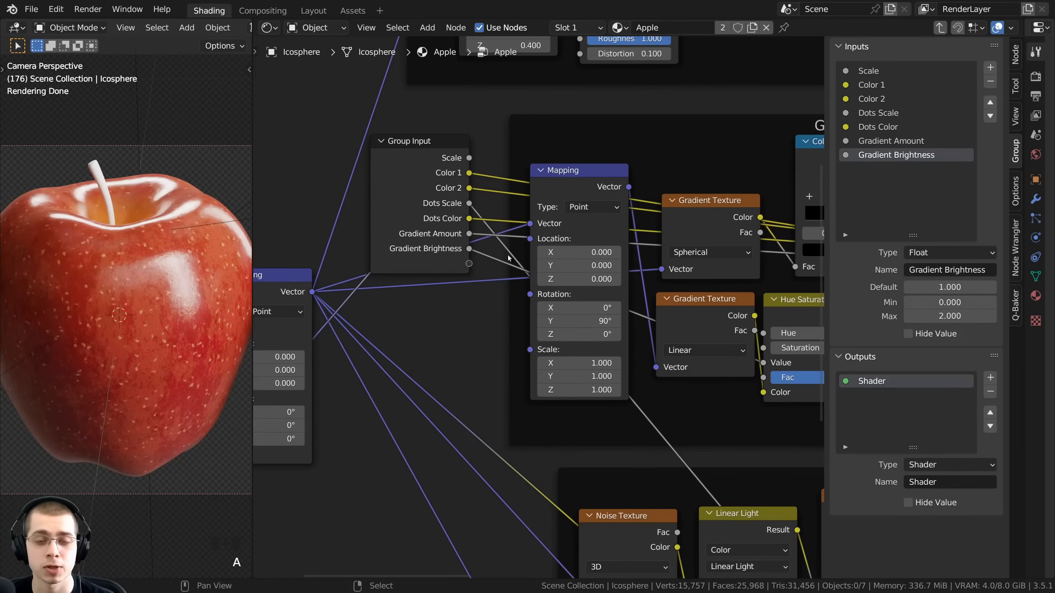
{"action": "middle_click_drag", "start_coordinate": [500, 287], "coordinate": [494, 293]}
{"action": "scroll", "coordinate": [540, 302], "scroll_direction": "up", "scroll_amount": 4}
{"action": "left_click_drag", "start_coordinate": [549, 134], "coordinate": [549, 129]}
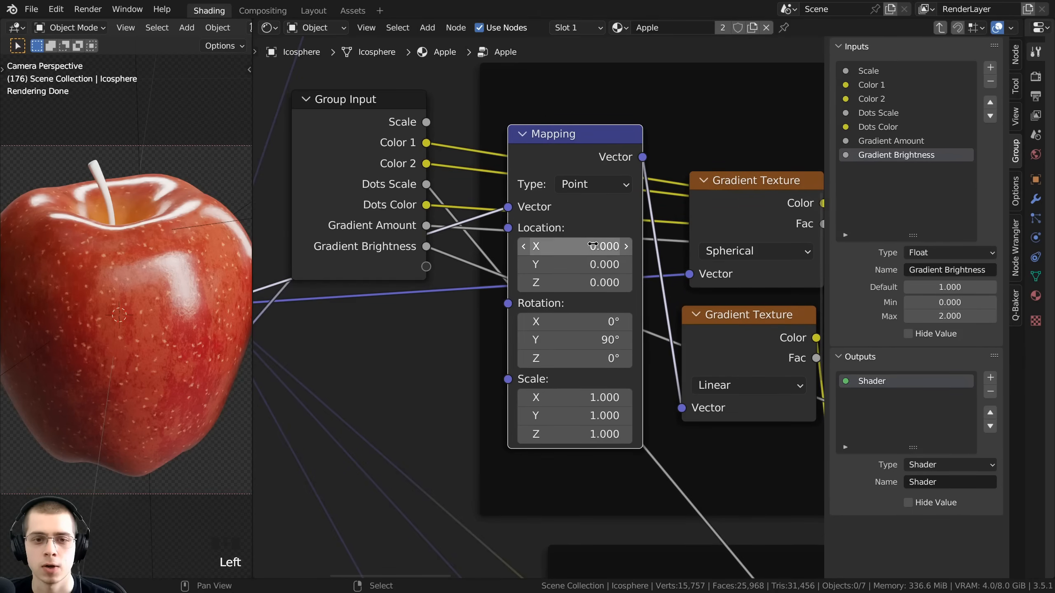
{"action": "mouse_move", "coordinate": [578, 244]}
{"action": "left_mouse_down", "text": "shift"}
{"action": "mouse_move", "coordinate": [602, 244]}
{"action": "mouse_move", "coordinate": [558, 247]}
{"action": "left_mouse_up", "text": "shift"}
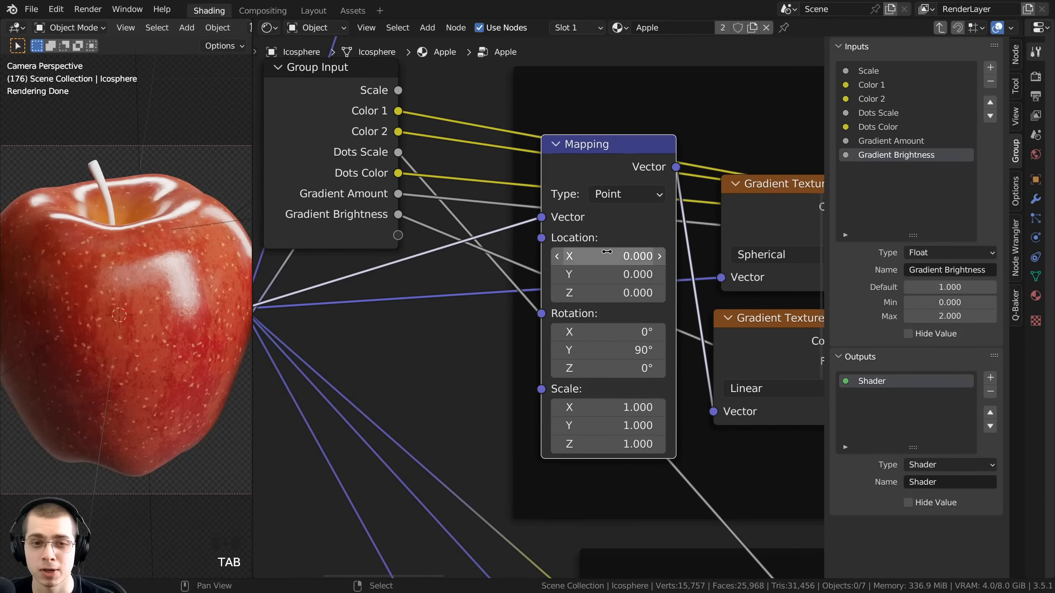
{"action": "mouse_move", "coordinate": [607, 251]}
{"action": "left_mouse_down"}
{"action": "mouse_move", "coordinate": [644, 251]}
{"action": "mouse_move", "coordinate": [601, 263]}
{"action": "left_mouse_up"}
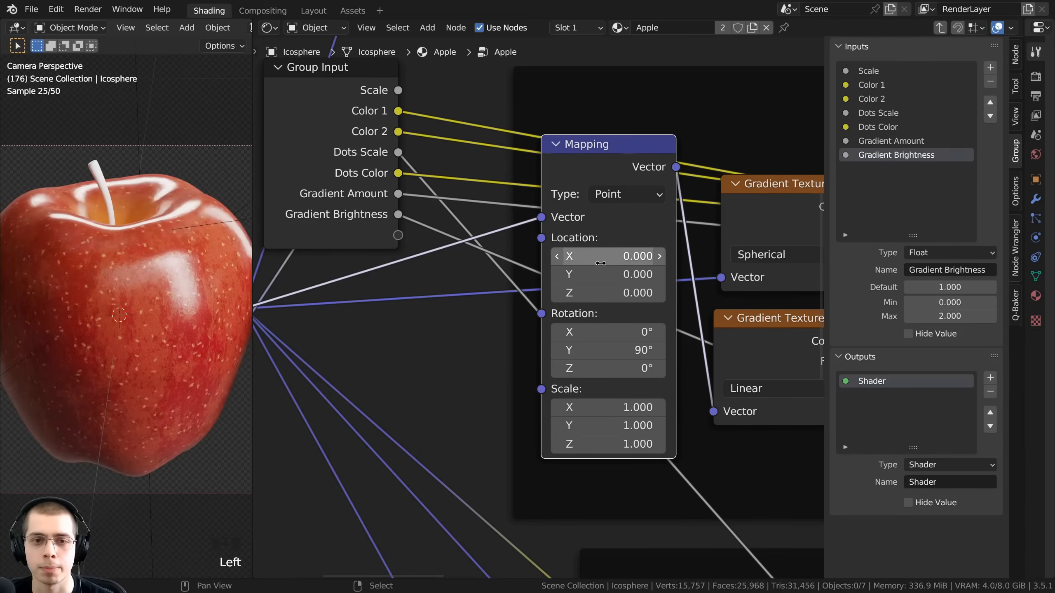
{"action": "double_click", "coordinate": [595, 258]}
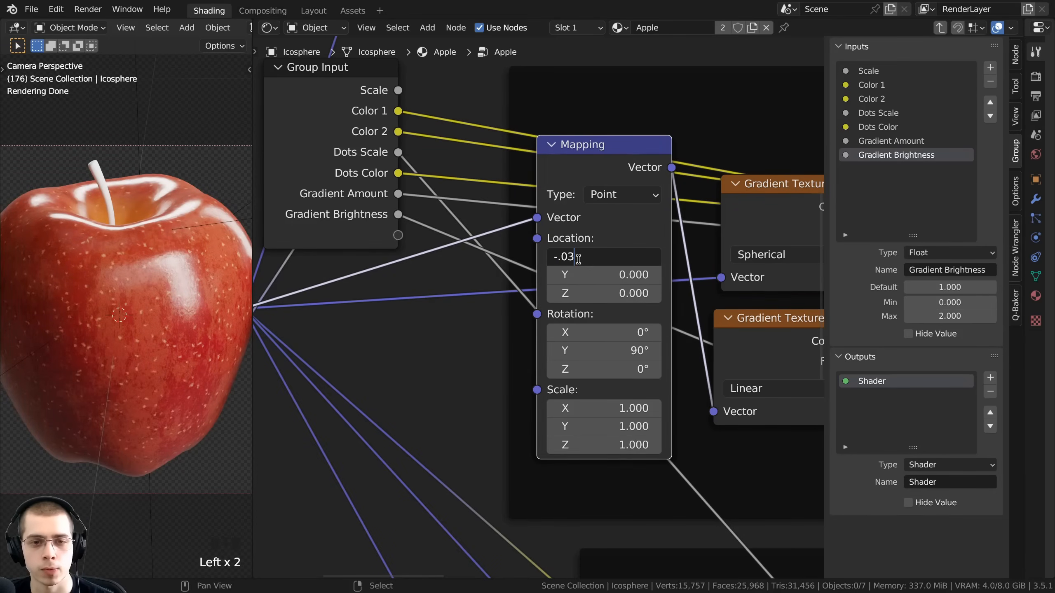
{"action": "key", "text": "Return"}
- Try shifting the black stop of the ColorRamp fed by the Spherical Gradient Texture in the Gradient frame
{"action": "scroll", "coordinate": [604, 257], "scroll_direction": "down", "scroll_amount": 5}
{"action": "middle_click_drag", "start_coordinate": [604, 257], "coordinate": [371, 262]}
{"action": "left_click_drag", "start_coordinate": [644, 166], "coordinate": [656, 168]}
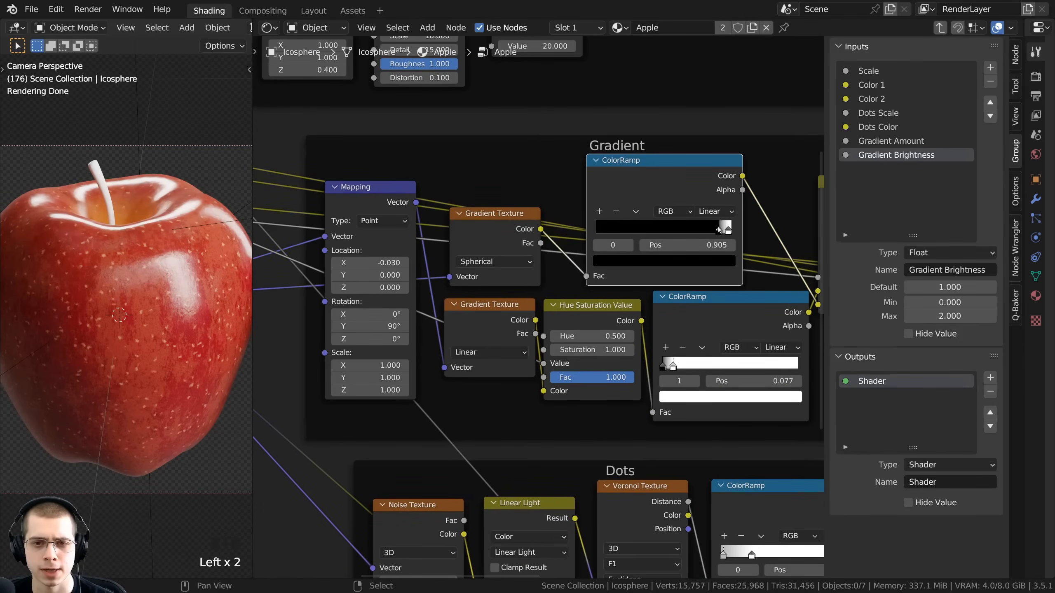
{"action": "left_click_drag", "start_coordinate": [720, 230], "coordinate": [673, 230]}
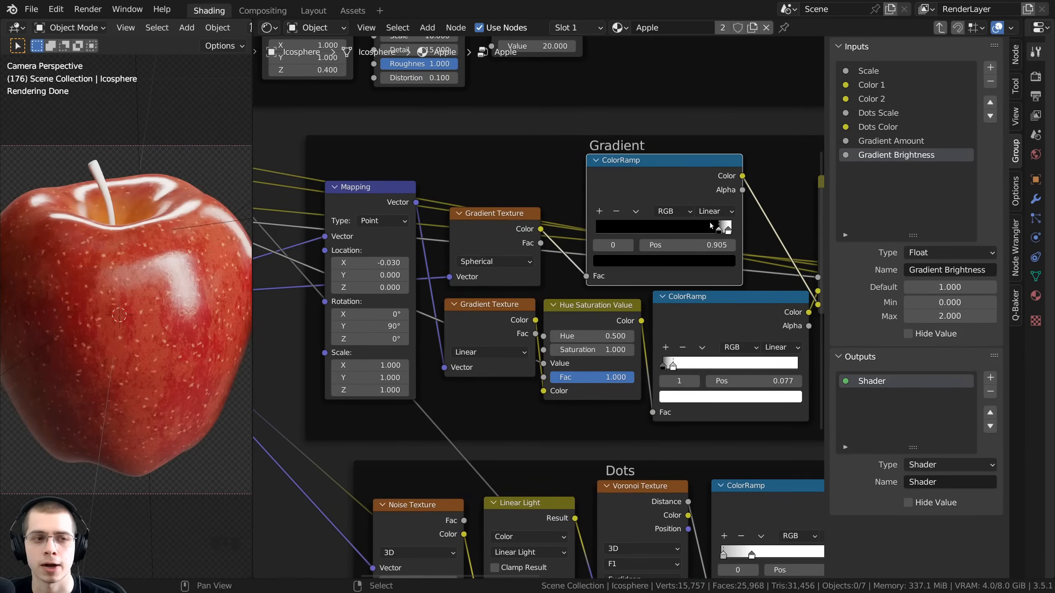
{"action": "left_click", "coordinate": [712, 226]}
- Try other X Location values on the Gradient frame's Mapping node and cancel the change
{"action": "middle_click_drag", "start_coordinate": [412, 228], "coordinate": [619, 235]}
{"action": "scroll", "coordinate": [620, 234], "scroll_direction": "up", "scroll_amount": 3}
{"action": "left_click", "coordinate": [577, 194]}
{"action": "left_click_drag", "start_coordinate": [587, 260], "coordinate": [595, 260], "text": "shift"}
{"action": "right_click", "coordinate": [588, 261]}
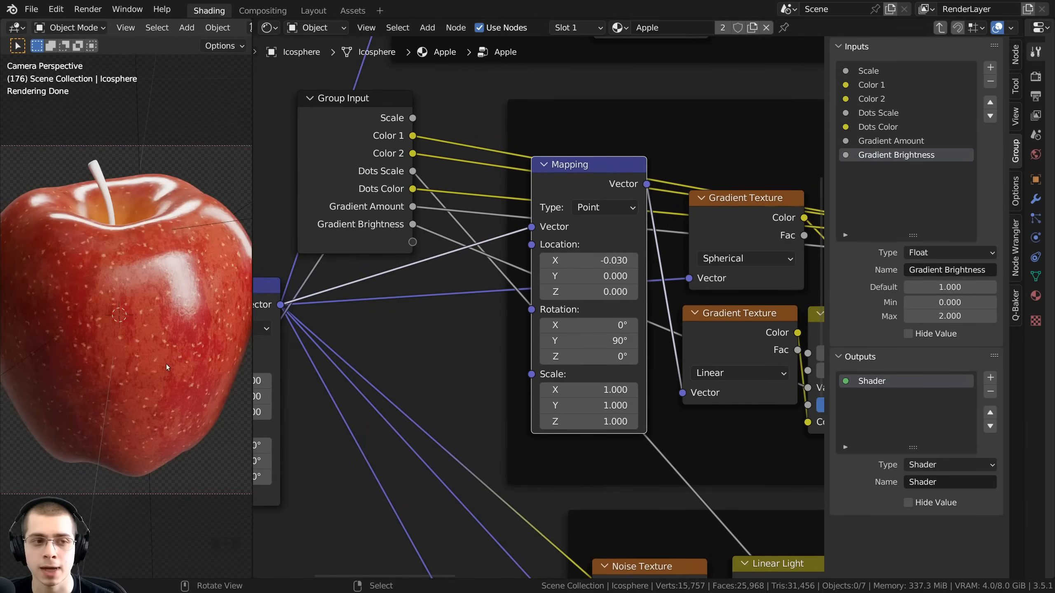
{"action": "scroll", "coordinate": [538, 307], "scroll_direction": "up", "scroll_amount": 1}
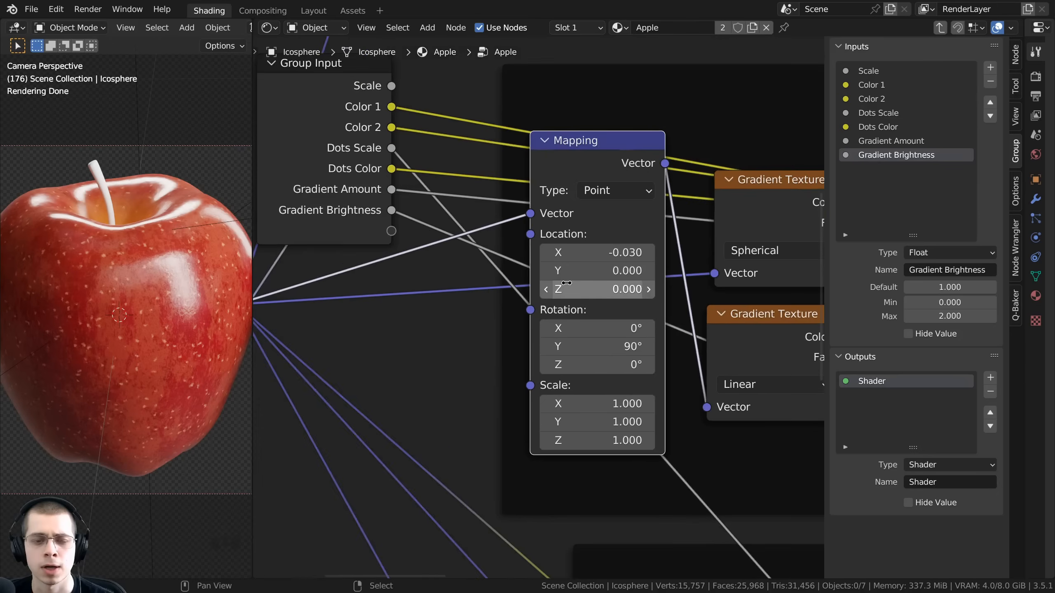
{"action": "scroll", "coordinate": [543, 303], "scroll_direction": "down", "scroll_amount": 3}
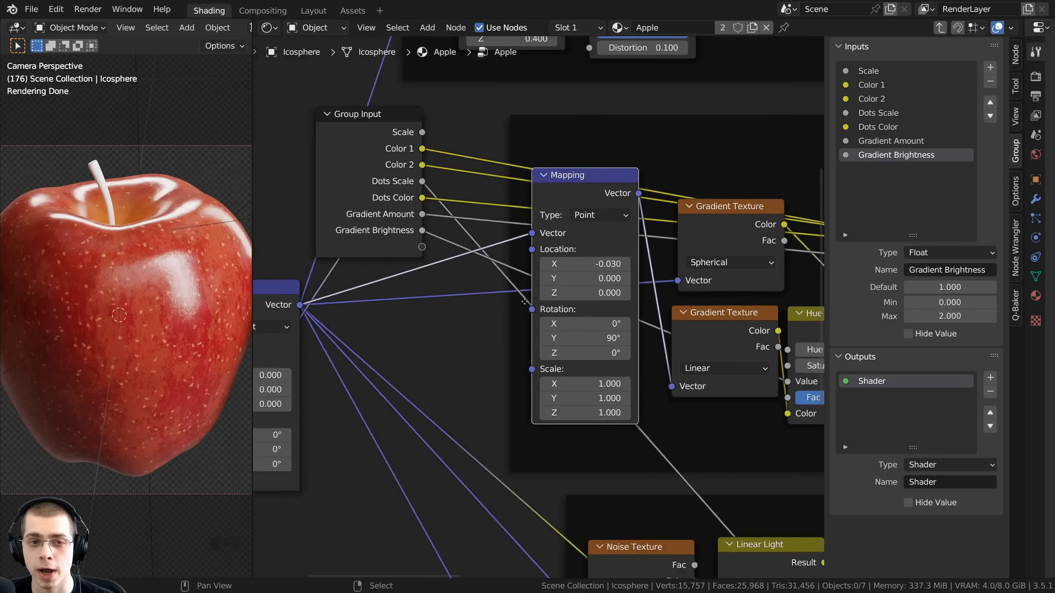
- Move the Group Input node above the first Mapping node and place a new Combine XYZ node above it
{"action": "left_click_drag", "start_coordinate": [485, 208], "coordinate": [350, 201]}
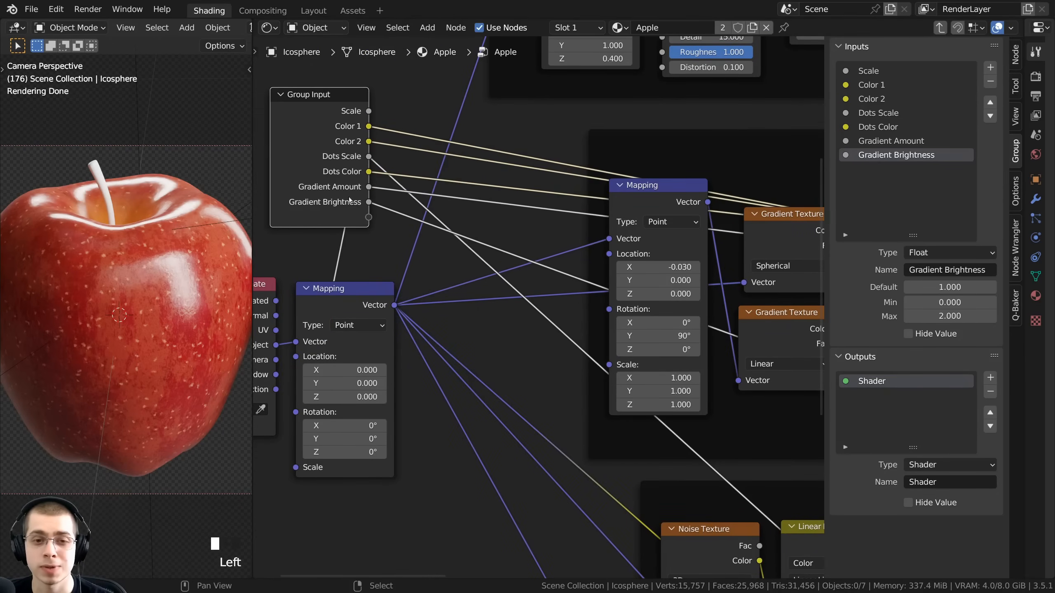
{"action": "scroll", "coordinate": [498, 252], "scroll_direction": "down", "scroll_amount": 1}
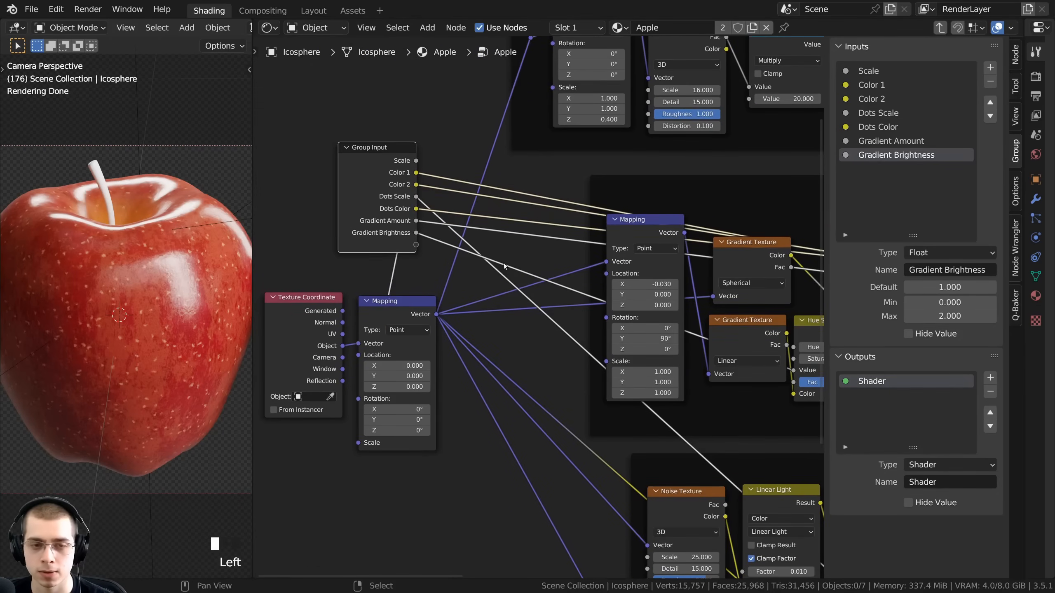
{"action": "key", "text": "shift+a"}
{"action": "left_click", "coordinate": [505, 265]}
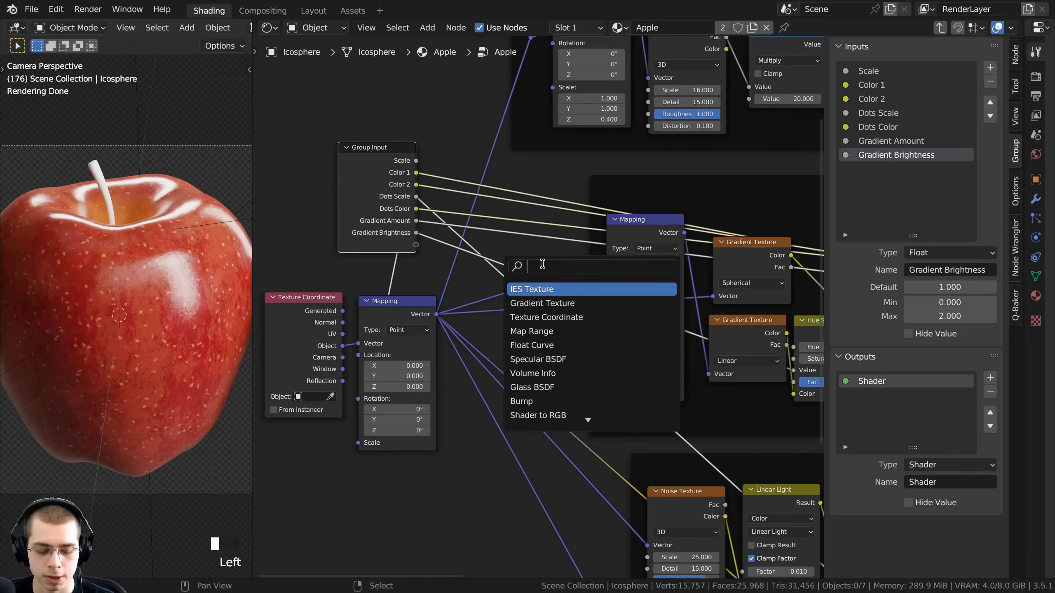
{"action": "type", "text": "con"}
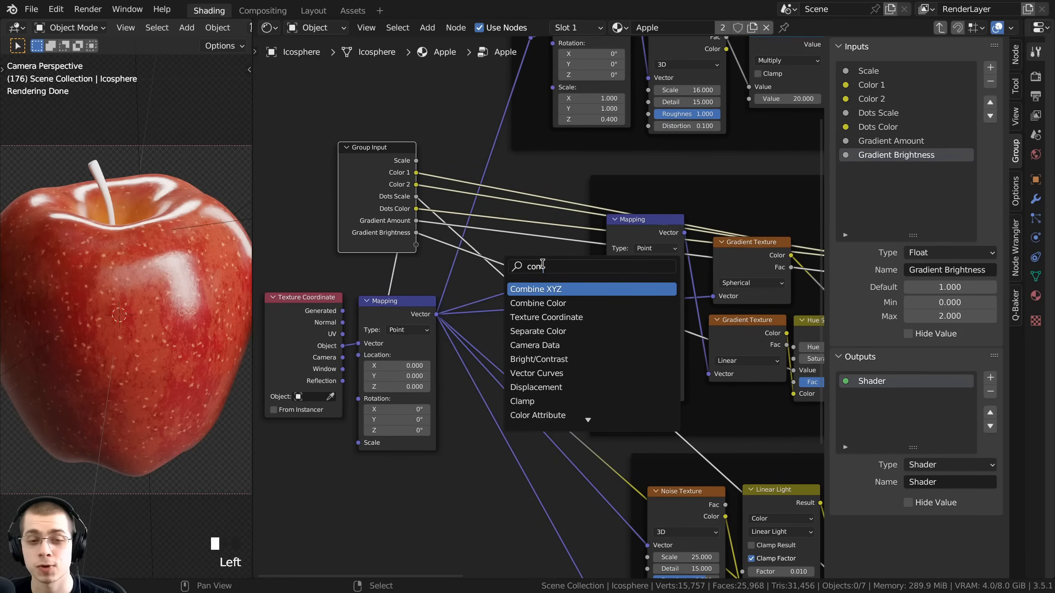
{"action": "left_click", "coordinate": [540, 289]}
{"action": "scroll", "coordinate": [574, 263], "scroll_direction": "up", "scroll_amount": 1}
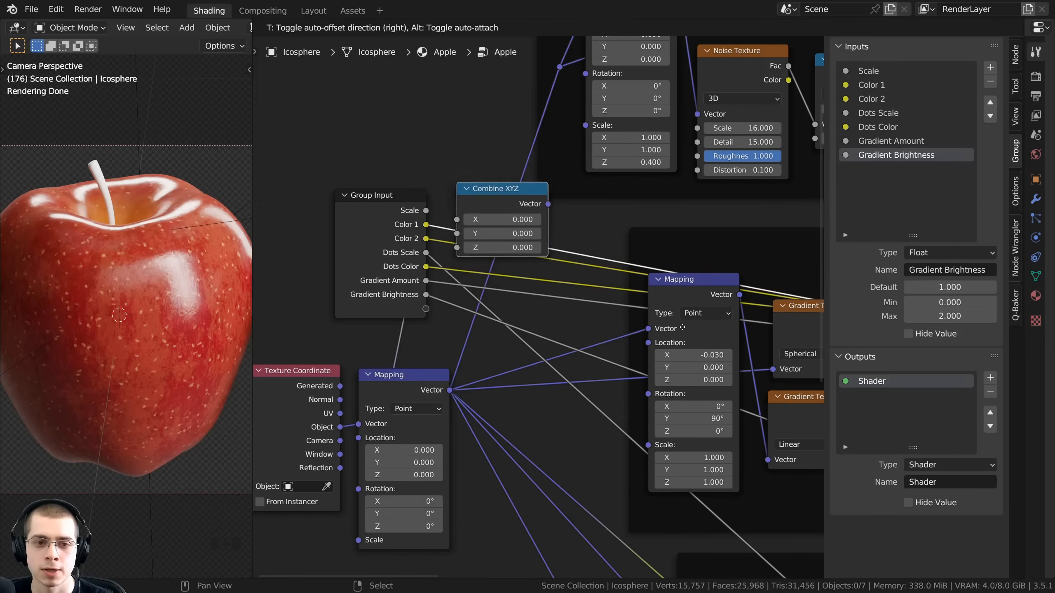
{"action": "left_click", "coordinate": [554, 256]}
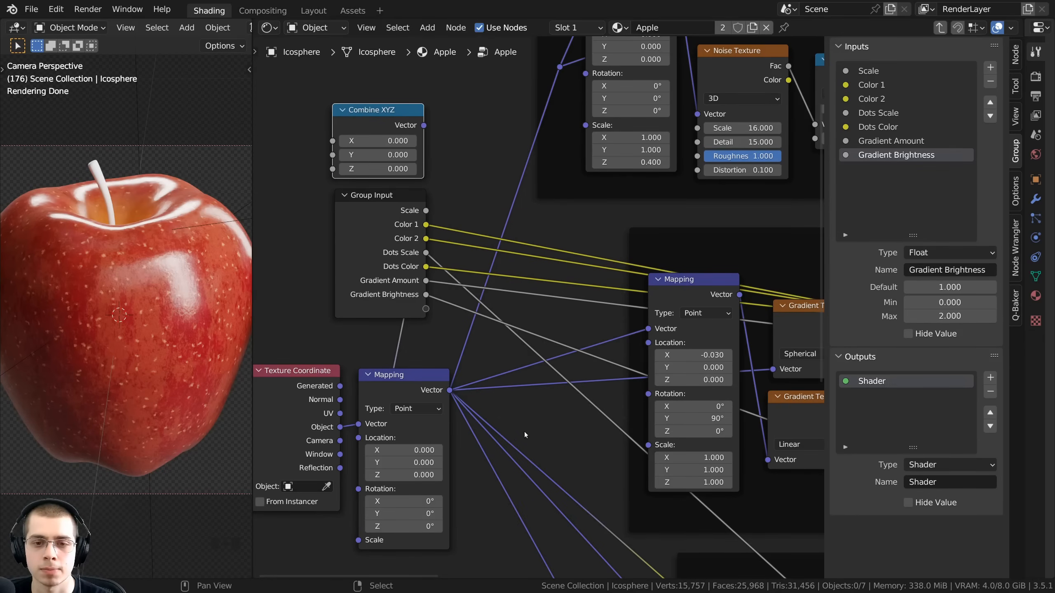
{"action": "scroll", "coordinate": [524, 432], "scroll_direction": "up", "scroll_amount": 1}
{"action": "key", "text": "g"}
{"action": "left_click", "coordinate": [451, 131]}
{"action": "middle_click_drag", "start_coordinate": [439, 128], "coordinate": [442, 152]}
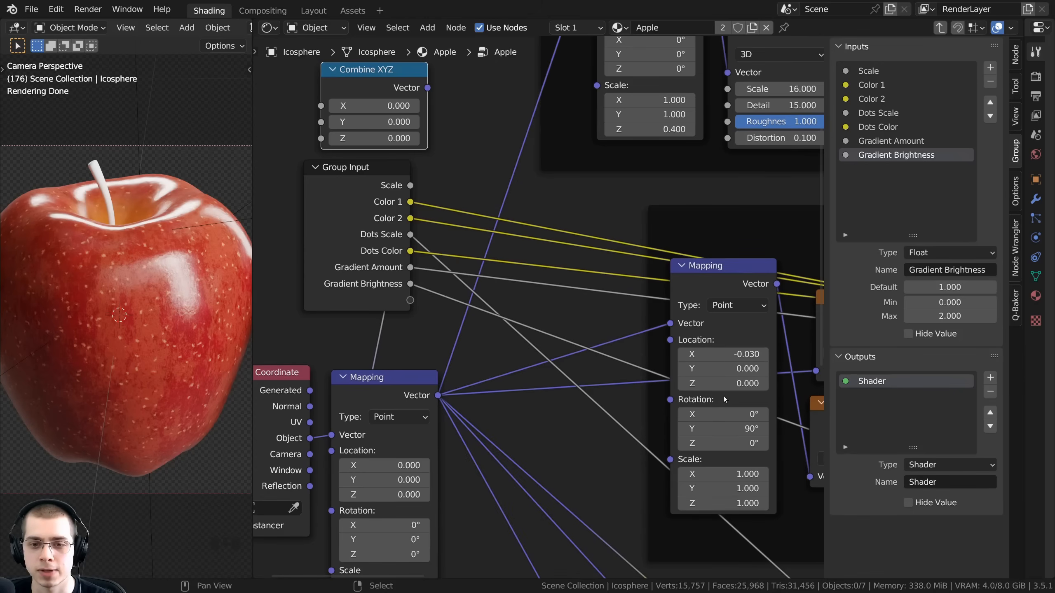
- Copy the -0.03 X Location of the Gradient frame's Mapping node into the X value of the Combine XYZ node
{"action": "middle_click_drag", "start_coordinate": [724, 358], "coordinate": [693, 357]}
{"action": "left_click", "coordinate": [686, 352]}
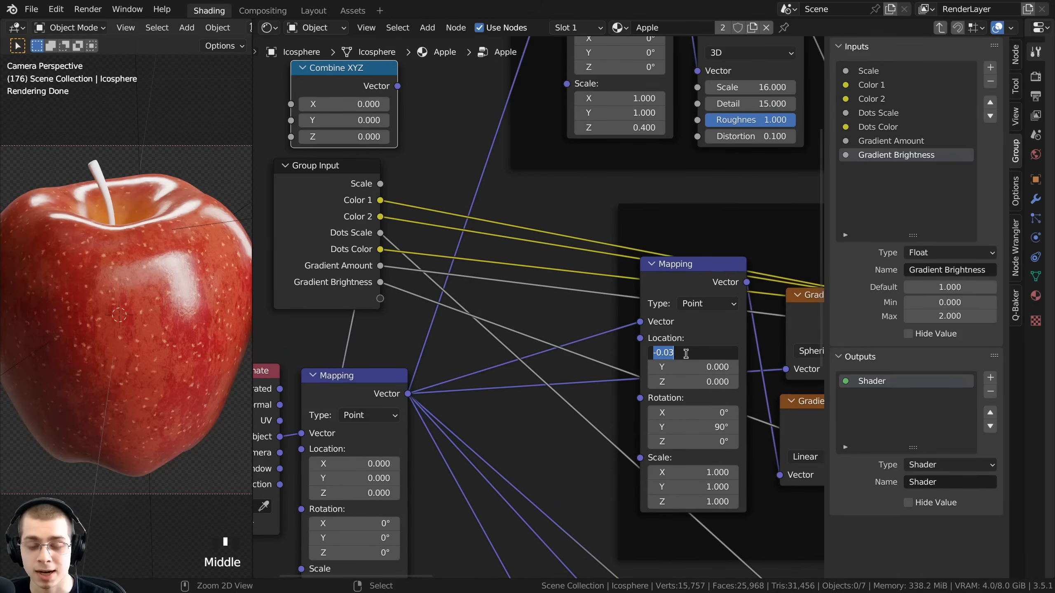
{"action": "key", "text": "Return"}
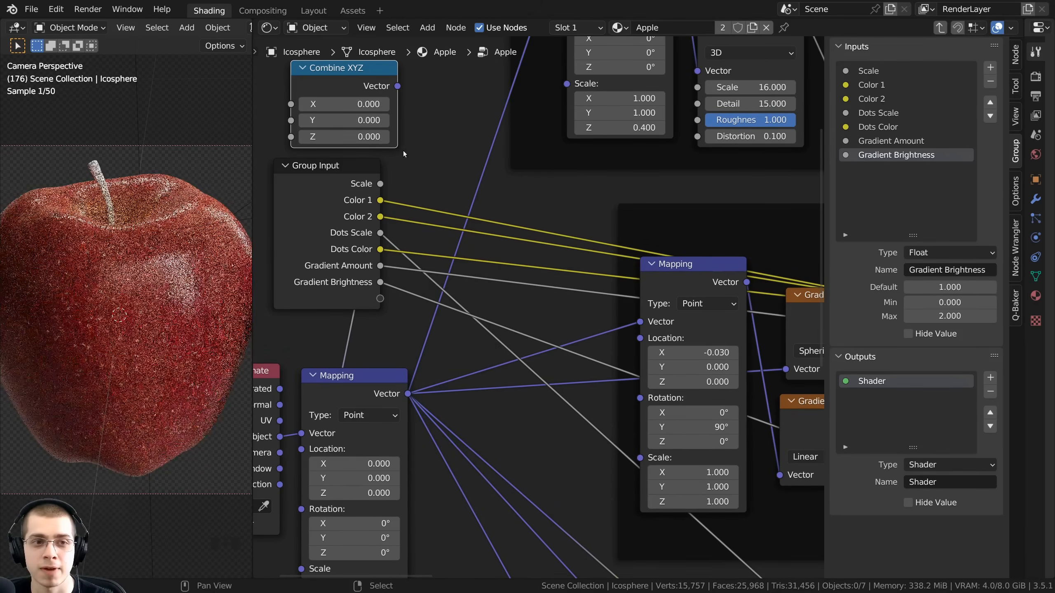
{"action": "middle_click_drag", "start_coordinate": [403, 150], "coordinate": [538, 272]}
{"action": "left_click", "coordinate": [494, 226]}
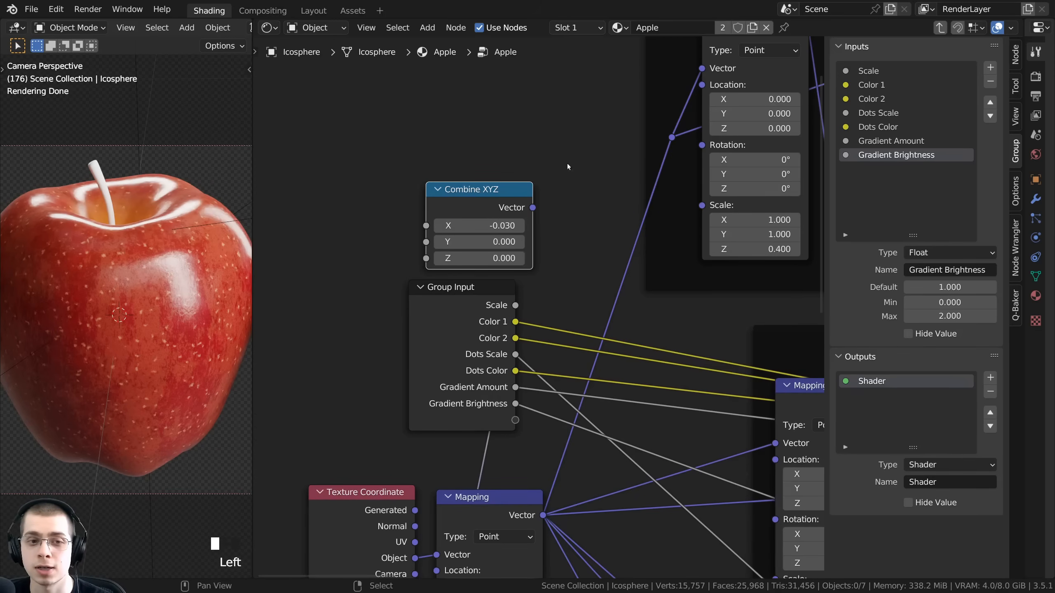
- Connect the Combine XYZ Vector to the Location of the Gradient frame's Mapping node and place it just before that node
{"action": "middle_click_drag", "start_coordinate": [517, 218], "coordinate": [483, 166]}
{"action": "scroll", "coordinate": [432, 170], "scroll_direction": "down", "scroll_amount": 1}
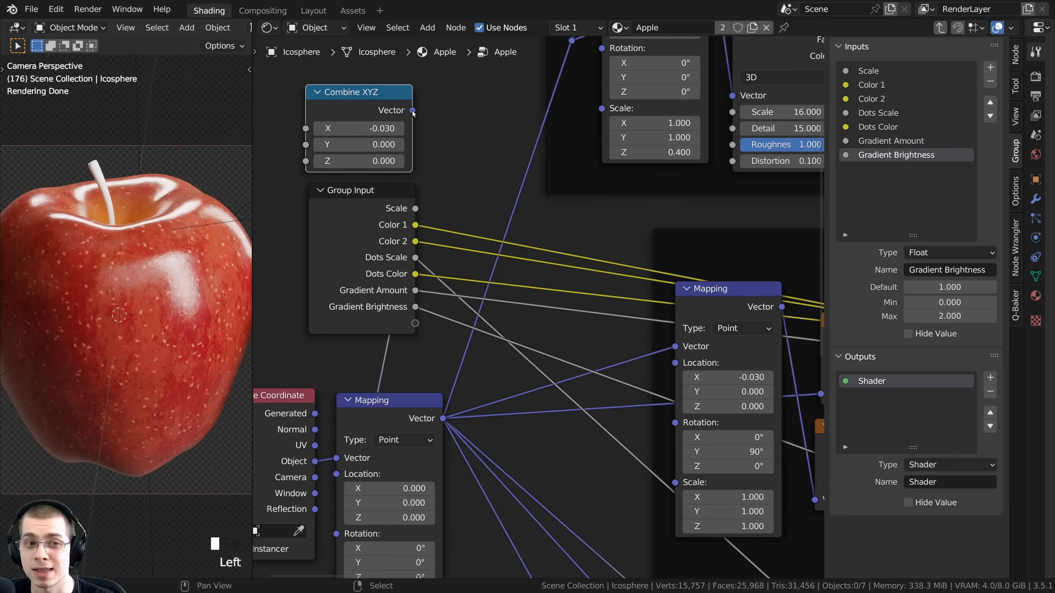
{"action": "left_click_drag", "start_coordinate": [413, 112], "coordinate": [677, 365]}
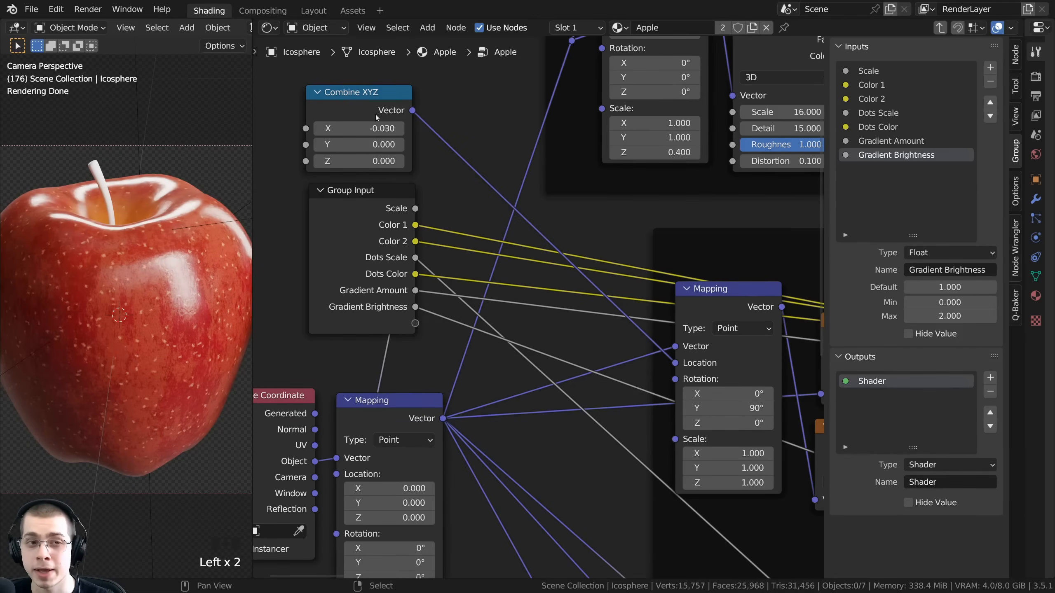
{"action": "left_click_drag", "start_coordinate": [377, 118], "coordinate": [600, 328]}
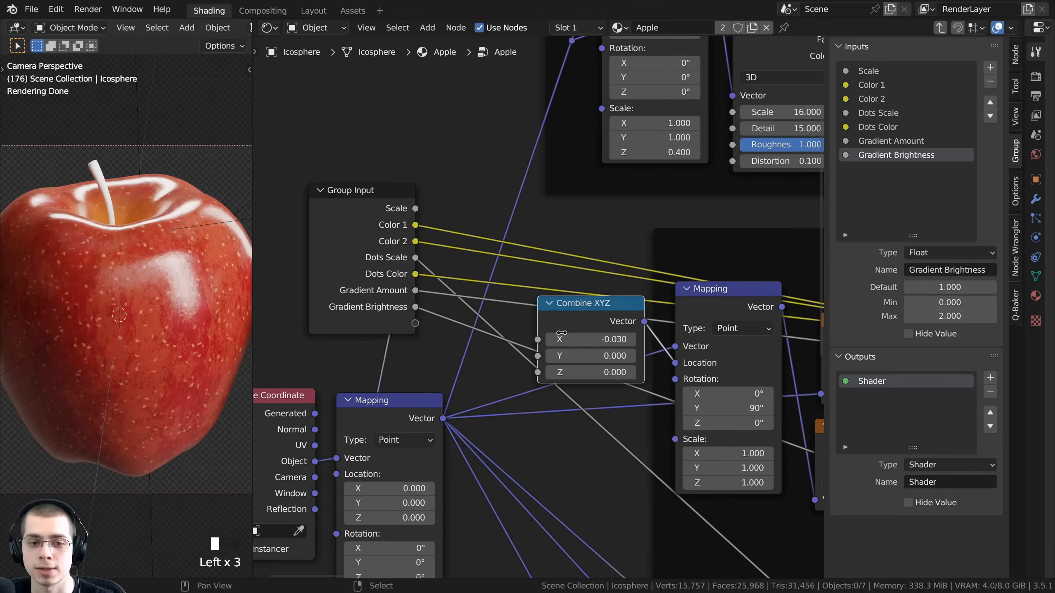
- Expose the X value of the Combine XYZ node as a group input and name it Gradient Height
{"action": "left_click_drag", "start_coordinate": [538, 339], "coordinate": [532, 334]}
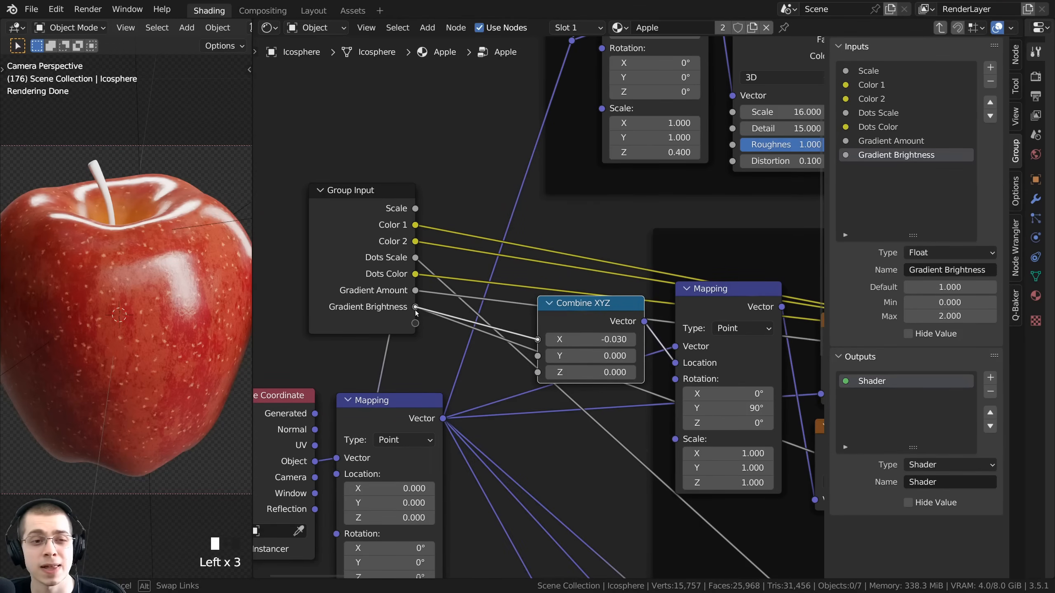
{"action": "left_click_drag", "start_coordinate": [415, 324], "coordinate": [415, 324]}
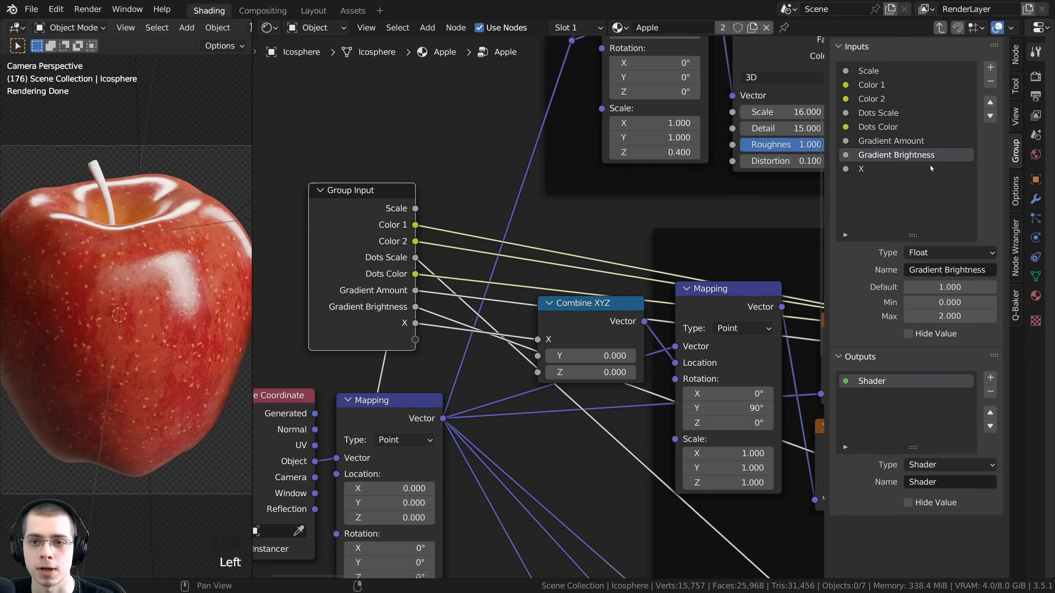
{"action": "double_click", "coordinate": [861, 169]}
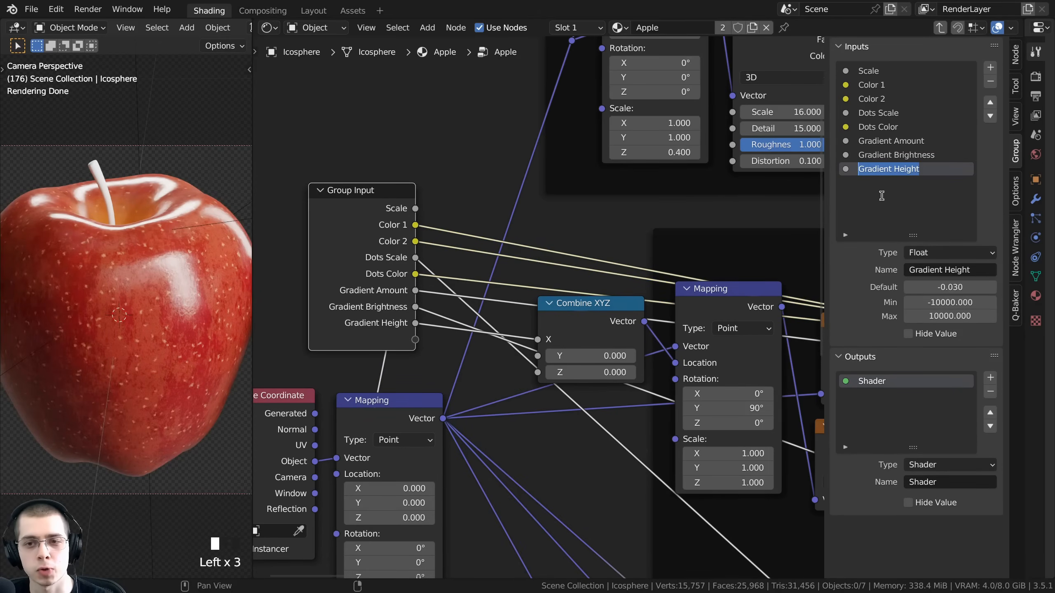
{"action": "double_click", "coordinate": [907, 195]}
- Leave the group, try a Gradient Amount of 0.377 and a Gradient Height of 0.43 on the Apple node, and undo both
{"action": "middle_click_drag", "start_coordinate": [490, 333], "coordinate": [495, 326]}
{"action": "key", "text": "Tab"}
{"action": "middle_click_drag", "start_coordinate": [466, 441], "coordinate": [453, 369]}
{"action": "scroll", "coordinate": [453, 370], "scroll_direction": "up", "scroll_amount": 2}
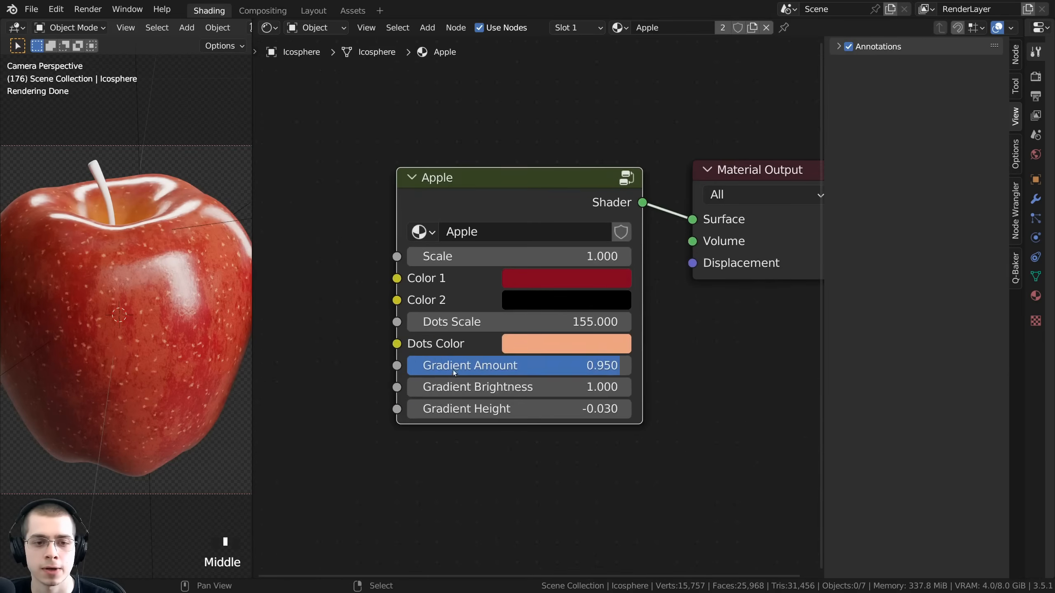
{"action": "mouse_move", "coordinate": [519, 409]}
{"action": "left_mouse_down", "text": "shift"}
{"action": "mouse_move", "coordinate": [546, 409]}
{"action": "mouse_move", "coordinate": [490, 409]}
{"action": "mouse_move", "coordinate": [551, 408]}
{"action": "mouse_move", "coordinate": [513, 409]}
{"action": "left_mouse_up", "text": "shift"}
{"action": "left_click_drag", "start_coordinate": [520, 366], "coordinate": [407, 366], "text": "shift"}
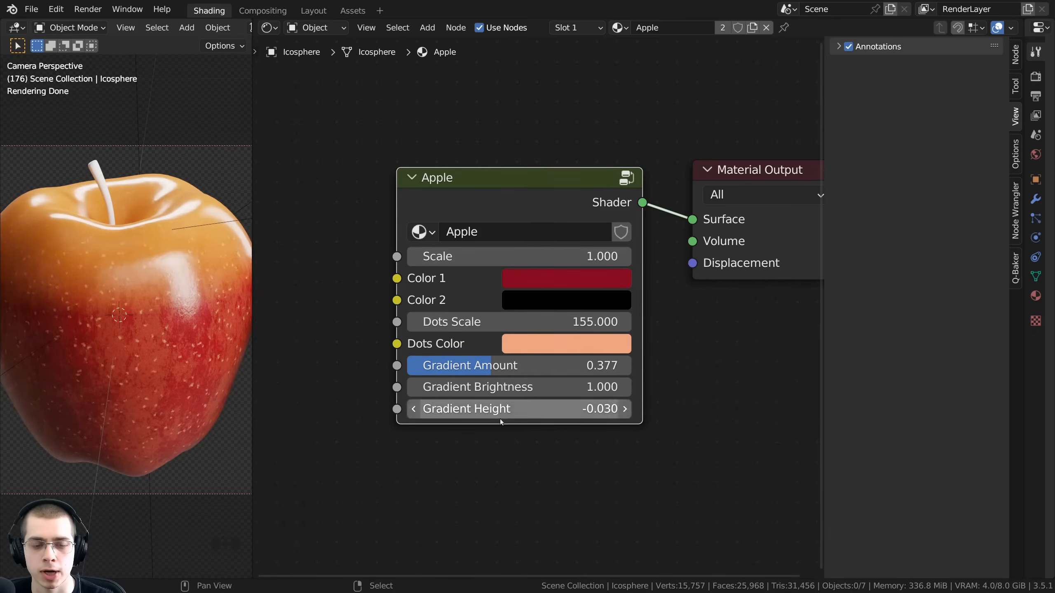
{"action": "left_click_drag", "start_coordinate": [497, 412], "coordinate": [567, 411], "text": "shift"}
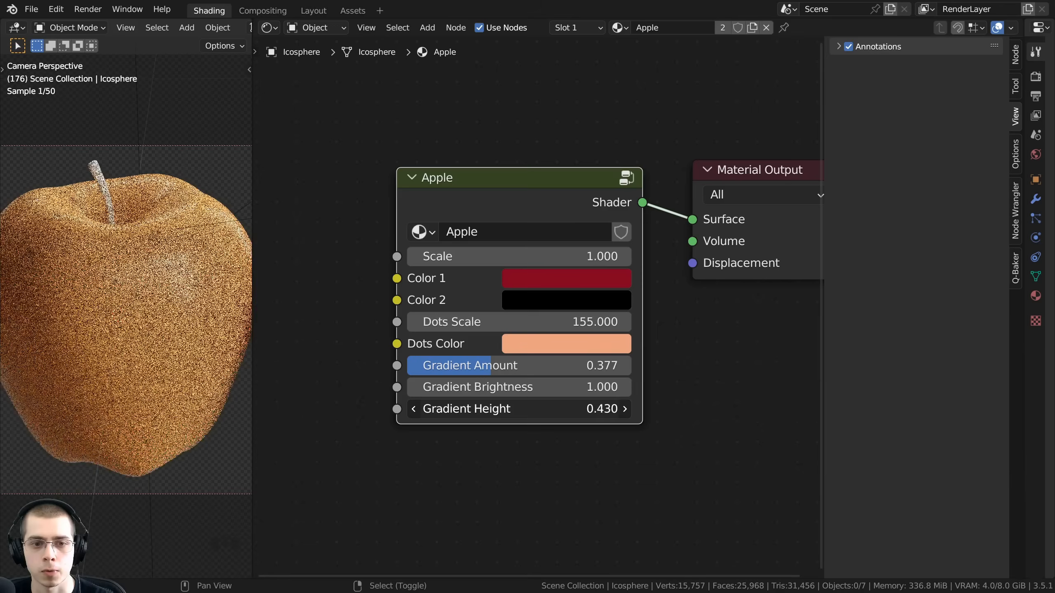
{"action": "right_click", "coordinate": [567, 411]}
{"action": "key", "text": "ctrl+z"}
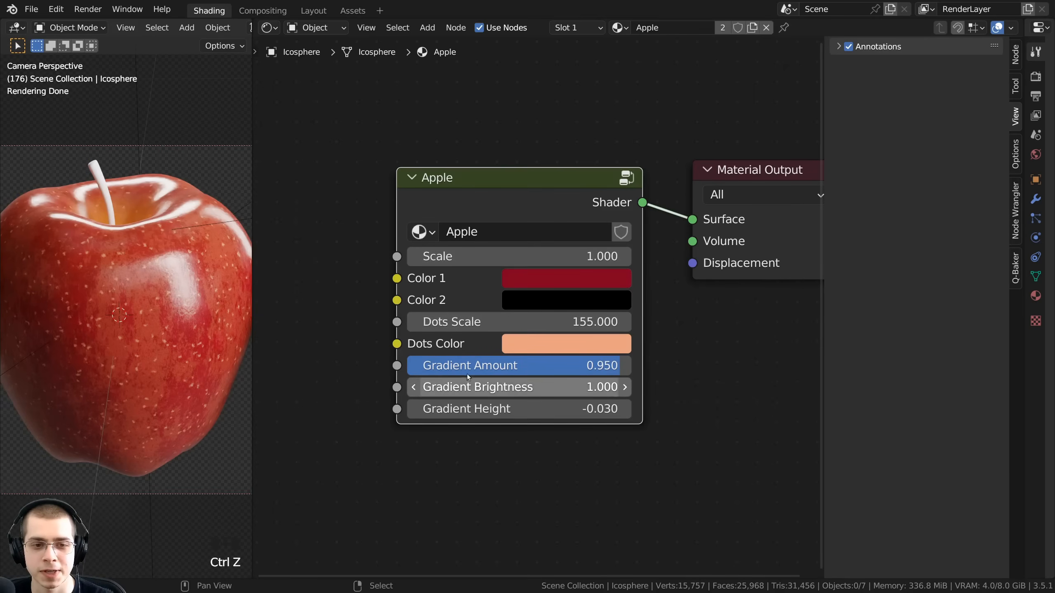
{"action": "left_click", "coordinate": [427, 372]}
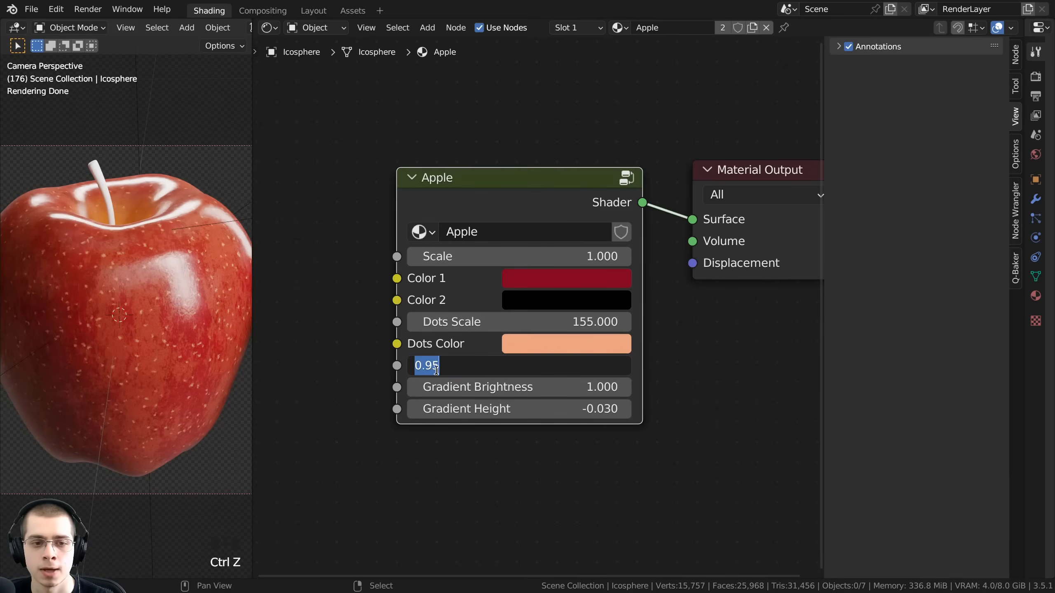
{"action": "left_click", "coordinate": [399, 366]}
- Shift the Apple group node slightly toward the Material Output and reopen the group for editing
{"action": "left_click_drag", "start_coordinate": [591, 218], "coordinate": [618, 209]}
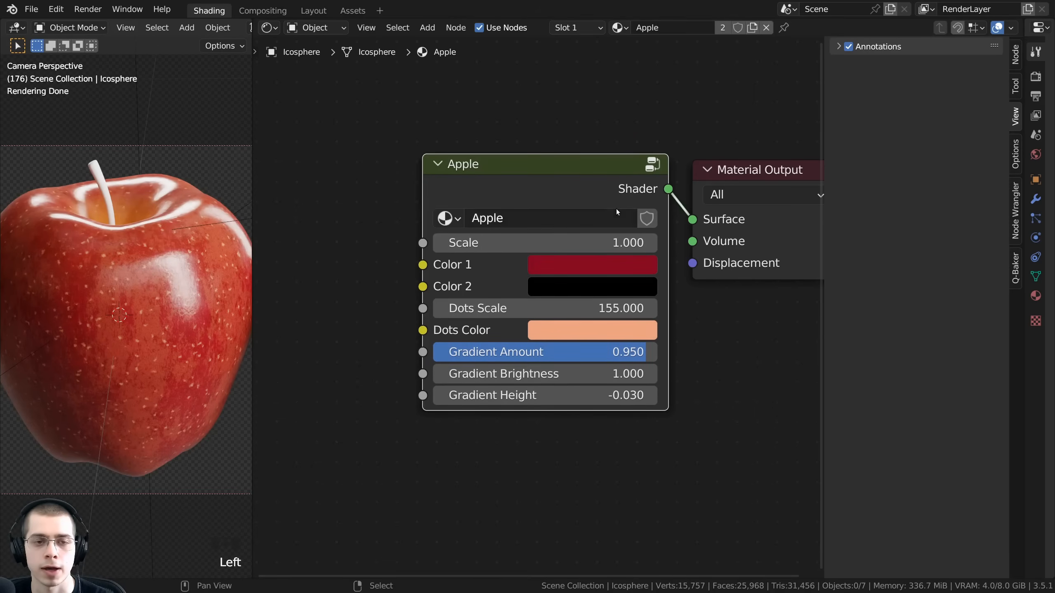
{"action": "key", "text": "Tab"}
{"action": "scroll", "coordinate": [599, 162], "scroll_direction": "down", "scroll_amount": 7}
{"action": "key", "text": "a"}
{"action": "middle_click_drag", "start_coordinate": [623, 266], "coordinate": [615, 249]}
{"action": "key", "text": "a"}
{"action": "key", "text": "a"}
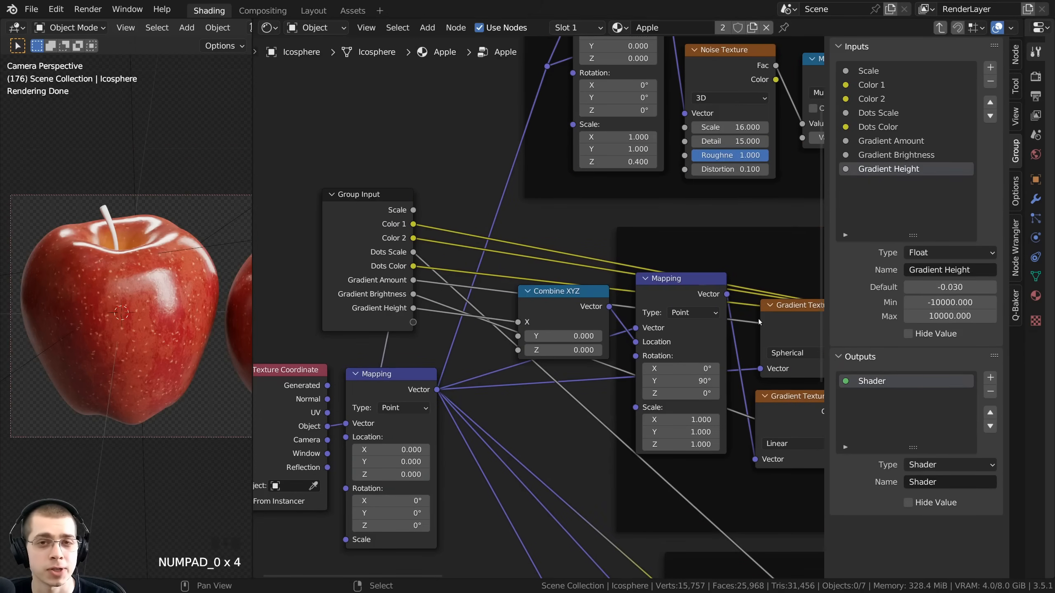
- Expose the B color of the last Mix node before the Principled BSDF as a group input named Gradient Color
{"action": "middle_click_drag", "start_coordinate": [762, 315], "coordinate": [443, 243]}
{"action": "middle_click_drag", "start_coordinate": [712, 260], "coordinate": [673, 238]}
{"action": "mouse_move", "coordinate": [676, 206]}
{"action": "left_mouse_down"}
{"action": "mouse_move", "coordinate": [737, 143]}
{"action": "mouse_move", "coordinate": [698, 177]}
{"action": "mouse_move", "coordinate": [707, 210]}
{"action": "left_mouse_up"}
{"action": "left_click", "coordinate": [694, 306]}
{"action": "scroll", "coordinate": [666, 308], "scroll_direction": "up", "scroll_amount": 2}
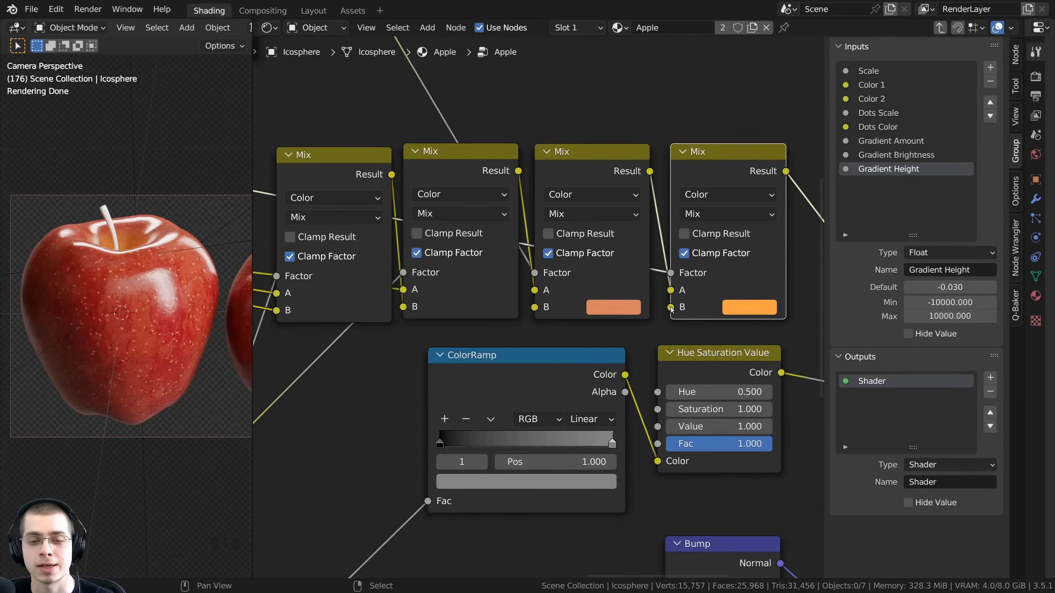
{"action": "left_click_drag", "start_coordinate": [671, 307], "coordinate": [561, 286]}
{"action": "left_click", "coordinate": [863, 184]}
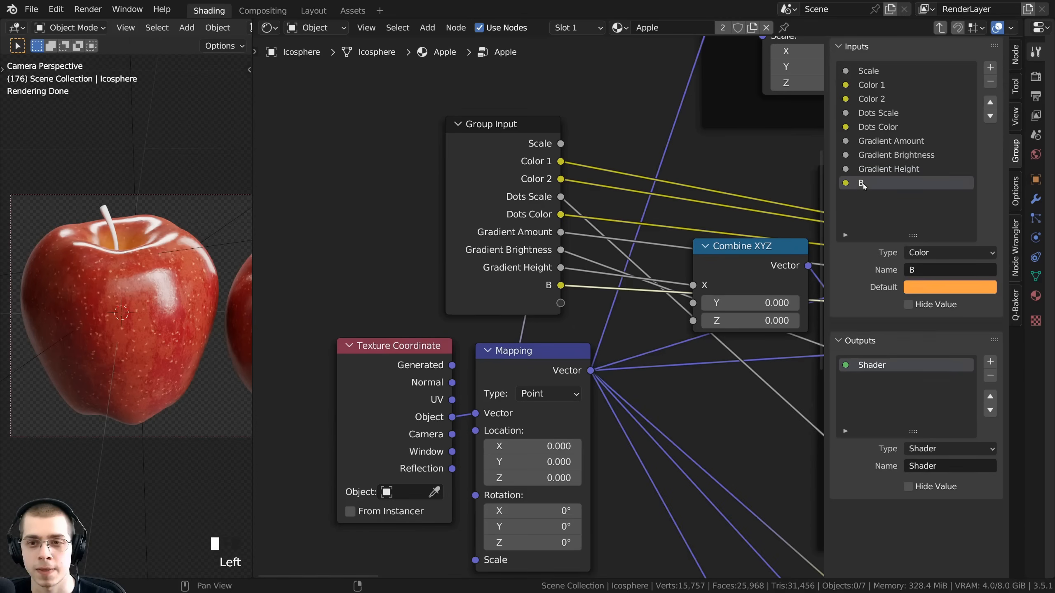
{"action": "double_click", "coordinate": [863, 184]}
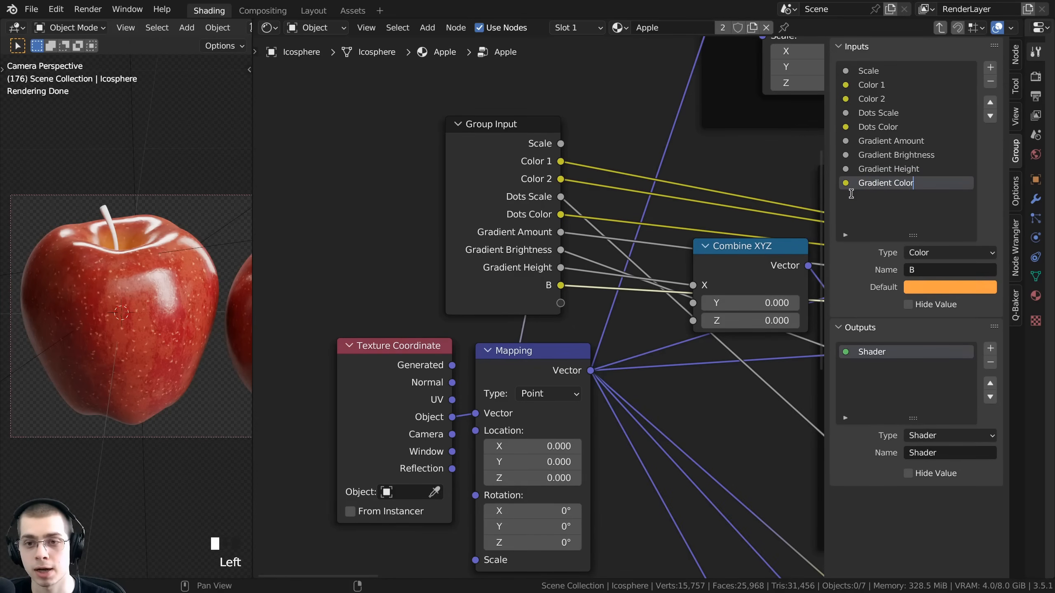
{"action": "key", "text": "Return"}
- Move the Group Input node up so that it sits beside the Waves frame
{"action": "left_click", "coordinate": [525, 154]}
{"action": "scroll", "coordinate": [525, 154], "scroll_direction": "down", "scroll_amount": 4}
{"action": "middle_click_drag", "start_coordinate": [525, 154], "coordinate": [439, 294]}
{"action": "scroll", "coordinate": [488, 243], "scroll_direction": "down", "scroll_amount": 2}
{"action": "scroll", "coordinate": [439, 294], "scroll_direction": "up", "scroll_amount": 1}
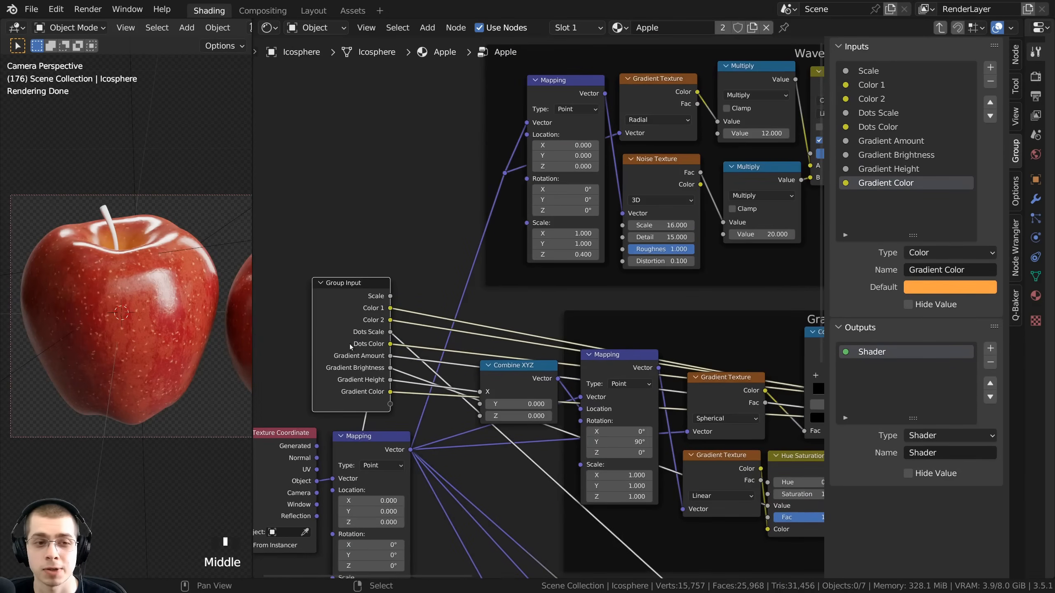
{"action": "left_click_drag", "start_coordinate": [350, 347], "coordinate": [378, 189]}
- Expose the Scale of the Waves frame's Noise Texture as a group input named Noise Scale
{"action": "middle_click_drag", "start_coordinate": [677, 197], "coordinate": [619, 233]}
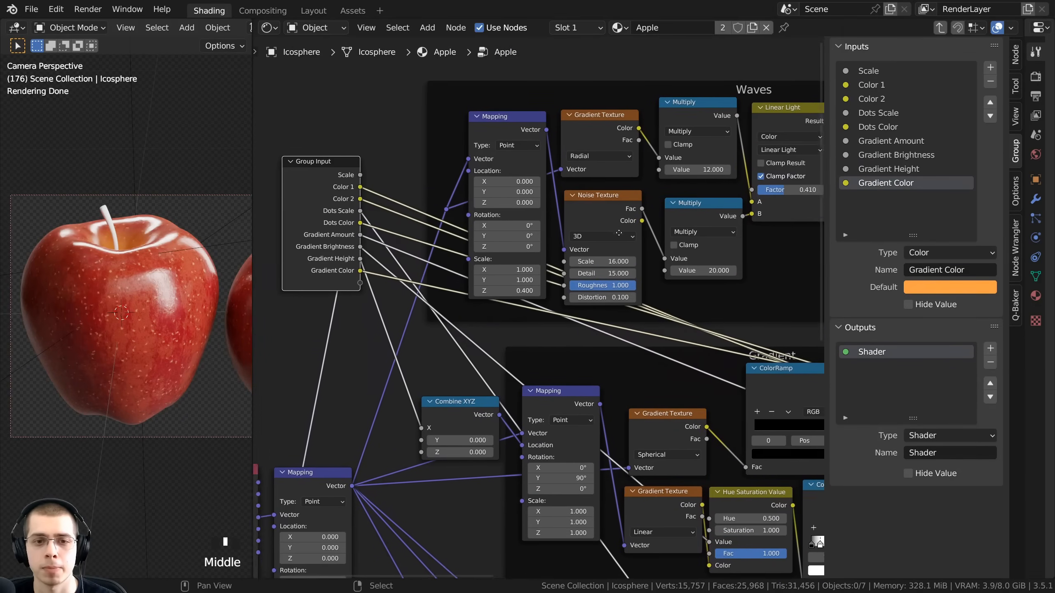
{"action": "scroll", "coordinate": [619, 233], "scroll_direction": "up", "scroll_amount": 2}
{"action": "left_click", "coordinate": [640, 180]}
{"action": "left_click_drag", "start_coordinate": [619, 246], "coordinate": [665, 247]}
{"action": "right_click", "coordinate": [632, 246]}
{"action": "middle_click_drag", "start_coordinate": [632, 247], "coordinate": [662, 256]}
{"action": "left_click_drag", "start_coordinate": [603, 255], "coordinate": [329, 292]}
{"action": "double_click", "coordinate": [865, 197]}
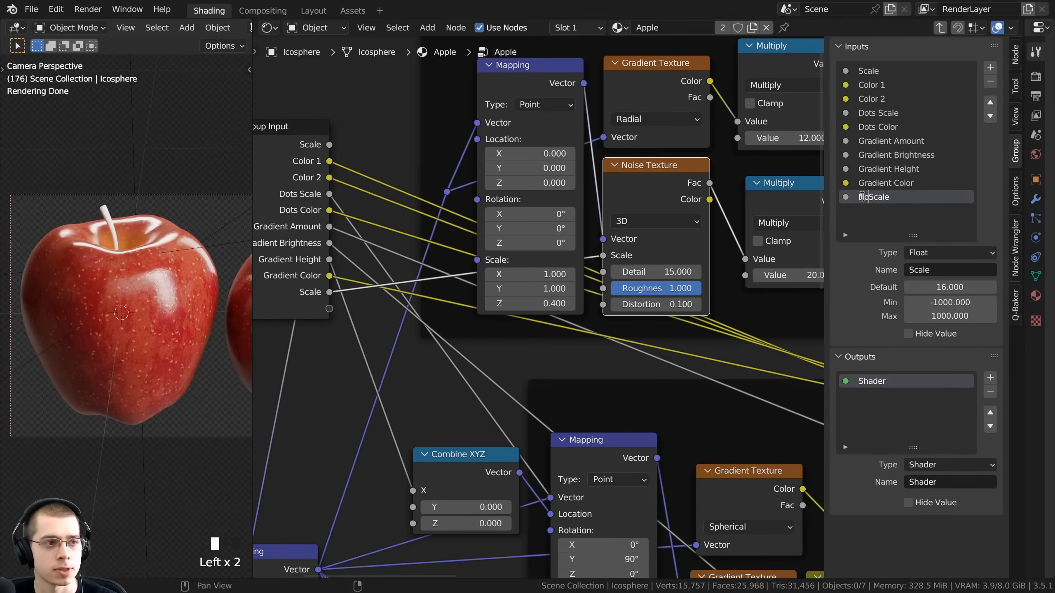
{"action": "key", "text": "Return"}
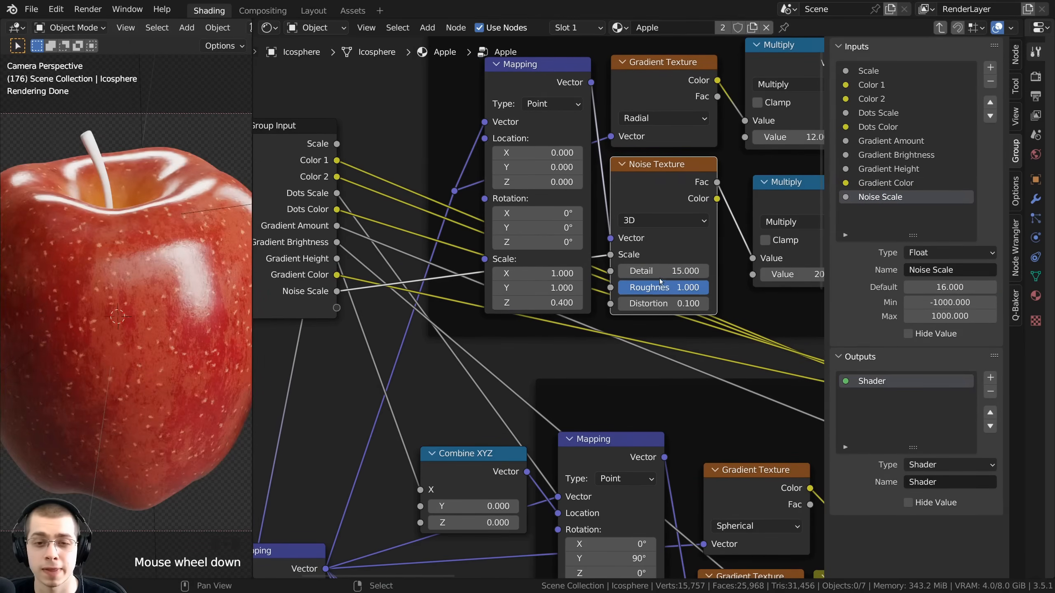
- Expose the Detail of the Waves frame's Noise Texture as a group input named Noise Detail
{"action": "mouse_move", "coordinate": [662, 275]}
{"action": "left_mouse_down"}
{"action": "mouse_move", "coordinate": [601, 271]}
{"action": "mouse_move", "coordinate": [661, 271]}
{"action": "left_mouse_up"}
{"action": "middle_click_drag", "start_coordinate": [614, 296], "coordinate": [682, 283]}
{"action": "left_click_drag", "start_coordinate": [677, 259], "coordinate": [404, 296]}
{"action": "double_click", "coordinate": [856, 211]}
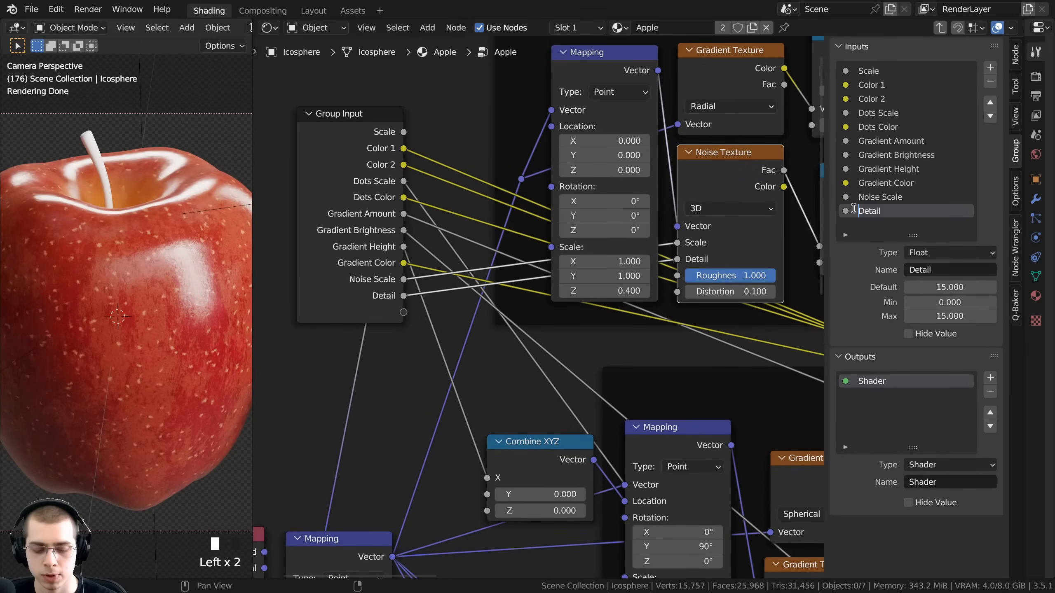
{"action": "type", "text": "Noise"}
{"action": "key", "text": "Return"}
- Expose the Distortion of the Waves frame's Noise Texture as a group input named Noise Distortion
{"action": "mouse_move", "coordinate": [594, 282]}
{"action": "middle_mouse_down"}
{"action": "mouse_move", "coordinate": [578, 277]}
{"action": "mouse_move", "coordinate": [592, 287]}
{"action": "middle_mouse_up"}
{"action": "left_click_drag", "start_coordinate": [728, 297], "coordinate": [403, 318]}
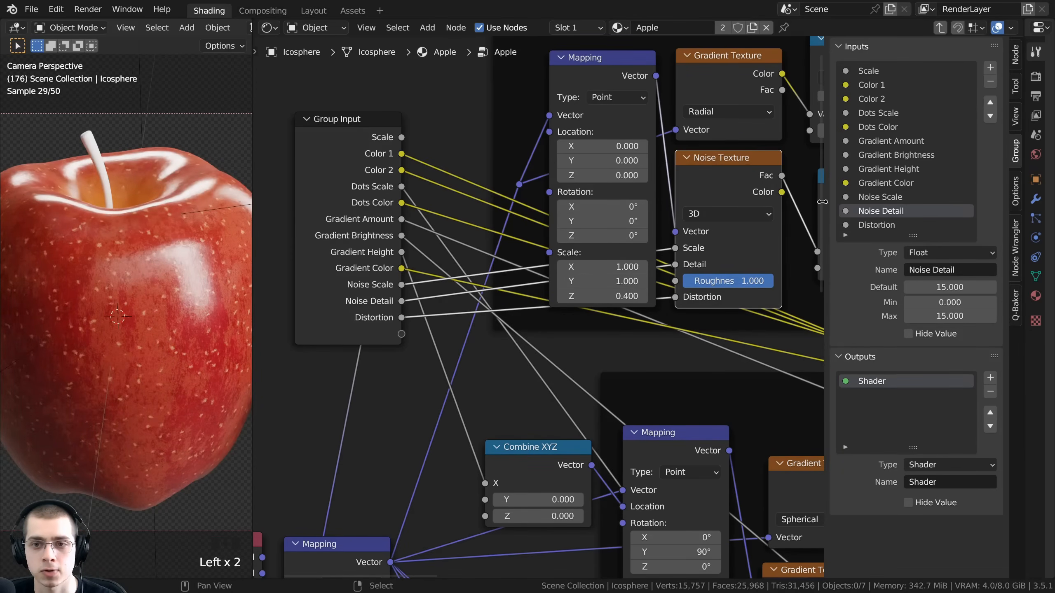
{"action": "double_click", "coordinate": [860, 225]}
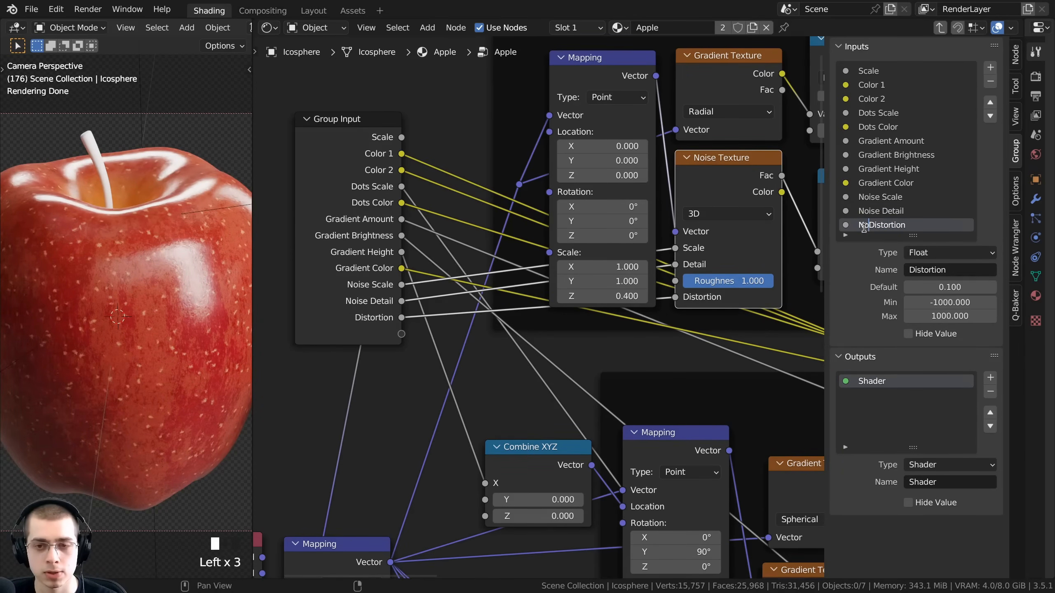
{"action": "type", "text": "Noise"}
{"action": "key", "text": "Return"}
- Expose the third Mix node's B color as a group input named Noise Color, lengthening the inputs list, and deselect all nodes
{"action": "scroll", "coordinate": [560, 356], "scroll_direction": "up", "scroll_amount": 4}
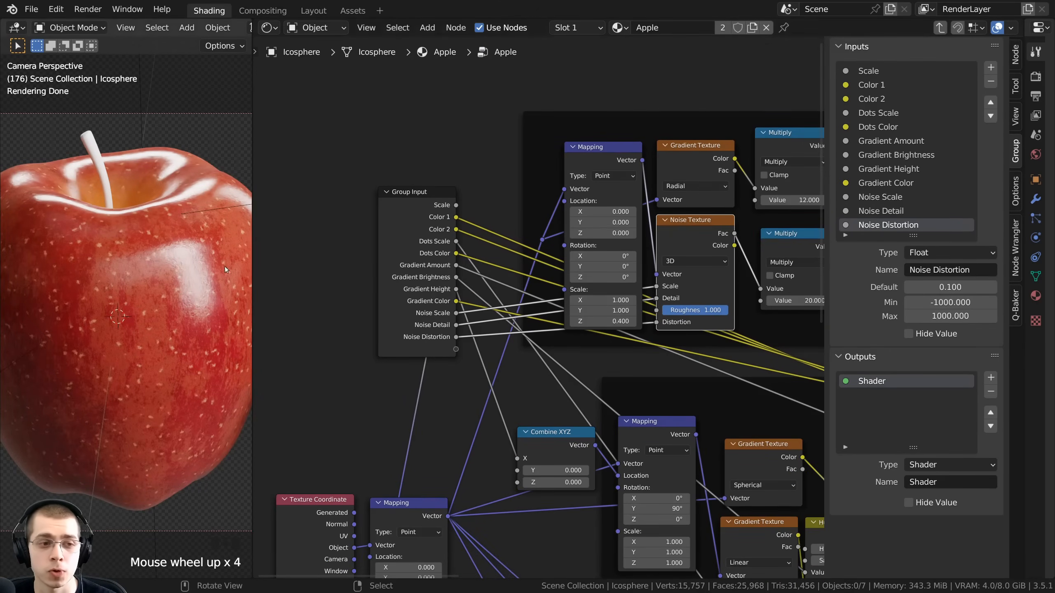
{"action": "scroll", "coordinate": [655, 340], "scroll_direction": "down", "scroll_amount": 1}
{"action": "middle_click_drag", "start_coordinate": [655, 340], "coordinate": [465, 140]}
{"action": "scroll", "coordinate": [572, 198], "scroll_direction": "up", "scroll_amount": 2}
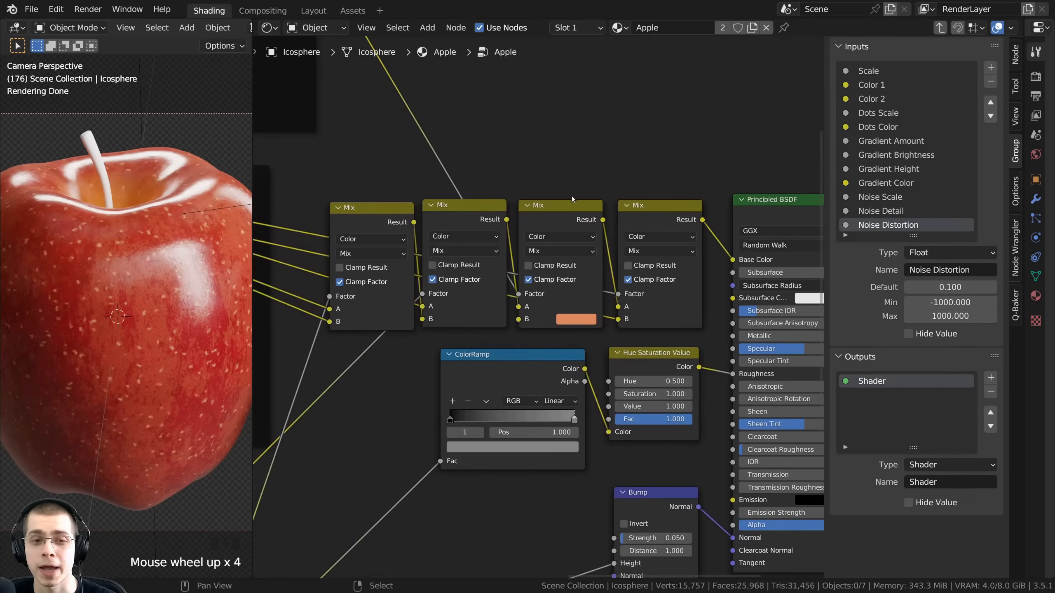
{"action": "middle_click_drag", "start_coordinate": [585, 204], "coordinate": [658, 171]}
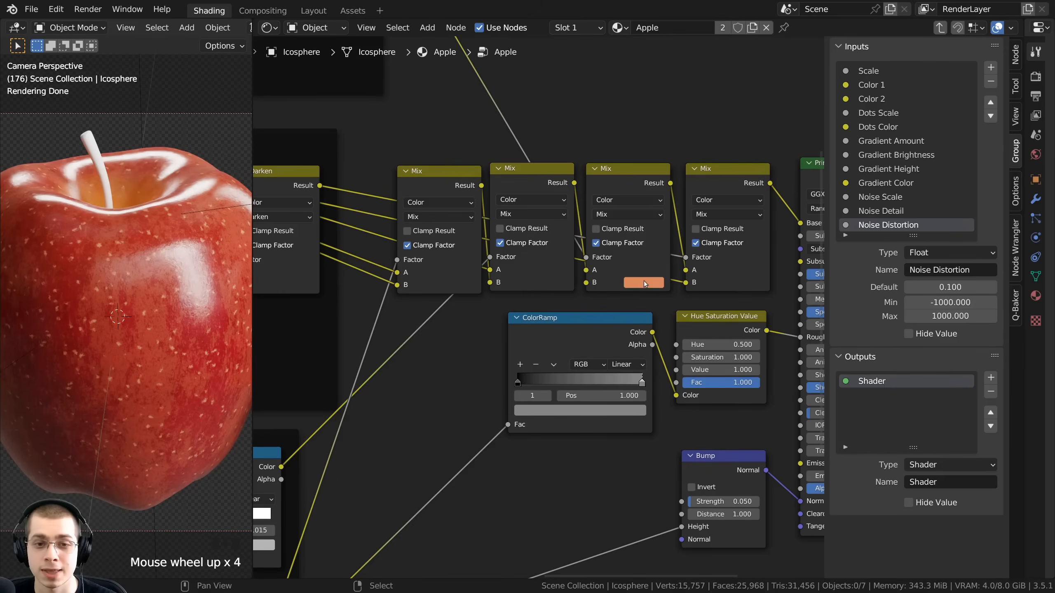
{"action": "left_click_drag", "start_coordinate": [587, 286], "coordinate": [557, 172]}
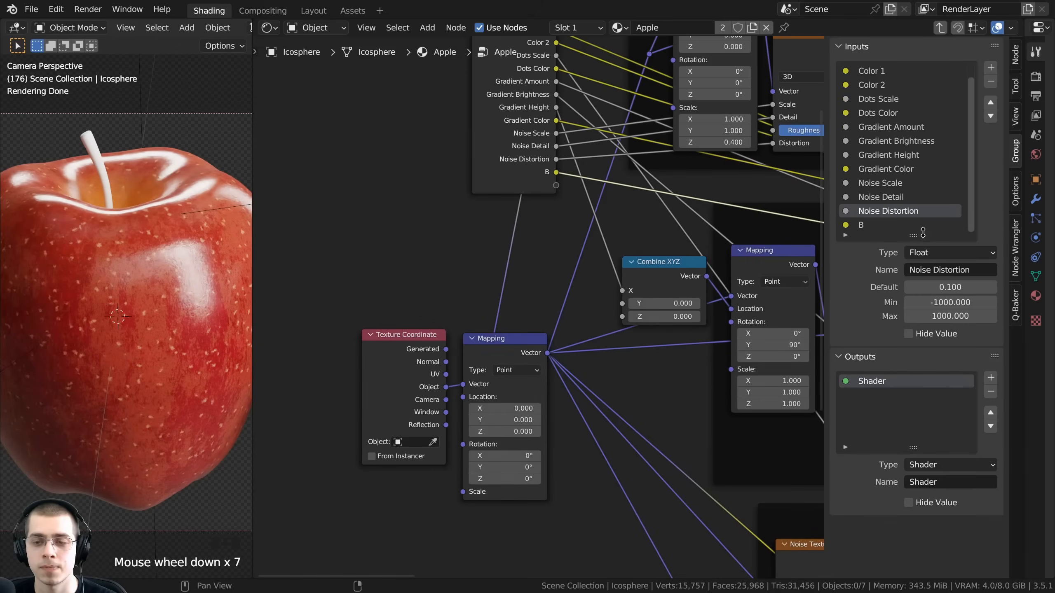
{"action": "left_click_drag", "start_coordinate": [914, 234], "coordinate": [914, 332]}
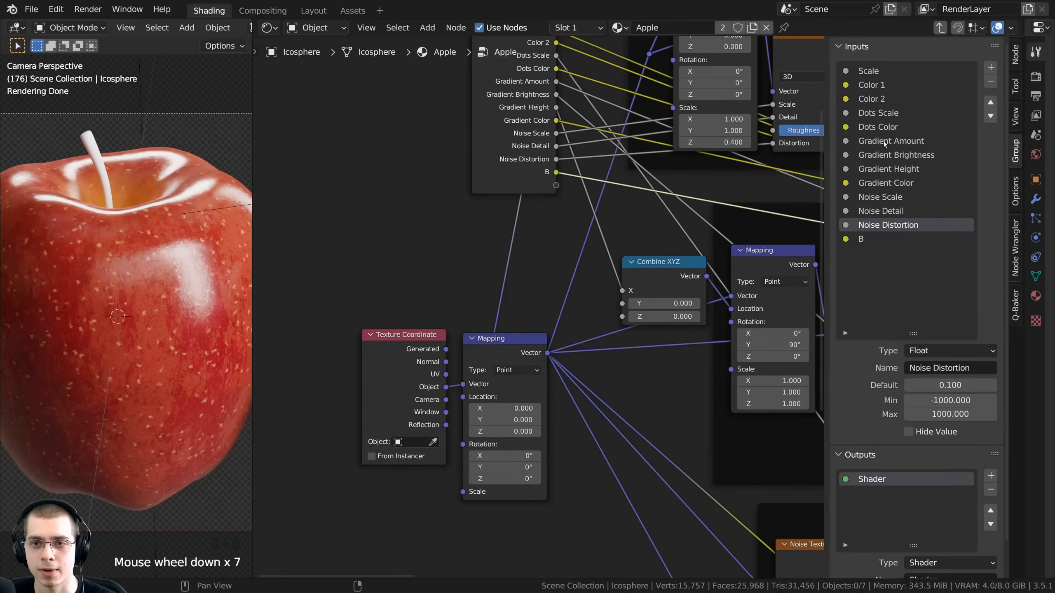
{"action": "double_click", "coordinate": [862, 239]}
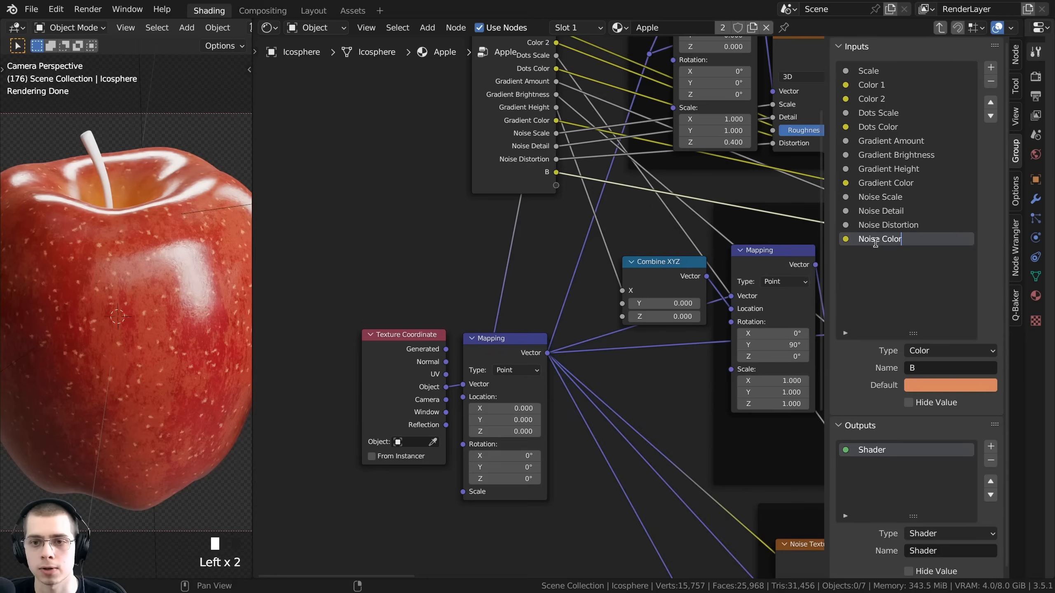
{"action": "key", "text": "Return"}
{"action": "key", "text": "a"}
{"action": "key", "text": "a"}
- Expose the Roughness of the Waves frame's Noise Texture as a group input named Wave Detail
{"action": "middle_click_drag", "start_coordinate": [567, 258], "coordinate": [646, 253]}
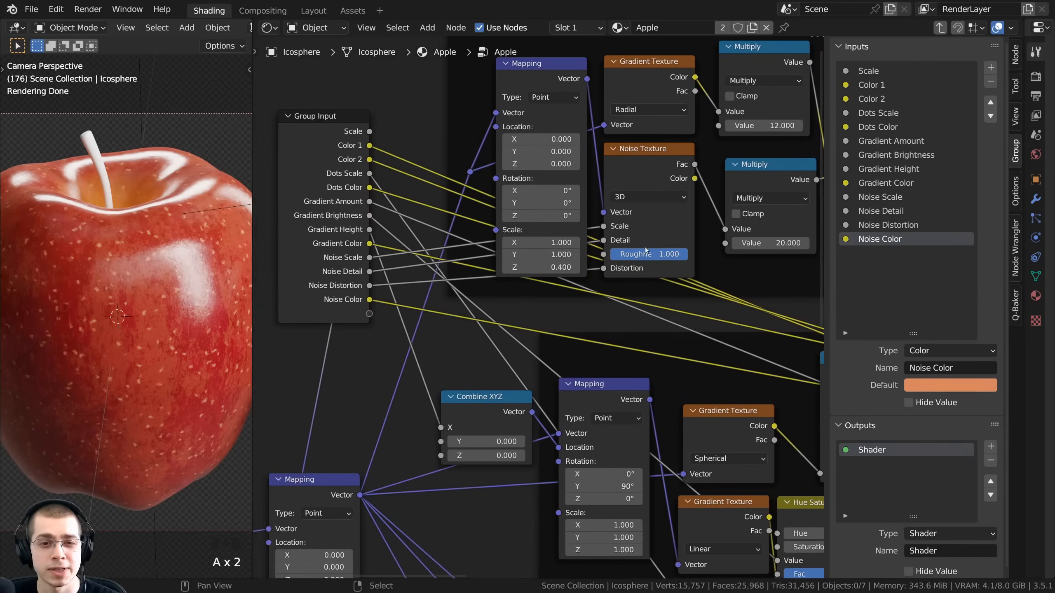
{"action": "scroll", "coordinate": [645, 264], "scroll_direction": "down", "scroll_amount": 1}
{"action": "scroll", "coordinate": [665, 255], "scroll_direction": "up", "scroll_amount": 2}
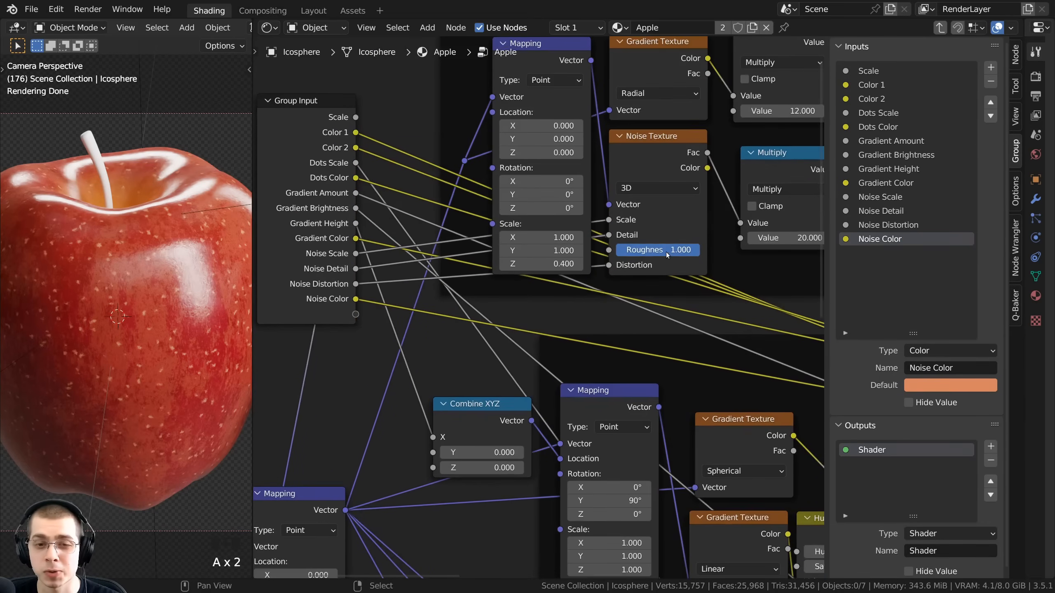
{"action": "mouse_move", "coordinate": [698, 253]}
{"action": "left_mouse_down"}
{"action": "mouse_move", "coordinate": [627, 253]}
{"action": "mouse_move", "coordinate": [701, 253]}
{"action": "left_mouse_up"}
{"action": "scroll", "coordinate": [612, 257], "scroll_direction": "down", "scroll_amount": 2}
{"action": "middle_click_drag", "start_coordinate": [613, 257], "coordinate": [643, 243]}
{"action": "left_click_drag", "start_coordinate": [640, 240], "coordinate": [627, 218]}
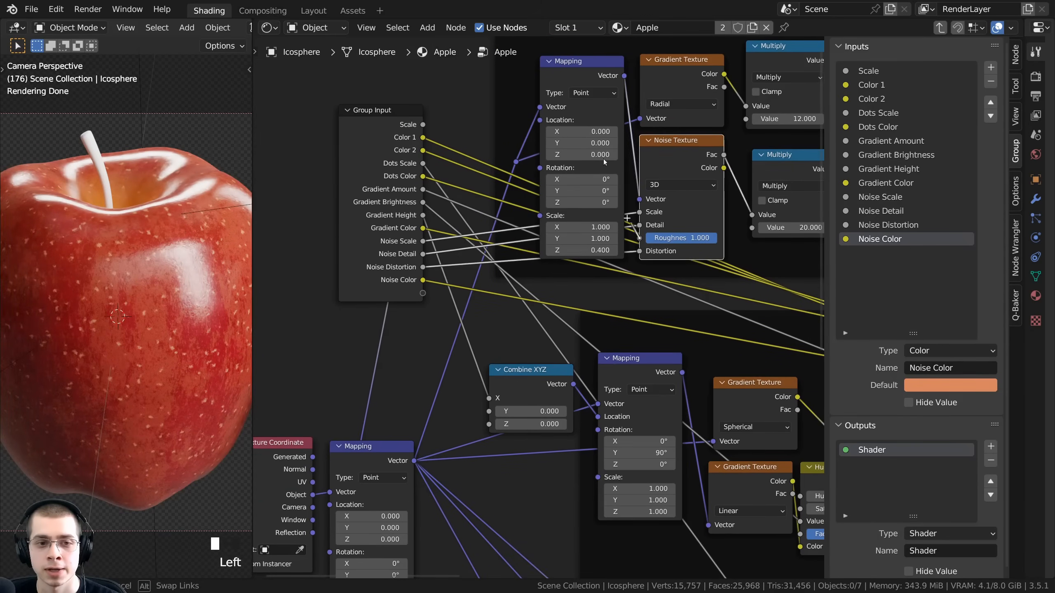
{"action": "left_click_drag", "start_coordinate": [486, 168], "coordinate": [424, 294]}
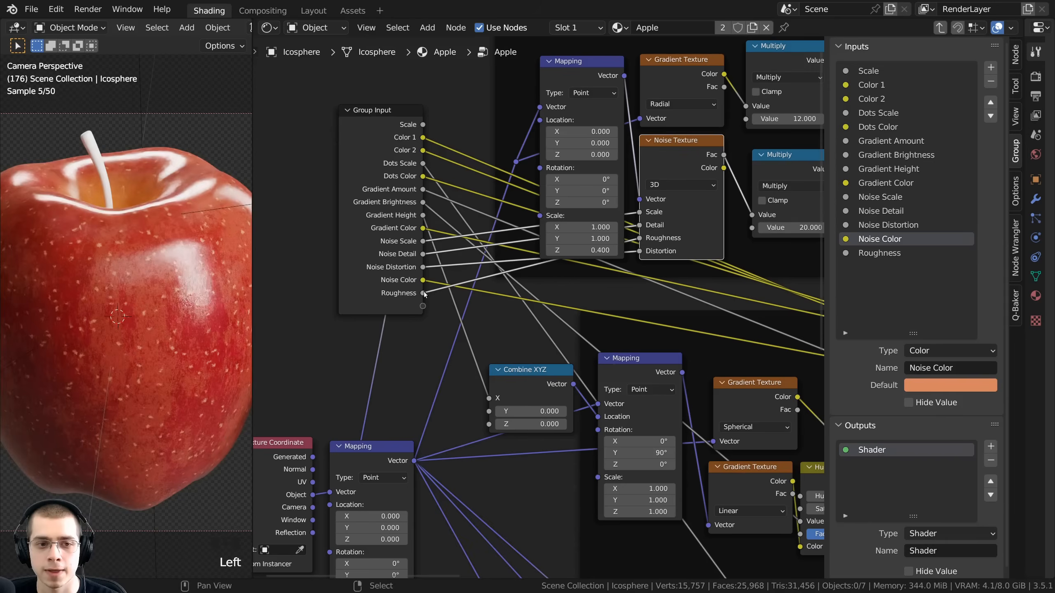
{"action": "double_click", "coordinate": [879, 254]}
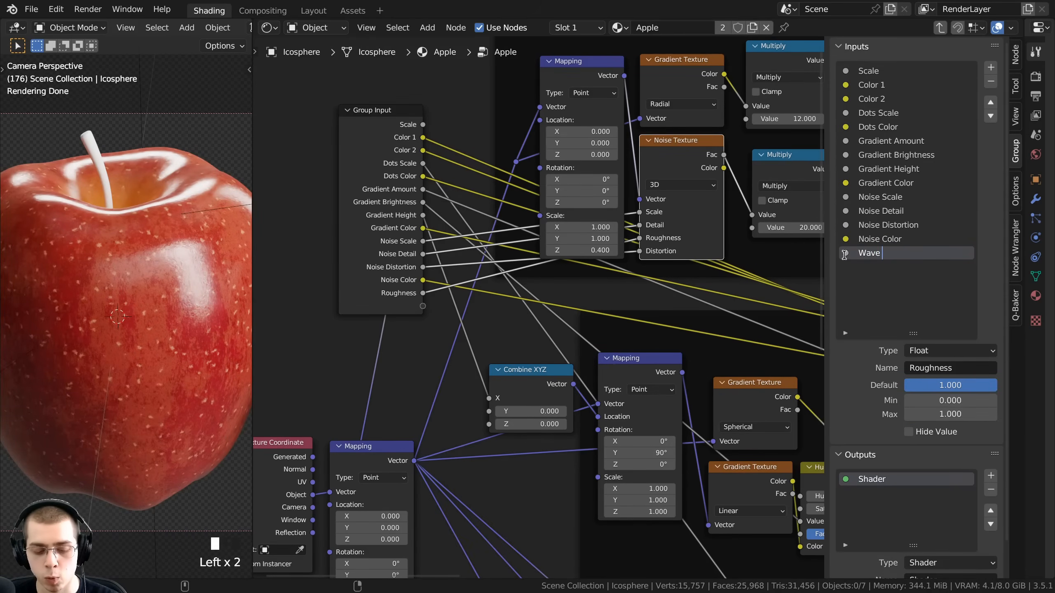
{"action": "key", "text": "Return"}
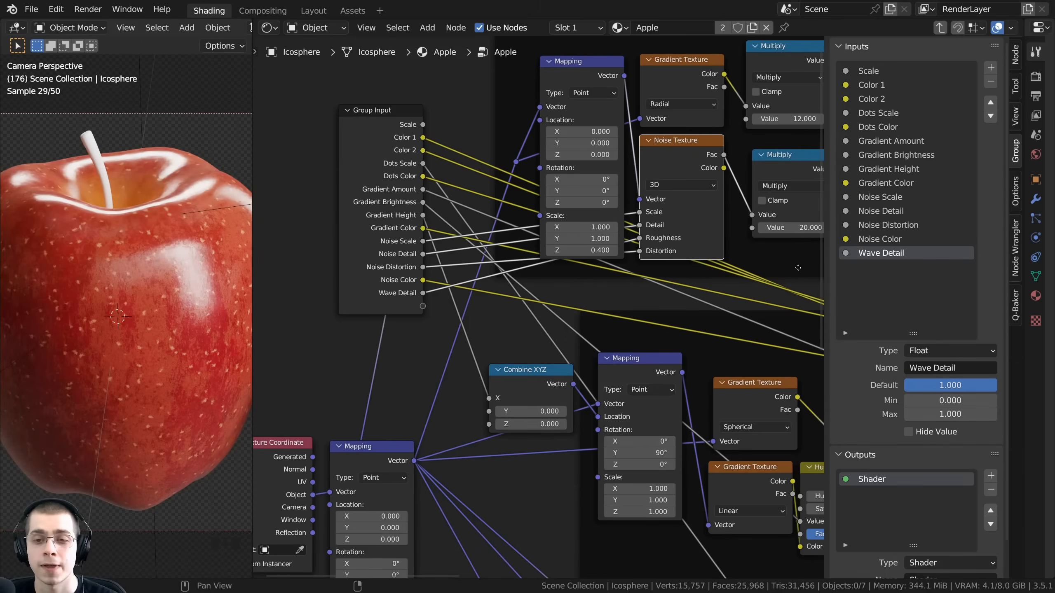
{"action": "scroll", "coordinate": [524, 262], "scroll_direction": "down", "scroll_amount": 1}
{"action": "mouse_move", "coordinate": [524, 262]}
{"action": "middle_mouse_down"}
{"action": "mouse_move", "coordinate": [497, 297]}
{"action": "mouse_move", "coordinate": [532, 277]}
{"action": "middle_mouse_up"}
{"action": "scroll", "coordinate": [653, 216], "scroll_direction": "up", "scroll_amount": 1}
{"action": "middle_click_drag", "start_coordinate": [653, 216], "coordinate": [645, 187]}
{"action": "left_click_drag", "start_coordinate": [734, 137], "coordinate": [748, 138]}
{"action": "right_click", "coordinate": [748, 138]}
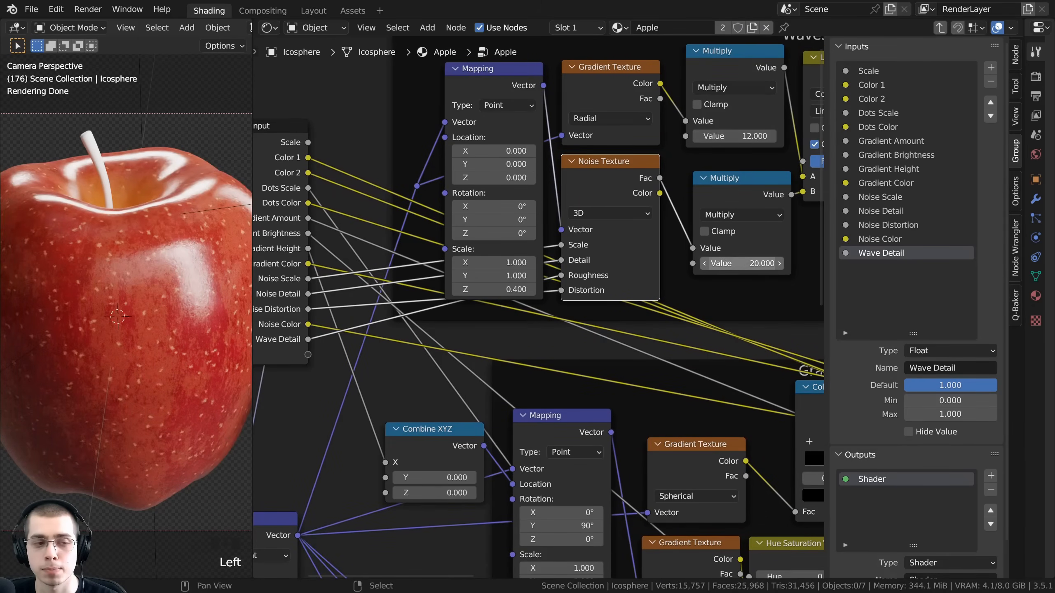
{"action": "left_click_drag", "start_coordinate": [732, 264], "coordinate": [741, 264]}
{"action": "right_click", "coordinate": [741, 264]}
{"action": "left_click_drag", "start_coordinate": [715, 136], "coordinate": [737, 136]}
{"action": "right_click", "coordinate": [737, 136]}
- Expose the multiplier values of the upper and lower Multiply nodes in the Waves frame as two new group inputs
{"action": "scroll", "coordinate": [697, 164], "scroll_direction": "down", "scroll_amount": 4}
{"action": "middle_click_drag", "start_coordinate": [697, 164], "coordinate": [696, 197]}
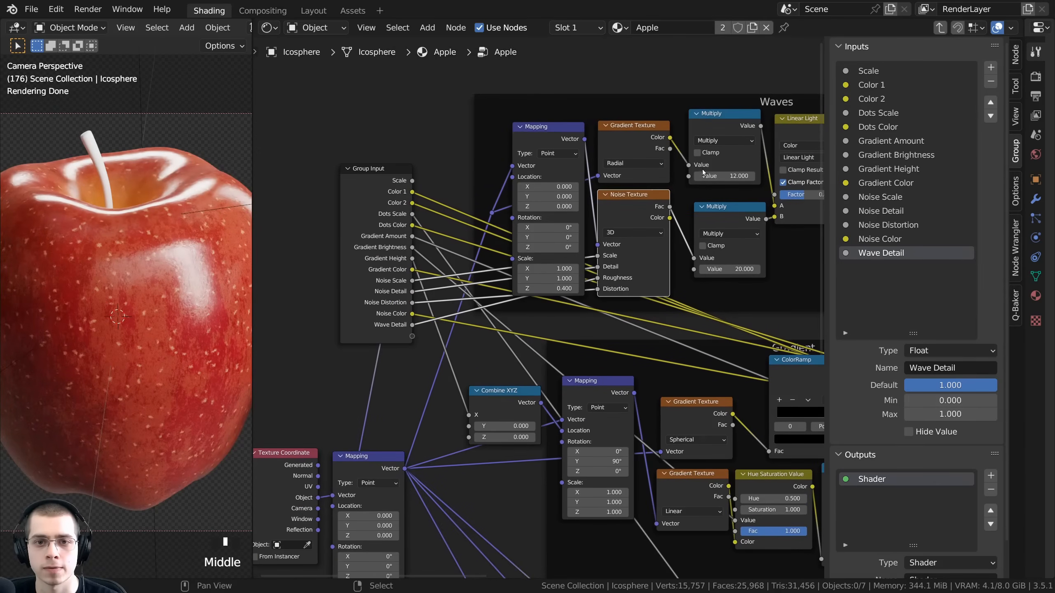
{"action": "left_click_drag", "start_coordinate": [689, 176], "coordinate": [412, 337]}
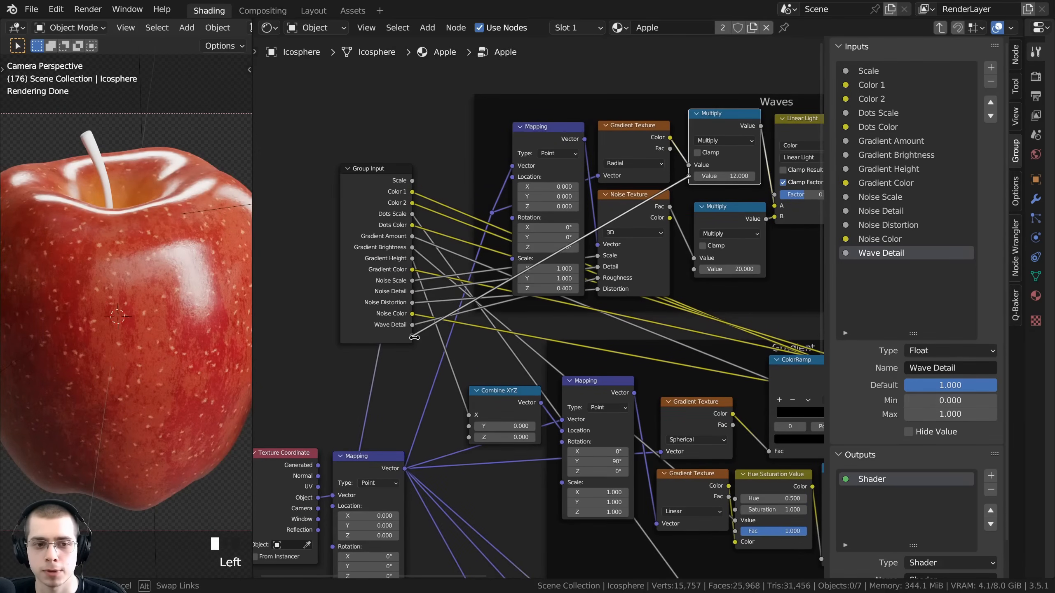
{"action": "scroll", "coordinate": [680, 158], "scroll_direction": "up", "scroll_amount": 3}
{"action": "middle_click_drag", "start_coordinate": [680, 158], "coordinate": [657, 137]}
{"action": "left_click", "coordinate": [723, 167]}
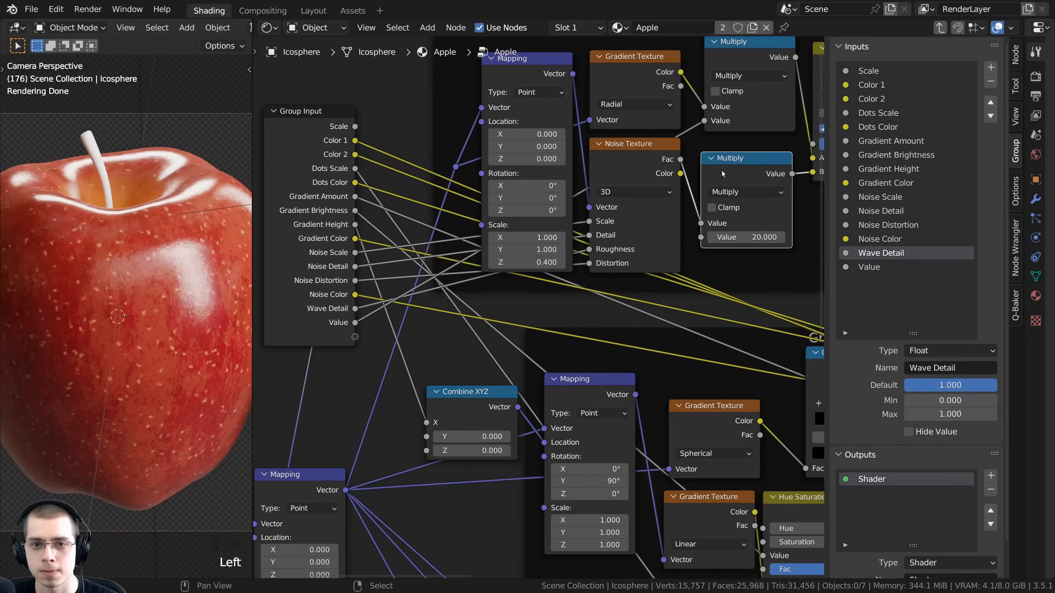
{"action": "left_click_drag", "start_coordinate": [703, 238], "coordinate": [355, 337]}
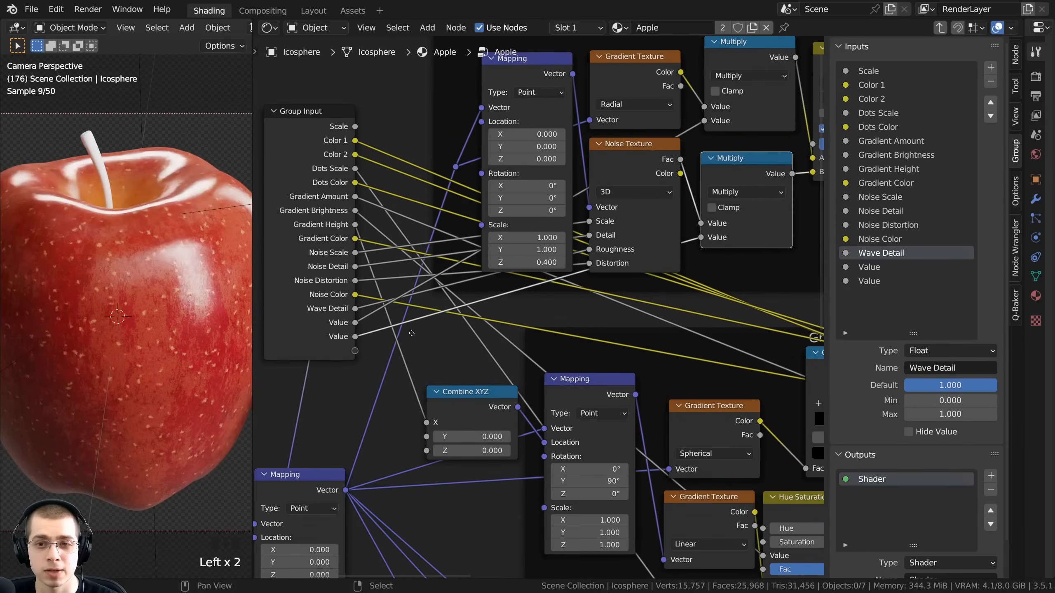
- Rename the two new Value group inputs Waves Scale 1 and Waves Scale 2
{"action": "scroll", "coordinate": [355, 337], "scroll_direction": "up", "scroll_amount": 3}
{"action": "left_click", "coordinate": [870, 266]}
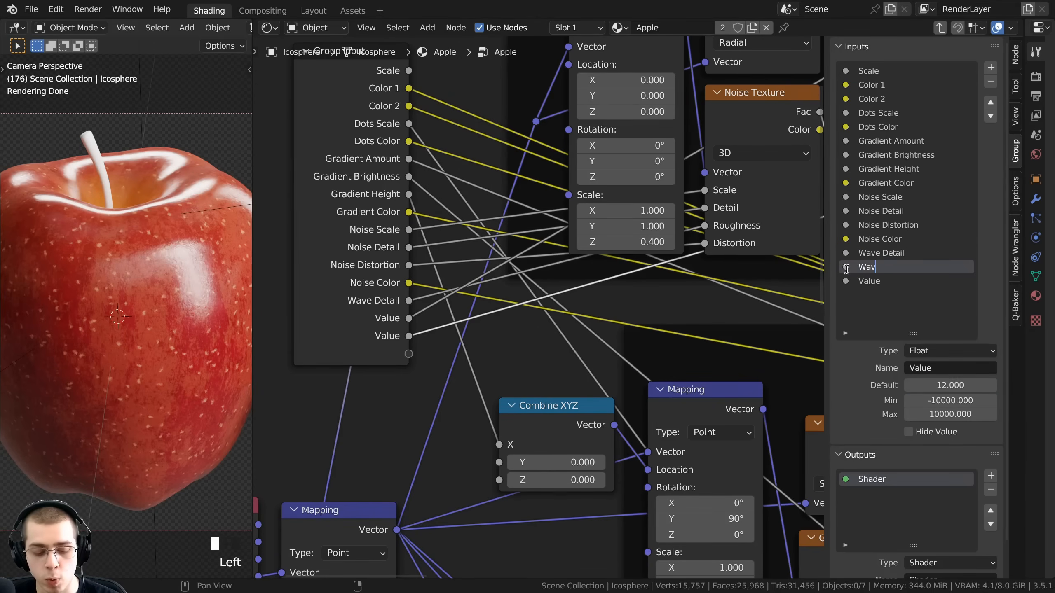
{"action": "type", "text": "Waves Scale 1"}
{"action": "left_click", "coordinate": [869, 282]}
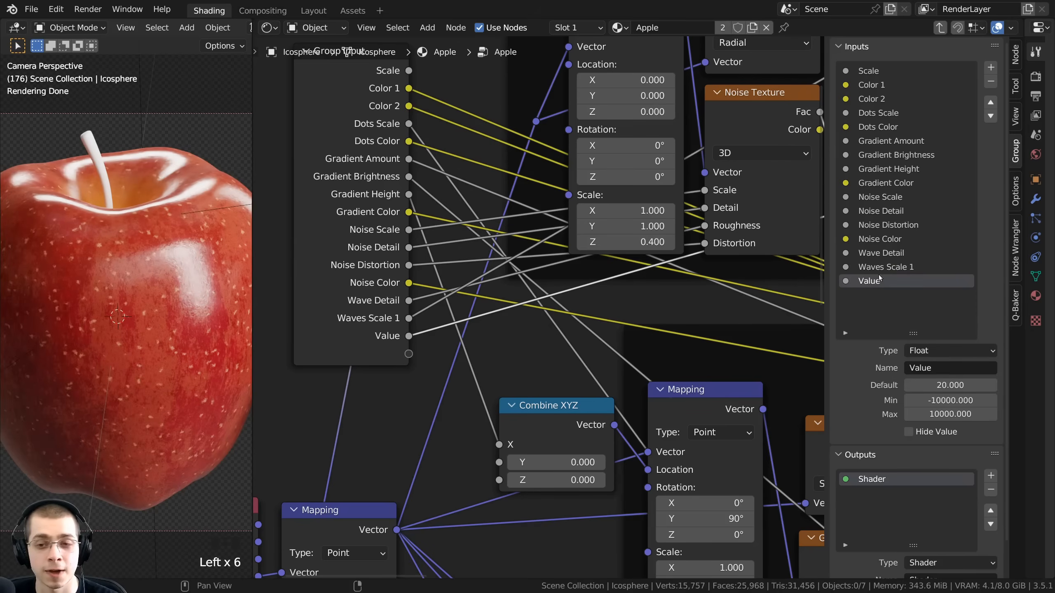
{"action": "double_click", "coordinate": [868, 282]}
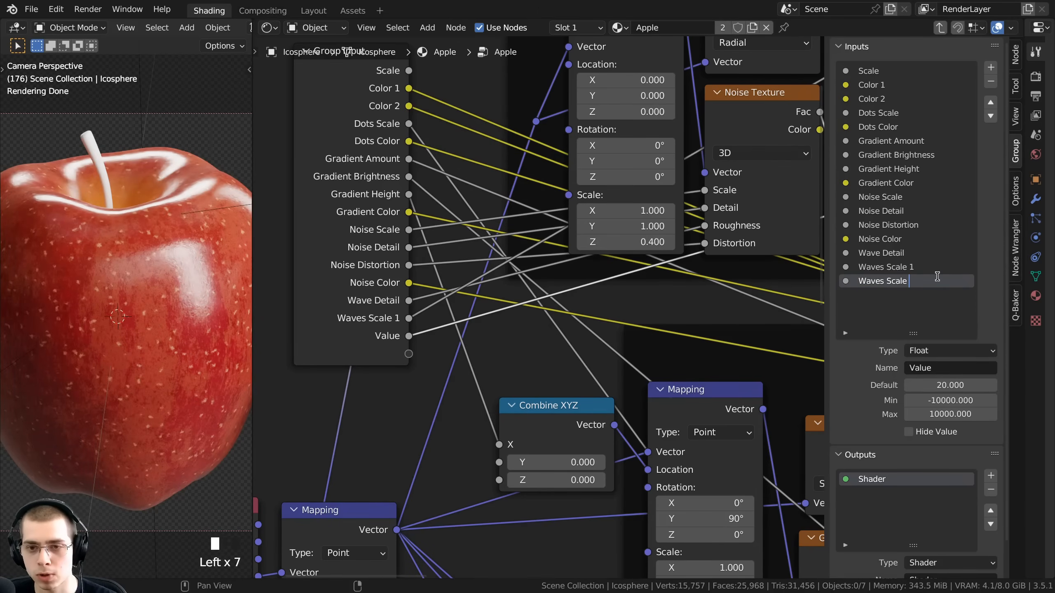
{"action": "type", "text": "Waves Scale 2"}
{"action": "key", "text": "Return"}
- Expose the Value of the Hue Saturation Value node feeding the Principled BSDF's Roughness as a new group input
{"action": "scroll", "coordinate": [563, 353], "scroll_direction": "down", "scroll_amount": 2}
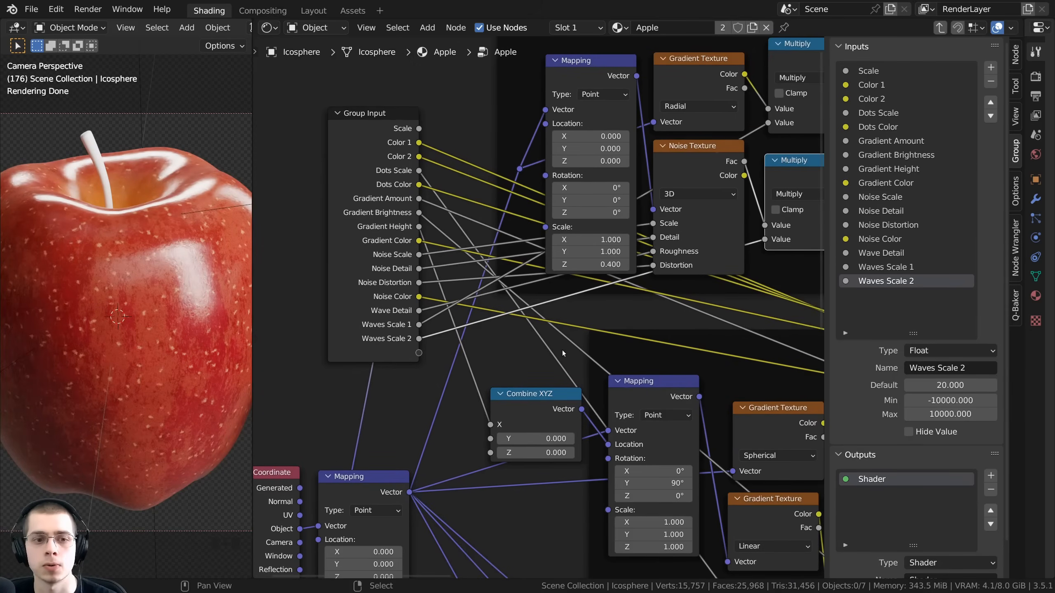
{"action": "middle_click_drag", "start_coordinate": [598, 343], "coordinate": [577, 331]}
{"action": "scroll", "coordinate": [577, 331], "scroll_direction": "down", "scroll_amount": 5}
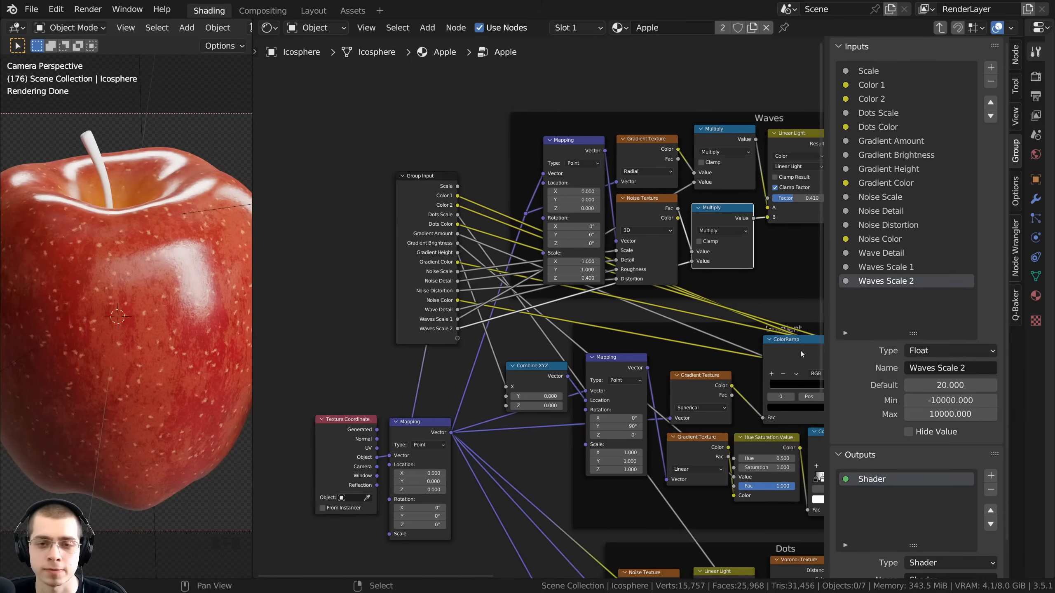
{"action": "mouse_move", "coordinate": [802, 351]}
{"action": "middle_mouse_down"}
{"action": "mouse_move", "coordinate": [551, 323]}
{"action": "mouse_move", "coordinate": [384, 278]}
{"action": "middle_mouse_up"}
{"action": "middle_click_drag", "start_coordinate": [684, 374], "coordinate": [572, 317]}
{"action": "middle_click_drag", "start_coordinate": [654, 352], "coordinate": [557, 278]}
{"action": "scroll", "coordinate": [557, 278], "scroll_direction": "up", "scroll_amount": 4}
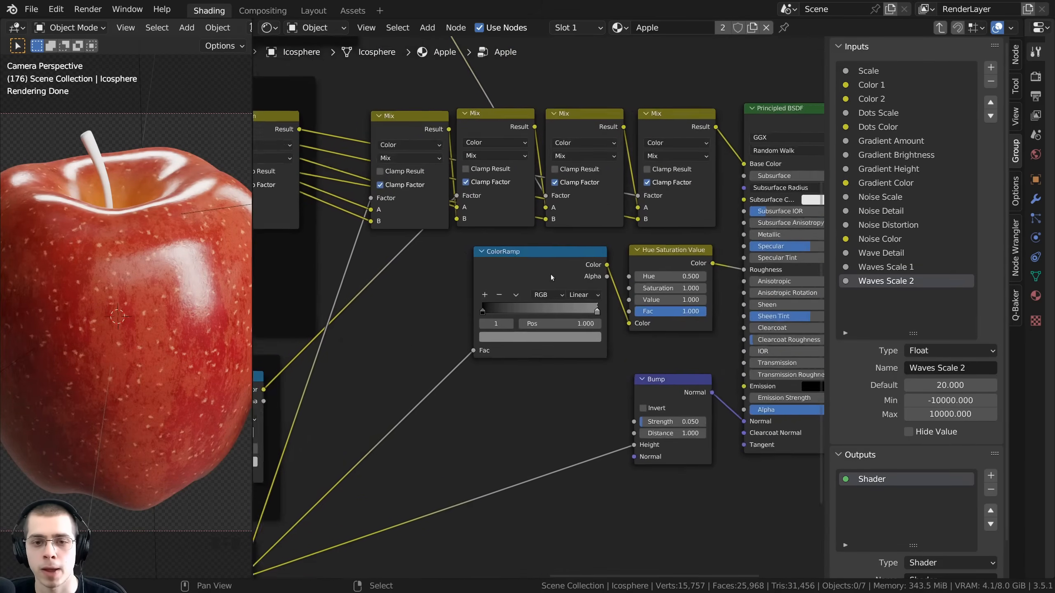
{"action": "middle_click_drag", "start_coordinate": [654, 258], "coordinate": [597, 257]}
{"action": "left_click", "coordinate": [698, 129]}
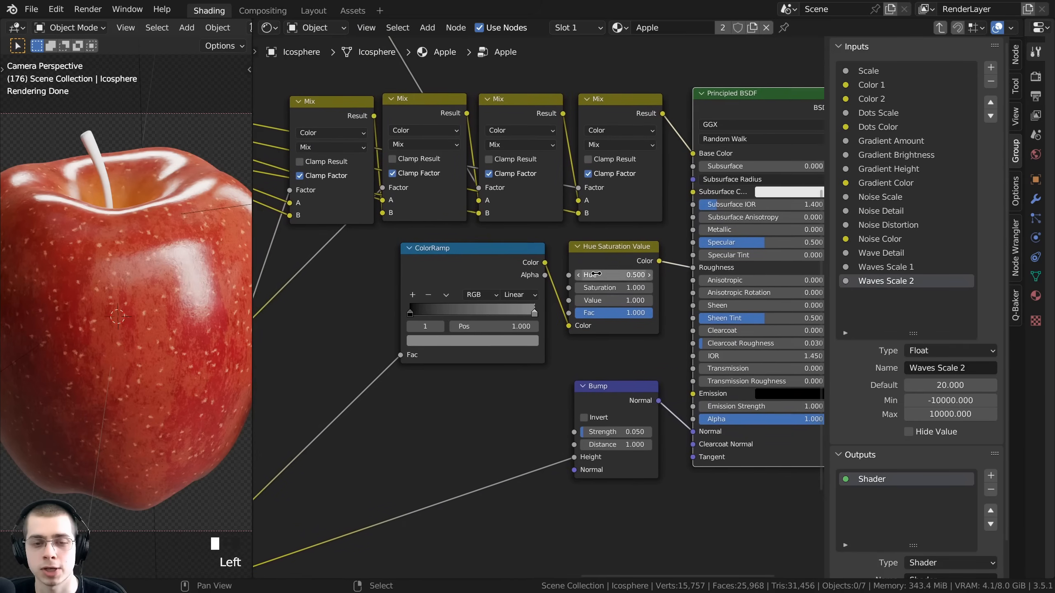
{"action": "left_click", "coordinate": [597, 258]}
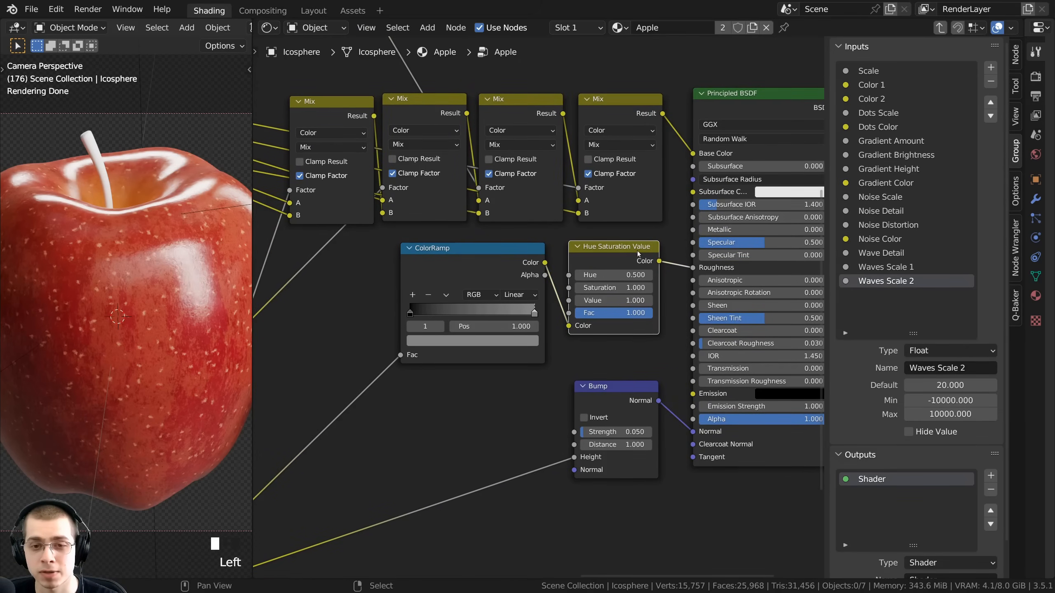
{"action": "left_click_drag", "start_coordinate": [610, 301], "coordinate": [587, 248]}
{"action": "right_click", "coordinate": [610, 300]}
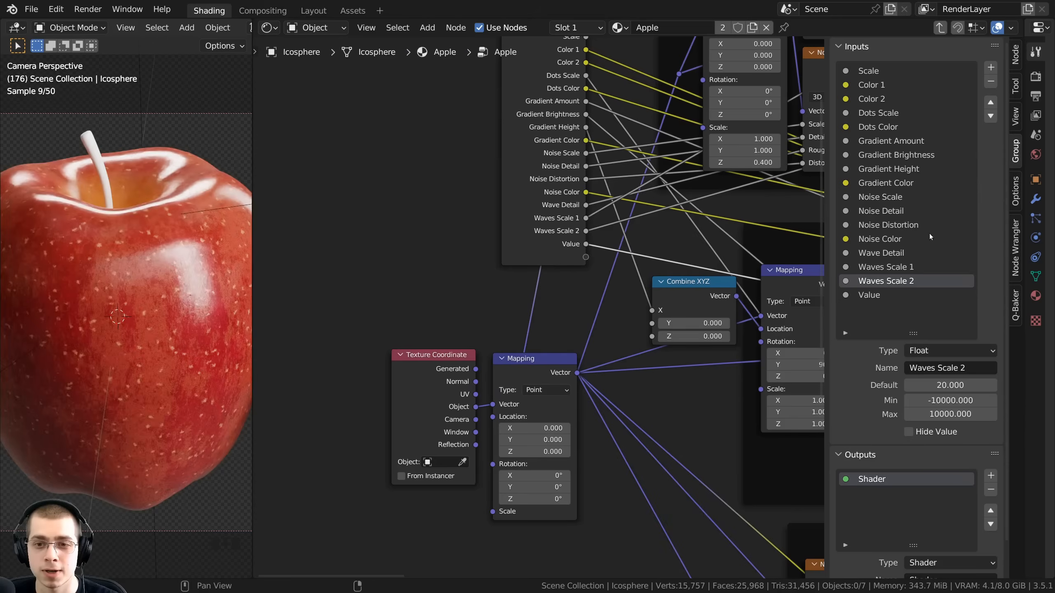
- Rename the new Value group input Roughness
{"action": "scroll", "coordinate": [872, 269], "scroll_direction": "down", "scroll_amount": 6}
{"action": "double_click", "coordinate": [872, 258]}
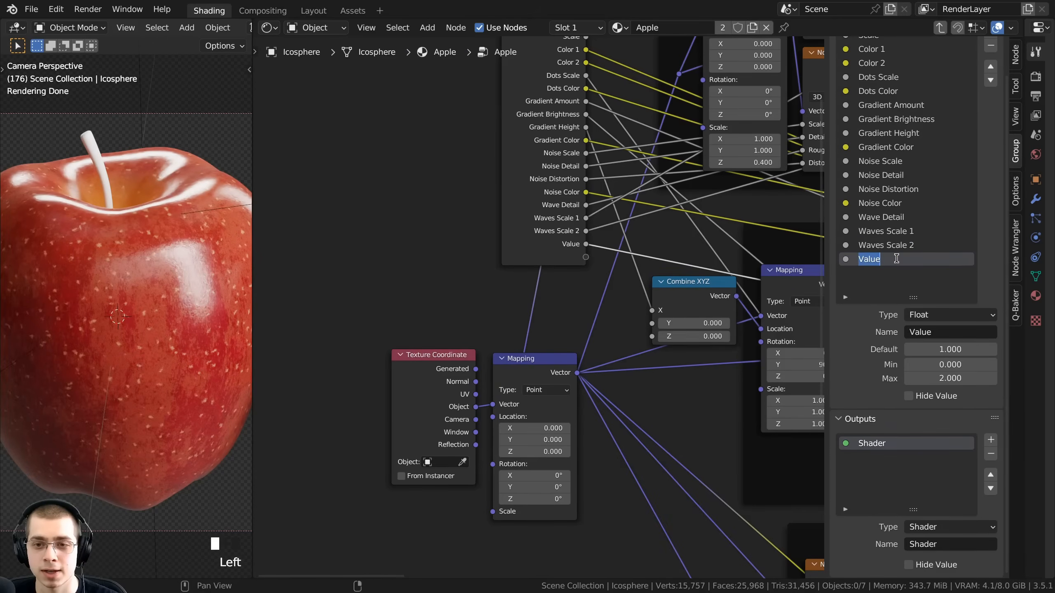
{"action": "type", "text": "Roughnes"}
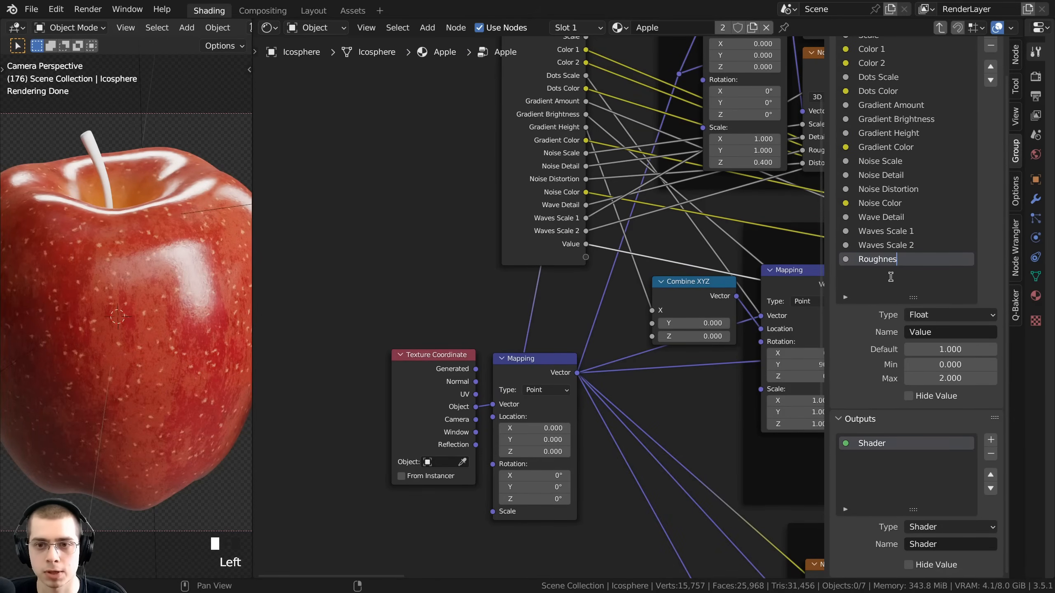
{"action": "type", "text": "s"}
{"action": "key", "text": "Return"}
- Expose the Scale of the Noise Texture in the Noise frame as a new group input
{"action": "scroll", "coordinate": [623, 374], "scroll_direction": "down", "scroll_amount": 1}
{"action": "middle_click_drag", "start_coordinate": [633, 425], "coordinate": [390, 263]}
{"action": "scroll", "coordinate": [596, 335], "scroll_direction": "down", "scroll_amount": 1}
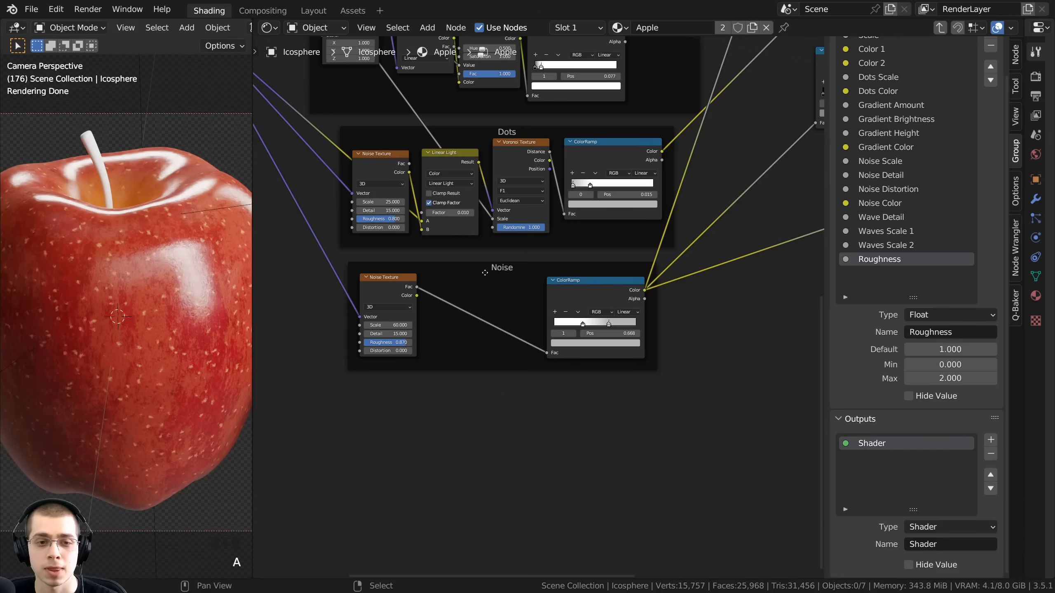
{"action": "left_click", "coordinate": [492, 271]}
{"action": "scroll", "coordinate": [533, 286], "scroll_direction": "down", "scroll_amount": 4}
{"action": "middle_click_drag", "start_coordinate": [621, 288], "coordinate": [452, 350]}
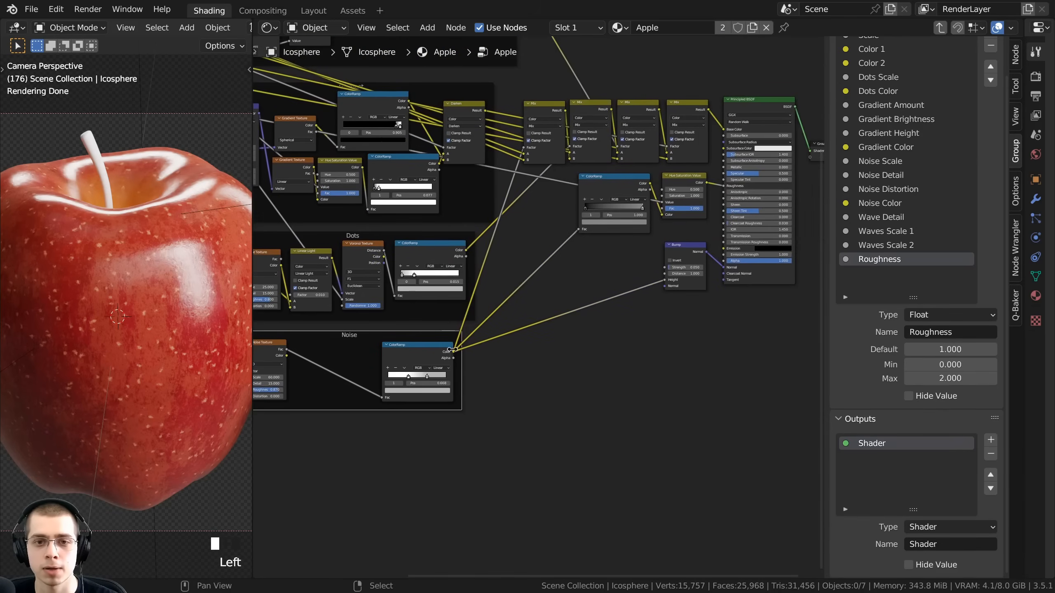
{"action": "left_click", "coordinate": [674, 248]}
{"action": "middle_click_drag", "start_coordinate": [334, 380], "coordinate": [618, 384]}
{"action": "scroll", "coordinate": [617, 384], "scroll_direction": "up", "scroll_amount": 4}
{"action": "middle_click_drag", "start_coordinate": [518, 383], "coordinate": [571, 384]}
{"action": "scroll", "coordinate": [571, 385], "scroll_direction": "up", "scroll_amount": 2}
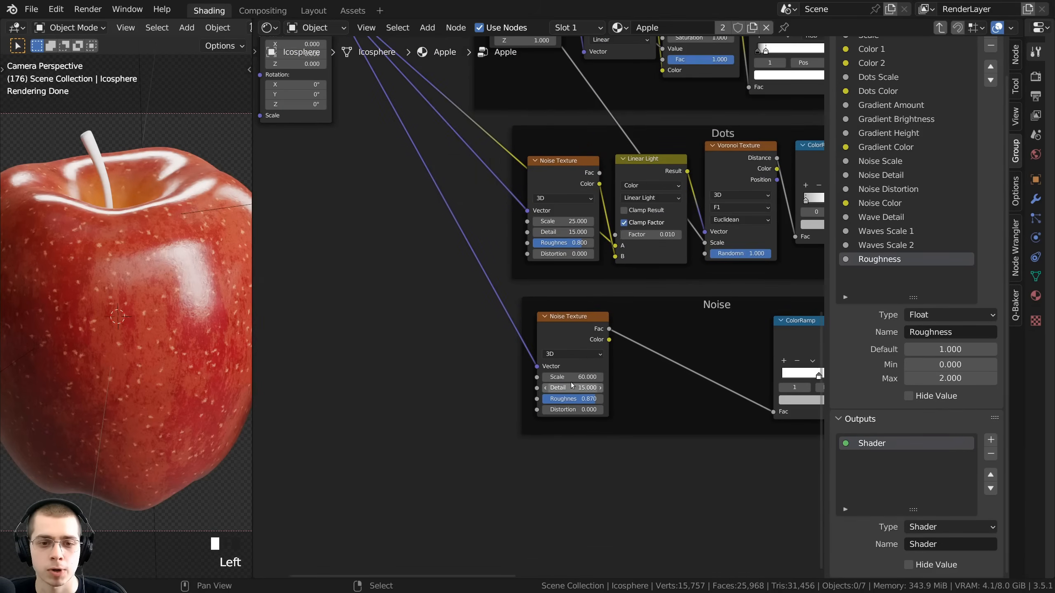
{"action": "left_click_drag", "start_coordinate": [576, 378], "coordinate": [429, 204]}
{"action": "left_click", "coordinate": [575, 323]}
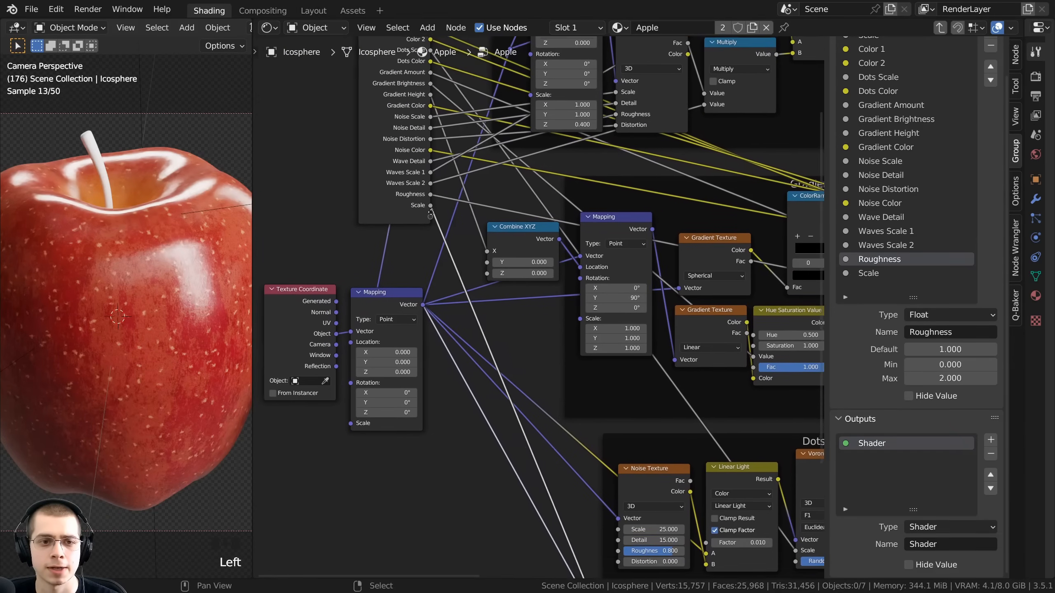
- Rename the newest Scale group input Noise Bump Scale
{"action": "middle_click_drag", "start_coordinate": [582, 228], "coordinate": [584, 233]}
{"action": "left_click", "coordinate": [862, 274]}
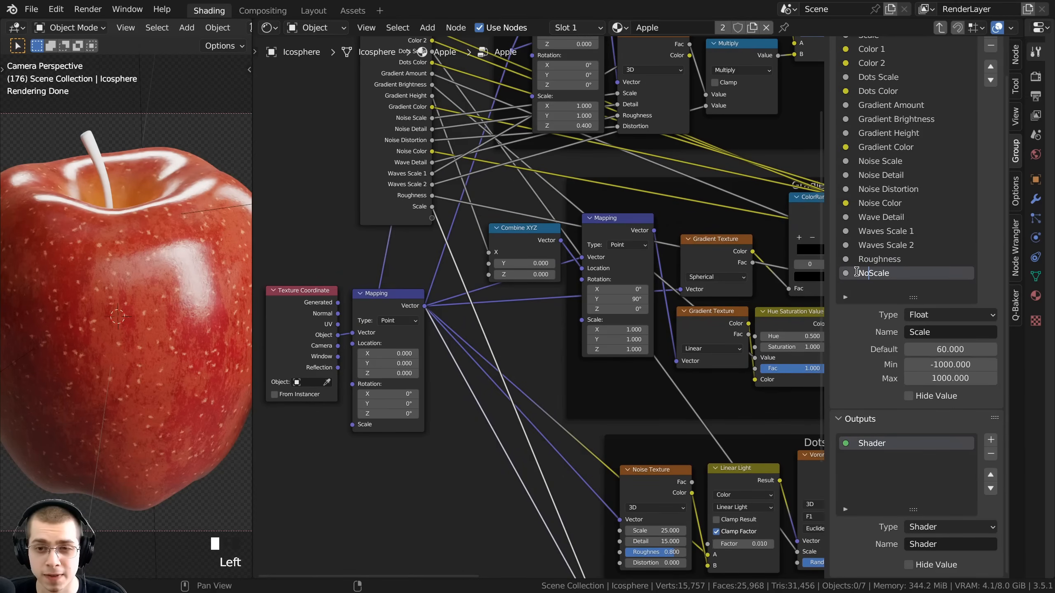
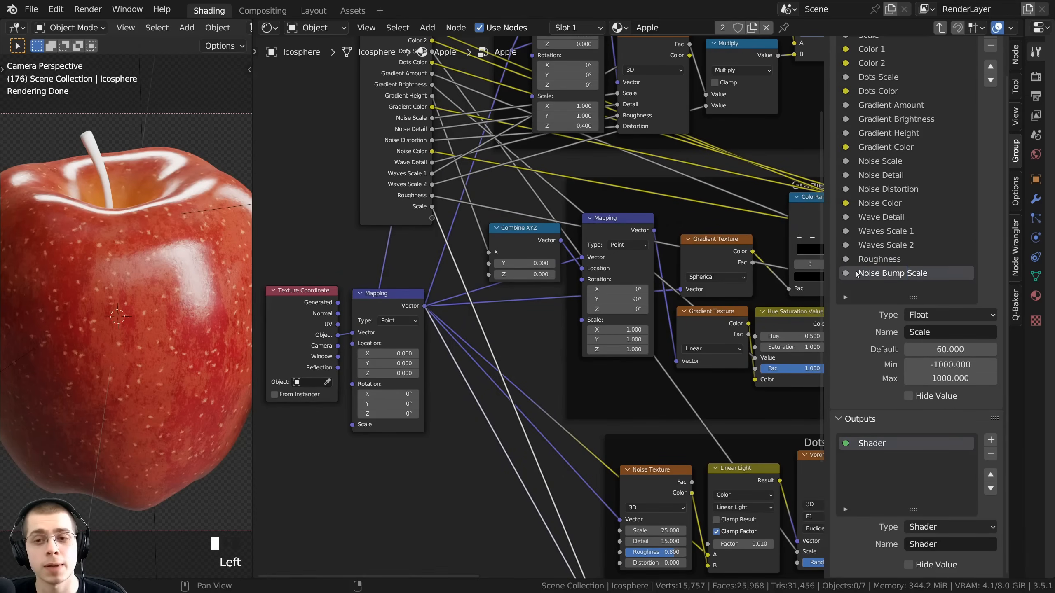
{"action": "key", "text": "Return"}
- Expose the Bump node's Strength as a new group input
{"action": "scroll", "coordinate": [540, 307], "scroll_direction": "down", "scroll_amount": 5}
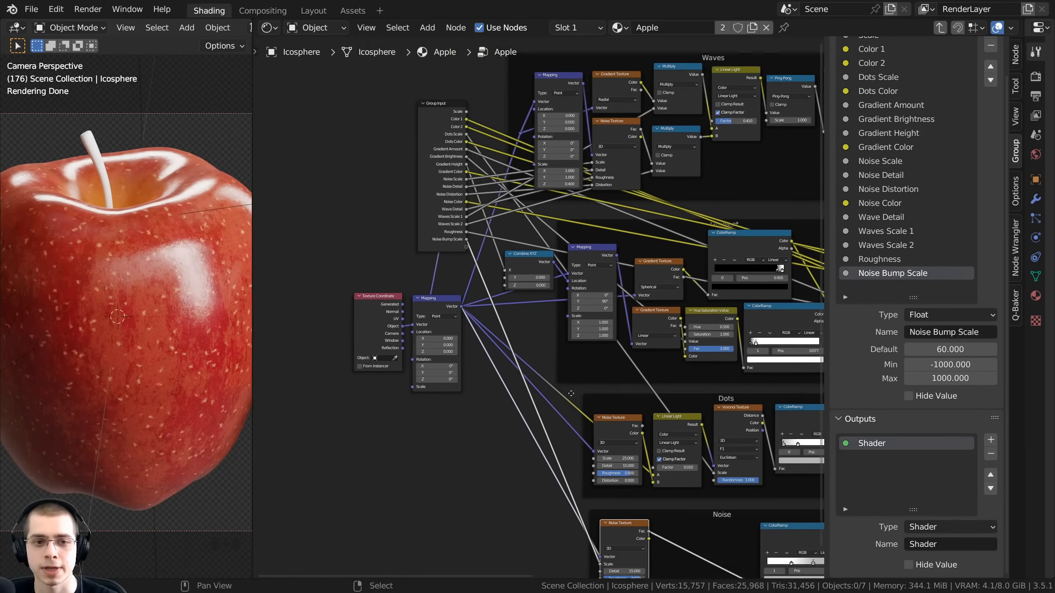
{"action": "middle_click_drag", "start_coordinate": [540, 308], "coordinate": [324, 166]}
{"action": "middle_click_drag", "start_coordinate": [790, 444], "coordinate": [458, 329]}
{"action": "scroll", "coordinate": [458, 329], "scroll_direction": "up", "scroll_amount": 3}
{"action": "scroll", "coordinate": [459, 329], "scroll_direction": "up", "scroll_amount": 2}
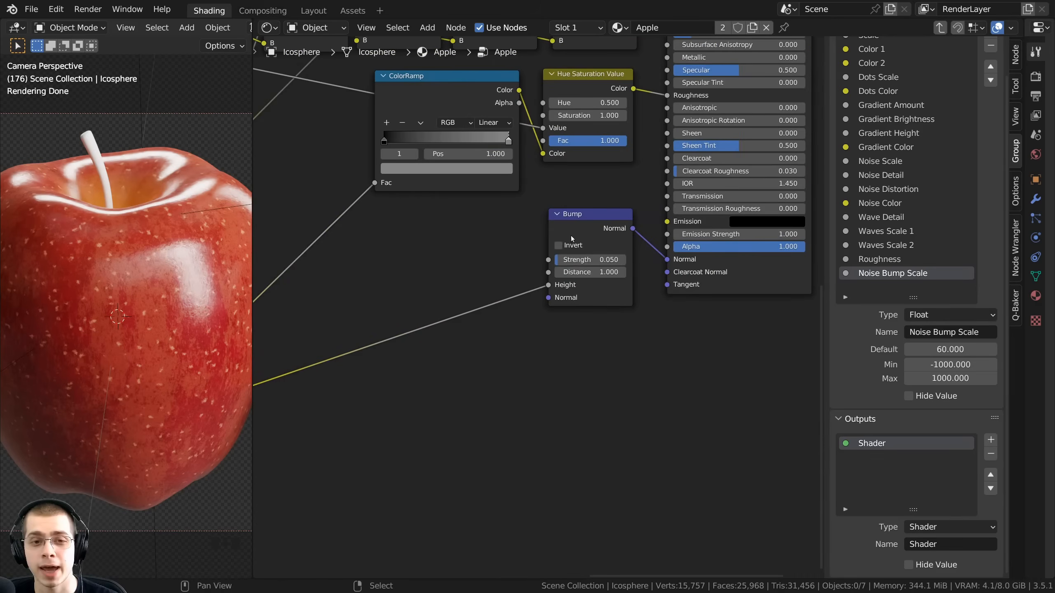
{"action": "middle_click_drag", "start_coordinate": [572, 243], "coordinate": [668, 279]}
{"action": "left_click", "coordinate": [675, 271]}
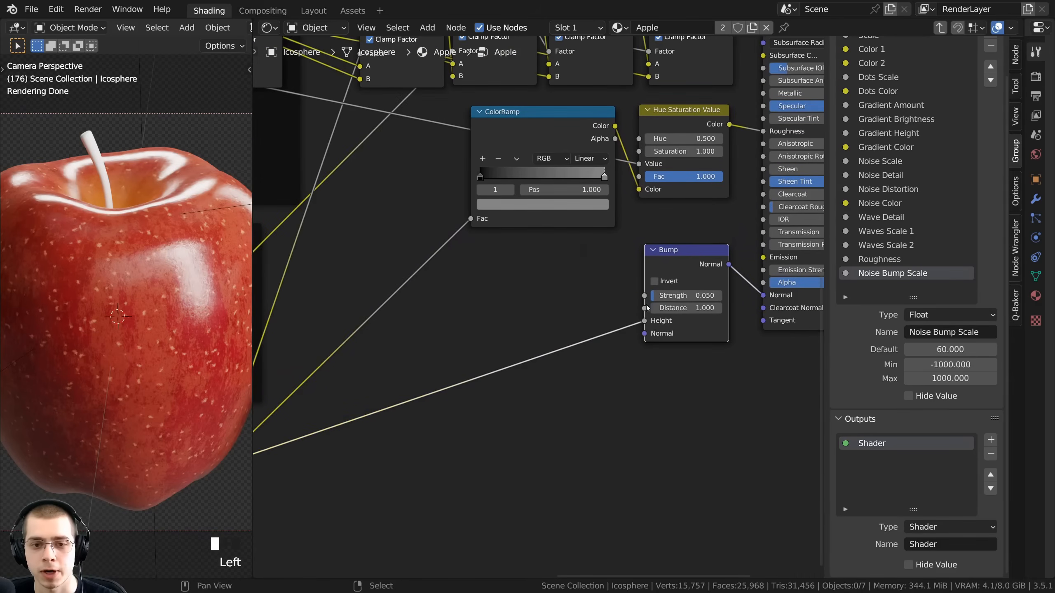
{"action": "left_click_drag", "start_coordinate": [645, 297], "coordinate": [676, 233]}
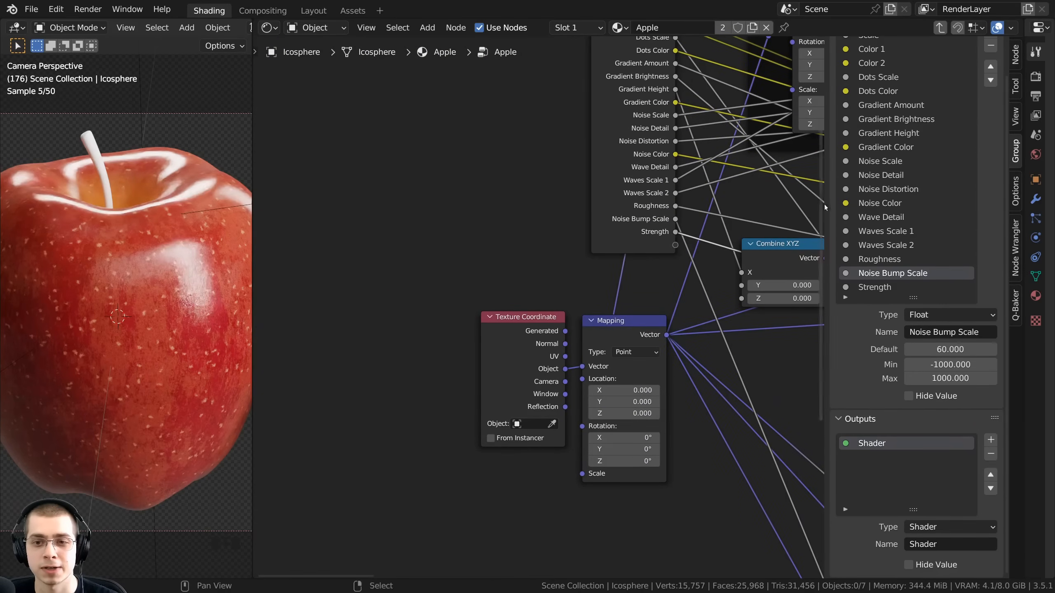
- Rename the Strength group input Bump Strength
{"action": "scroll", "coordinate": [893, 287], "scroll_direction": "down", "scroll_amount": 5}
{"action": "double_click", "coordinate": [868, 287]}
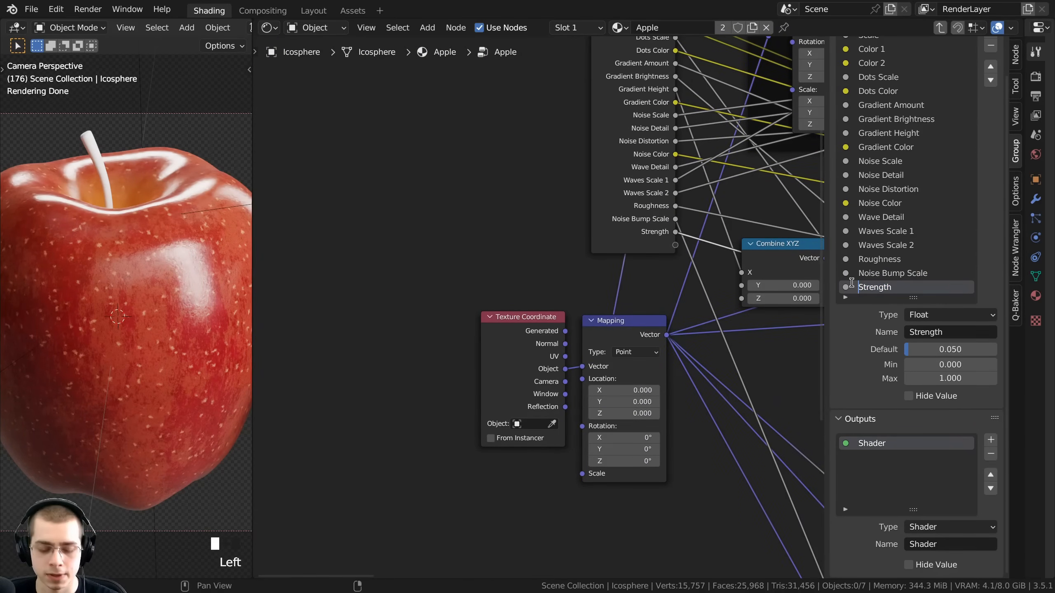
{"action": "left_click", "coordinate": [848, 286]}
- Leave the Apple node group and widen the 3D viewport beside the node editor
{"action": "middle_click_drag", "start_coordinate": [748, 282], "coordinate": [608, 361]}
{"action": "scroll", "coordinate": [651, 339], "scroll_direction": "down", "scroll_amount": 2}
{"action": "scroll", "coordinate": [601, 434], "scroll_direction": "down", "scroll_amount": 6}
{"action": "middle_click_drag", "start_coordinate": [616, 255], "coordinate": [538, 259]}
{"action": "scroll", "coordinate": [933, 146], "scroll_direction": "up", "scroll_amount": 3}
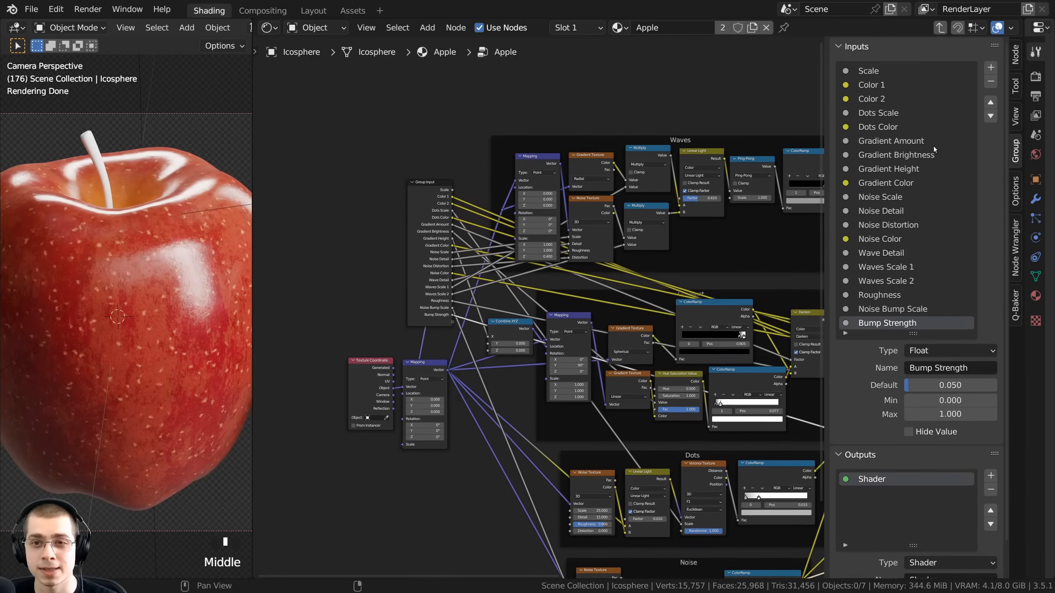
{"action": "middle_click_drag", "start_coordinate": [701, 291], "coordinate": [671, 295]}
{"action": "key", "text": "Tab"}
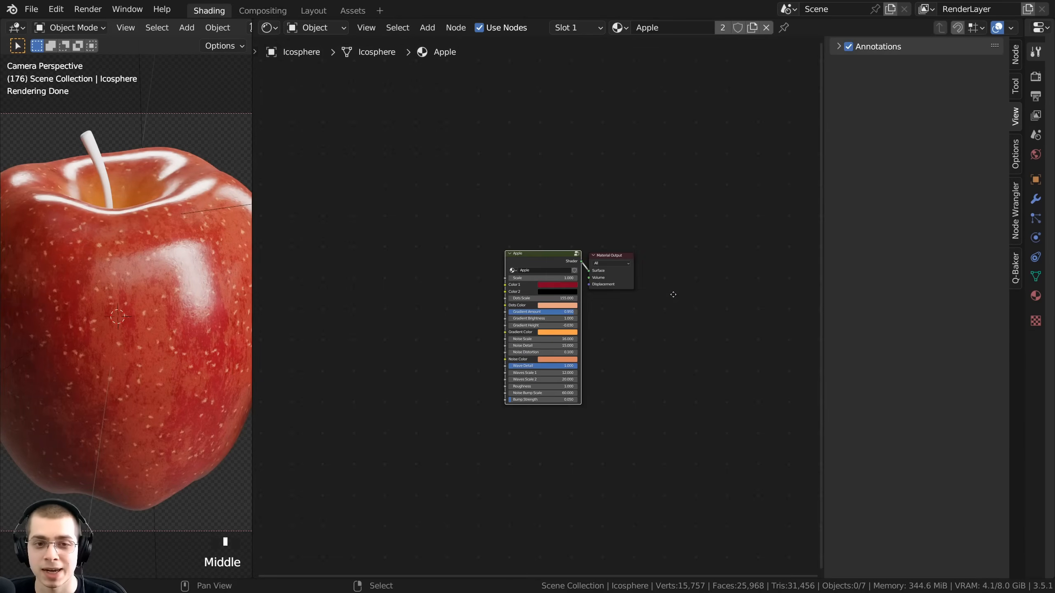
{"action": "scroll", "coordinate": [673, 290], "scroll_direction": "up", "scroll_amount": 5}
{"action": "left_click_drag", "start_coordinate": [454, 198], "coordinate": [389, 213]}
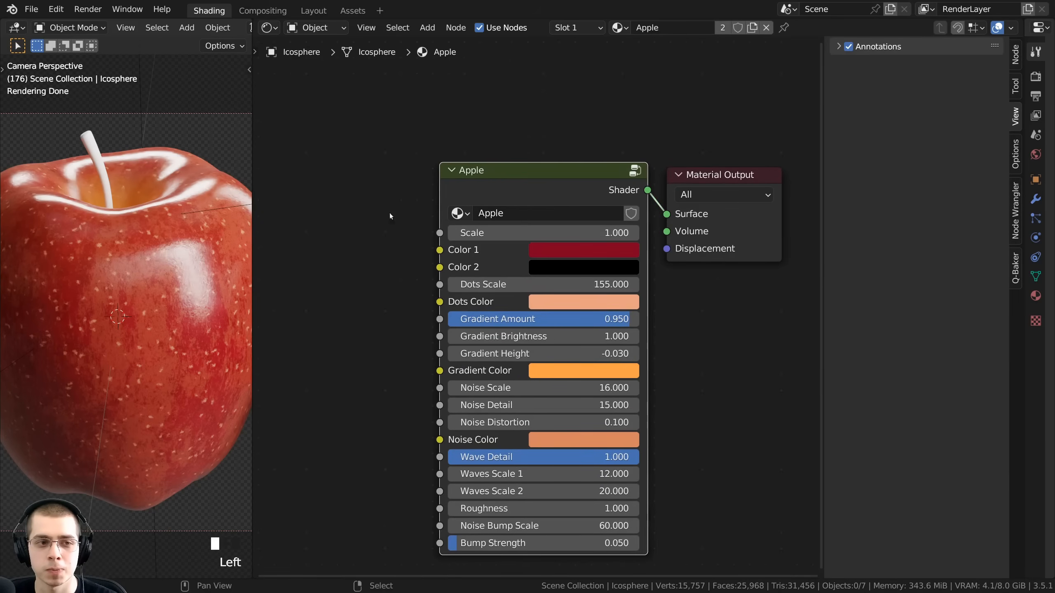
{"action": "left_click_drag", "start_coordinate": [252, 238], "coordinate": [321, 239]}
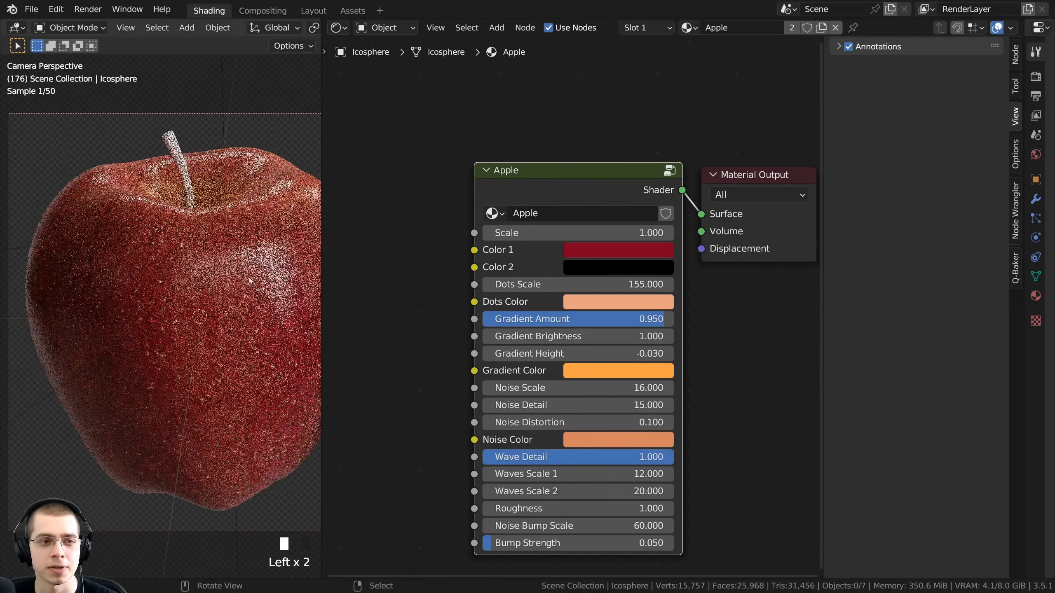
- Try a different Color 1 on the Apple group node and cancel the change
{"action": "left_click", "coordinate": [606, 249]}
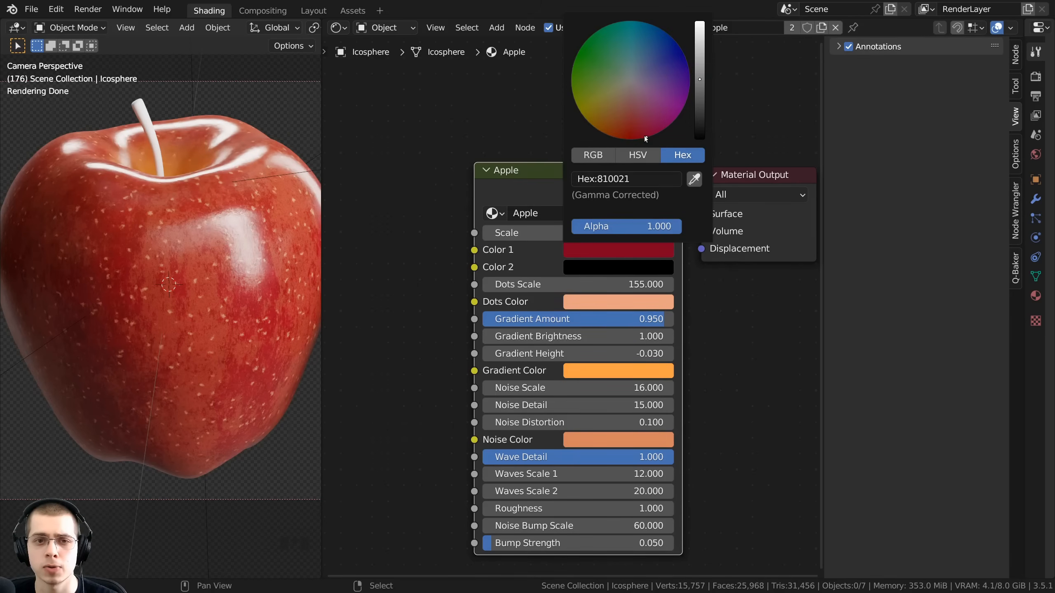
{"action": "mouse_move", "coordinate": [644, 135]}
{"action": "left_mouse_down"}
{"action": "mouse_move", "coordinate": [600, 131]}
{"action": "mouse_move", "coordinate": [571, 76]}
{"action": "mouse_move", "coordinate": [572, 92]}
{"action": "left_mouse_up"}
{"action": "right_click", "coordinate": [572, 93]}
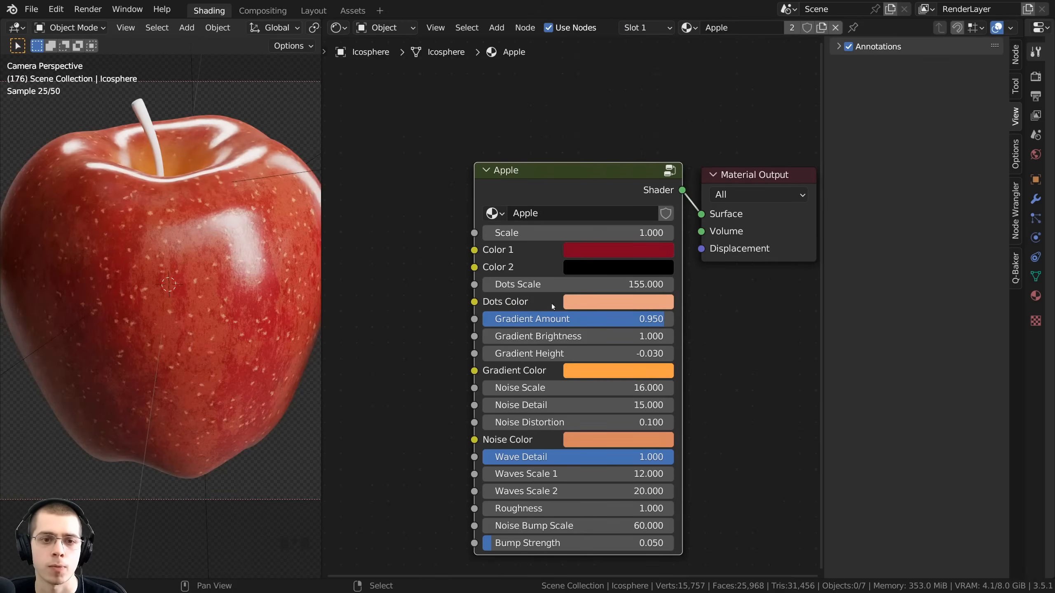
- Try other Dots Scale and Dots Color settings on the Apple group node, cancelling each change
{"action": "middle_click_drag", "start_coordinate": [613, 265], "coordinate": [612, 262]}
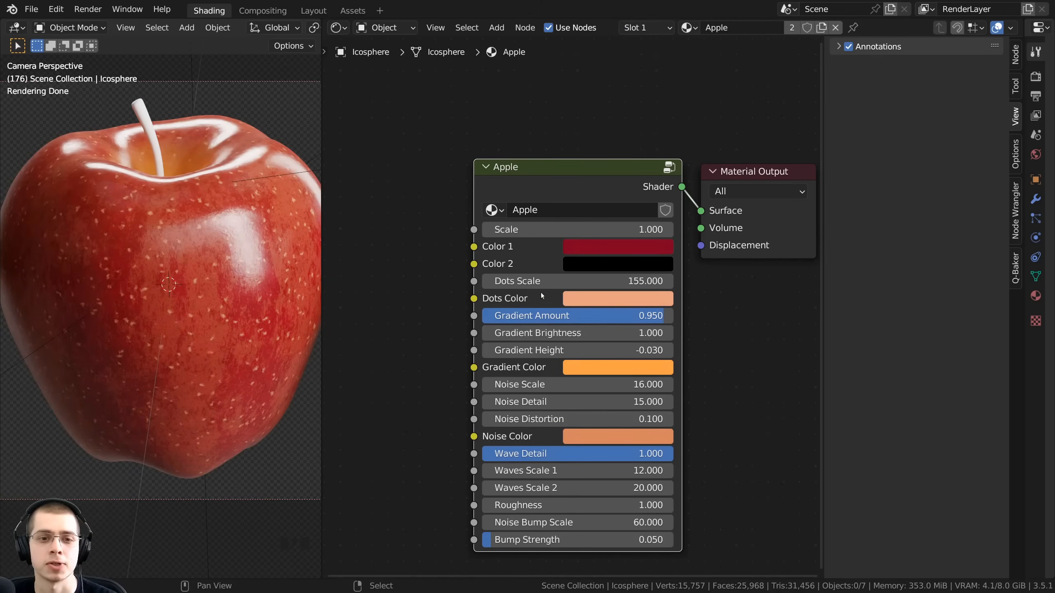
{"action": "left_click_drag", "start_coordinate": [540, 283], "coordinate": [613, 282]}
{"action": "right_click", "coordinate": [613, 283]}
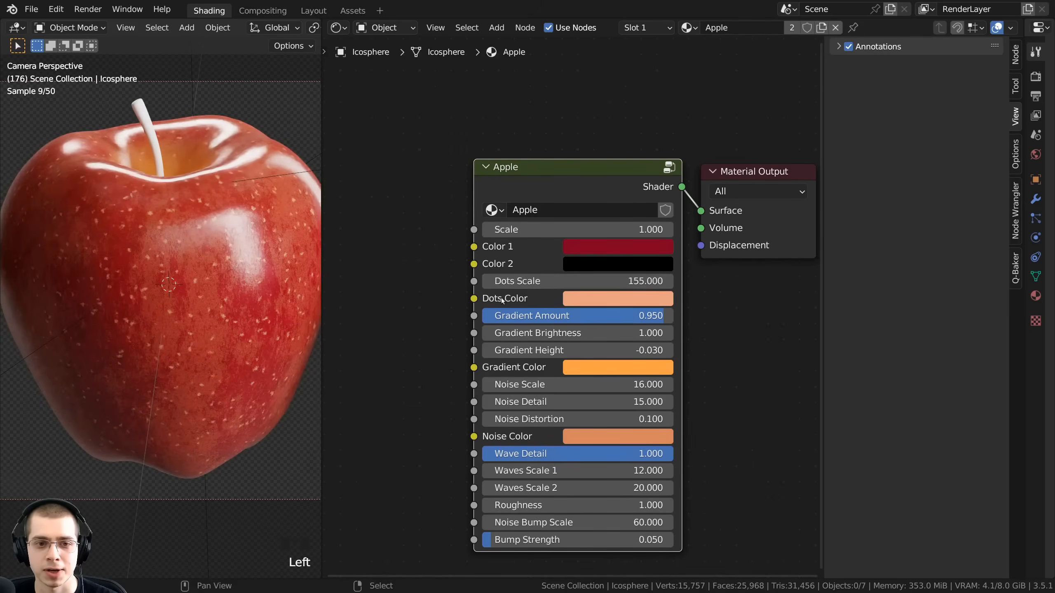
{"action": "left_click", "coordinate": [585, 300]}
{"action": "left_click_drag", "start_coordinate": [623, 156], "coordinate": [611, 127]}
{"action": "right_click", "coordinate": [611, 127]}
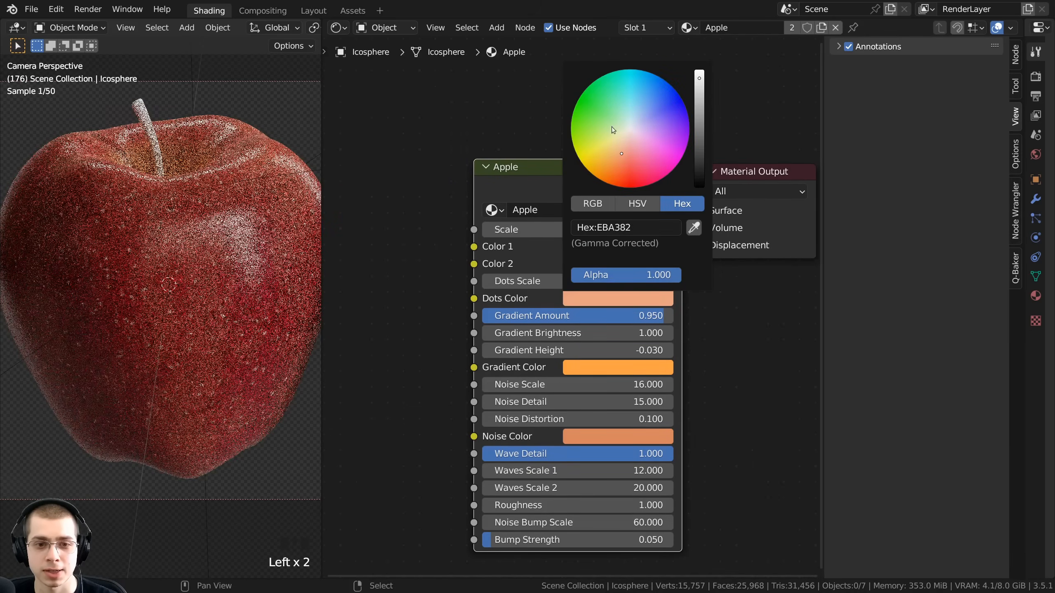
- Try other Gradient Amount, Brightness, Height and Color settings on the Apple group node, cancelling each change
{"action": "left_click_drag", "start_coordinate": [618, 315], "coordinate": [440, 316]}
{"action": "right_click", "coordinate": [441, 316]}
{"action": "left_click_drag", "start_coordinate": [565, 333], "coordinate": [607, 333]}
{"action": "right_click", "coordinate": [606, 333]}
{"action": "middle_click_drag", "start_coordinate": [575, 352], "coordinate": [605, 331]}
{"action": "left_click_drag", "start_coordinate": [605, 328], "coordinate": [567, 328]}
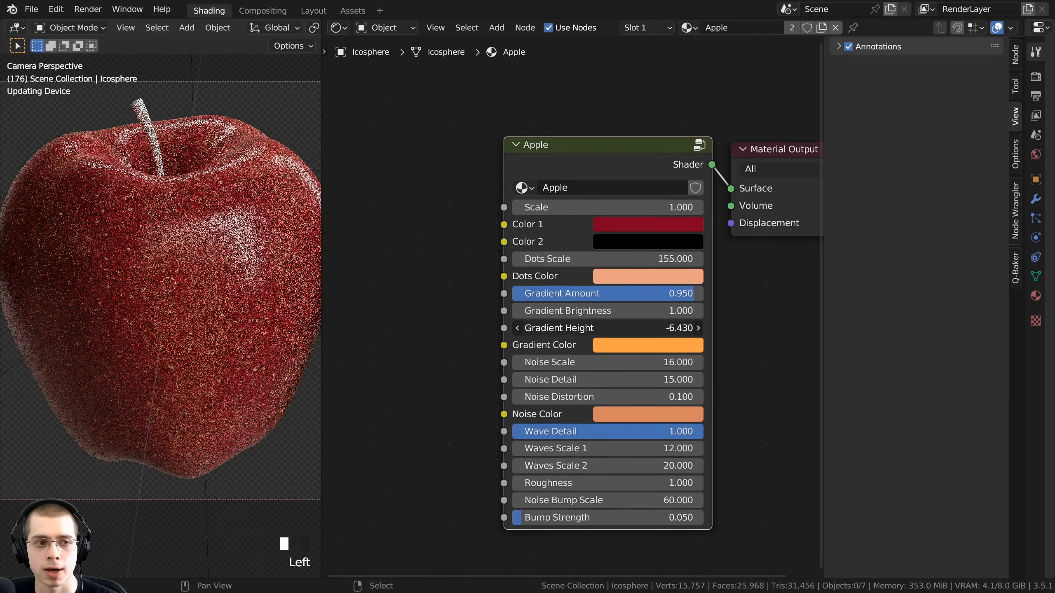
{"action": "right_click", "coordinate": [567, 331]}
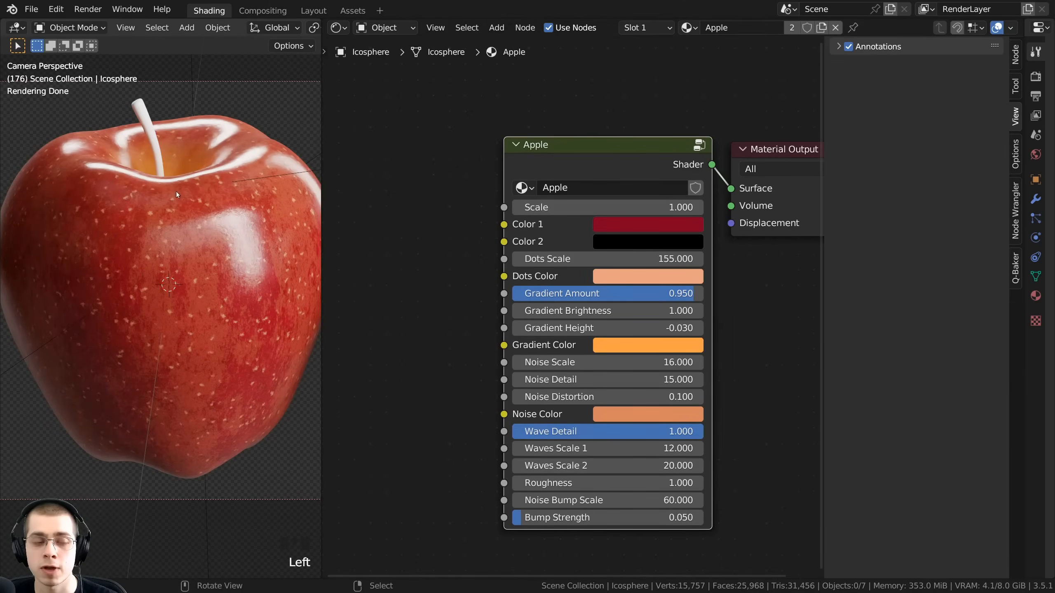
{"action": "middle_click_drag", "start_coordinate": [623, 432], "coordinate": [620, 431]}
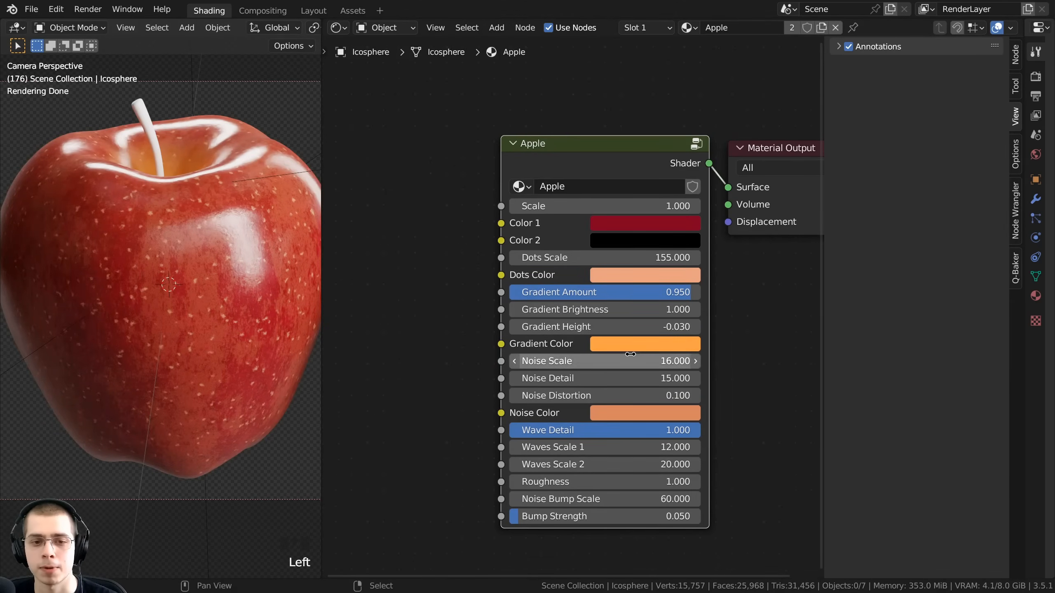
{"action": "left_click", "coordinate": [645, 344]}
{"action": "left_click_drag", "start_coordinate": [676, 182], "coordinate": [696, 130]}
{"action": "right_click", "coordinate": [695, 130]}
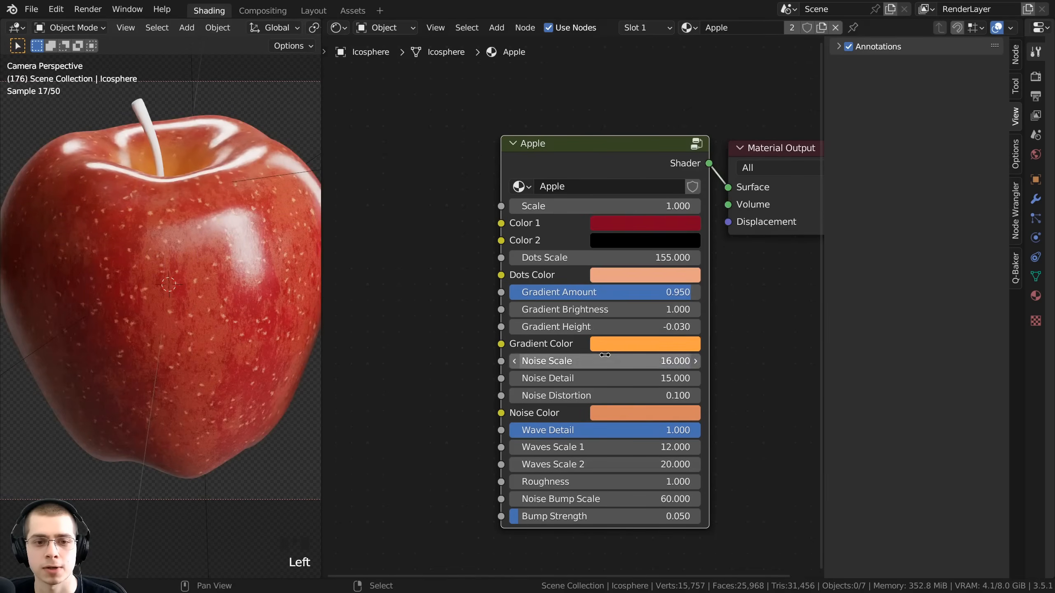
- Try other Noise Scale, Noise Detail and Noise Distortion values on the Apple group node, cancelling each change
{"action": "left_click_drag", "start_coordinate": [575, 351], "coordinate": [593, 351]}
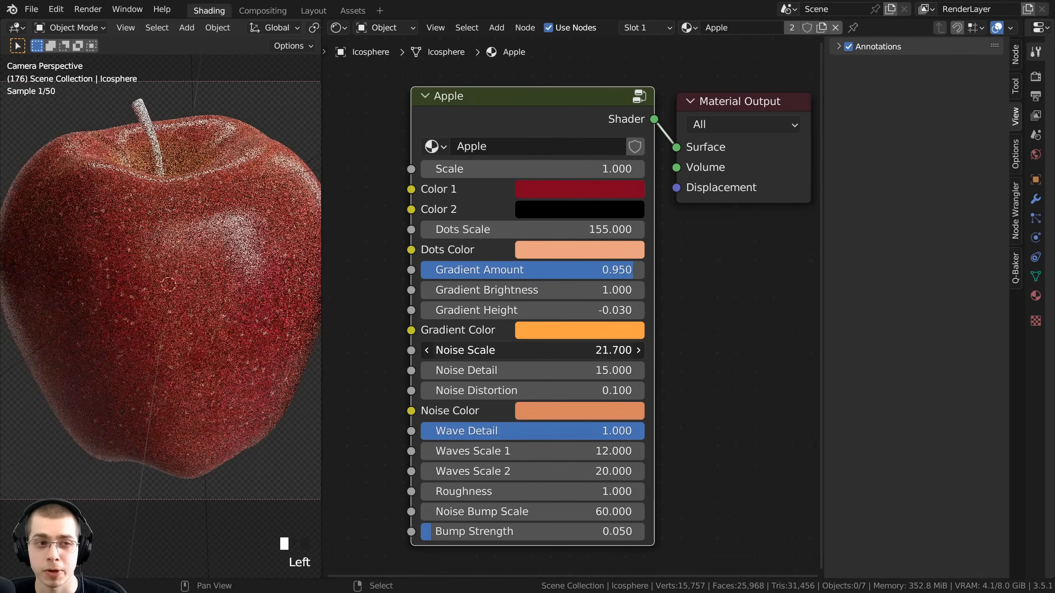
{"action": "left_click_drag", "start_coordinate": [530, 351], "coordinate": [444, 370]}
{"action": "right_click", "coordinate": [507, 351]}
{"action": "right_click", "coordinate": [444, 370]}
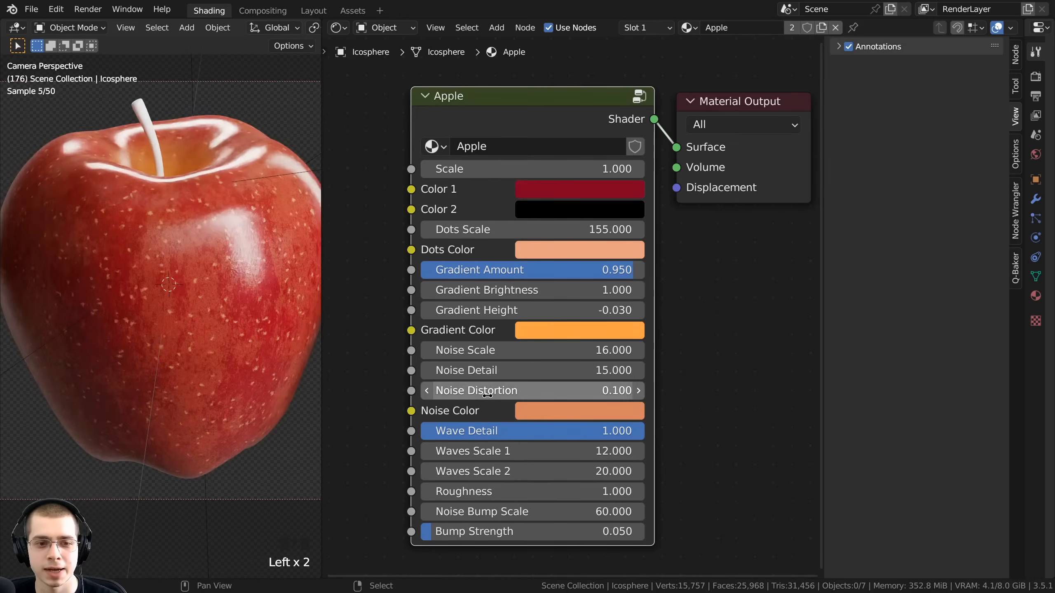
{"action": "left_click_drag", "start_coordinate": [502, 391], "coordinate": [528, 391]}
{"action": "right_click", "coordinate": [528, 391]}
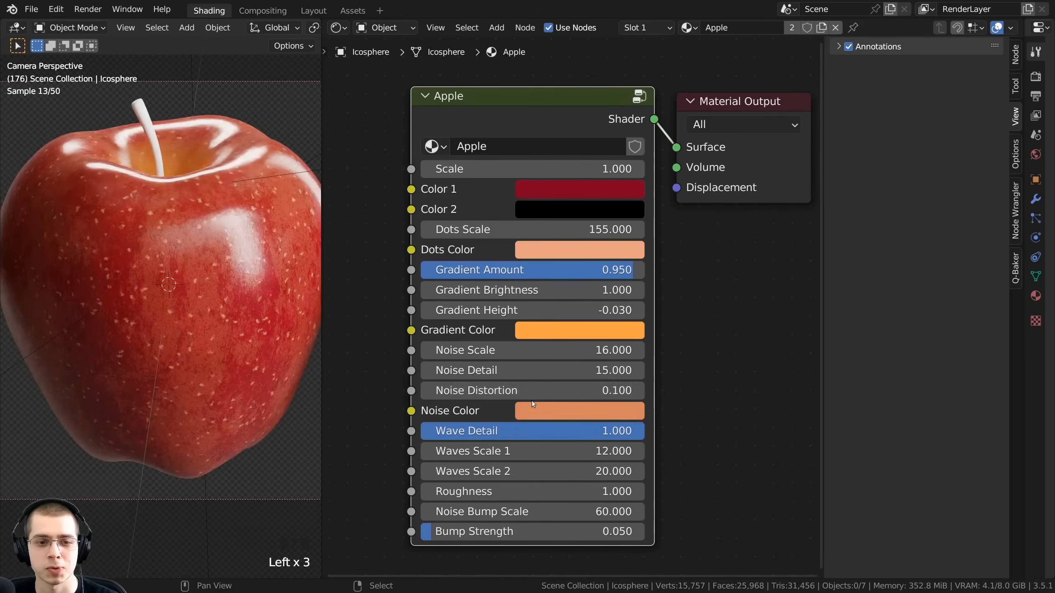
- Try a blue and a green Noise Color on the Apple group node, cancelling each change
{"action": "left_click", "coordinate": [569, 411]}
{"action": "left_click", "coordinate": [600, 241]}
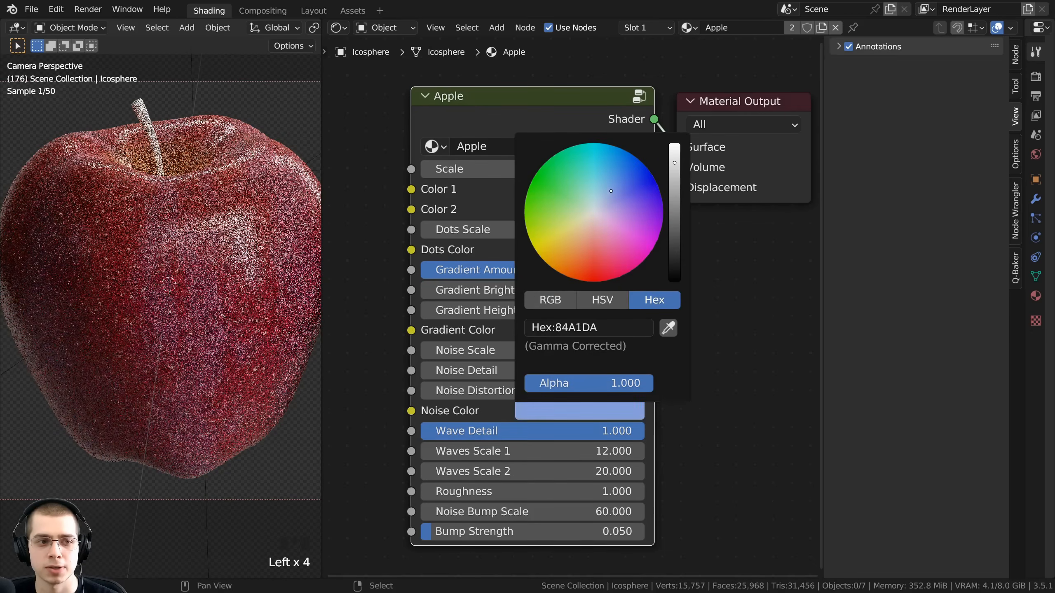
{"action": "mouse_move", "coordinate": [611, 191]}
{"action": "left_mouse_down"}
{"action": "mouse_move", "coordinate": [540, 207]}
{"action": "mouse_move", "coordinate": [540, 233]}
{"action": "mouse_move", "coordinate": [552, 214]}
{"action": "mouse_move", "coordinate": [549, 183]}
{"action": "left_mouse_up"}
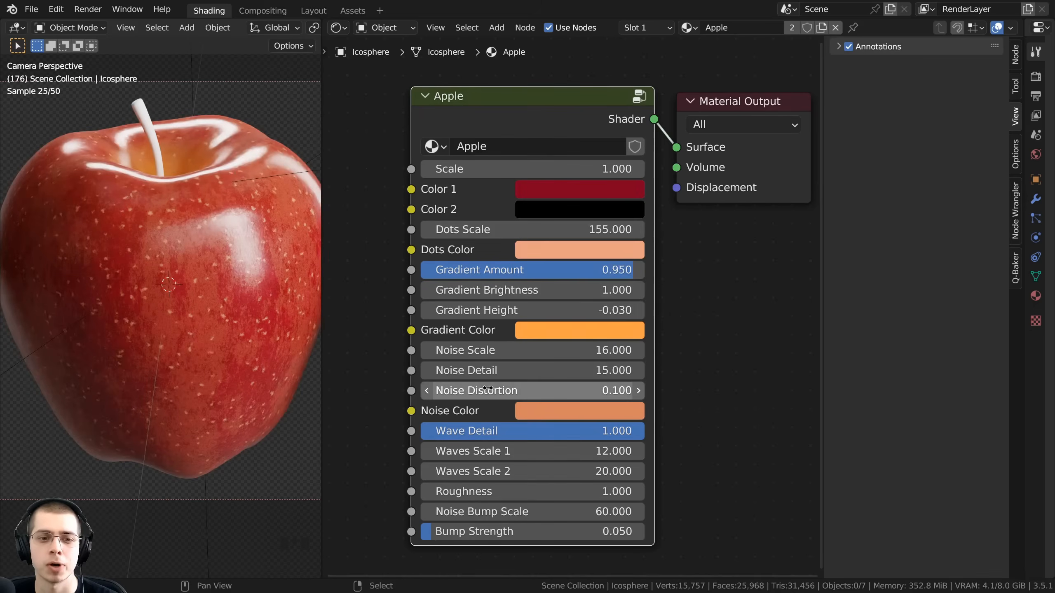
- Try other Wave Detail and Waves Scale 1 values on the Apple group node, cancelling each change
{"action": "middle_click_drag", "start_coordinate": [488, 391], "coordinate": [505, 378]}
{"action": "mouse_move", "coordinate": [540, 418]}
{"action": "left_mouse_down"}
{"action": "mouse_move", "coordinate": [473, 417]}
{"action": "mouse_move", "coordinate": [544, 417]}
{"action": "left_mouse_up"}
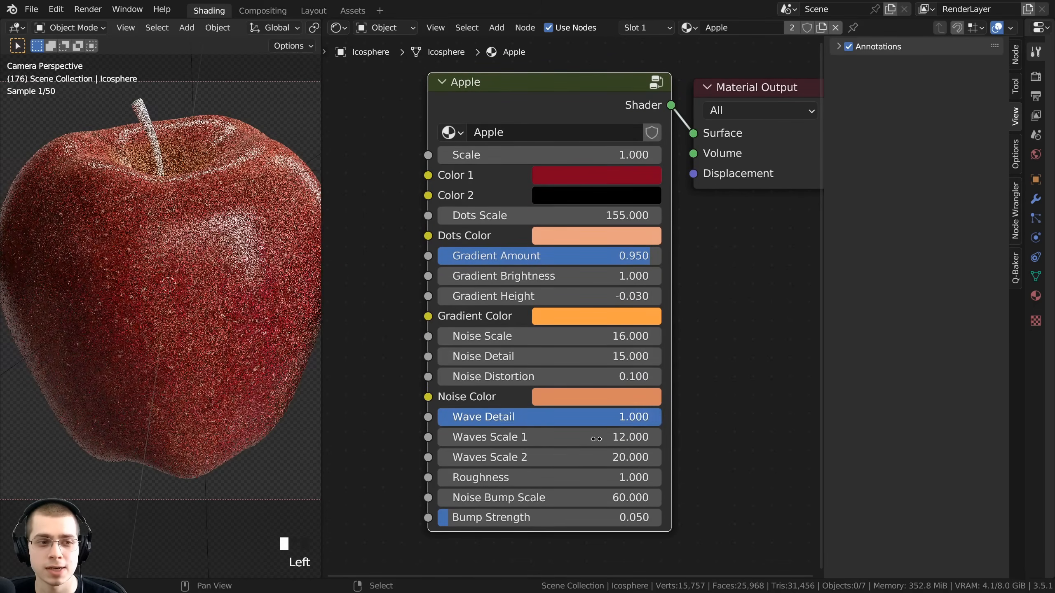
{"action": "middle_click_drag", "start_coordinate": [572, 454], "coordinate": [587, 417]}
{"action": "left_click_drag", "start_coordinate": [586, 401], "coordinate": [668, 401]}
{"action": "right_click", "coordinate": [572, 403]}
- Try a Roughness of 2 and other Noise Bump Scale settings on the Apple group node, cancelling each change
{"action": "left_click_drag", "start_coordinate": [553, 424], "coordinate": [589, 440]}
{"action": "key", "text": "Escape"}
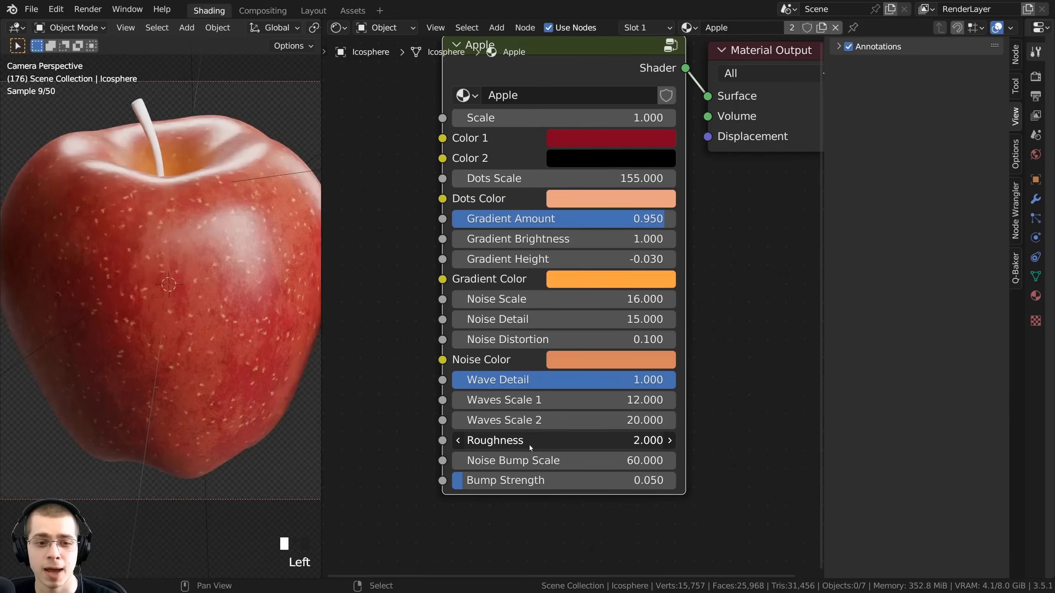
{"action": "key", "text": "Escape"}
{"action": "left_click_drag", "start_coordinate": [521, 463], "coordinate": [501, 484]}
{"action": "scroll", "coordinate": [501, 348], "scroll_direction": "down", "scroll_amount": 3}
{"action": "middle_click_drag", "start_coordinate": [490, 347], "coordinate": [490, 352]}
{"action": "key", "text": "a"}
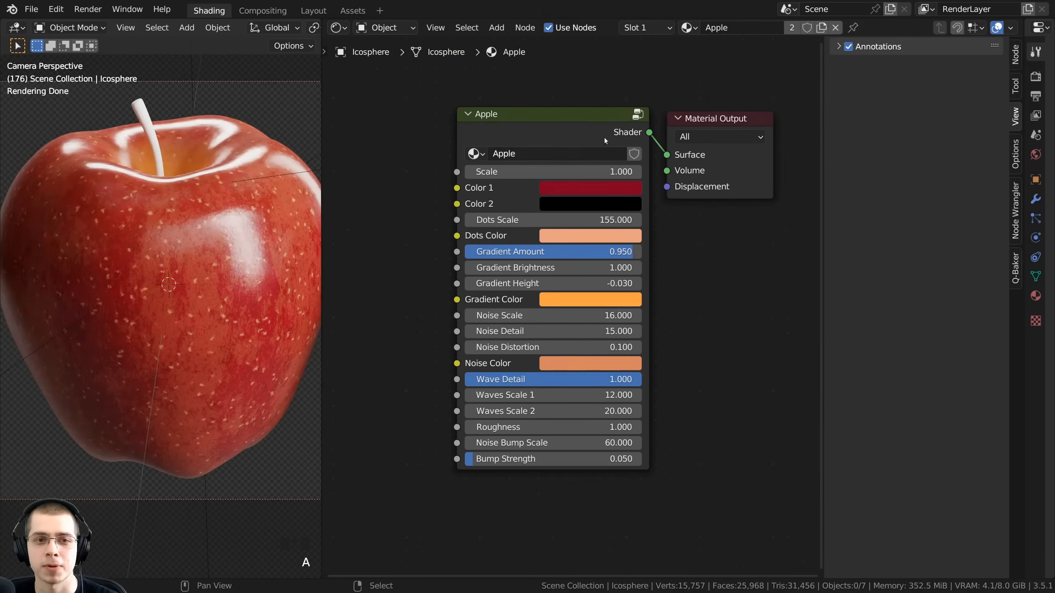
{"action": "left_click_drag", "start_coordinate": [598, 138], "coordinate": [605, 140]}
{"action": "middle_click_drag", "start_coordinate": [576, 144], "coordinate": [523, 161]}
{"action": "key", "text": "a"}
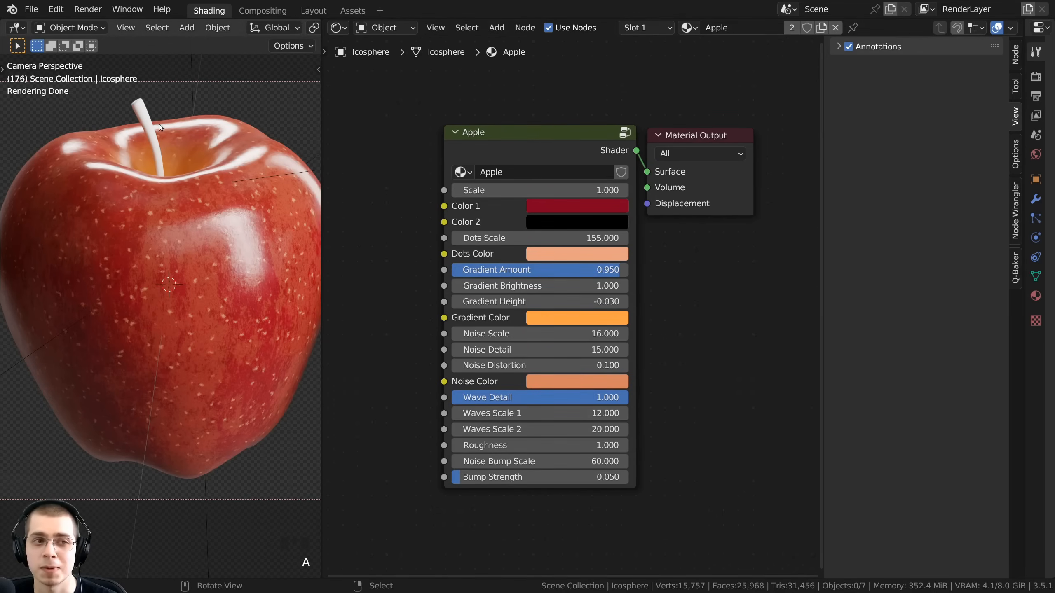
{"action": "scroll", "coordinate": [556, 162], "scroll_direction": "up", "scroll_amount": 1}
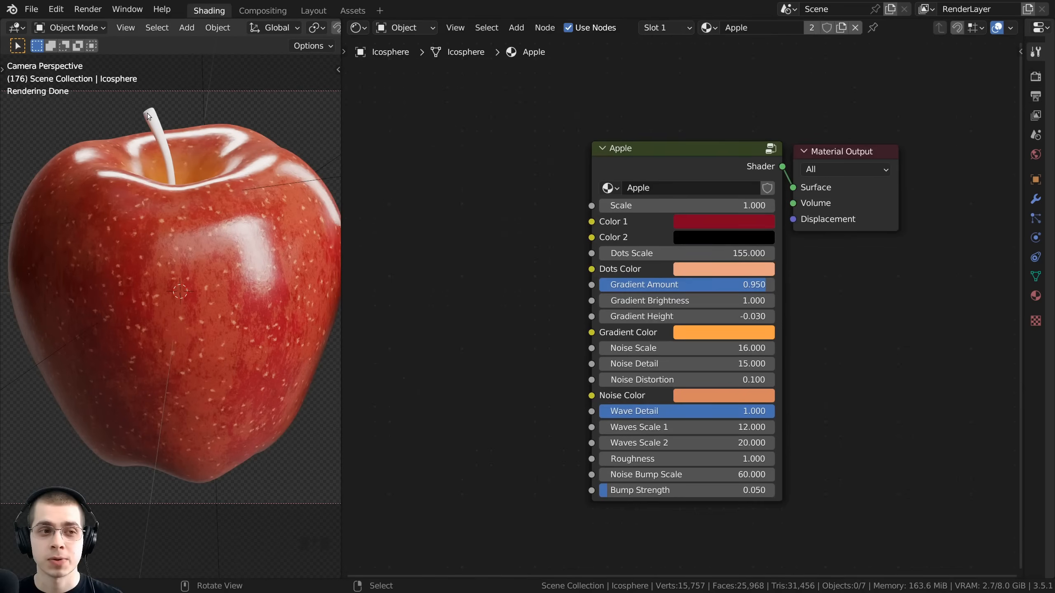
- Give the apple's stem a new material named Apple Stem
{"action": "left_click", "coordinate": [149, 111]}
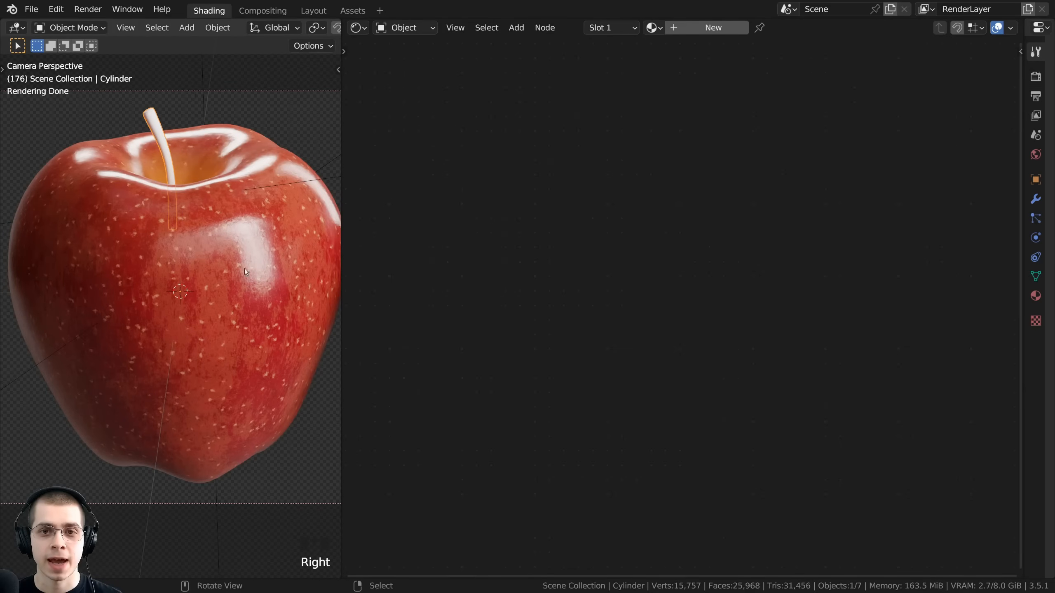
{"action": "left_click", "coordinate": [700, 30]}
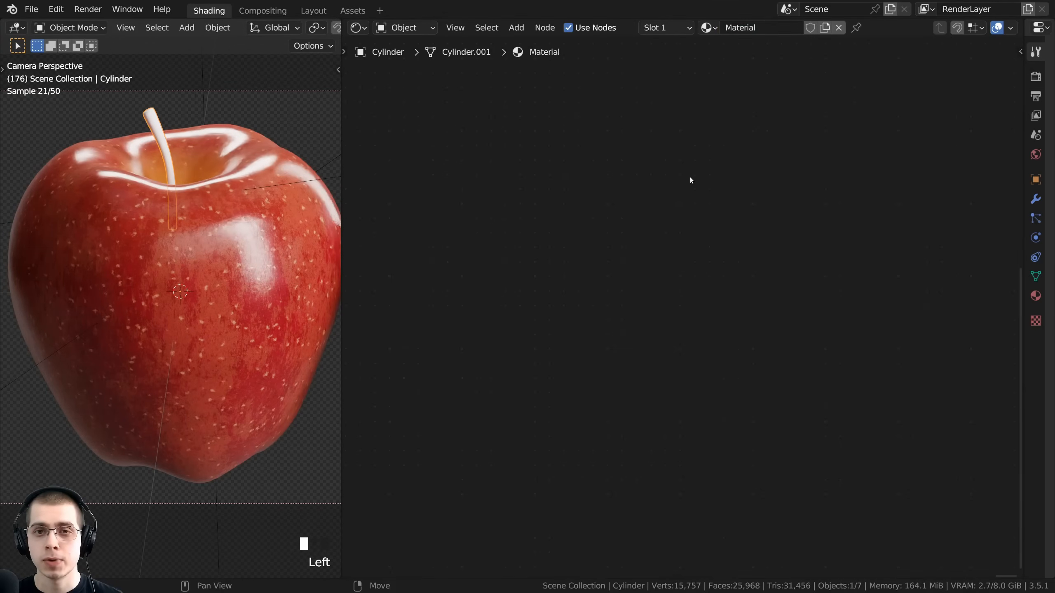
{"action": "scroll", "coordinate": [665, 176], "scroll_direction": "down", "scroll_amount": 7}
{"action": "middle_click_drag", "start_coordinate": [659, 175], "coordinate": [786, 129]}
{"action": "middle_click_drag", "start_coordinate": [767, 173], "coordinate": [435, 366]}
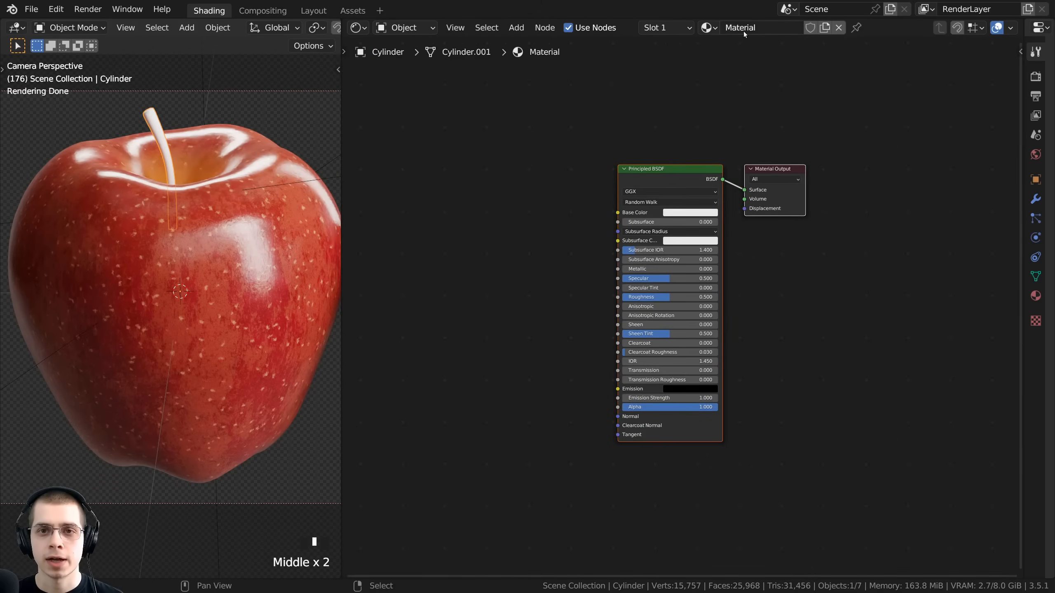
{"action": "left_click", "coordinate": [744, 30]}
{"action": "type", "text": "App"}
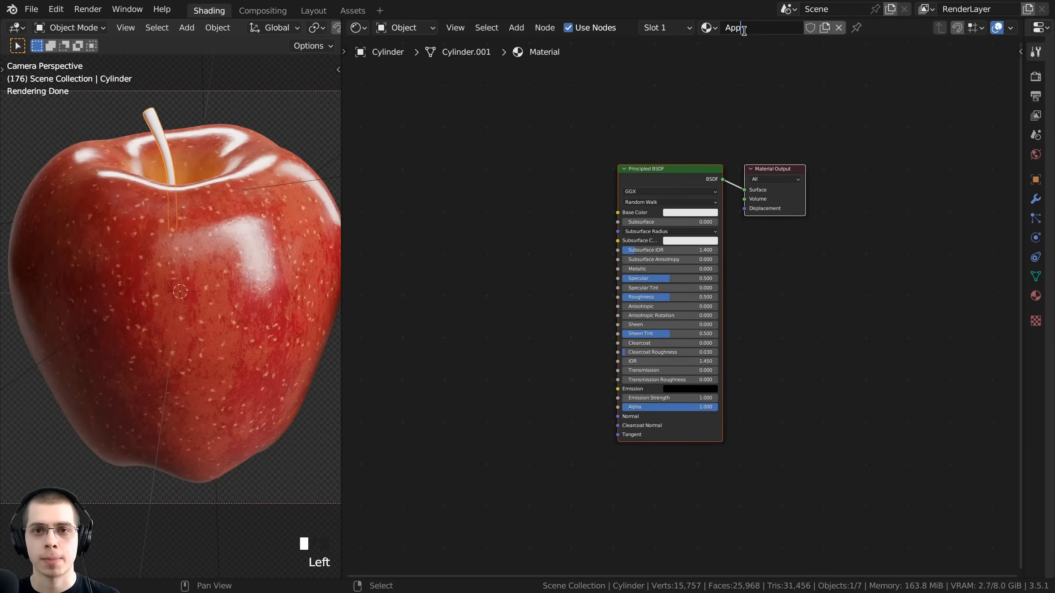
{"action": "type", "text": "le Stem"}
{"action": "key", "text": "Return"}
- Add a Noise Texture node ahead of the Principled BSDF in the stem material
{"action": "middle_click_drag", "start_coordinate": [508, 200], "coordinate": [579, 184]}
{"action": "key", "text": "shift+a"}
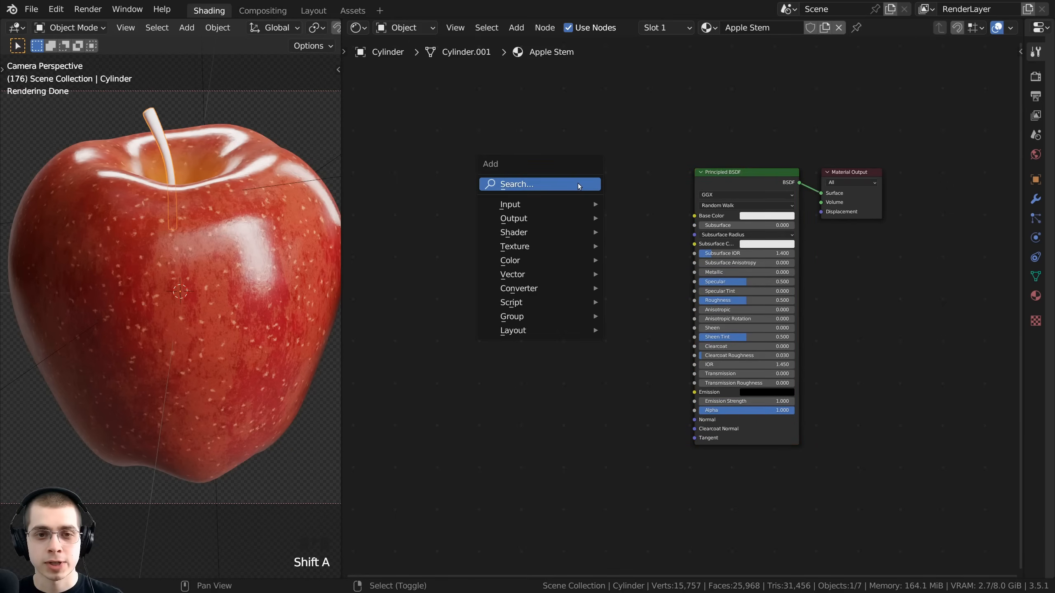
{"action": "left_click", "coordinate": [518, 185]}
{"action": "type", "text": "noise"}
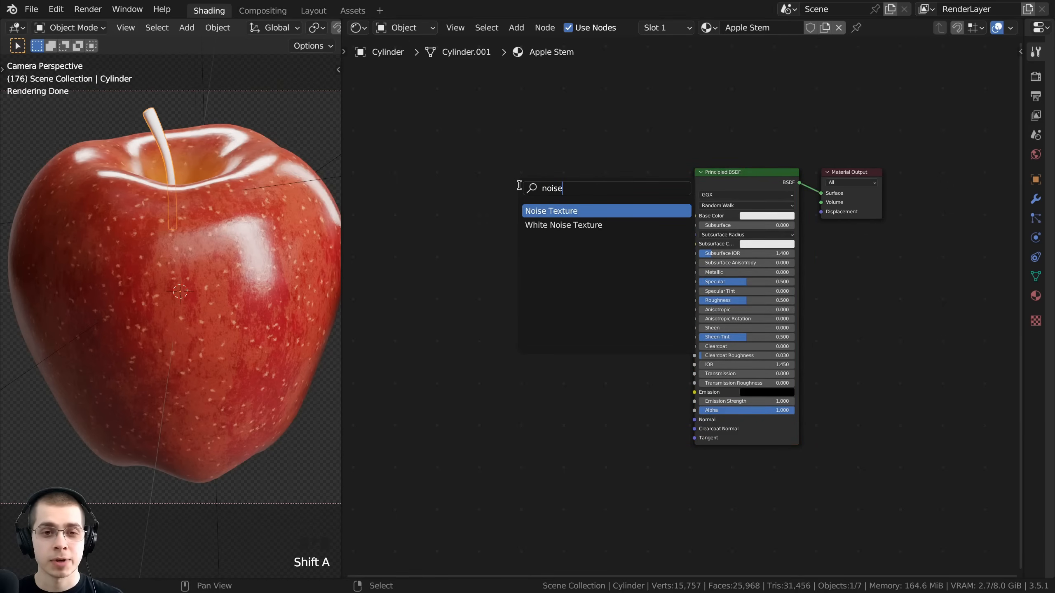
{"action": "key", "text": "Return"}
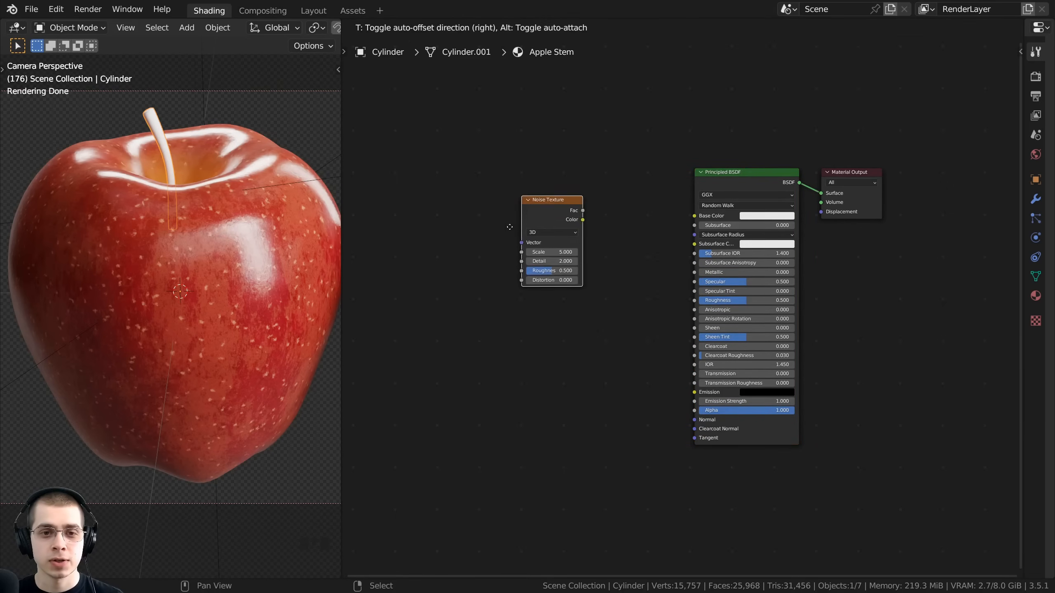
{"action": "left_click", "coordinate": [510, 247]}
{"action": "scroll", "coordinate": [596, 328], "scroll_direction": "up", "scroll_amount": 3}
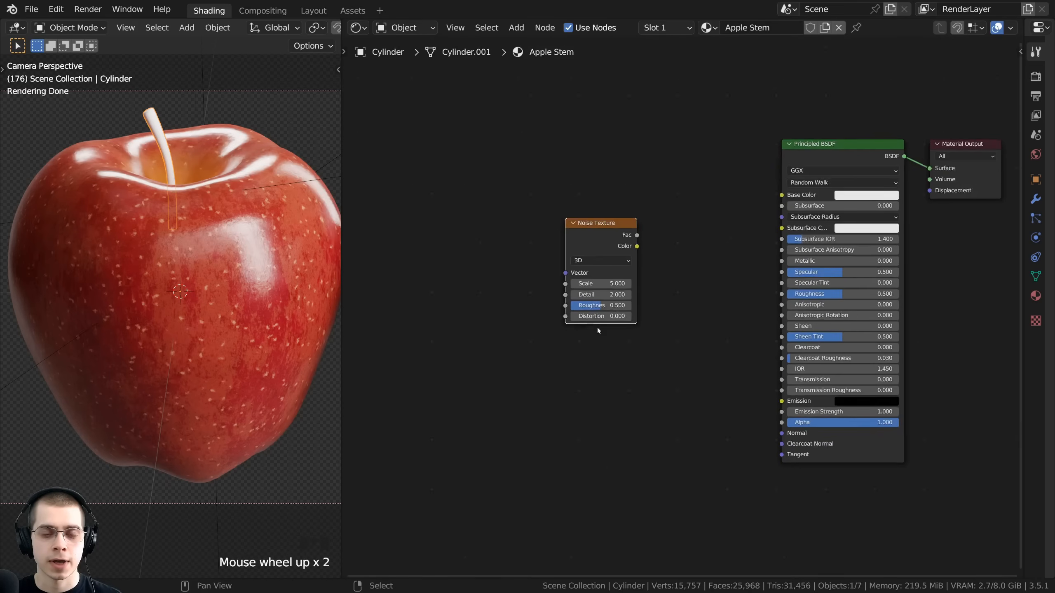
- Add Texture Coordinate and Mapping nodes feeding the Noise Texture's Vector input
{"action": "left_click", "coordinate": [579, 236]}
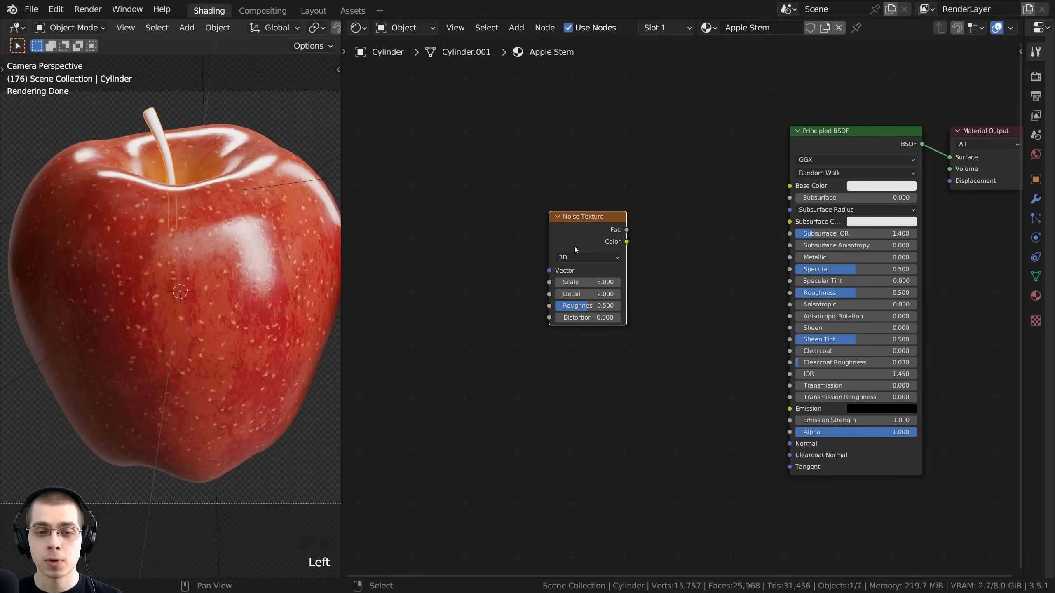
{"action": "key", "text": "ctrl+t"}
{"action": "middle_click_drag", "start_coordinate": [515, 259], "coordinate": [639, 259]}
{"action": "scroll", "coordinate": [640, 259], "scroll_direction": "up", "scroll_amount": 3}
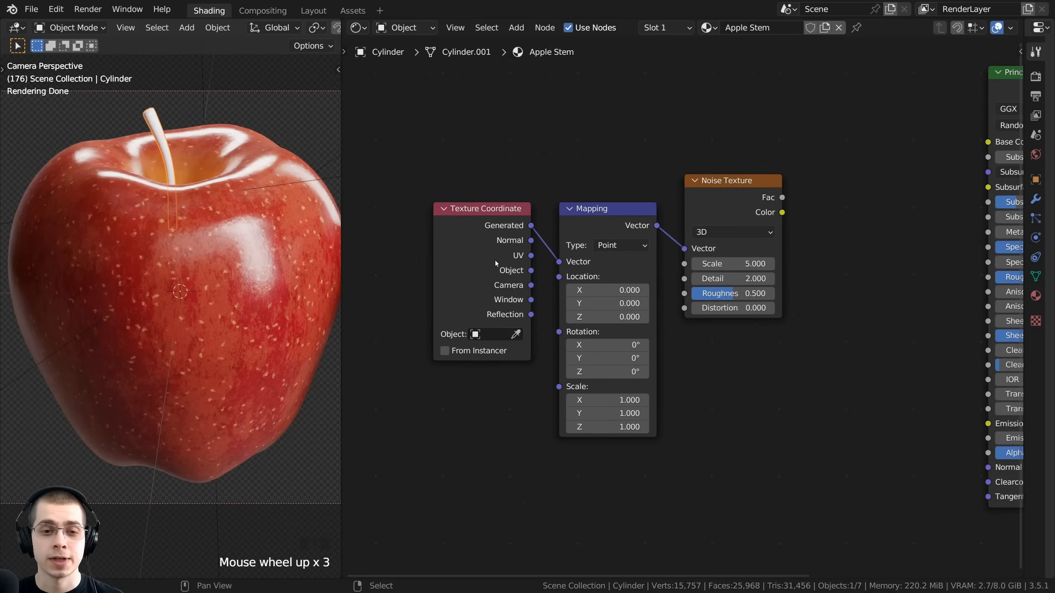
{"action": "middle_click_drag", "start_coordinate": [760, 183], "coordinate": [732, 186]}
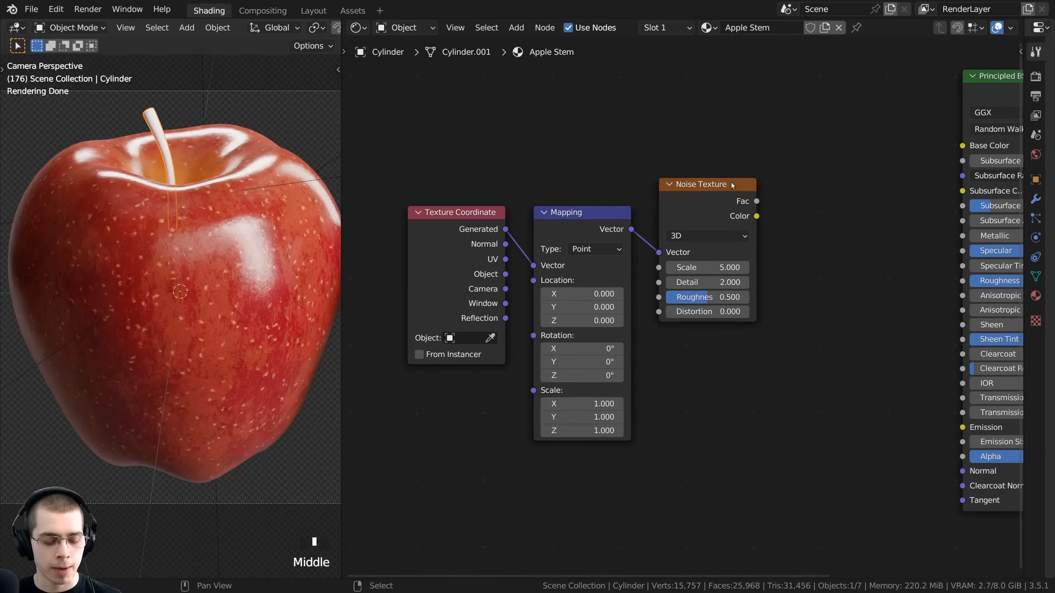
- Preview the Noise Texture's output directly on the stem in a close-up of the render
{"action": "left_click", "coordinate": [716, 200], "text": "ctrl+shift"}
{"action": "scroll", "coordinate": [197, 197], "scroll_direction": "up", "scroll_amount": 6}
{"action": "middle_click_drag", "start_coordinate": [174, 366], "coordinate": [148, 305], "text": "shift"}
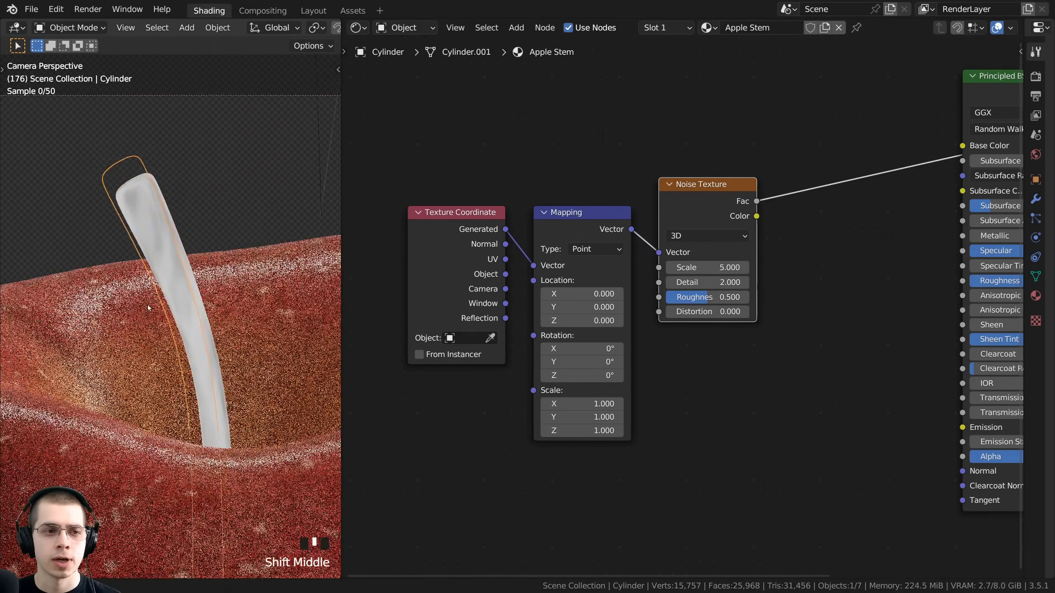
{"action": "scroll", "coordinate": [116, 162], "scroll_direction": "up", "scroll_amount": 3}
{"action": "scroll", "coordinate": [463, 238], "scroll_direction": "up", "scroll_amount": 2}
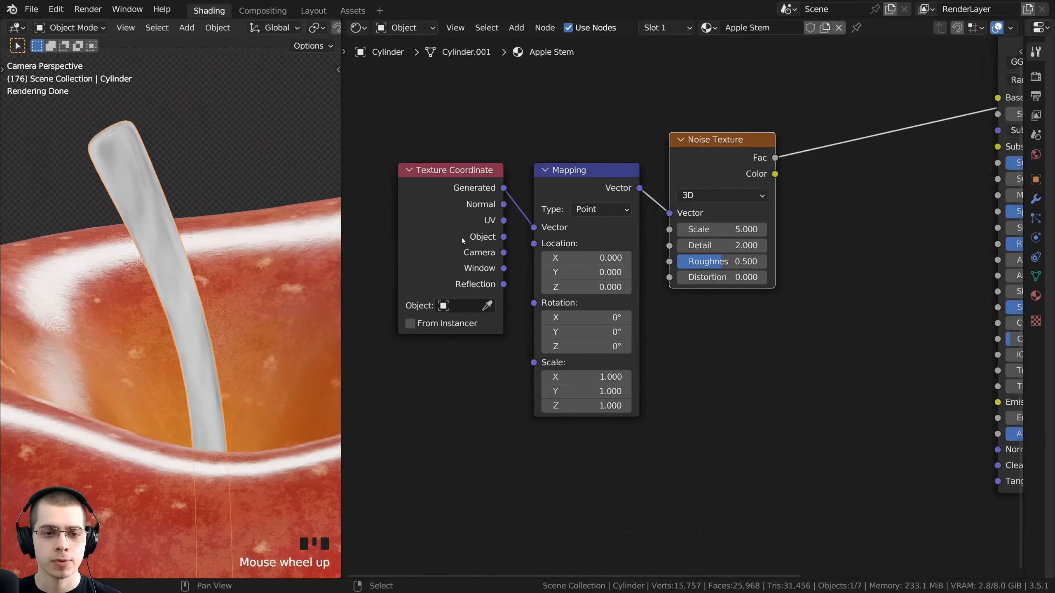
- Feed the Mapping node from the Object texture coordinates and tidy the positions of both nodes
{"action": "left_click", "coordinate": [476, 229]}
{"action": "left_click_drag", "start_coordinate": [484, 229], "coordinate": [525, 224]}
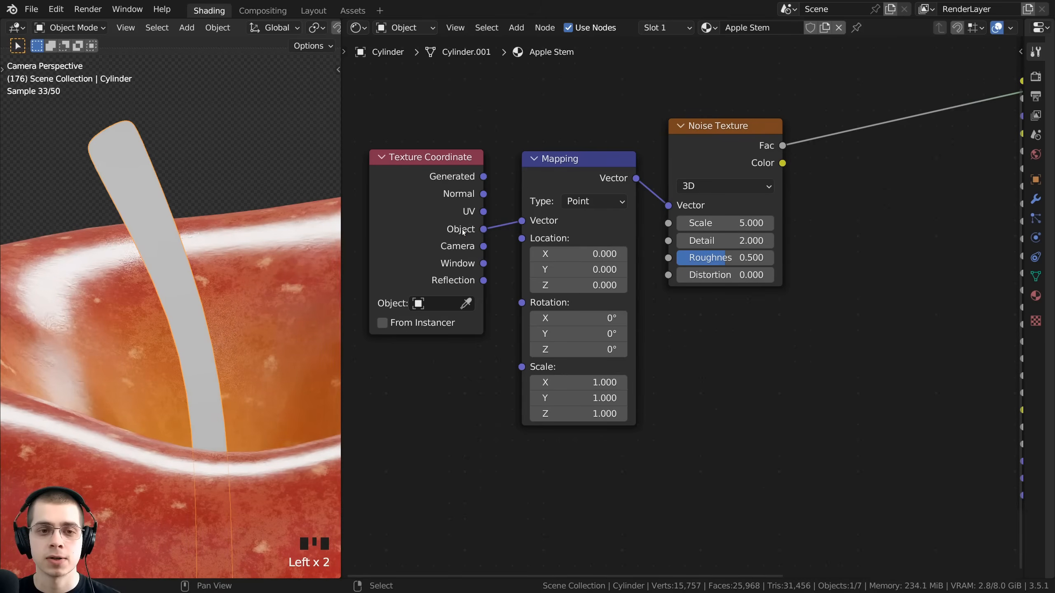
{"action": "left_click_drag", "start_coordinate": [590, 160], "coordinate": [598, 144]}
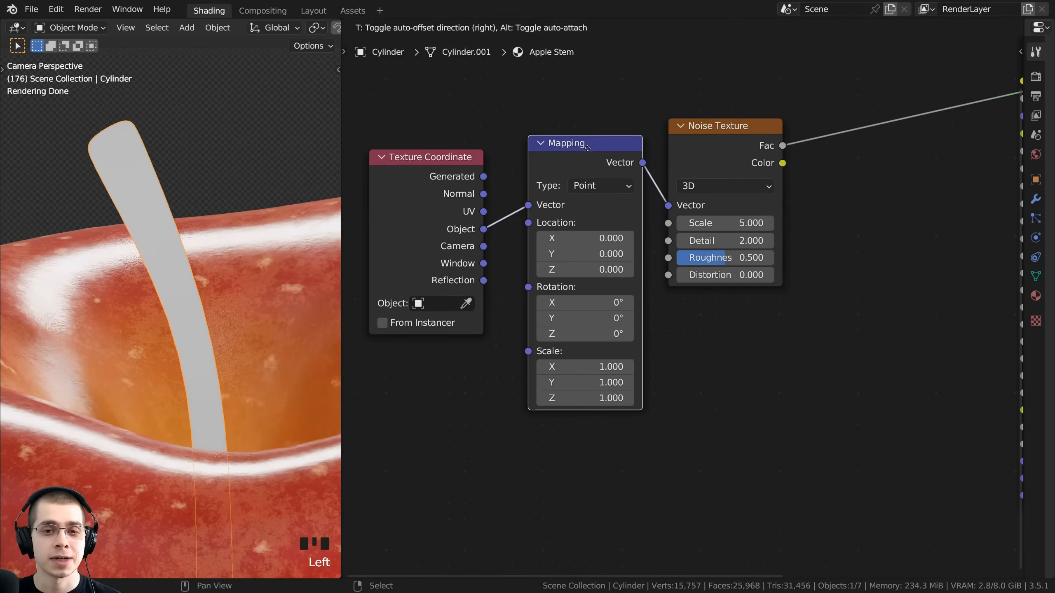
{"action": "left_click_drag", "start_coordinate": [445, 157], "coordinate": [465, 140]}
- Set the stem's Noise Texture Scale to 60 and its Detail to 15
{"action": "scroll", "coordinate": [615, 279], "scroll_direction": "down", "scroll_amount": 2}
{"action": "scroll", "coordinate": [690, 233], "scroll_direction": "up", "scroll_amount": 1}
{"action": "middle_click_drag", "start_coordinate": [701, 229], "coordinate": [637, 210]}
{"action": "scroll", "coordinate": [591, 163], "scroll_direction": "up", "scroll_amount": 2}
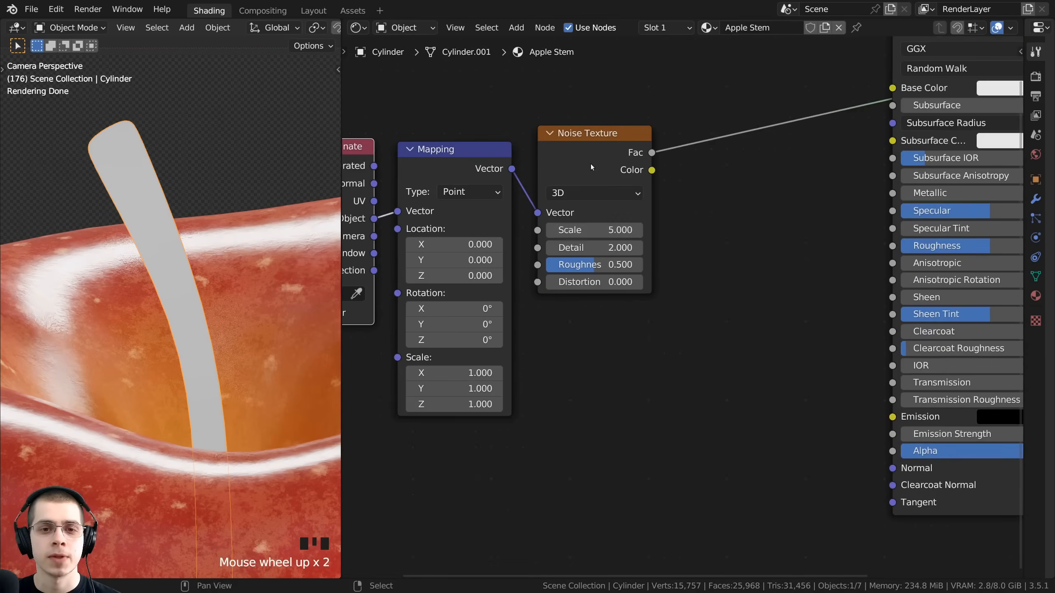
{"action": "left_click", "coordinate": [589, 151]}
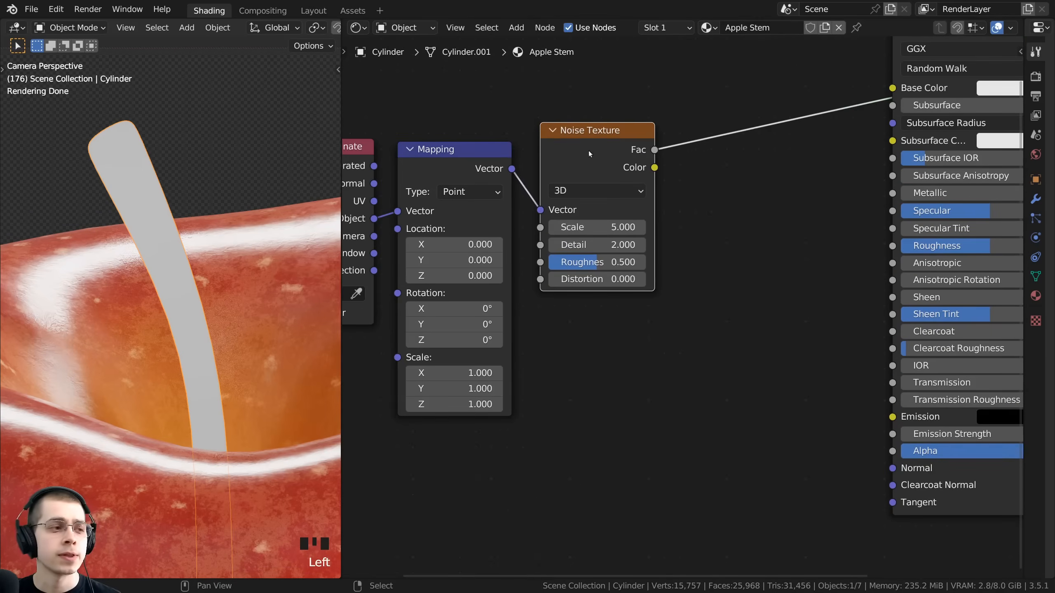
{"action": "double_click", "coordinate": [595, 227]}
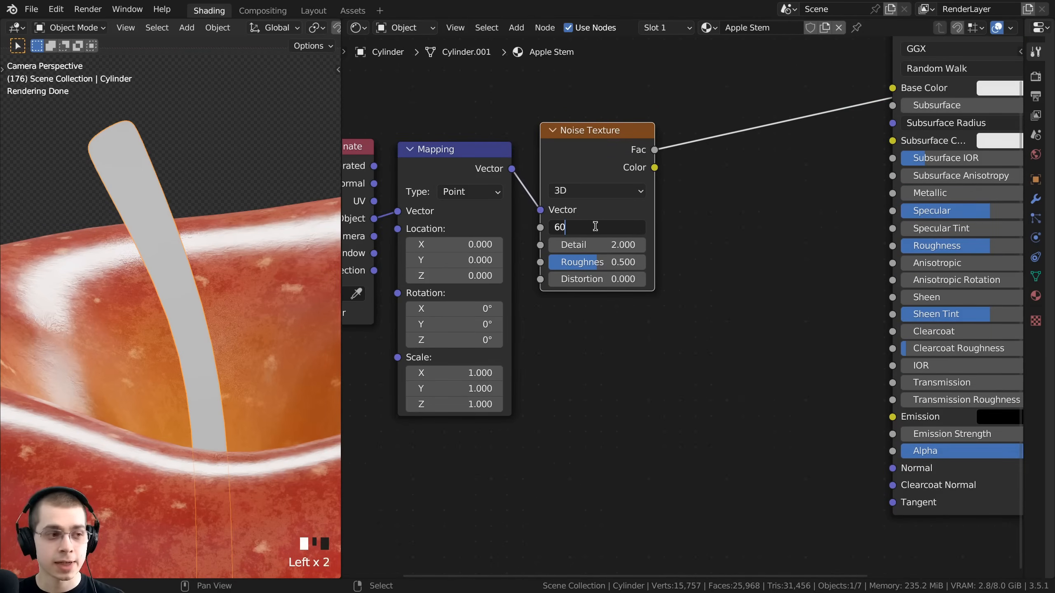
{"action": "type", "text": "60"}
{"action": "key", "text": "Return"}
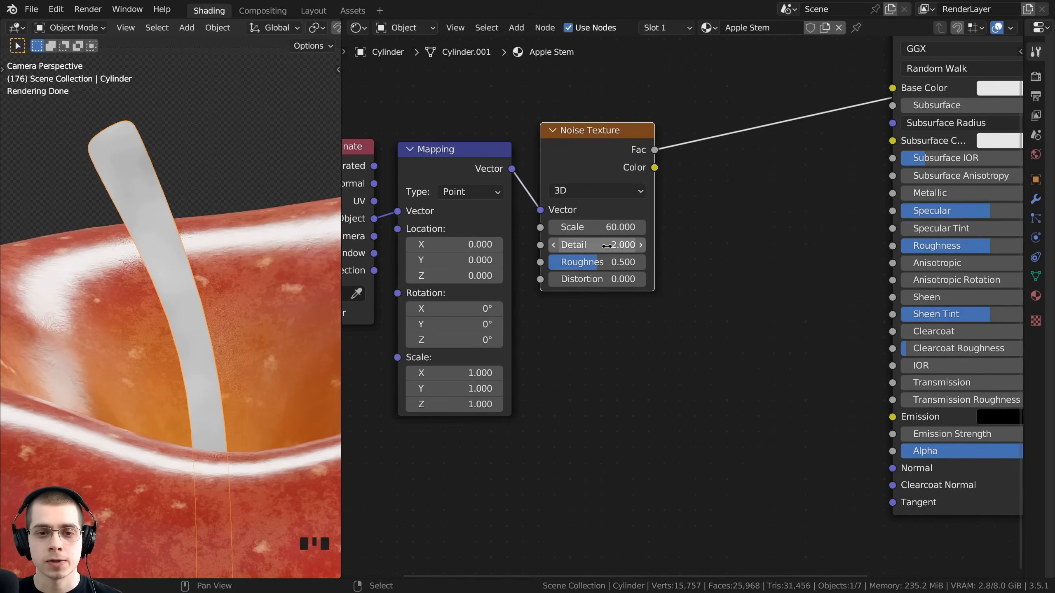
{"action": "left_click_drag", "start_coordinate": [600, 244], "coordinate": [639, 244]}
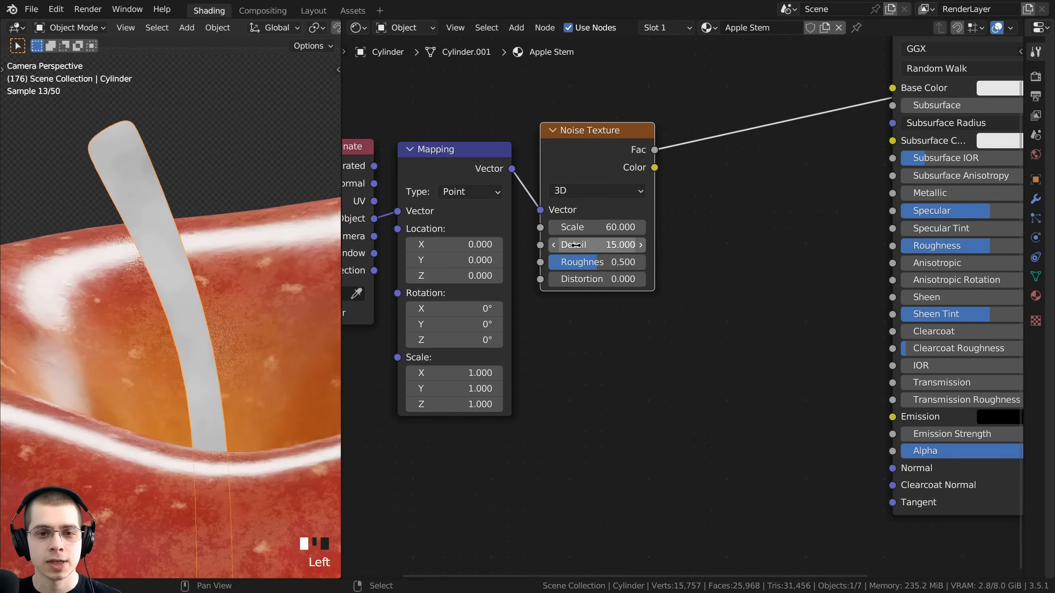
- Add a Wave Texture node below the Noise Texture and link the Mapping node's Vector output to it
{"action": "scroll", "coordinate": [557, 196], "scroll_direction": "down", "scroll_amount": 2}
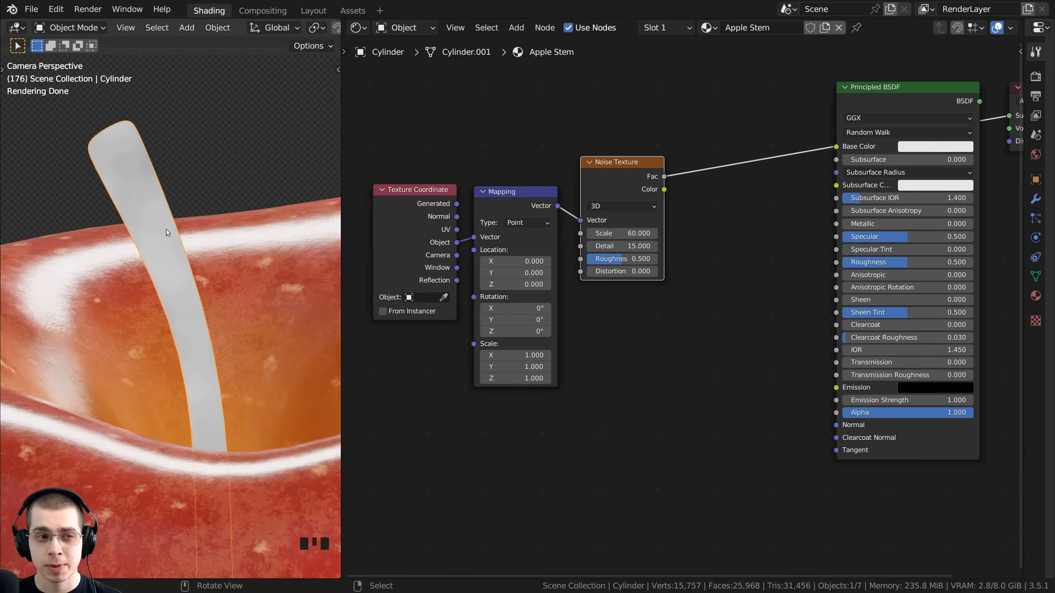
{"action": "scroll", "coordinate": [631, 318], "scroll_direction": "up", "scroll_amount": 2}
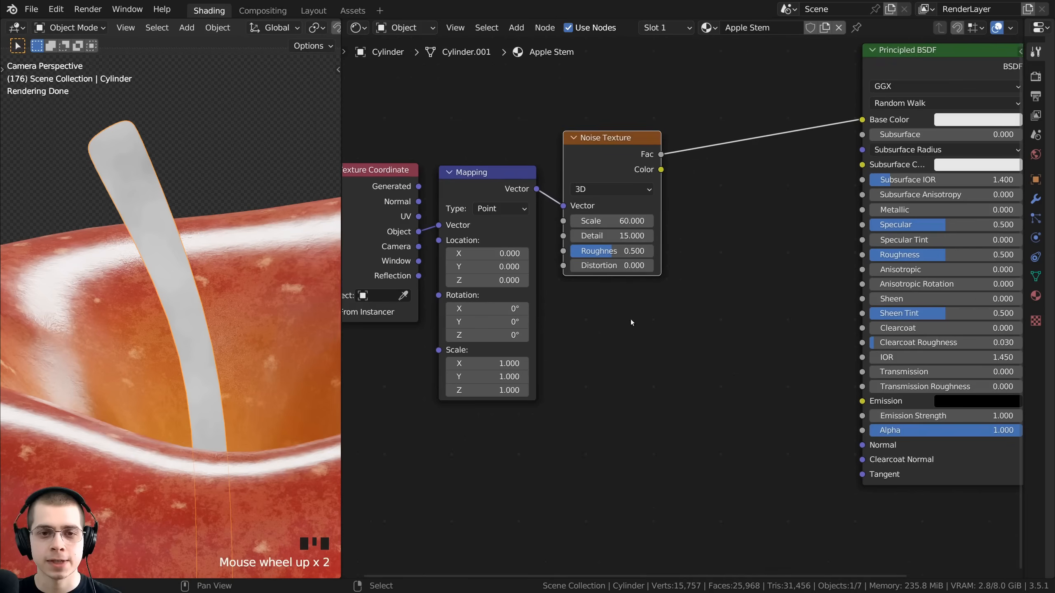
{"action": "middle_click_drag", "start_coordinate": [675, 276], "coordinate": [694, 202]}
{"action": "scroll", "coordinate": [681, 134], "scroll_direction": "up", "scroll_amount": 1}
{"action": "key", "text": "shift+a"}
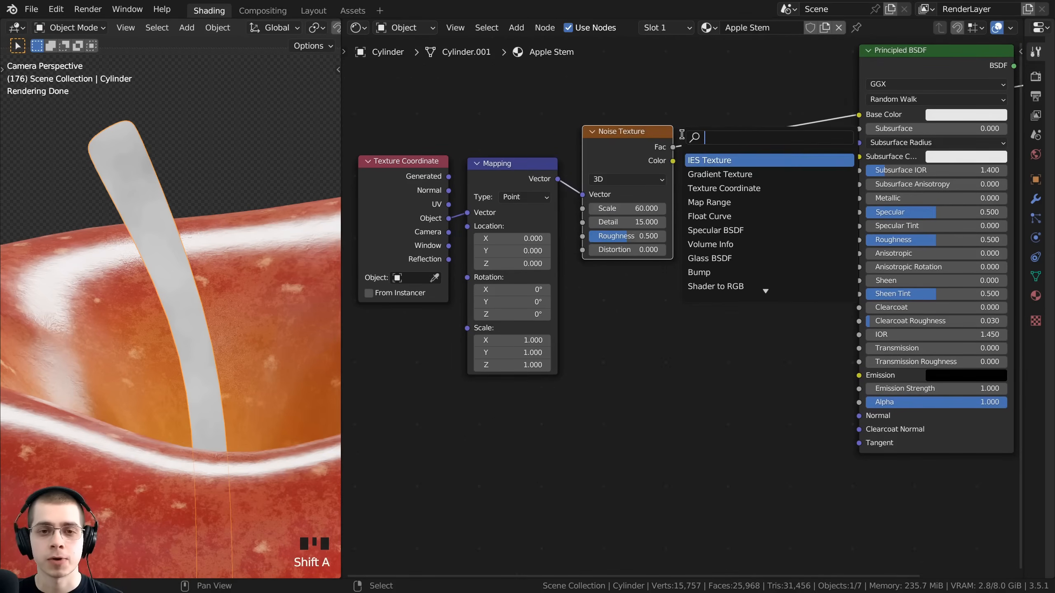
{"action": "type", "text": "wav"}
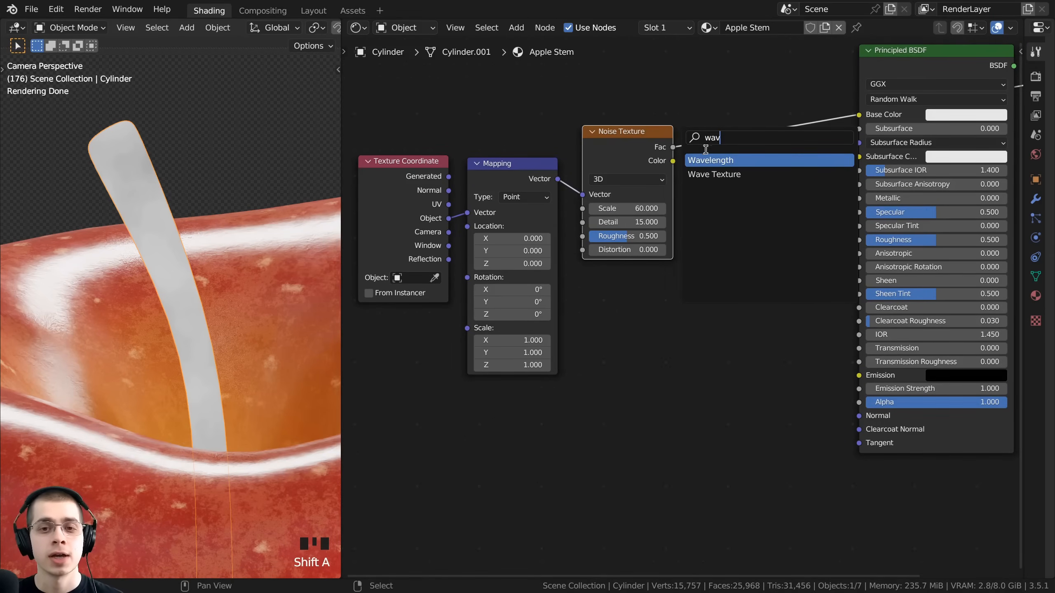
{"action": "left_click", "coordinate": [717, 178]}
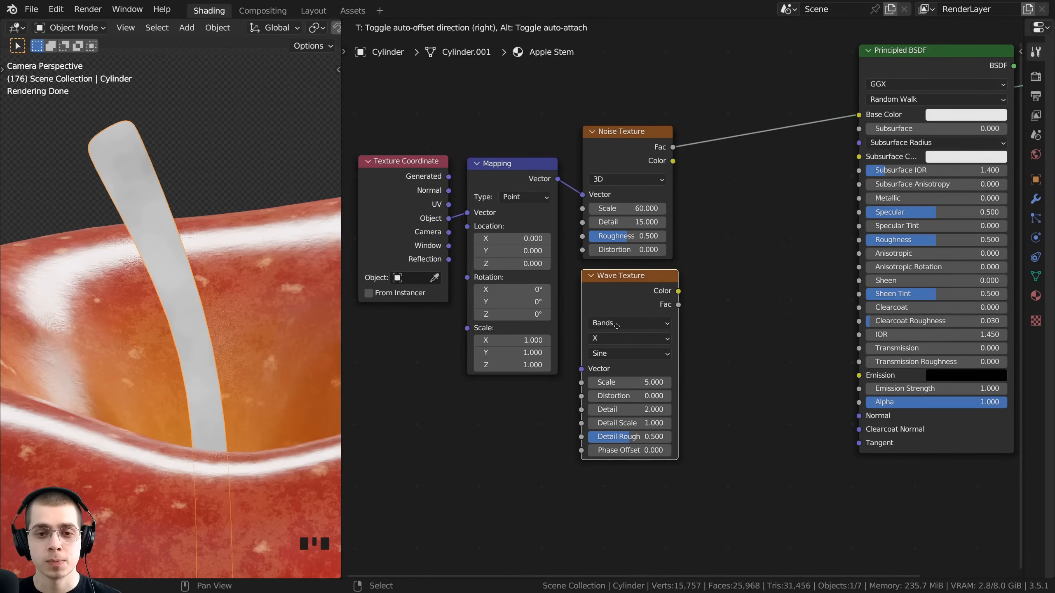
{"action": "left_click", "coordinate": [539, 205]}
{"action": "middle_click_drag", "start_coordinate": [538, 205], "coordinate": [554, 164]}
{"action": "left_click_drag", "start_coordinate": [554, 135], "coordinate": [598, 327]}
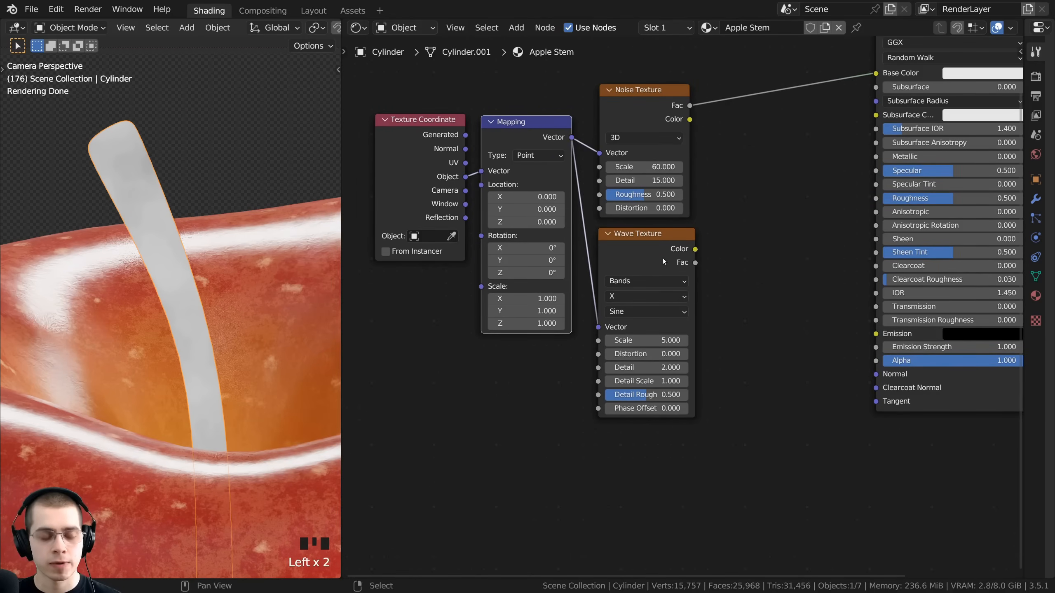
- Preview the Wave Texture's output directly on the stem and set its Scale to 75
{"action": "left_click", "coordinate": [651, 256], "text": "ctrl+shift"}
{"action": "middle_click_drag", "start_coordinate": [617, 284], "coordinate": [624, 254]}
{"action": "scroll", "coordinate": [624, 255], "scroll_direction": "up", "scroll_amount": 5}
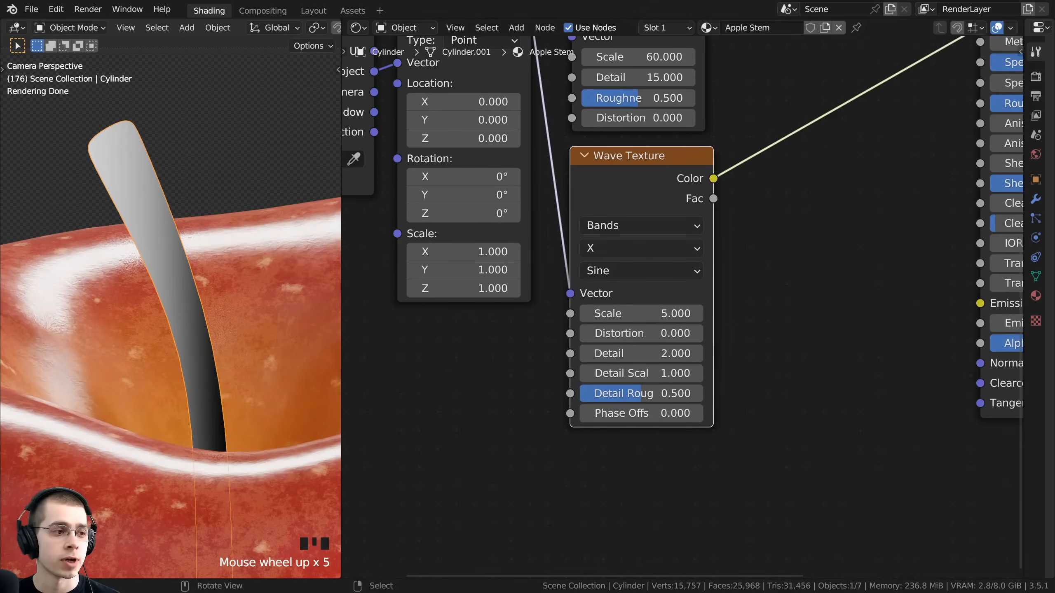
{"action": "left_click", "coordinate": [642, 308]}
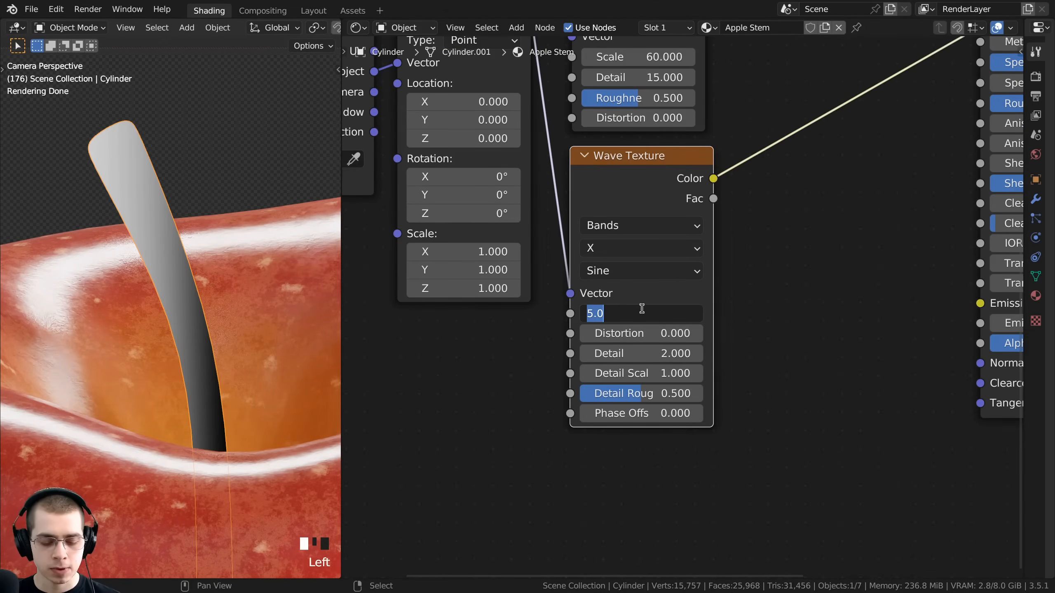
{"action": "type", "text": "75"}
{"action": "key", "text": "Return"}
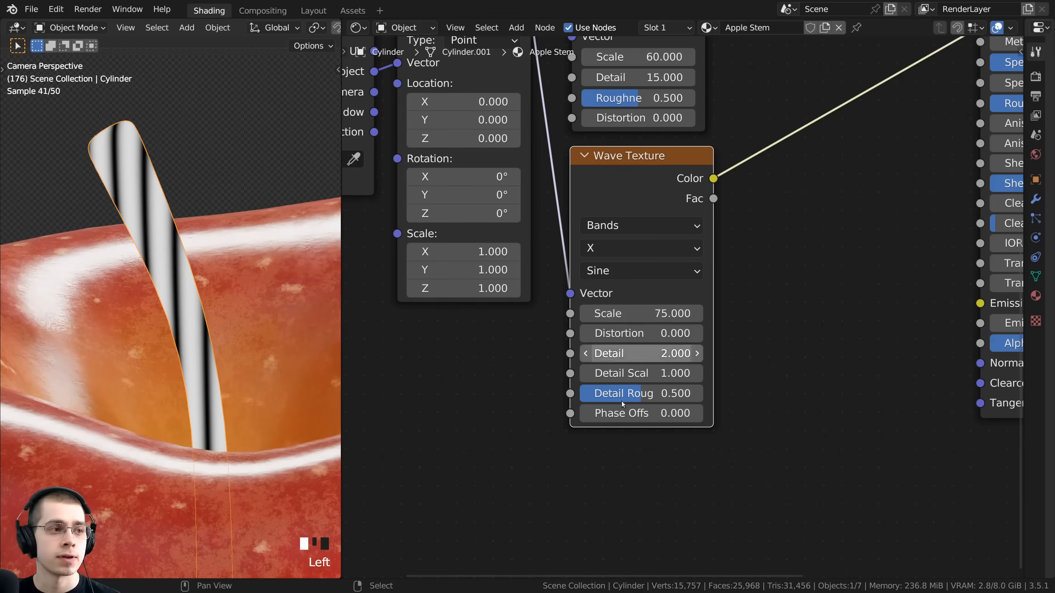
- Set the Wave Texture's Distortion to 22 and its Detail to 15
{"action": "mouse_move", "coordinate": [642, 335]}
{"action": "left_mouse_down"}
{"action": "mouse_move", "coordinate": [689, 333]}
{"action": "mouse_move", "coordinate": [633, 331]}
{"action": "left_mouse_up"}
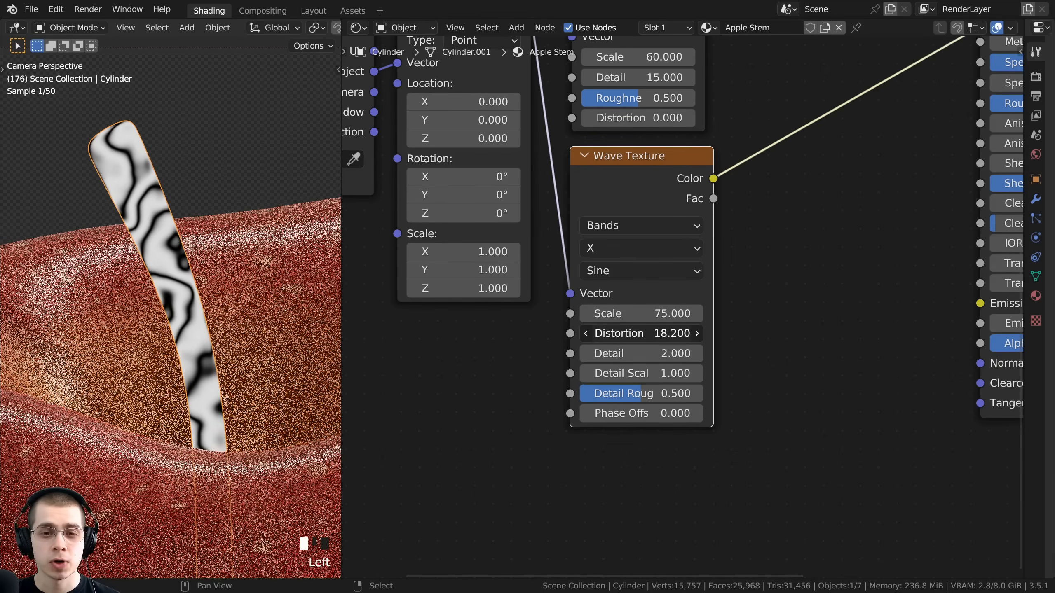
{"action": "double_click", "coordinate": [633, 331]}
{"action": "type", "text": "22"}
{"action": "key", "text": "Return"}
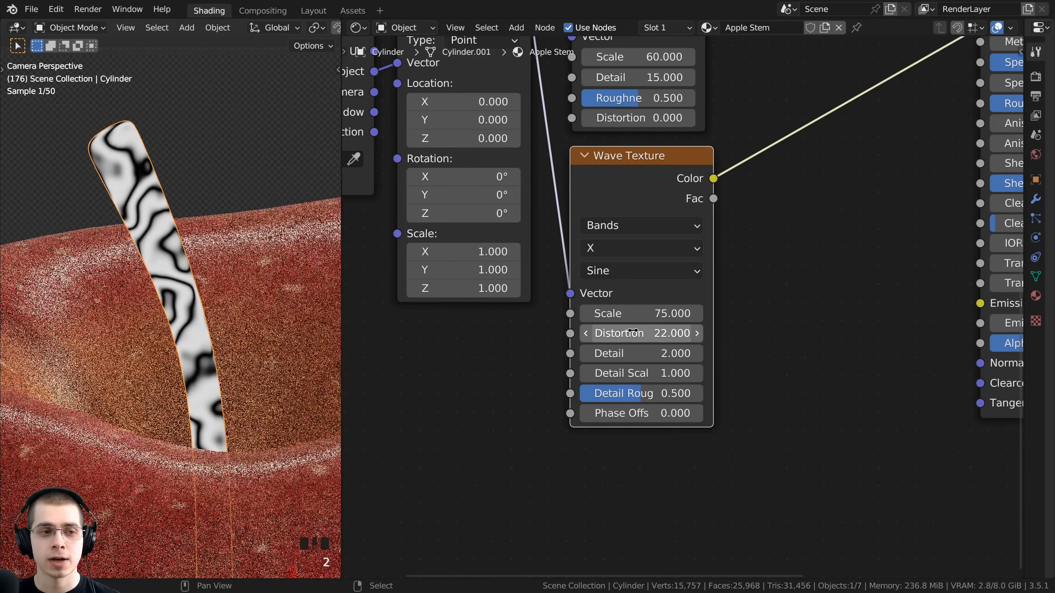
{"action": "left_click_drag", "start_coordinate": [616, 357], "coordinate": [639, 358]}
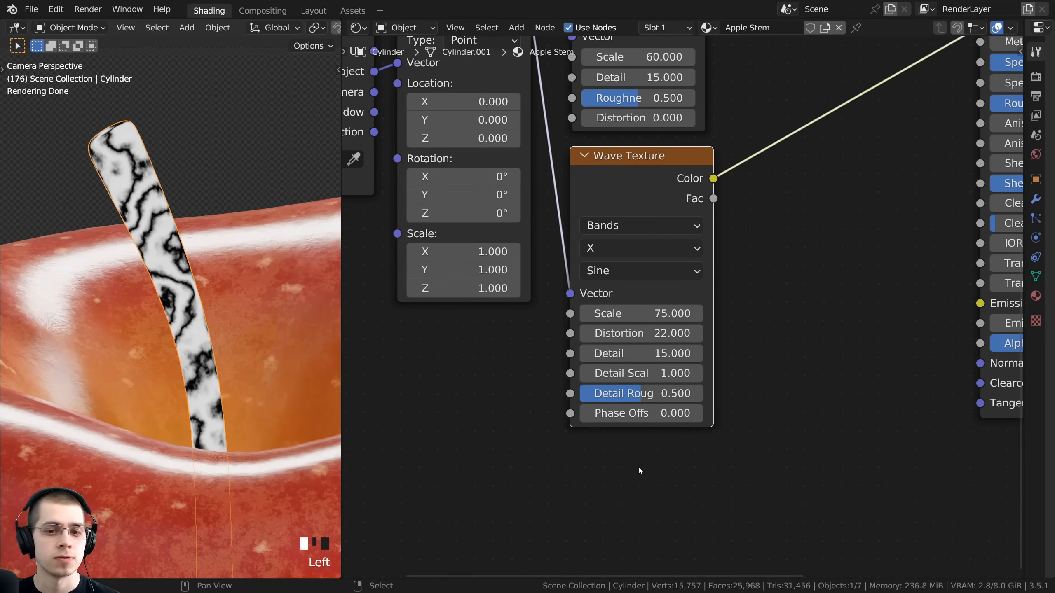
- Set the Wave Texture's Detail Roughness to 0.6 and inspect the pattern on the stem
{"action": "left_click", "coordinate": [646, 394]}
{"action": "left_click", "coordinate": [657, 402]}
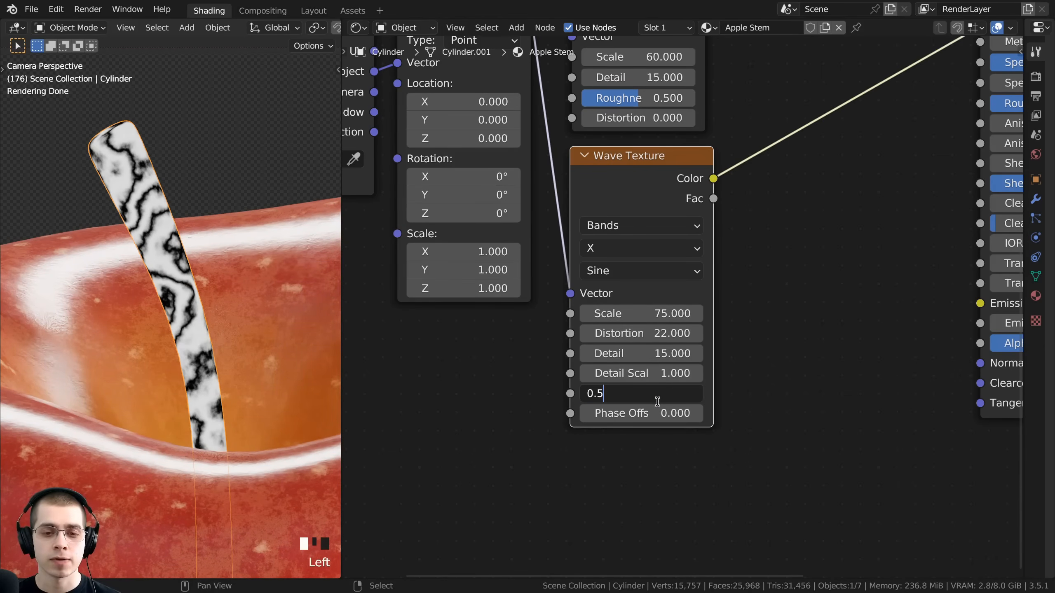
{"action": "type", "text": "6"}
{"action": "key", "text": "Return"}
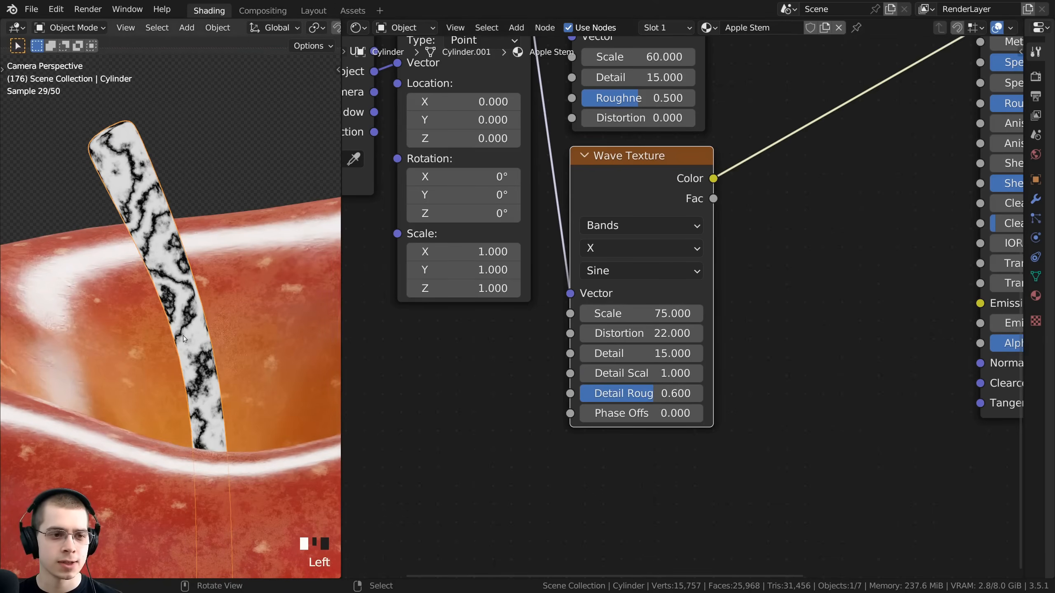
{"action": "scroll", "coordinate": [183, 336], "scroll_direction": "up", "scroll_amount": 3}
{"action": "scroll", "coordinate": [188, 255], "scroll_direction": "down", "scroll_amount": 4}
{"action": "scroll", "coordinate": [748, 198], "scroll_direction": "down", "scroll_amount": 5}
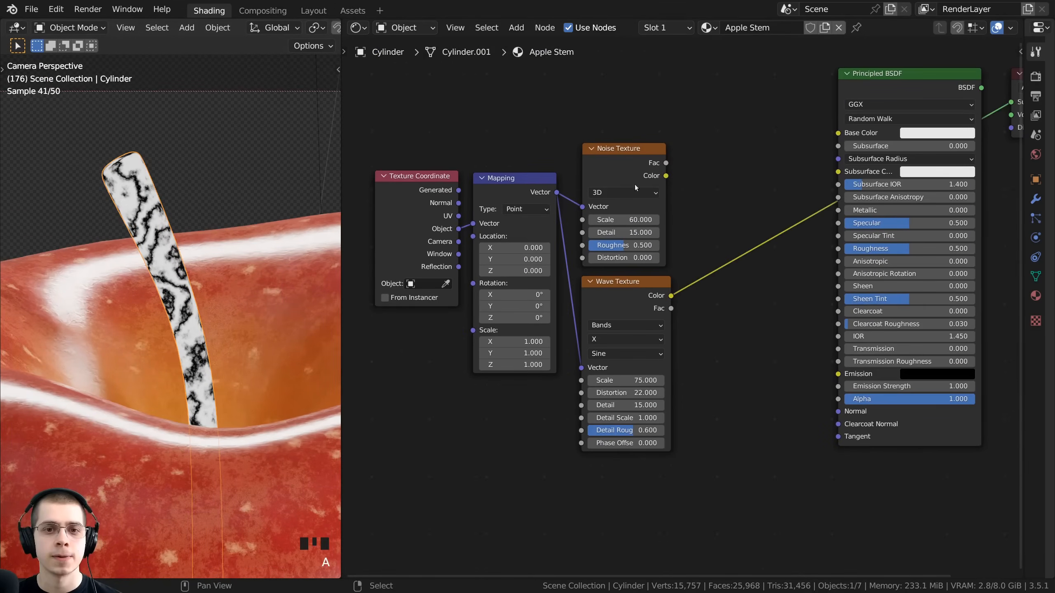
- Add a Mix node beside the Noise and Wave Textures and set its data type to Color
{"action": "left_click", "coordinate": [622, 157]}
{"action": "left_click", "coordinate": [618, 294]}
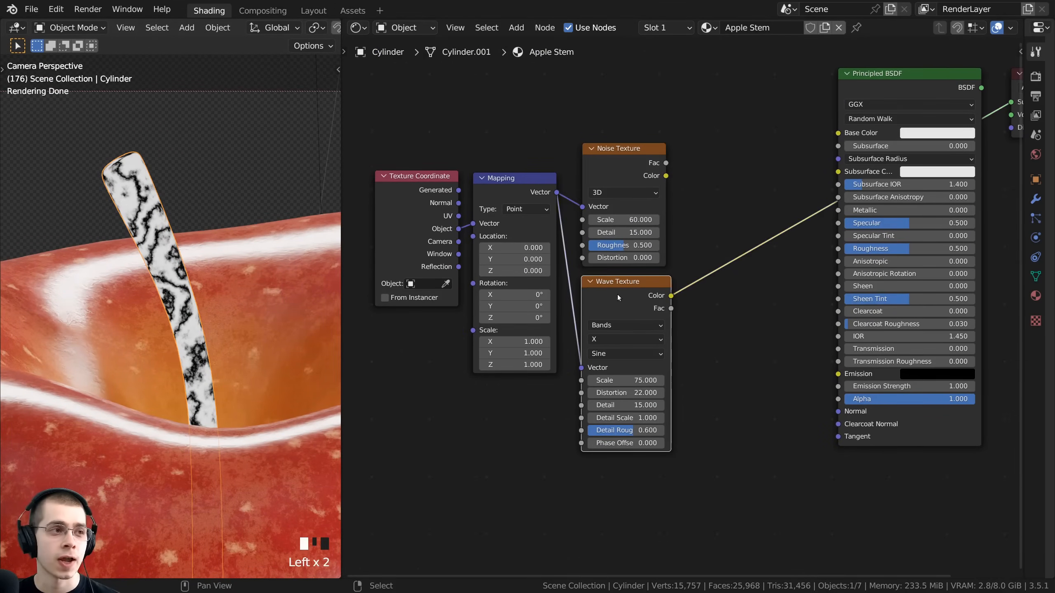
{"action": "scroll", "coordinate": [683, 193], "scroll_direction": "up", "scroll_amount": 1}
{"action": "middle_click_drag", "start_coordinate": [683, 193], "coordinate": [664, 215]}
{"action": "key", "text": "shift+a"}
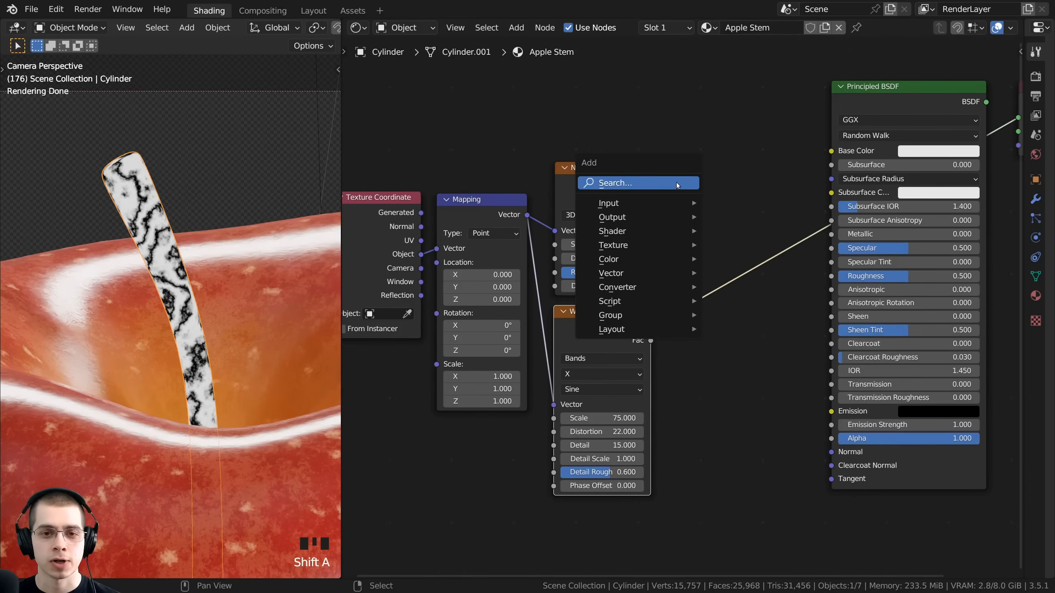
{"action": "left_click", "coordinate": [676, 183]}
{"action": "type", "text": "mix"}
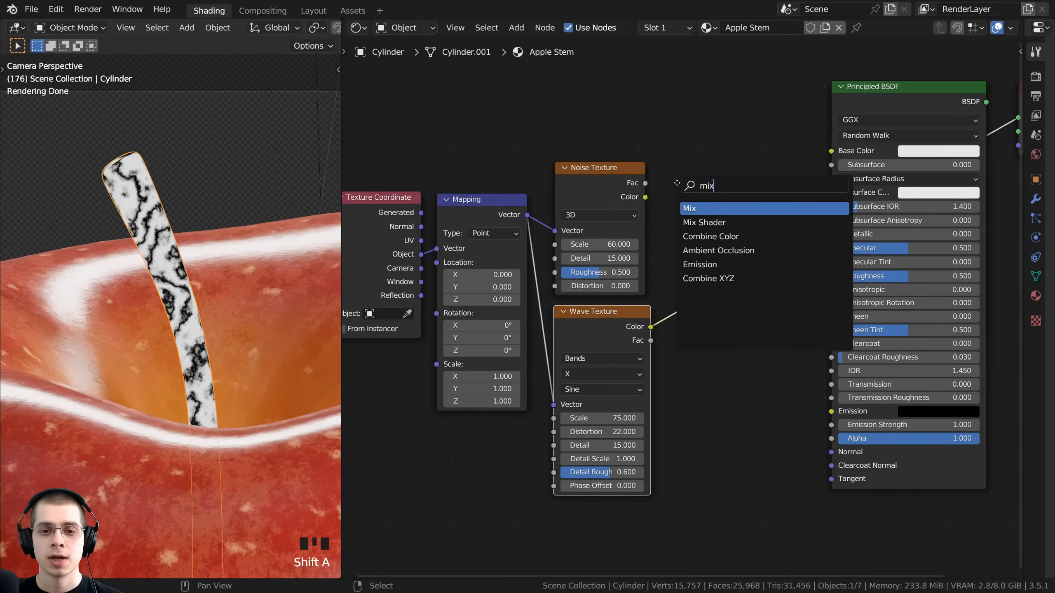
{"action": "key", "text": "Return"}
{"action": "left_click", "coordinate": [678, 122]}
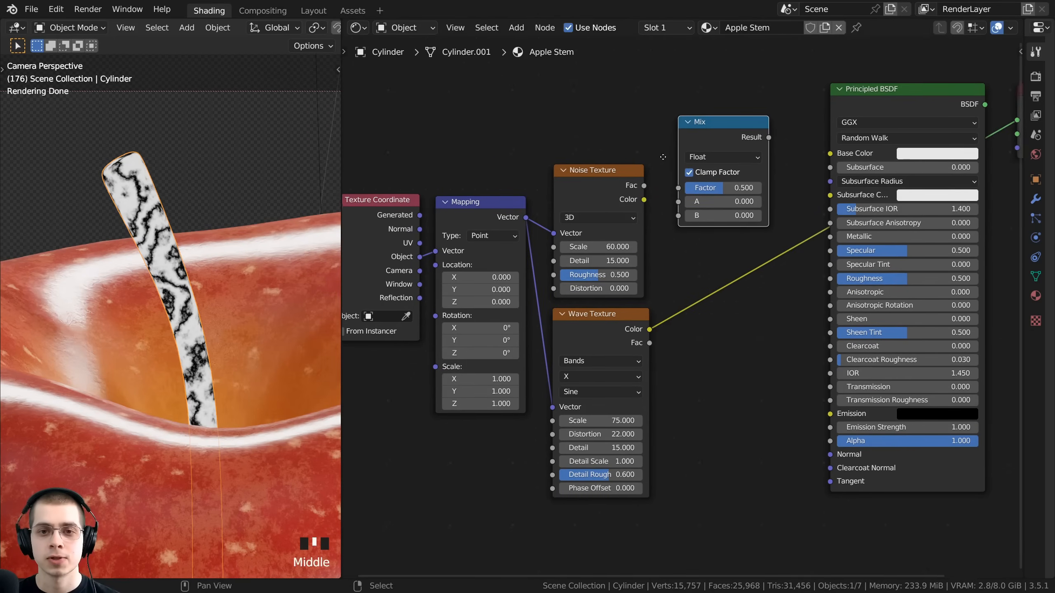
{"action": "scroll", "coordinate": [684, 137], "scroll_direction": "up", "scroll_amount": 2}
{"action": "left_click", "coordinate": [711, 137]}
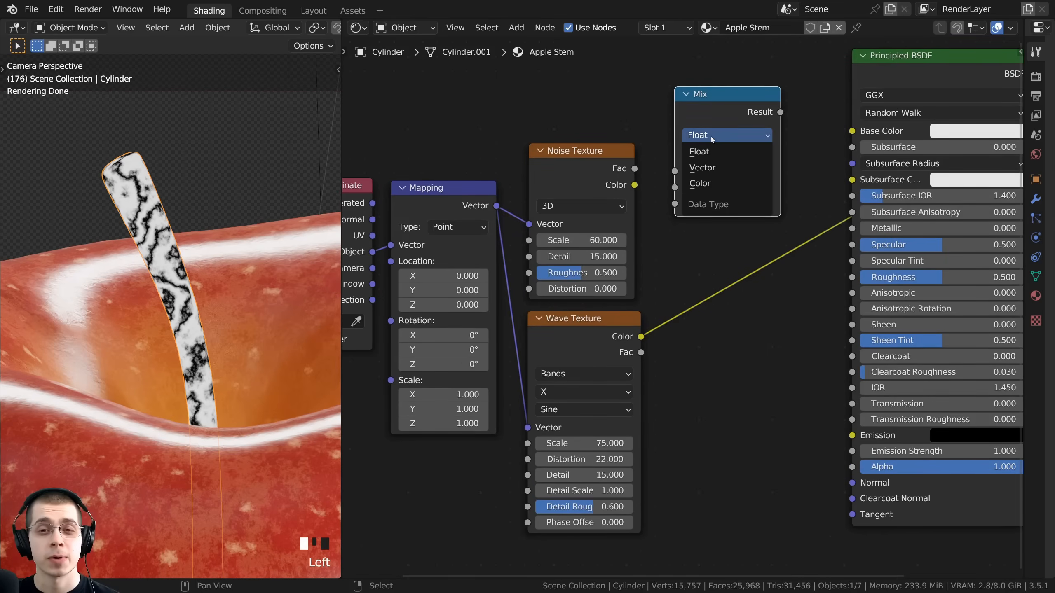
{"action": "left_click", "coordinate": [716, 186]}
{"action": "left_click_drag", "start_coordinate": [713, 115], "coordinate": [718, 114]}
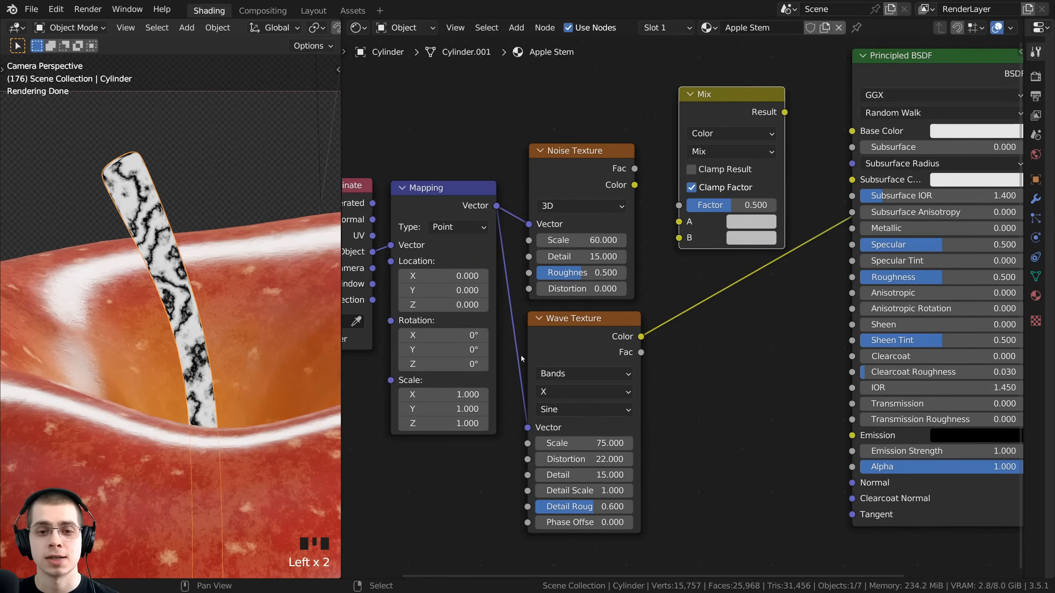
- Link the Noise Texture's Fac to Mix input A and the Wave Texture's Color to B, and preview the result on the stem
{"action": "left_click_drag", "start_coordinate": [582, 329], "coordinate": [679, 237]}
{"action": "middle_click_drag", "start_coordinate": [595, 187], "coordinate": [594, 235]}
{"action": "left_click_drag", "start_coordinate": [580, 213], "coordinate": [678, 271]}
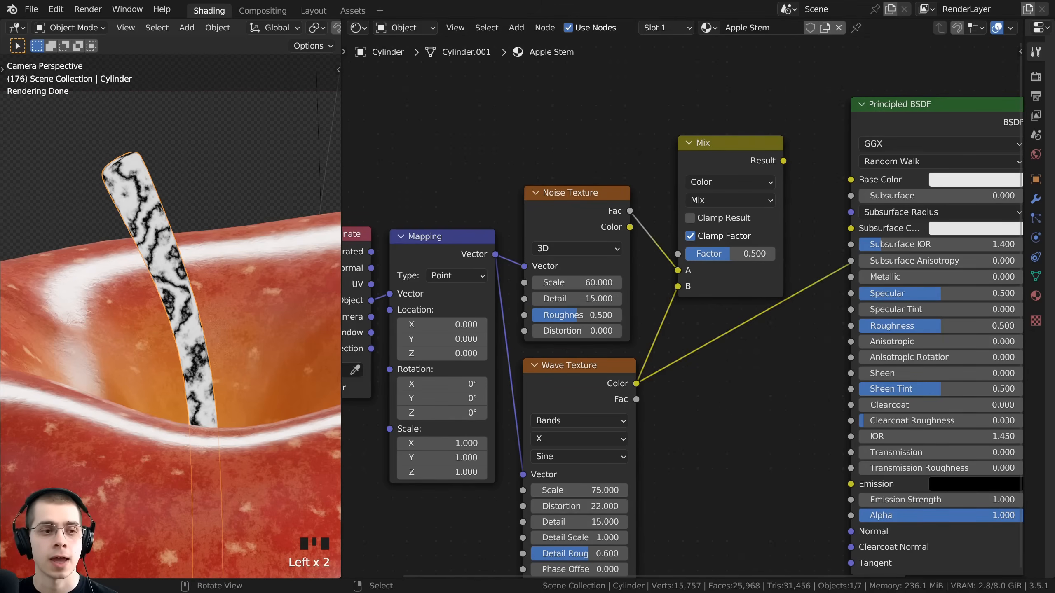
{"action": "left_click", "coordinate": [740, 155], "text": "ctrl+shift"}
{"action": "left_click_drag", "start_coordinate": [740, 155], "coordinate": [746, 227]}
{"action": "scroll", "coordinate": [693, 313], "scroll_direction": "up", "scroll_amount": 2}
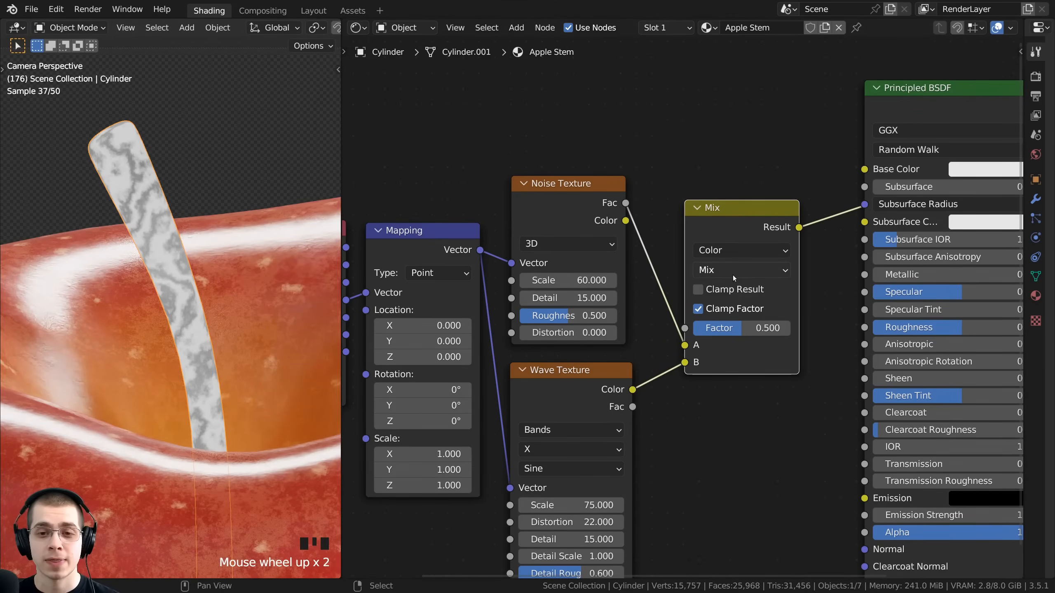
- Change the Mix node's blending mode to Darken and set its Factor to 0.13
{"action": "left_click", "coordinate": [732, 271]}
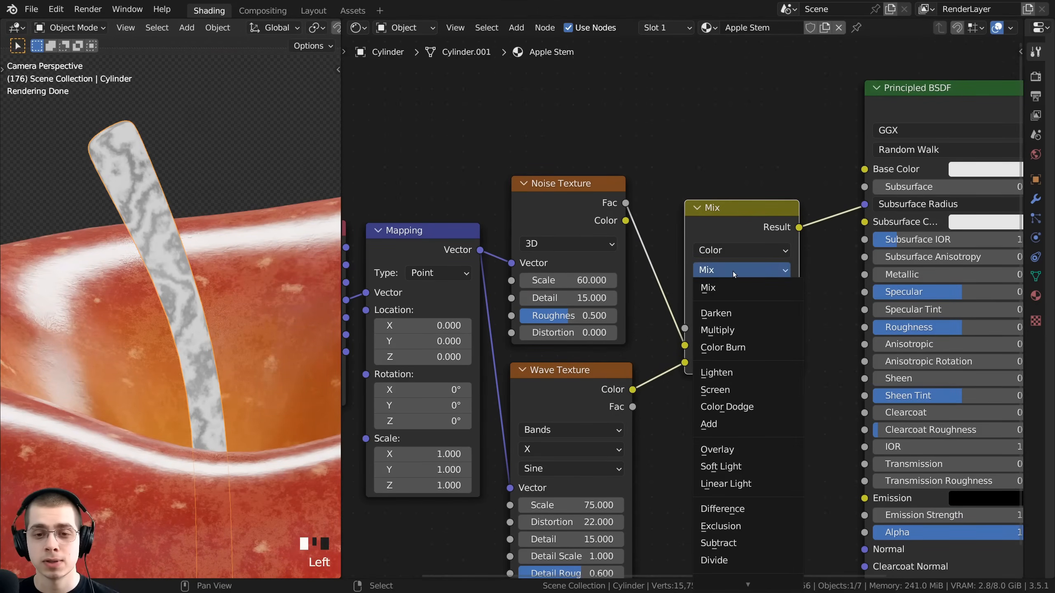
{"action": "left_click", "coordinate": [725, 315]}
{"action": "mouse_move", "coordinate": [750, 328]}
{"action": "left_mouse_down"}
{"action": "mouse_move", "coordinate": [762, 327]}
{"action": "mouse_move", "coordinate": [702, 327]}
{"action": "mouse_move", "coordinate": [763, 328]}
{"action": "mouse_move", "coordinate": [701, 327]}
{"action": "mouse_move", "coordinate": [741, 327]}
{"action": "left_mouse_up"}
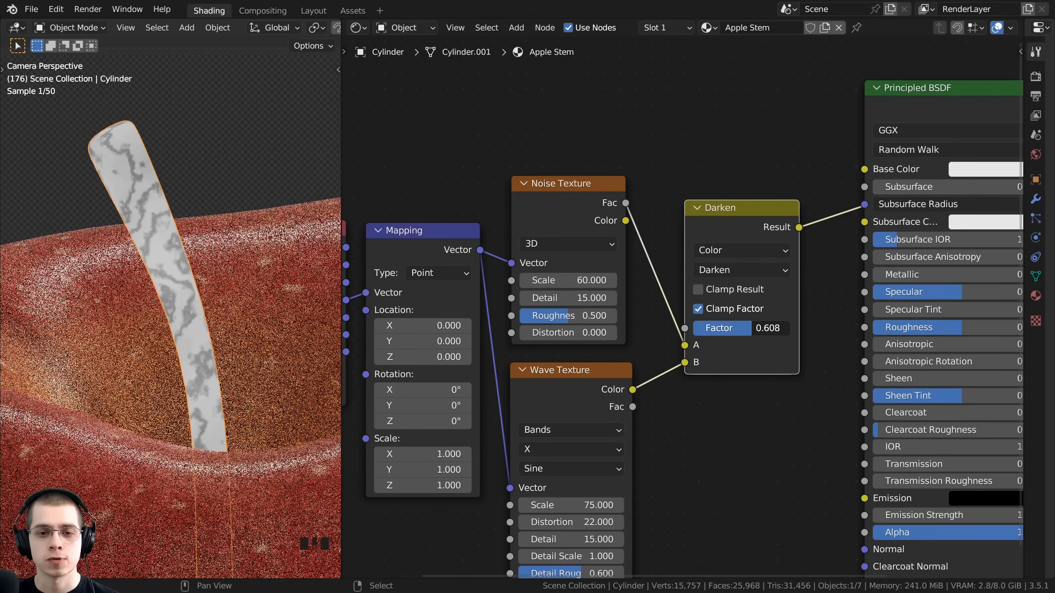
{"action": "left_click", "coordinate": [729, 325]}
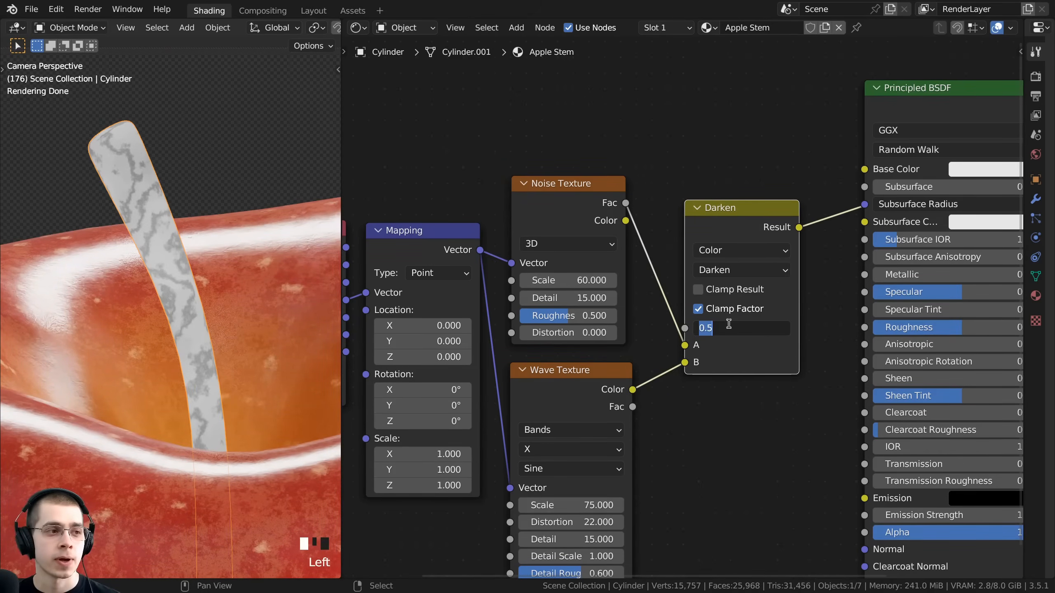
{"action": "key", "text": "BackSpace"}
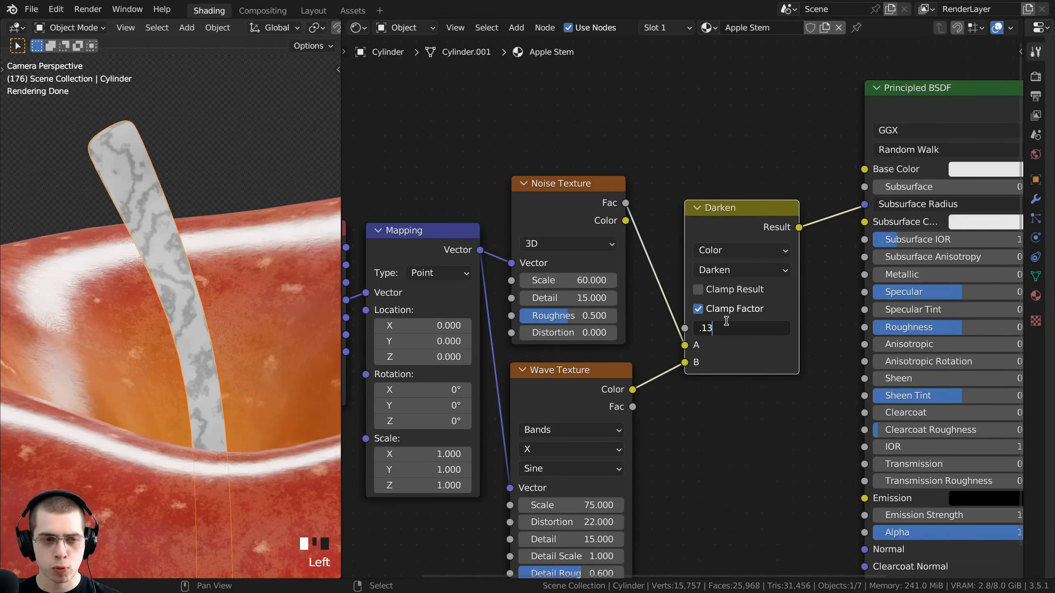
{"action": "key", "text": "Return"}
{"action": "scroll", "coordinate": [190, 216], "scroll_direction": "up", "scroll_amount": 4}
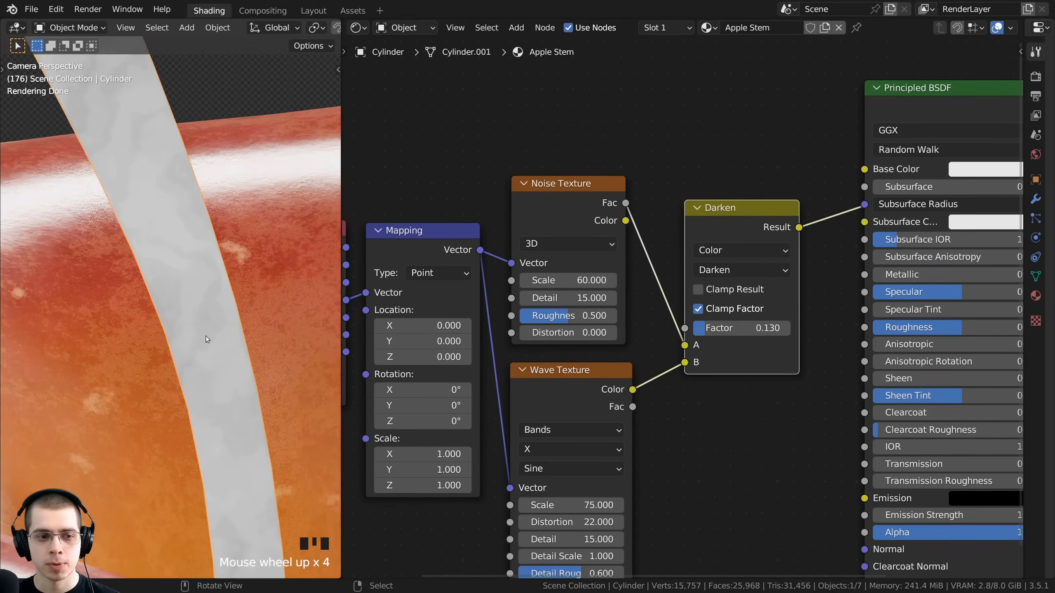
{"action": "scroll", "coordinate": [206, 337], "scroll_direction": "down", "scroll_amount": 1}
{"action": "scroll", "coordinate": [679, 323], "scroll_direction": "down", "scroll_amount": 3}
- Link the Darken node's Result to the Principled BSDF's Base Color and reconnect the shader to the Material Output's Surface
{"action": "middle_click_drag", "start_coordinate": [679, 324], "coordinate": [646, 319]}
{"action": "middle_click_drag", "start_coordinate": [773, 244], "coordinate": [705, 251]}
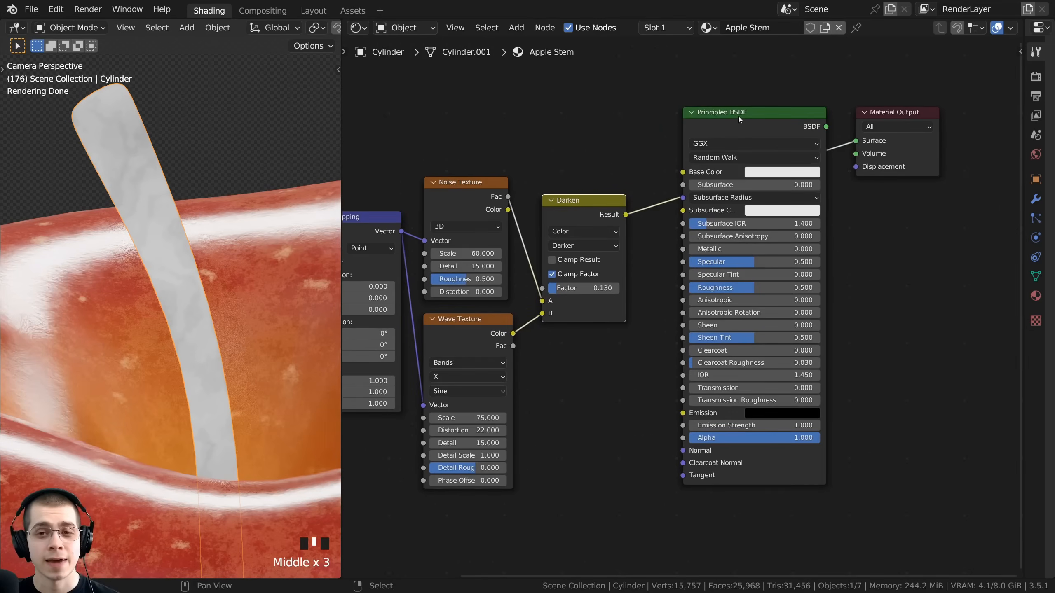
{"action": "left_click_drag", "start_coordinate": [738, 116], "coordinate": [783, 206]}
{"action": "left_click", "coordinate": [596, 214]}
{"action": "left_click_drag", "start_coordinate": [595, 214], "coordinate": [735, 262]}
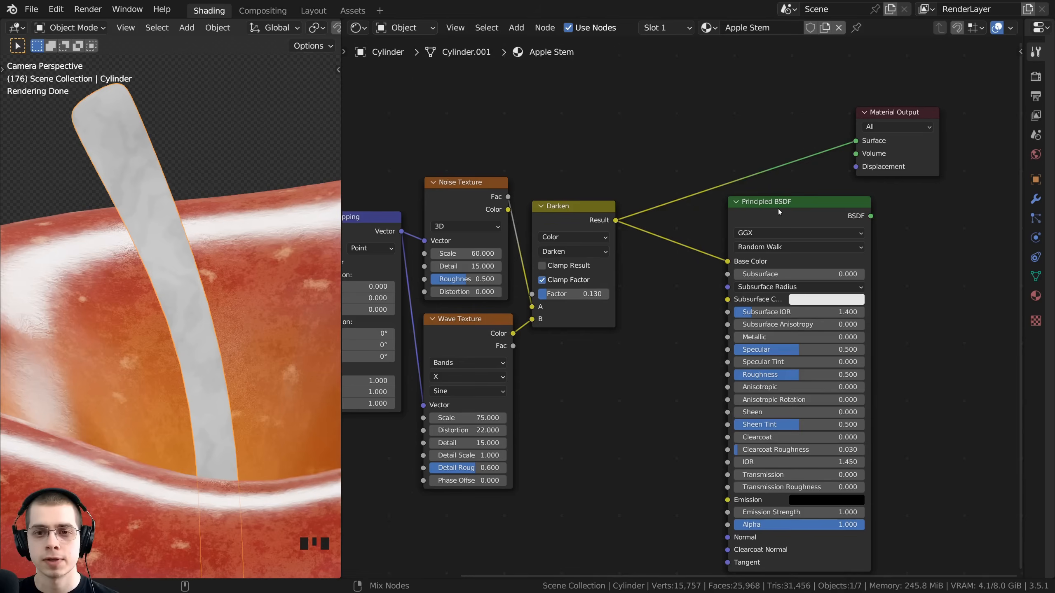
{"action": "left_click_drag", "start_coordinate": [778, 208], "coordinate": [758, 138]}
- Move the shader and output nodes aside and insert a ColorRamp between the Darken node and the Principled BSDF
{"action": "left_click_drag", "start_coordinate": [744, 91], "coordinate": [872, 174]}
{"action": "left_click_drag", "start_coordinate": [802, 132], "coordinate": [910, 139]}
{"action": "key", "text": "a"}
{"action": "scroll", "coordinate": [574, 190], "scroll_direction": "up", "scroll_amount": 1}
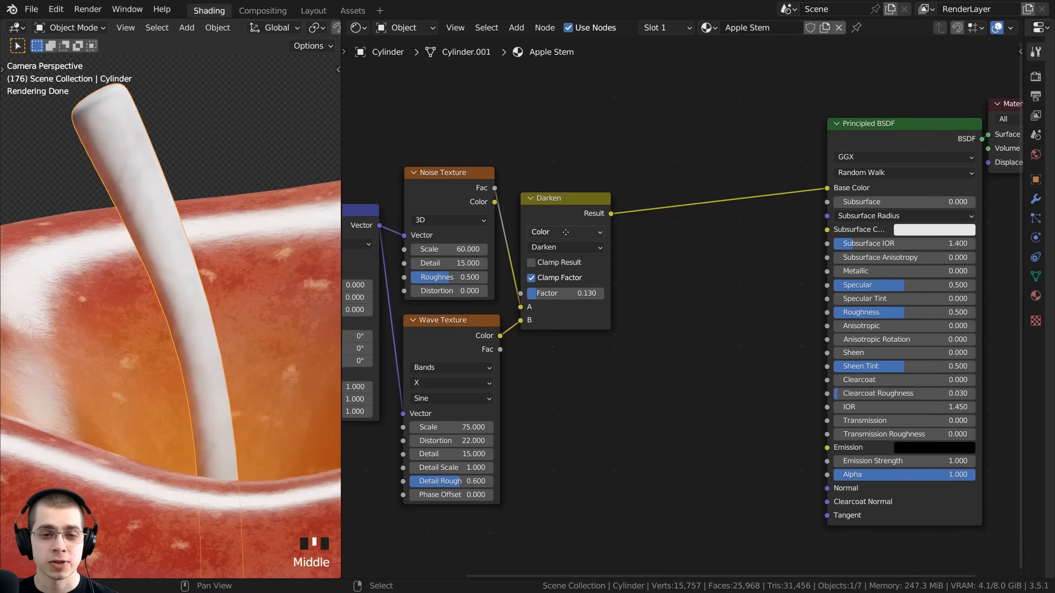
{"action": "middle_click_drag", "start_coordinate": [573, 190], "coordinate": [580, 189]}
{"action": "key", "text": "shift+a"}
{"action": "type", "text": "col"}
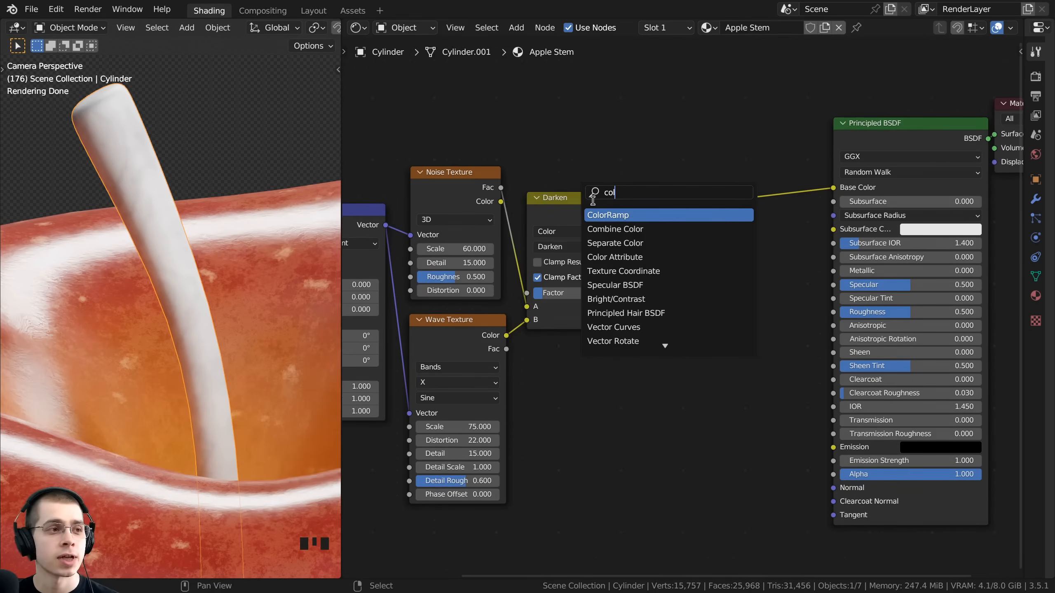
{"action": "left_click", "coordinate": [633, 211]}
{"action": "left_click", "coordinate": [701, 169]}
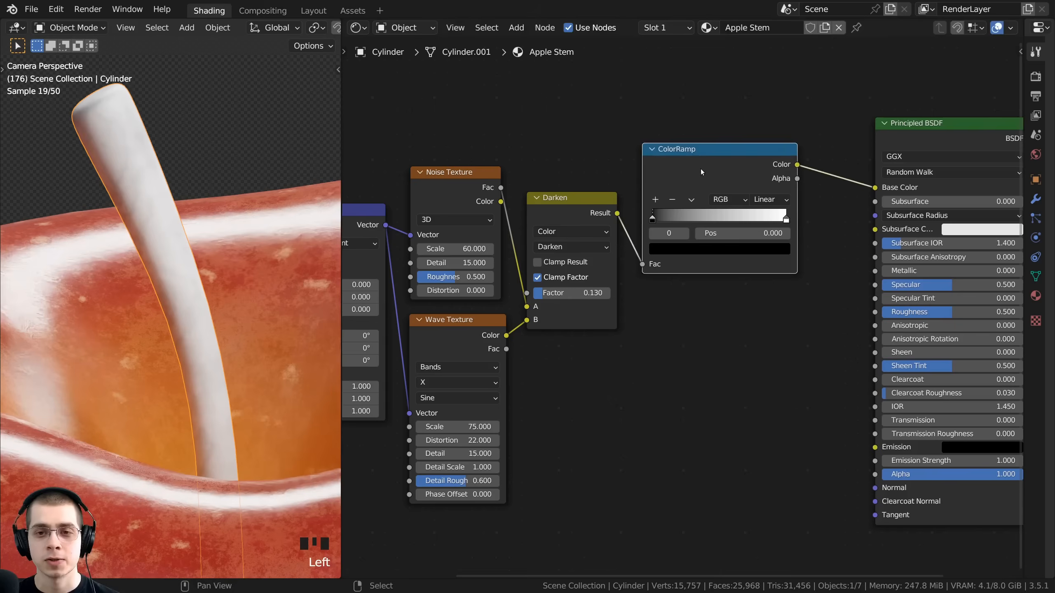
- Move the ColorRamp's black stop to position 0.355 and its white stop to 0.766
{"action": "middle_click_drag", "start_coordinate": [860, 163], "coordinate": [694, 206]}
{"action": "middle_click_drag", "start_coordinate": [585, 220], "coordinate": [694, 223]}
{"action": "left_click", "coordinate": [586, 237]}
{"action": "scroll", "coordinate": [563, 242], "scroll_direction": "up", "scroll_amount": 5}
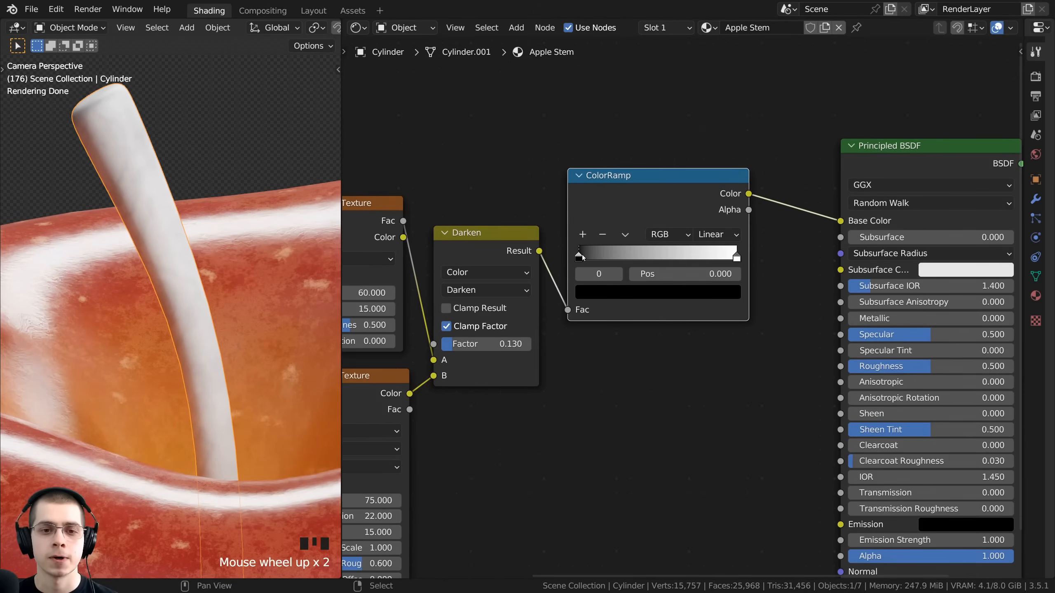
{"action": "left_click_drag", "start_coordinate": [551, 243], "coordinate": [629, 245]}
{"action": "scroll", "coordinate": [286, 249], "scroll_direction": "down", "scroll_amount": 2}
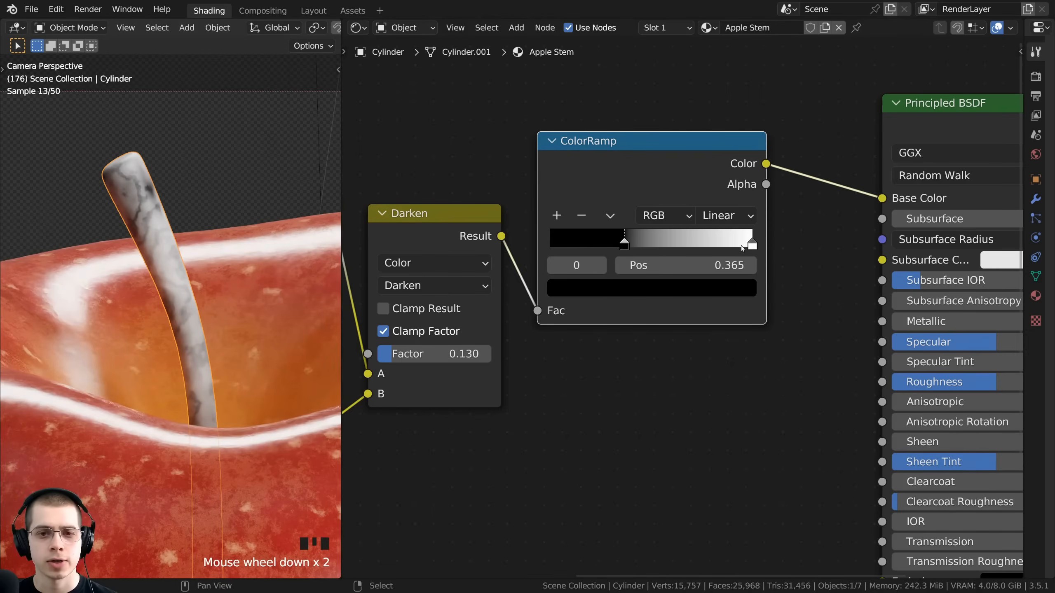
{"action": "left_click_drag", "start_coordinate": [746, 243], "coordinate": [704, 244]}
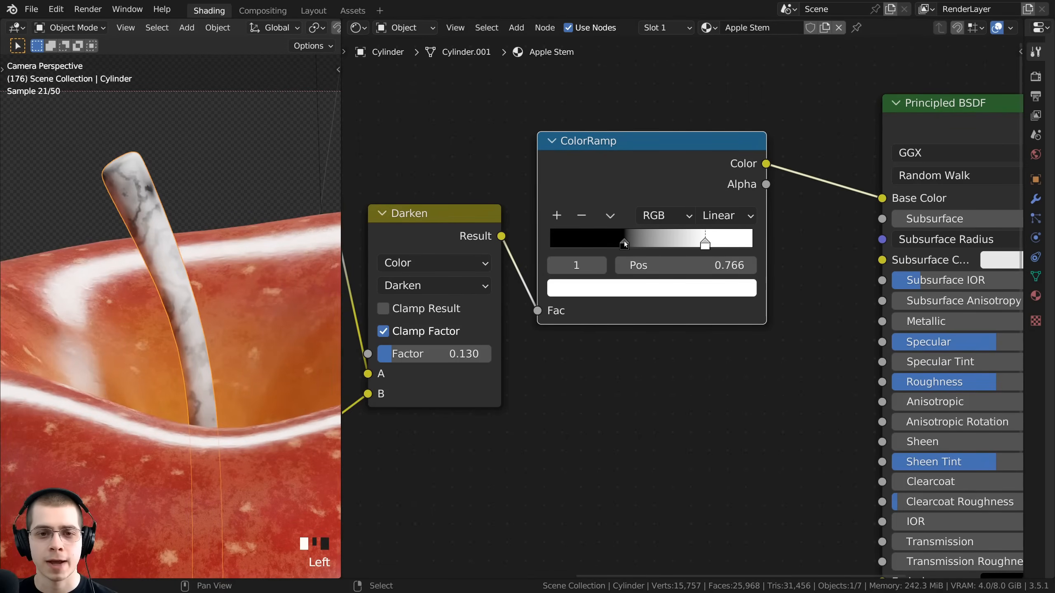
{"action": "left_click", "coordinate": [623, 242]}
{"action": "left_click_drag", "start_coordinate": [622, 243], "coordinate": [620, 243]}
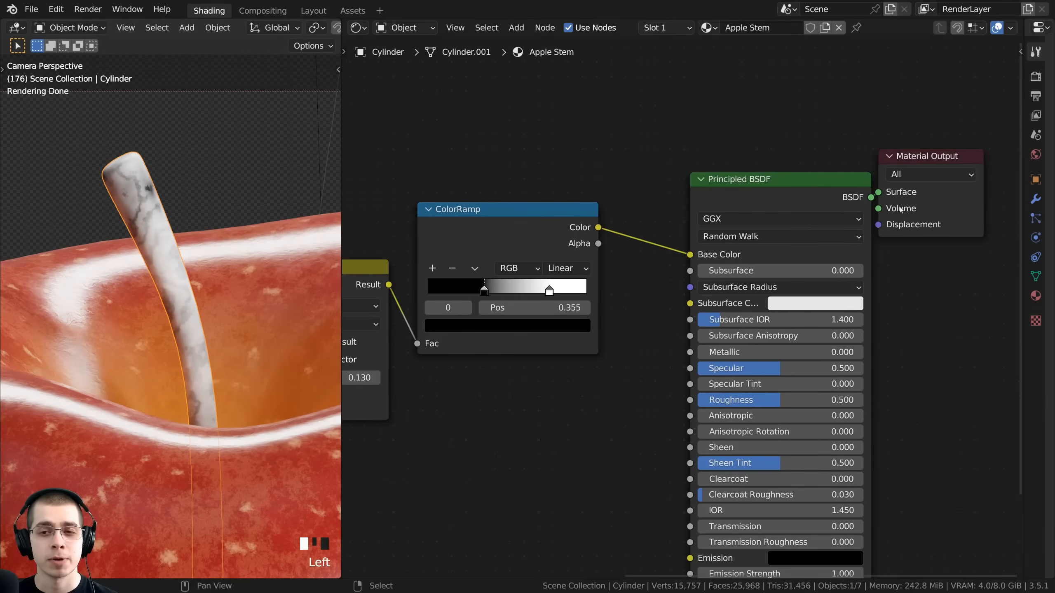
- Shift the Principled BSDF and Material Output farther along and place a duplicate of the Darken node between ColorRamp and shader
{"action": "left_click_drag", "start_coordinate": [792, 103], "coordinate": [937, 226]}
{"action": "left_click_drag", "start_coordinate": [806, 203], "coordinate": [863, 209]}
{"action": "key", "text": "a"}
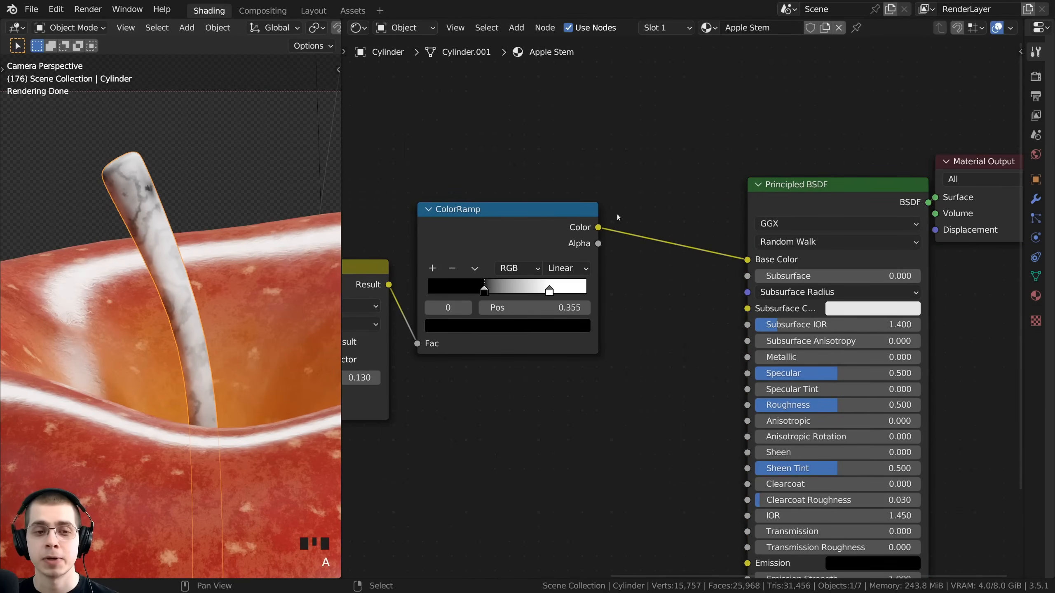
{"action": "scroll", "coordinate": [618, 217], "scroll_direction": "down", "scroll_amount": 2}
{"action": "middle_click_drag", "start_coordinate": [437, 281], "coordinate": [453, 212]}
{"action": "right_click", "coordinate": [496, 249]}
{"action": "key", "text": "shift+d"}
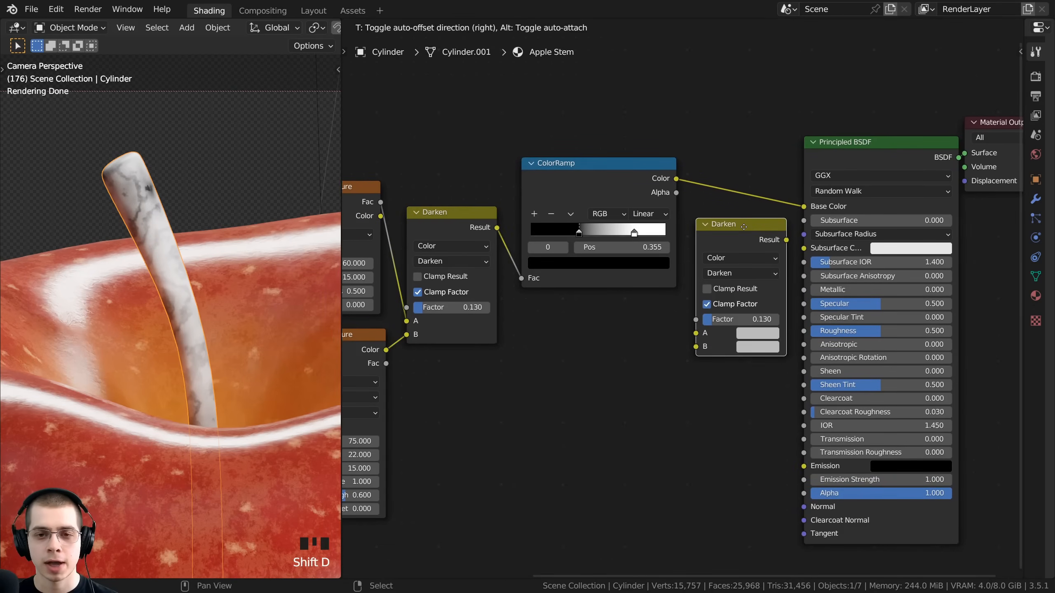
{"action": "left_click", "coordinate": [744, 227]}
- Set the duplicated Darken node's blend mode to Mix and connect its Result to the Principled BSDF's Base Color
{"action": "scroll", "coordinate": [673, 252], "scroll_direction": "up", "scroll_amount": 3}
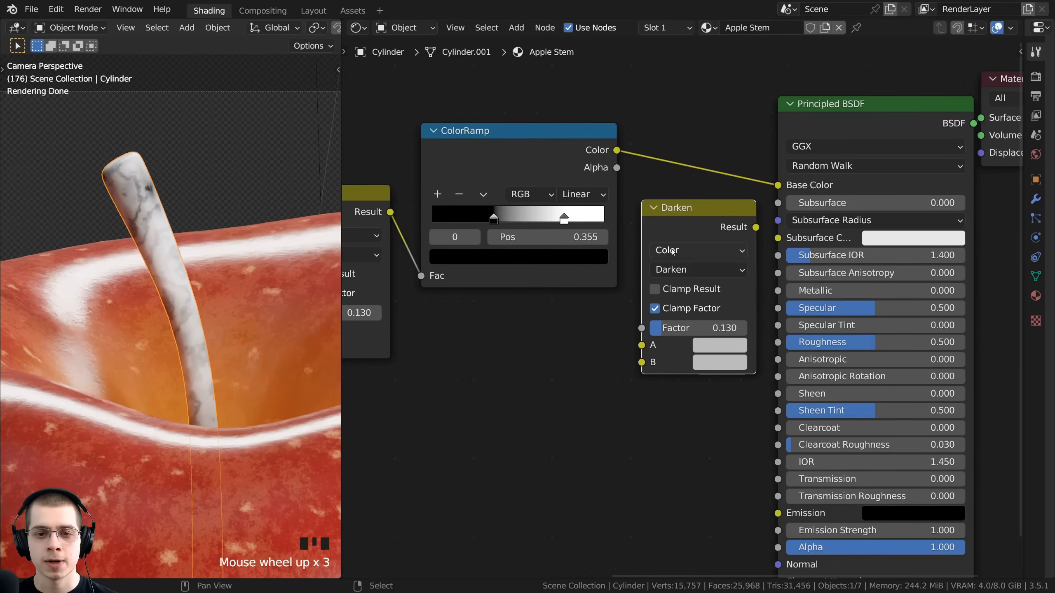
{"action": "left_click", "coordinate": [675, 270]}
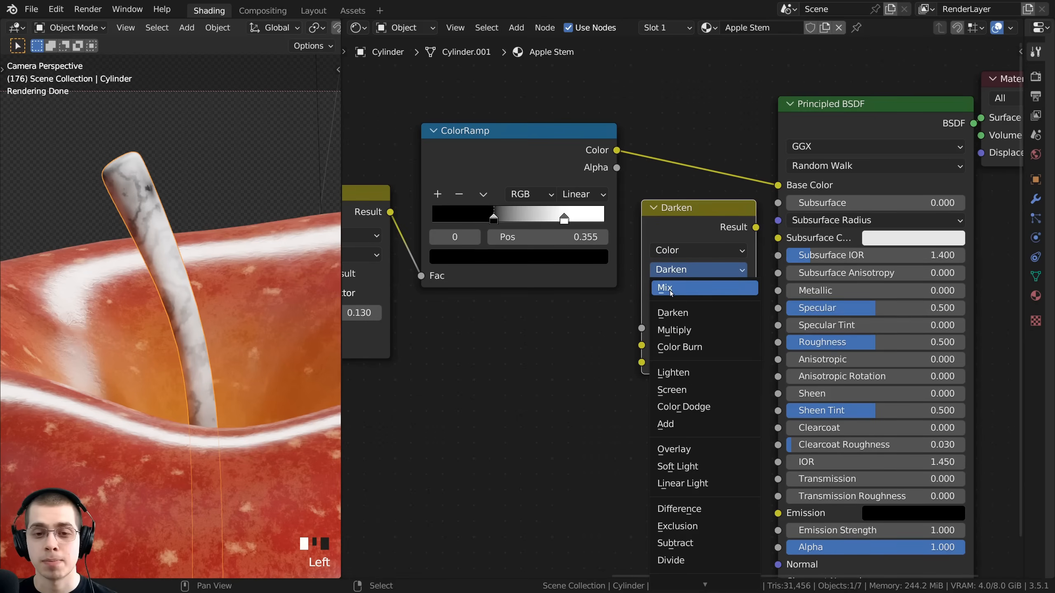
{"action": "left_click", "coordinate": [671, 291]}
{"action": "left_click_drag", "start_coordinate": [698, 231], "coordinate": [776, 188]}
{"action": "left_click_drag", "start_coordinate": [705, 219], "coordinate": [702, 179]}
{"action": "left_click_drag", "start_coordinate": [702, 179], "coordinate": [702, 171]}
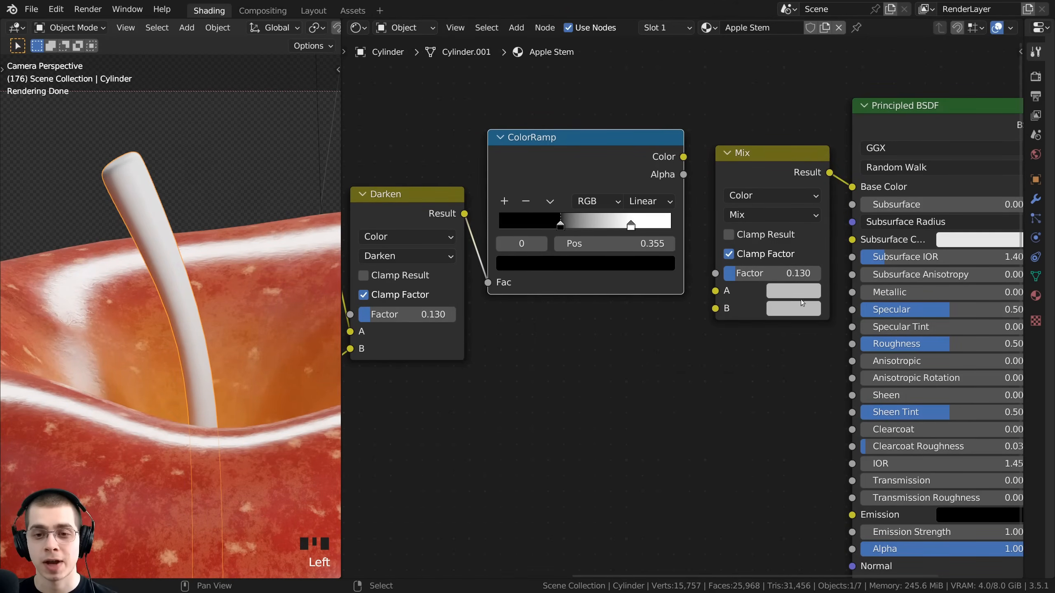
- Connect the ColorRamp's Color output to the Mix node's Factor and shift the Mix node up beside the ramp
{"action": "left_click_drag", "start_coordinate": [518, 140], "coordinate": [515, 143]}
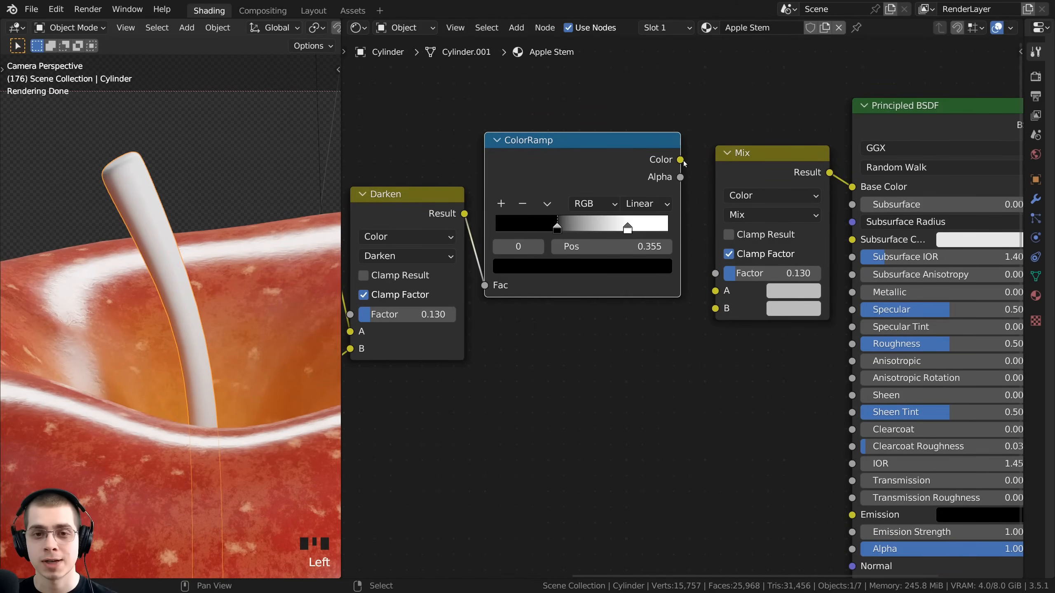
{"action": "left_click_drag", "start_coordinate": [680, 161], "coordinate": [715, 273]}
{"action": "left_click_drag", "start_coordinate": [752, 174], "coordinate": [748, 119]}
{"action": "middle_click_drag", "start_coordinate": [713, 145], "coordinate": [704, 154]}
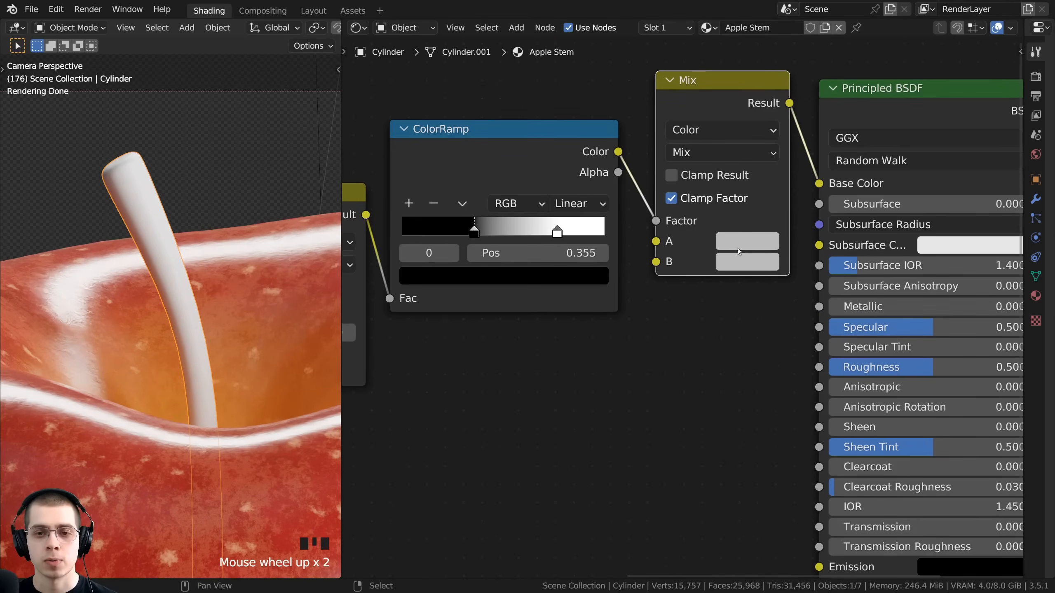
- Set the Mix node's color A to near-black brown, hex 160703, and color B to dark reddish brown, hex 3C170F
{"action": "left_click", "coordinate": [766, 243]}
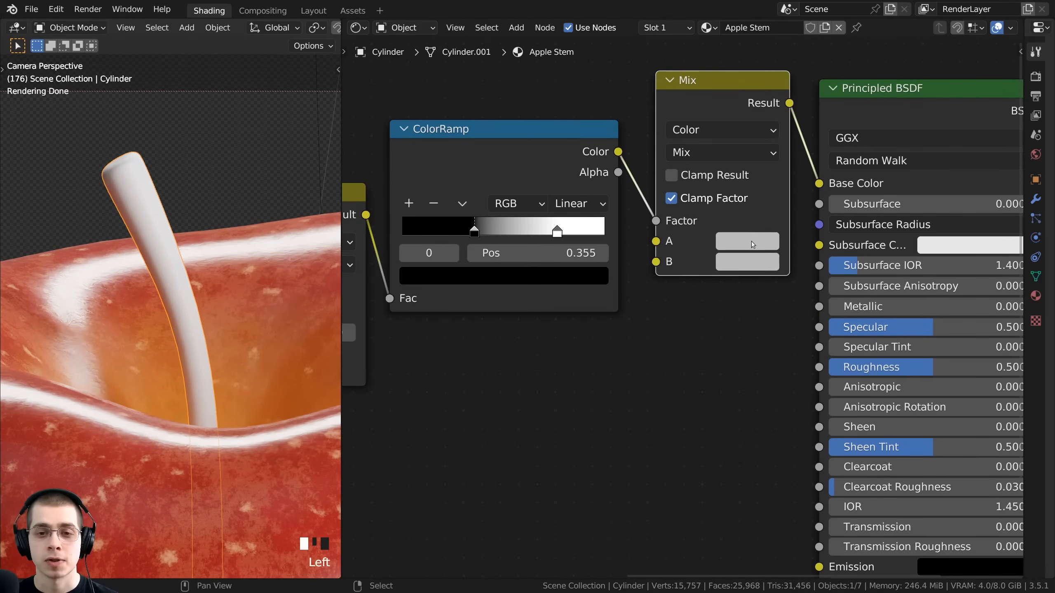
{"action": "left_click_drag", "start_coordinate": [877, 303], "coordinate": [875, 394]}
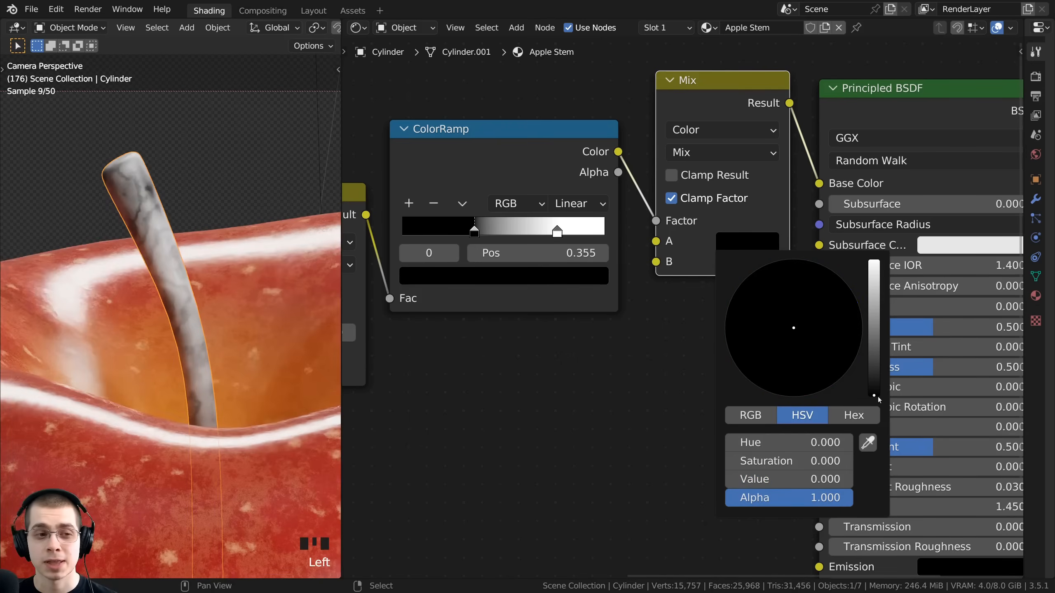
{"action": "scroll", "coordinate": [680, 284], "scroll_direction": "up", "scroll_amount": 1}
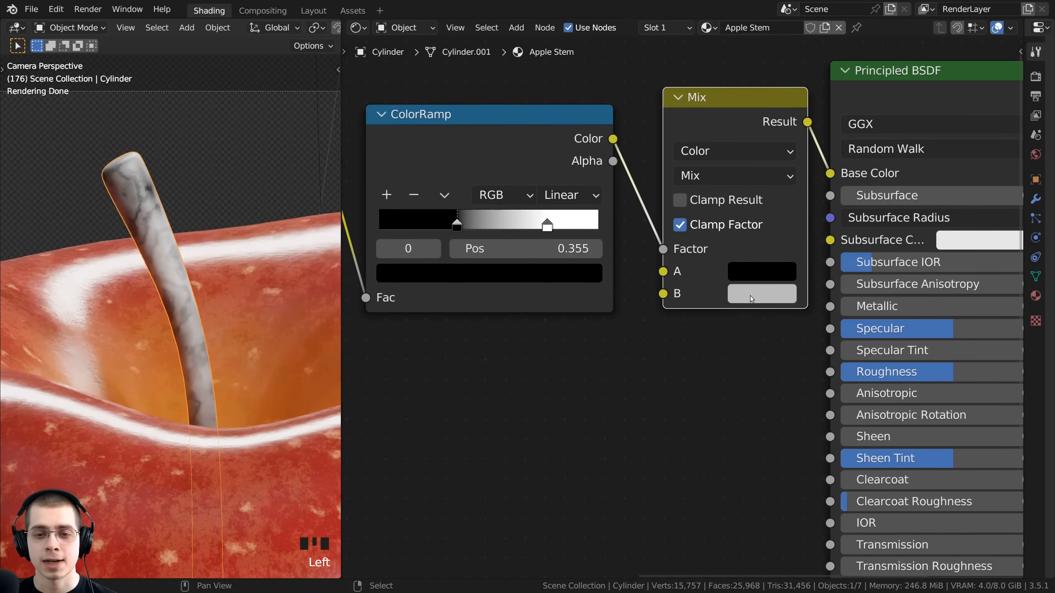
{"action": "left_click", "coordinate": [751, 296]}
{"action": "left_click", "coordinate": [760, 295]}
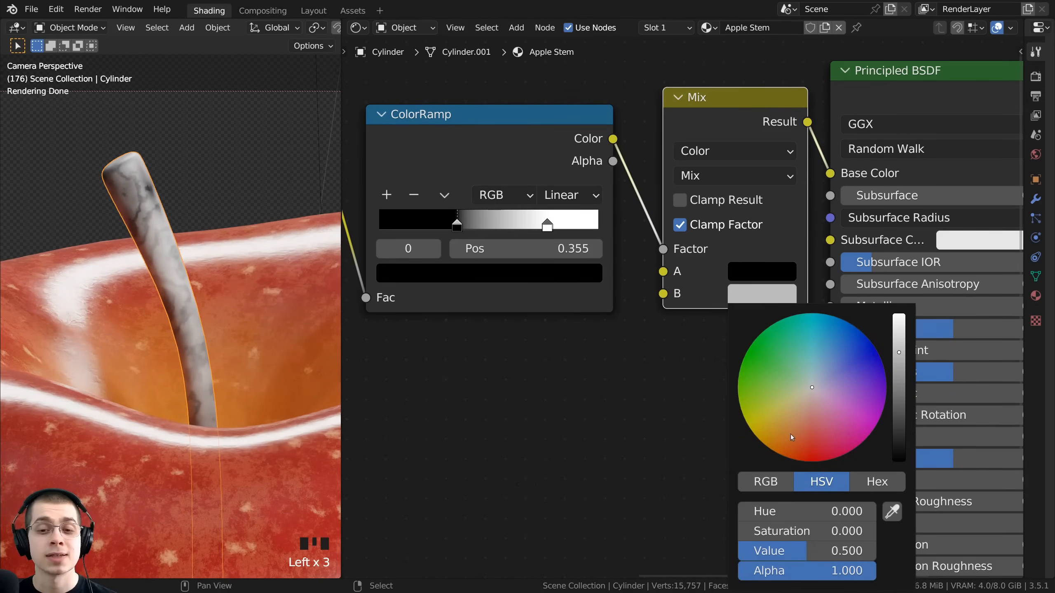
{"action": "left_click_drag", "start_coordinate": [792, 438], "coordinate": [789, 449]}
{"action": "left_click_drag", "start_coordinate": [898, 377], "coordinate": [899, 412]}
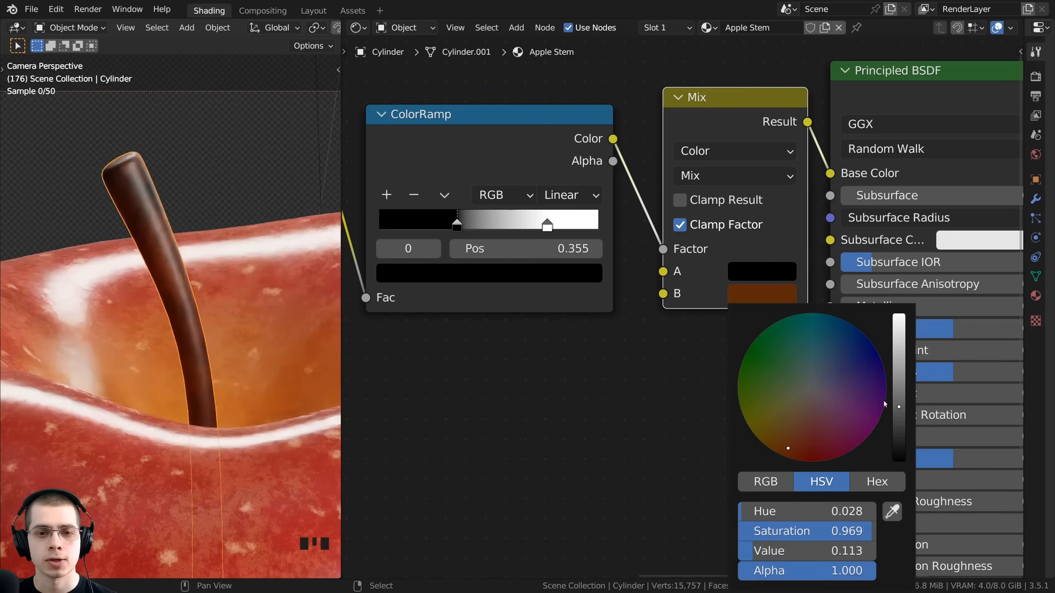
{"action": "middle_click_drag", "start_coordinate": [776, 290], "coordinate": [727, 280]}
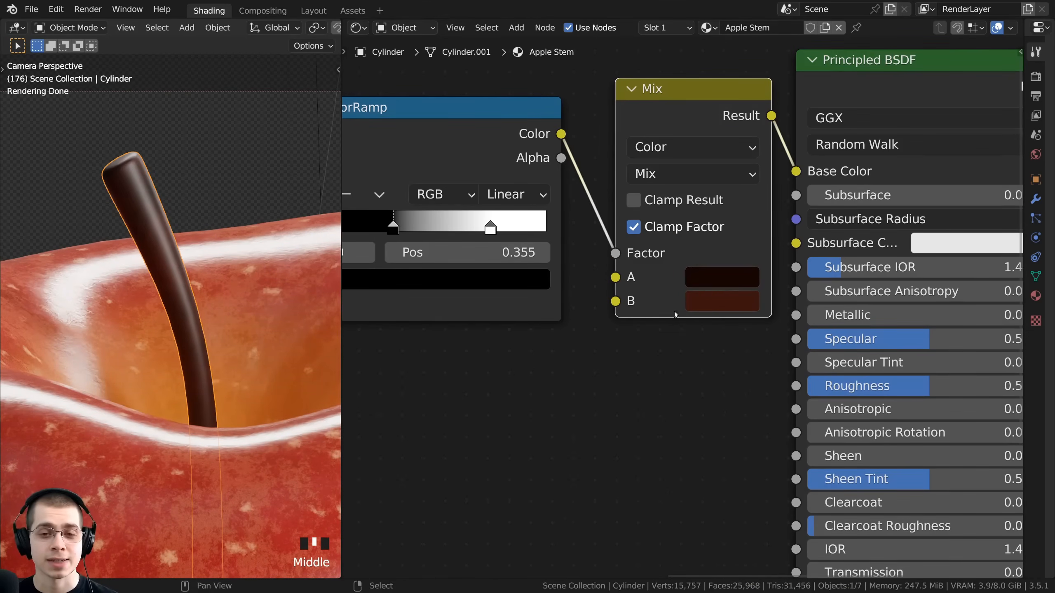
{"action": "scroll", "coordinate": [674, 312], "scroll_direction": "down", "scroll_amount": 2}
{"action": "left_click", "coordinate": [735, 305]}
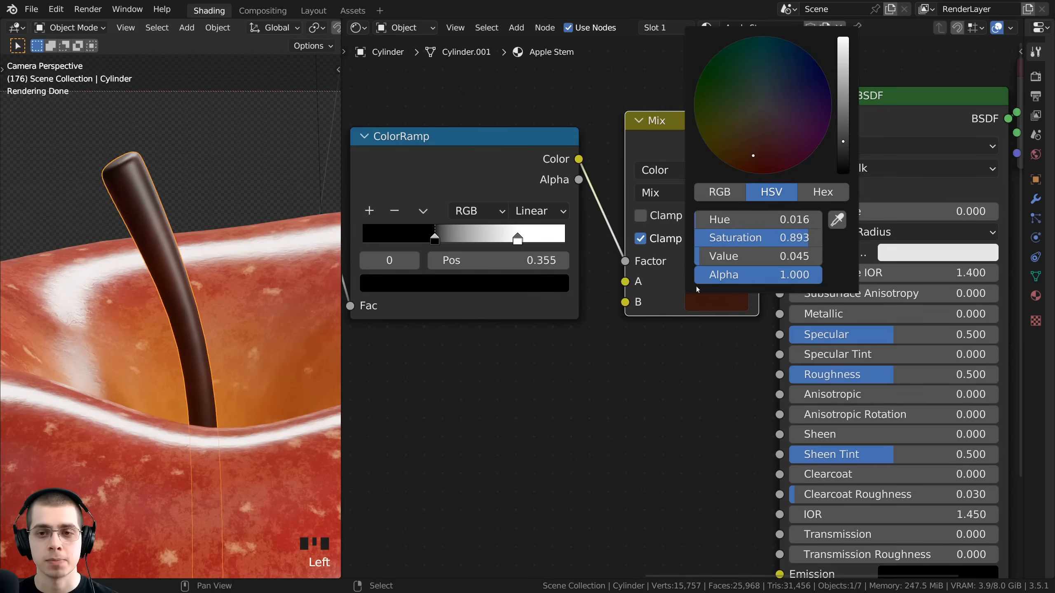
{"action": "left_click", "coordinate": [823, 191]}
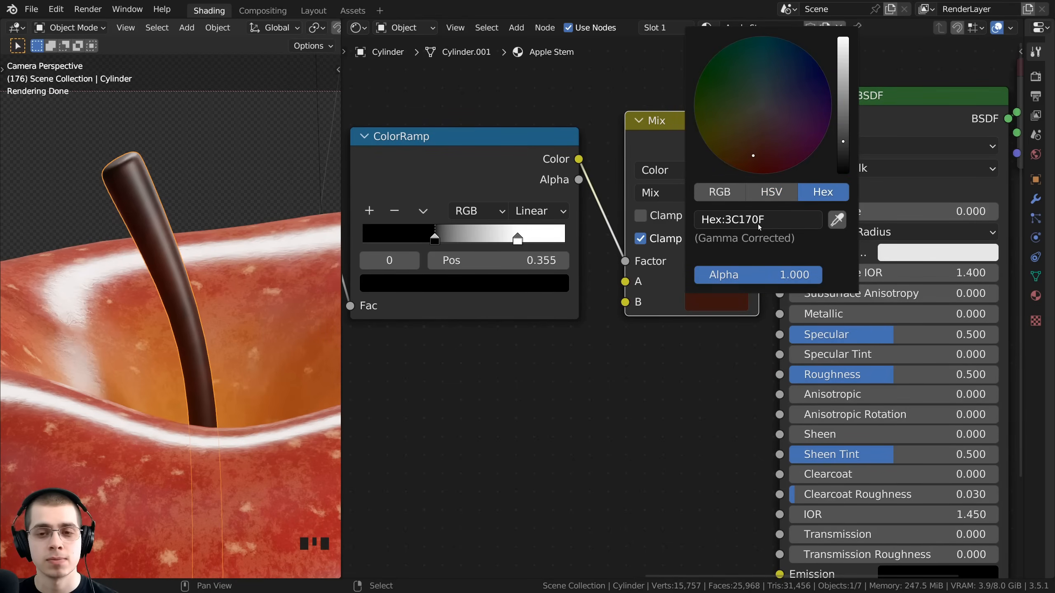
{"action": "left_click", "coordinate": [723, 283]}
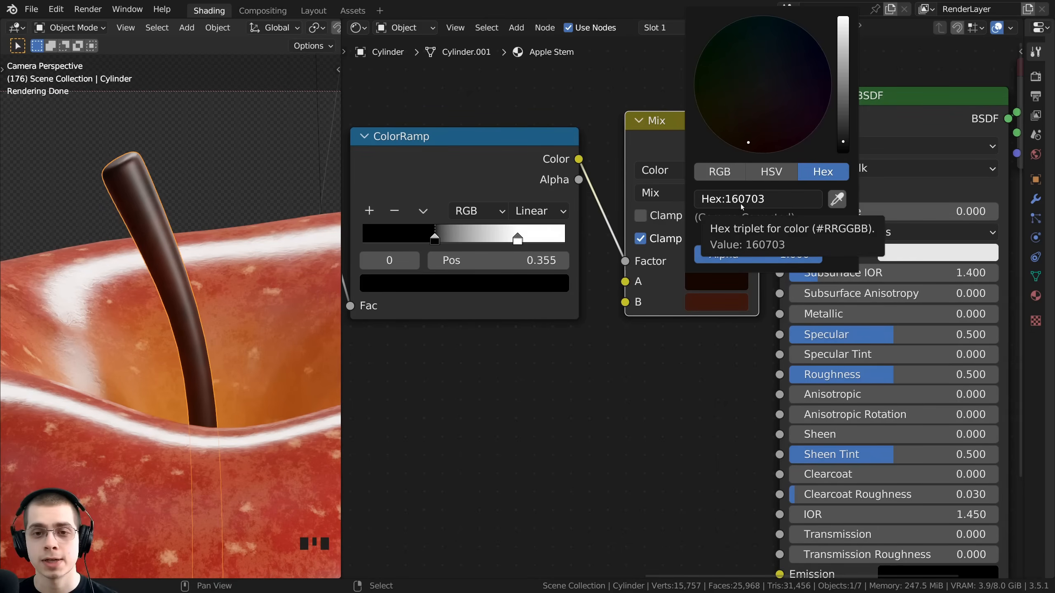
- Adjust the positions of the Mix and Material Output nodes to tidy the spacing around the Principled BSDF
{"action": "left_click_drag", "start_coordinate": [656, 129], "coordinate": [652, 130]}
{"action": "middle_click_drag", "start_coordinate": [698, 141], "coordinate": [661, 139]}
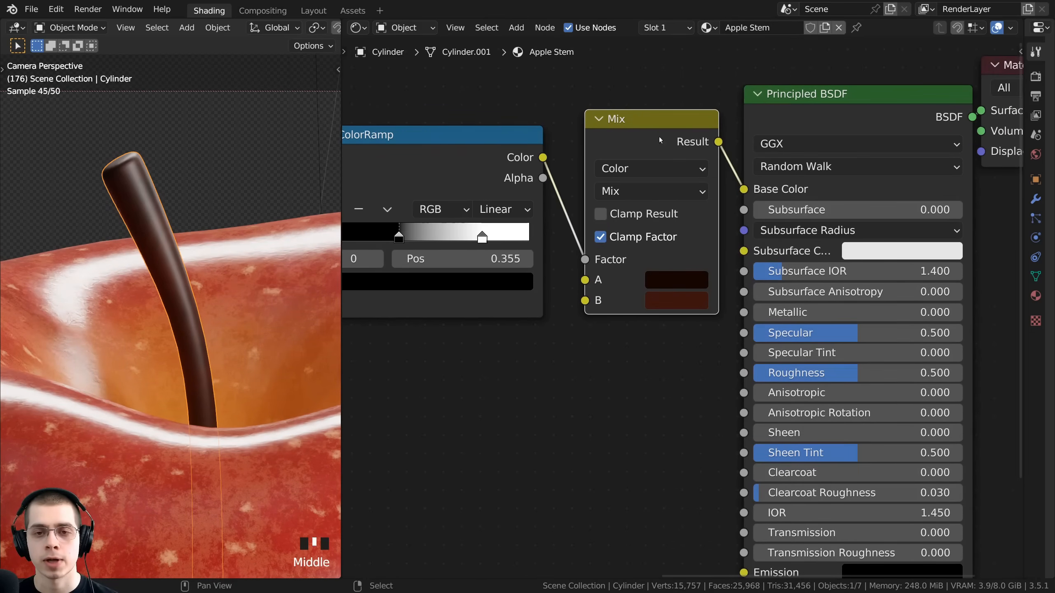
{"action": "left_click_drag", "start_coordinate": [683, 136], "coordinate": [675, 136]}
{"action": "scroll", "coordinate": [765, 188], "scroll_direction": "down", "scroll_amount": 4}
{"action": "left_click_drag", "start_coordinate": [935, 128], "coordinate": [957, 144]}
{"action": "middle_click_drag", "start_coordinate": [950, 146], "coordinate": [1020, 112]}
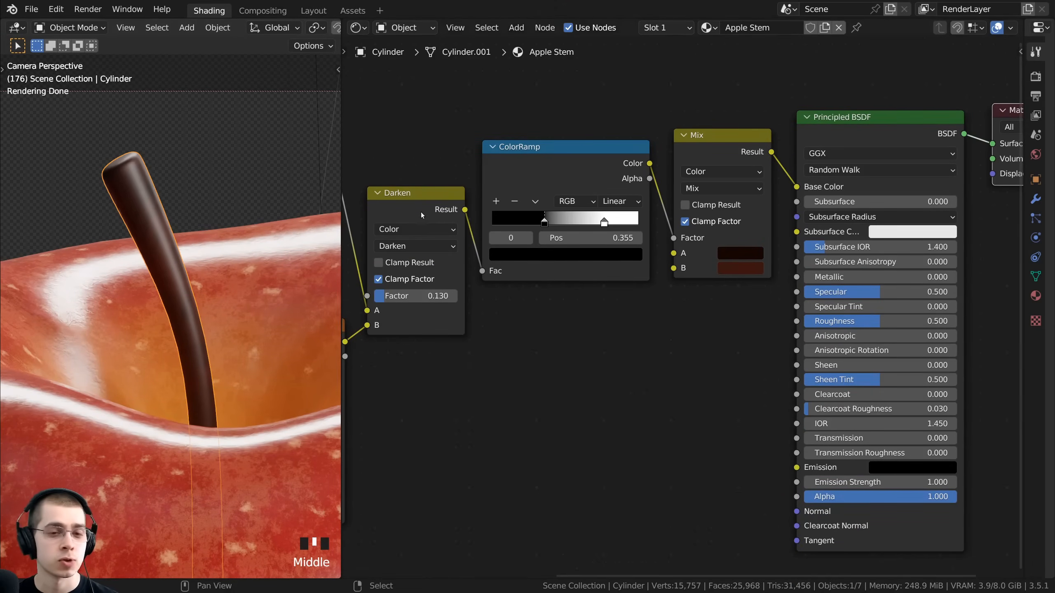
- Link the Darken node's Result to the Principled BSDF's Roughness input
{"action": "scroll", "coordinate": [421, 215], "scroll_direction": "down", "scroll_amount": 1}
{"action": "middle_click_drag", "start_coordinate": [421, 215], "coordinate": [520, 179]}
{"action": "left_click_drag", "start_coordinate": [520, 179], "coordinate": [513, 188]}
{"action": "middle_click_drag", "start_coordinate": [524, 187], "coordinate": [516, 180]}
{"action": "left_click_drag", "start_coordinate": [545, 177], "coordinate": [859, 269]}
{"action": "middle_click_drag", "start_coordinate": [734, 282], "coordinate": [651, 289]}
{"action": "scroll", "coordinate": [680, 282], "scroll_direction": "up", "scroll_amount": 2}
{"action": "scroll", "coordinate": [666, 275], "scroll_direction": "down", "scroll_amount": 1}
- Duplicate the ColorRamp onto the link between the Darken node and Roughness, and reset the copy to its defaults
{"action": "right_click_drag", "start_coordinate": [564, 110], "coordinate": [562, 100]}
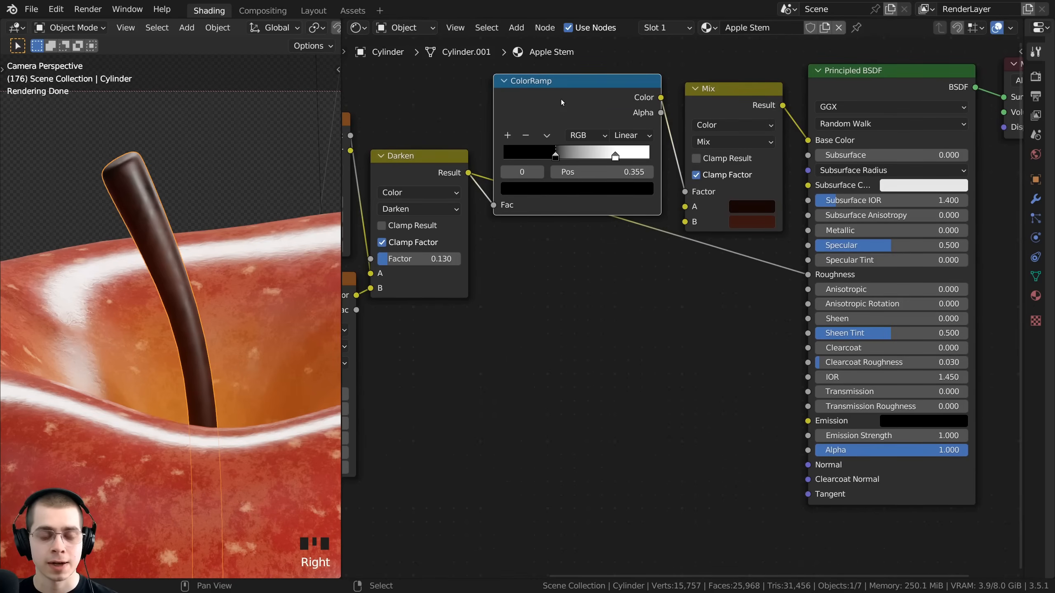
{"action": "key", "text": "shift+d"}
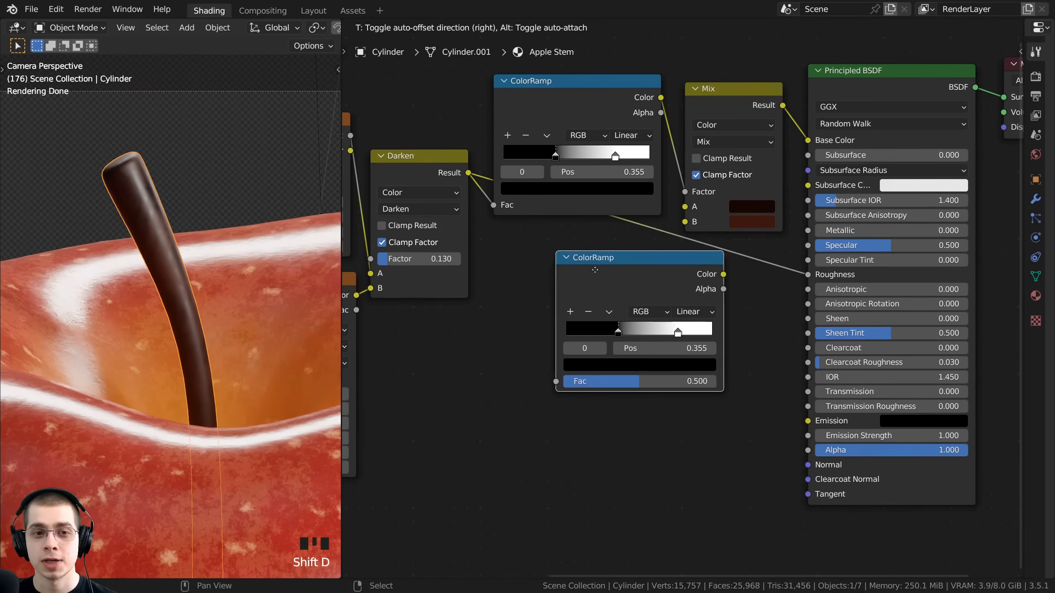
{"action": "left_click", "coordinate": [704, 272]}
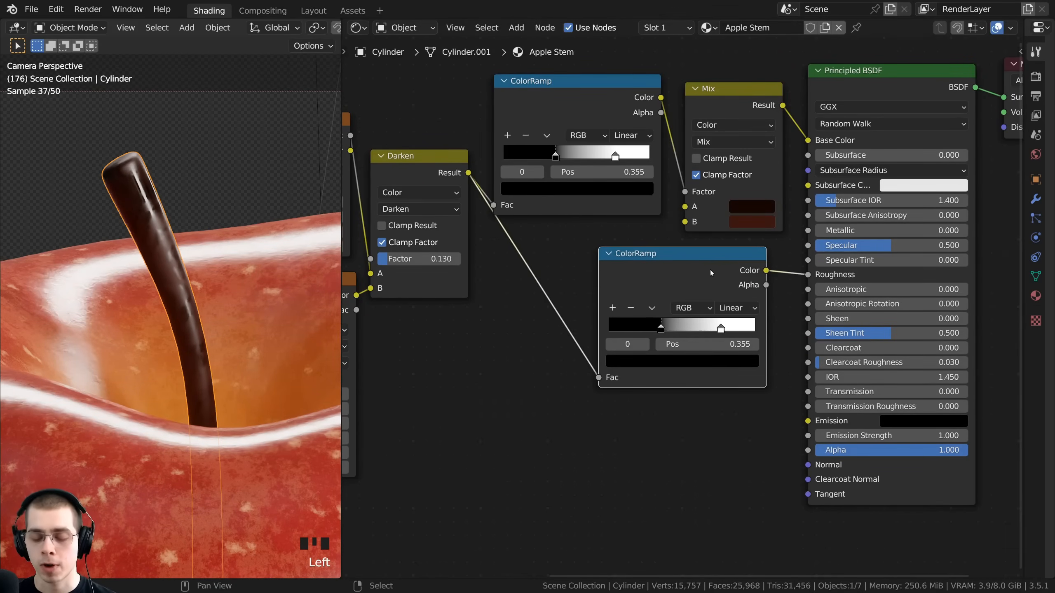
{"action": "middle_click_drag", "start_coordinate": [711, 270], "coordinate": [689, 263]}
{"action": "left_click", "coordinate": [685, 275]}
{"action": "key", "text": "BackSpace"}
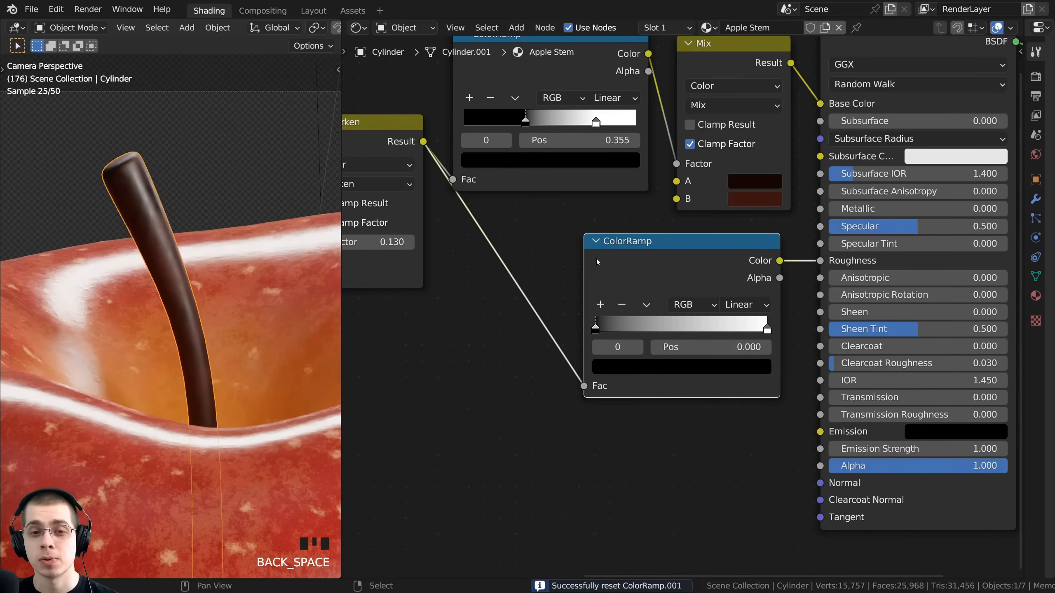
- Lighten the roughness ColorRamp's black stop at position 0 to a light gray, about hex A9A9A9
{"action": "middle_click_drag", "start_coordinate": [674, 293], "coordinate": [667, 292]}
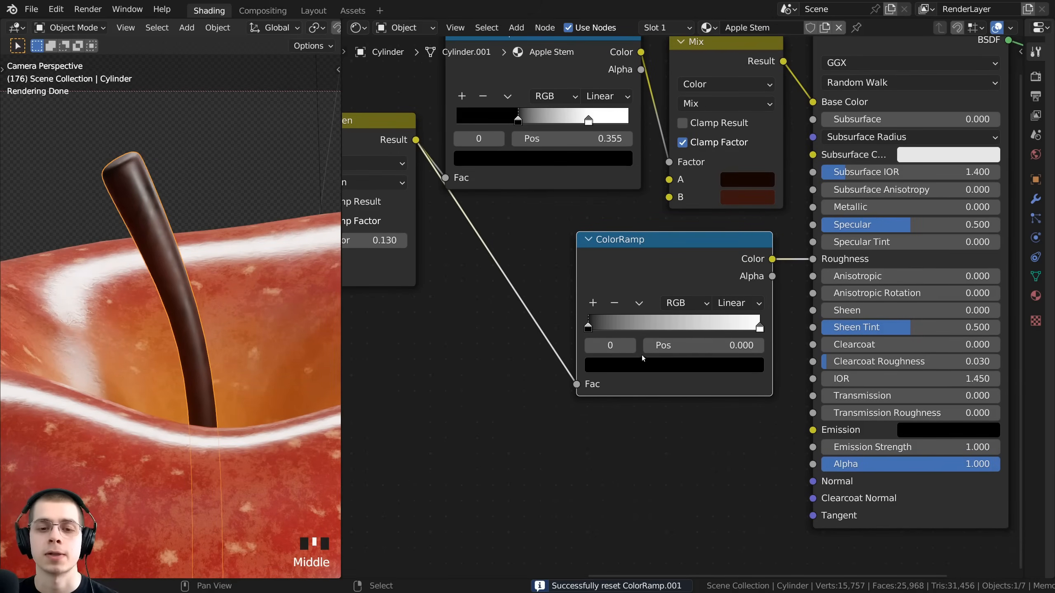
{"action": "left_click", "coordinate": [629, 365]}
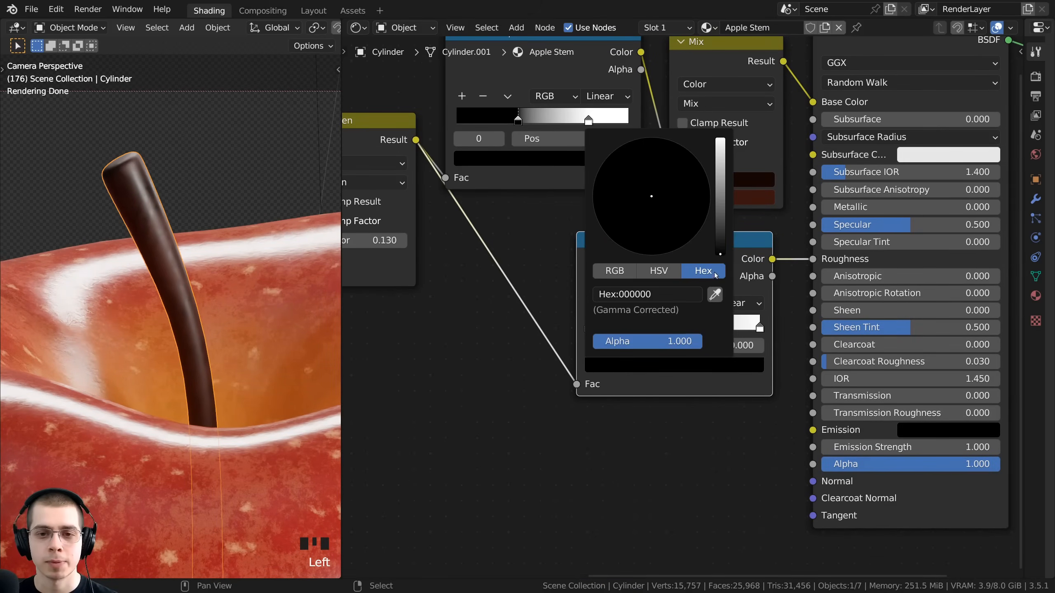
{"action": "left_click_drag", "start_coordinate": [720, 250], "coordinate": [720, 176]}
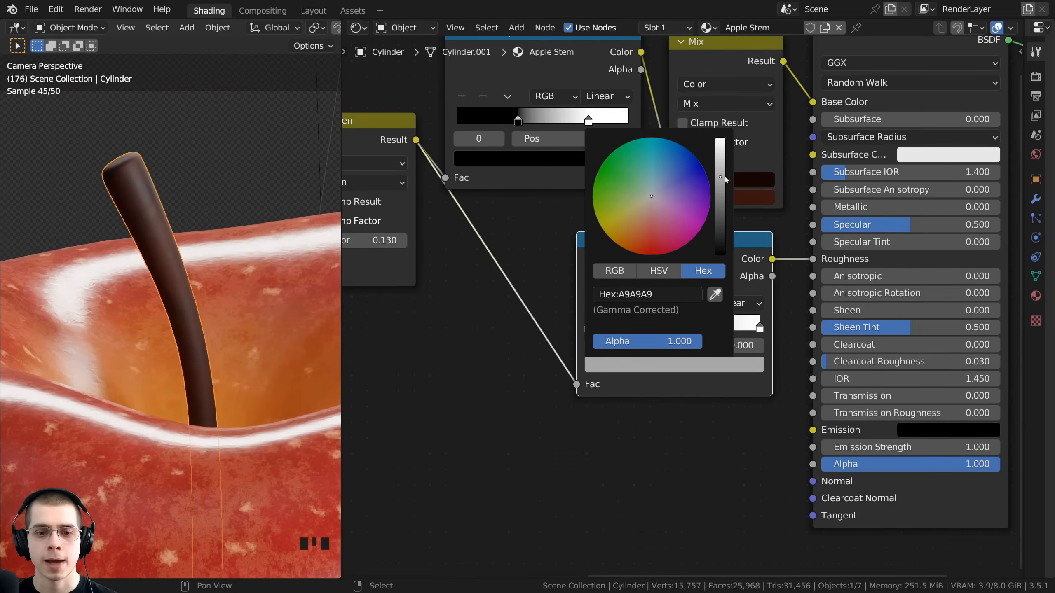
{"action": "key", "text": "ctrl+v"}
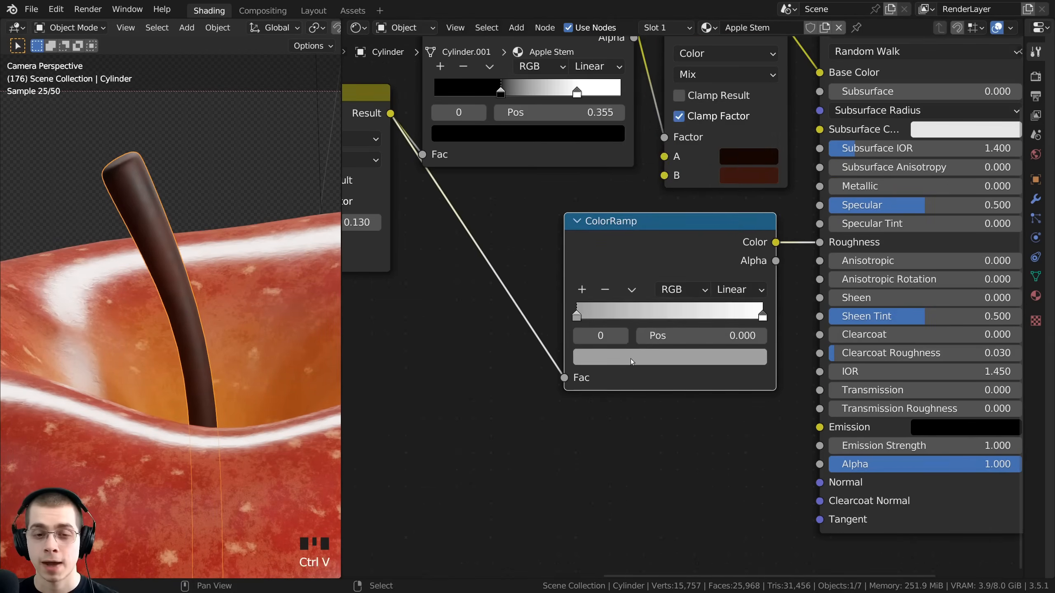
{"action": "left_click", "coordinate": [664, 358]}
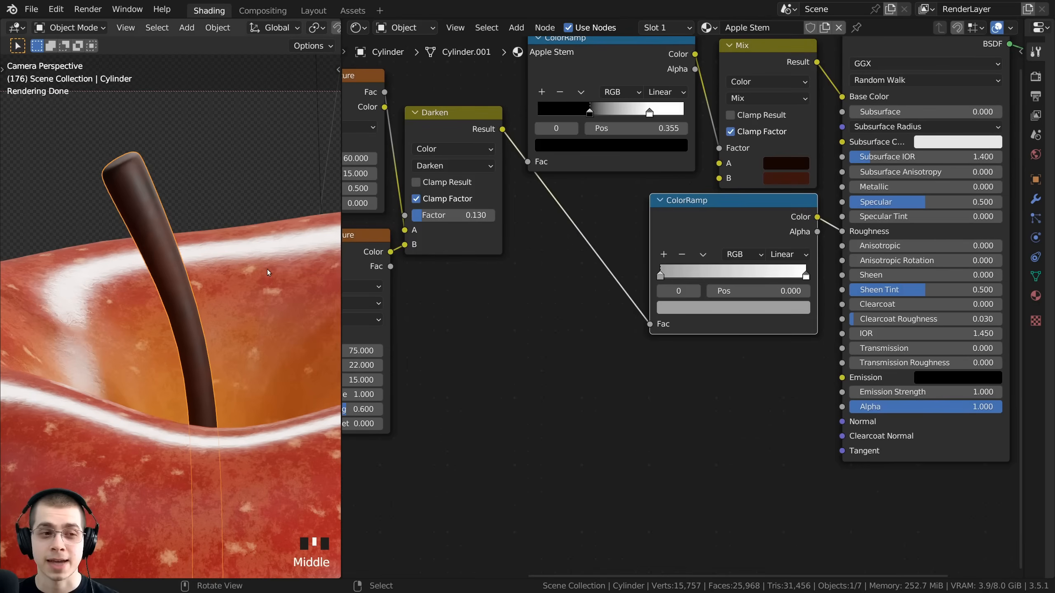
- Link the Darken node's Result to the Principled BSDF's Normal input
{"action": "scroll", "coordinate": [452, 262], "scroll_direction": "down", "scroll_amount": 2}
{"action": "left_click", "coordinate": [480, 157]}
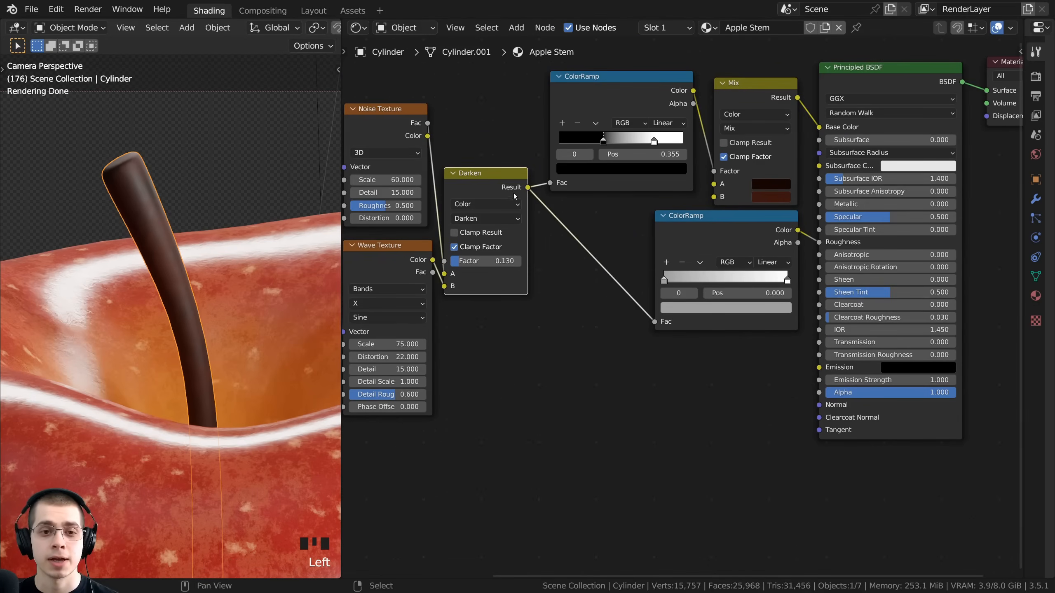
{"action": "middle_click_drag", "start_coordinate": [518, 191], "coordinate": [503, 134]}
{"action": "left_click_drag", "start_coordinate": [514, 131], "coordinate": [803, 347]}
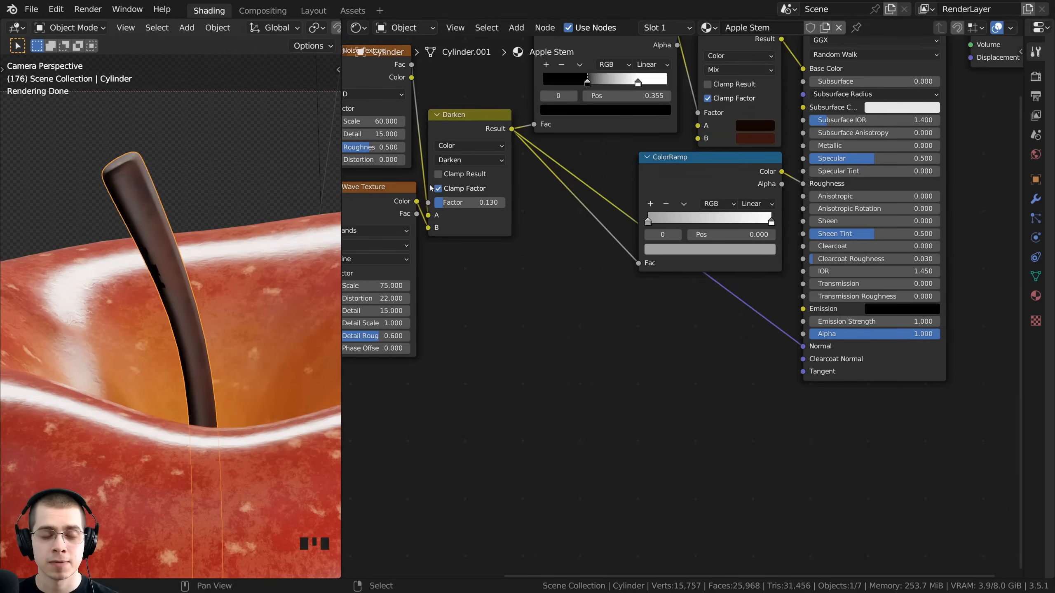
- Insert a Bump node on the Normal link and move the Darken node's incoming link to the Bump's Height input
{"action": "middle_click_drag", "start_coordinate": [582, 302], "coordinate": [579, 298]}
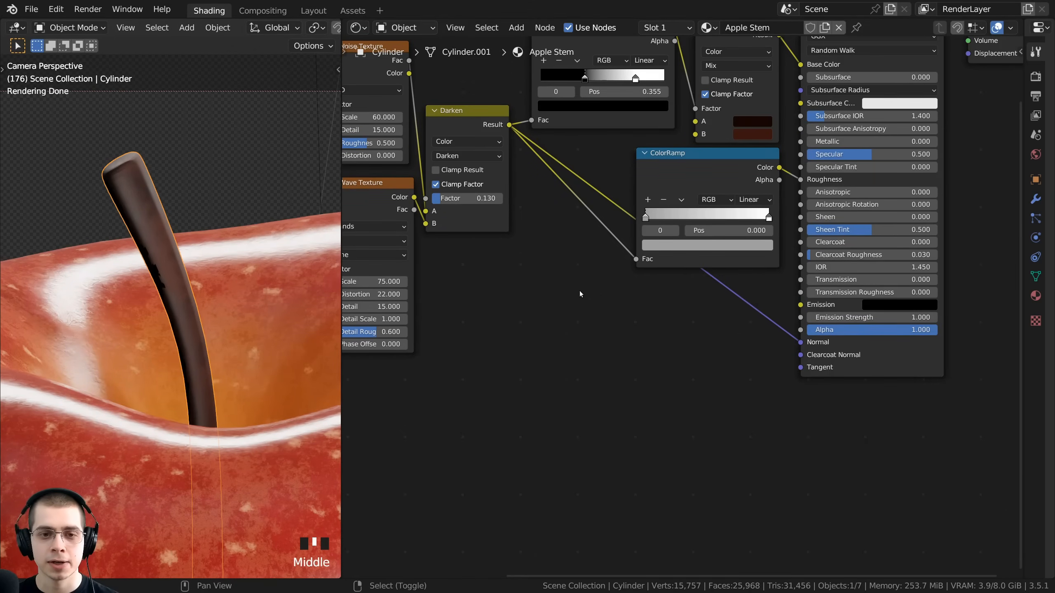
{"action": "key", "text": "shift+a"}
{"action": "type", "text": "bump"}
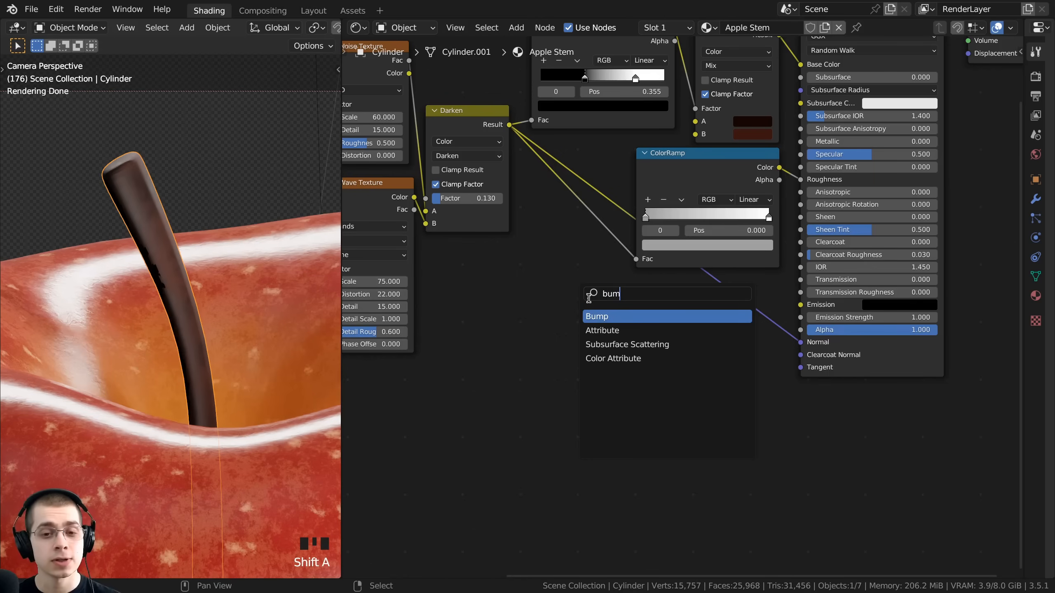
{"action": "left_click", "coordinate": [618, 317]}
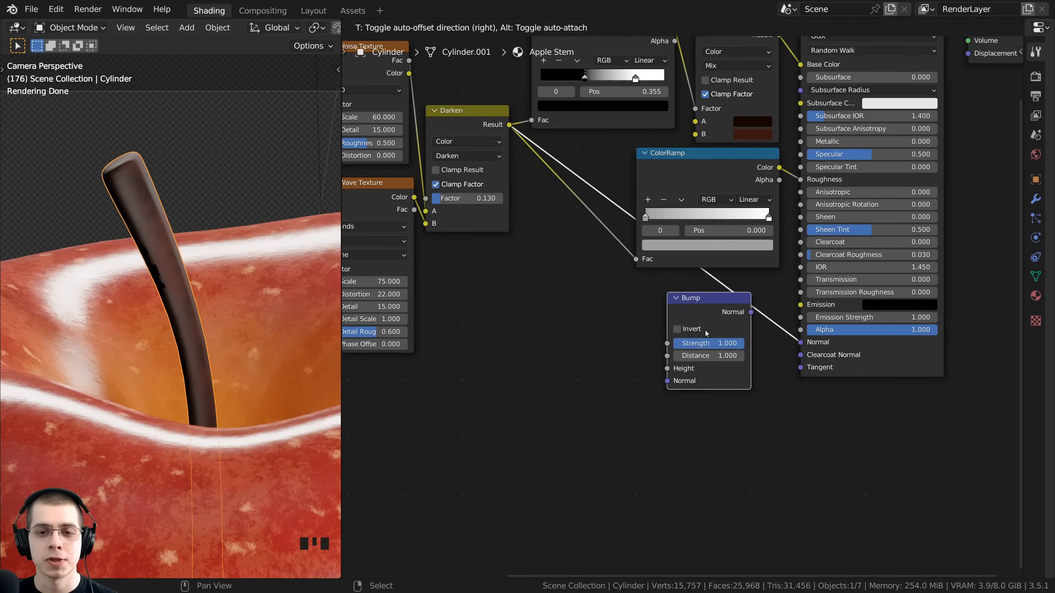
{"action": "left_click", "coordinate": [723, 359]}
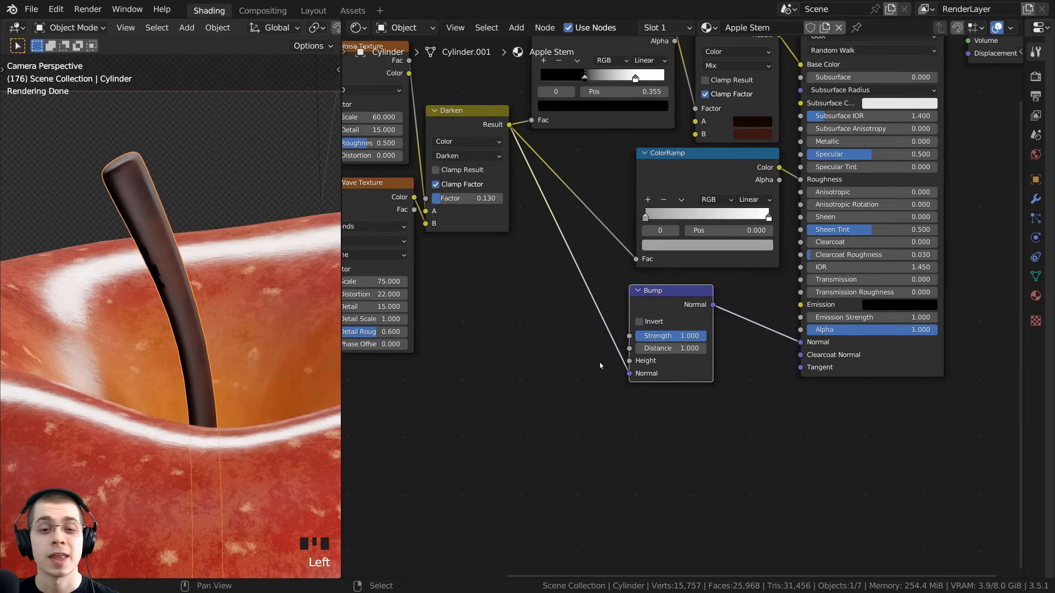
{"action": "left_click_drag", "start_coordinate": [630, 376], "coordinate": [629, 361]}
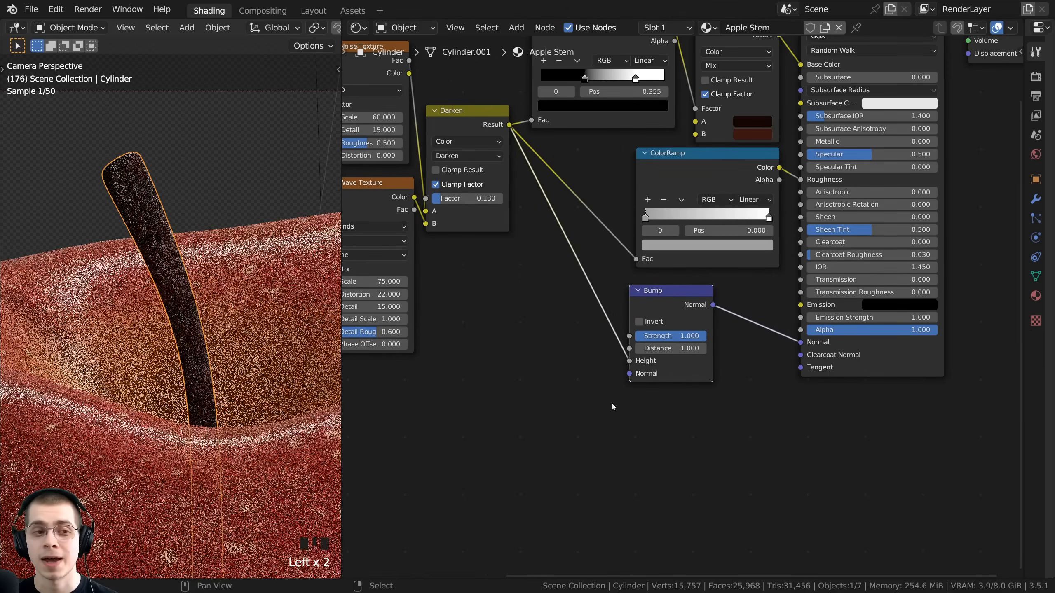
- Set the Bump node's Strength to 0.2 and inspect the stem's surface up close in the rendered view
{"action": "scroll", "coordinate": [592, 460], "scroll_direction": "up", "scroll_amount": 6}
{"action": "mouse_move", "coordinate": [689, 311]}
{"action": "left_mouse_down"}
{"action": "mouse_move", "coordinate": [648, 311]}
{"action": "mouse_move", "coordinate": [679, 311]}
{"action": "left_mouse_up"}
{"action": "left_click", "coordinate": [678, 308]}
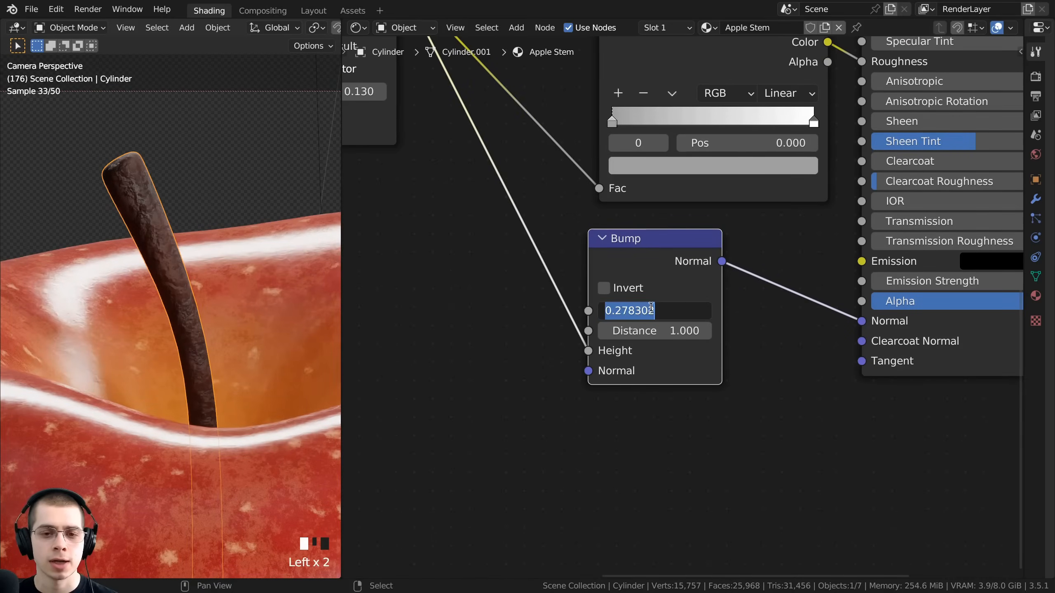
{"action": "type", "text": ".2"}
{"action": "key", "text": "Return"}
{"action": "scroll", "coordinate": [153, 179], "scroll_direction": "up", "scroll_amount": 4}
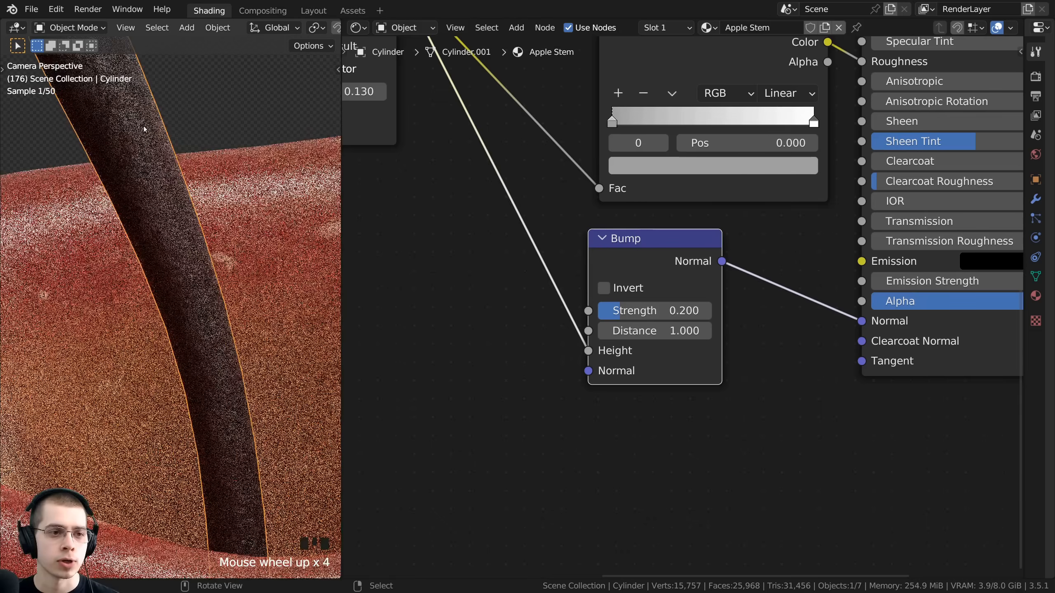
{"action": "scroll", "coordinate": [152, 179], "scroll_direction": "down", "scroll_amount": 2}
{"action": "left_click_drag", "start_coordinate": [673, 245], "coordinate": [659, 245]}
{"action": "scroll", "coordinate": [623, 270], "scroll_direction": "down", "scroll_amount": 4}
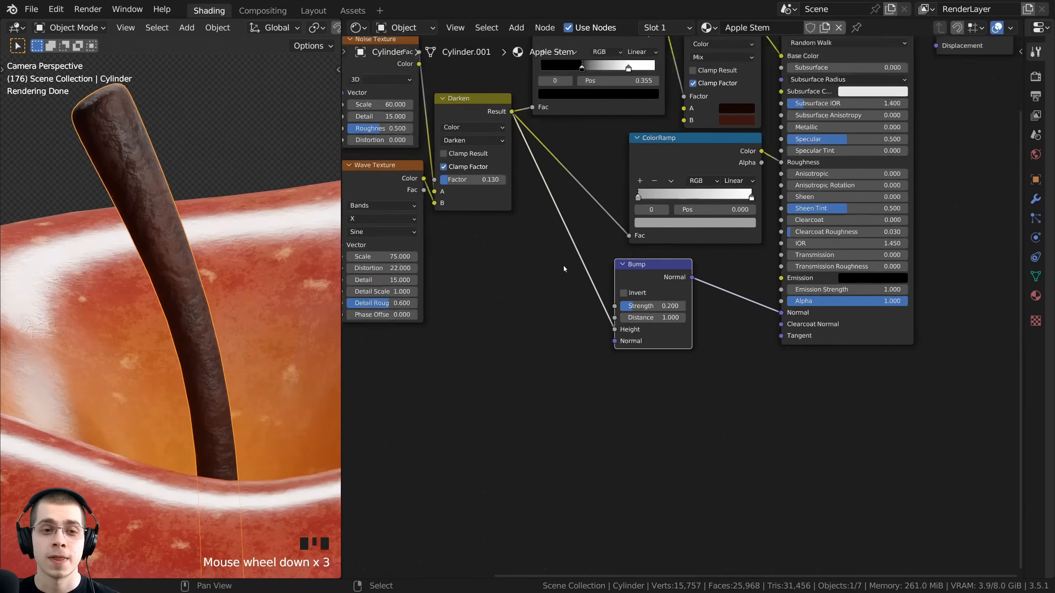
- Duplicate the Bump node and insert the copy between the first Bump and the Principled BSDF's Normal input
{"action": "middle_click_drag", "start_coordinate": [445, 233], "coordinate": [546, 241]}
{"action": "left_click", "coordinate": [505, 199]}
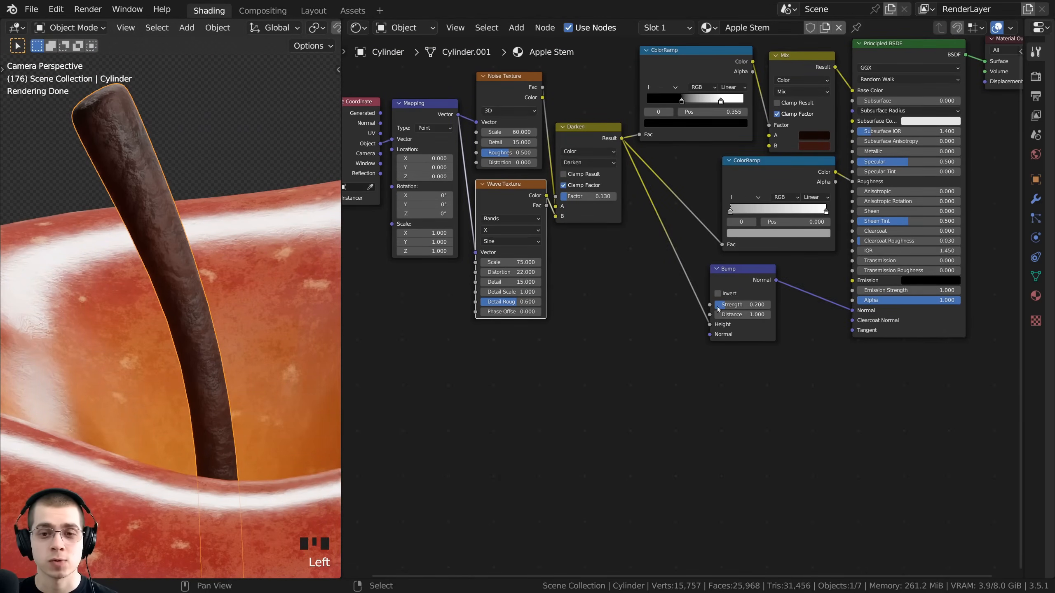
{"action": "middle_click_drag", "start_coordinate": [718, 309], "coordinate": [645, 279]}
{"action": "scroll", "coordinate": [658, 276], "scroll_direction": "up", "scroll_amount": 3}
{"action": "right_click", "coordinate": [659, 276]}
{"action": "key", "text": "shift+d"}
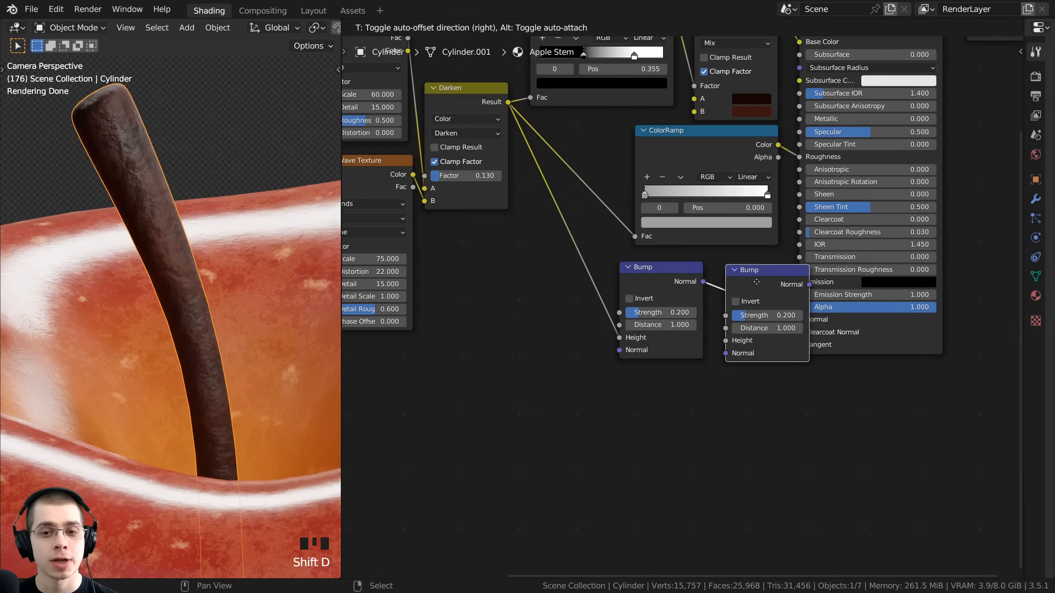
{"action": "left_click", "coordinate": [784, 284]}
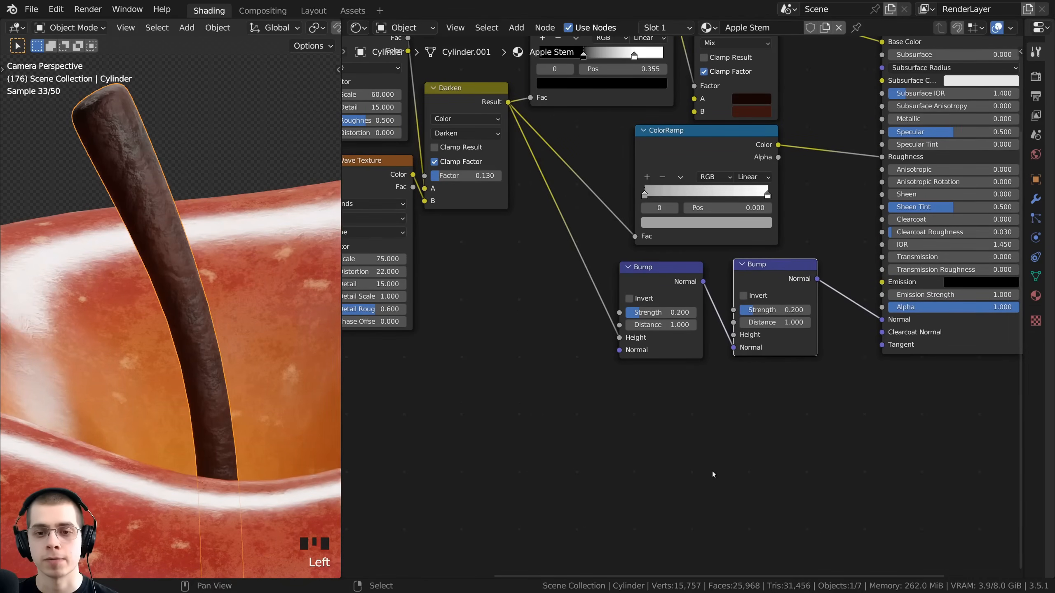
- Link the Wave Texture's Color output to the second Bump node's Height input
{"action": "middle_click_drag", "start_coordinate": [382, 184], "coordinate": [472, 191]}
{"action": "left_click", "coordinate": [470, 191]}
{"action": "left_click_drag", "start_coordinate": [494, 188], "coordinate": [819, 340]}
{"action": "left_click", "coordinate": [852, 293]}
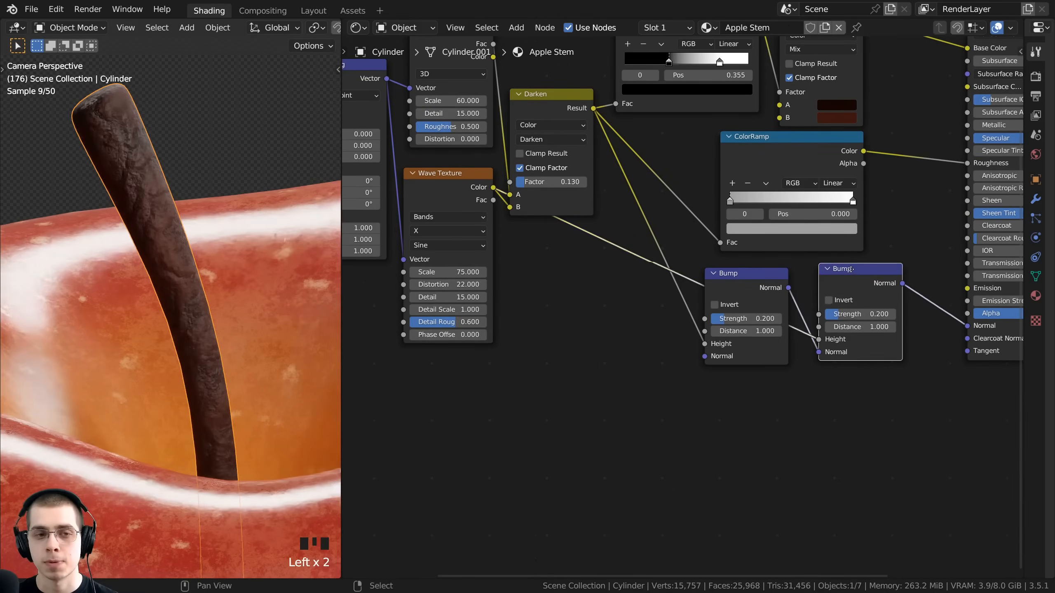
- Review the node layout and examine the stem's combined bump detail up close in the rendered view
{"action": "scroll", "coordinate": [827, 333], "scroll_direction": "up", "scroll_amount": 3}
{"action": "left_click_drag", "start_coordinate": [681, 380], "coordinate": [690, 380]}
{"action": "right_click", "coordinate": [690, 380]}
{"action": "scroll", "coordinate": [537, 243], "scroll_direction": "down", "scroll_amount": 6}
{"action": "middle_click_drag", "start_coordinate": [650, 215], "coordinate": [632, 241]}
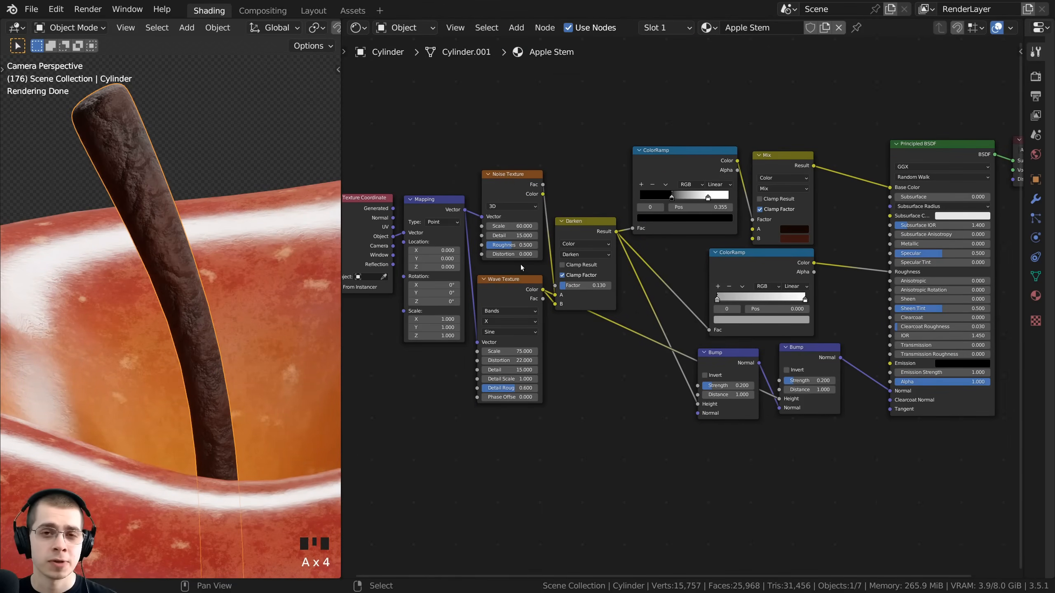
{"action": "middle_click_drag", "start_coordinate": [522, 266], "coordinate": [543, 273]}
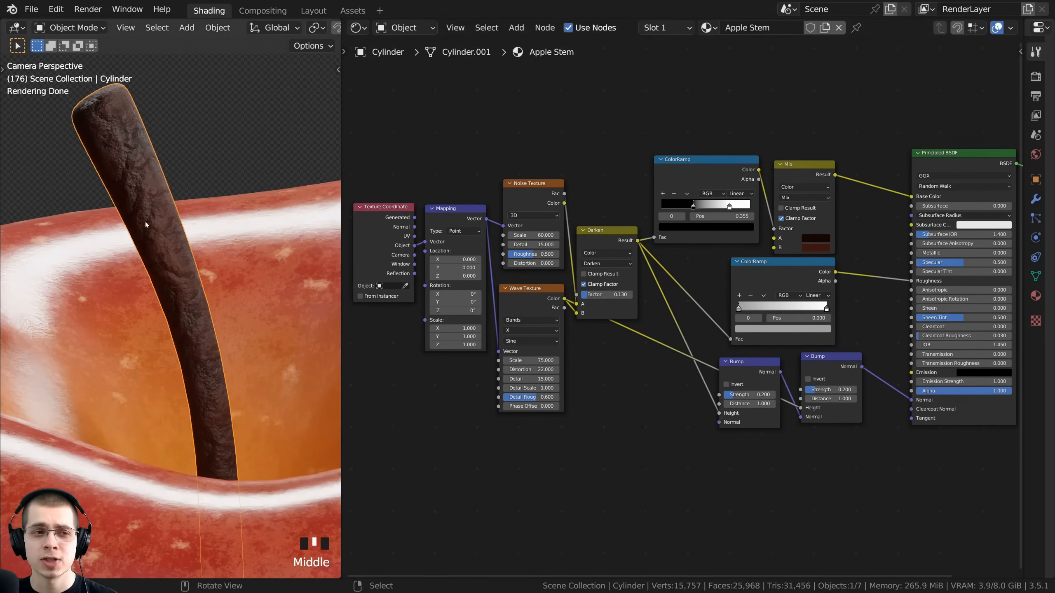
{"action": "middle_click_drag", "start_coordinate": [145, 221], "coordinate": [163, 234], "text": "shift"}
{"action": "scroll", "coordinate": [119, 95], "scroll_direction": "up", "scroll_amount": 3}
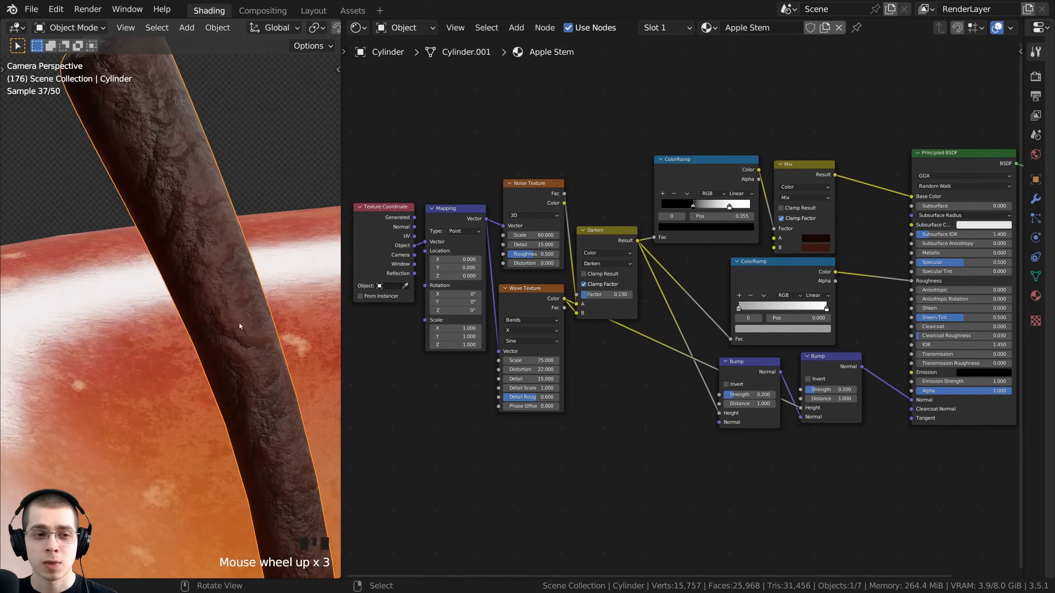
{"action": "scroll", "coordinate": [239, 327], "scroll_direction": "down", "scroll_amount": 1}
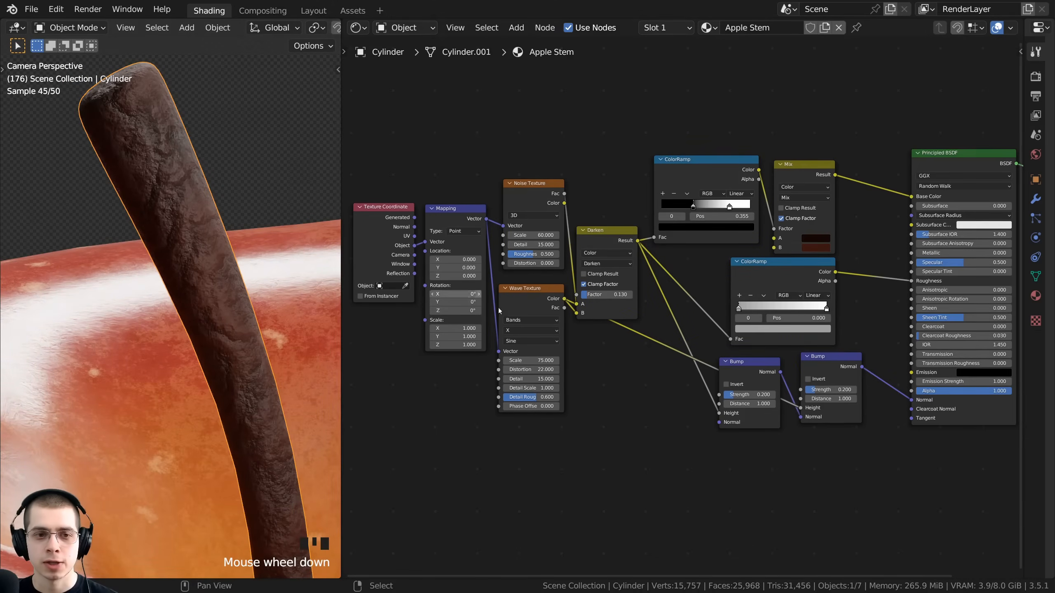
- Duplicate the Mapping node, chain both Mapping nodes between the Texture Coordinate and the textures, and space them out evenly
{"action": "scroll", "coordinate": [498, 308], "scroll_direction": "up", "scroll_amount": 4}
{"action": "left_click", "coordinate": [601, 197]}
{"action": "key", "text": "shift+d"}
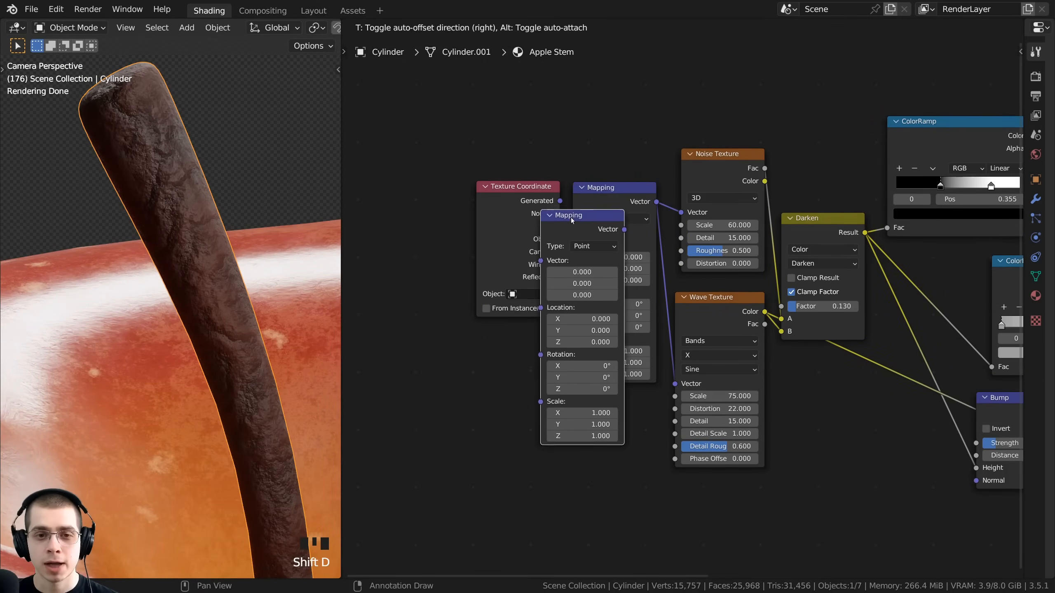
{"action": "left_click", "coordinate": [627, 199]}
{"action": "left_click_drag", "start_coordinate": [779, 202], "coordinate": [756, 200]}
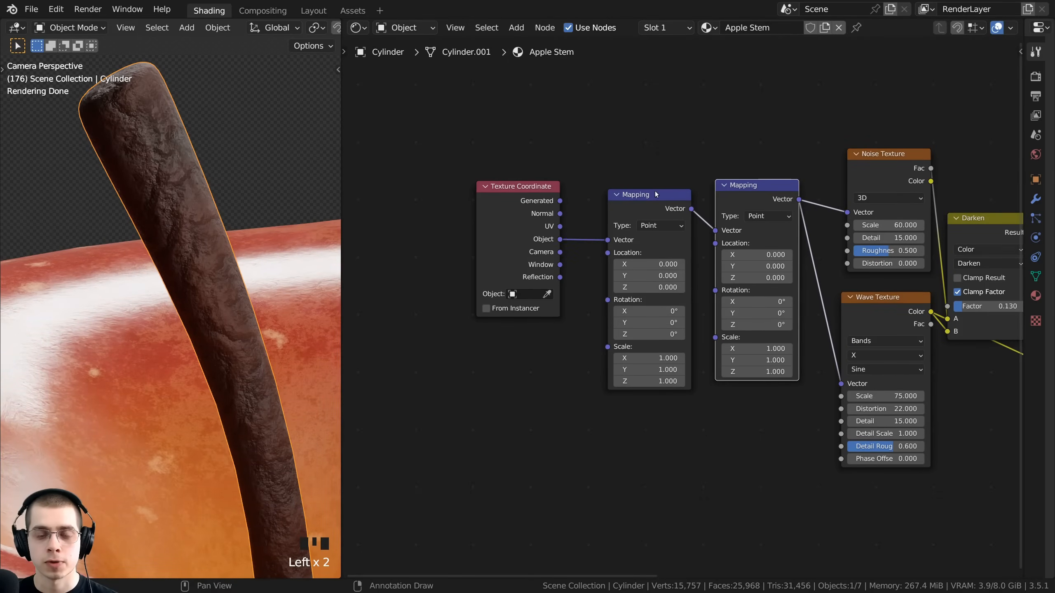
{"action": "left_click_drag", "start_coordinate": [655, 196], "coordinate": [630, 173]}
{"action": "middle_click_drag", "start_coordinate": [623, 341], "coordinate": [544, 339]}
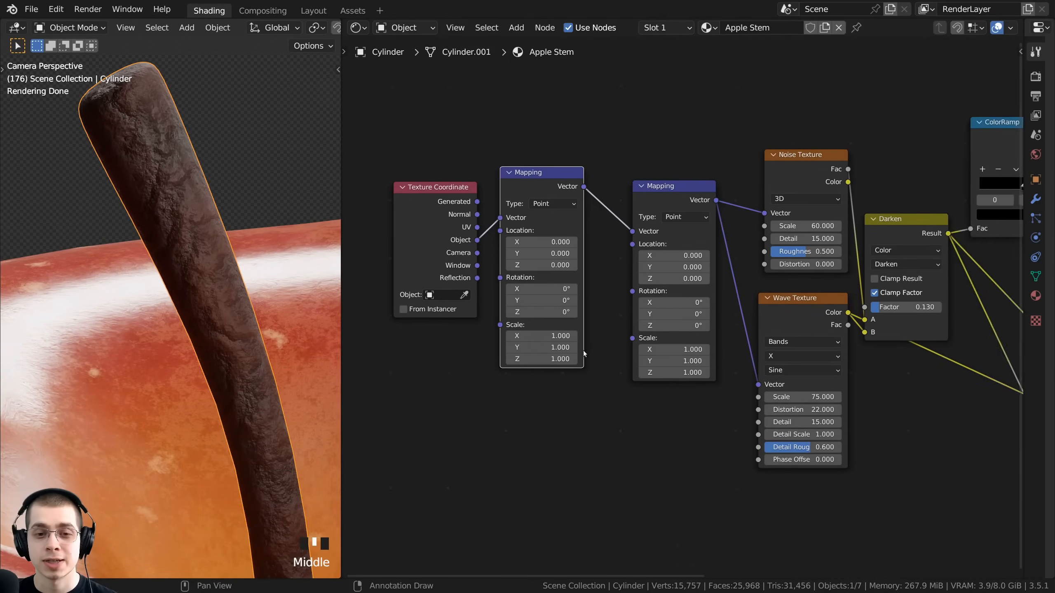
{"action": "scroll", "coordinate": [553, 237], "scroll_direction": "up", "scroll_amount": 2}
{"action": "left_click_drag", "start_coordinate": [534, 164], "coordinate": [535, 182]}
{"action": "left_click_drag", "start_coordinate": [683, 179], "coordinate": [669, 173]}
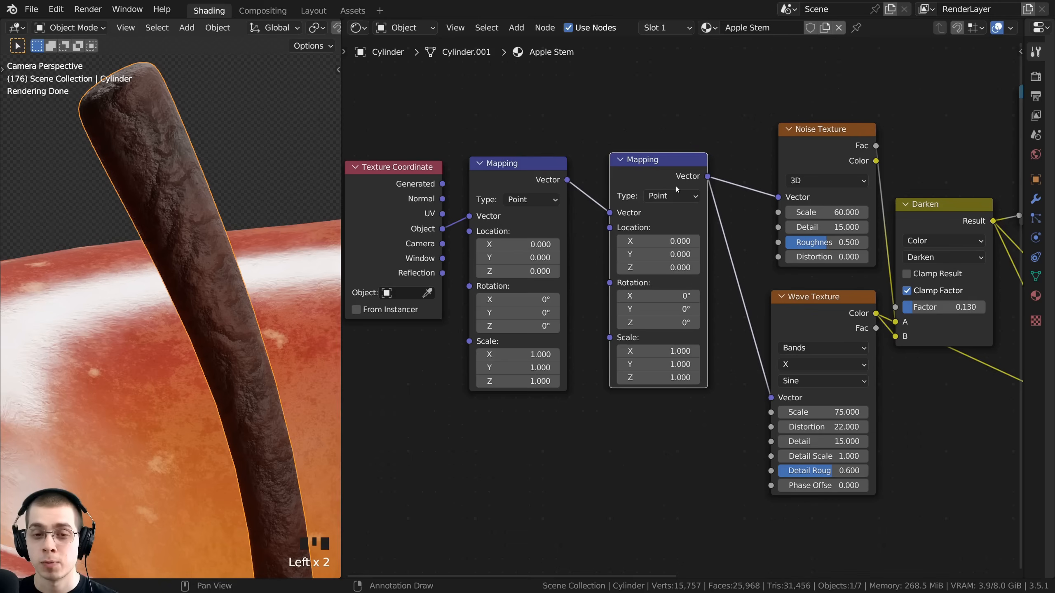
- Set the second Mapping node's Z scale to 0.5 and check the stretched texture on the stem
{"action": "middle_click_drag", "start_coordinate": [671, 183], "coordinate": [636, 179]}
{"action": "scroll", "coordinate": [532, 361], "scroll_direction": "up", "scroll_amount": 3}
{"action": "middle_click_drag", "start_coordinate": [620, 445], "coordinate": [579, 399]}
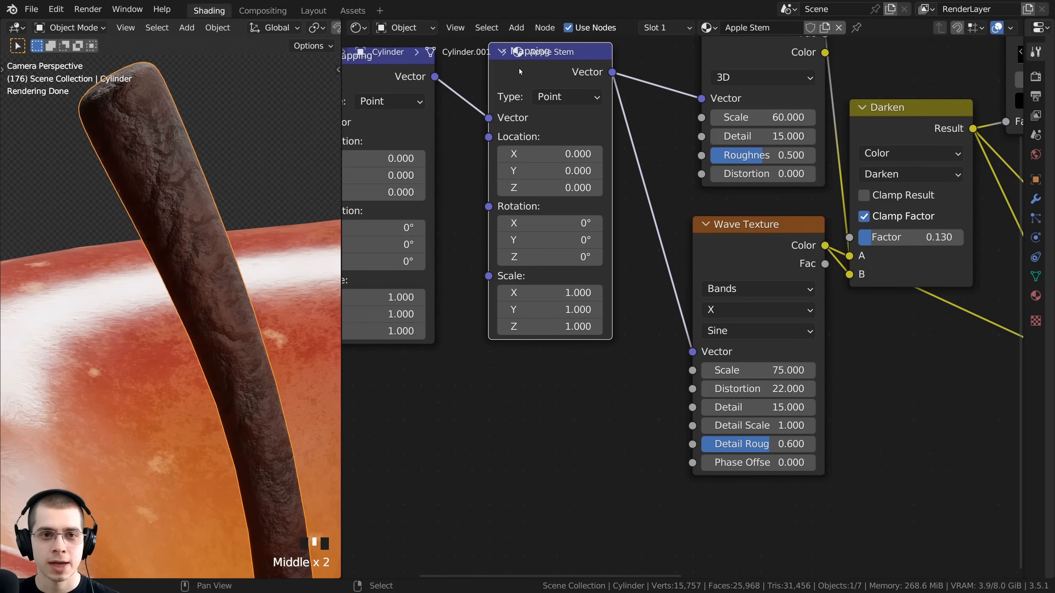
{"action": "left_click_drag", "start_coordinate": [519, 72], "coordinate": [521, 79]}
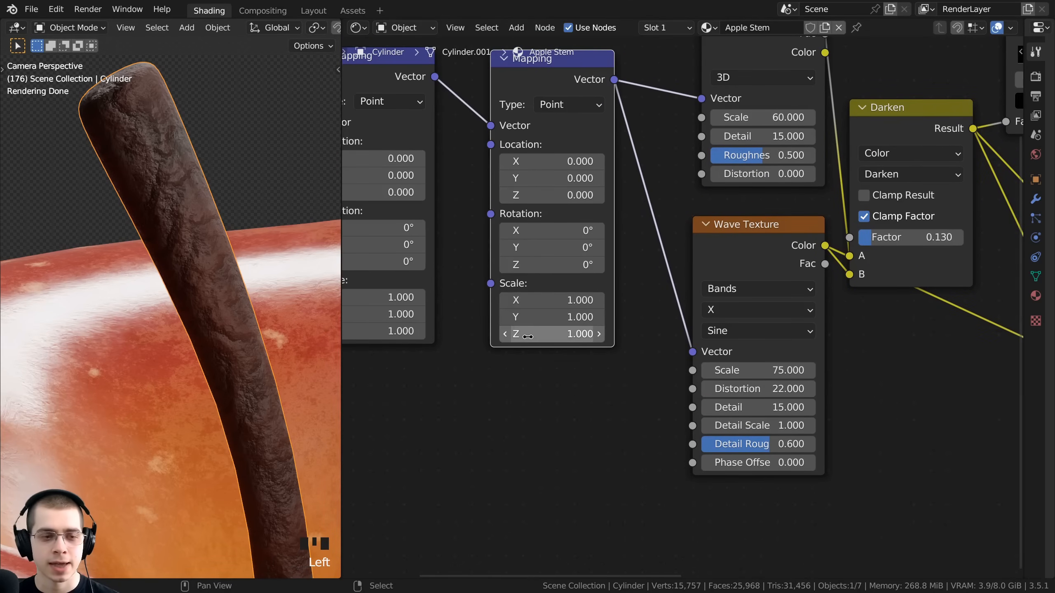
{"action": "left_click_drag", "start_coordinate": [535, 336], "coordinate": [493, 336], "text": "shift"}
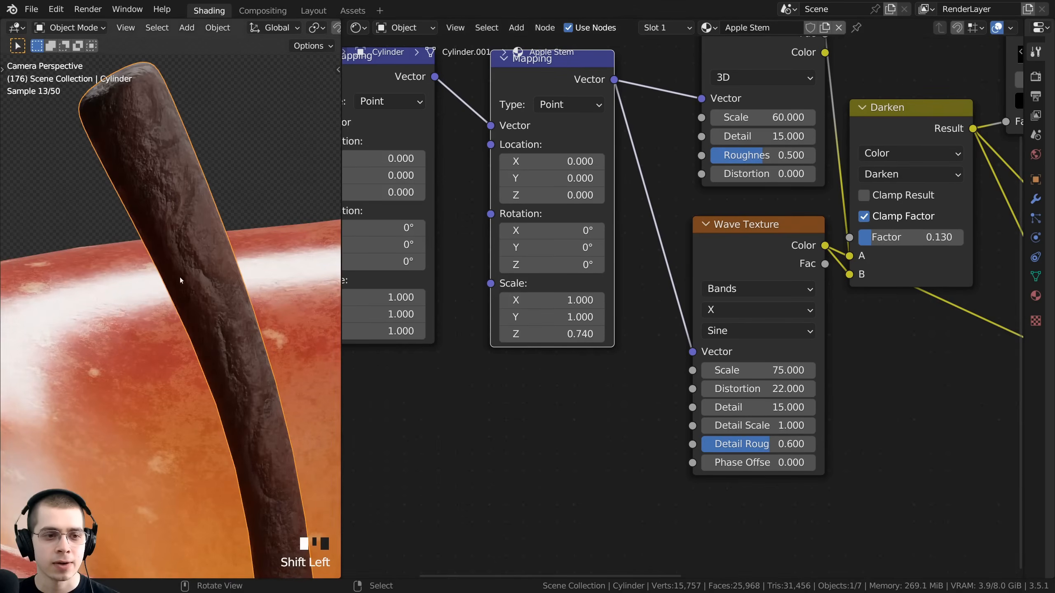
{"action": "scroll", "coordinate": [227, 301], "scroll_direction": "down", "scroll_amount": 3}
{"action": "left_click", "coordinate": [552, 335]}
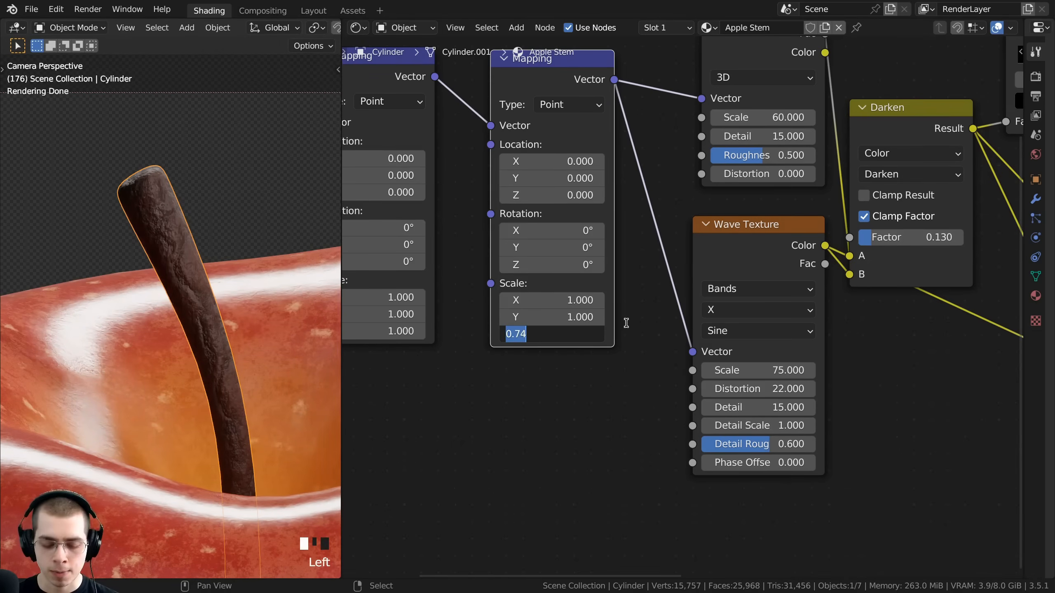
{"action": "type", "text": ".5"}
{"action": "key", "text": "Return"}
{"action": "scroll", "coordinate": [157, 141], "scroll_direction": "up", "scroll_amount": 3}
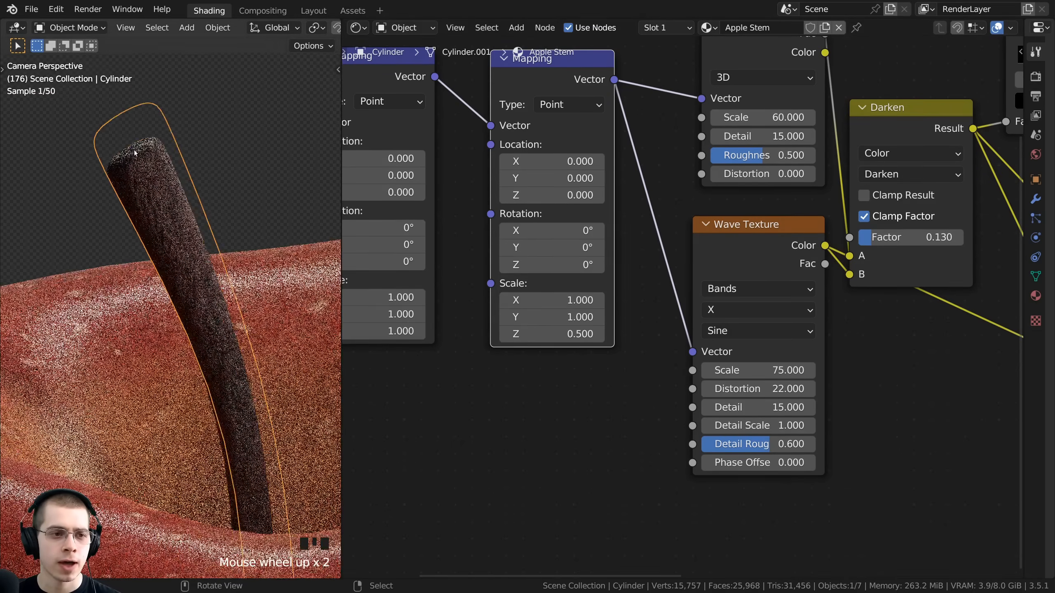
{"action": "scroll", "coordinate": [173, 335], "scroll_direction": "down", "scroll_amount": 5}
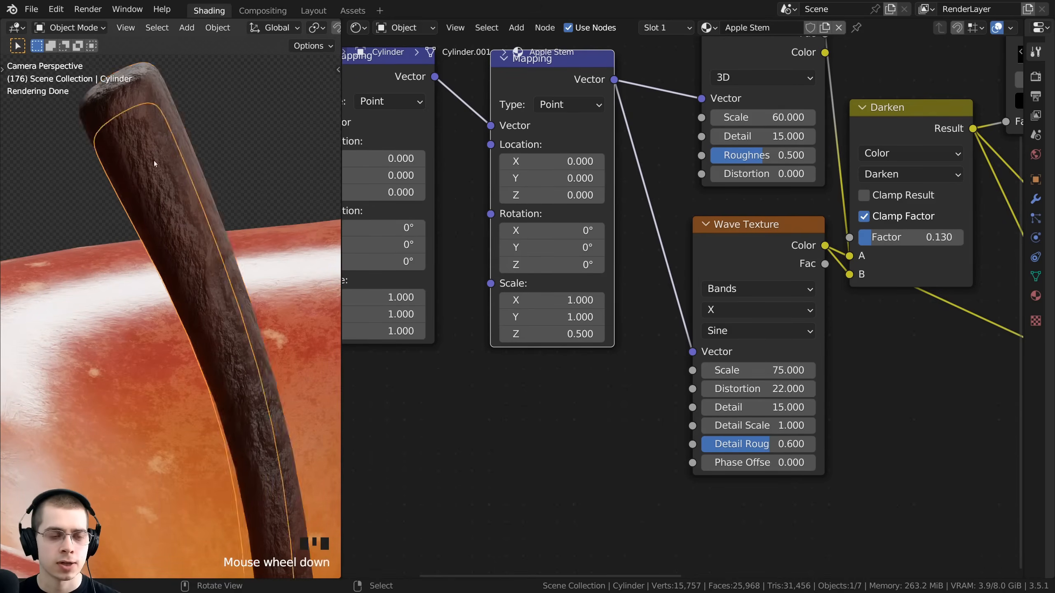
{"action": "scroll", "coordinate": [653, 259], "scroll_direction": "down", "scroll_amount": 11}
- Select every node except the Material Output and combine them into a node group
{"action": "left_click", "coordinate": [654, 259]}
{"action": "middle_click_drag", "start_coordinate": [738, 312], "coordinate": [657, 332]}
{"action": "scroll", "coordinate": [687, 330], "scroll_direction": "down", "scroll_amount": 4}
{"action": "key", "text": "a"}
{"action": "key", "text": "a"}
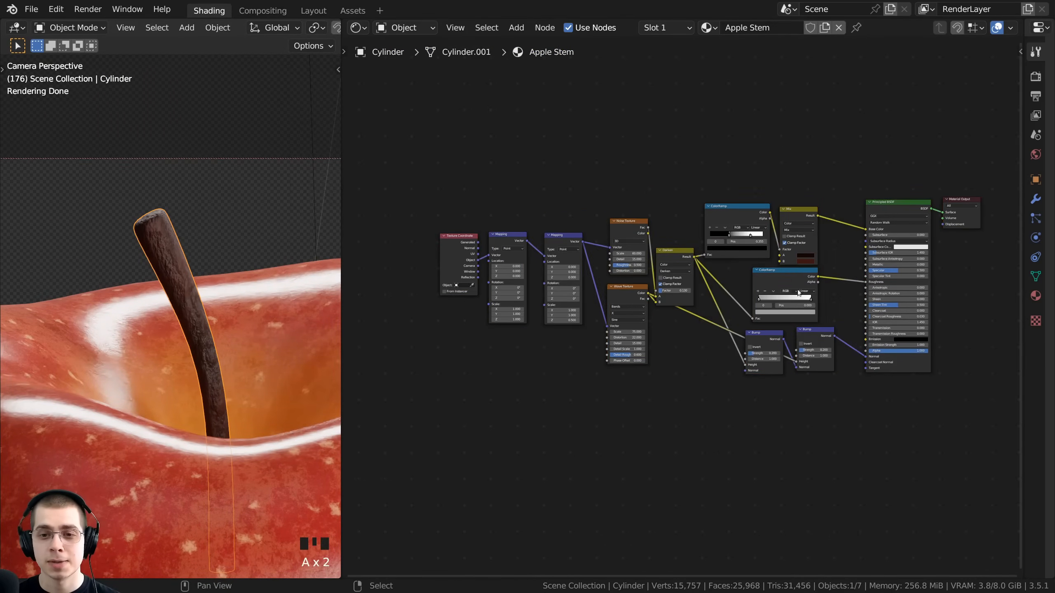
{"action": "middle_click_drag", "start_coordinate": [759, 283], "coordinate": [737, 306]}
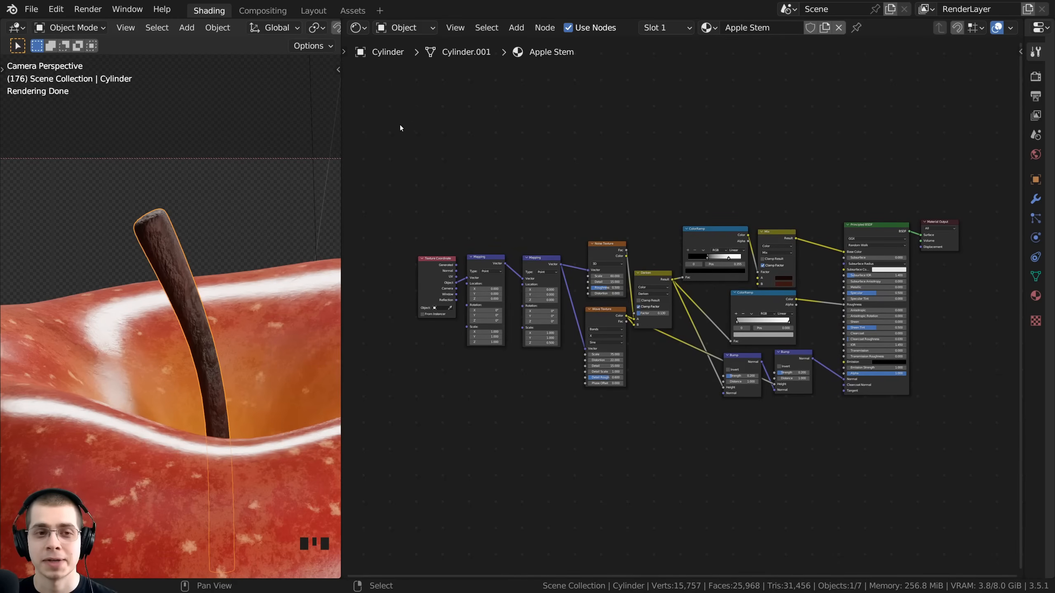
{"action": "left_click_drag", "start_coordinate": [390, 119], "coordinate": [882, 432]}
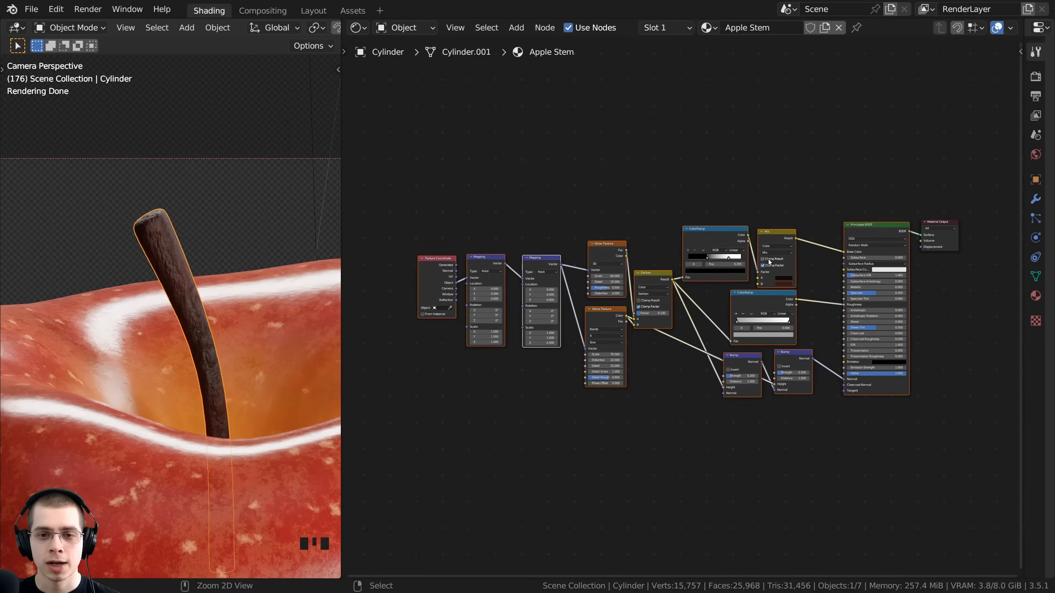
{"action": "key", "text": "ctrl+g"}
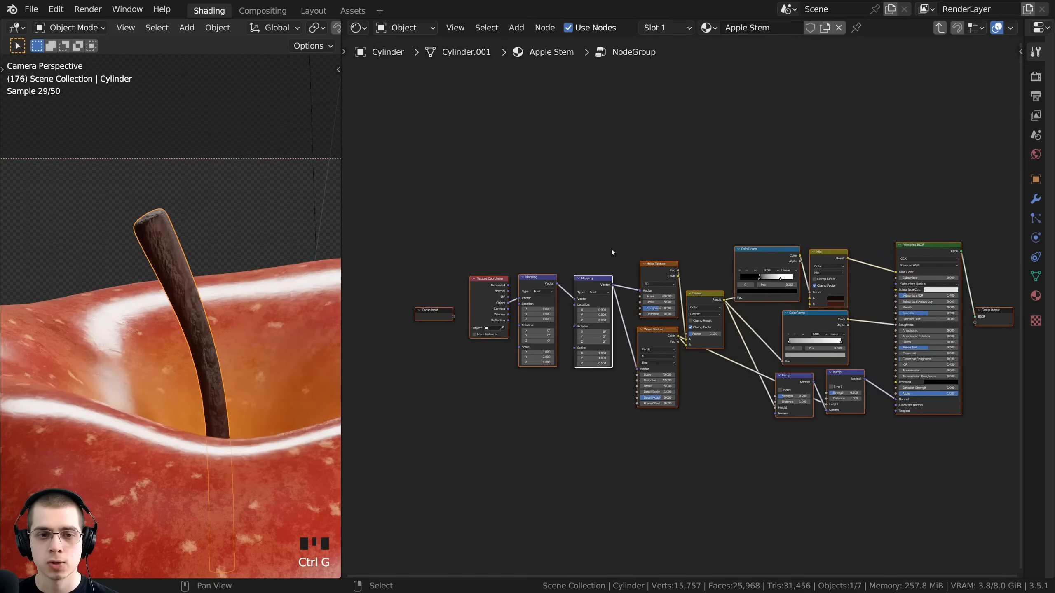
- Leave the node group and move the group node next to the Material Output
{"action": "middle_click_drag", "start_coordinate": [612, 249], "coordinate": [690, 419]}
{"action": "middle_click_drag", "start_coordinate": [536, 354], "coordinate": [556, 333]}
{"action": "key", "text": "Tab"}
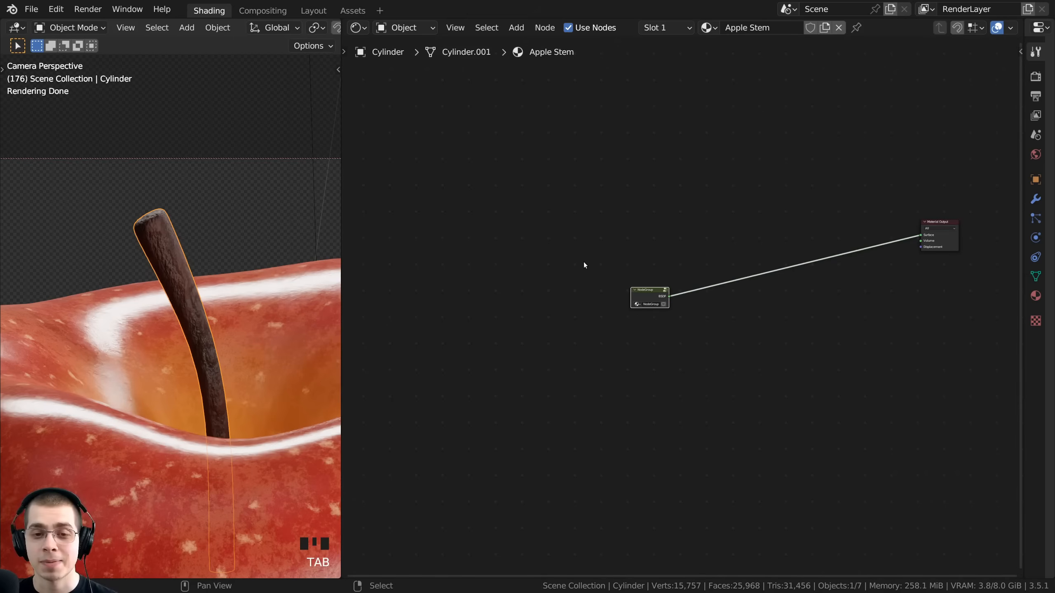
{"action": "key", "text": "Tab"}
{"action": "key", "text": "Tab"}
{"action": "middle_click_drag", "start_coordinate": [633, 270], "coordinate": [545, 297]}
{"action": "left_click_drag", "start_coordinate": [545, 298], "coordinate": [874, 212]}
{"action": "middle_click_drag", "start_coordinate": [822, 240], "coordinate": [664, 269]}
{"action": "scroll", "coordinate": [664, 269], "scroll_direction": "up", "scroll_amount": 8}
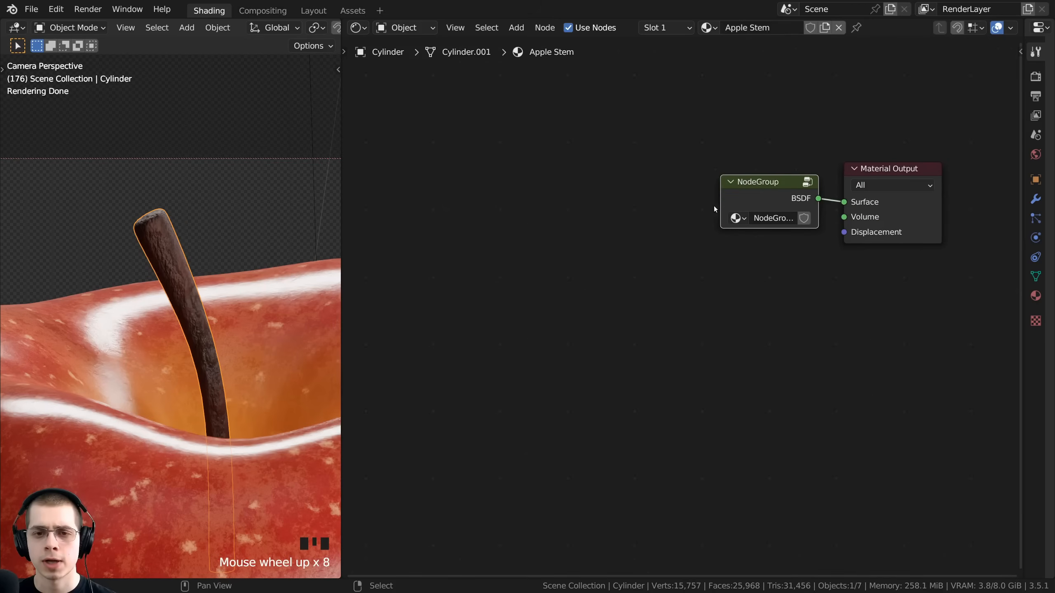
- Widen the group node and rename the group to "Apple Stem"
{"action": "left_click_drag", "start_coordinate": [720, 201], "coordinate": [644, 200]}
{"action": "middle_click_drag", "start_coordinate": [644, 203], "coordinate": [595, 217]}
{"action": "scroll", "coordinate": [596, 216], "scroll_direction": "up", "scroll_amount": 1}
{"action": "left_click", "coordinate": [671, 237]}
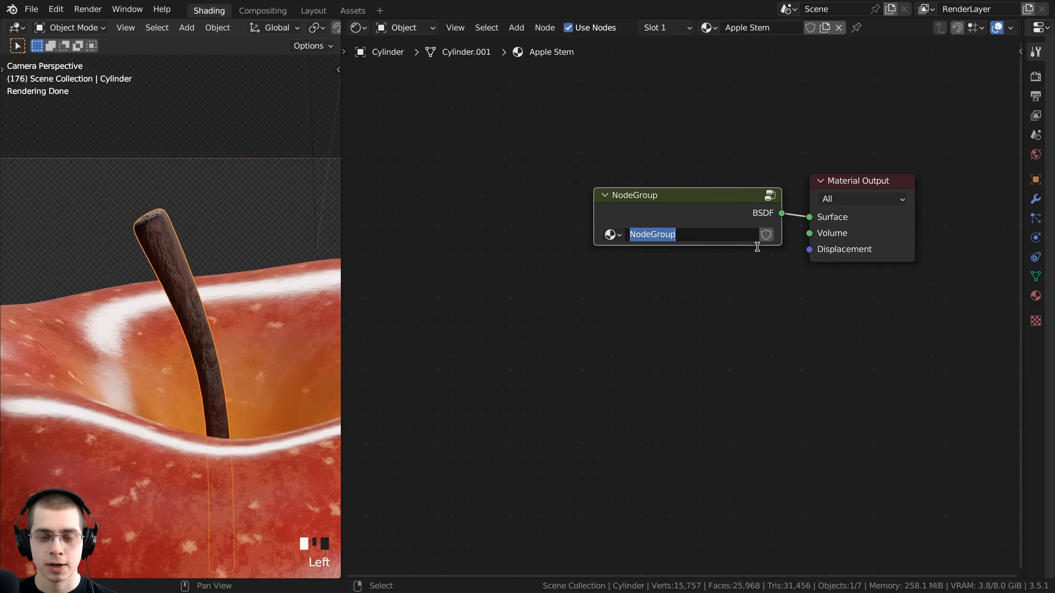
{"action": "type", "text": "Apple Stem"}
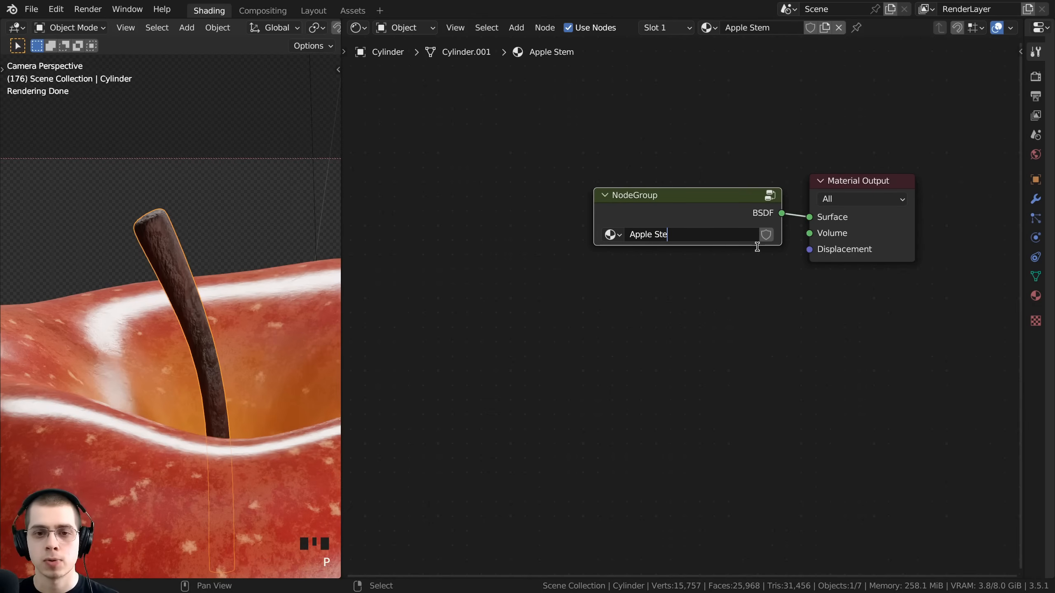
{"action": "key", "text": "Return"}
- Enter the Apple Stem group, show its input and output lists, and rename the BSDF output to "Shader"
{"action": "left_click", "coordinate": [675, 203]}
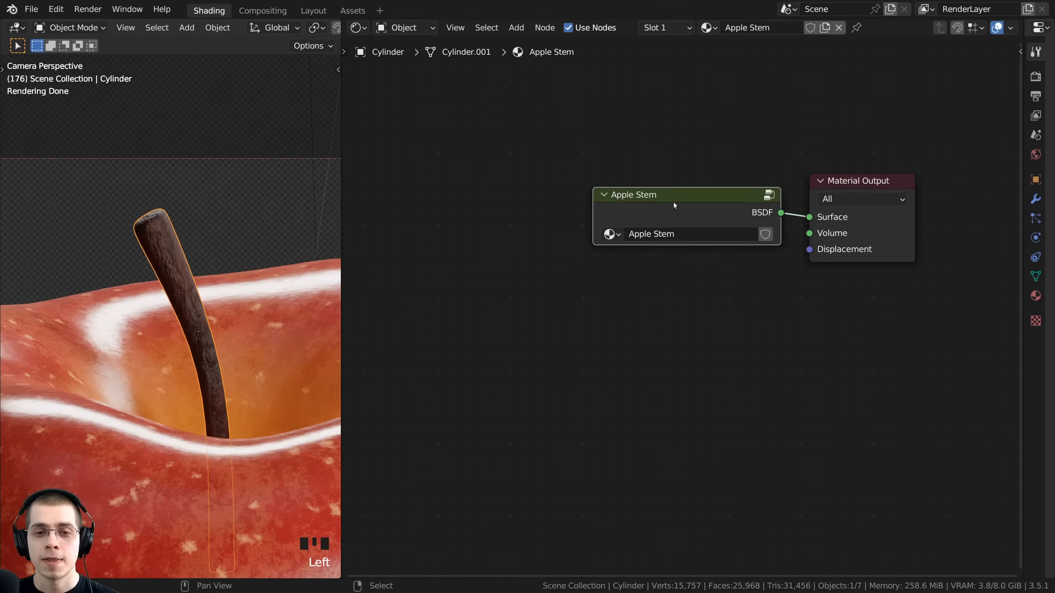
{"action": "key", "text": "Tab"}
{"action": "scroll", "coordinate": [681, 214], "scroll_direction": "down", "scroll_amount": 6}
{"action": "middle_click_drag", "start_coordinate": [684, 217], "coordinate": [608, 230]}
{"action": "key", "text": "n"}
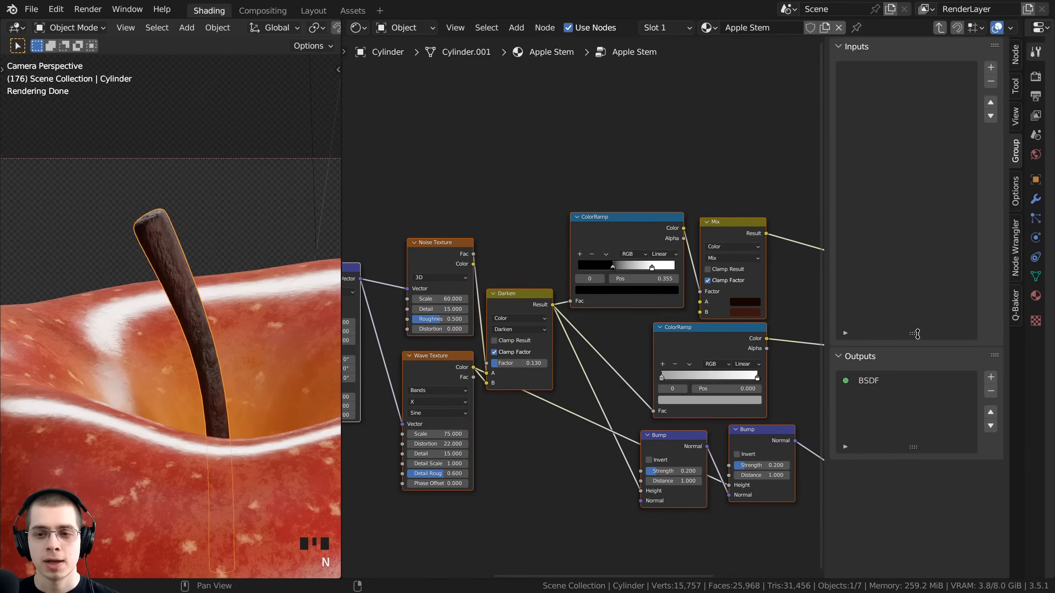
{"action": "left_click_drag", "start_coordinate": [917, 334], "coordinate": [916, 249]}
{"action": "left_click", "coordinate": [857, 58]}
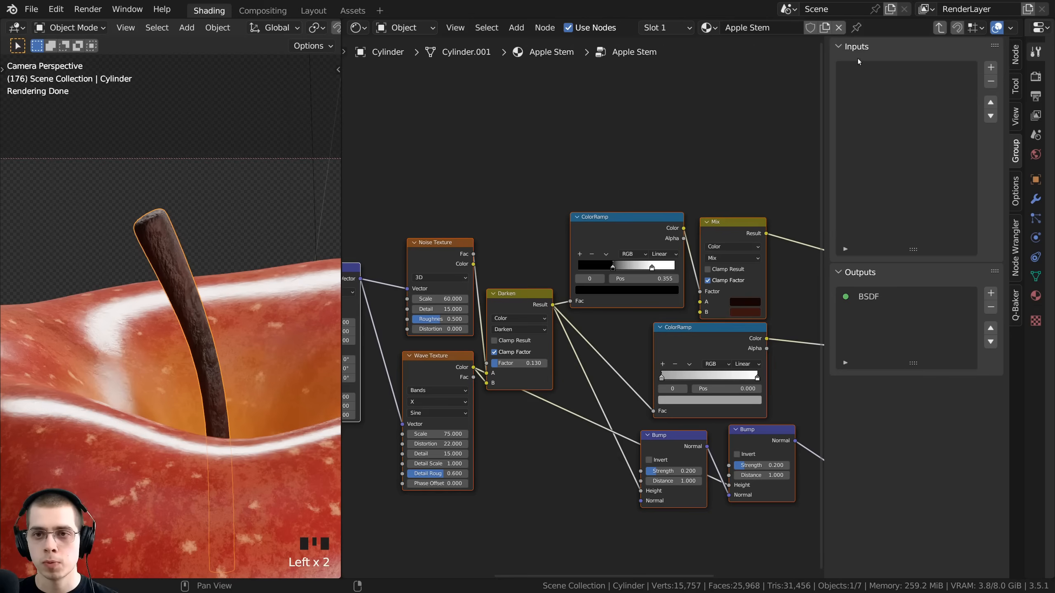
{"action": "double_click", "coordinate": [866, 298]}
{"action": "type", "text": "Sha"}
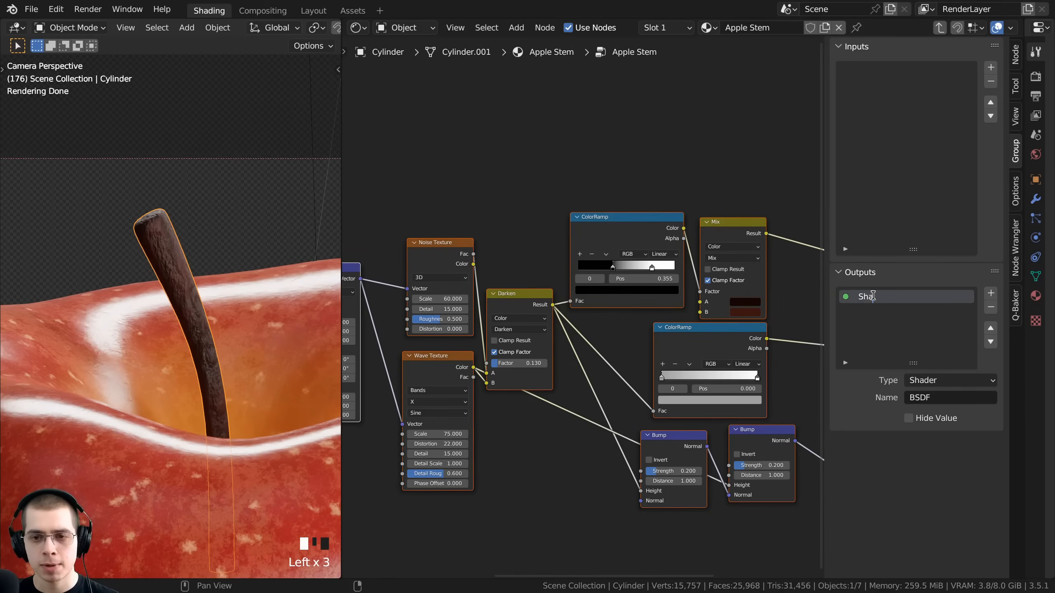
{"action": "type", "text": "der"}
{"action": "key", "text": "Return"}
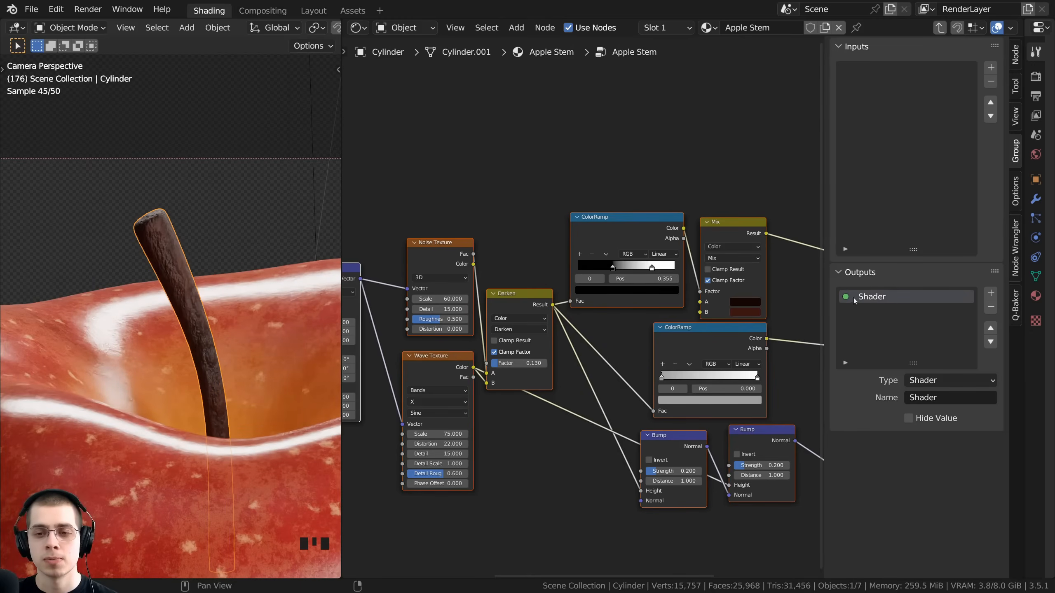
- Deselect the group's nodes and place the Group Input node just below the Texture Coordinate node
{"action": "scroll", "coordinate": [548, 424], "scroll_direction": "down", "scroll_amount": 1}
{"action": "middle_click_drag", "start_coordinate": [549, 424], "coordinate": [698, 415]}
{"action": "scroll", "coordinate": [698, 416], "scroll_direction": "down", "scroll_amount": 1}
{"action": "middle_click_drag", "start_coordinate": [507, 385], "coordinate": [635, 370]}
{"action": "middle_click_drag", "start_coordinate": [472, 345], "coordinate": [567, 337]}
{"action": "scroll", "coordinate": [567, 337], "scroll_direction": "up", "scroll_amount": 5}
{"action": "key", "text": "a"}
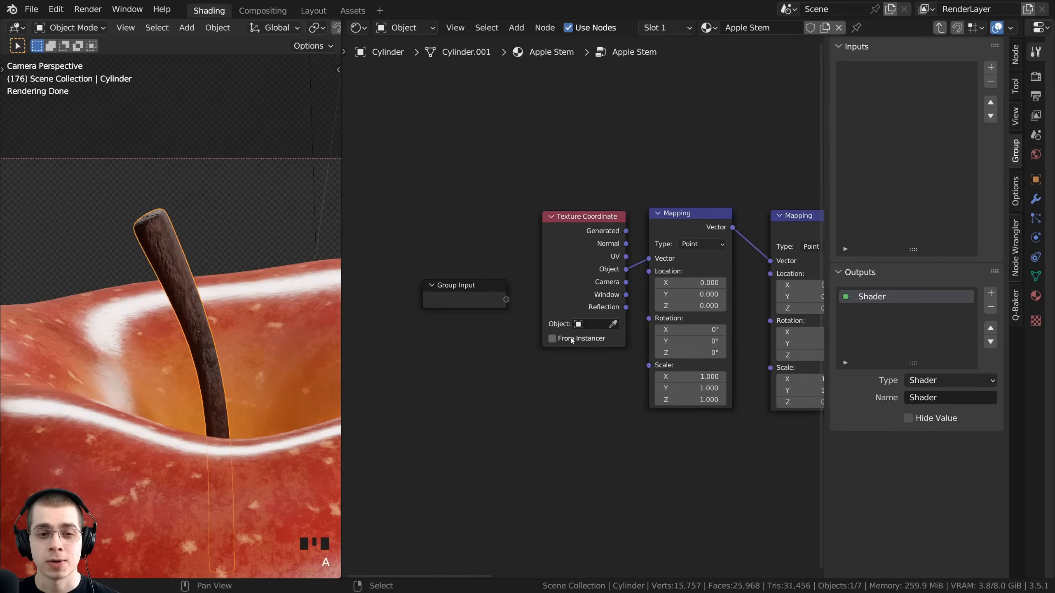
{"action": "middle_click_drag", "start_coordinate": [492, 289], "coordinate": [525, 273]}
{"action": "left_click", "coordinate": [524, 273]}
{"action": "left_click_drag", "start_coordinate": [525, 273], "coordinate": [565, 362]}
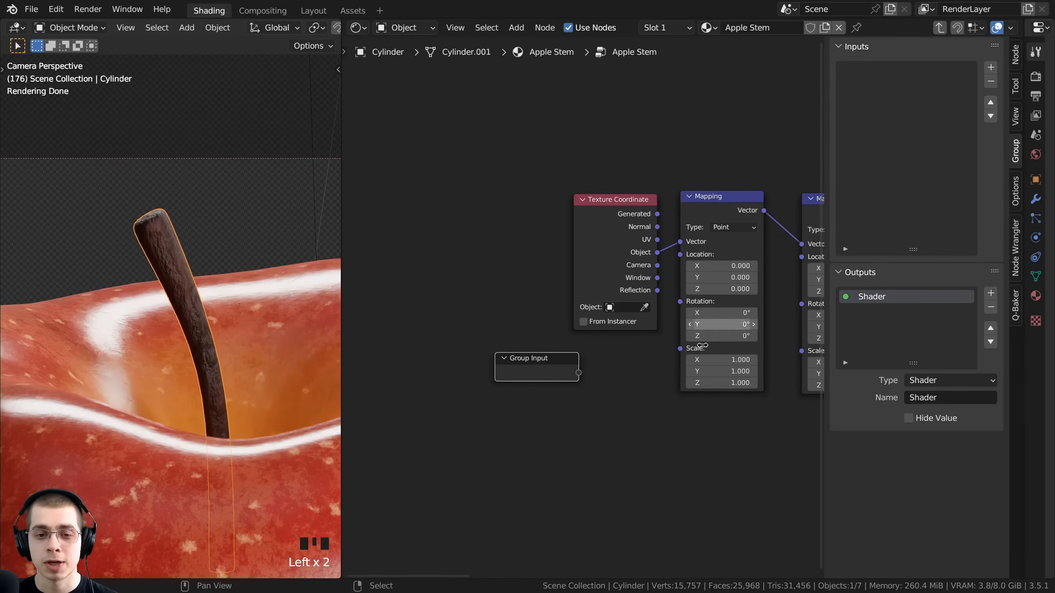
{"action": "middle_click_drag", "start_coordinate": [576, 388], "coordinate": [562, 374]}
{"action": "left_click_drag", "start_coordinate": [522, 363], "coordinate": [534, 364]}
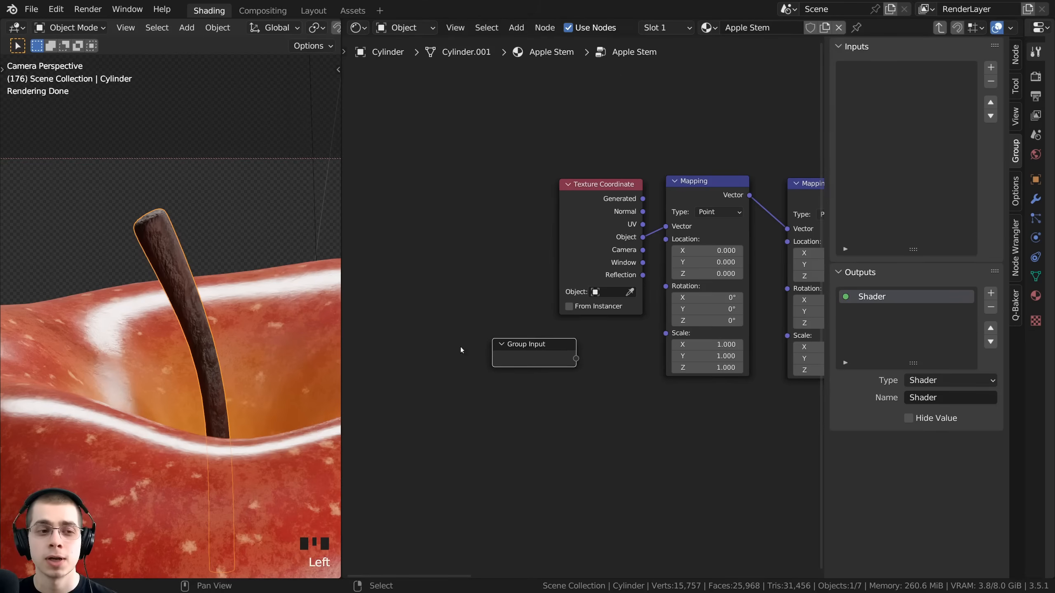
{"action": "middle_click_drag", "start_coordinate": [684, 393], "coordinate": [672, 367]}
{"action": "scroll", "coordinate": [673, 378], "scroll_direction": "up", "scroll_amount": 3}
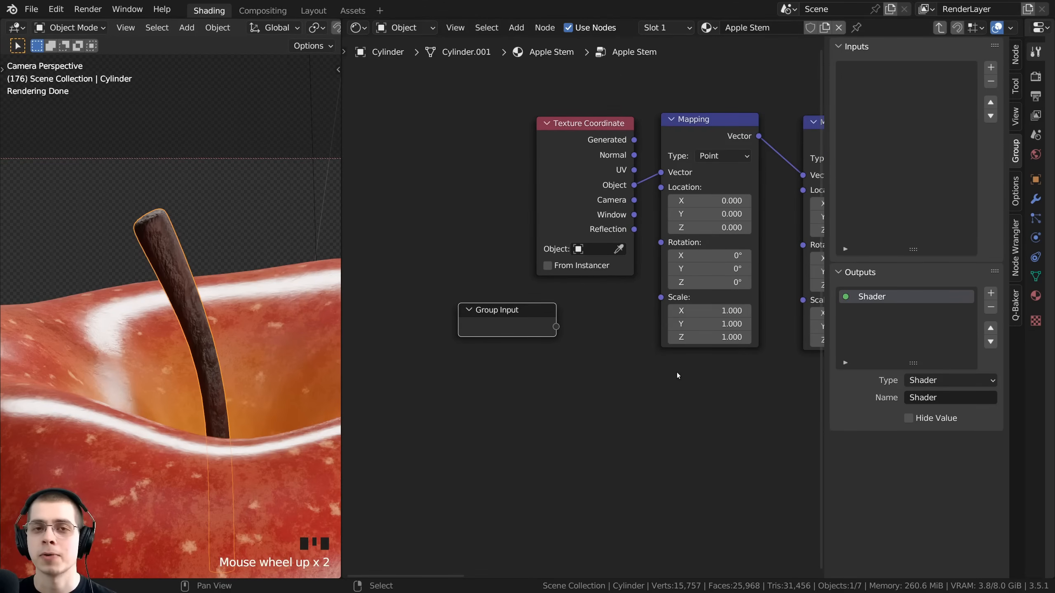
- Expose the first Mapping node's Scale as a group input and change that input's type to Float
{"action": "scroll", "coordinate": [675, 379], "scroll_direction": "up", "scroll_amount": 1}
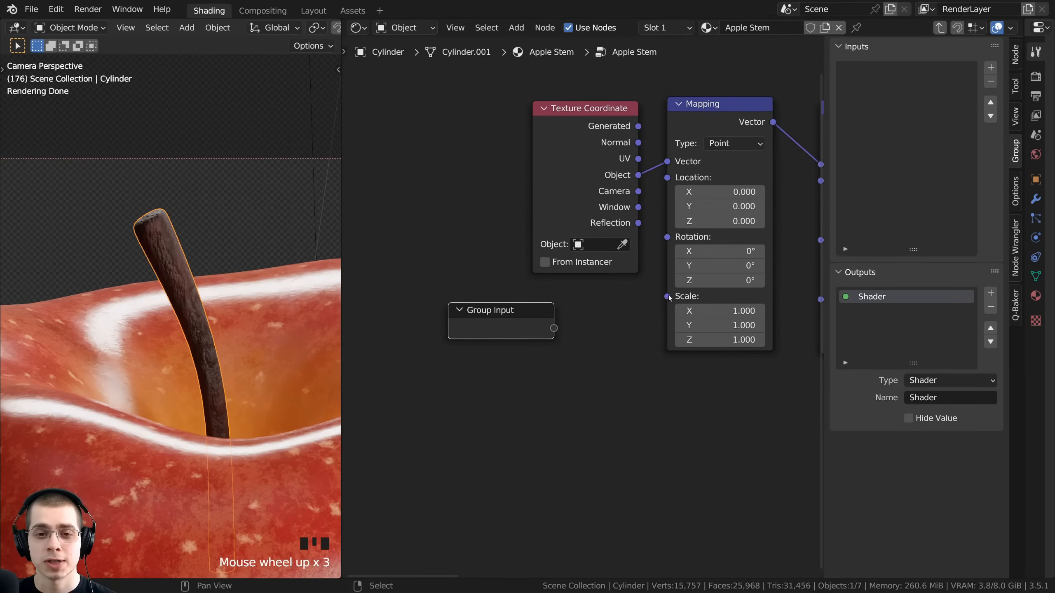
{"action": "left_click_drag", "start_coordinate": [668, 297], "coordinate": [552, 328]}
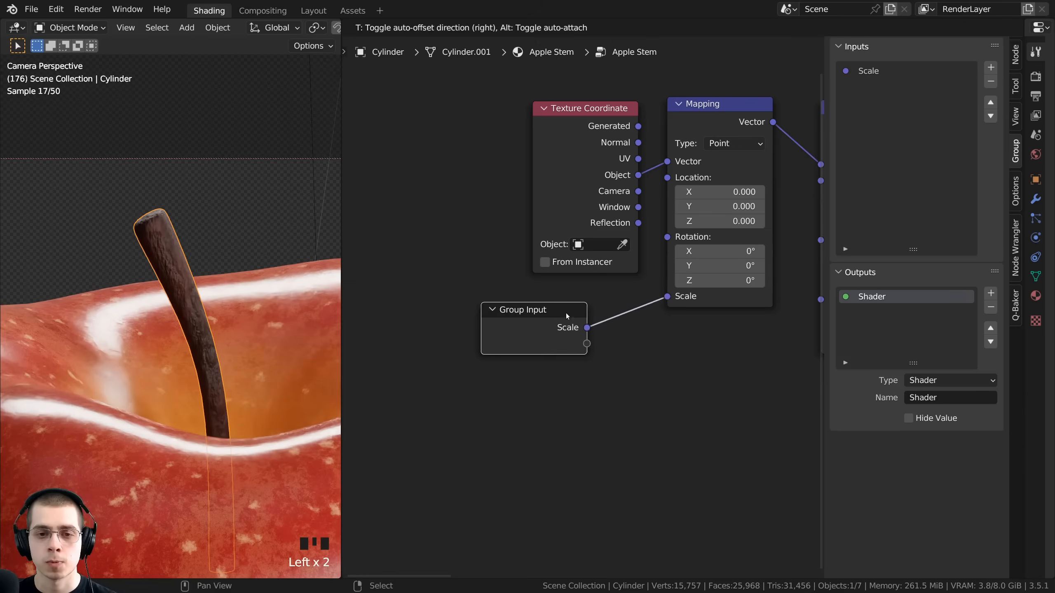
{"action": "middle_click_drag", "start_coordinate": [565, 314], "coordinate": [600, 244]}
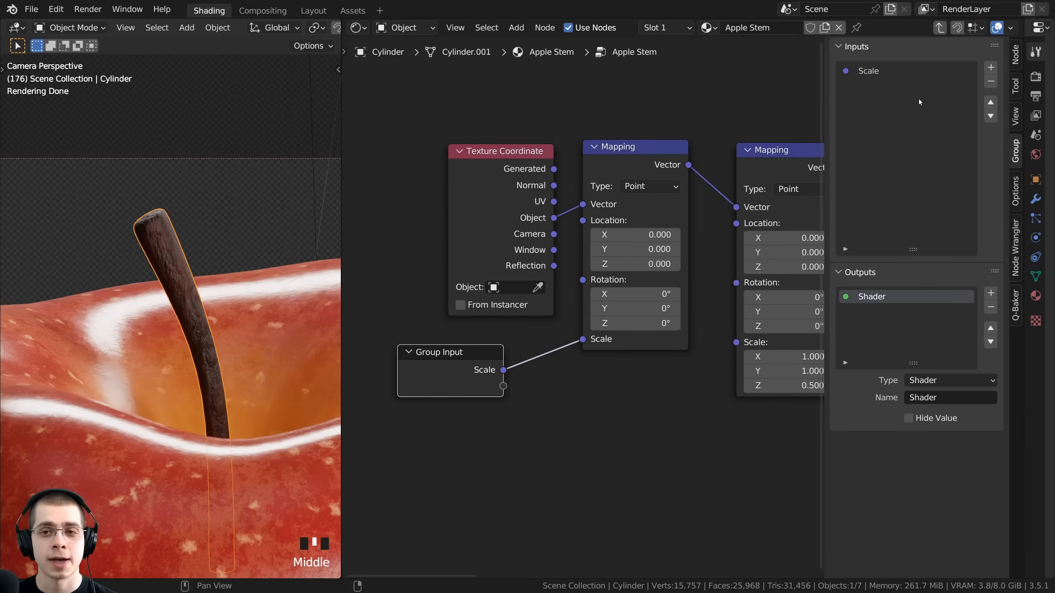
{"action": "left_click", "coordinate": [869, 71]}
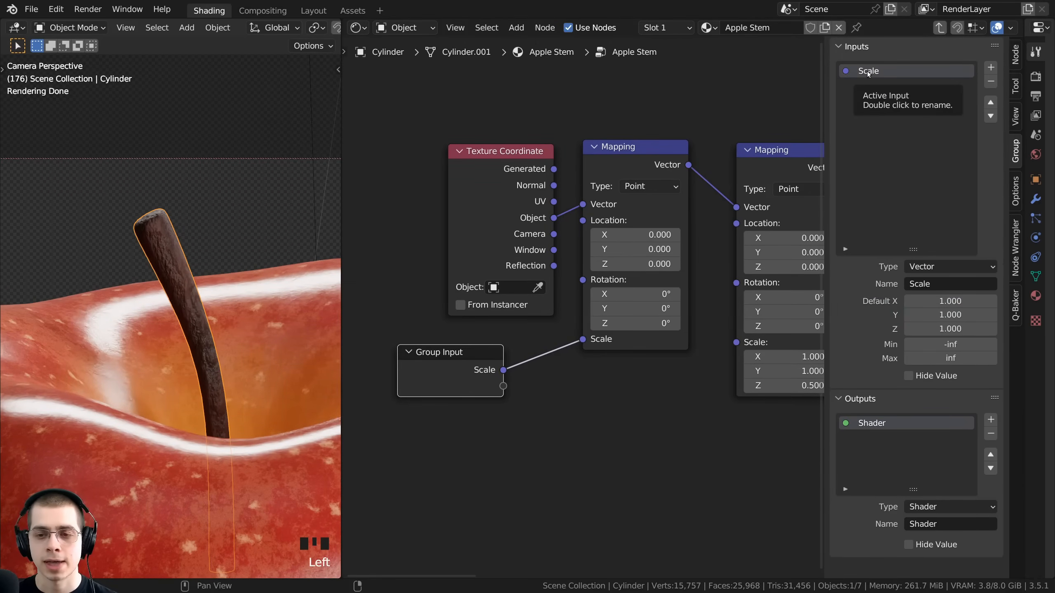
{"action": "left_click", "coordinate": [922, 267]}
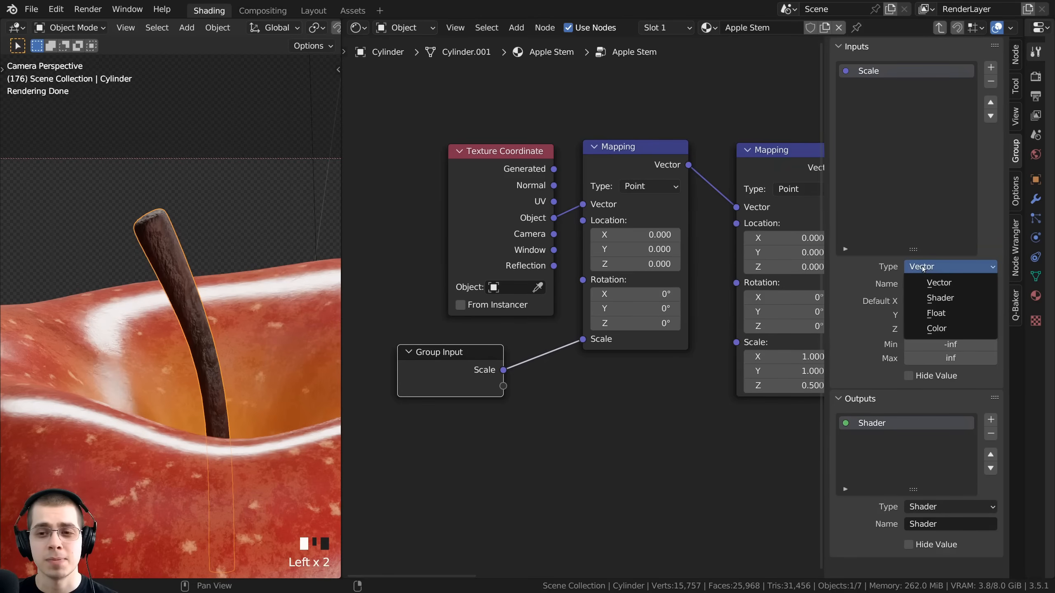
{"action": "left_click", "coordinate": [937, 314]}
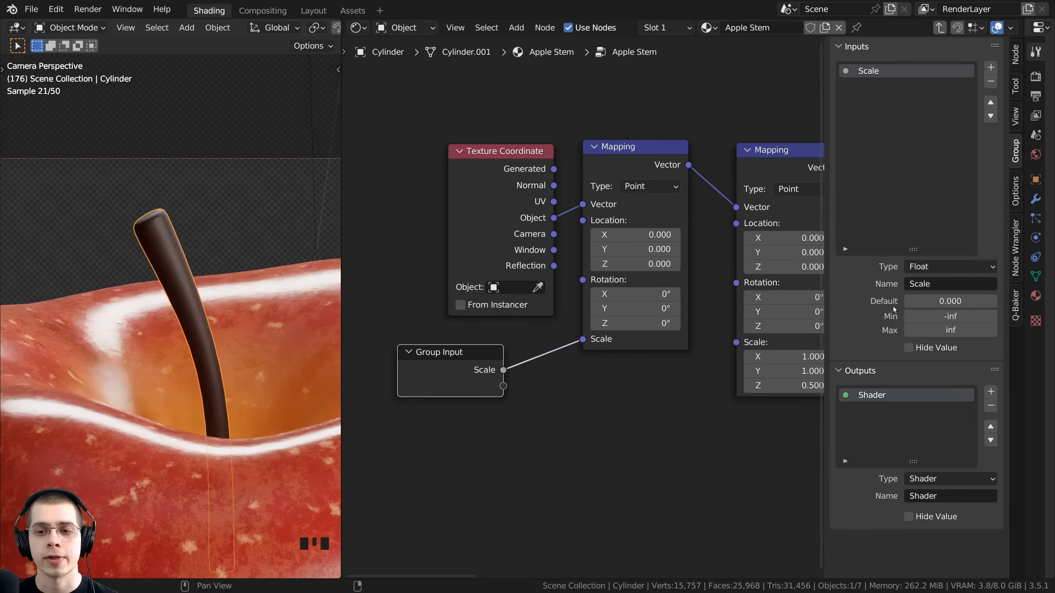
- Set the Scale input's default to 1.000 and move the Group Input node closer to the first Mapping node
{"action": "left_click", "coordinate": [935, 306]}
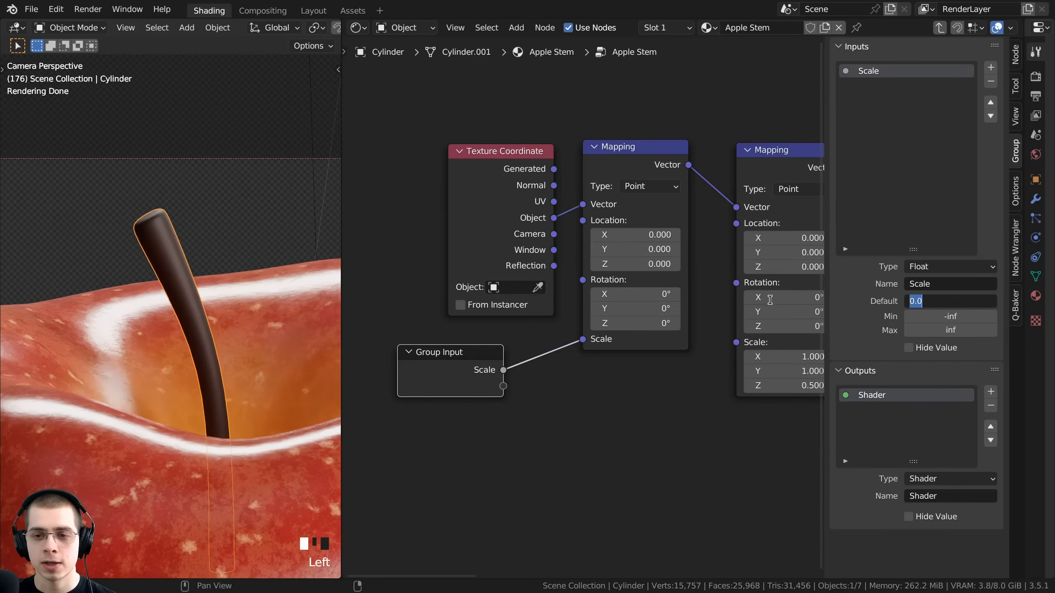
{"action": "key", "text": "Return"}
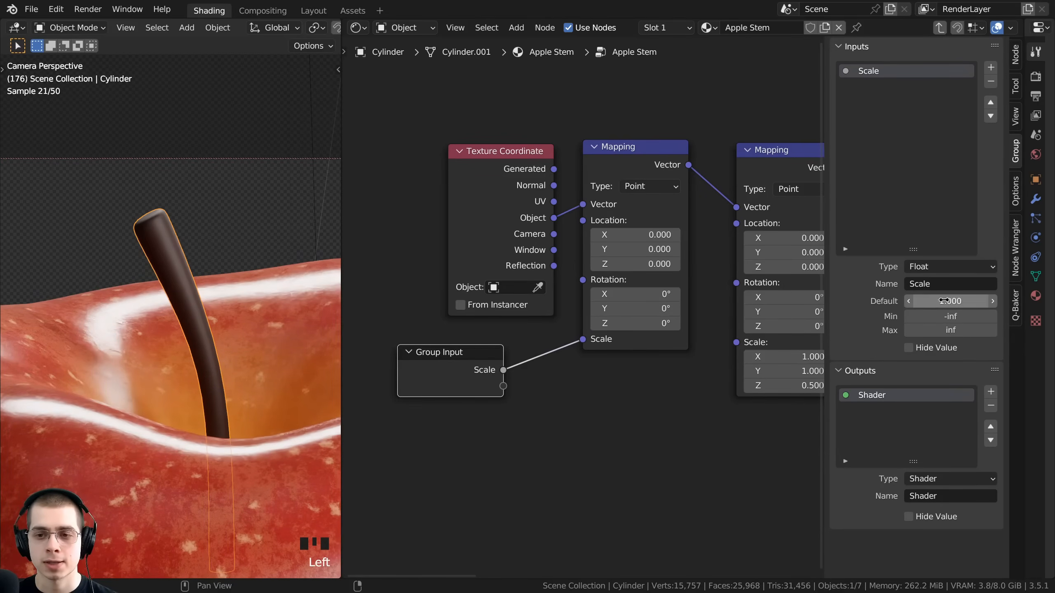
{"action": "middle_click_drag", "start_coordinate": [515, 321], "coordinate": [512, 330]}
{"action": "left_click_drag", "start_coordinate": [465, 365], "coordinate": [503, 357]}
- Leave the group, set the Apple Stem group node's Scale to 1.000, and shift the node slightly upward
{"action": "key", "text": "Tab"}
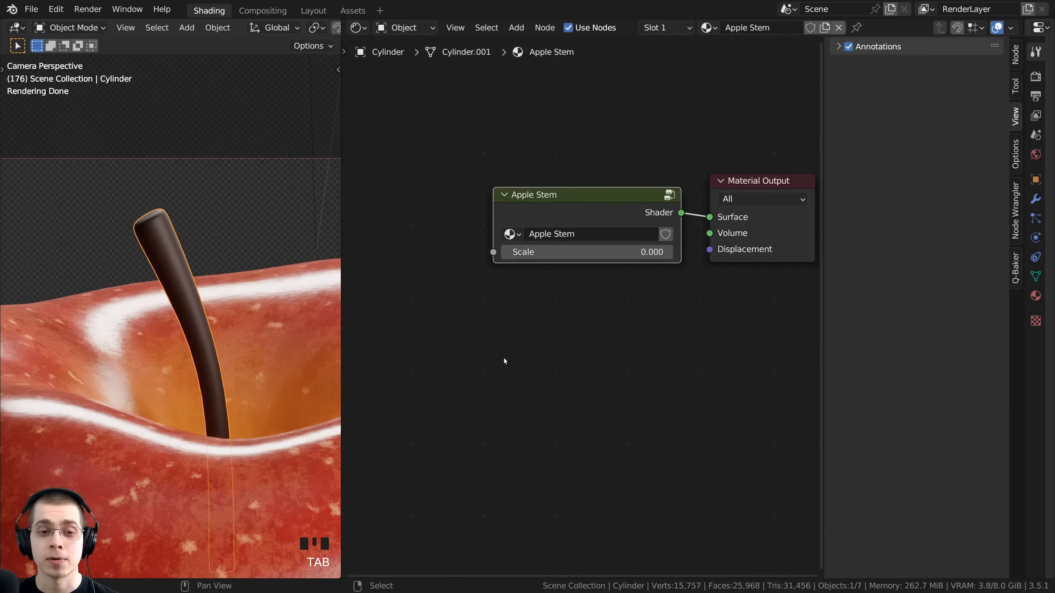
{"action": "left_click", "coordinate": [561, 252]}
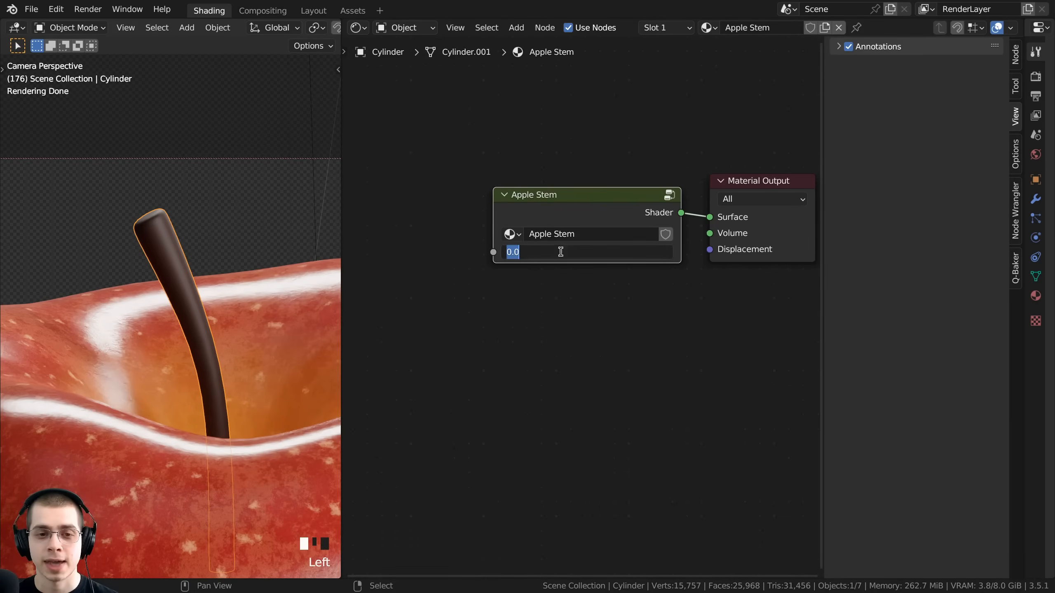
{"action": "key", "text": "Return"}
{"action": "left_click_drag", "start_coordinate": [569, 200], "coordinate": [564, 189]}
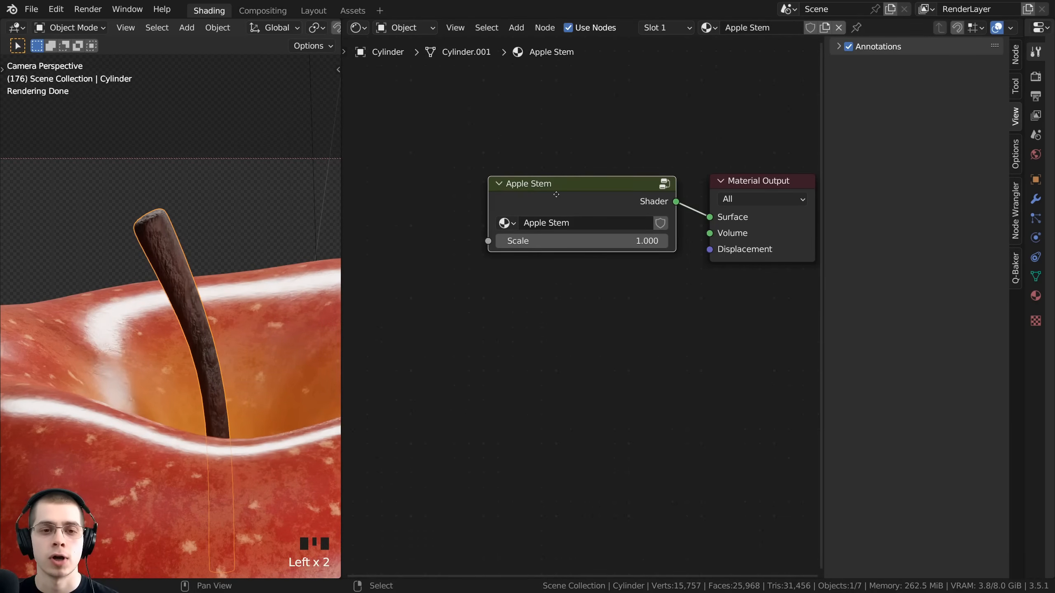
{"action": "middle_click_drag", "start_coordinate": [557, 195], "coordinate": [535, 199]}
- Enter the Apple Stem group again and move the Group Input node above the ColorRamp that feeds the Mix factor
{"action": "key", "text": "Tab"}
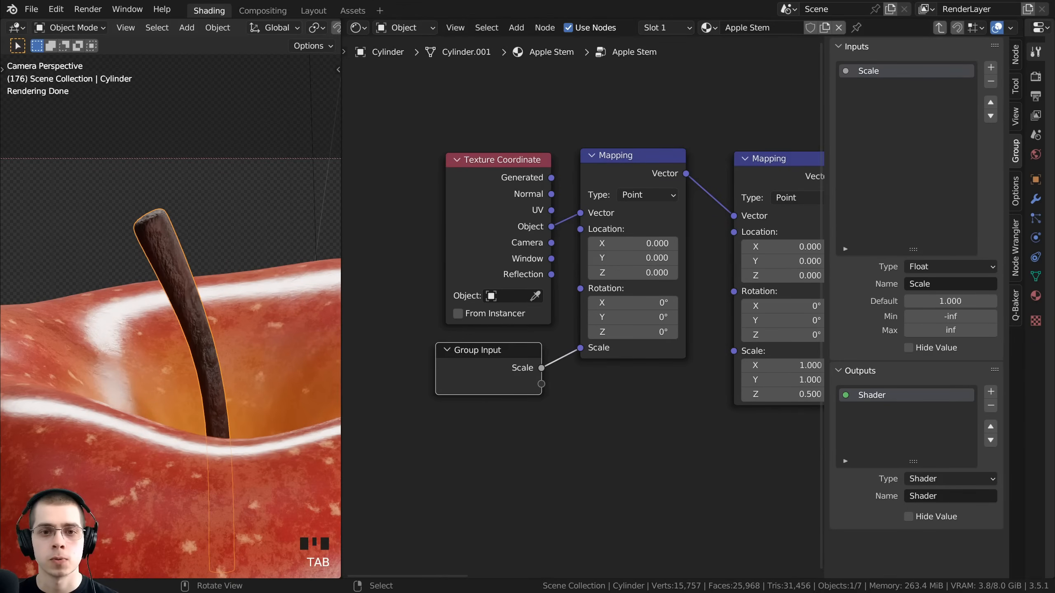
{"action": "scroll", "coordinate": [398, 358], "scroll_direction": "down", "scroll_amount": 3}
{"action": "right_click", "coordinate": [398, 358]}
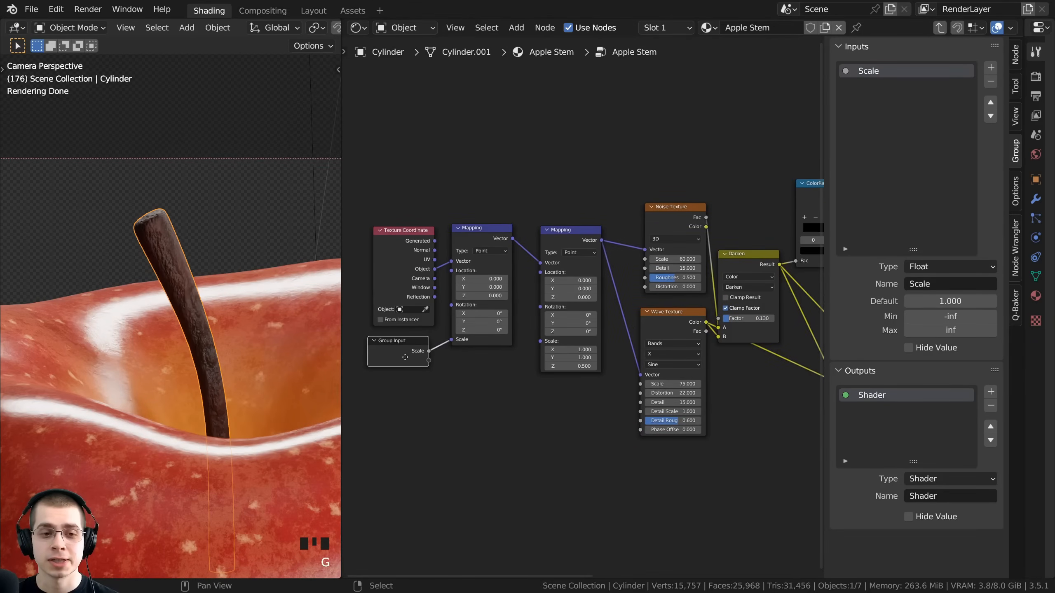
{"action": "left_click", "coordinate": [689, 199]}
{"action": "middle_click_drag", "start_coordinate": [763, 187], "coordinate": [530, 240]}
{"action": "key", "text": "g"}
{"action": "left_click", "coordinate": [693, 193]}
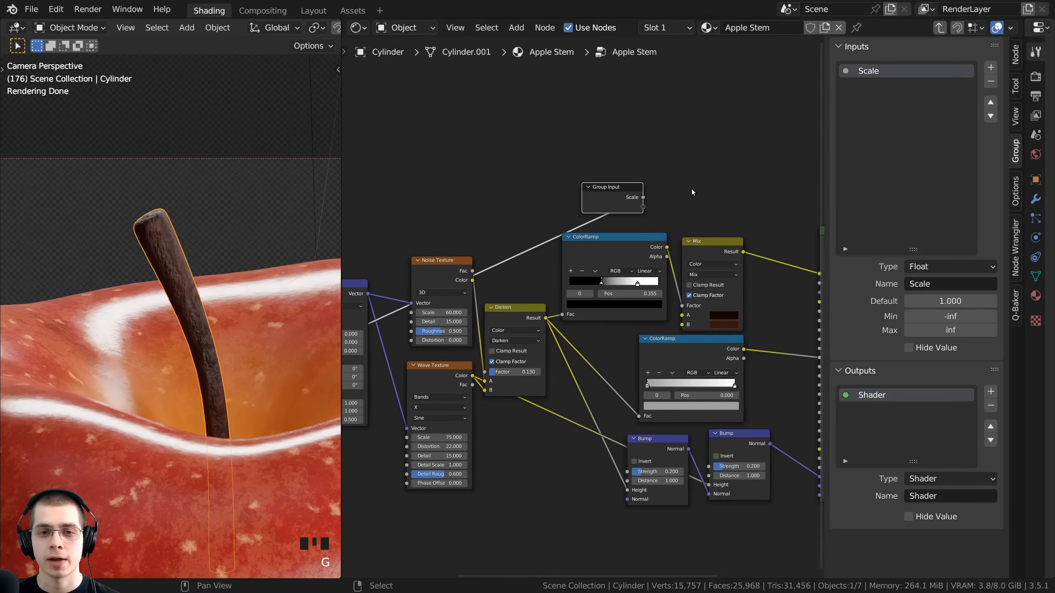
- Expose the Mix node's A and B colors as group inputs and move the Group Input node clear of the links
{"action": "scroll", "coordinate": [693, 193], "scroll_direction": "up", "scroll_amount": 4}
{"action": "middle_click_drag", "start_coordinate": [692, 192], "coordinate": [686, 196]}
{"action": "left_click_drag", "start_coordinate": [676, 333], "coordinate": [624, 187]}
{"action": "left_click_drag", "start_coordinate": [577, 159], "coordinate": [558, 136]}
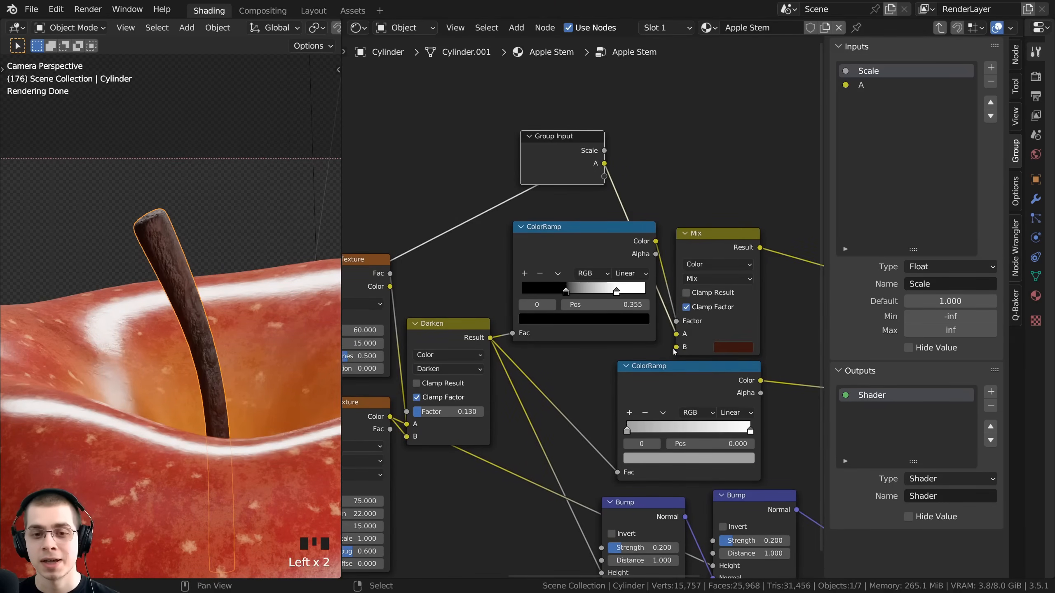
{"action": "left_click_drag", "start_coordinate": [677, 347], "coordinate": [604, 176]}
{"action": "left_click_drag", "start_coordinate": [552, 136], "coordinate": [526, 128]}
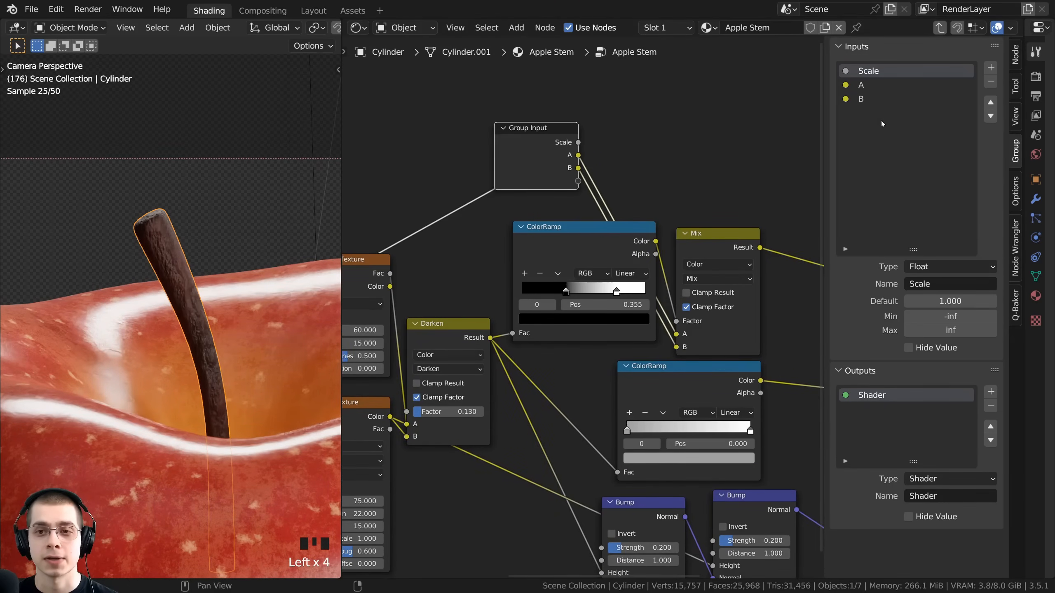
- Rename the group inputs A and B to "Color 1" and "Color 2"
{"action": "left_click", "coordinate": [860, 87]}
{"action": "left_click", "coordinate": [861, 85]}
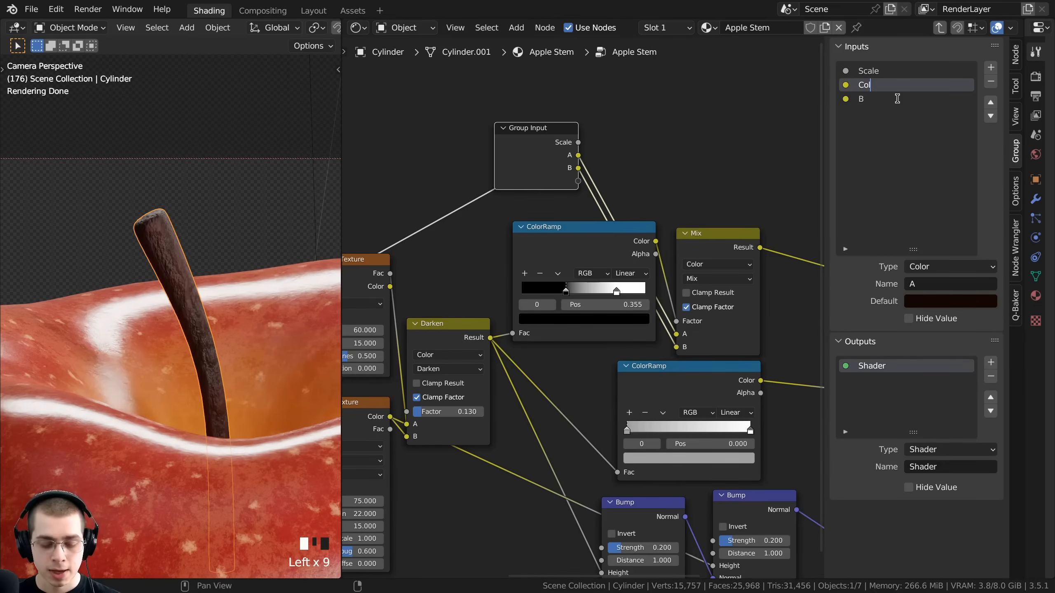
{"action": "type", "text": "Color 1"}
{"action": "key", "text": "Return"}
{"action": "left_click", "coordinate": [867, 100]}
{"action": "double_click", "coordinate": [866, 99]}
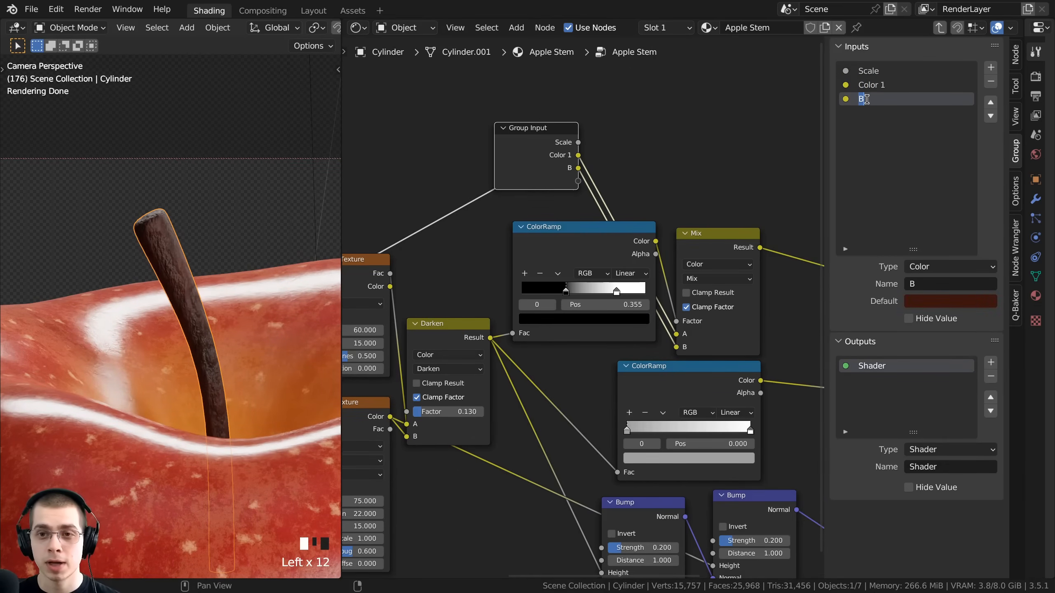
{"action": "type", "text": "Color 2"}
{"action": "key", "text": "Return"}
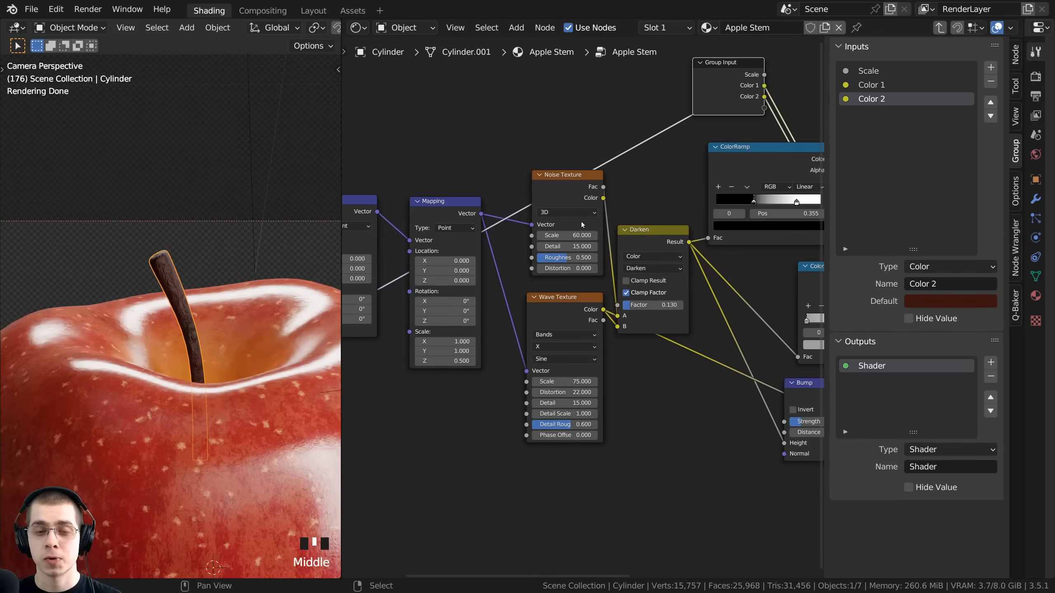
- Move the Group Input node back above the second Mapping node, beside the Noise Texture
{"action": "middle_click_drag", "start_coordinate": [582, 225], "coordinate": [638, 252]}
{"action": "key", "text": "g"}
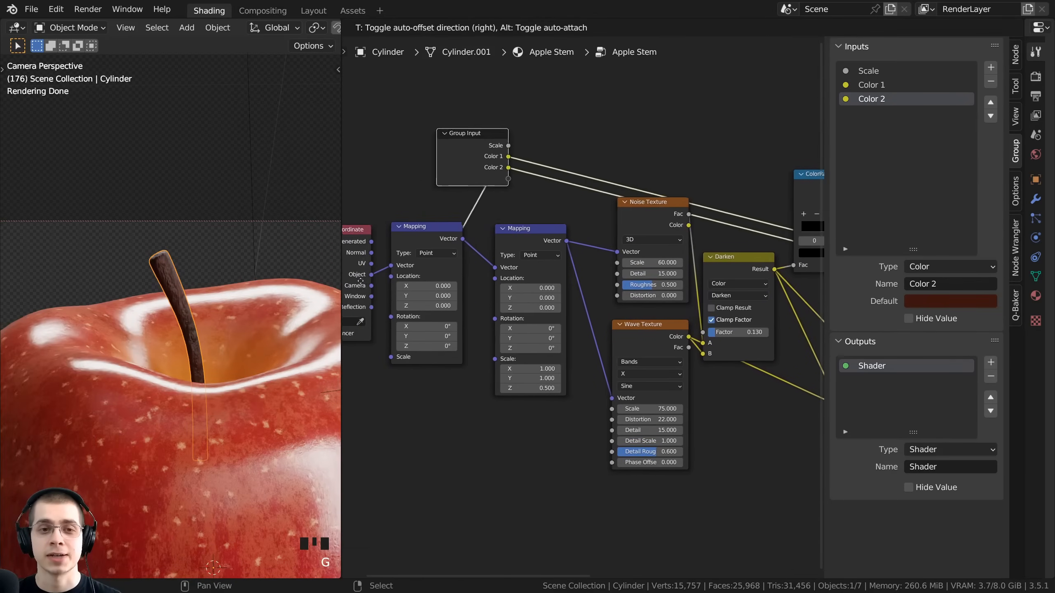
{"action": "left_click", "coordinate": [455, 287]}
{"action": "scroll", "coordinate": [582, 309], "scroll_direction": "up", "scroll_amount": 3}
{"action": "key", "text": "g"}
{"action": "left_click", "coordinate": [657, 262]}
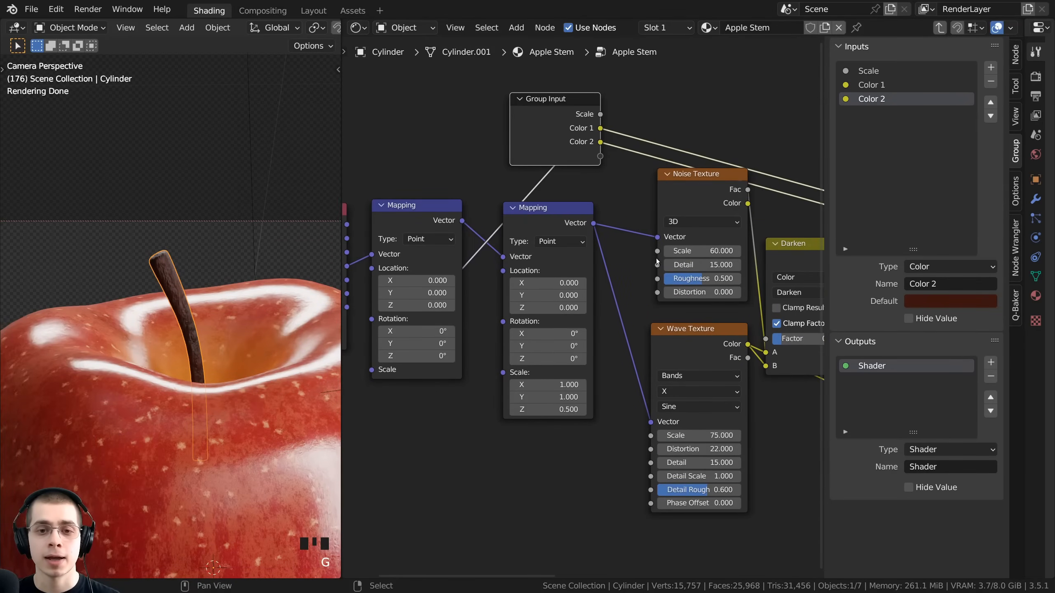
- Expose the Noise Texture's Scale as a group input and rename it "Noise Scale"
{"action": "left_click", "coordinate": [658, 258]}
{"action": "left_click_drag", "start_coordinate": [657, 251], "coordinate": [600, 160]}
{"action": "double_click", "coordinate": [858, 113]}
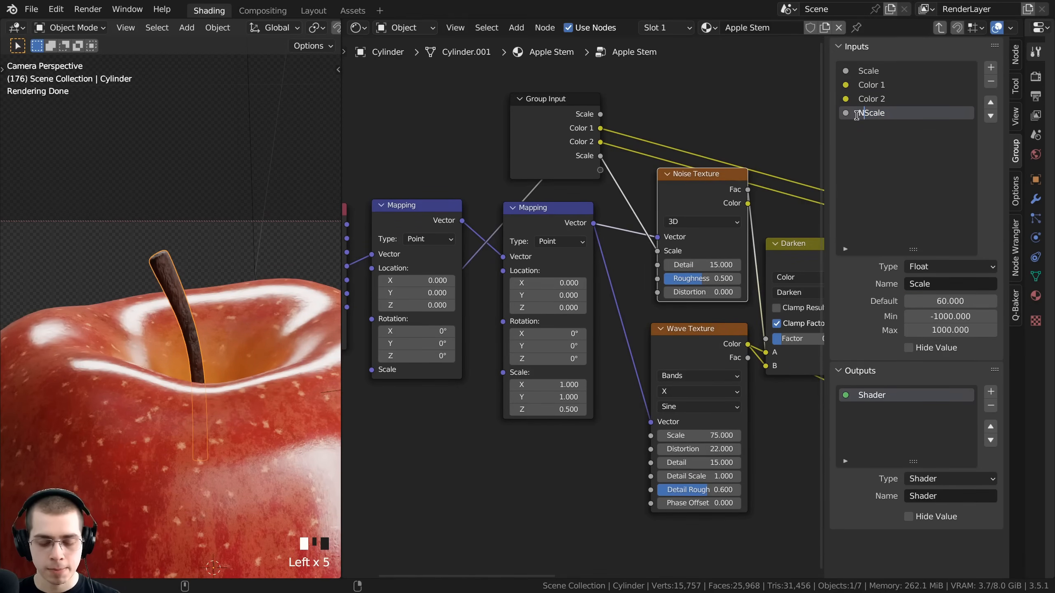
{"action": "type", "text": "Noise"}
{"action": "key", "text": "Return"}
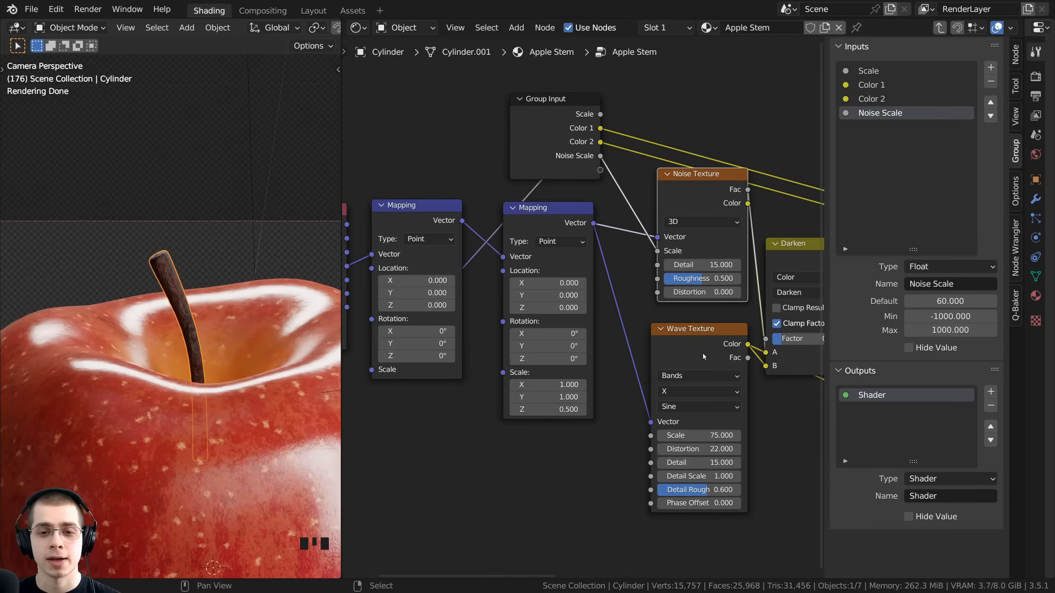
- Expose the Wave Texture's Scale as a group input named "Wave Scale", moving the Group Input node aside
{"action": "left_click", "coordinate": [674, 343]}
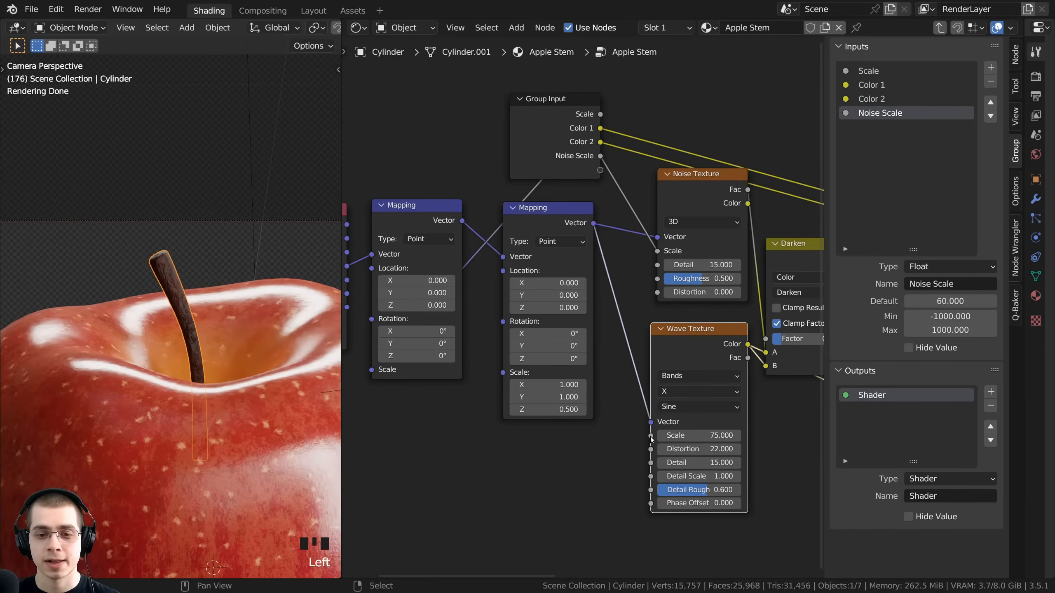
{"action": "left_click_drag", "start_coordinate": [651, 436], "coordinate": [600, 170]}
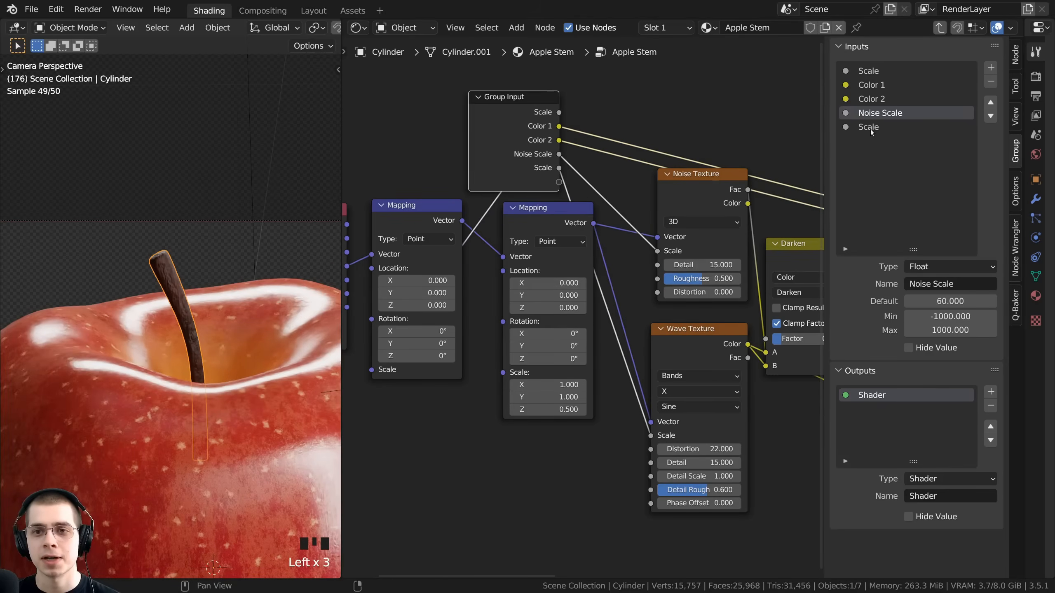
{"action": "double_click", "coordinate": [867, 129]}
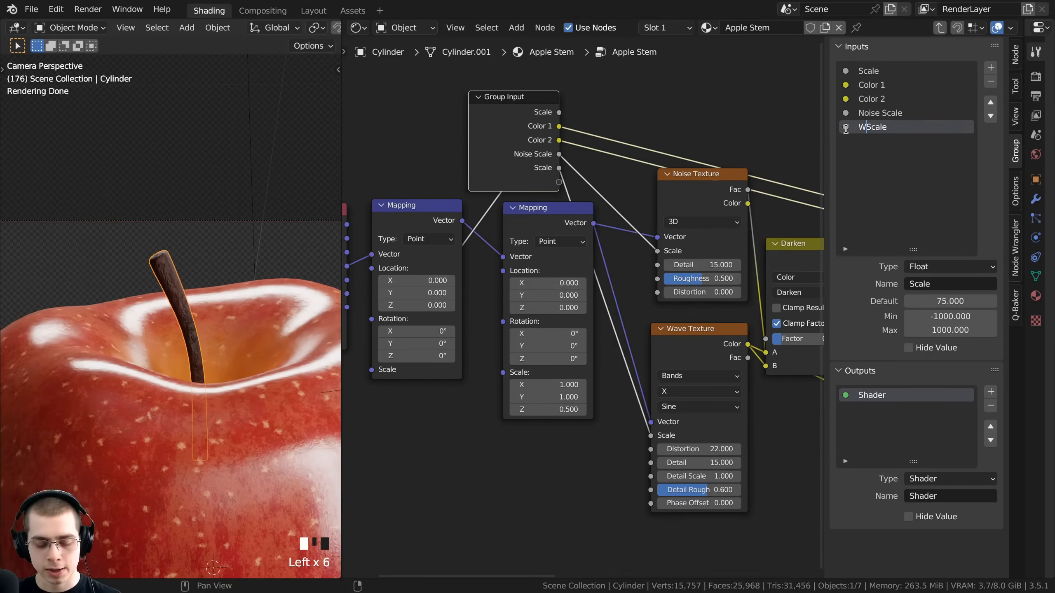
{"action": "key", "text": "Return"}
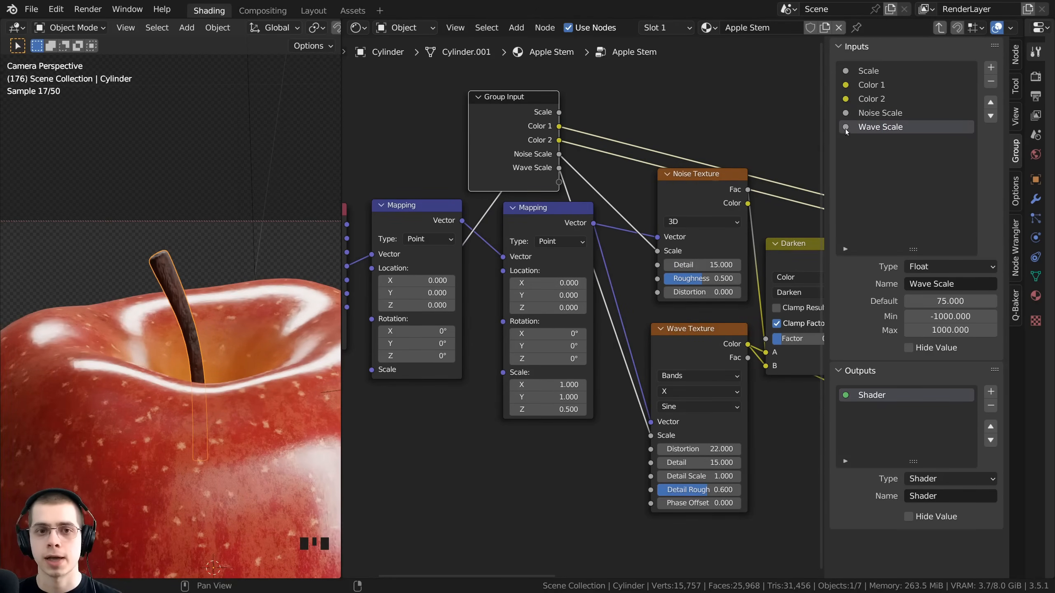
- Expose the Wave Texture's Distortion as a group input and rename it "Wave Distortion"
{"action": "middle_click_drag", "start_coordinate": [583, 193], "coordinate": [578, 189]}
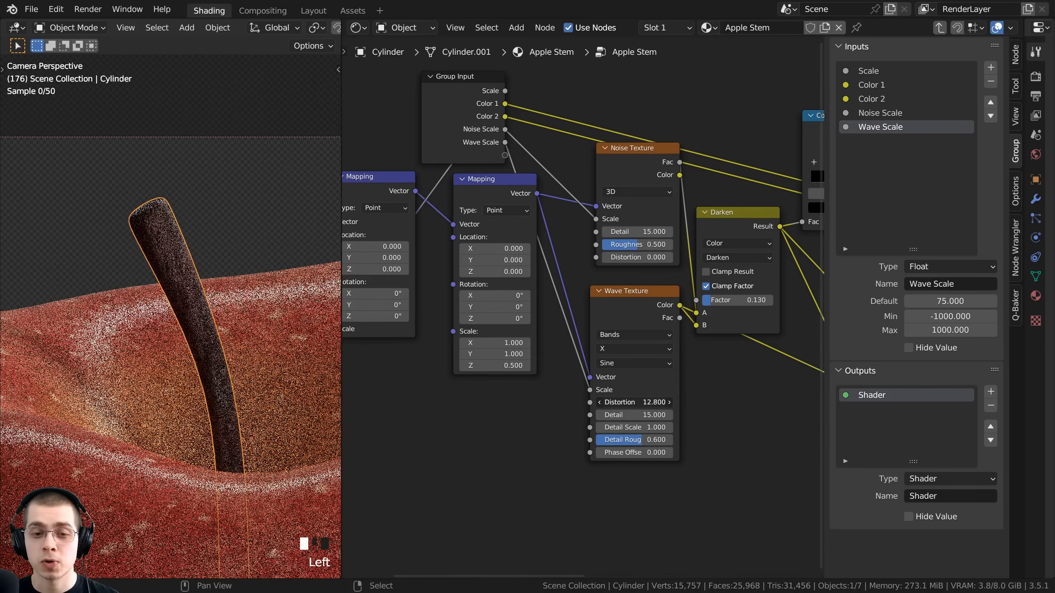
{"action": "middle_click_drag", "start_coordinate": [603, 397], "coordinate": [600, 372]}
{"action": "scroll", "coordinate": [600, 372], "scroll_direction": "up", "scroll_amount": 1}
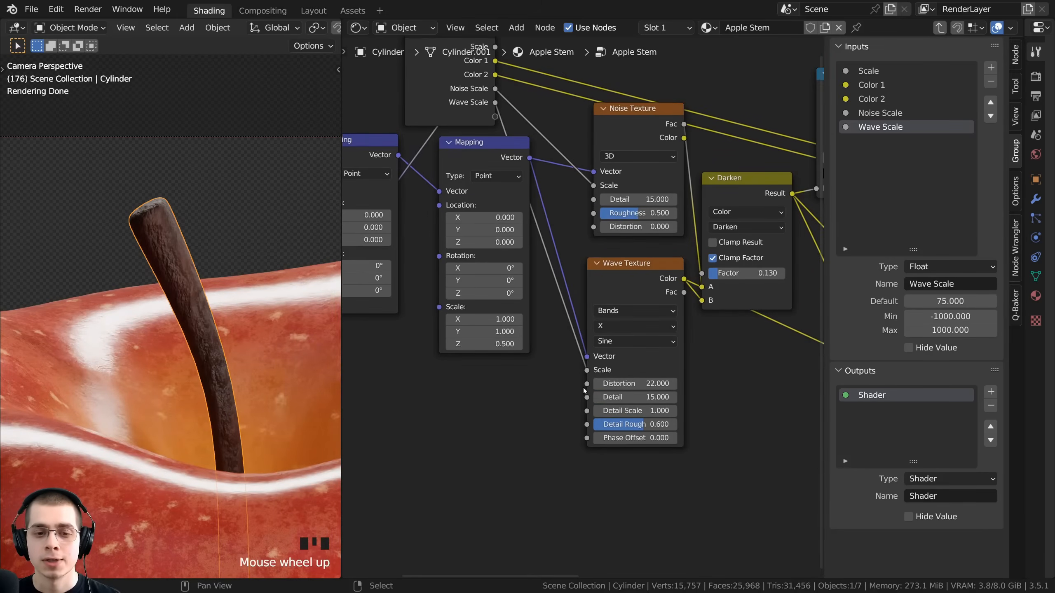
{"action": "left_click_drag", "start_coordinate": [587, 384], "coordinate": [494, 118]}
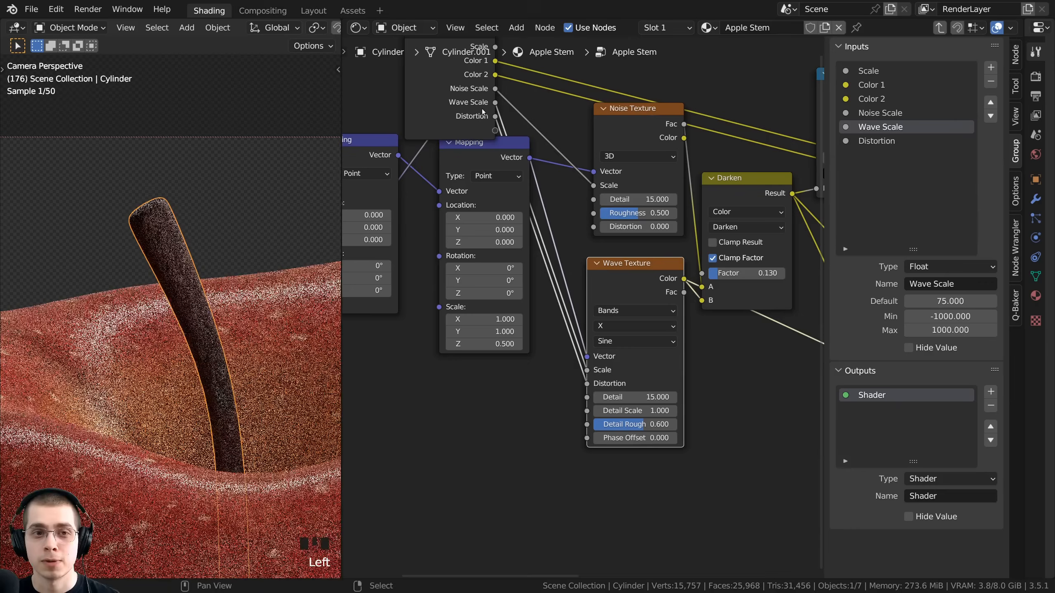
{"action": "double_click", "coordinate": [857, 140]}
{"action": "left_click", "coordinate": [856, 141]}
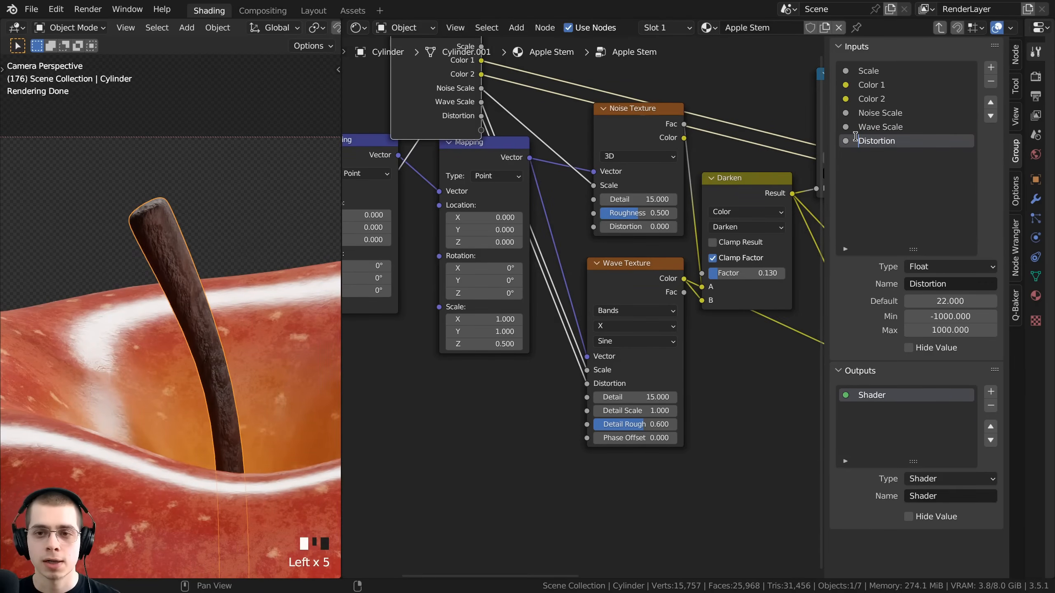
{"action": "type", "text": "Wave"}
{"action": "key", "text": "Return"}
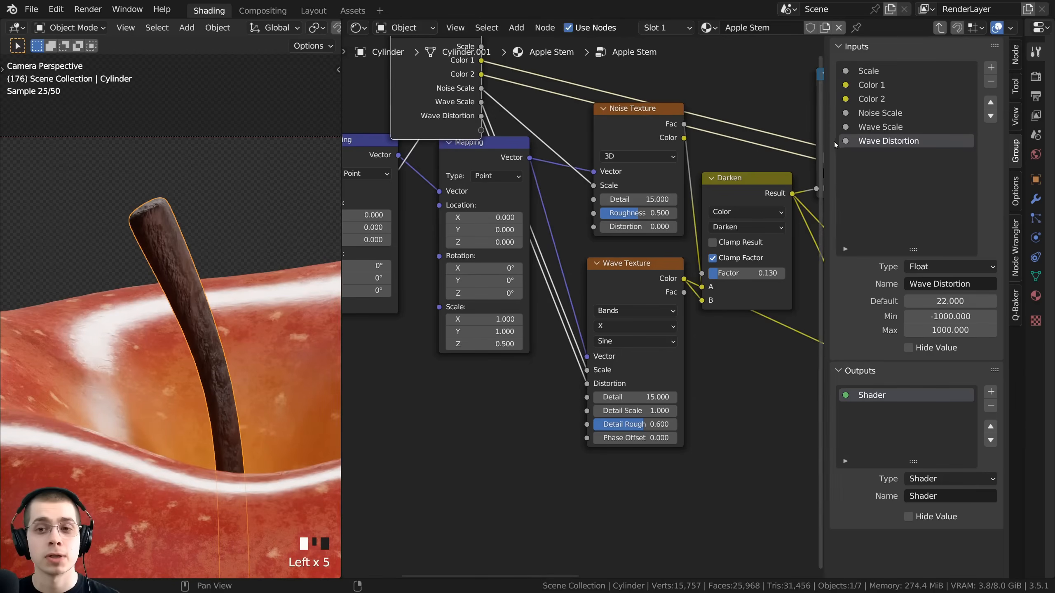
- Insert a Hue Saturation Value node between the lower ColorRamp and the Principled BSDF's Roughness input
{"action": "scroll", "coordinate": [535, 201], "scroll_direction": "down", "scroll_amount": 4}
{"action": "middle_click_drag", "start_coordinate": [534, 201], "coordinate": [474, 217]}
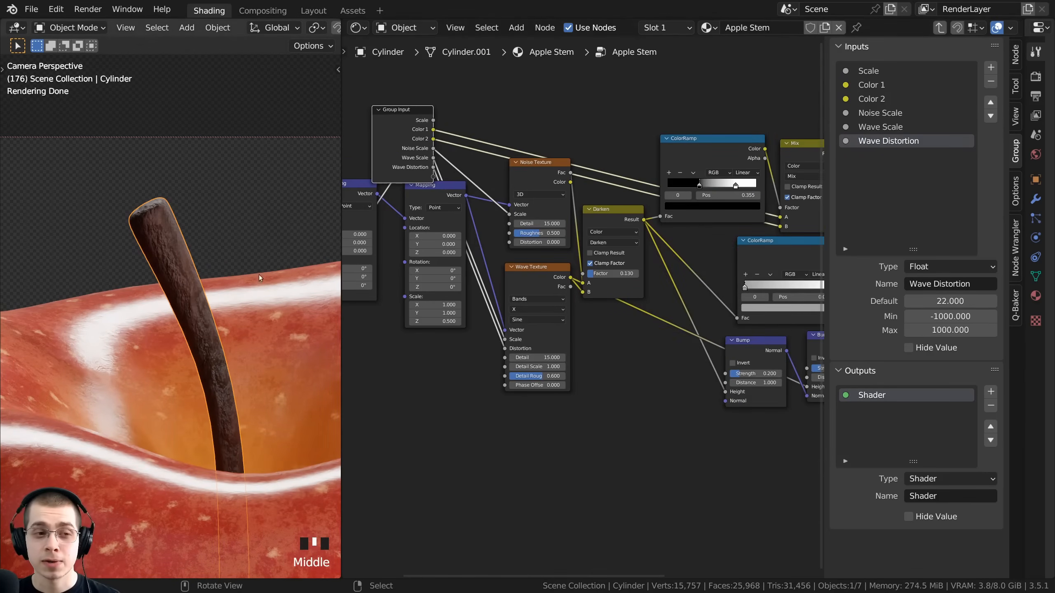
{"action": "middle_click_drag", "start_coordinate": [636, 293], "coordinate": [422, 294]}
{"action": "scroll", "coordinate": [494, 270], "scroll_direction": "up", "scroll_amount": 2}
{"action": "scroll", "coordinate": [522, 262], "scroll_direction": "up", "scroll_amount": 1}
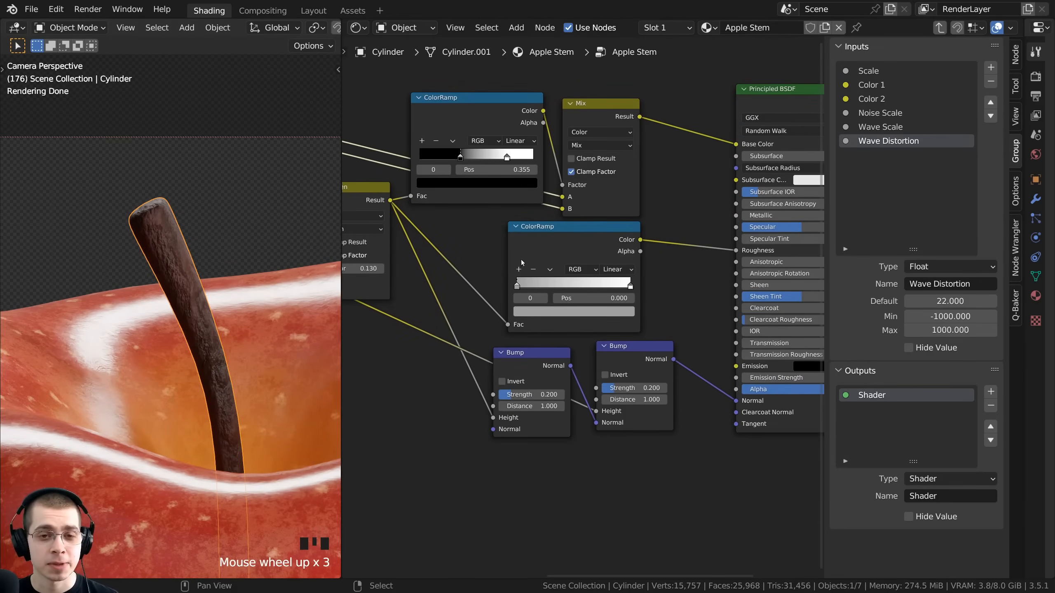
{"action": "middle_click_drag", "start_coordinate": [561, 283], "coordinate": [511, 278]}
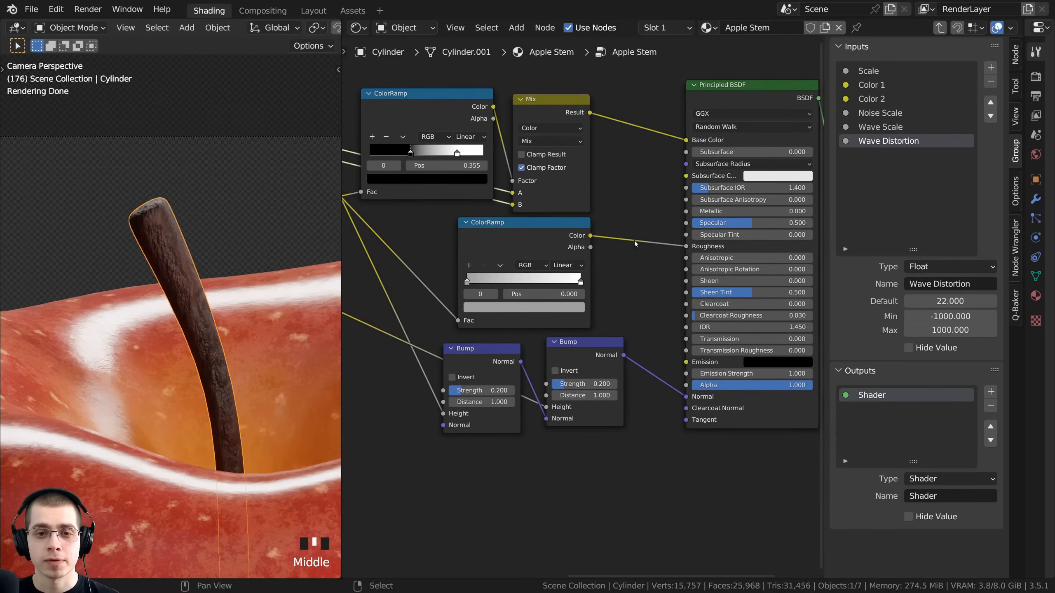
{"action": "scroll", "coordinate": [618, 227], "scroll_direction": "up", "scroll_amount": 2}
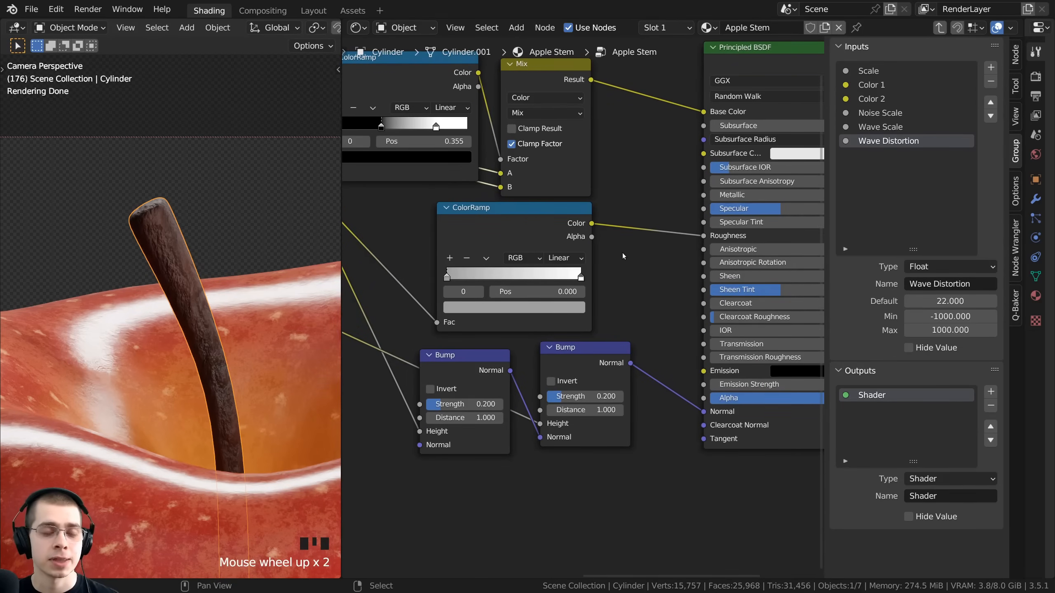
{"action": "scroll", "coordinate": [258, 242], "scroll_direction": "up", "scroll_amount": 1}
{"action": "middle_click_drag", "start_coordinate": [631, 222], "coordinate": [615, 228]}
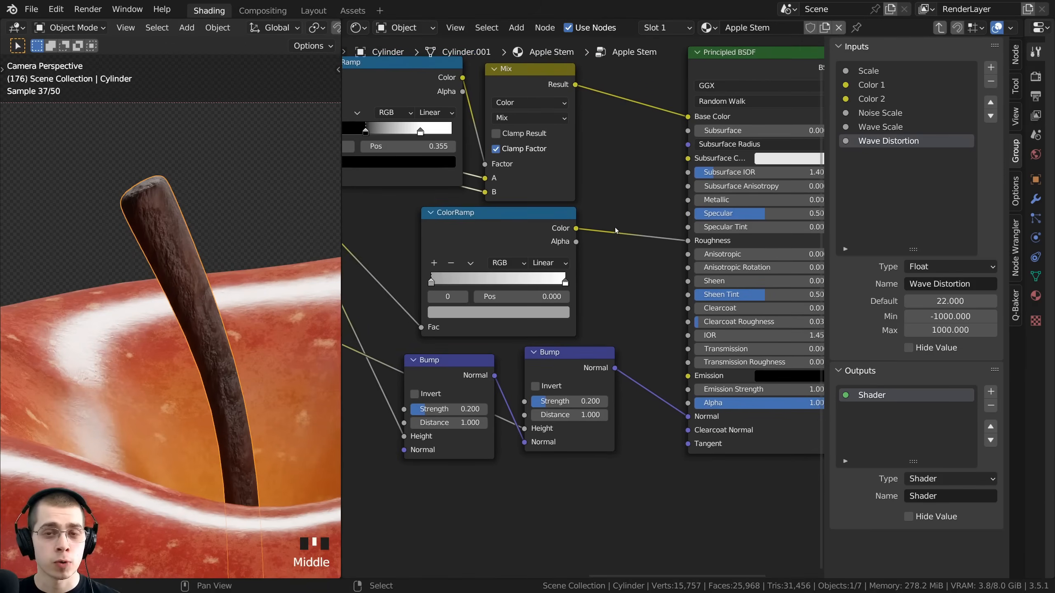
{"action": "key", "text": "shift+a"}
{"action": "left_click", "coordinate": [613, 214]}
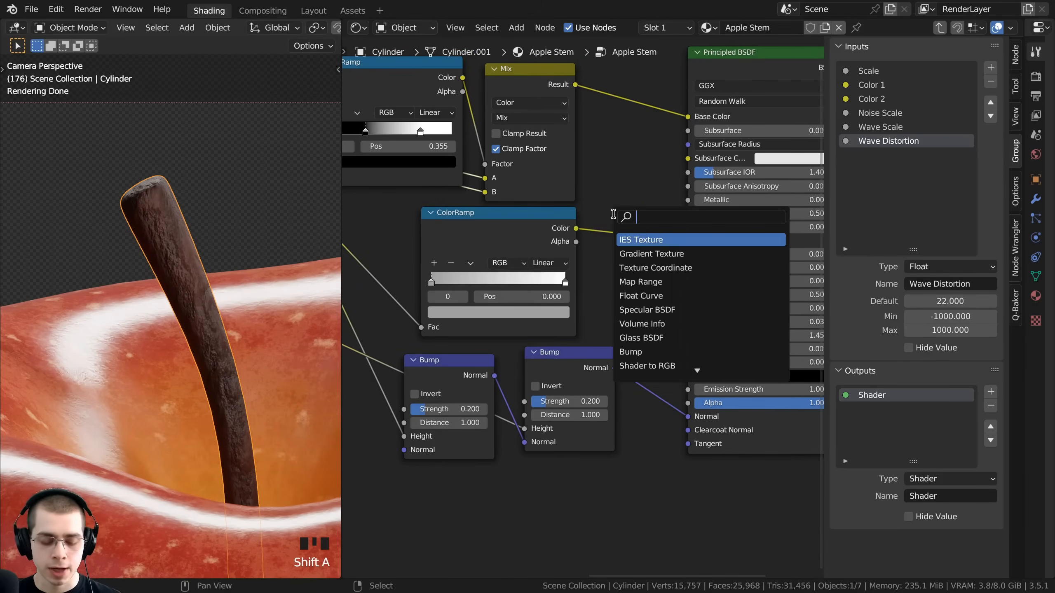
{"action": "type", "text": "hue"}
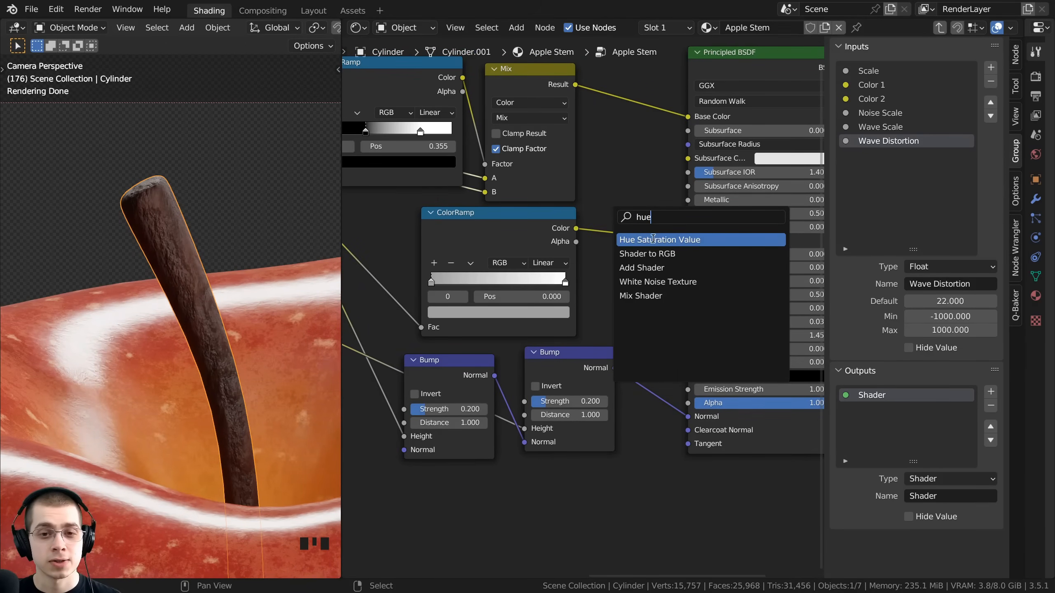
{"action": "left_click", "coordinate": [674, 240]}
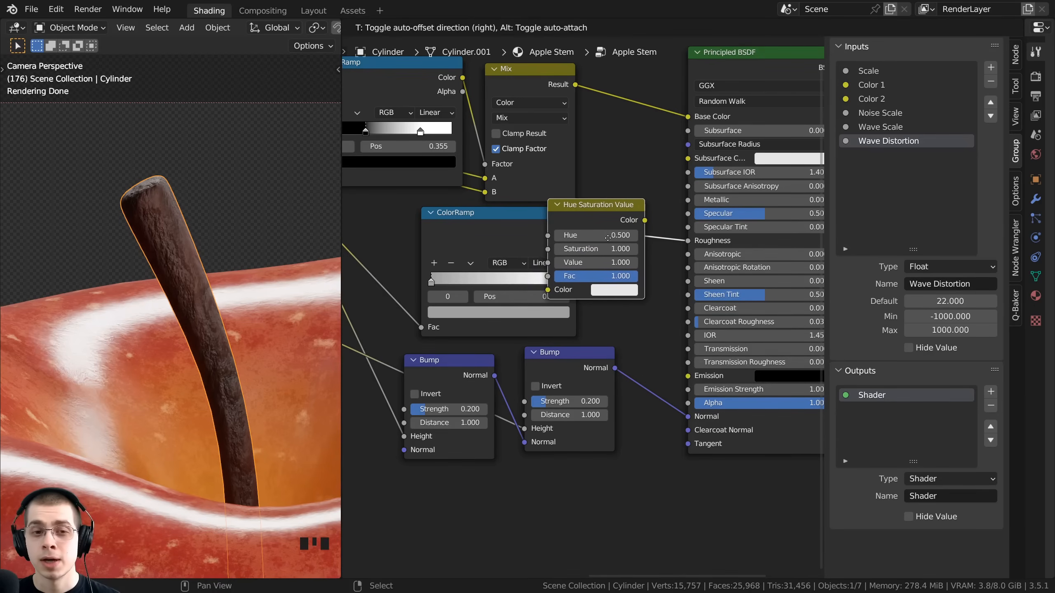
{"action": "left_click", "coordinate": [675, 239]}
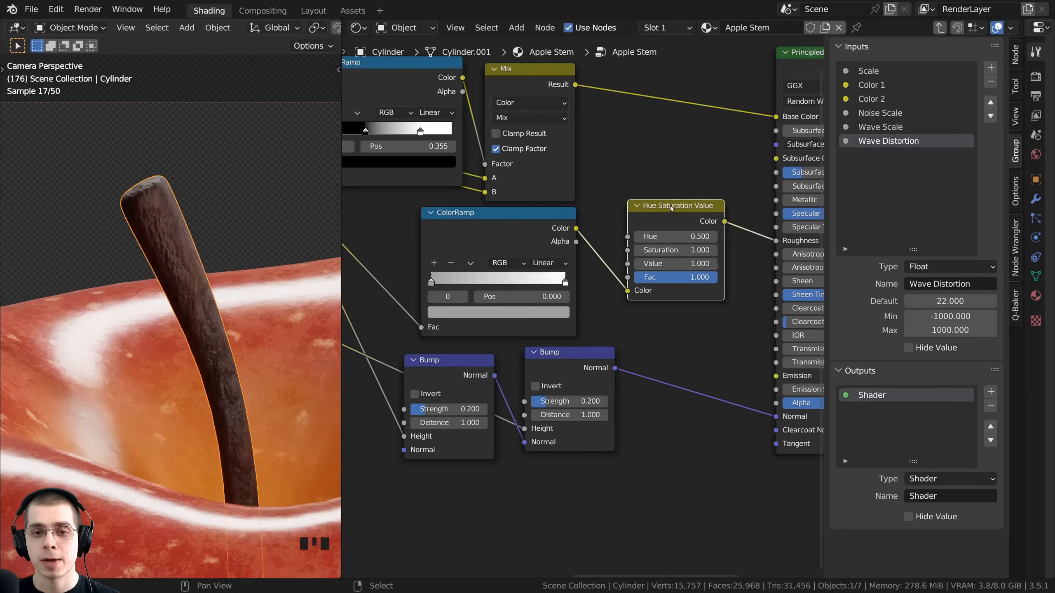
- Expose the Hue Saturation Value node's Value as a group input and rename it "Roughness"
{"action": "middle_click_drag", "start_coordinate": [690, 296], "coordinate": [710, 291]}
{"action": "scroll", "coordinate": [707, 296], "scroll_direction": "down", "scroll_amount": 2}
{"action": "left_click_drag", "start_coordinate": [744, 278], "coordinate": [565, 156]}
{"action": "left_click_drag", "start_coordinate": [544, 144], "coordinate": [537, 128]}
{"action": "double_click", "coordinate": [859, 150]}
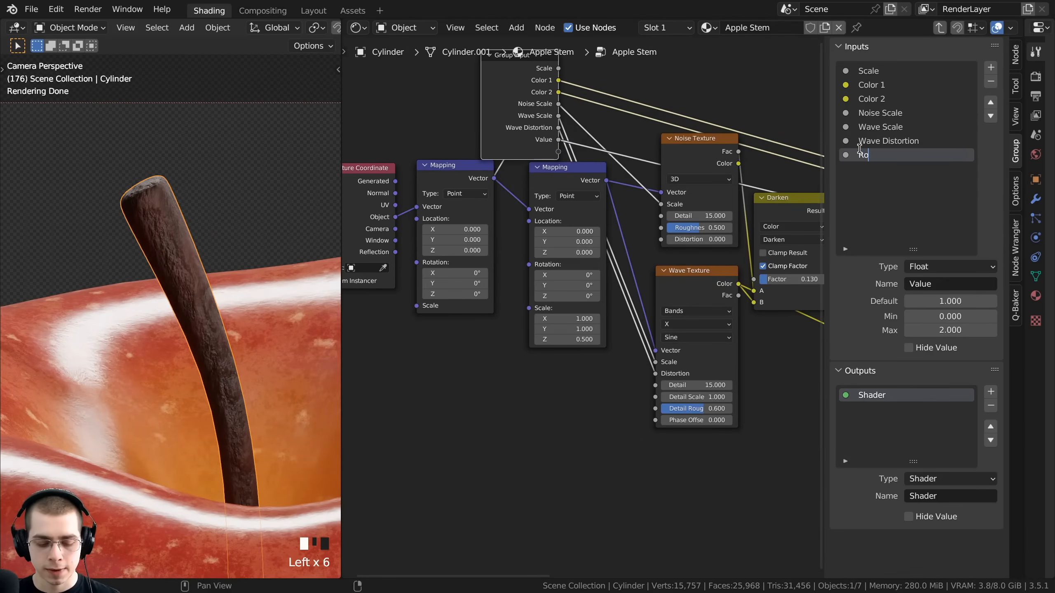
{"action": "type", "text": "Roughnes"}
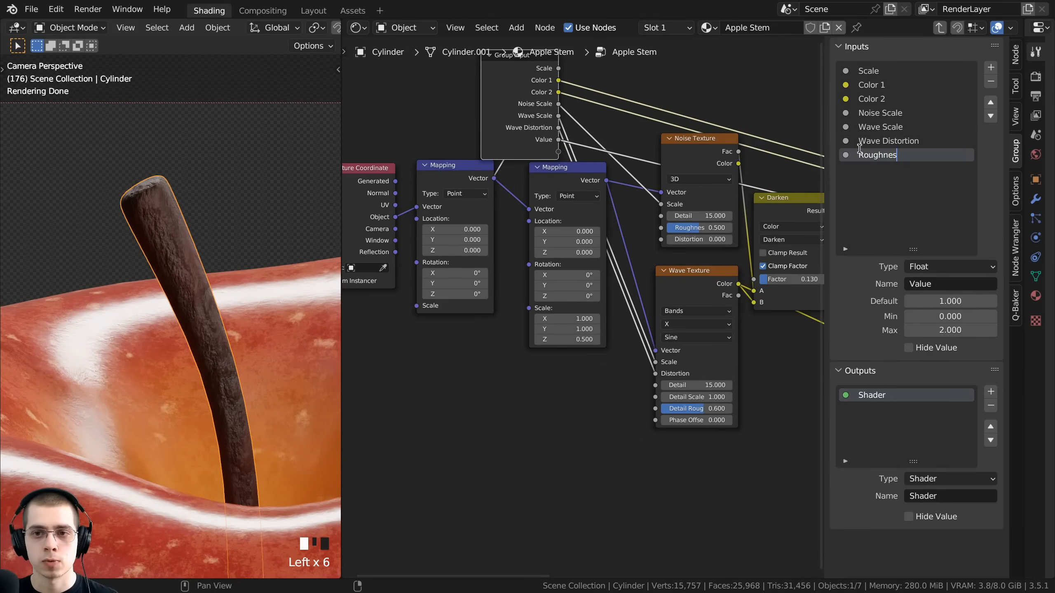
{"action": "type", "text": "s"}
{"action": "key", "text": "Return"}
- Move the Group Input node below the Darken node, beside the two Bump nodes
{"action": "scroll", "coordinate": [438, 158], "scroll_direction": "down", "scroll_amount": 2}
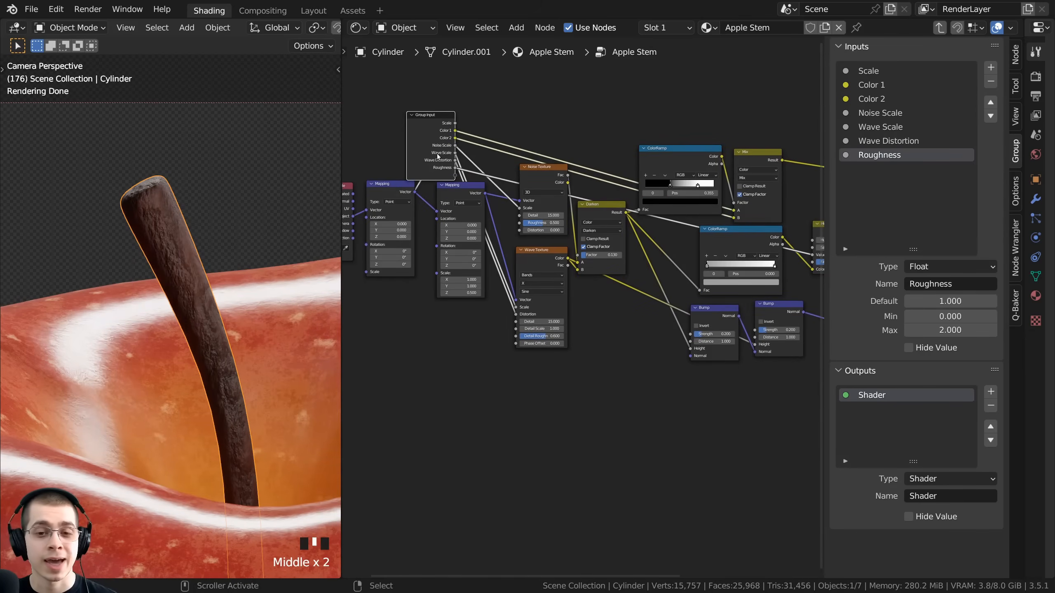
{"action": "scroll", "coordinate": [437, 156], "scroll_direction": "up", "scroll_amount": 1}
{"action": "middle_click_drag", "start_coordinate": [437, 156], "coordinate": [412, 131]}
{"action": "key", "text": "g"}
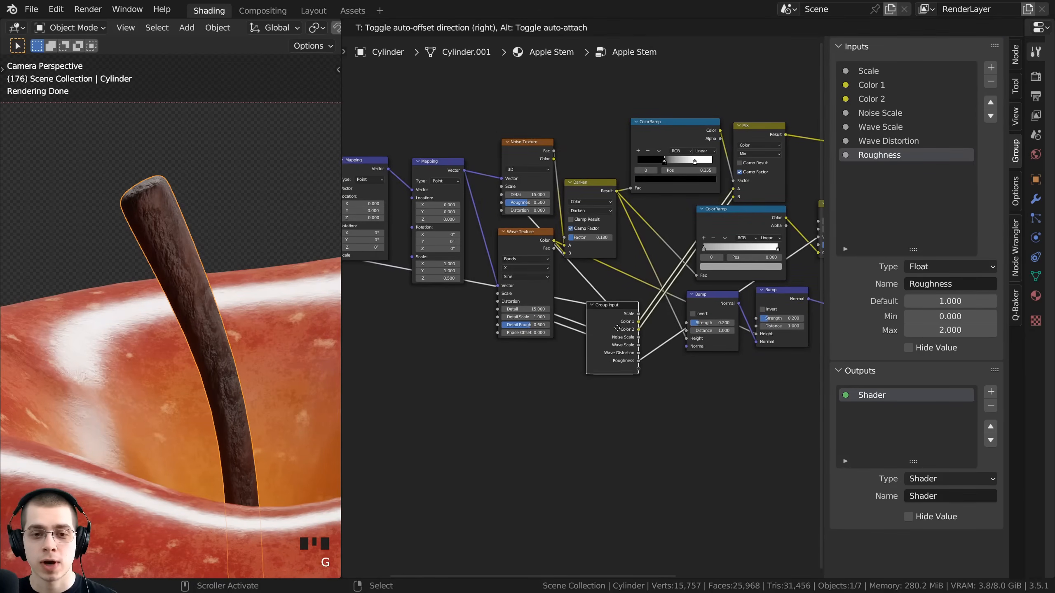
{"action": "left_click", "coordinate": [617, 328]}
- Expose the Strength of both Bump nodes through one shared group input and rename it "Bump Strength"
{"action": "scroll", "coordinate": [617, 328], "scroll_direction": "up", "scroll_amount": 2}
{"action": "middle_click_drag", "start_coordinate": [617, 328], "coordinate": [519, 316]}
{"action": "scroll", "coordinate": [705, 266], "scroll_direction": "up", "scroll_amount": 2}
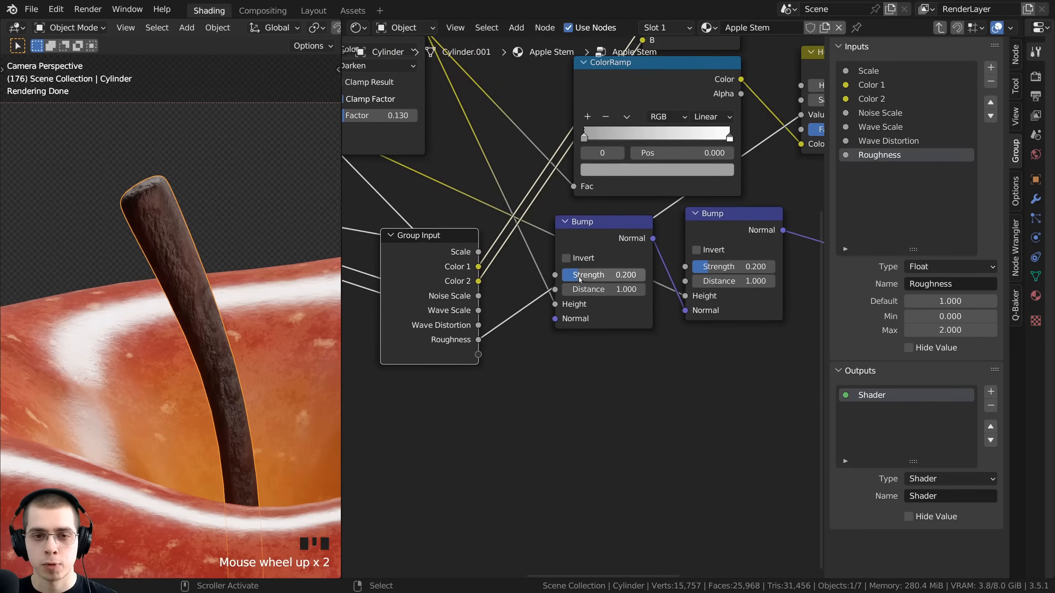
{"action": "left_click_drag", "start_coordinate": [555, 275], "coordinate": [479, 356]}
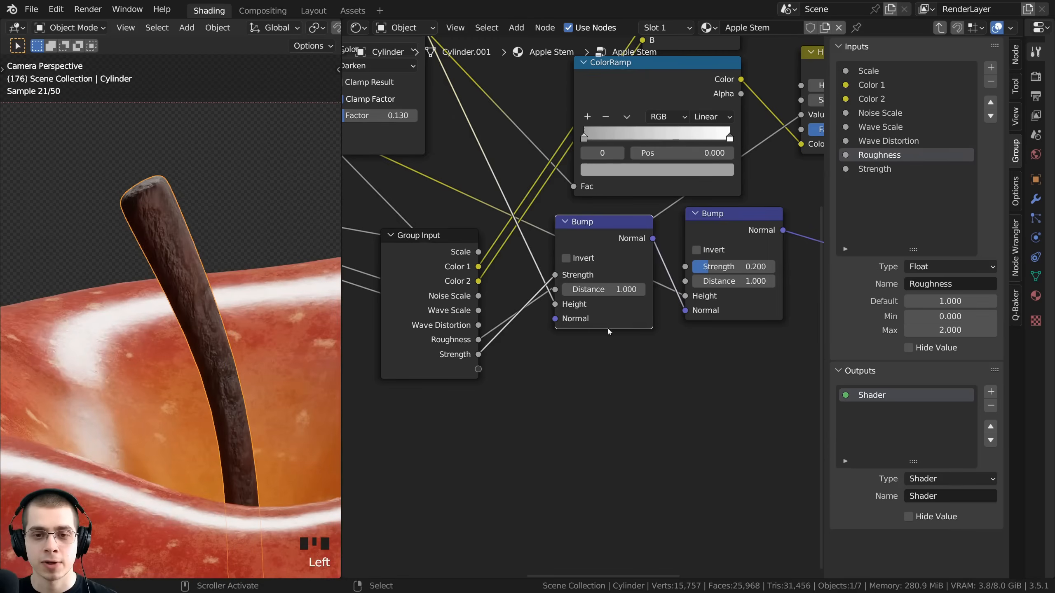
{"action": "left_click_drag", "start_coordinate": [685, 266], "coordinate": [478, 355]}
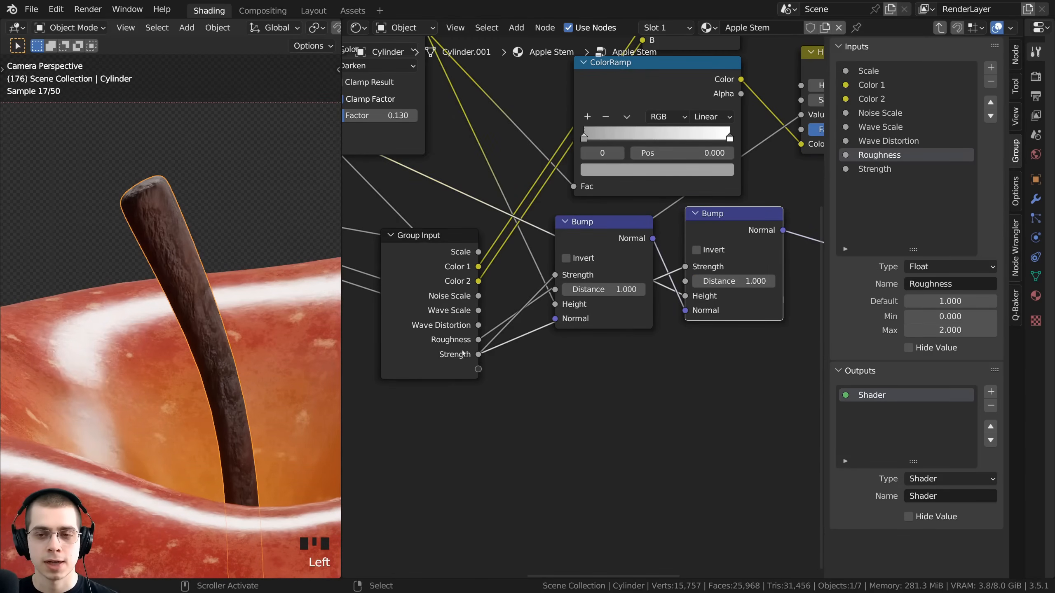
{"action": "left_click", "coordinate": [857, 168]}
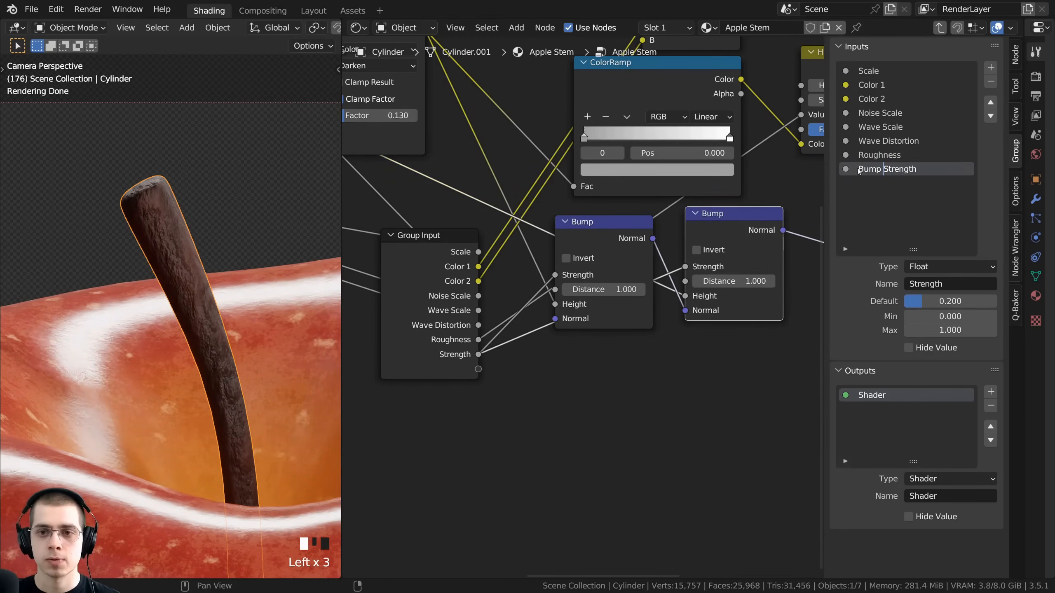
- Move the Group Input node below the Texture Coordinate node and exit the Apple Stem group
{"action": "middle_click_drag", "start_coordinate": [538, 333], "coordinate": [683, 352]}
{"action": "scroll", "coordinate": [559, 350], "scroll_direction": "down", "scroll_amount": 11}
{"action": "left_click", "coordinate": [548, 344]}
{"action": "key", "text": "g"}
{"action": "left_click", "coordinate": [459, 331]}
{"action": "middle_click_drag", "start_coordinate": [558, 279], "coordinate": [526, 279]}
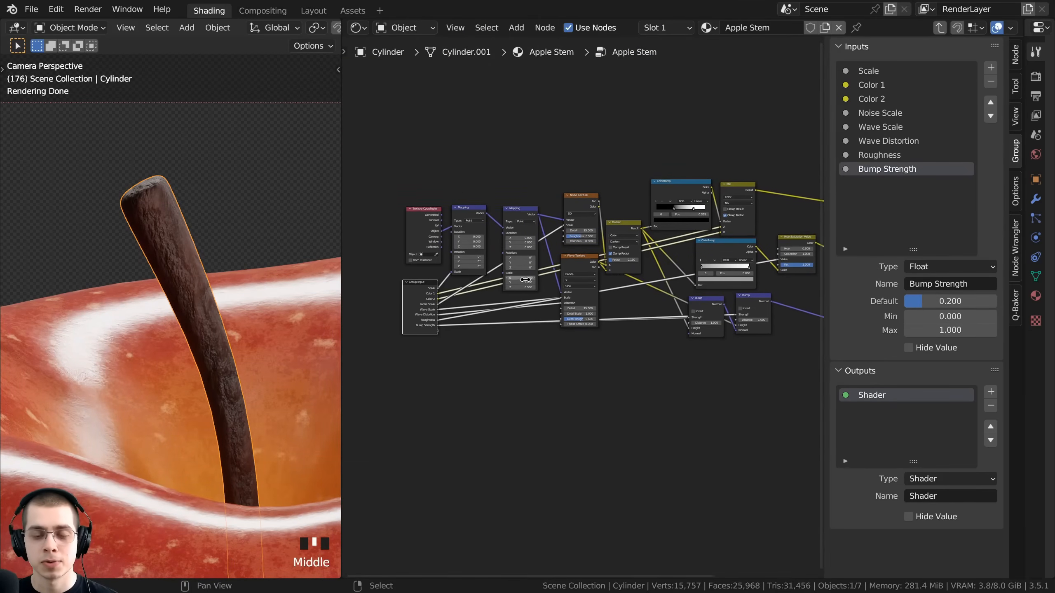
{"action": "key", "text": "Tab"}
{"action": "scroll", "coordinate": [575, 257], "scroll_direction": "up", "scroll_amount": 13}
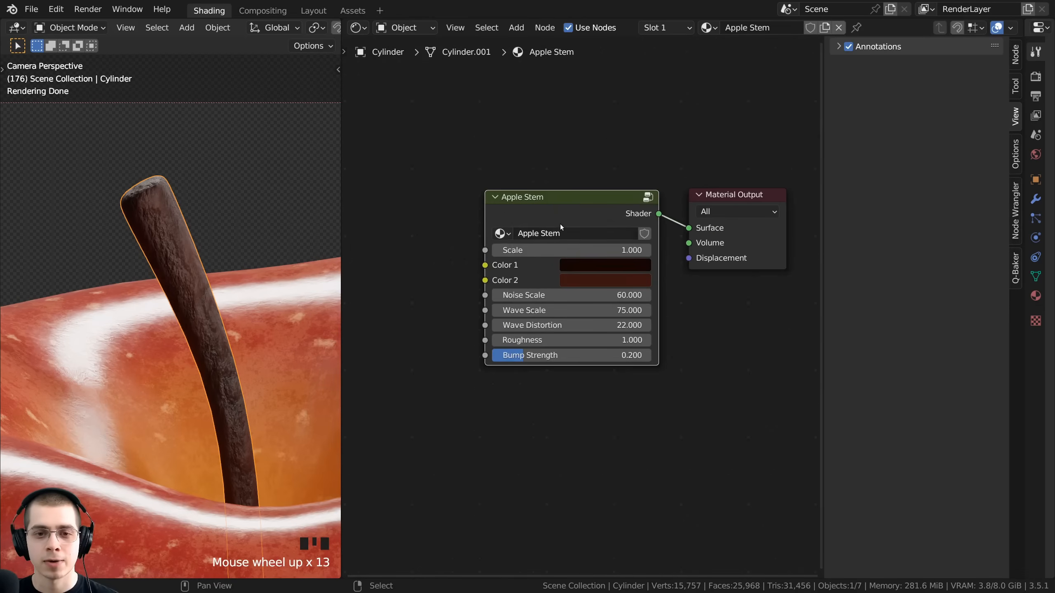
- Try varying the Apple Stem group's scale, color, noise, wave, roughness and bump inputs, cancelling each change
{"action": "left_click_drag", "start_coordinate": [561, 224], "coordinate": [613, 254]}
{"action": "scroll", "coordinate": [287, 256], "scroll_direction": "up", "scroll_amount": 3}
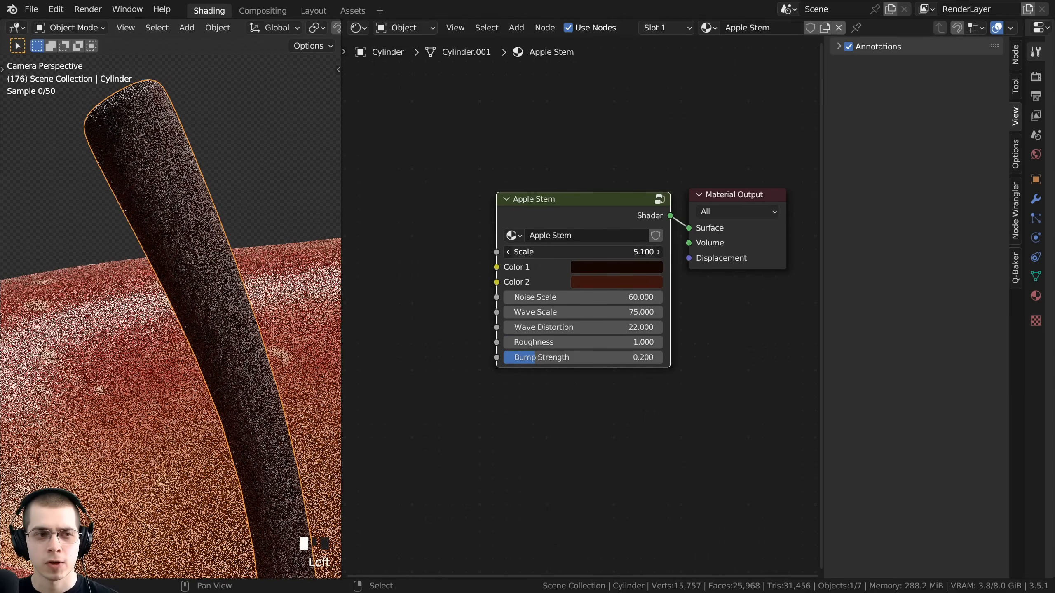
{"action": "left_click", "coordinate": [593, 278]}
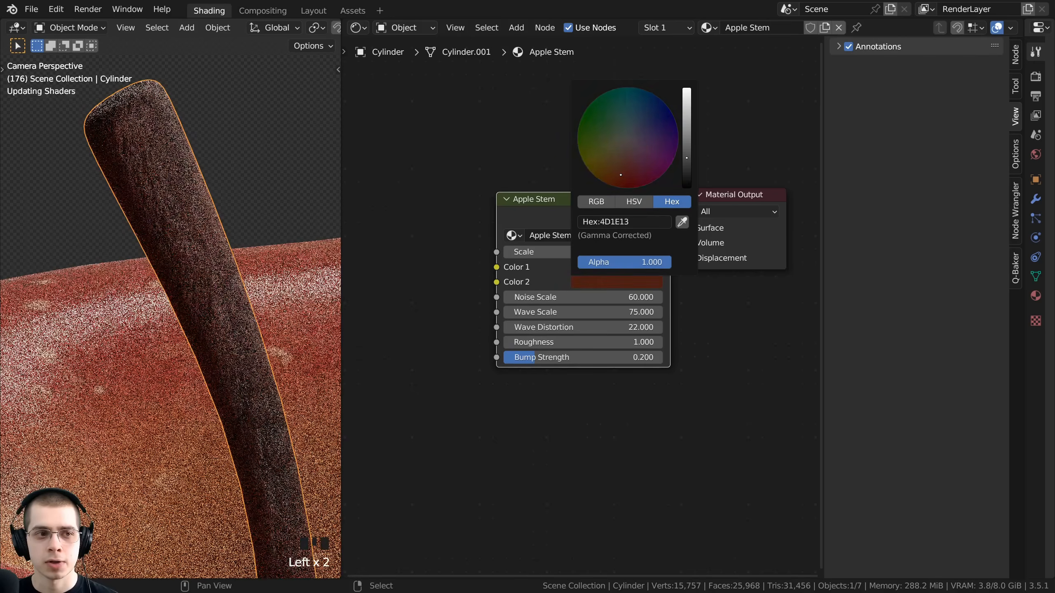
{"action": "left_click_drag", "start_coordinate": [538, 297], "coordinate": [499, 311]}
{"action": "right_click", "coordinate": [515, 296]}
{"action": "right_click", "coordinate": [498, 311]}
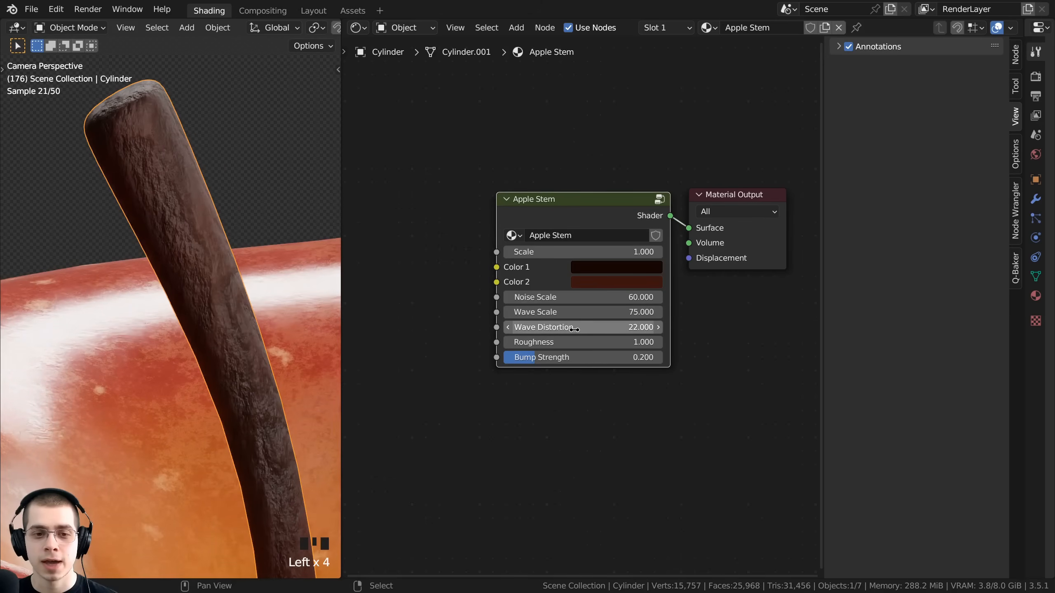
{"action": "left_click_drag", "start_coordinate": [575, 330], "coordinate": [536, 358]}
{"action": "right_click", "coordinate": [532, 329]}
{"action": "right_click", "coordinate": [573, 342]}
{"action": "right_click", "coordinate": [536, 357]}
- Deselect everything and inspect the whole rendered apple with its stem from several sides in a maximized viewport
{"action": "scroll", "coordinate": [180, 415], "scroll_direction": "down", "scroll_amount": 5}
{"action": "key", "text": "alt+a"}
{"action": "scroll", "coordinate": [215, 431], "scroll_direction": "down", "scroll_amount": 8}
{"action": "middle_click_drag", "start_coordinate": [212, 420], "coordinate": [191, 366], "text": "shift"}
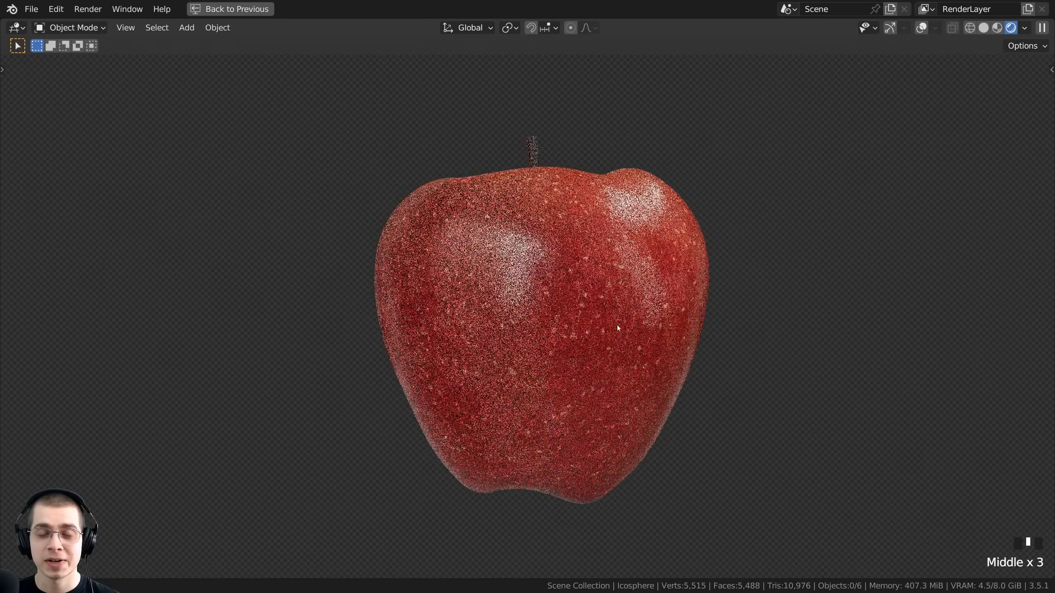
{"action": "middle_click_drag", "start_coordinate": [617, 325], "coordinate": [499, 341]}
{"action": "middle_click_drag", "start_coordinate": [564, 344], "coordinate": [539, 426]}
{"action": "middle_click_drag", "start_coordinate": [598, 407], "coordinate": [676, 393]}
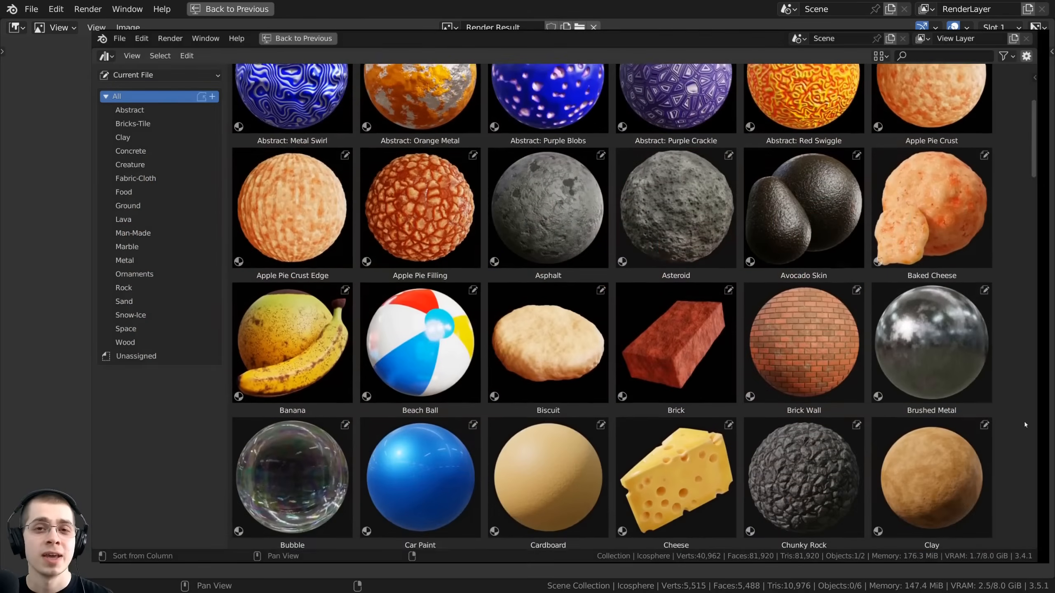
- Apply library materials to the kitchen scene: Orange Peel on the fruit, Cheese on the cheese pieces, and granite on the countertop
{"action": "middle_click_drag", "start_coordinate": [1024, 402], "coordinate": [955, 412]}
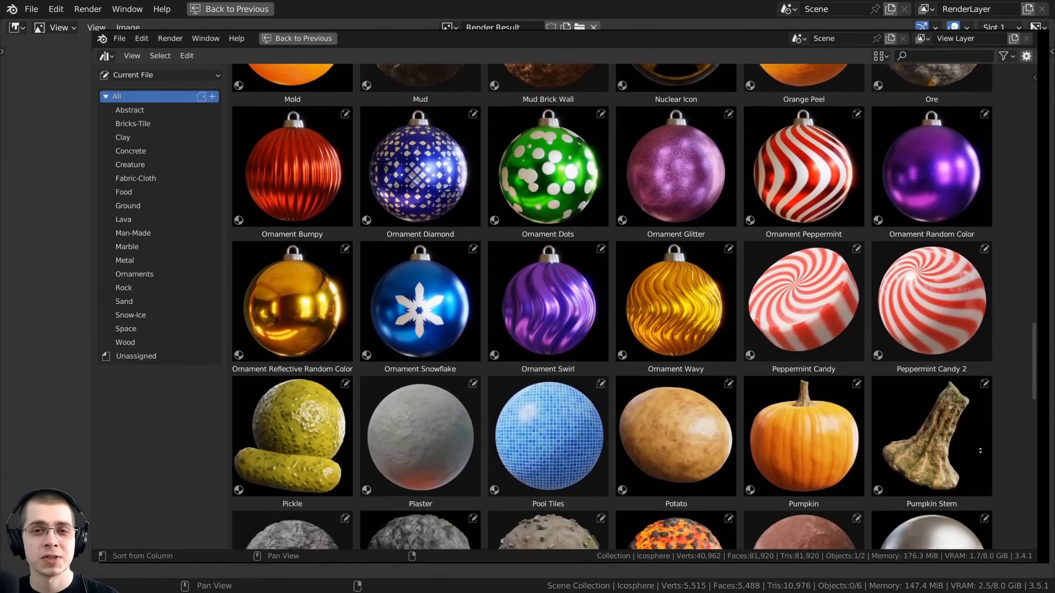
{"action": "scroll", "coordinate": [590, 337], "scroll_direction": "down", "scroll_amount": 2}
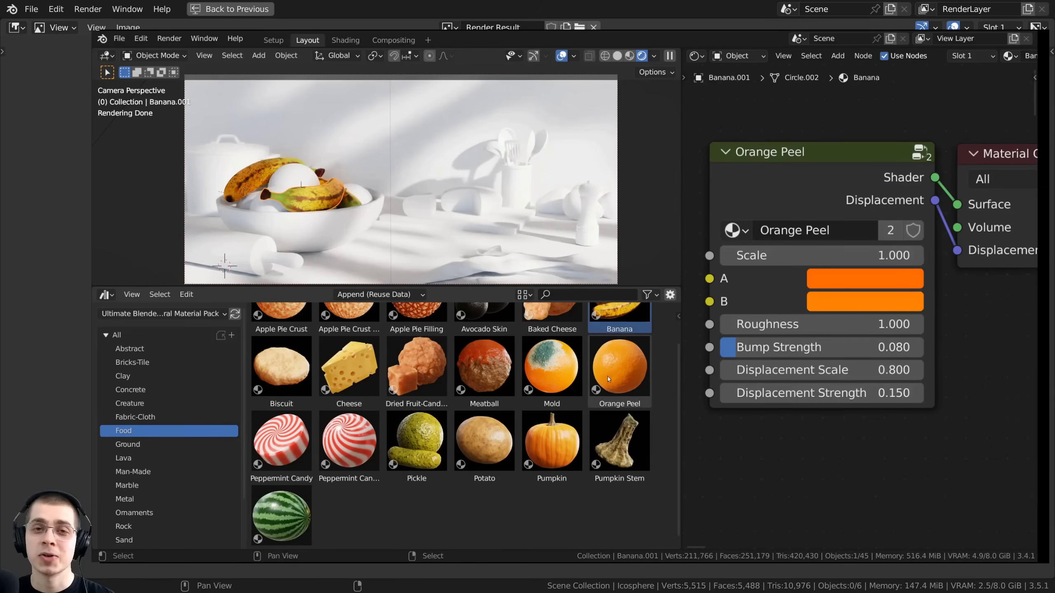
{"action": "left_click_drag", "start_coordinate": [619, 365], "coordinate": [291, 177]}
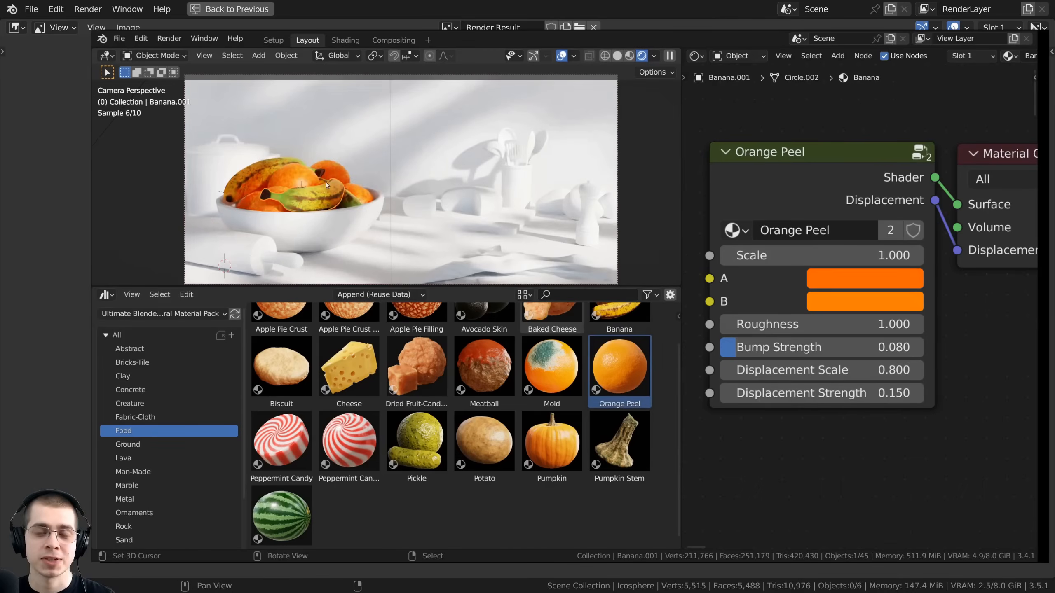
{"action": "left_click_drag", "start_coordinate": [350, 366], "coordinate": [421, 199]}
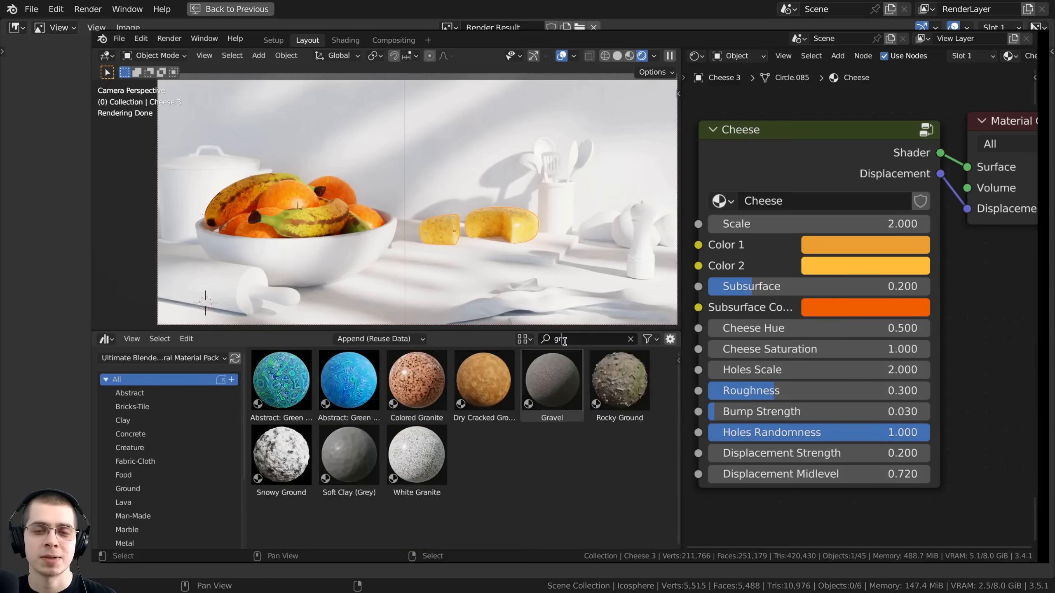
{"action": "type", "text": "a"}
{"action": "left_click_drag", "start_coordinate": [417, 381], "coordinate": [375, 307]}
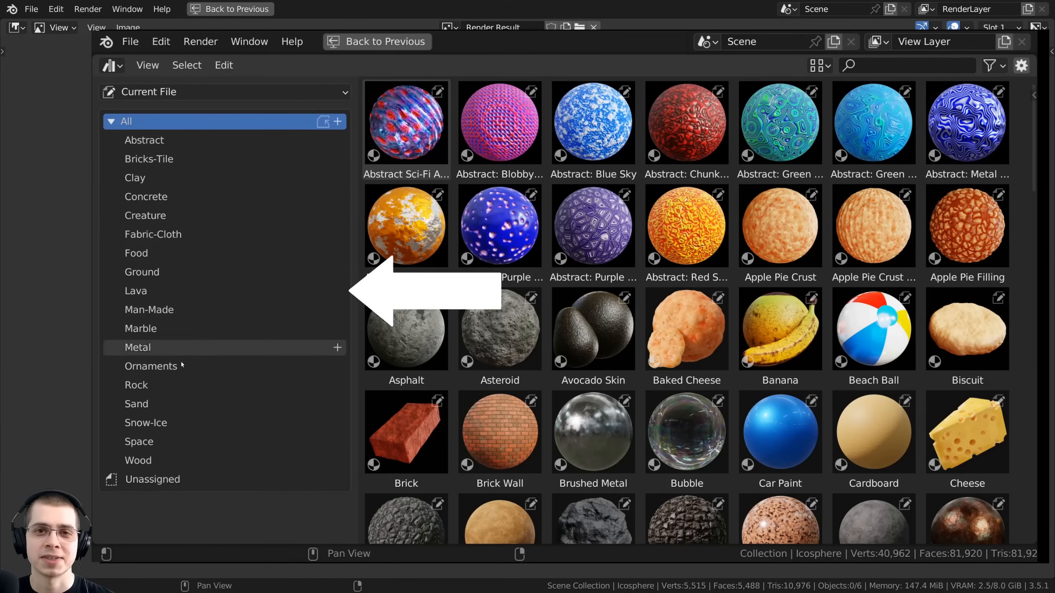
- Browse the material asset catalogs, including Rock, Lava, Space, Ground, Abstract, Food, Wood and Ornaments
{"action": "left_click", "coordinate": [160, 382]}
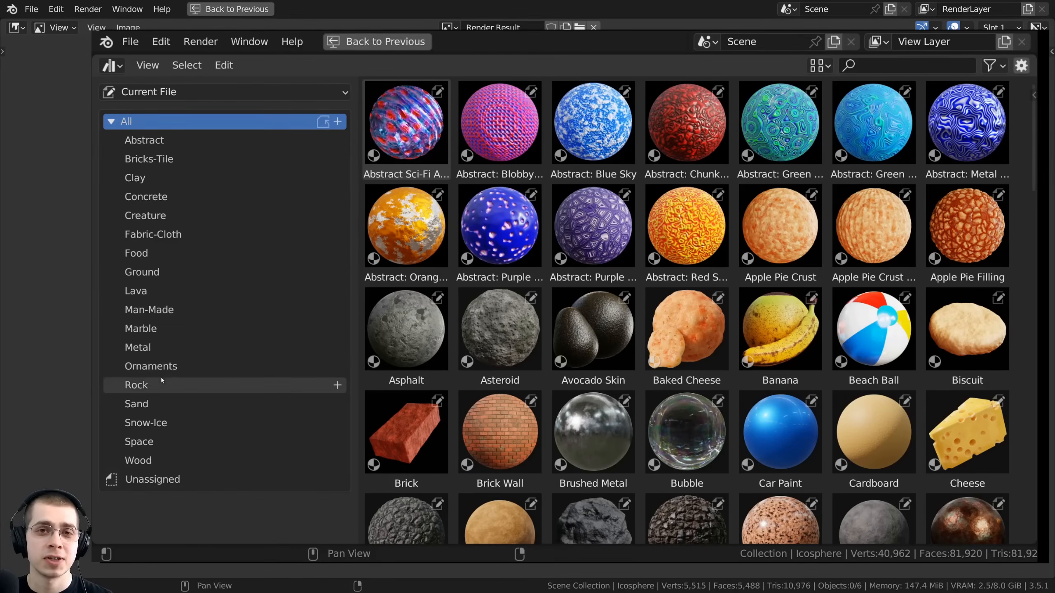
{"action": "left_click", "coordinate": [152, 293]}
{"action": "left_click", "coordinate": [155, 444]}
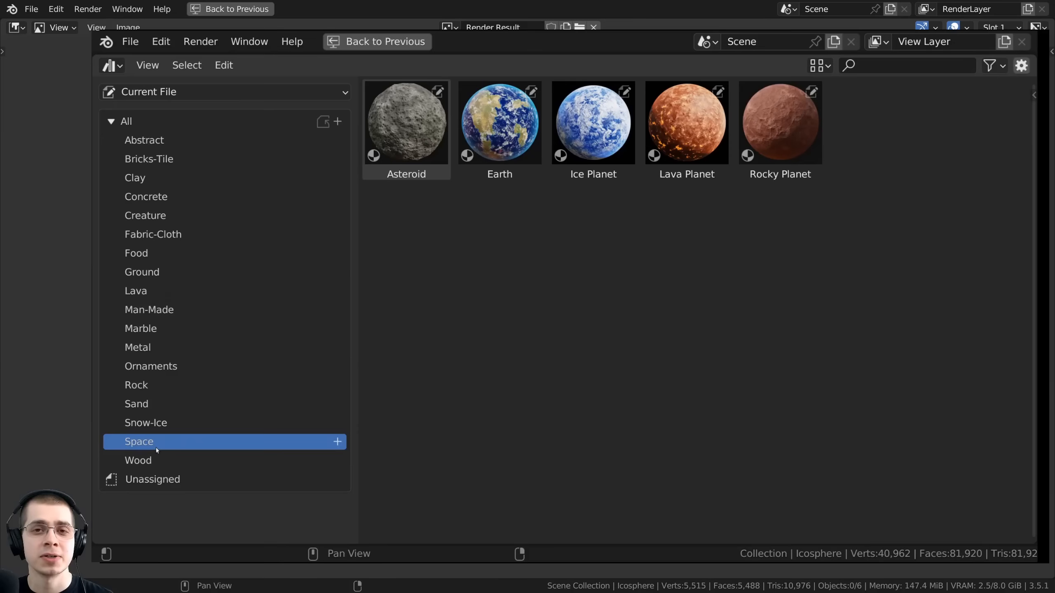
{"action": "left_click", "coordinate": [152, 275]}
{"action": "left_click", "coordinate": [203, 142]}
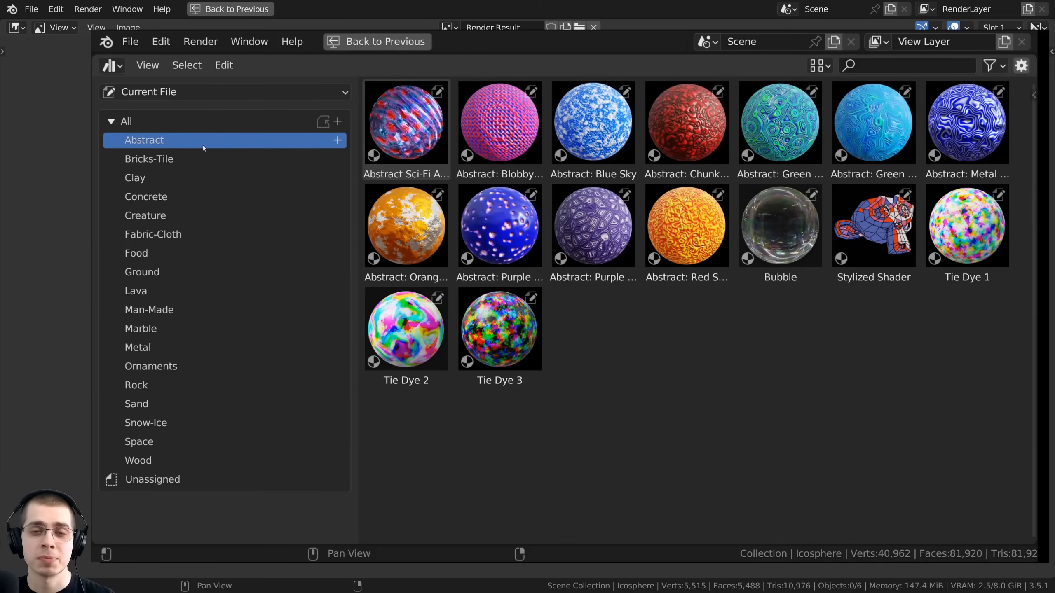
{"action": "left_click", "coordinate": [182, 254]}
{"action": "left_click", "coordinate": [173, 459]}
{"action": "left_click", "coordinate": [178, 368]}
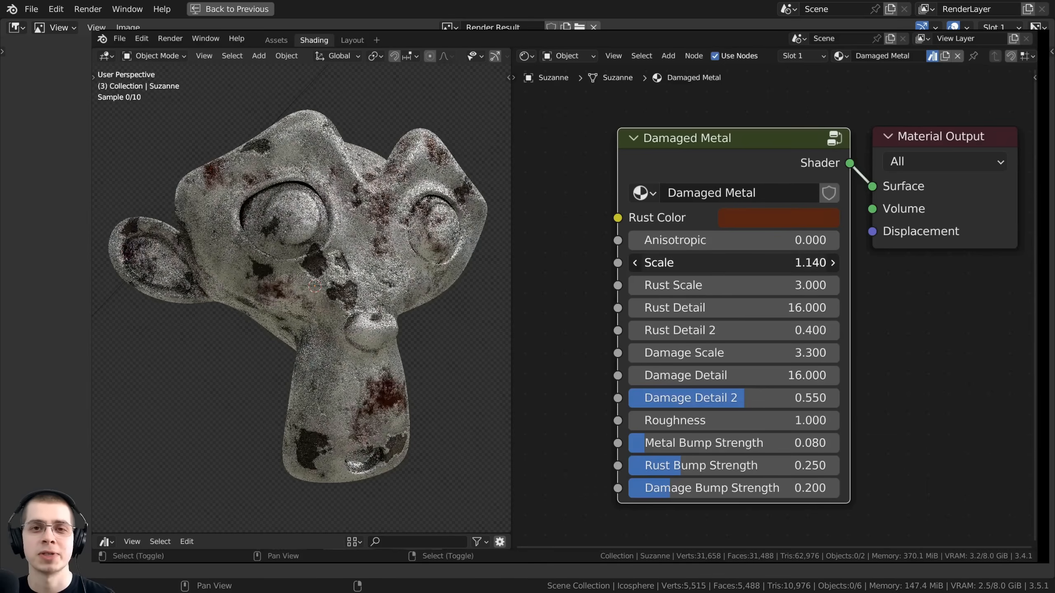
- Adjust the Scale of the Damaged Metal material on the Suzanne head
{"action": "left_click_drag", "start_coordinate": [733, 262], "coordinate": [702, 262]}
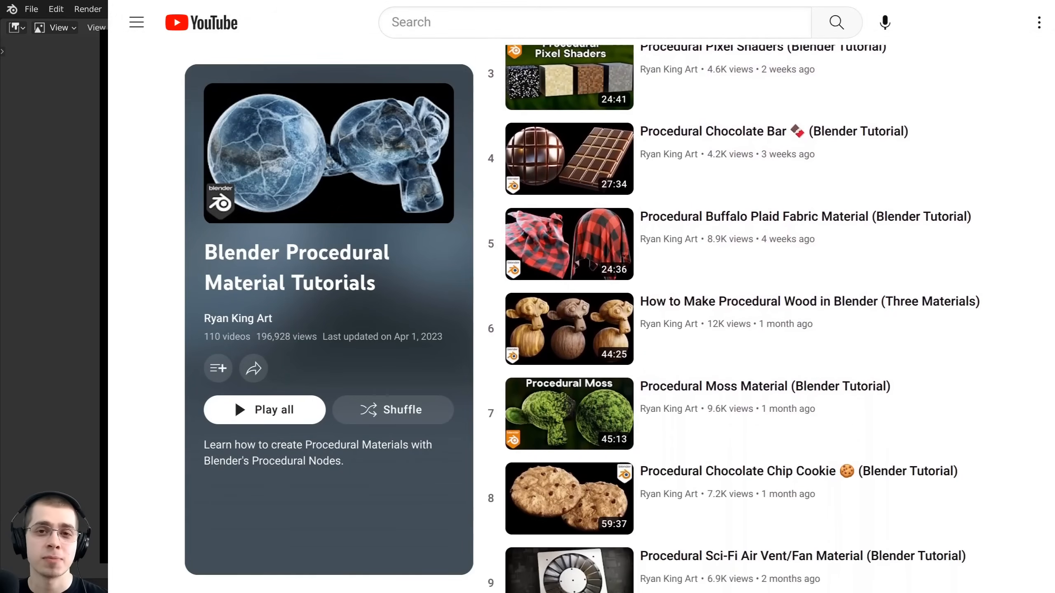
- Switch to YouTube and browse the Blender Procedural Material Tutorials playlist
{"action": "scroll", "coordinate": [748, 316], "scroll_direction": "down", "scroll_amount": 5}
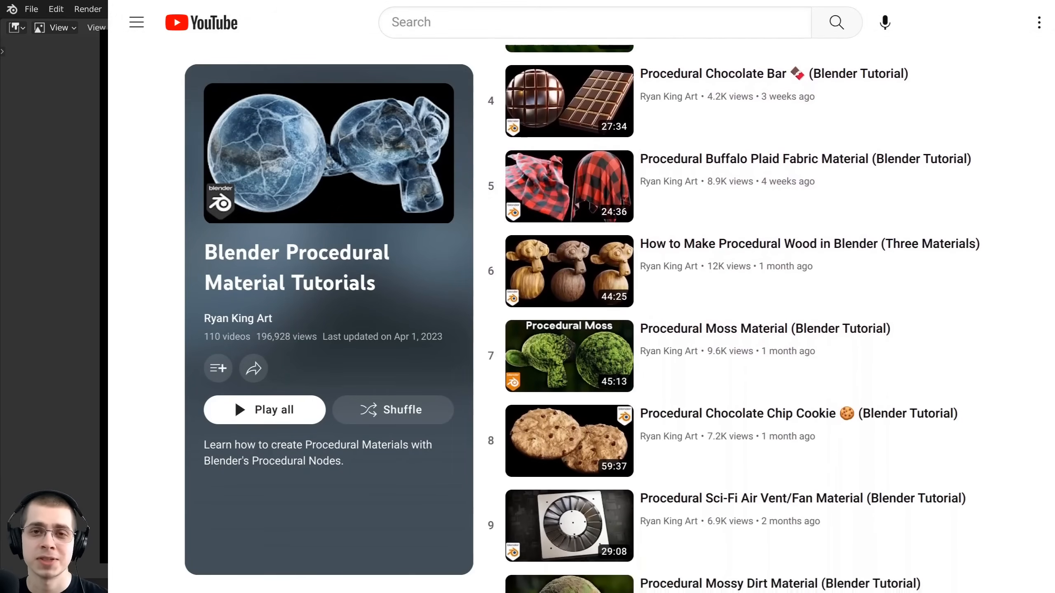
{"action": "scroll", "coordinate": [748, 315], "scroll_direction": "down", "scroll_amount": 3}
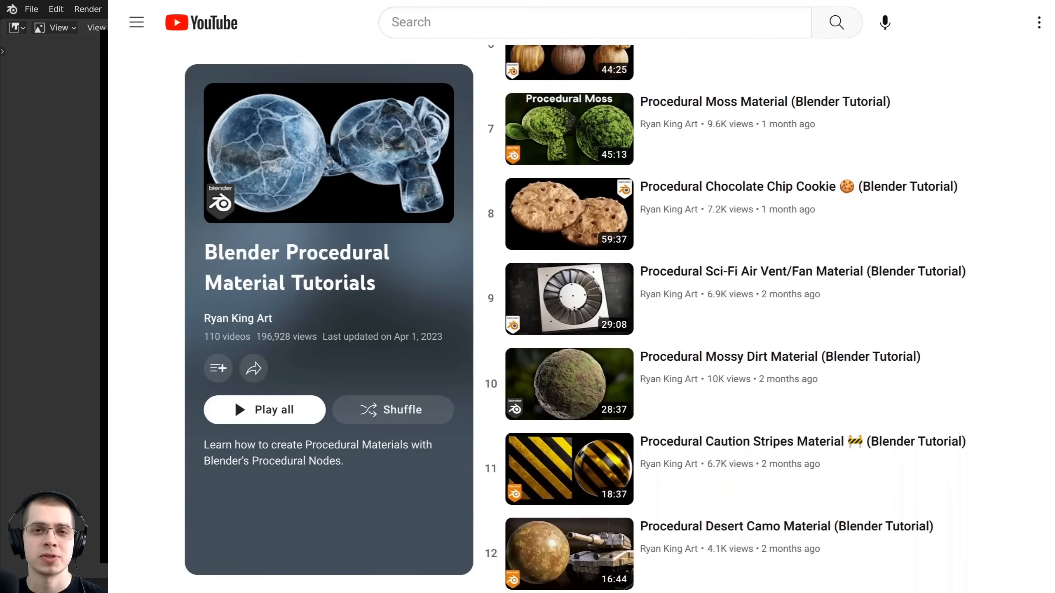
{"action": "scroll", "coordinate": [747, 316], "scroll_direction": "down", "scroll_amount": 1}
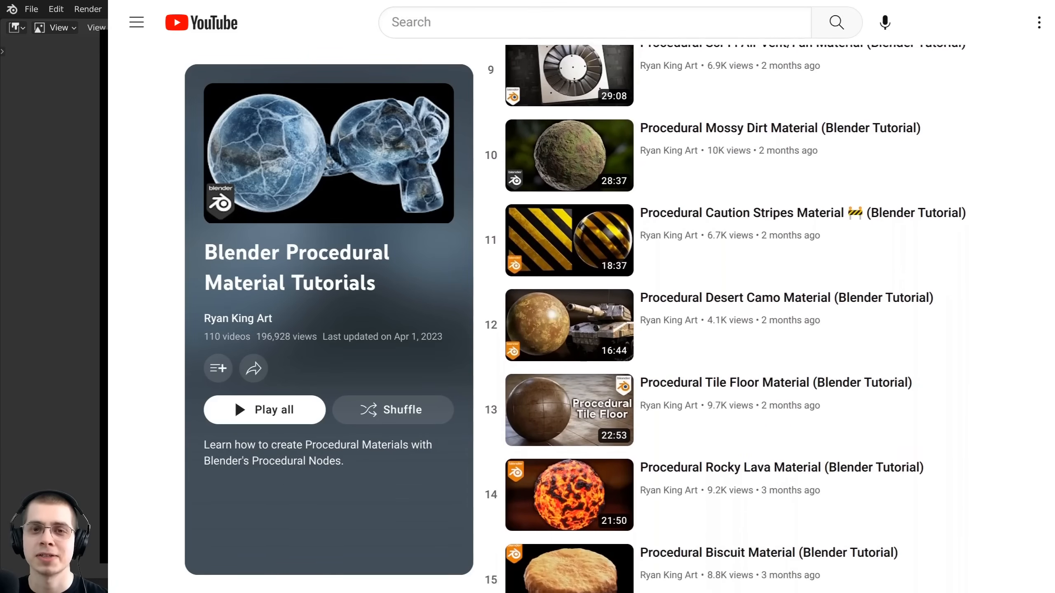